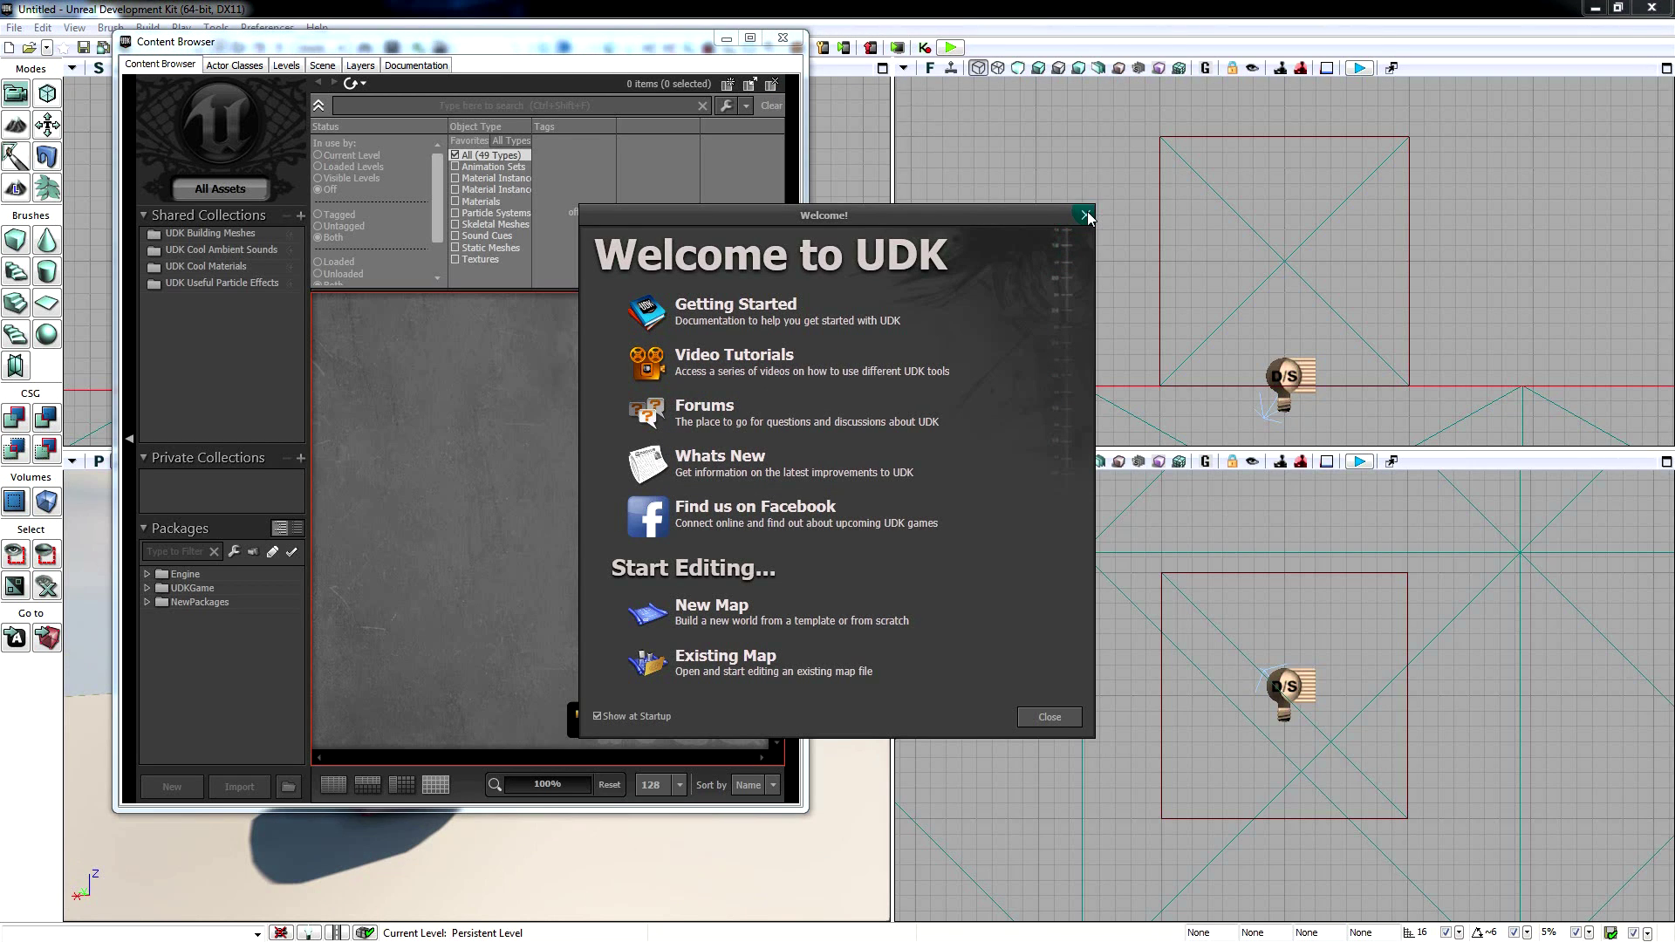
# - Close the Welcome and Content Browser windows and create a new level from the Blank Map template
pyautogui.click(1088, 216)
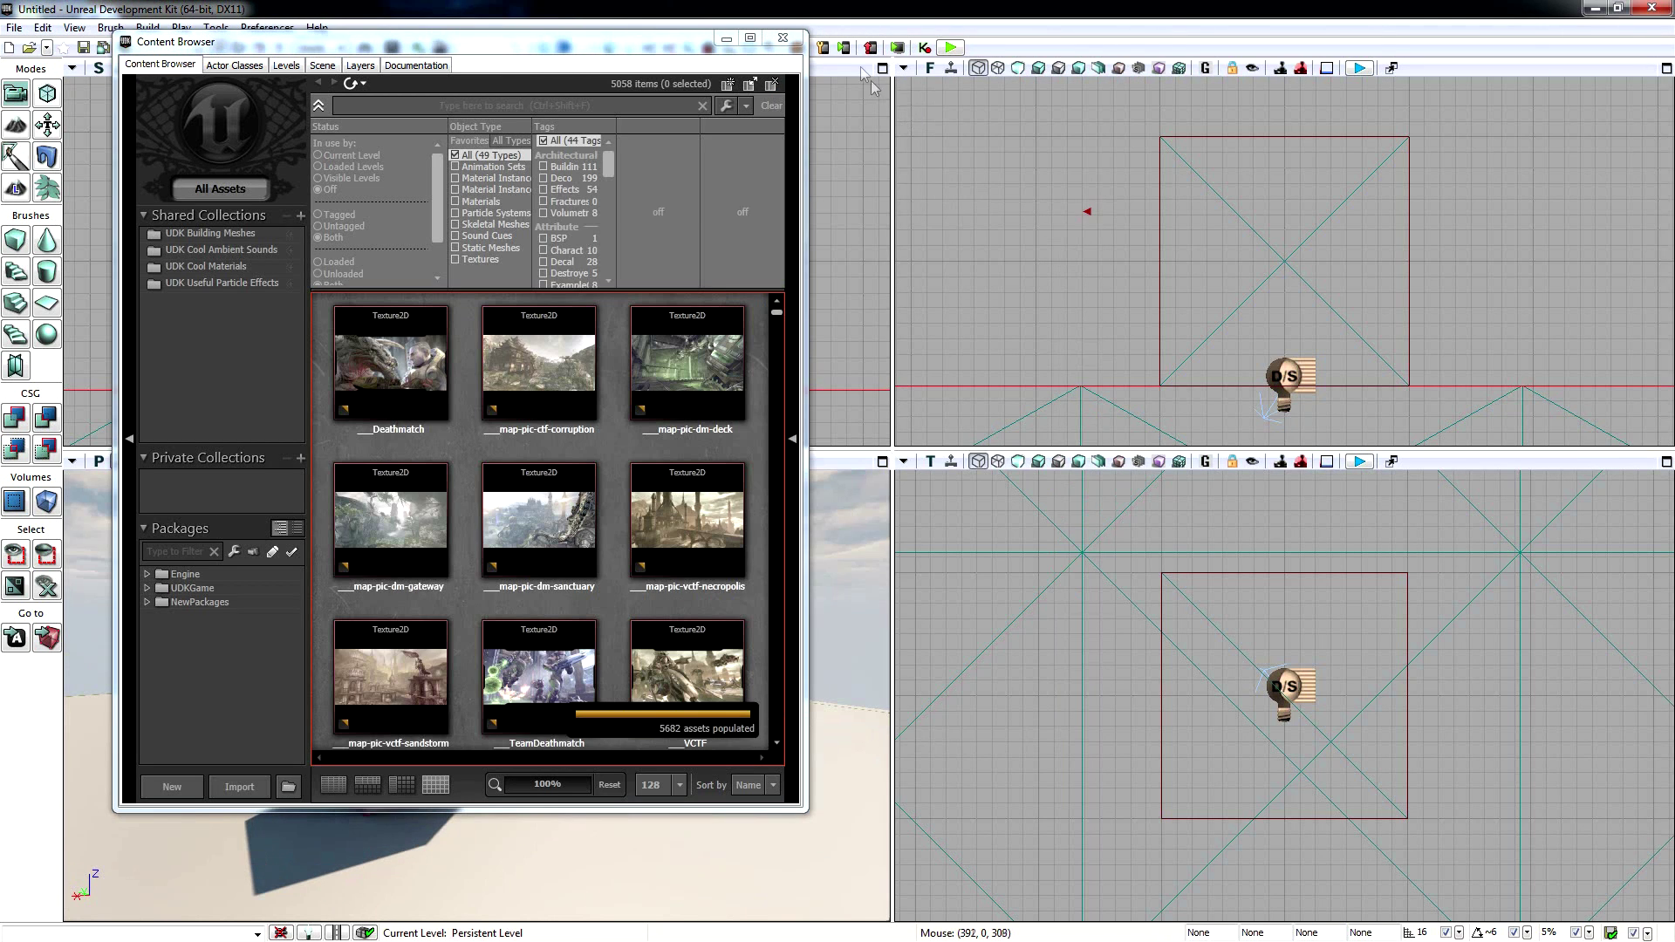
pyautogui.click(783, 35)
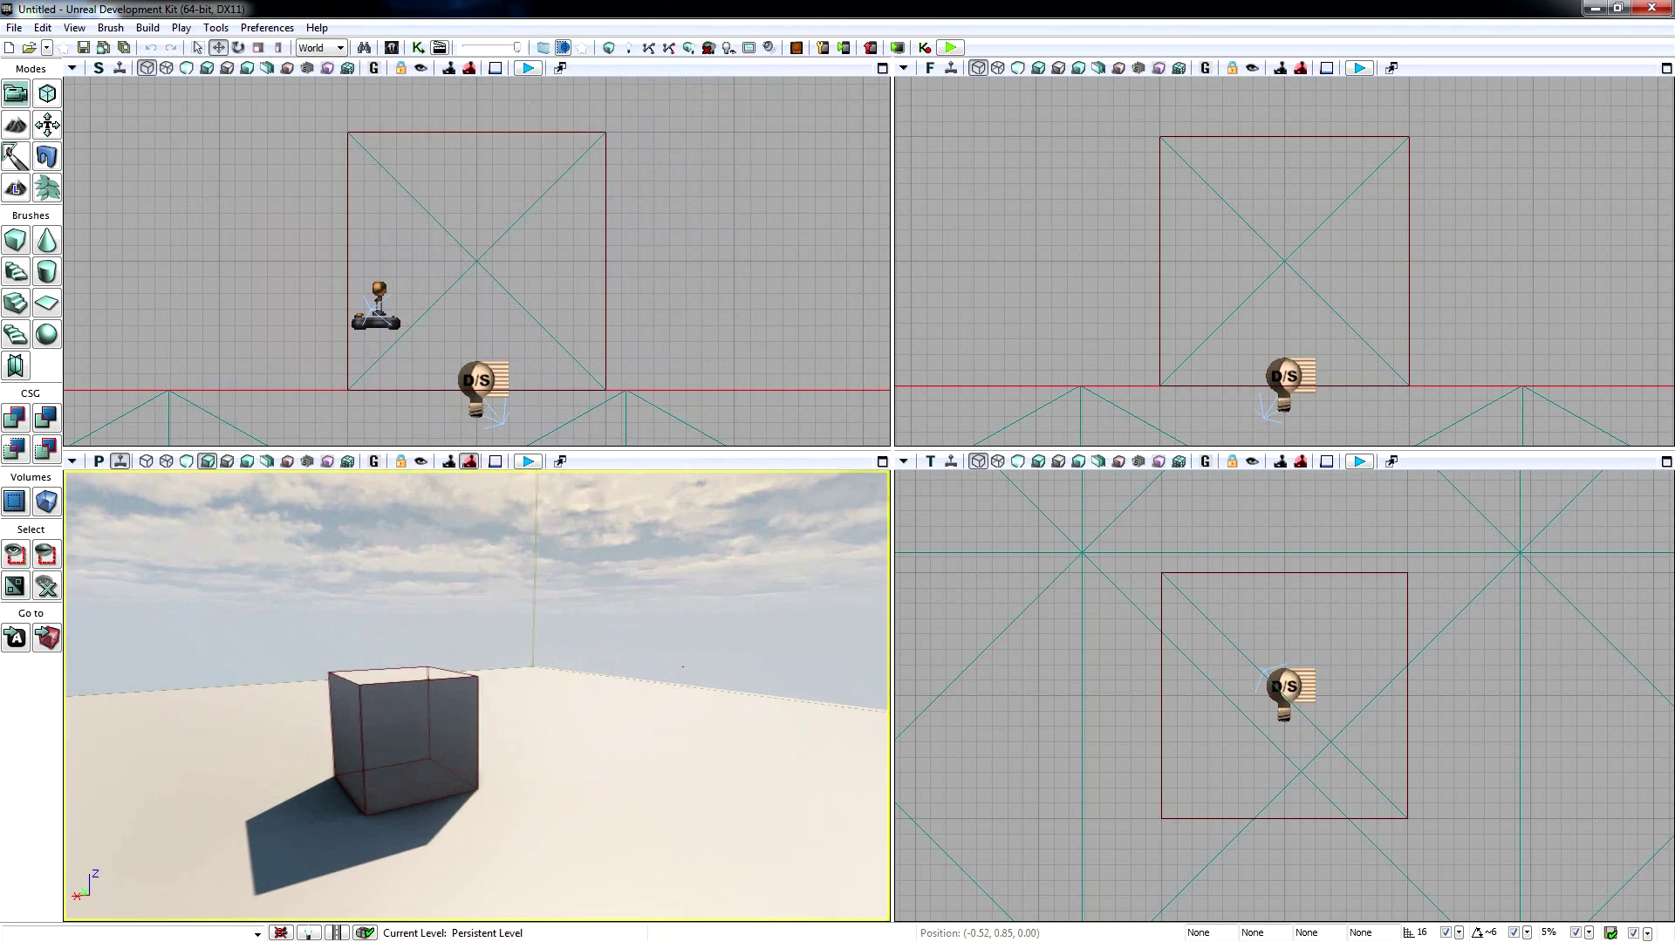
pyautogui.click(14, 27)
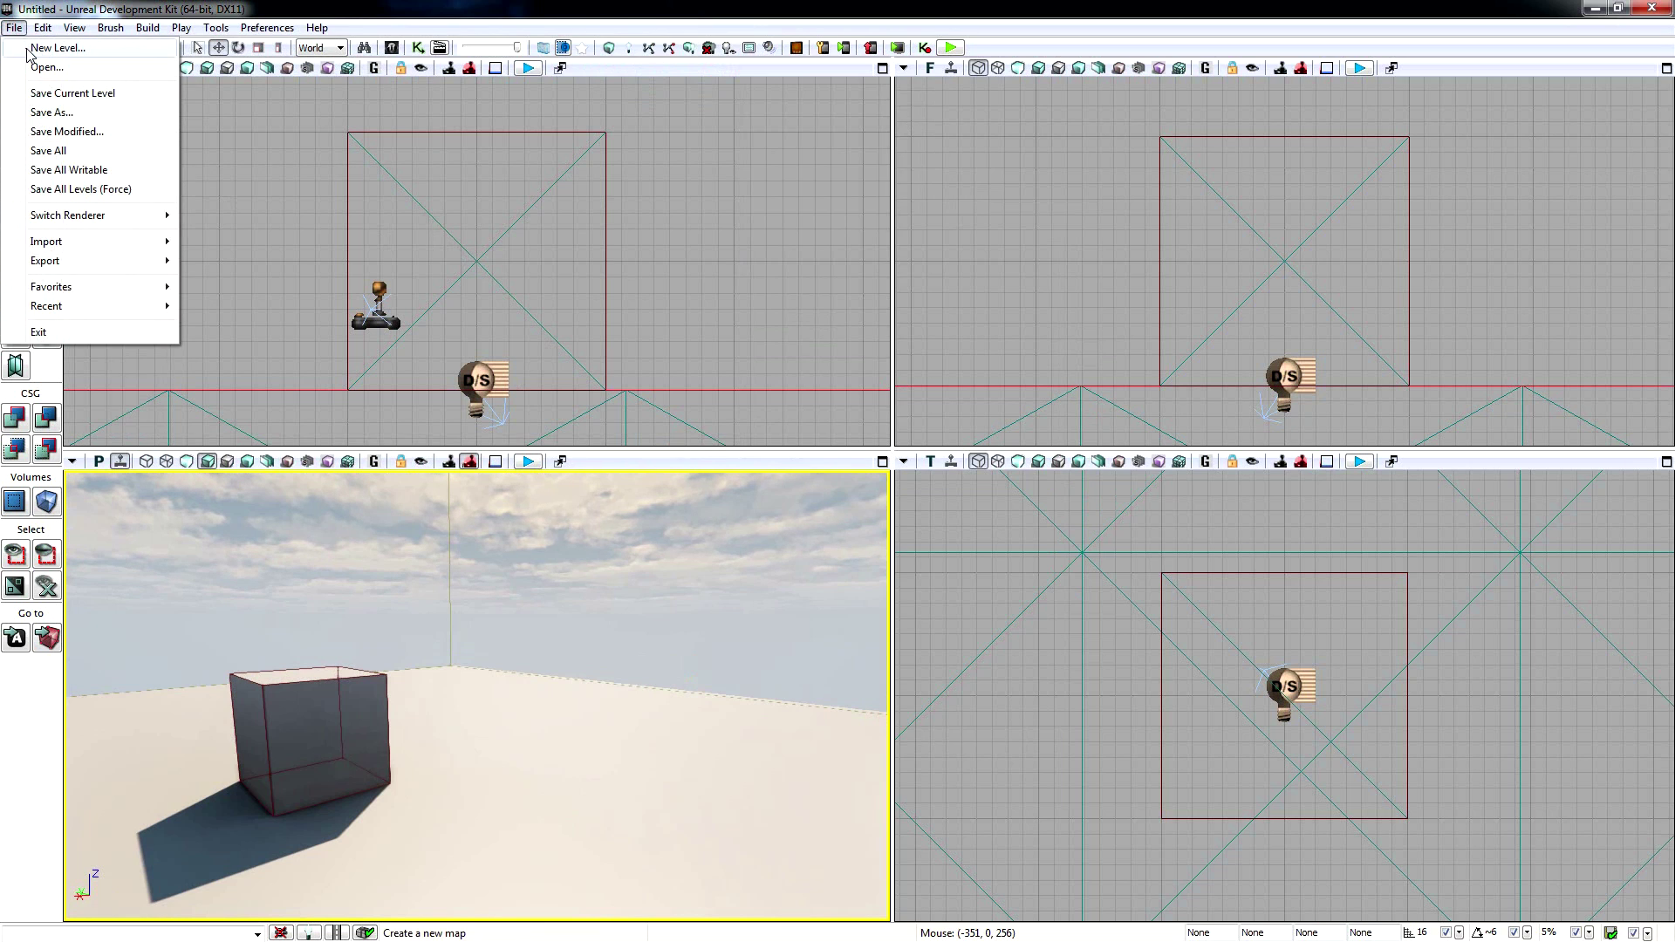
pyautogui.click(30, 50)
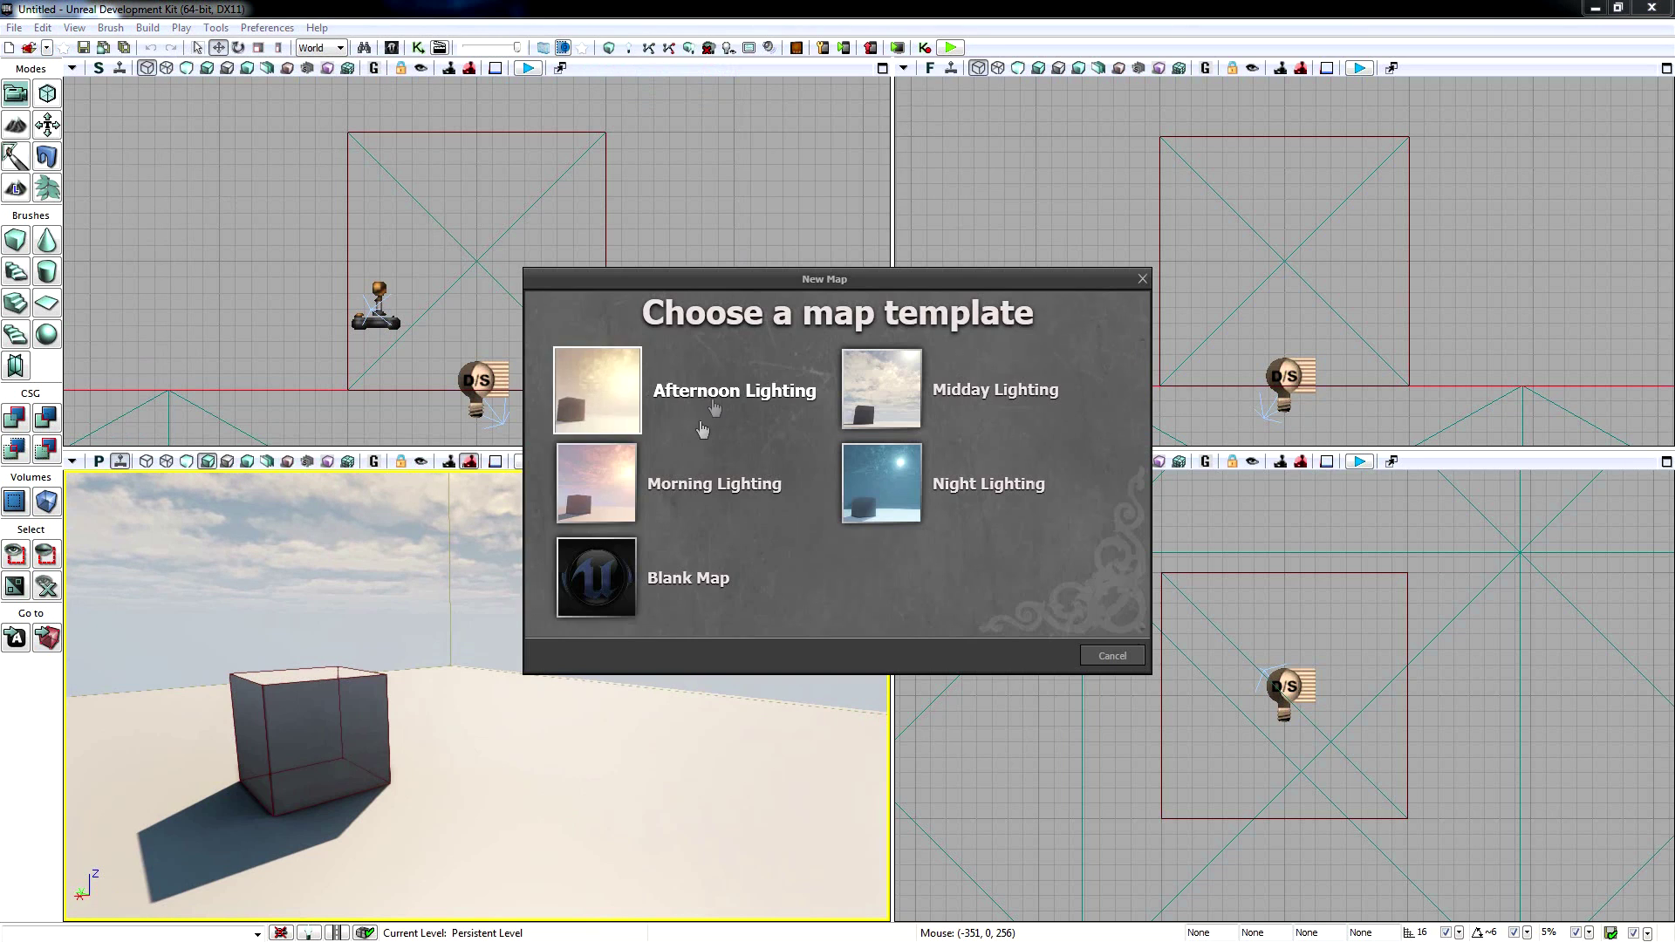
pyautogui.click(624, 579)
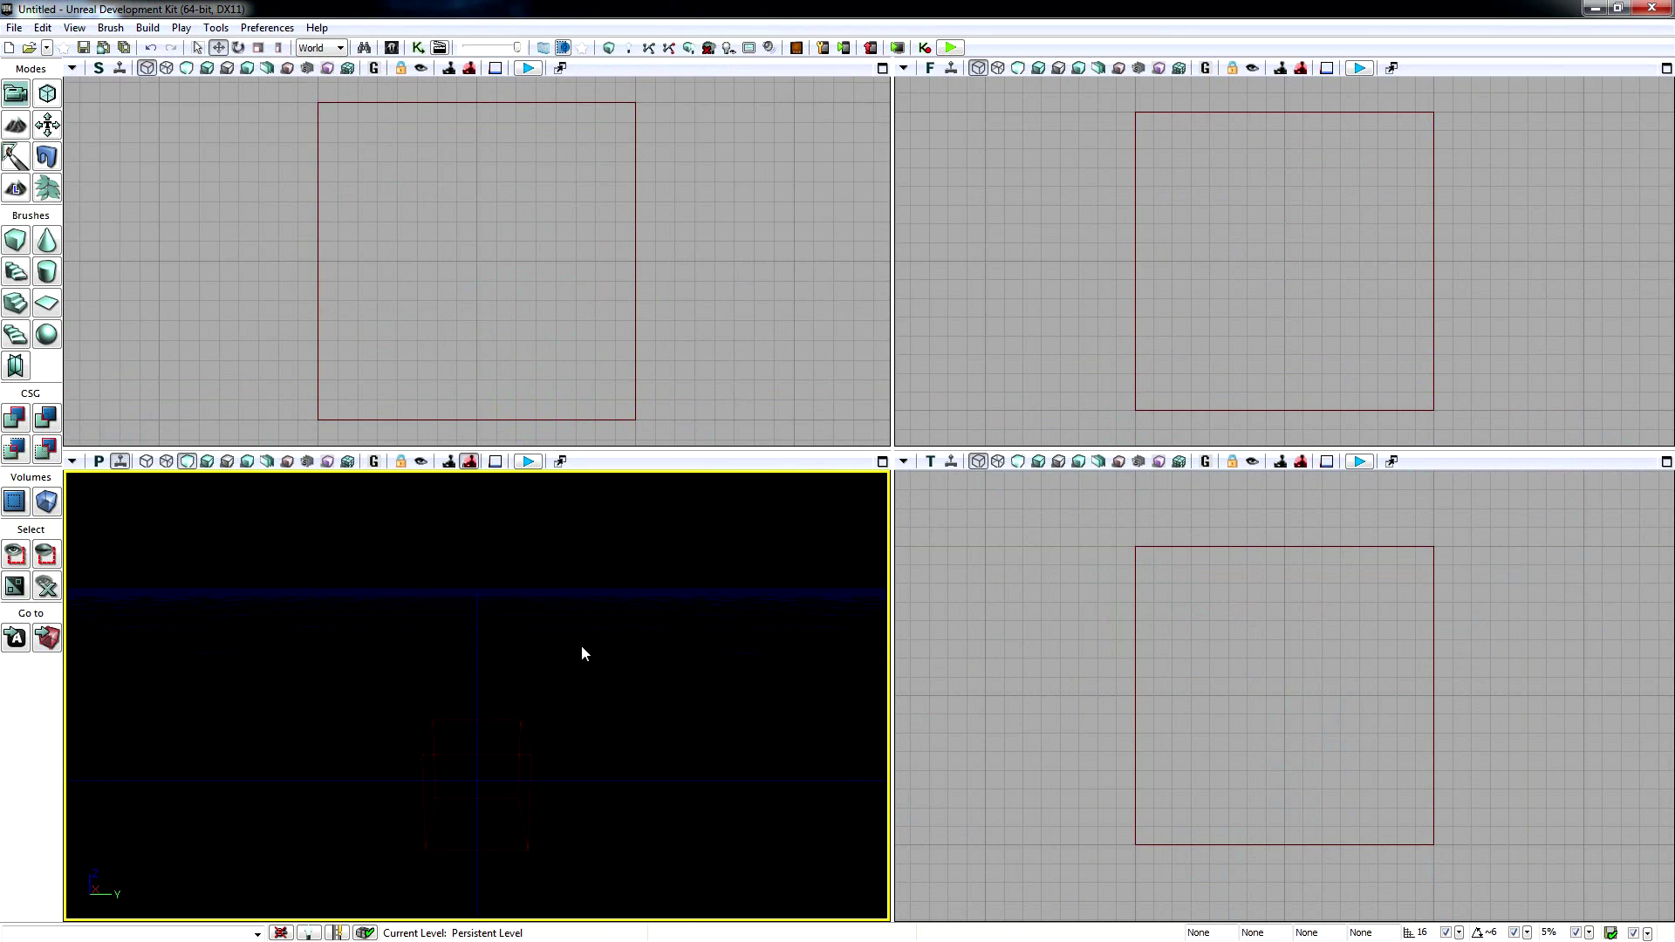
# - Select the default builder brush and examine it from different angles in the perspective and side views
pyautogui.moveTo(585, 649)
pyautogui.mouseDown(button='right')
pyautogui.moveTo(659, 649)
pyautogui.moveTo(537, 685)
pyautogui.moveTo(463, 672)
pyautogui.moveTo(458, 655)
pyautogui.moveTo(340, 646)
pyautogui.moveTo(829, 524)
pyautogui.moveTo(564, 668)
pyautogui.moveTo(588, 656)
pyautogui.mouseUp(button='right')
pyautogui.moveTo(574, 646); pyautogui.dragTo(650, 665, button='right')
pyautogui.click(575, 646)
pyautogui.moveTo(730, 720)
pyautogui.mouseDown(button='right')
pyautogui.moveTo(593, 658)
pyautogui.moveTo(759, 652)
pyautogui.moveTo(467, 688)
pyautogui.moveTo(593, 663)
pyautogui.moveTo(519, 684)
pyautogui.moveTo(515, 637)
pyautogui.mouseUp(button='right')
pyautogui.moveTo(480, 744); pyautogui.dragTo(484, 696)
pyautogui.moveTo(593, 681)
pyautogui.mouseDown(button='right')
pyautogui.moveTo(602, 724)
pyautogui.moveTo(630, 678)
pyautogui.mouseUp(button='right')
pyautogui.click(674, 300)
pyautogui.scroll(-5, 712, 219)
pyautogui.scroll(2, 731, 236)
pyautogui.moveTo(777, 292); pyautogui.dragTo(557, 311)
pyautogui.moveTo(692, 697)
pyautogui.mouseDown()
pyautogui.moveTo(689, 652)
pyautogui.moveTo(205, 505)
pyautogui.mouseUp()
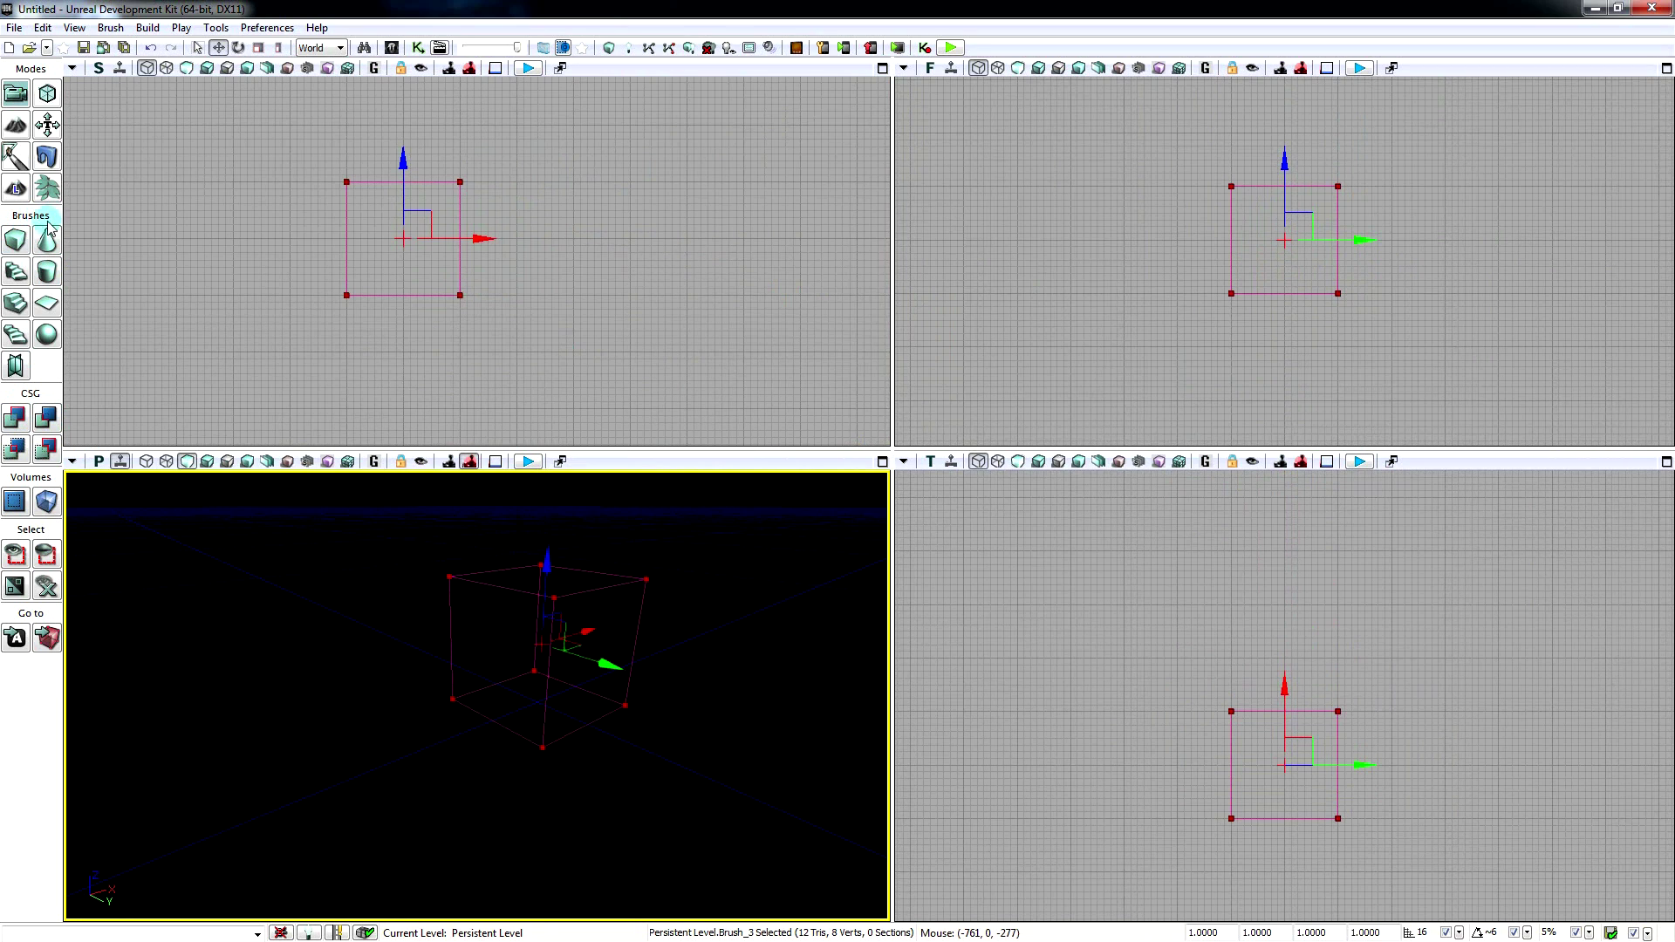
# - Rebuild the builder brush as a flat cube with X 1024, Y 1024 and Z 16
pyautogui.rightClick(15, 243)
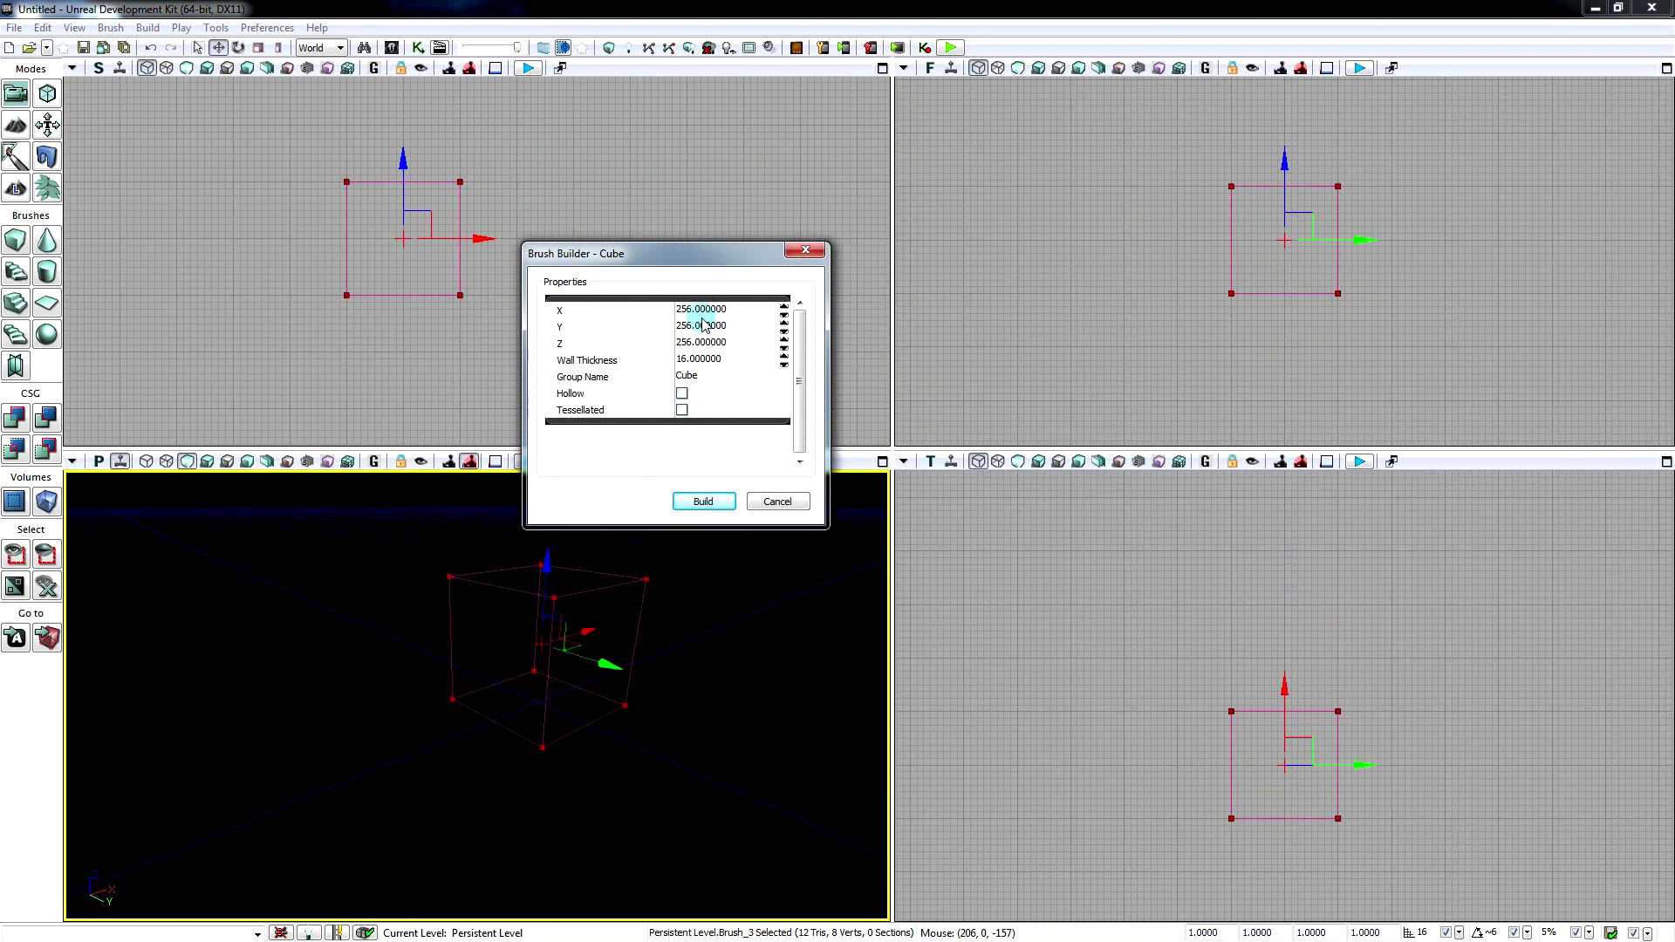
pyautogui.click(693, 312)
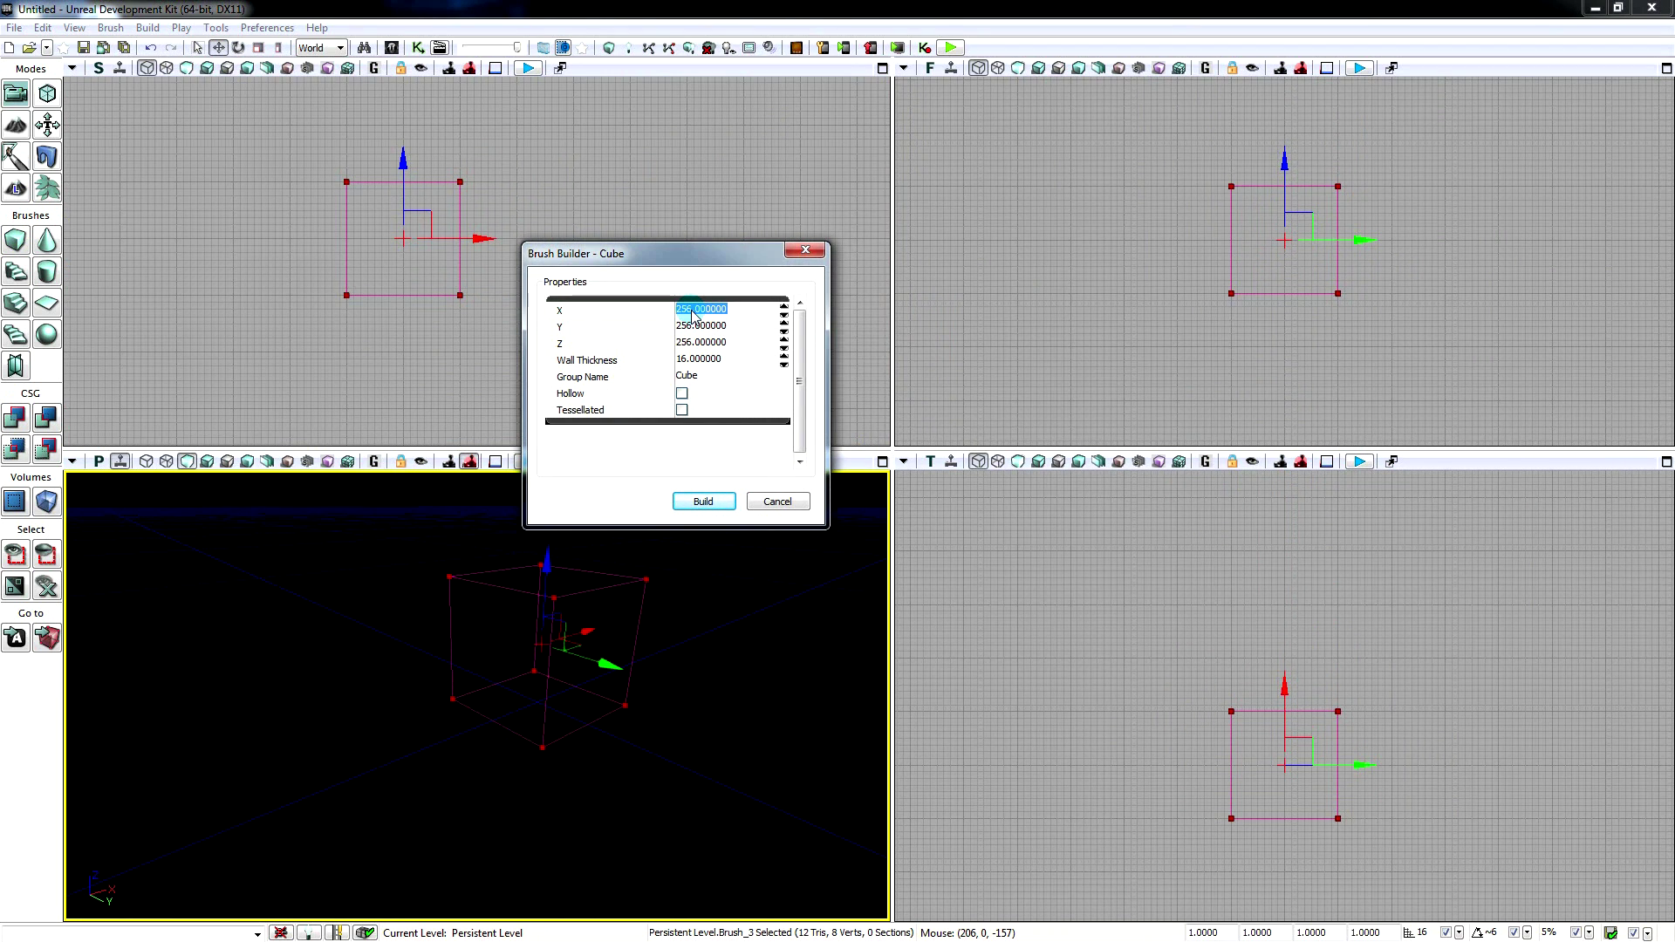
pyautogui.write('1024')
pyautogui.click(696, 326)
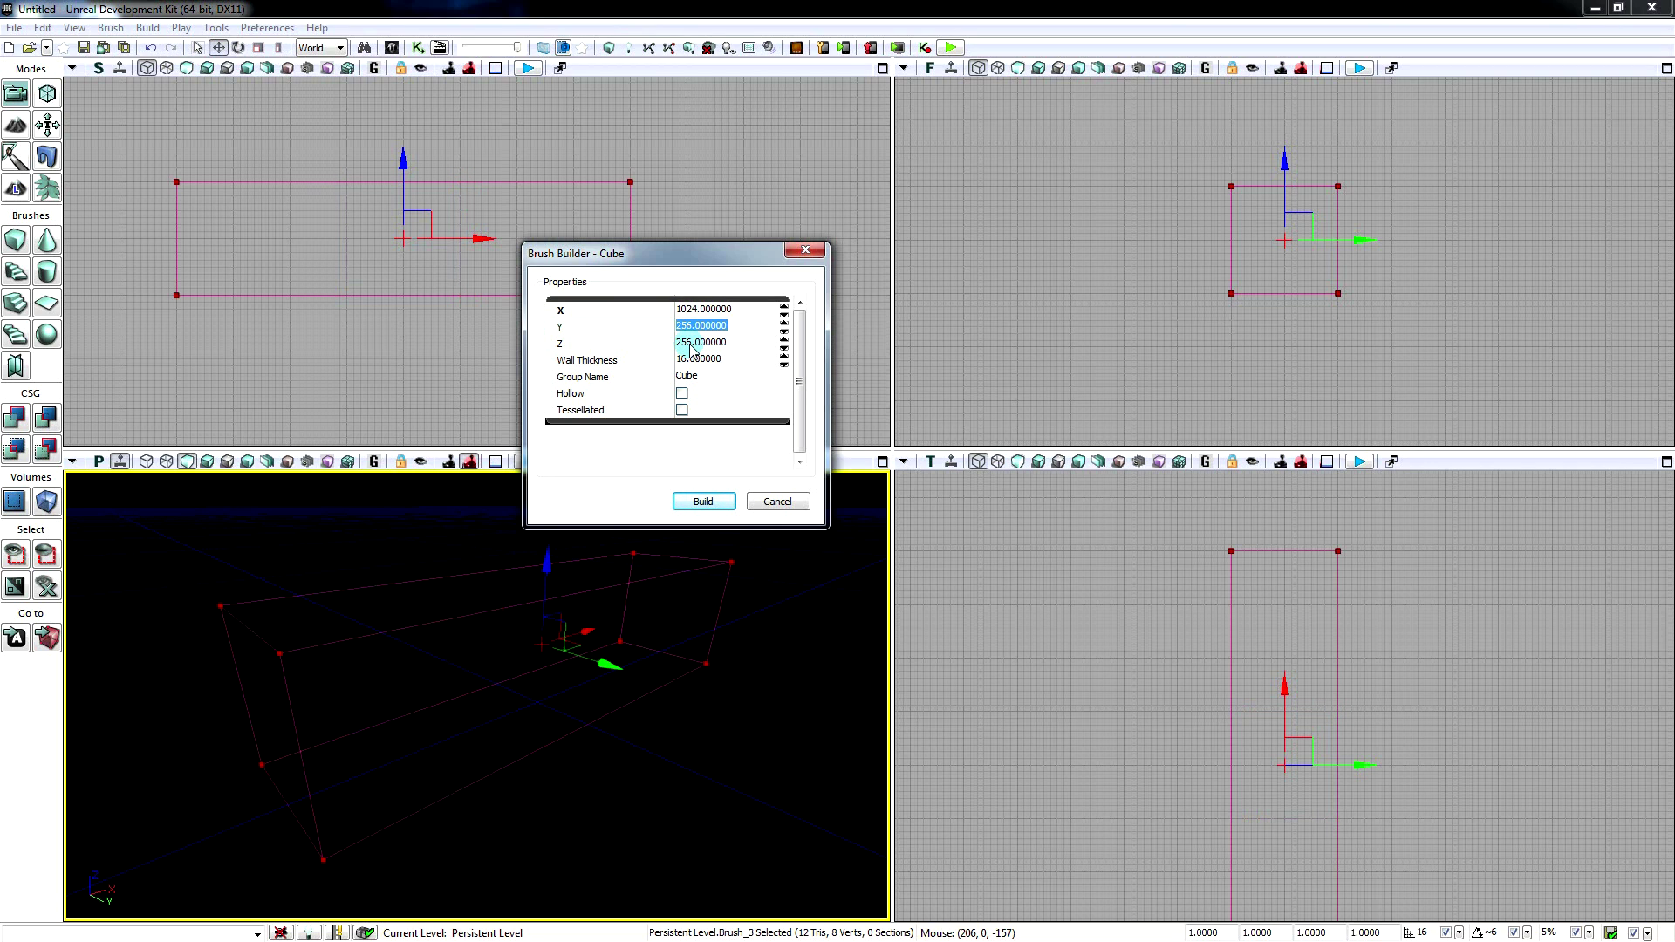
pyautogui.write('1024')
pyautogui.click(688, 347)
pyautogui.write('16')
pyautogui.click(748, 328)
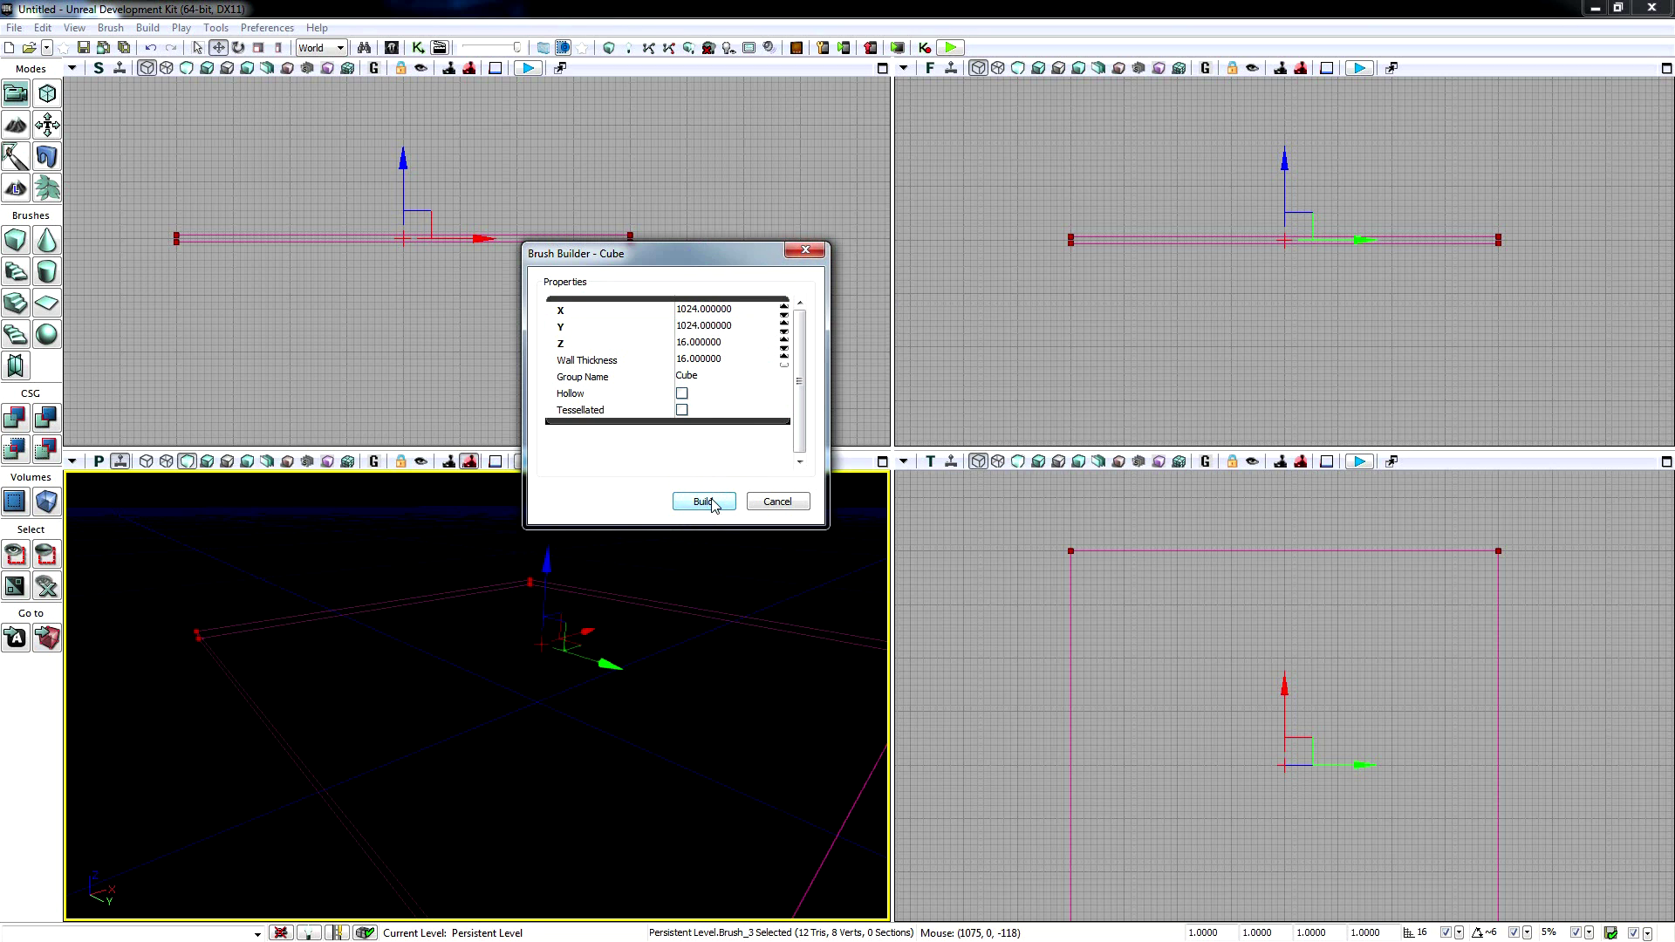
pyautogui.click(805, 250)
# - Place the flat brush's pivot on its upper end vertex in the side view so that it snaps to the grid
pyautogui.moveTo(674, 630)
pyautogui.mouseDown(button='right')
pyautogui.moveTo(624, 579)
pyautogui.moveTo(789, 593)
pyautogui.moveTo(670, 636)
pyautogui.mouseUp(button='right')
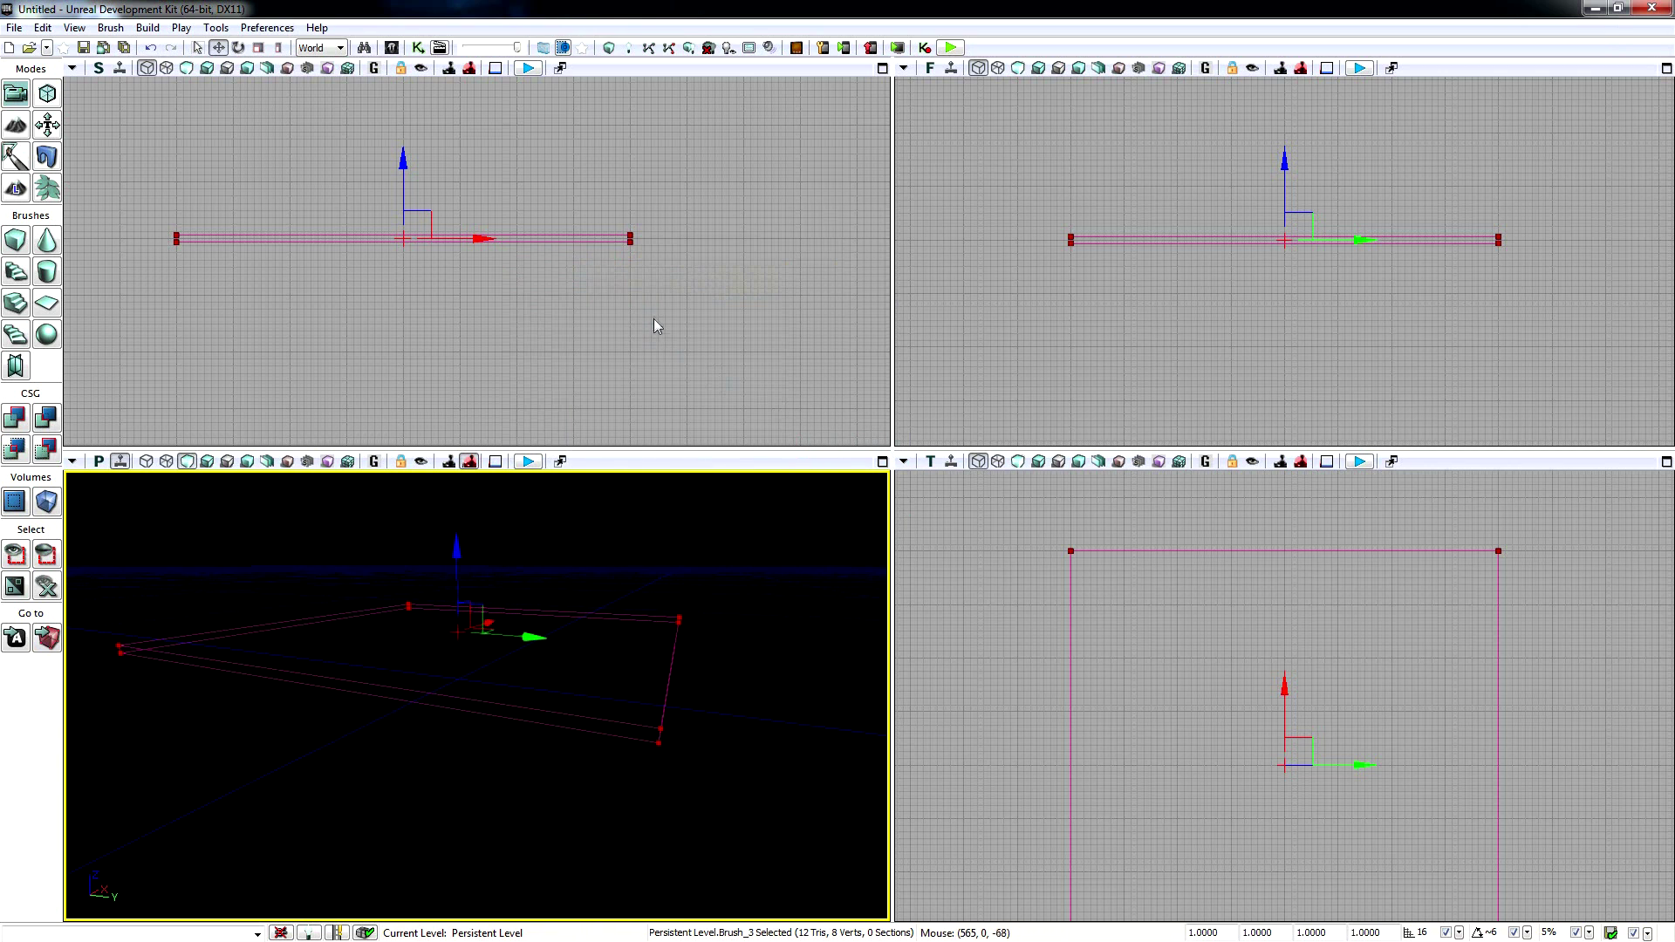
pyautogui.moveTo(653, 315); pyautogui.dragTo(765, 354)
pyautogui.scroll(5, 763, 345)
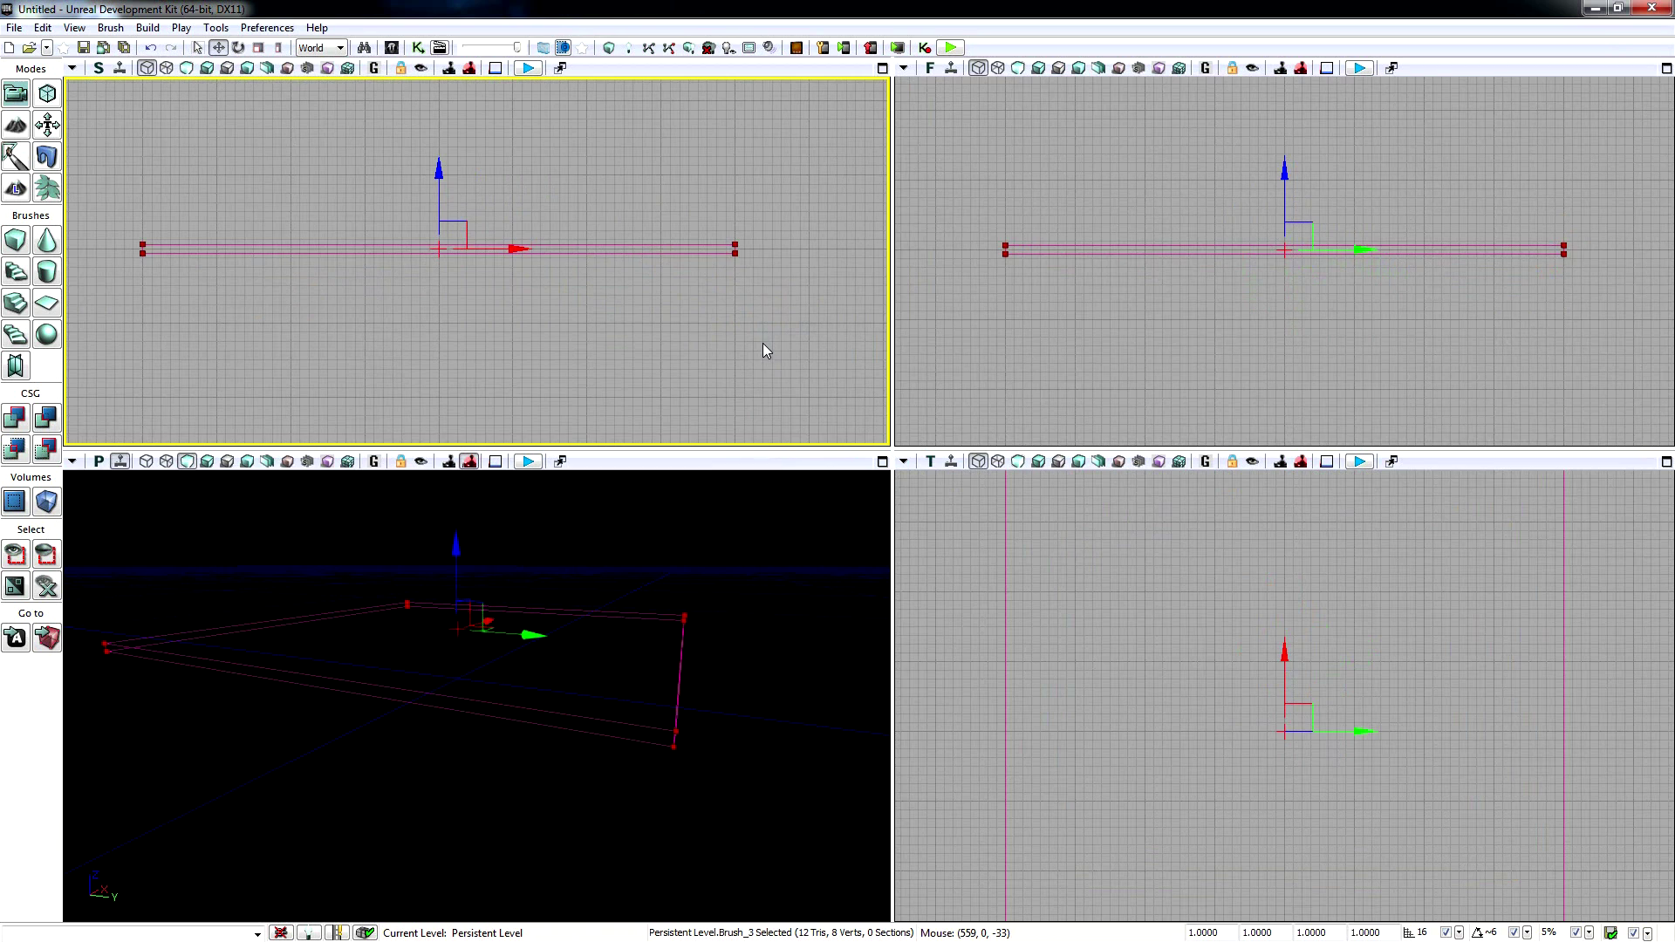
pyautogui.moveTo(630, 320); pyautogui.dragTo(785, 452)
pyautogui.scroll(2, 642, 394)
pyautogui.moveTo(572, 370); pyautogui.dragTo(651, 373)
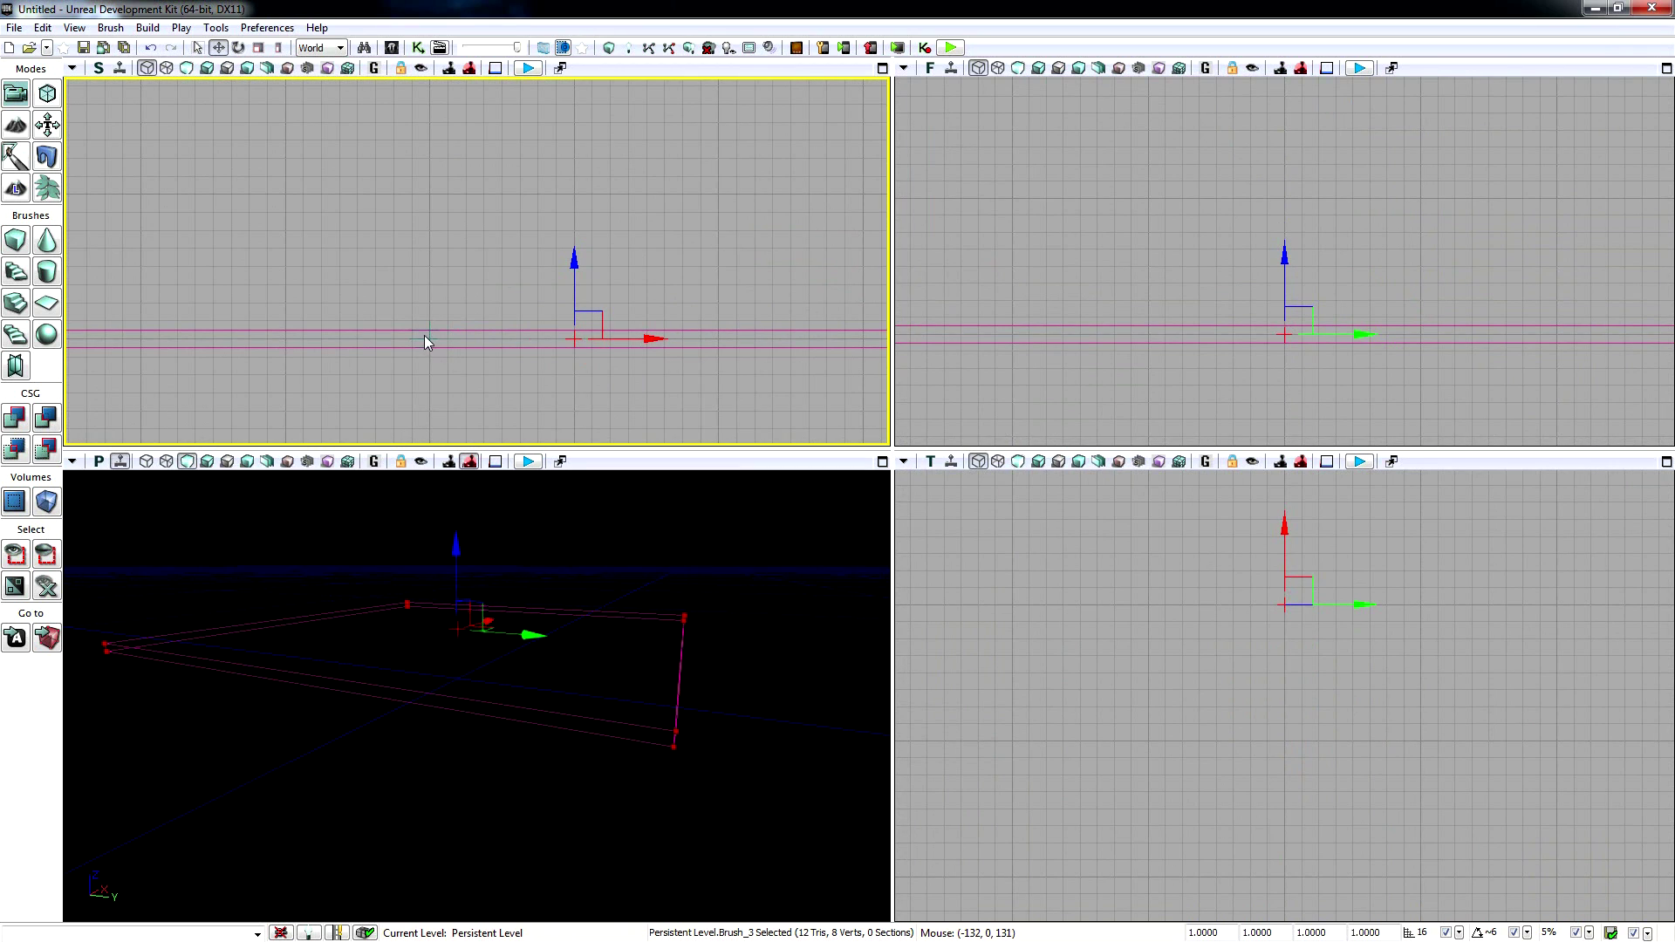
pyautogui.moveTo(561, 363); pyautogui.dragTo(655, 366)
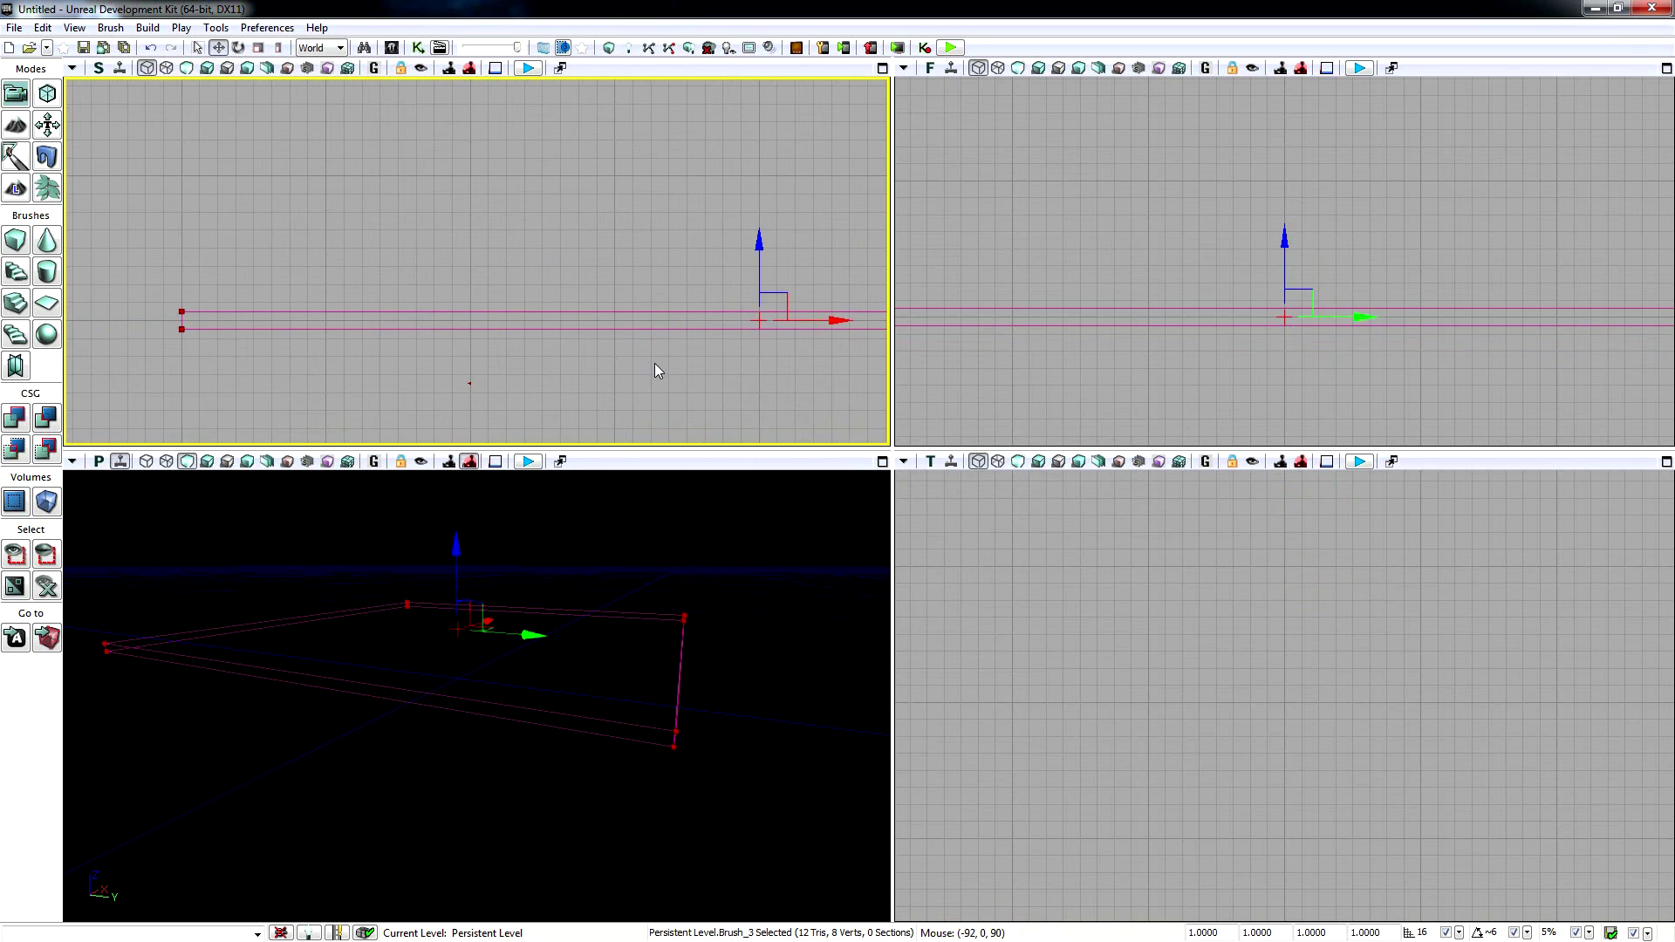
pyautogui.click(181, 307)
pyautogui.moveTo(1103, 379); pyautogui.dragTo(1444, 393)
pyautogui.moveTo(1219, 377); pyautogui.dragTo(1156, 358)
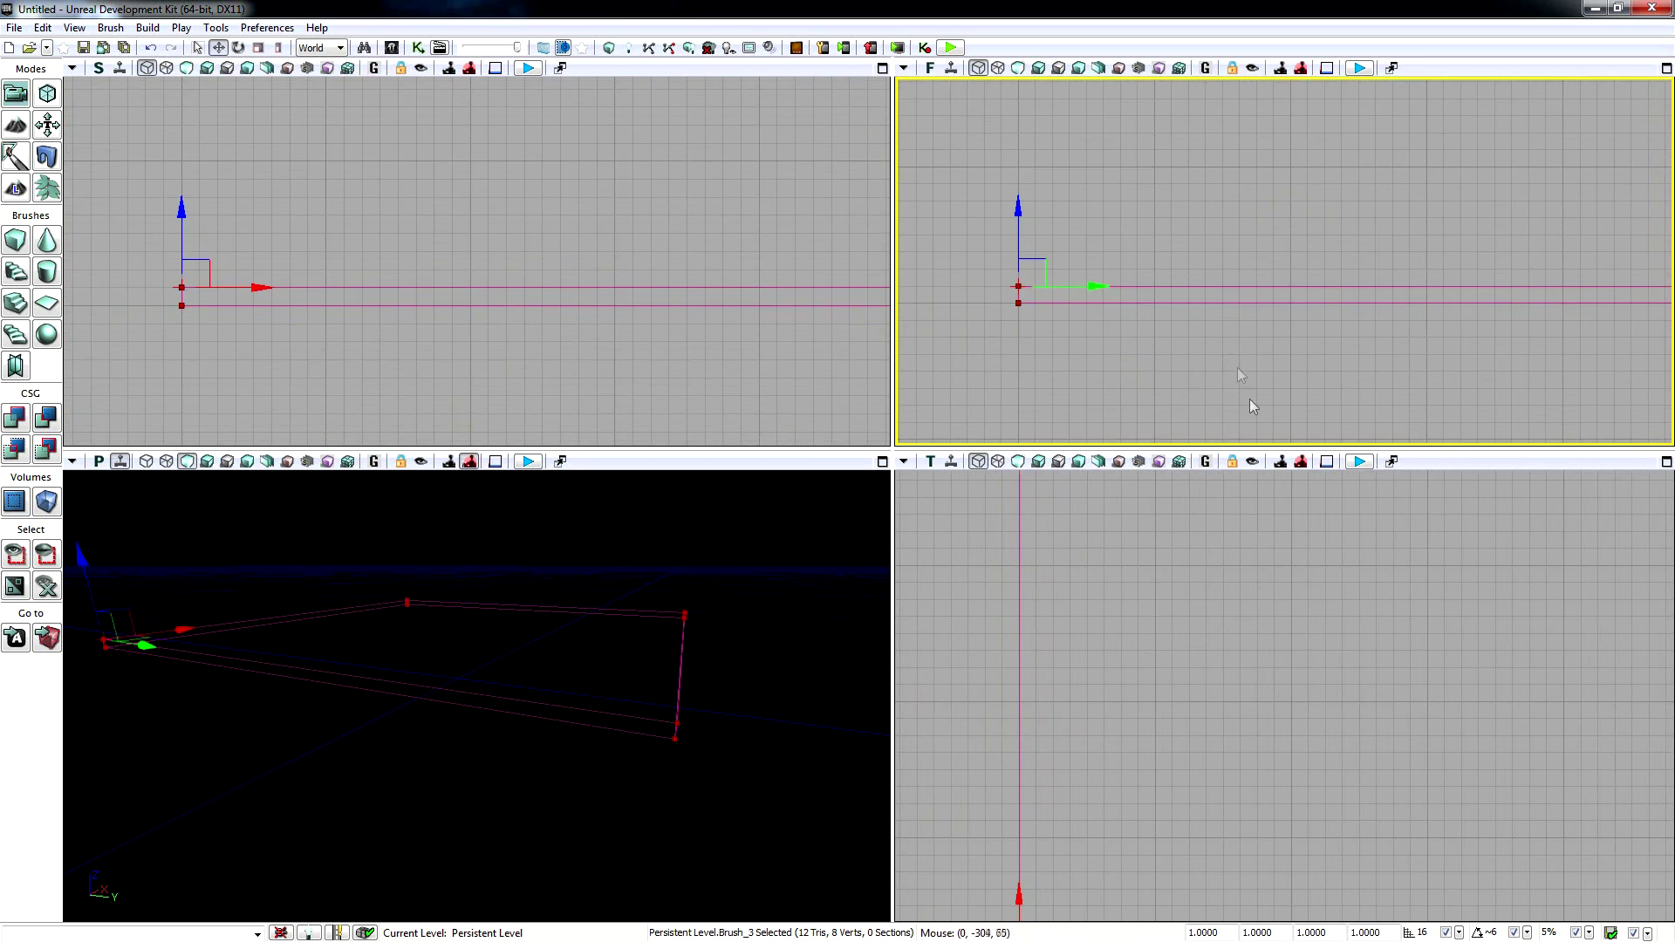
pyautogui.moveTo(1240, 768); pyautogui.dragTo(1342, 760)
# - Add the flat brush to the level as a solid floor slab with CSG Add
pyautogui.moveTo(551, 555); pyautogui.dragTo(501, 567, button='right')
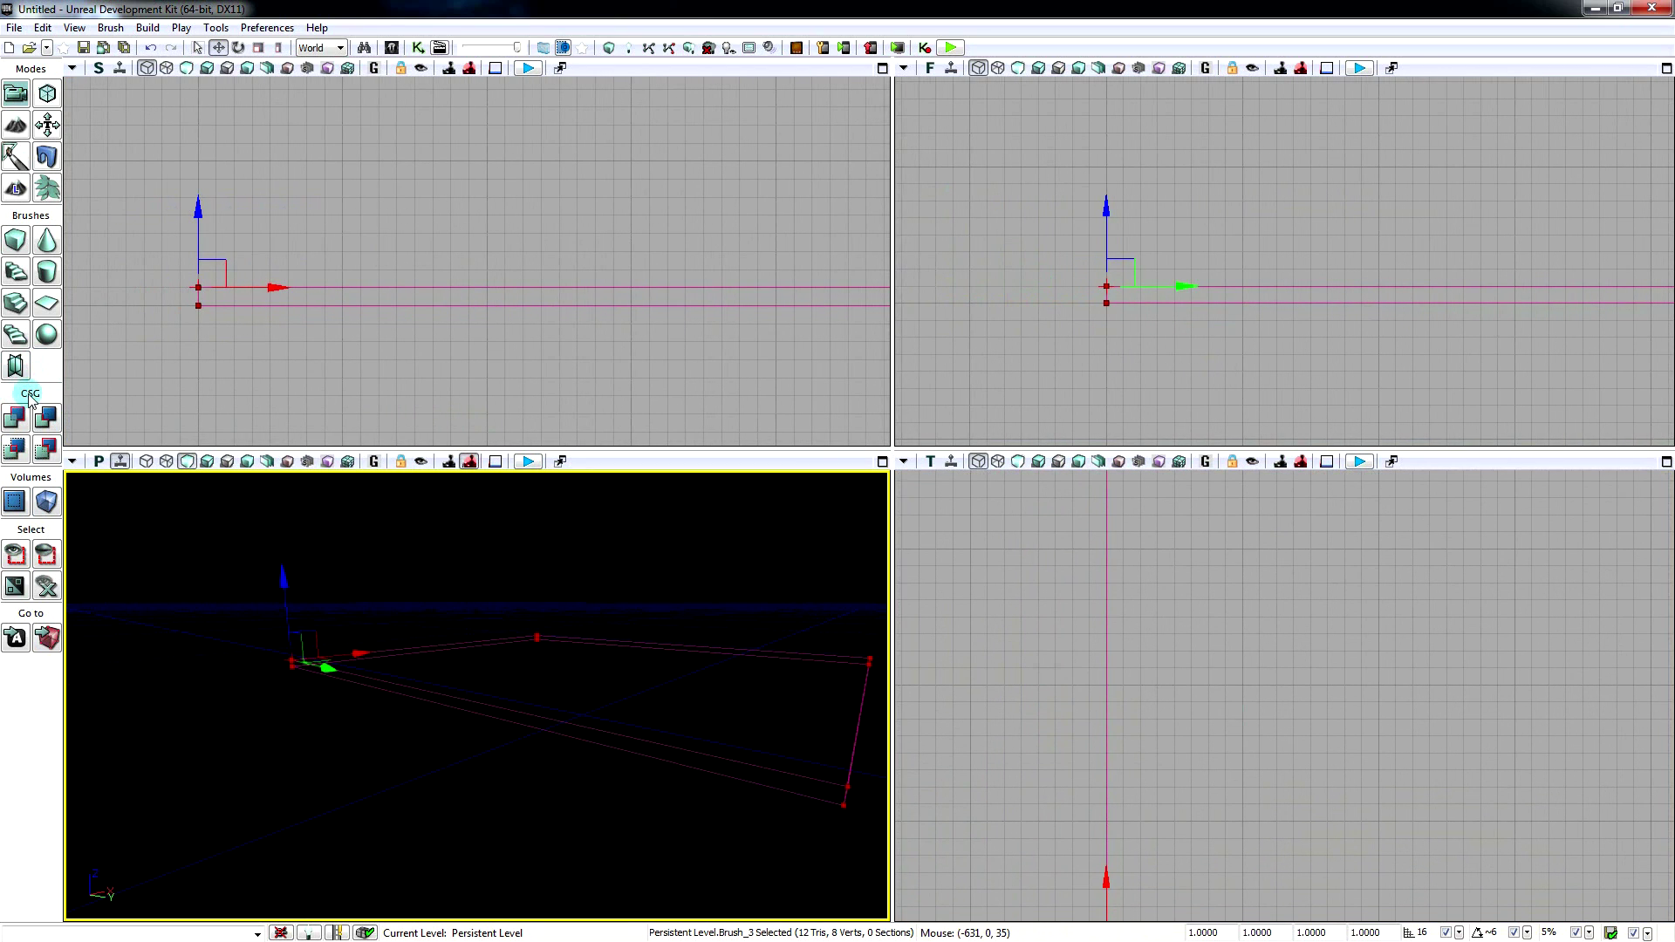
pyautogui.click(14, 416)
pyautogui.moveTo(272, 506); pyautogui.dragTo(318, 499, button='right')
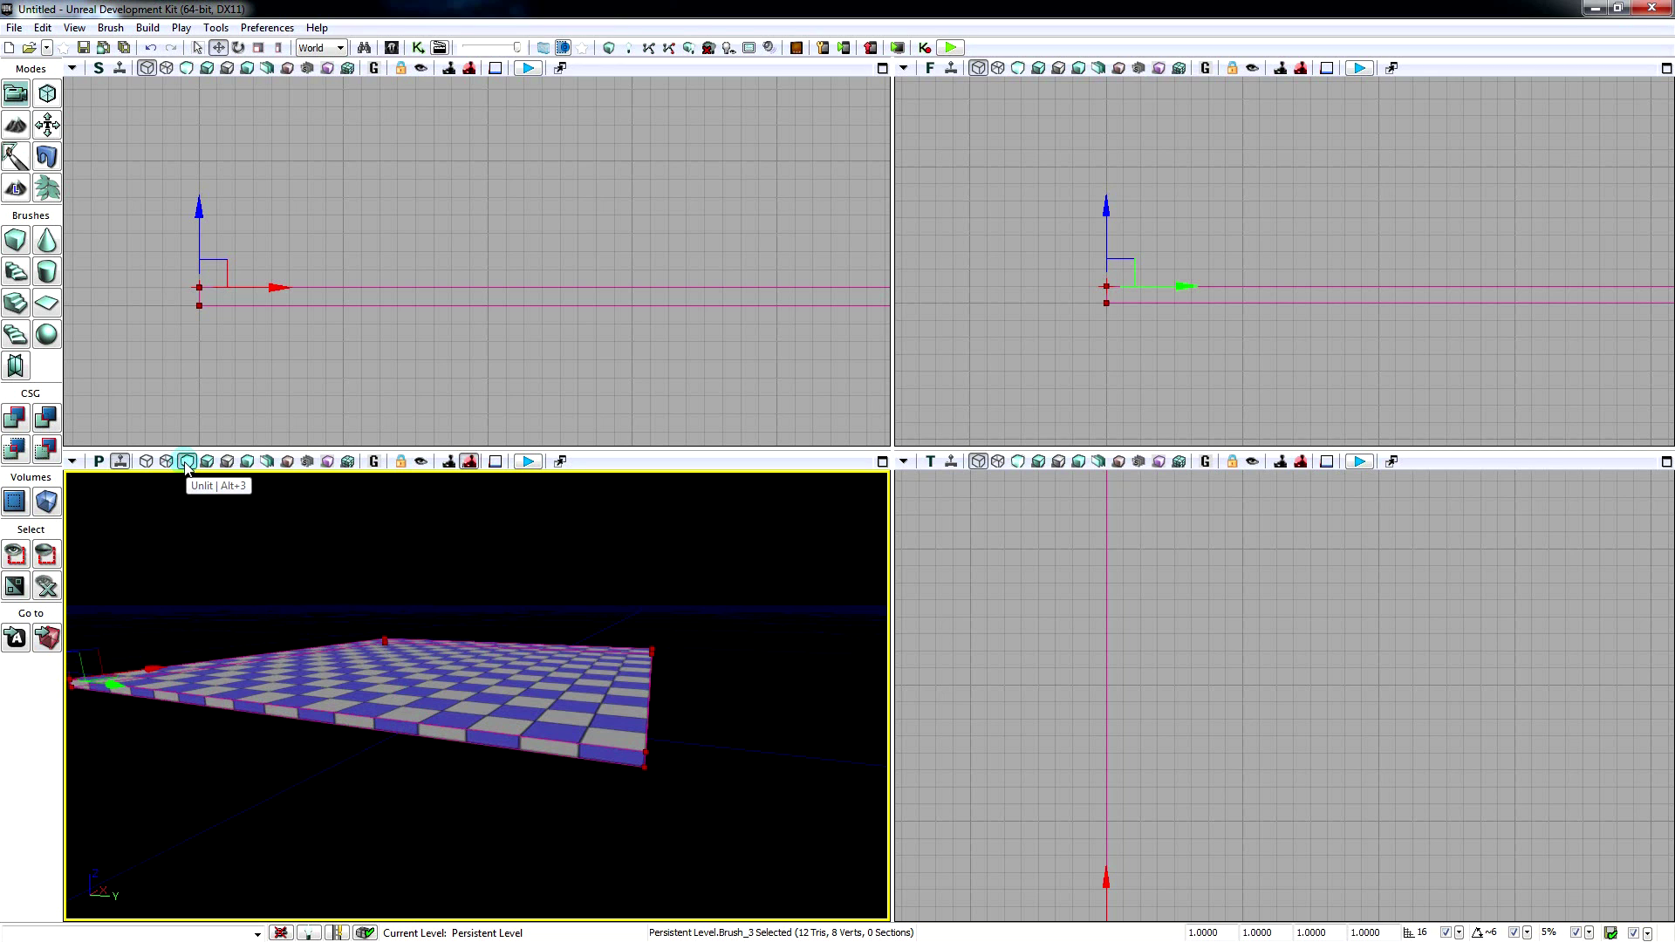
pyautogui.moveTo(619, 630); pyautogui.dragTo(206, 790, button='right')
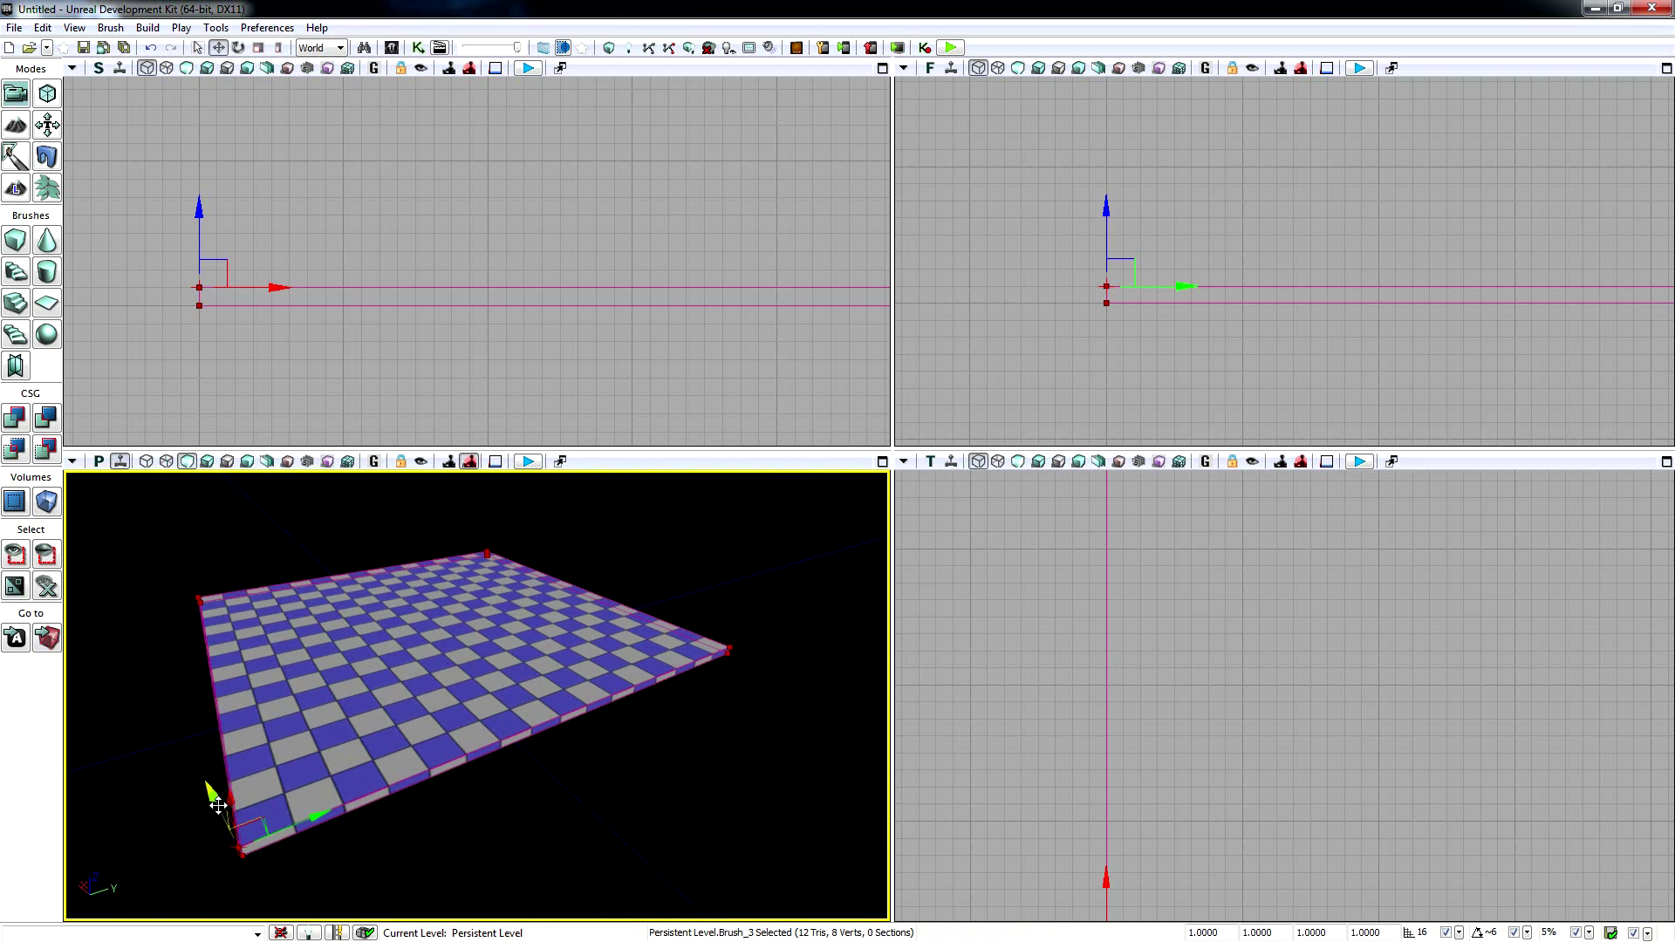
# - Raise the builder brush, move it well away from the first slab, and add a second floor slab there
pyautogui.moveTo(210, 728); pyautogui.dragTo(196, 614)
pyautogui.moveTo(659, 731); pyautogui.dragTo(488, 676, button='right')
pyautogui.moveTo(284, 672)
pyautogui.mouseDown()
pyautogui.moveTo(618, 547)
pyautogui.moveTo(462, 624)
pyautogui.moveTo(724, 691)
pyautogui.mouseUp()
pyautogui.moveTo(724, 690); pyautogui.dragTo(545, 667, button='right')
pyautogui.moveTo(524, 671); pyautogui.dragTo(754, 772)
pyautogui.moveTo(754, 772); pyautogui.dragTo(565, 674, button='right')
pyautogui.moveTo(647, 657); pyautogui.dragTo(317, 658)
pyautogui.moveTo(317, 658); pyautogui.dragTo(583, 695, button='right')
pyautogui.moveTo(569, 636); pyautogui.dragTo(695, 644)
pyautogui.moveTo(697, 647)
pyautogui.mouseDown(button='right')
pyautogui.moveTo(780, 624)
pyautogui.moveTo(750, 611)
pyautogui.moveTo(652, 684)
pyautogui.mouseUp(button='right')
pyautogui.moveTo(505, 566); pyautogui.dragTo(505, 586)
pyautogui.moveTo(426, 703)
pyautogui.mouseDown(button='right')
pyautogui.moveTo(467, 692)
pyautogui.moveTo(418, 663)
pyautogui.moveTo(90, 628)
pyautogui.mouseUp(button='right')
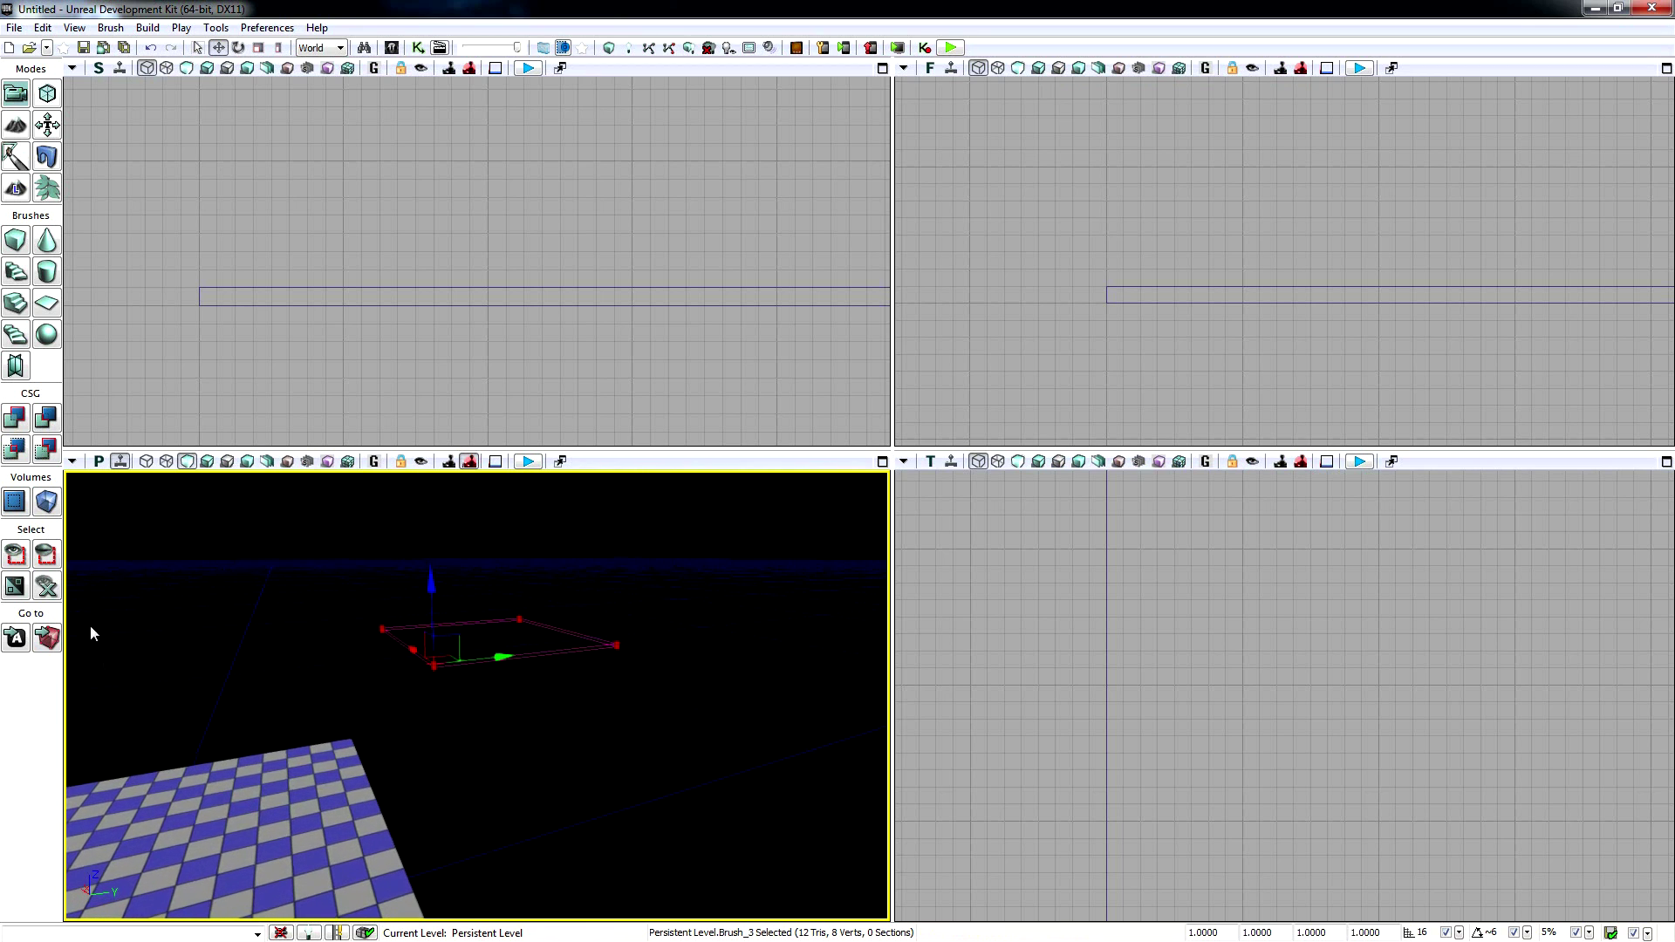
pyautogui.click(19, 420)
# - Move the builder brush off the second slab and resize it to X 768 and Y 384, keeping Z at 16
pyautogui.moveTo(416, 653); pyautogui.dragTo(658, 814)
pyautogui.moveTo(450, 775); pyautogui.dragTo(418, 794, button='right')
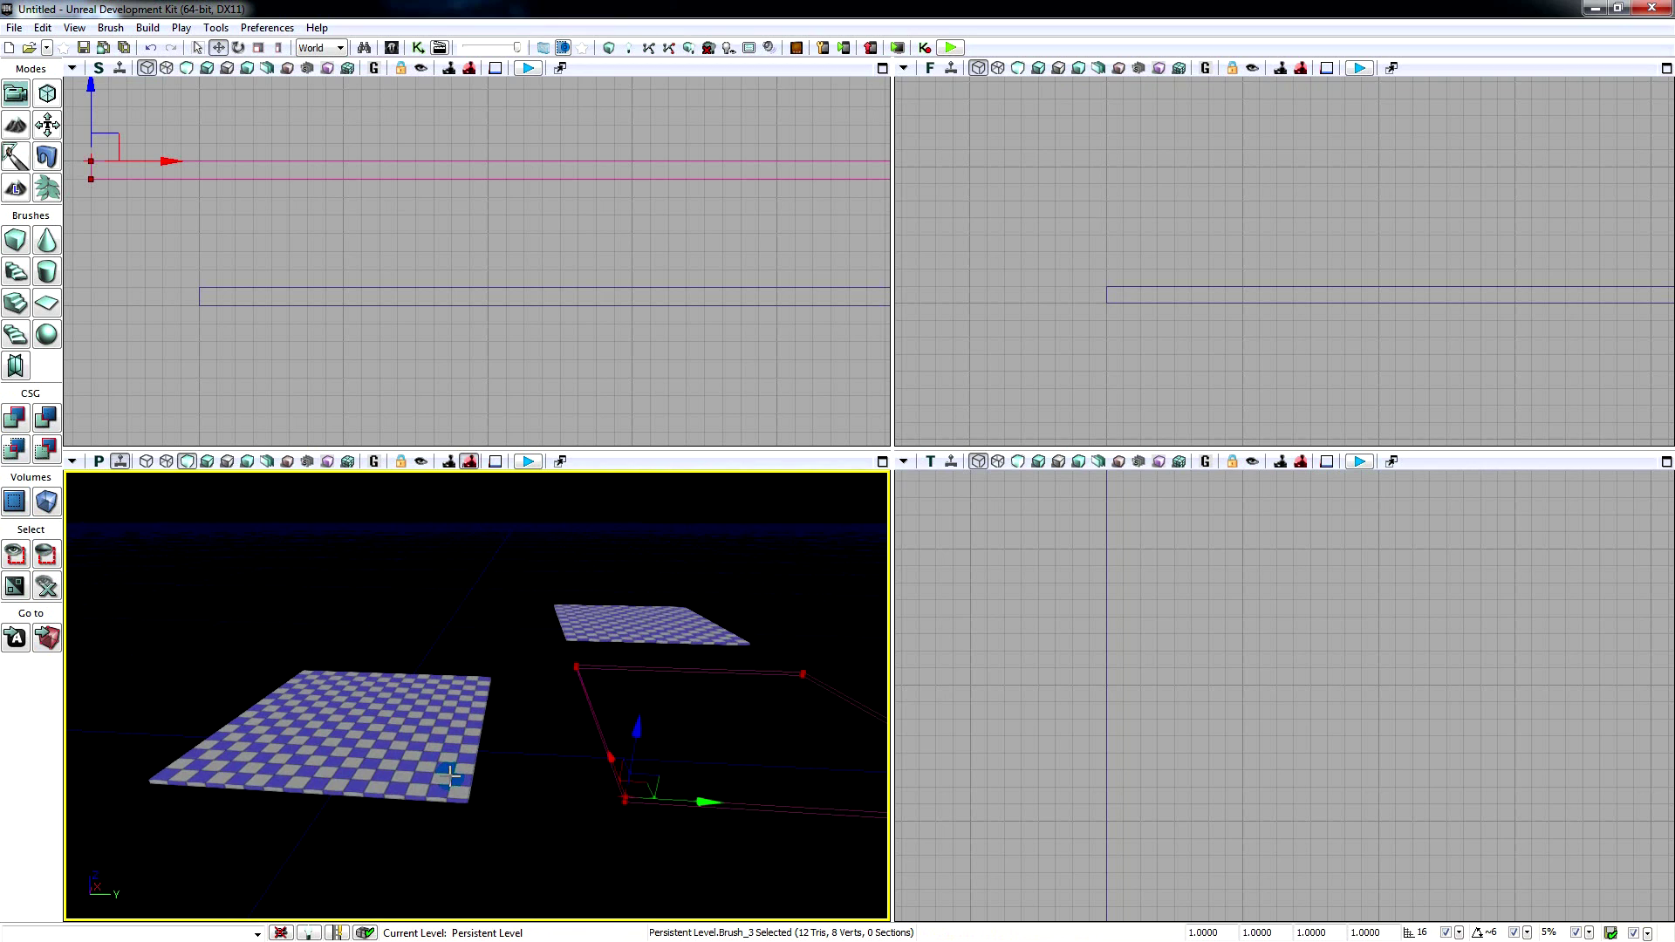
pyautogui.rightClick(12, 245)
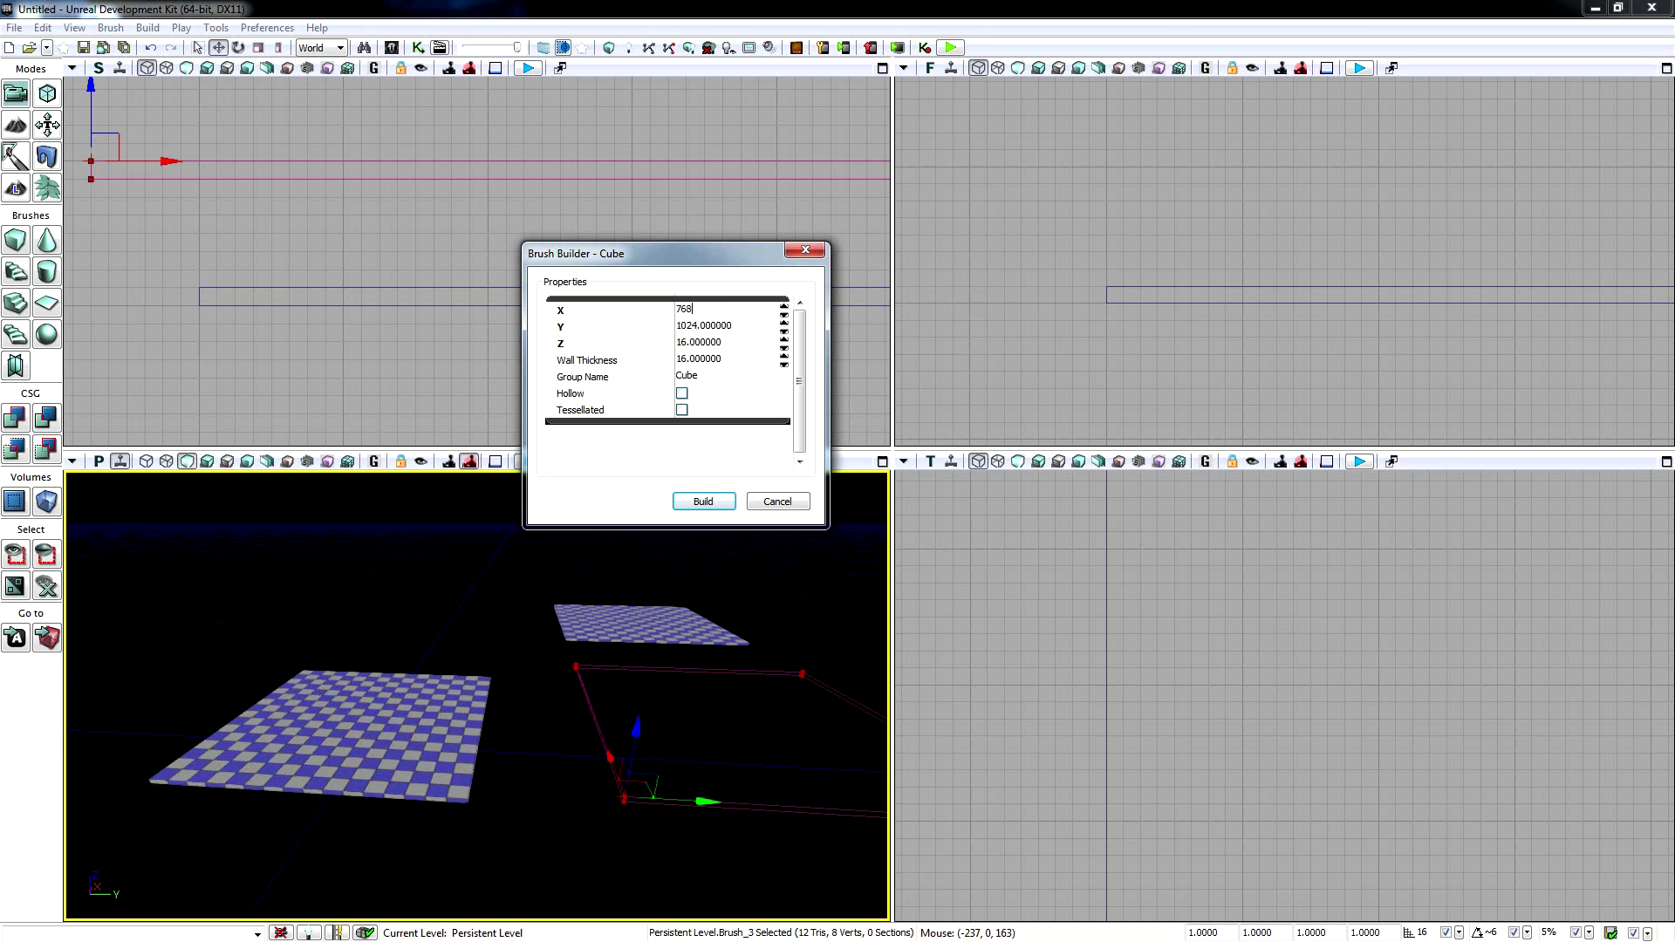
pyautogui.click(707, 328)
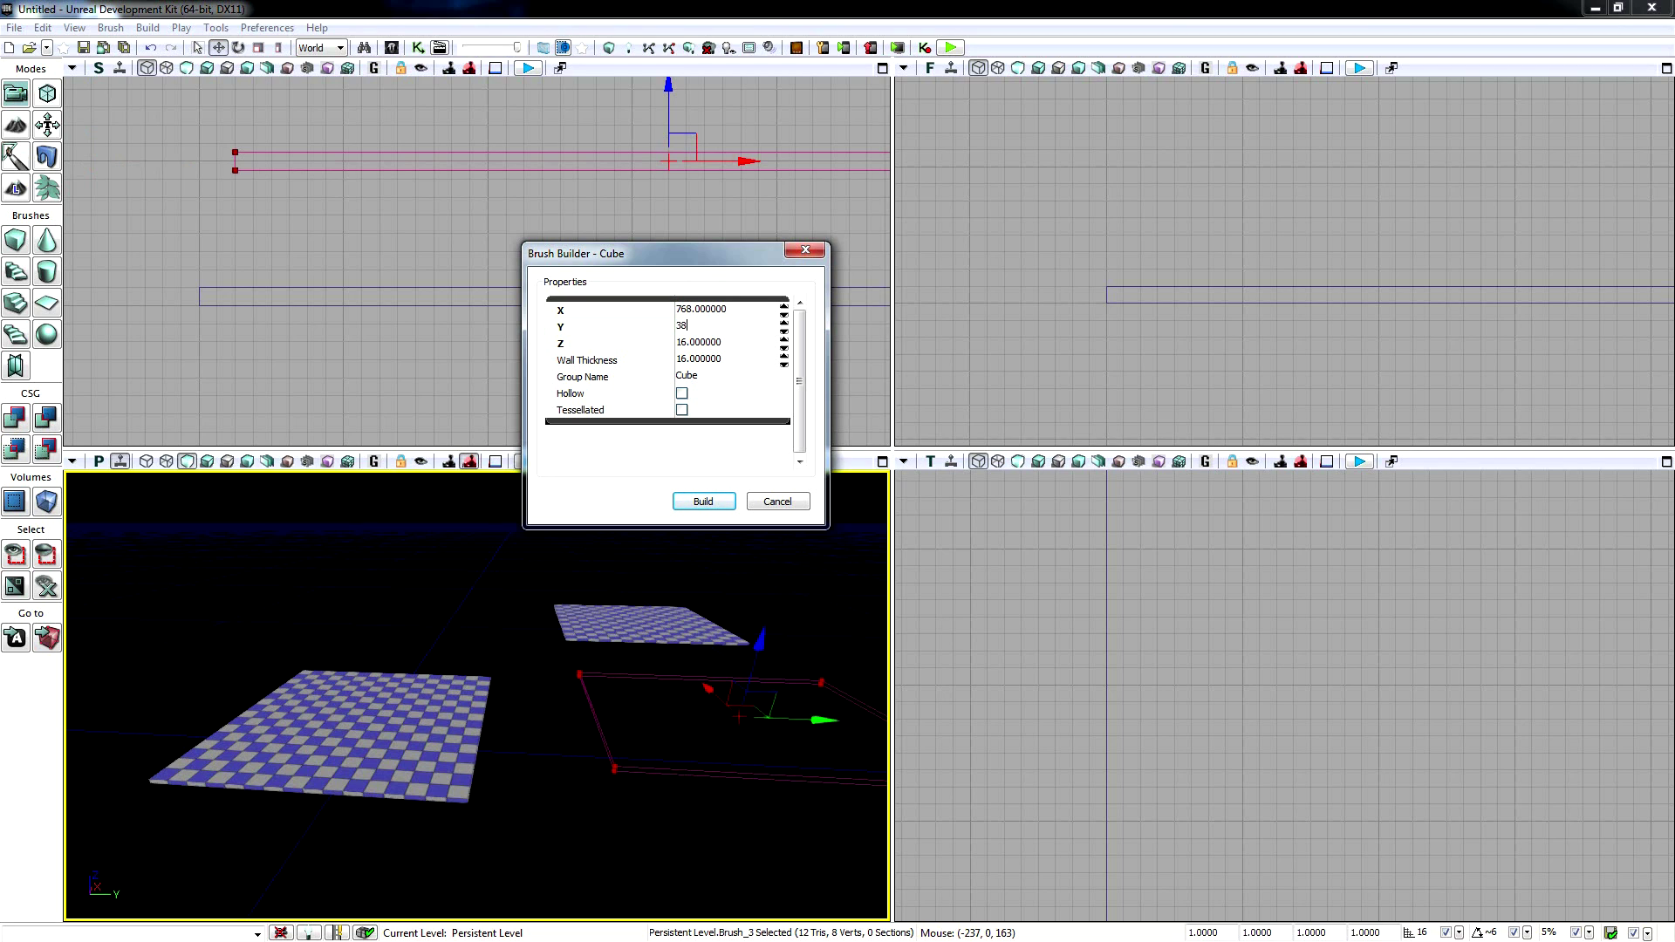
pyautogui.click(729, 346)
pyautogui.click(735, 358)
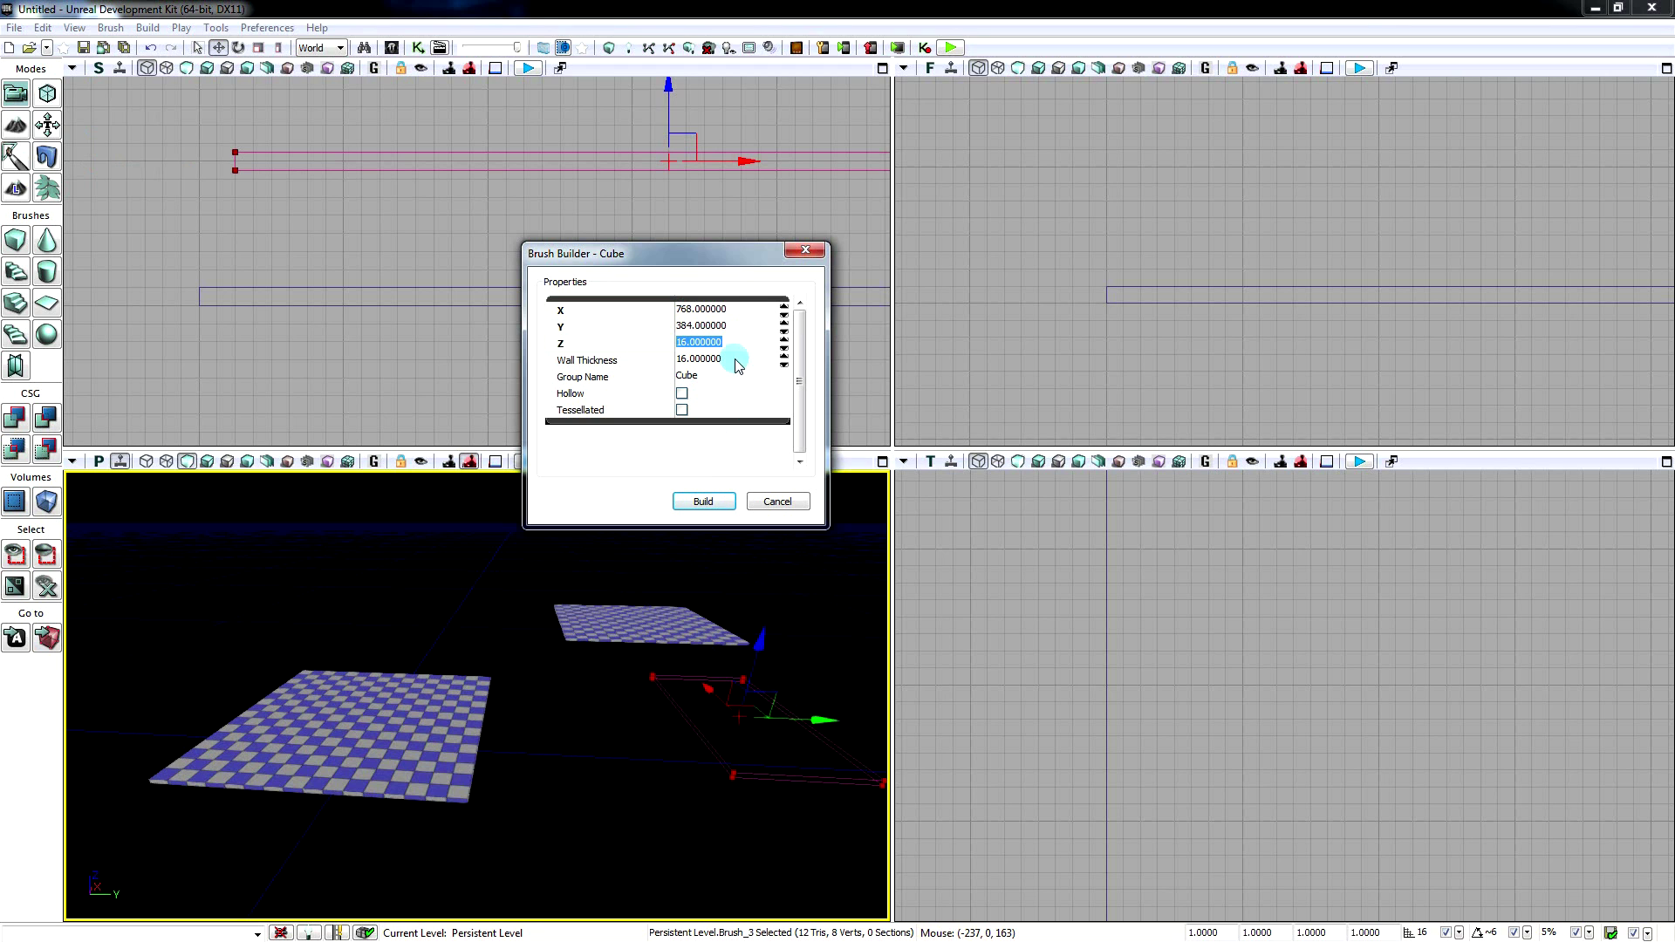
pyautogui.click(804, 253)
# - Move the 768 × 384 brush up against the near edge of the raised floor slab
pyautogui.moveTo(789, 588)
pyautogui.mouseDown()
pyautogui.moveTo(604, 712)
pyautogui.moveTo(254, 776)
pyautogui.moveTo(273, 778)
pyautogui.mouseUp()
pyautogui.moveTo(525, 756); pyautogui.dragTo(611, 742)
pyautogui.moveTo(667, 663)
pyautogui.mouseDown(button='right')
pyautogui.moveTo(523, 702)
pyautogui.moveTo(565, 705)
pyautogui.moveTo(617, 662)
pyautogui.mouseUp(button='right')
pyautogui.moveTo(498, 662); pyautogui.dragTo(510, 661)
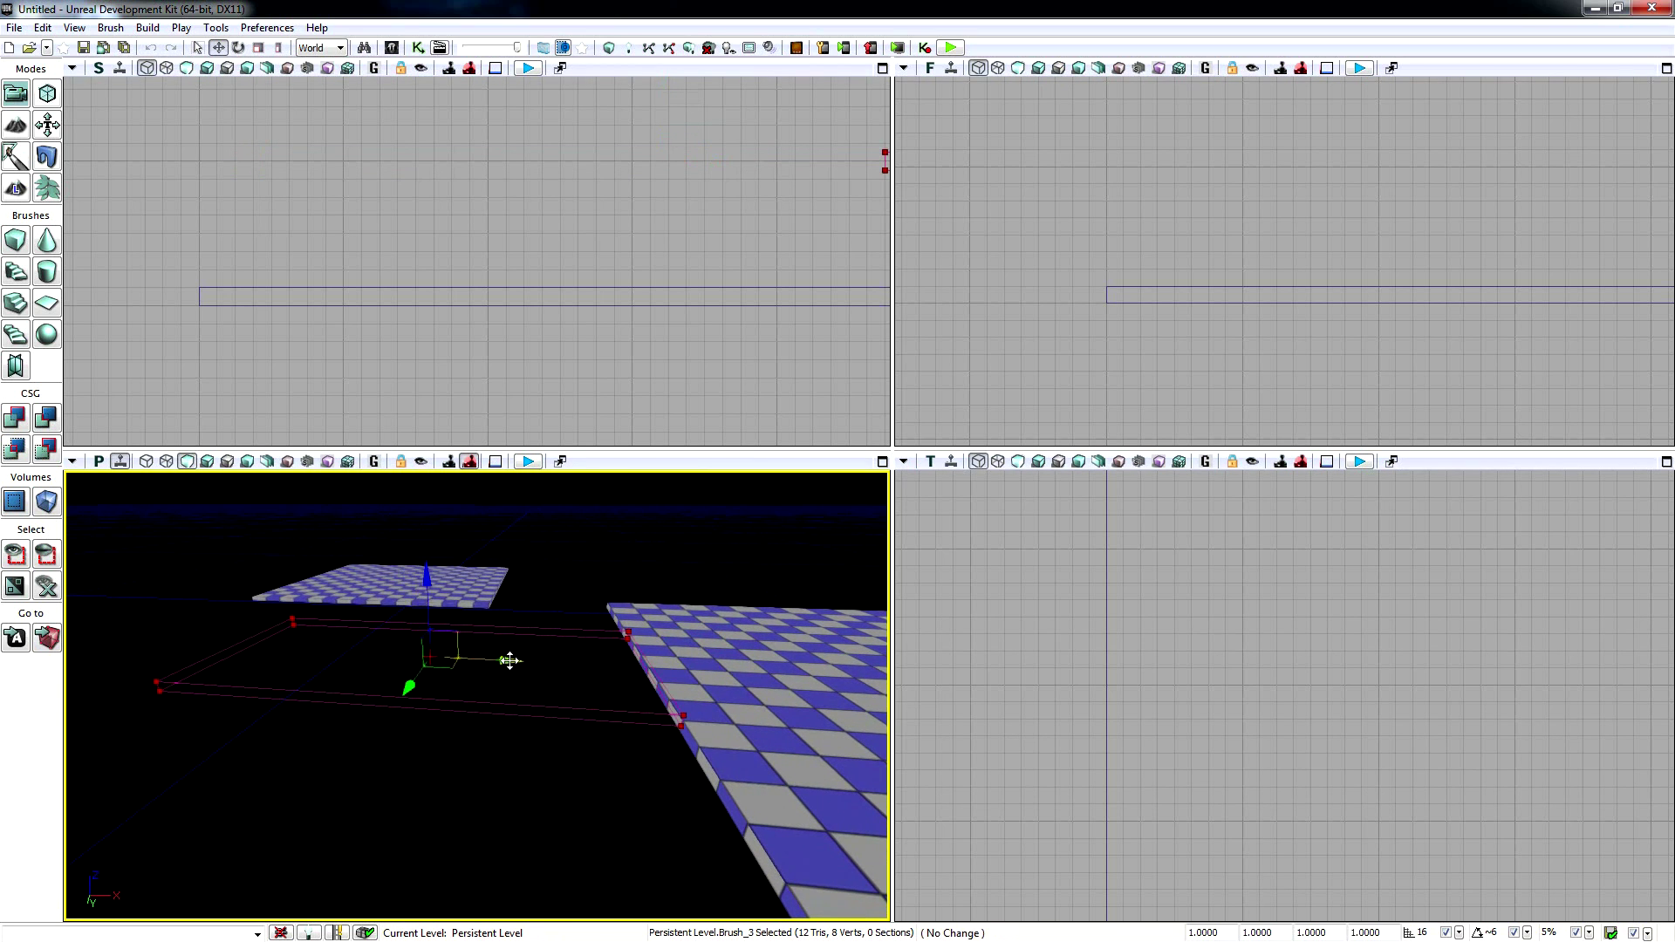
pyautogui.moveTo(509, 661)
pyautogui.mouseDown(button='right')
pyautogui.moveTo(513, 643)
pyautogui.moveTo(550, 641)
pyautogui.moveTo(551, 663)
pyautogui.moveTo(545, 639)
pyautogui.moveTo(434, 645)
pyautogui.mouseUp(button='right')
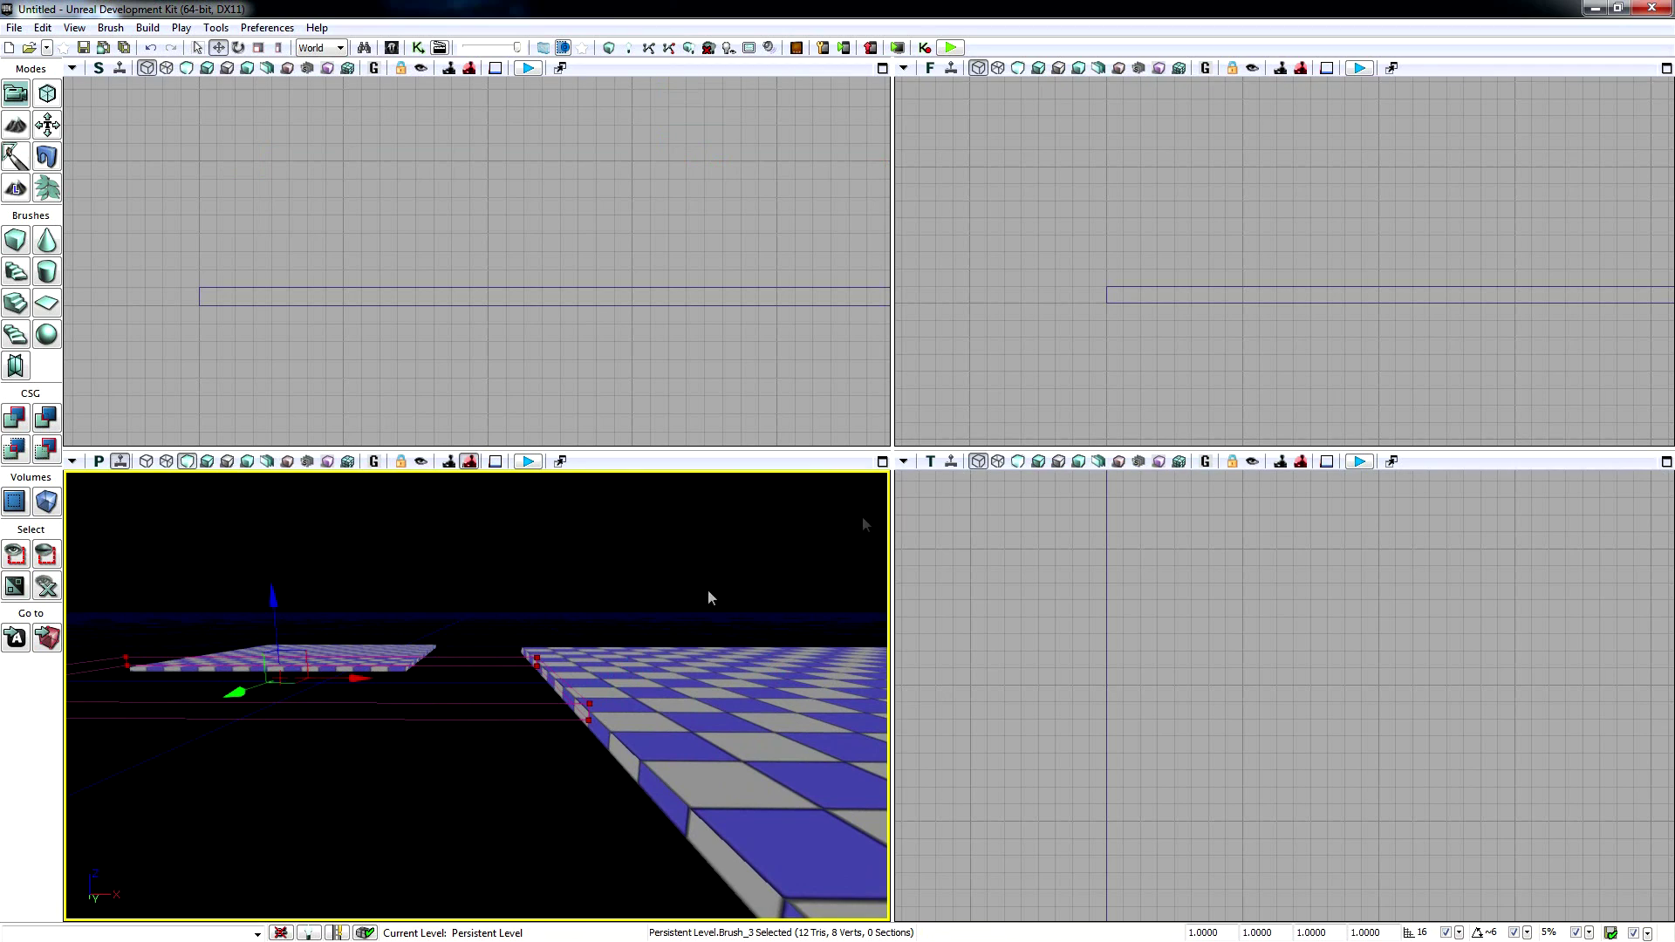
# - Set the brush's pivot on the end vertex touching the raised slab and lower the brush level with that slab
pyautogui.scroll(-5, 1201, 305)
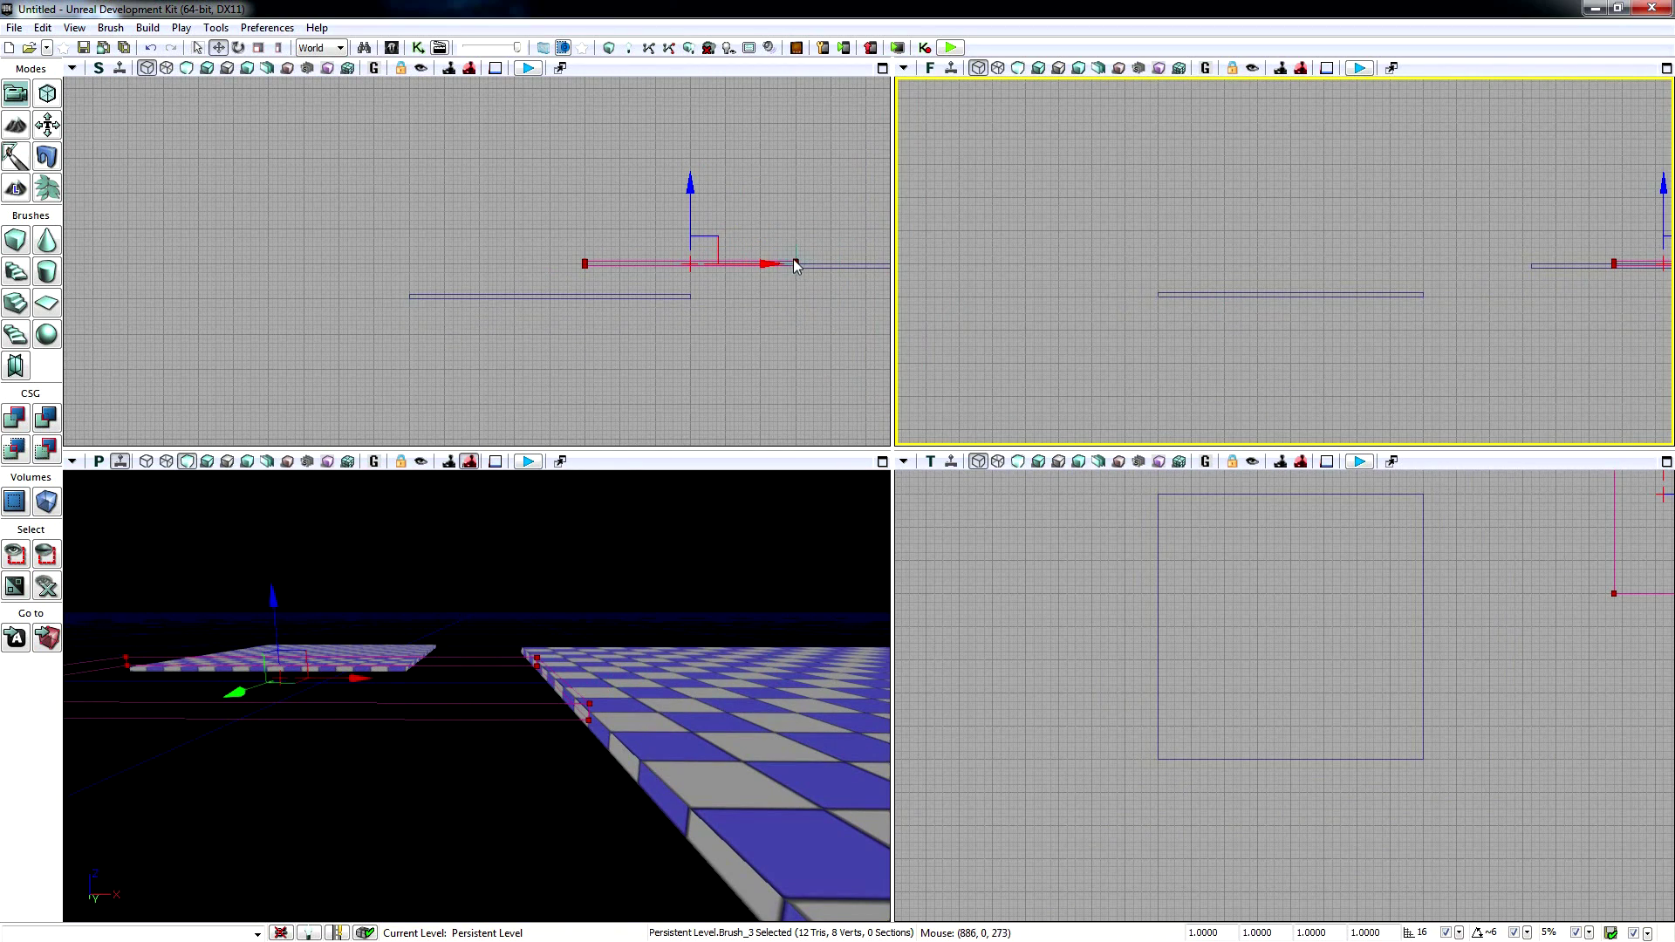
pyautogui.rightClick(795, 261)
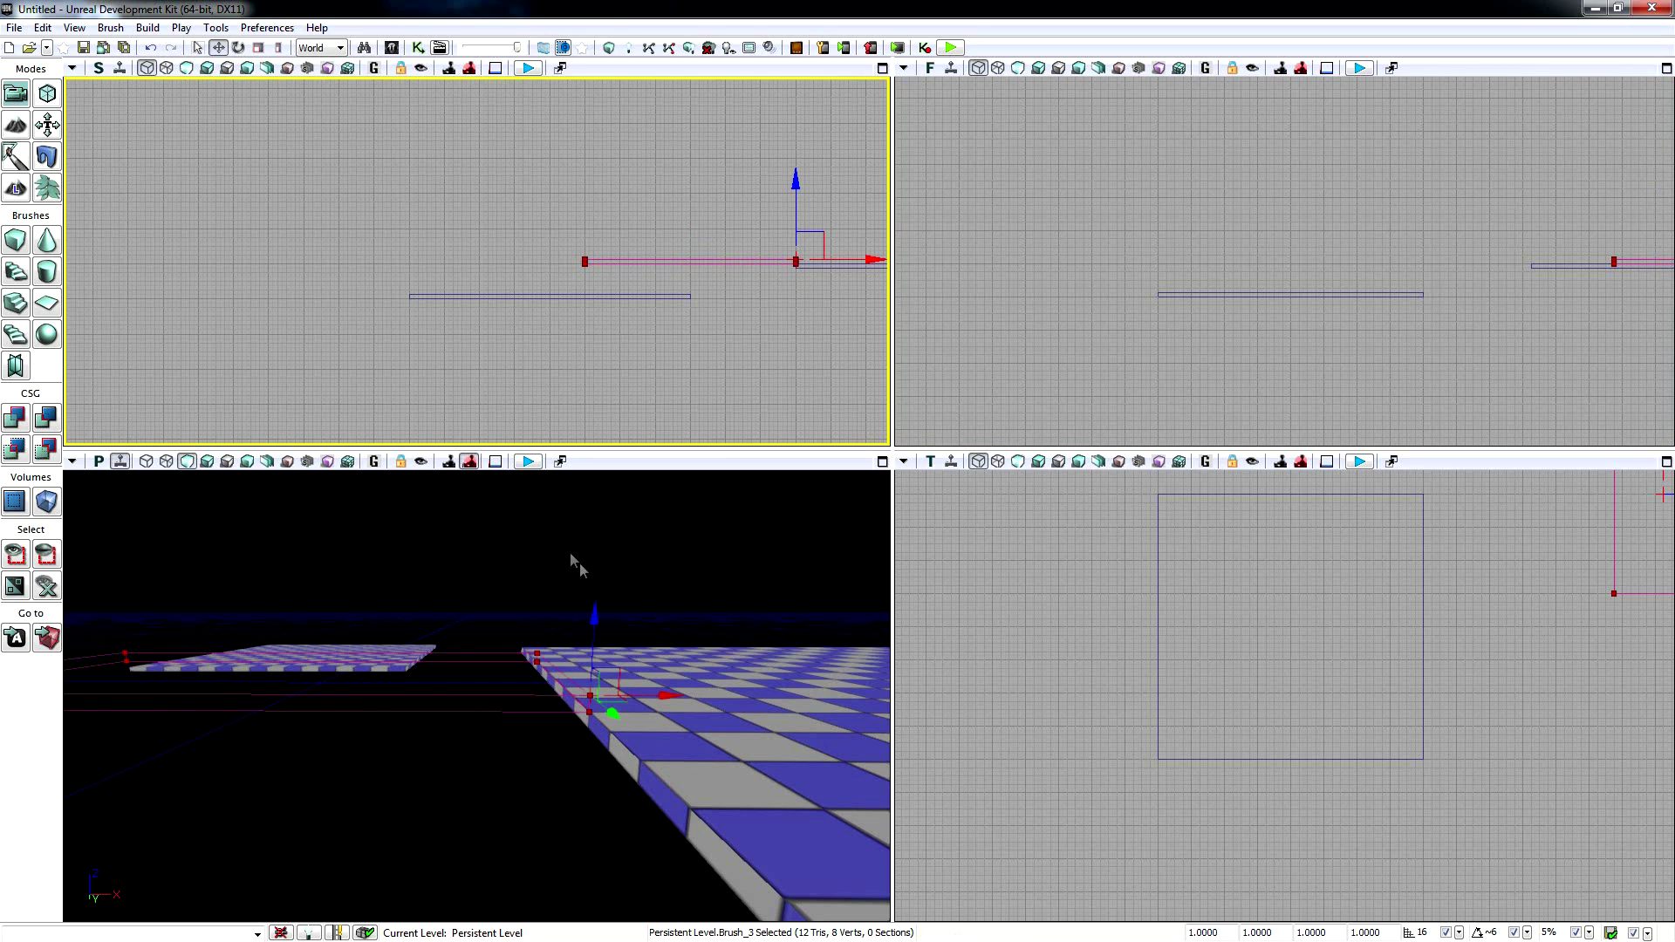
pyautogui.moveTo(596, 617); pyautogui.dragTo(596, 635)
pyautogui.moveTo(678, 635); pyautogui.dragTo(576, 642, button='right')
pyautogui.press('a')
pyautogui.moveTo(340, 604); pyautogui.dragTo(378, 607, button='right')
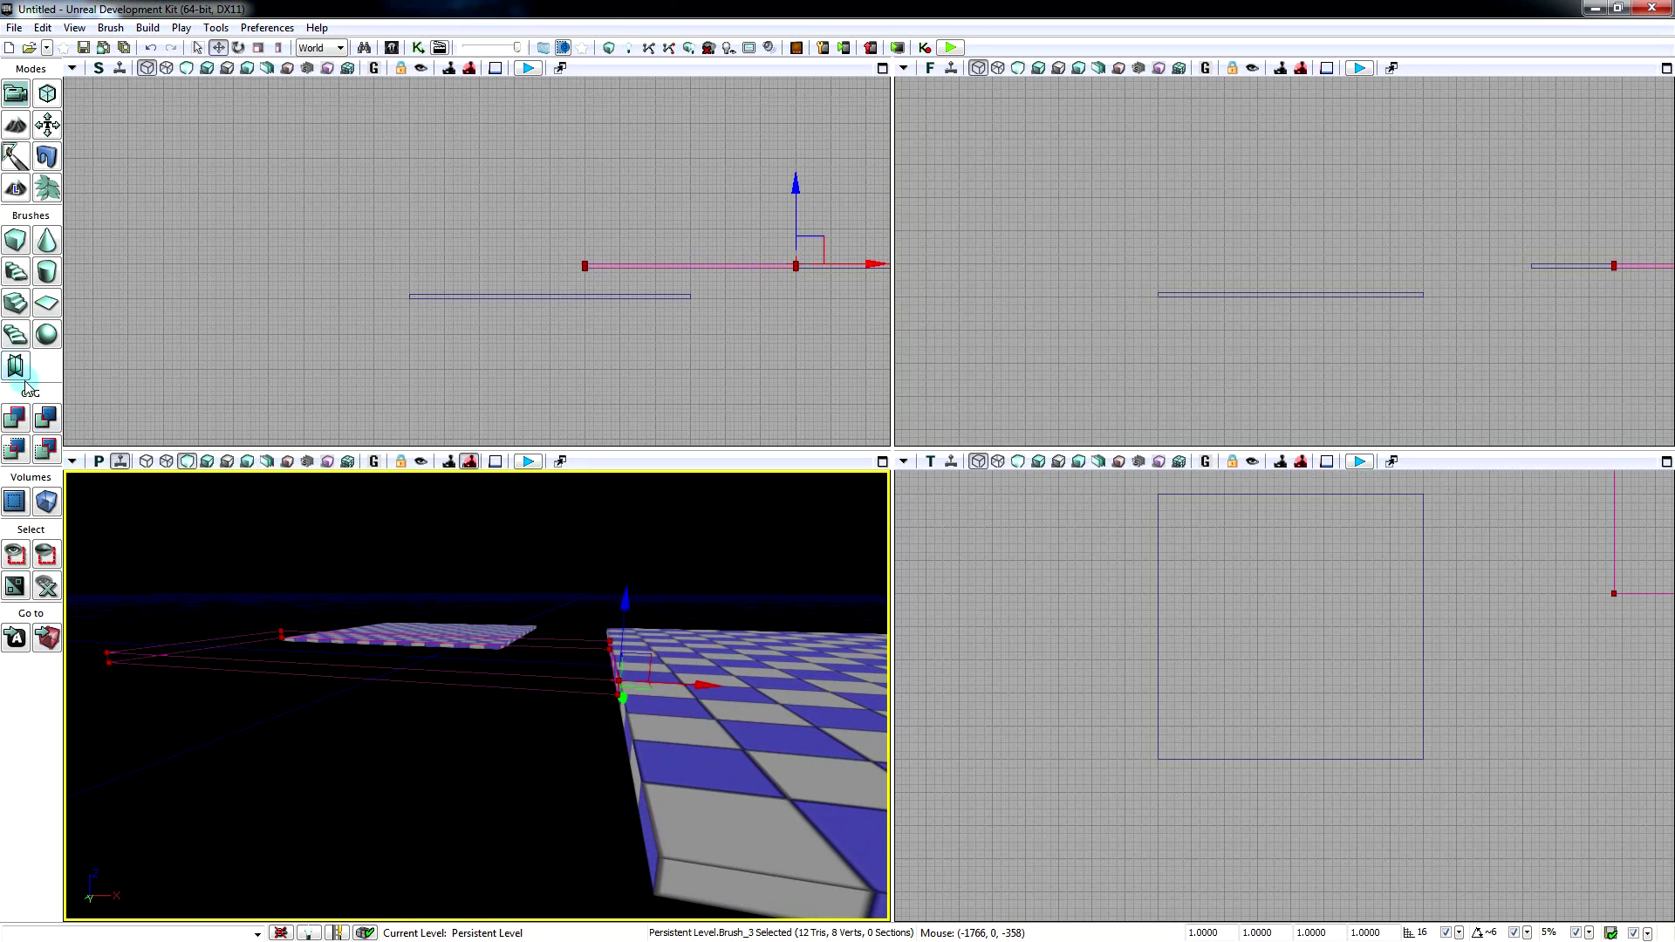
# - Add the 768 × 384 brush as a corridor floor joined to the raised slab
pyautogui.click(18, 419)
pyautogui.moveTo(419, 549); pyautogui.dragTo(611, 554, button='right')
pyautogui.moveTo(549, 637); pyautogui.dragTo(548, 691, button='right')
# - Move the builder brush beyond the corridor's free end and rebuild it with X 384 and Y 768
pyautogui.moveTo(500, 660)
pyautogui.mouseDown()
pyautogui.moveTo(400, 730)
pyautogui.moveTo(275, 864)
pyautogui.moveTo(301, 825)
pyautogui.mouseUp()
pyautogui.moveTo(438, 794)
pyautogui.mouseDown(button='right')
pyautogui.moveTo(403, 793)
pyautogui.moveTo(454, 789)
pyautogui.moveTo(403, 842)
pyautogui.moveTo(471, 824)
pyautogui.moveTo(493, 798)
pyautogui.moveTo(434, 801)
pyautogui.mouseUp(button='right')
pyautogui.press('a')
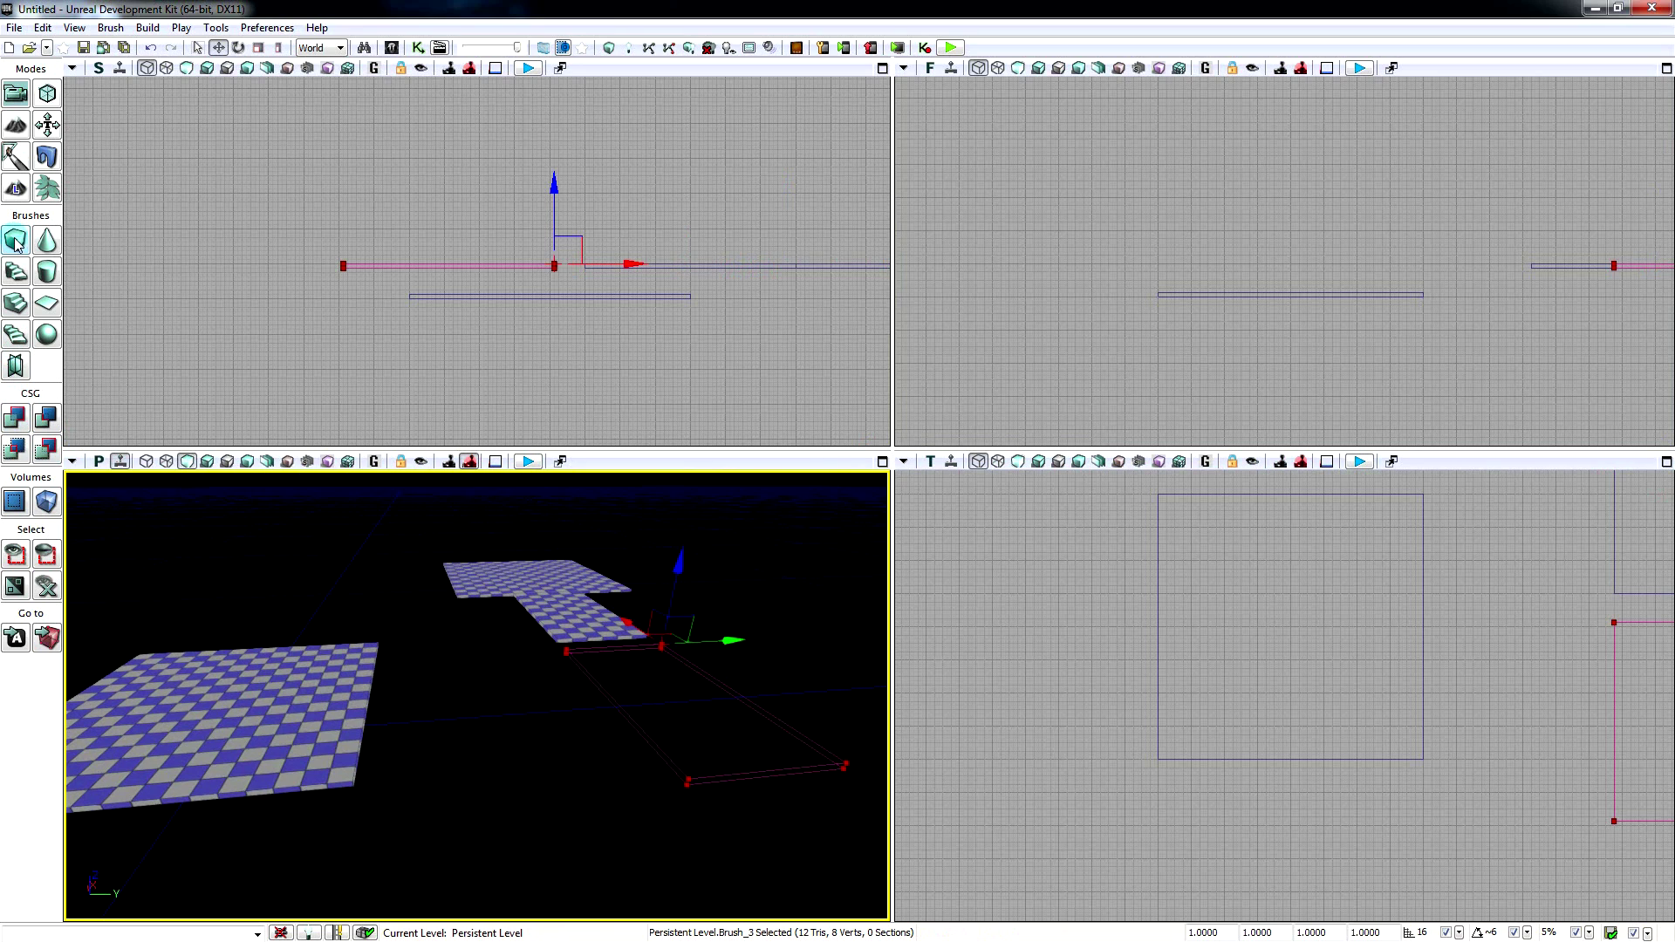
pyautogui.rightClick(15, 243)
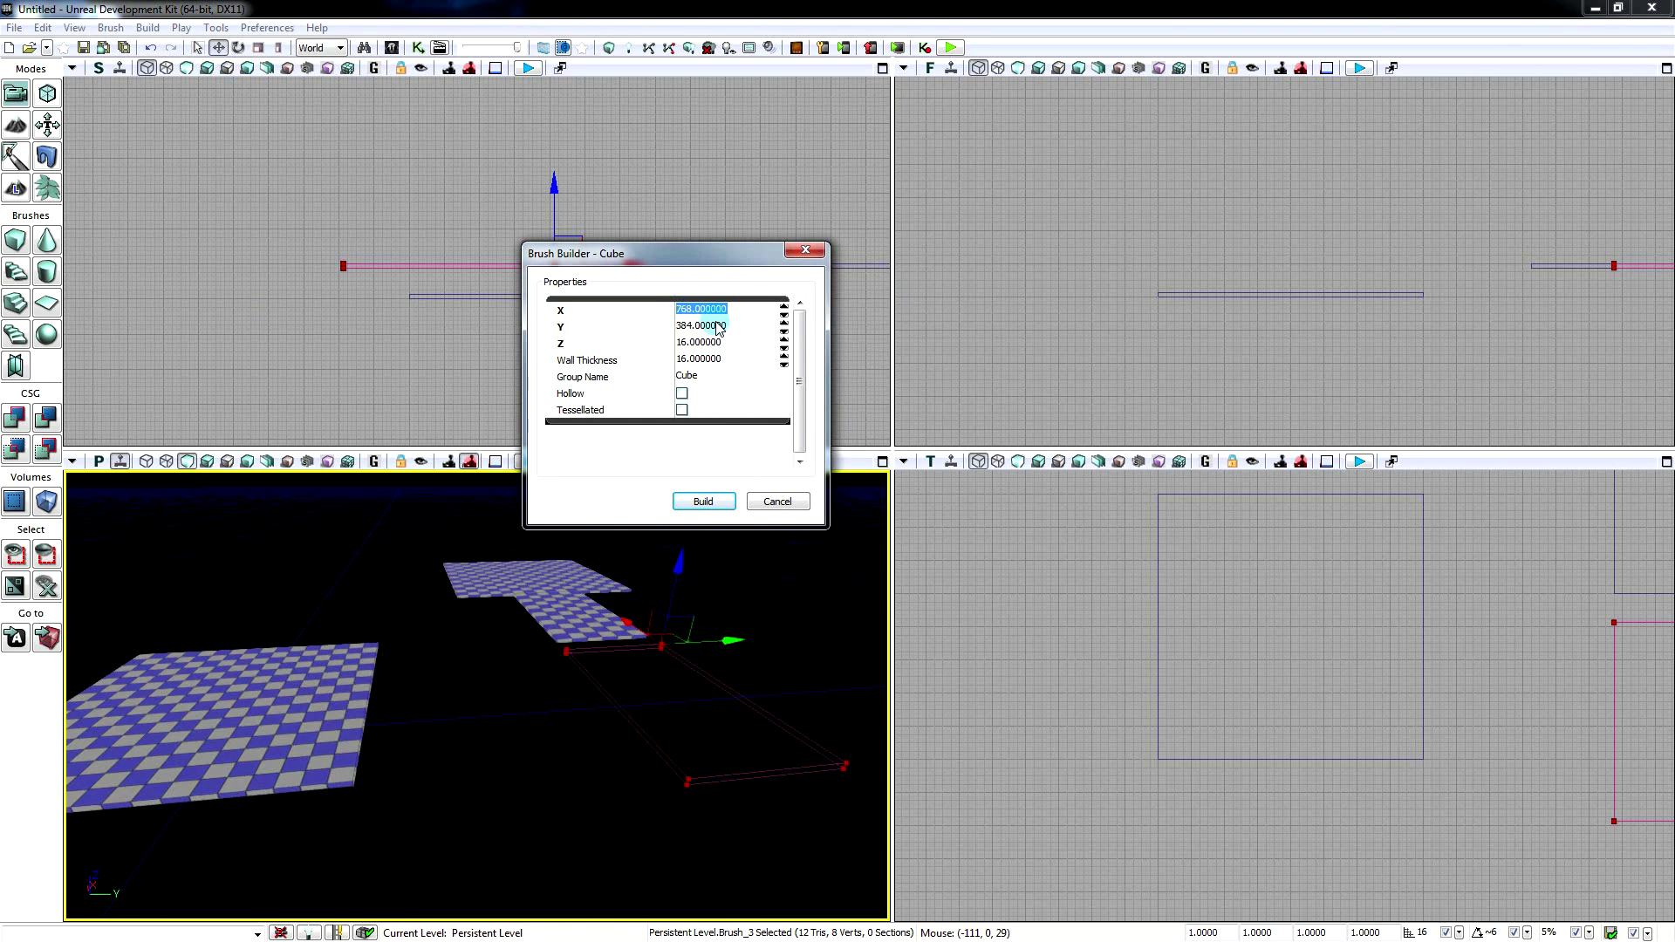
pyautogui.write('384')
pyautogui.click(698, 326)
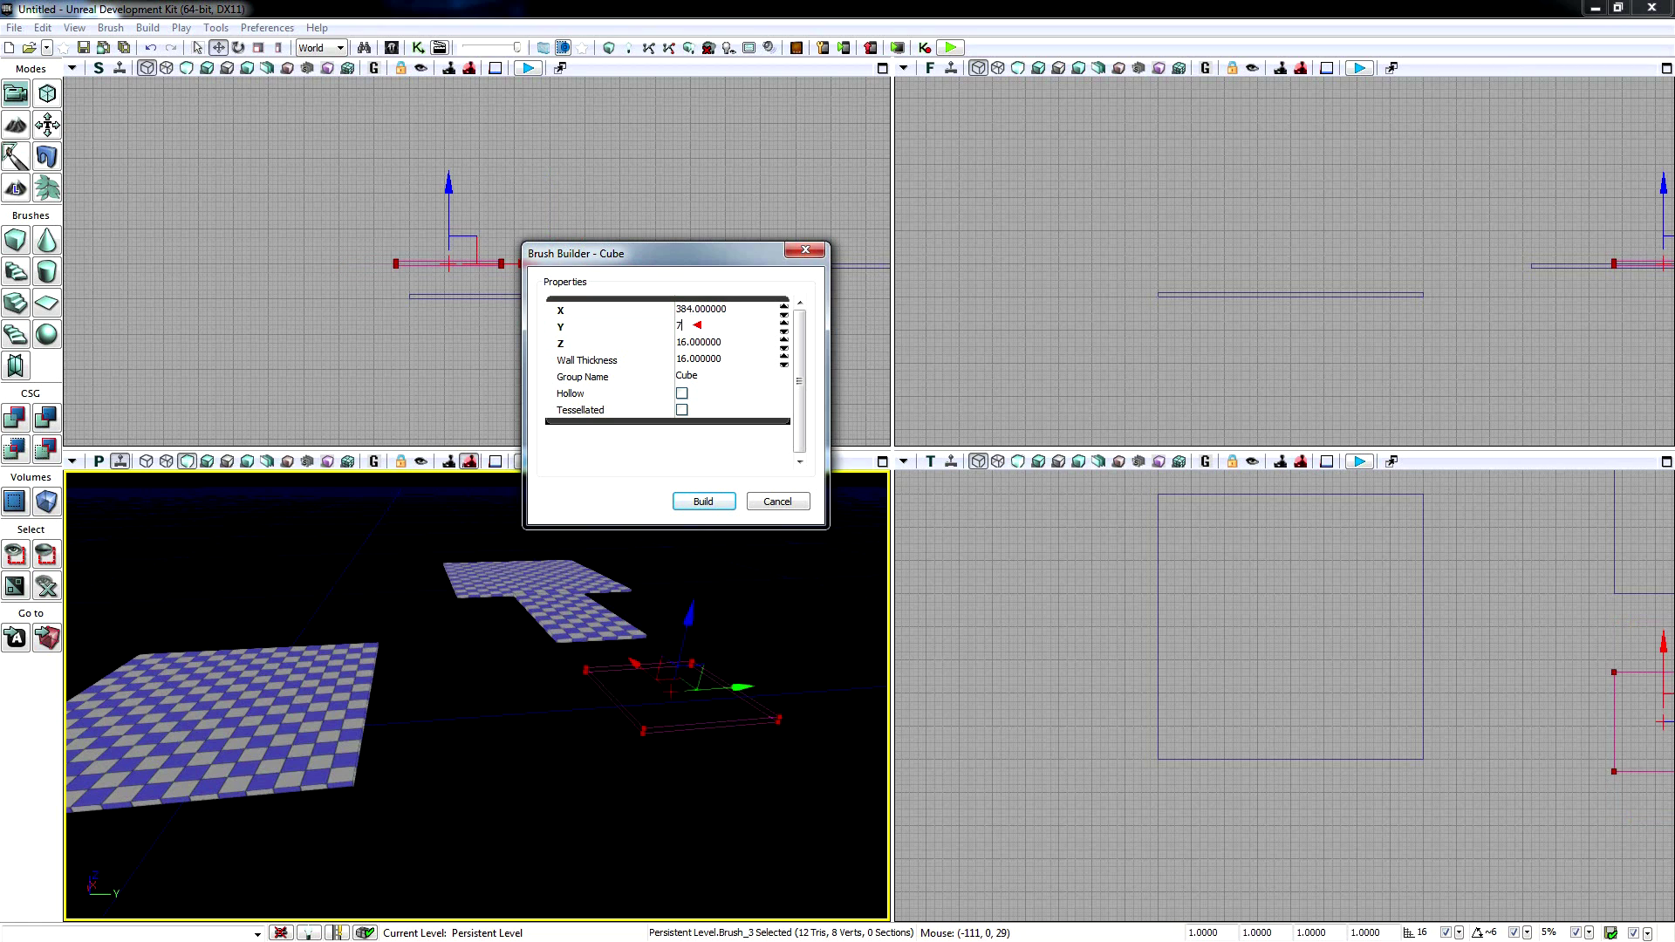
pyautogui.write('768')
pyautogui.click(722, 343)
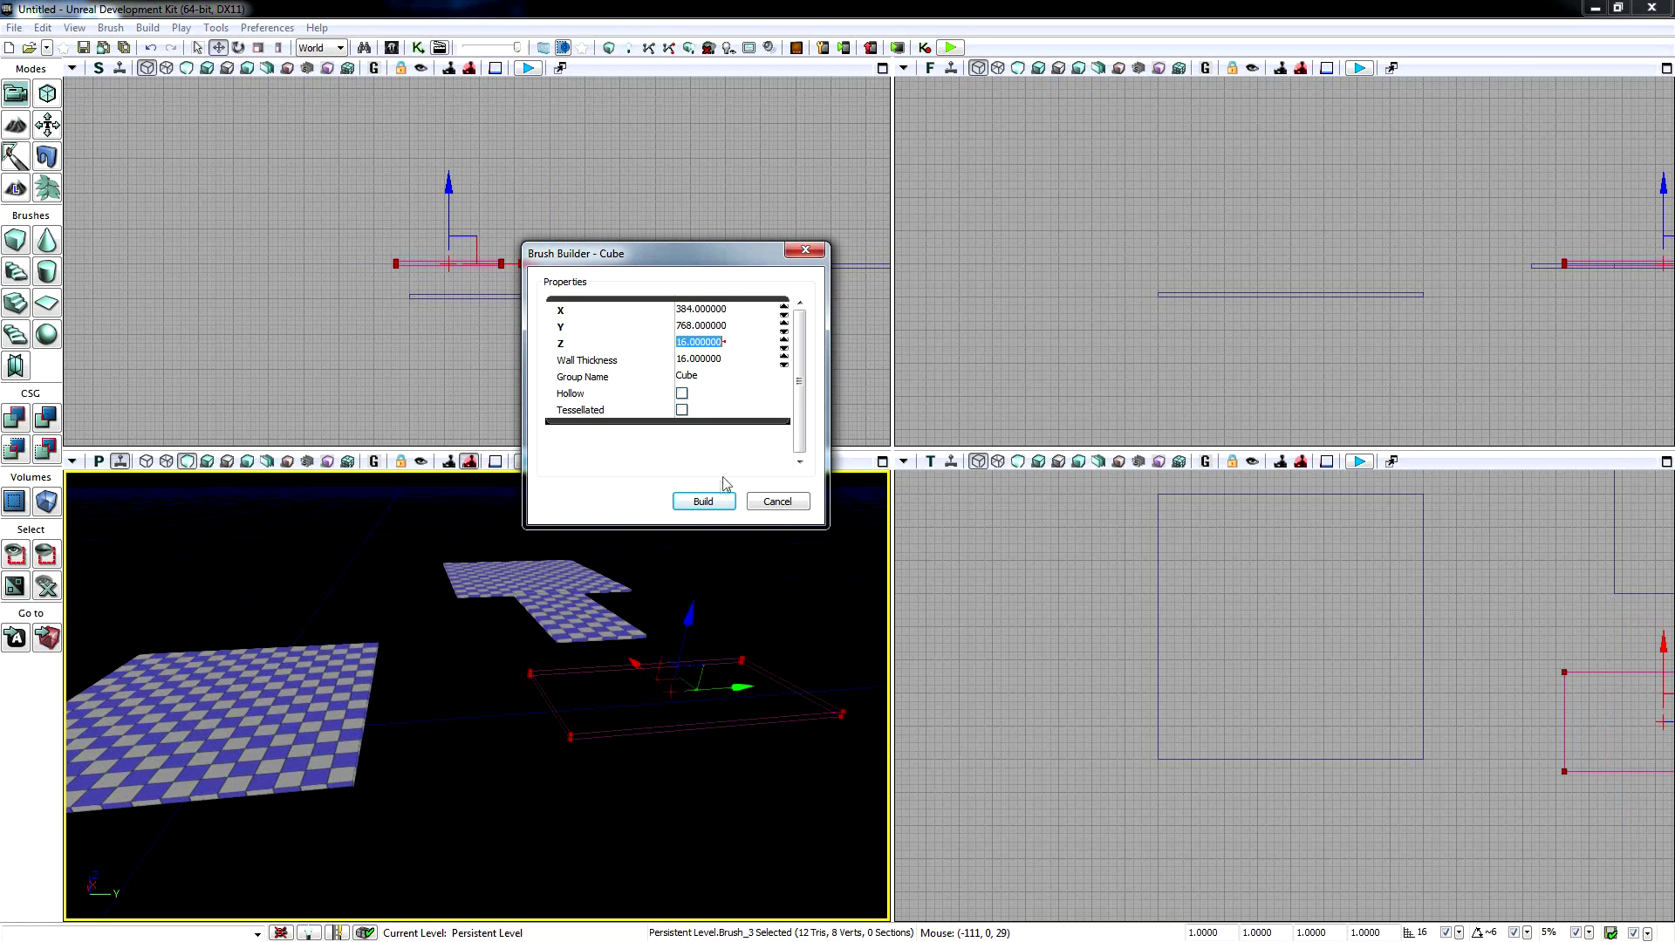
pyautogui.click(703, 503)
# - Move the 384 × 768 brush up against the side of the corridor's free end, aligned with its end edge
pyautogui.moveTo(844, 656); pyautogui.dragTo(749, 772)
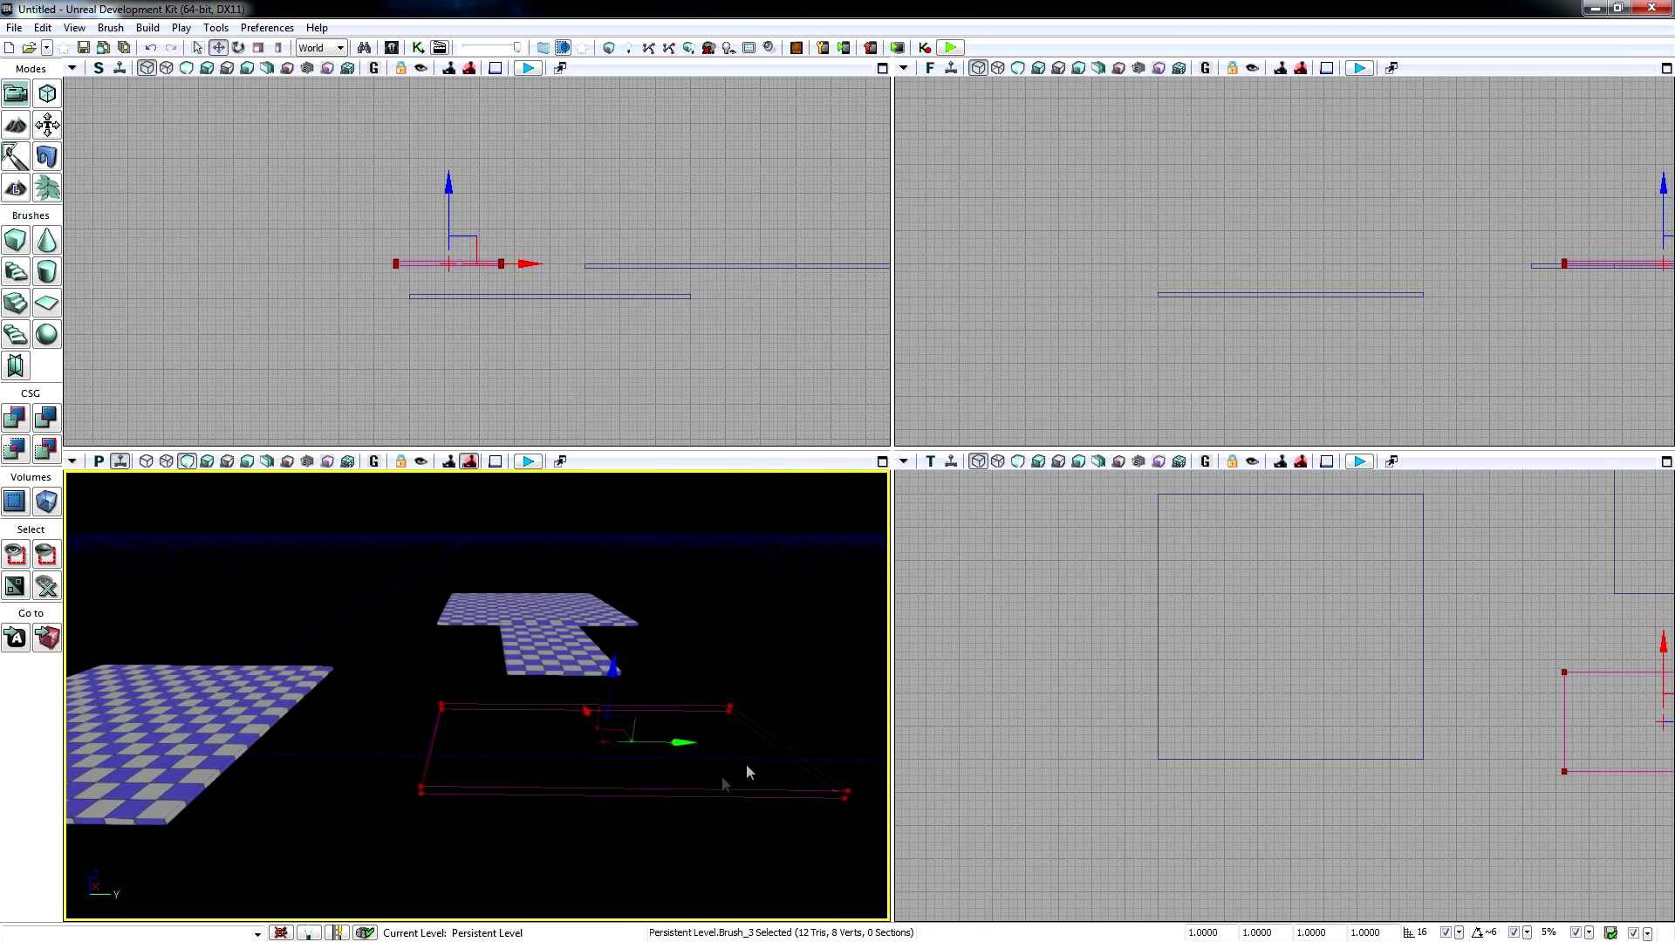
pyautogui.moveTo(584, 713)
pyautogui.mouseDown()
pyautogui.moveTo(587, 696)
pyautogui.moveTo(647, 718)
pyautogui.moveTo(458, 694)
pyautogui.moveTo(512, 731)
pyautogui.moveTo(484, 717)
pyautogui.moveTo(455, 744)
pyautogui.moveTo(673, 757)
pyautogui.mouseUp()
pyautogui.moveTo(674, 757); pyautogui.dragTo(384, 764, button='right')
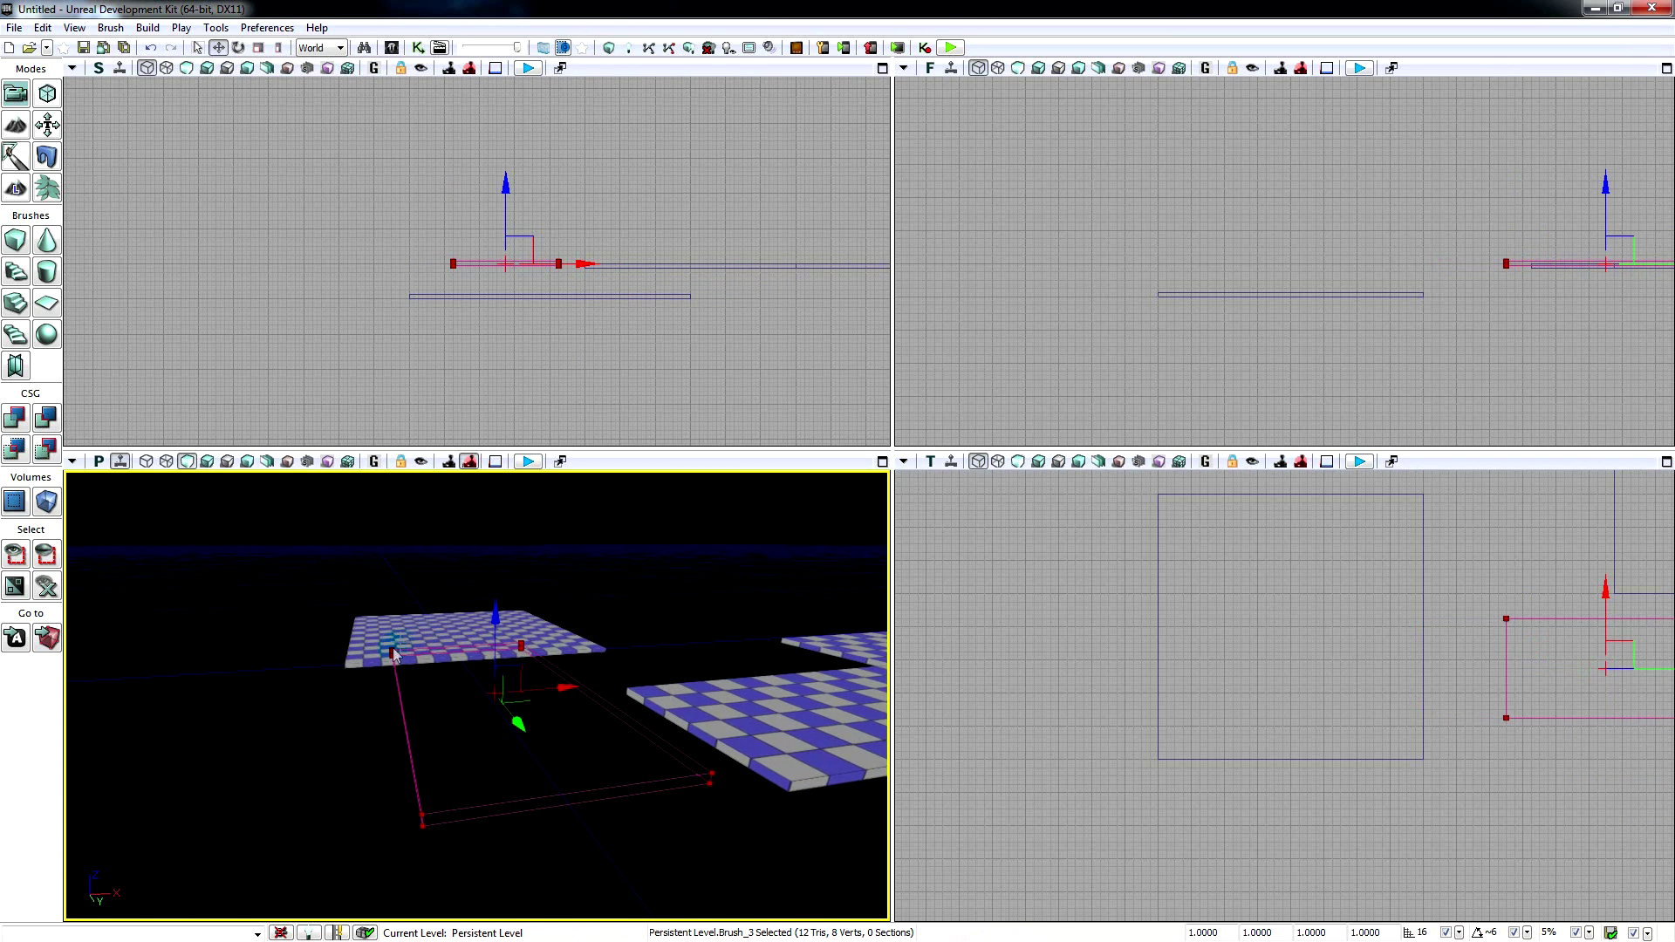
pyautogui.moveTo(698, 650); pyautogui.dragTo(829, 646, button='right')
pyautogui.moveTo(457, 634); pyautogui.dragTo(545, 656, button='right')
pyautogui.moveTo(494, 659)
pyautogui.keyDown('shift'); pyautogui.mouseDown()
pyautogui.moveTo(210, 690)
pyautogui.moveTo(370, 680)
pyautogui.moveTo(374, 647)
pyautogui.moveTo(347, 606)
pyautogui.moveTo(384, 644)
pyautogui.mouseUp(); pyautogui.keyUp('shift')
pyautogui.moveTo(384, 638); pyautogui.dragTo(441, 707, button='right')
pyautogui.moveTo(409, 705); pyautogui.dragTo(432, 706)
pyautogui.moveTo(528, 668)
pyautogui.mouseDown(button='right')
pyautogui.moveTo(575, 669)
pyautogui.moveTo(529, 668)
pyautogui.mouseUp(button='right')
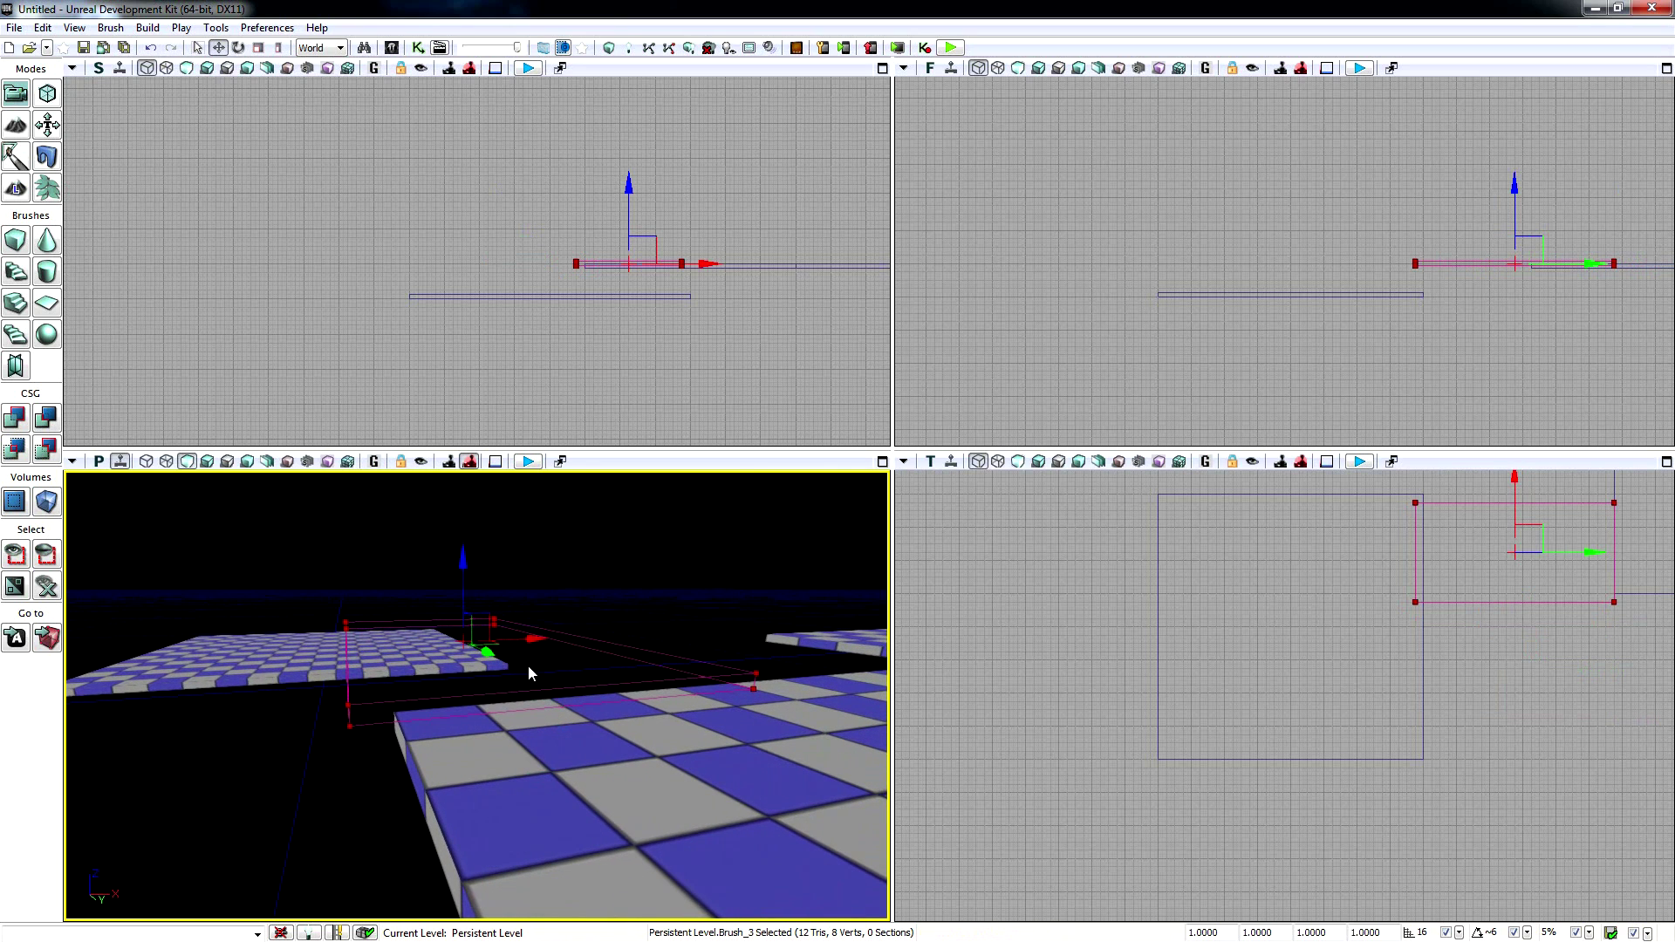
pyautogui.moveTo(535, 638)
pyautogui.mouseDown()
pyautogui.moveTo(553, 636)
pyautogui.moveTo(529, 637)
pyautogui.mouseUp()
pyautogui.moveTo(529, 637)
pyautogui.mouseDown(button='right')
pyautogui.moveTo(559, 641)
pyautogui.moveTo(259, 583)
pyautogui.mouseUp(button='right')
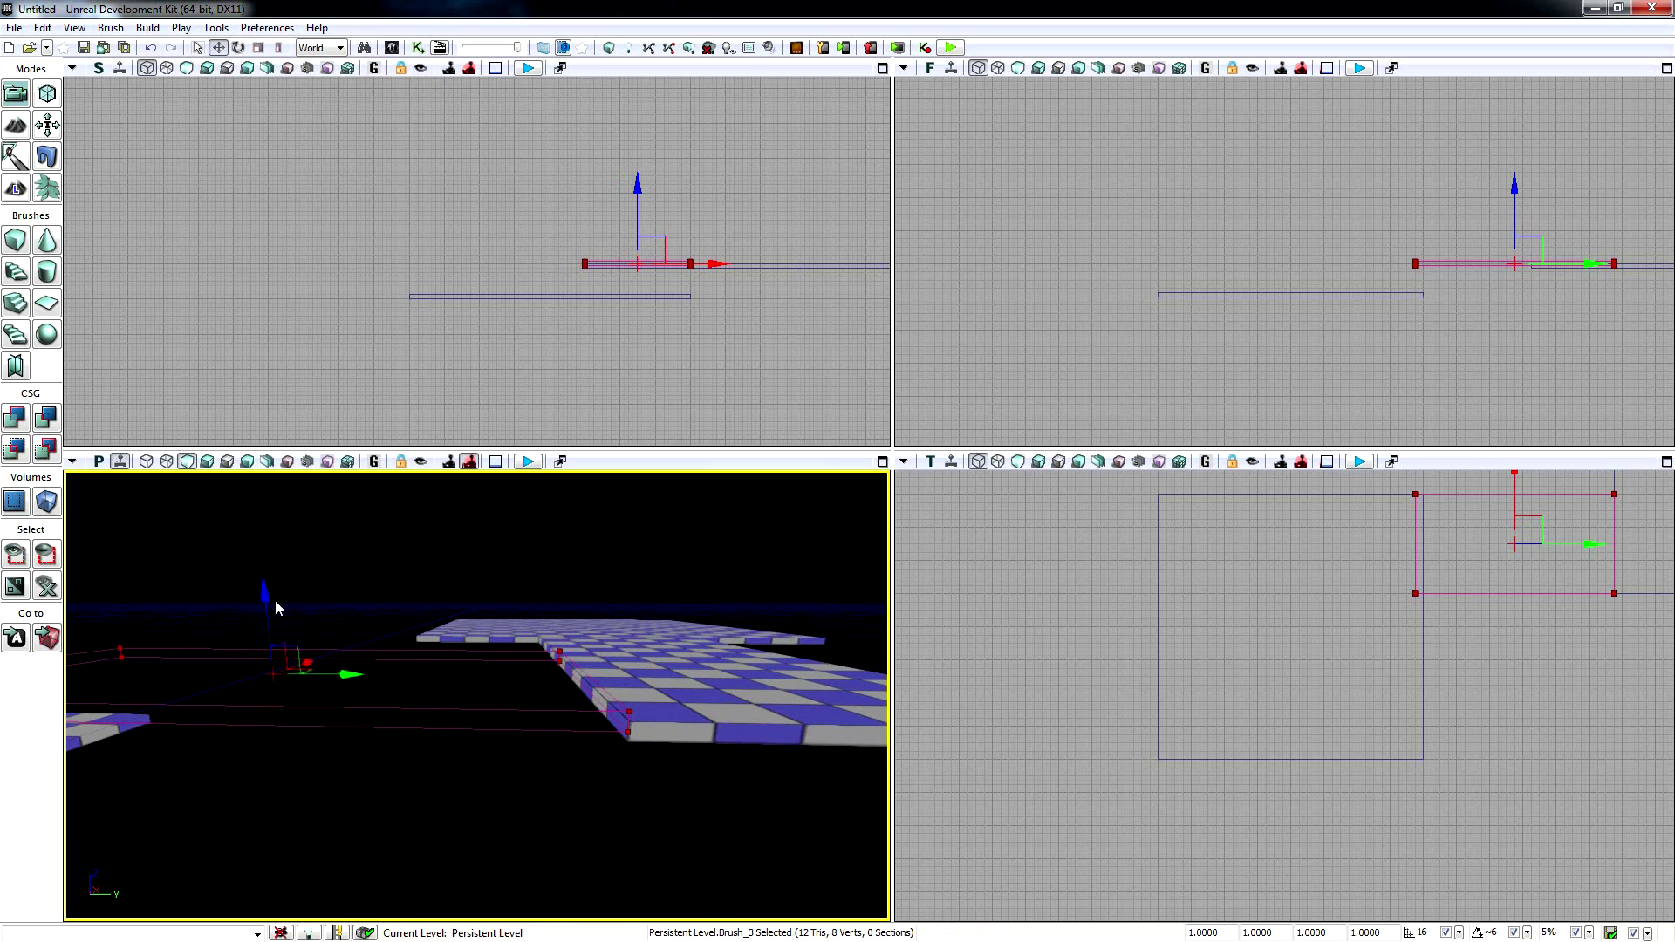
# - Set the brush's pivot on the end vertex touching the corridor and lower the brush level with the corridor floor
pyautogui.click(691, 262)
pyautogui.moveTo(561, 569); pyautogui.dragTo(568, 585)
pyautogui.moveTo(672, 839)
pyautogui.mouseDown(button='right')
pyautogui.moveTo(488, 790)
pyautogui.moveTo(609, 792)
pyautogui.mouseUp(button='right')
pyautogui.moveTo(409, 757); pyautogui.dragTo(452, 751, button='right')
pyautogui.press('a')
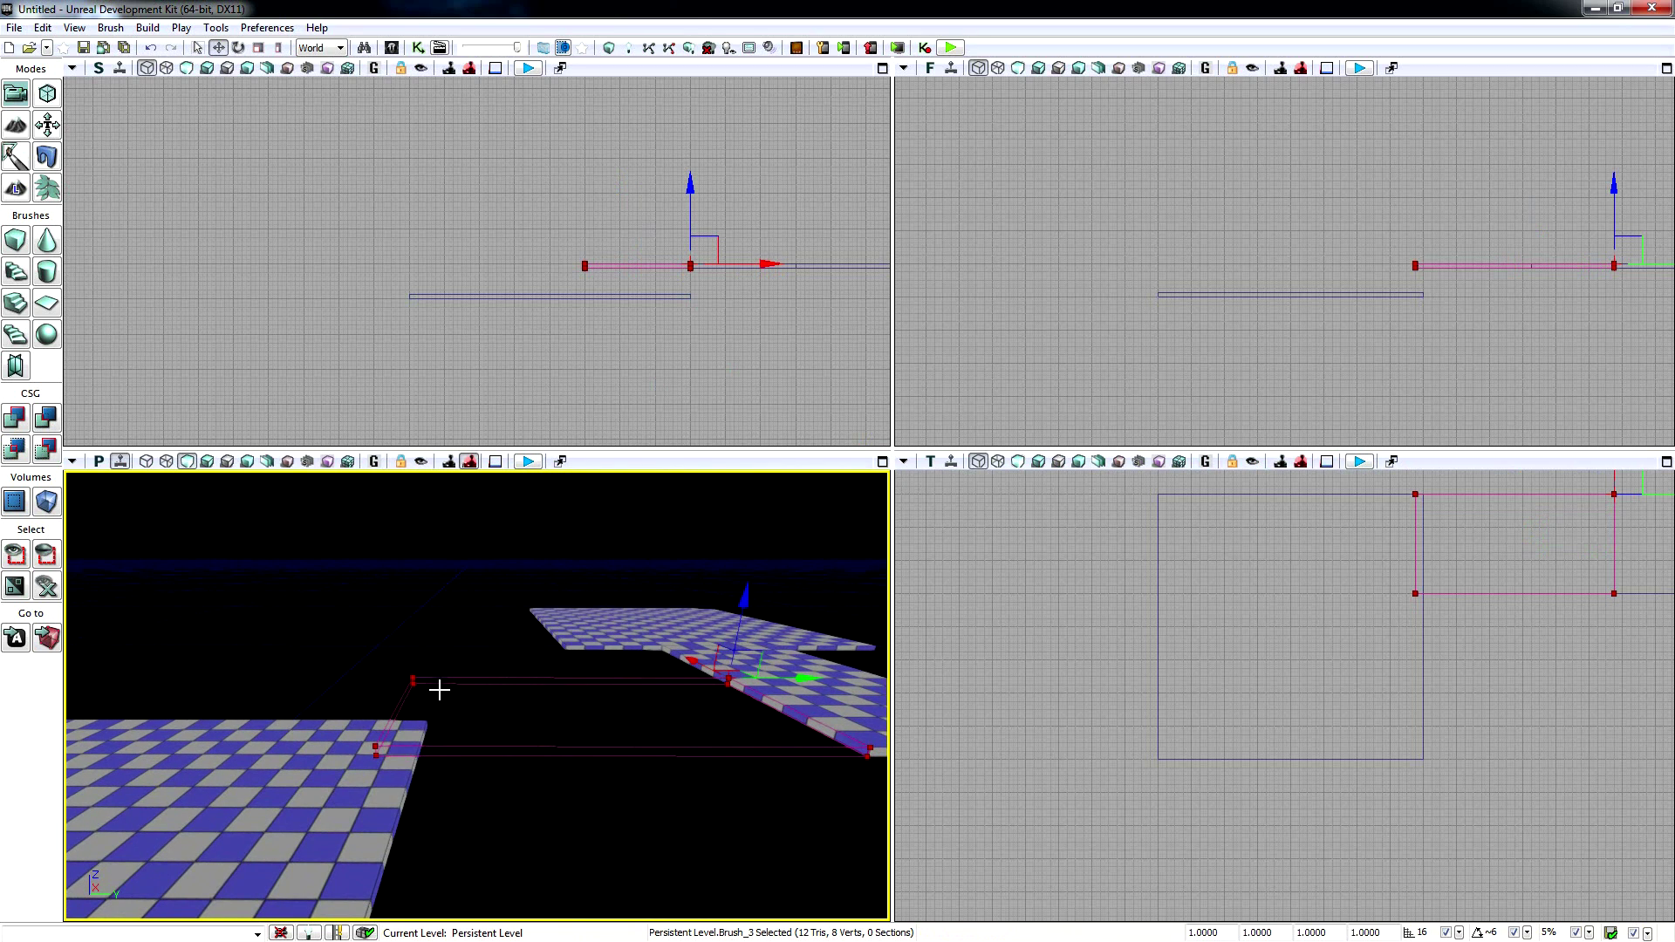
# - Select the large lower floor slab and shift it along X so its far edge nearly lines up with the builder brush's outer edge
pyautogui.click(342, 818)
pyautogui.moveTo(342, 818)
pyautogui.mouseDown(button='right')
pyautogui.moveTo(374, 826)
pyautogui.moveTo(375, 848)
pyautogui.moveTo(347, 842)
pyautogui.moveTo(400, 814)
pyautogui.moveTo(375, 827)
pyautogui.mouseUp(button='right')
pyautogui.press('w')
pyautogui.press('a')
pyautogui.press('s')
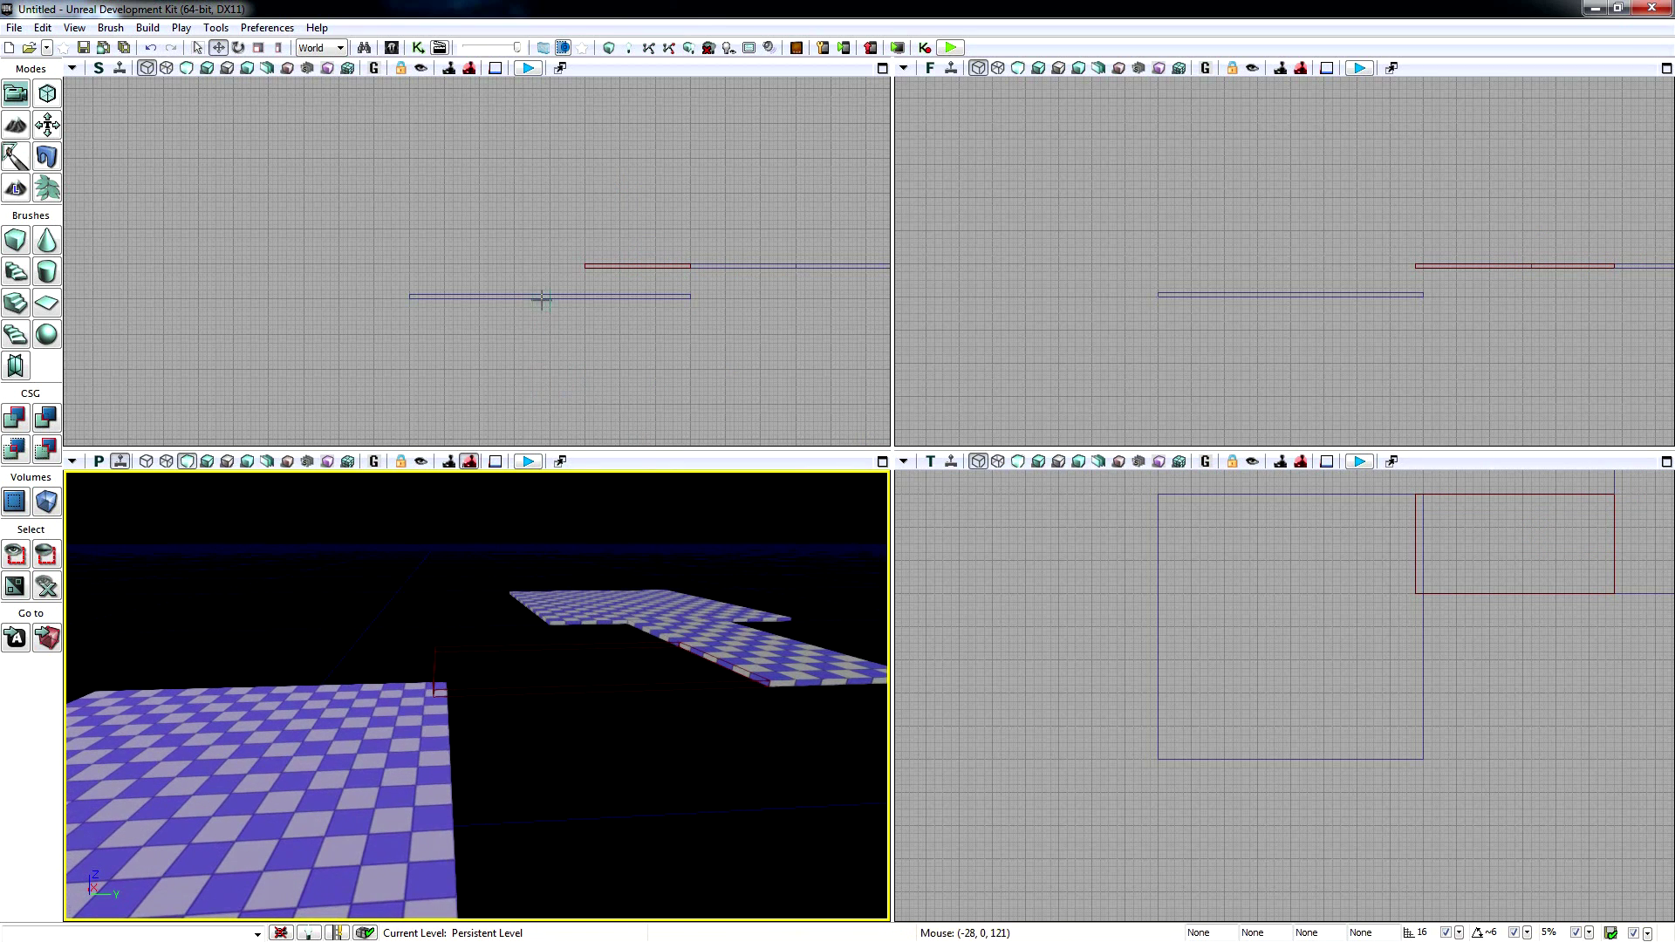
pyautogui.click(542, 296)
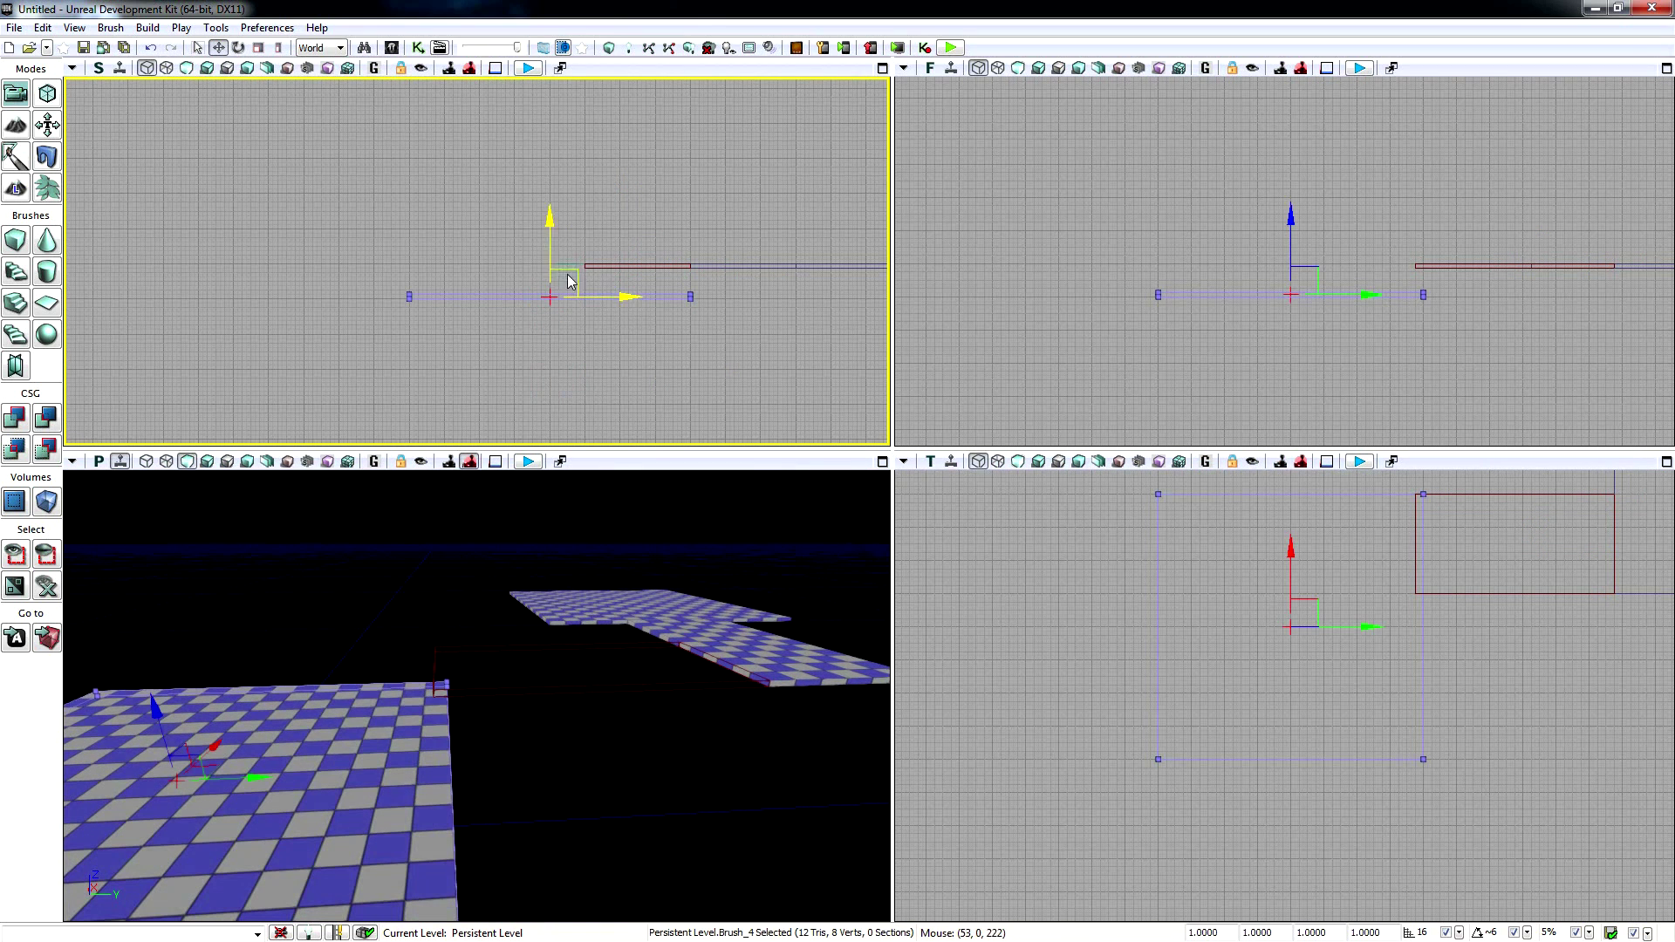
pyautogui.moveTo(625, 297); pyautogui.dragTo(518, 296)
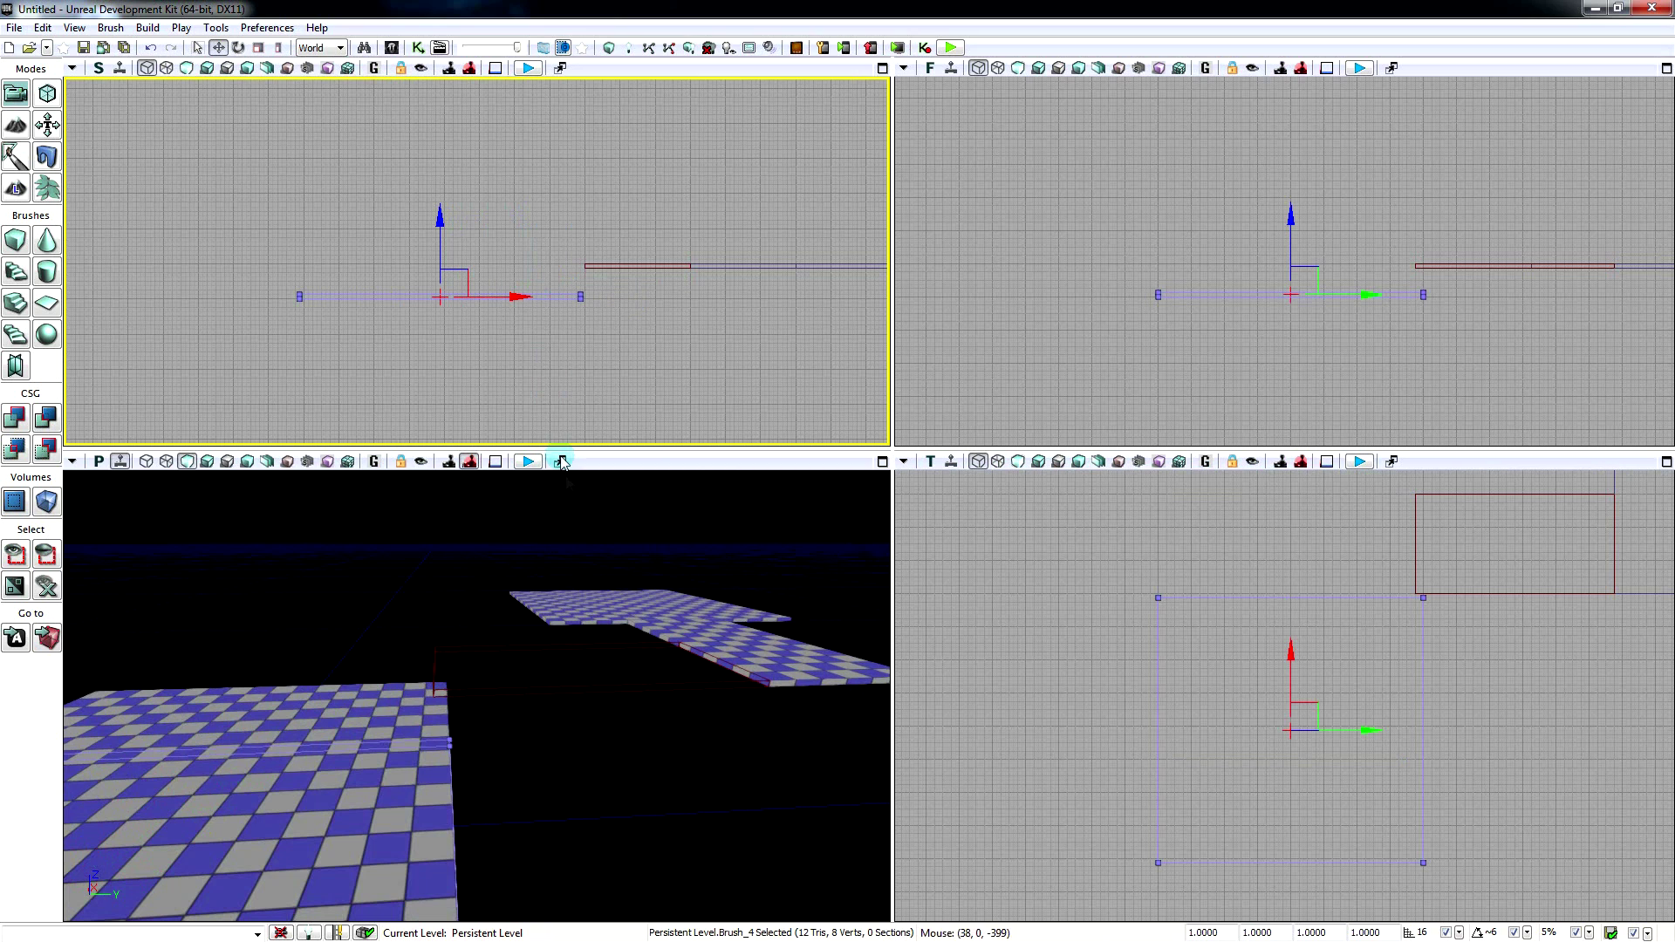
pyautogui.moveTo(413, 584)
pyautogui.mouseDown(button='right')
pyautogui.moveTo(334, 671)
pyautogui.moveTo(320, 583)
pyautogui.moveTo(517, 542)
pyautogui.moveTo(416, 587)
pyautogui.mouseUp(button='right')
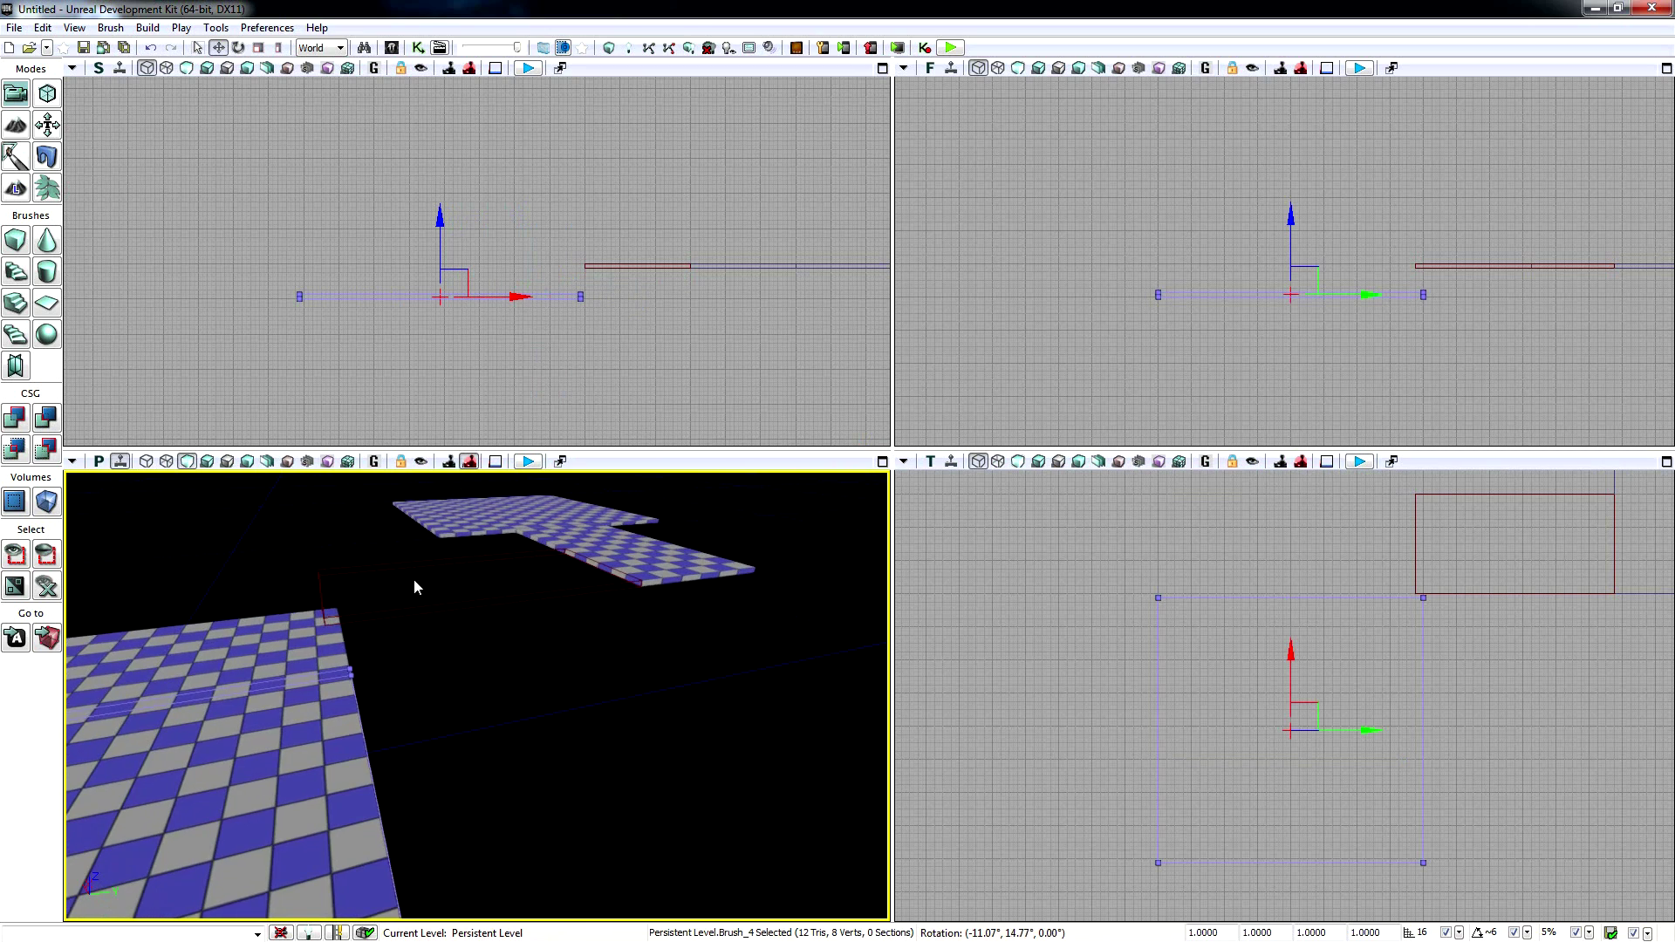
pyautogui.moveTo(507, 294)
pyautogui.mouseDown()
pyautogui.moveTo(542, 296)
pyautogui.moveTo(501, 299)
pyautogui.mouseUp()
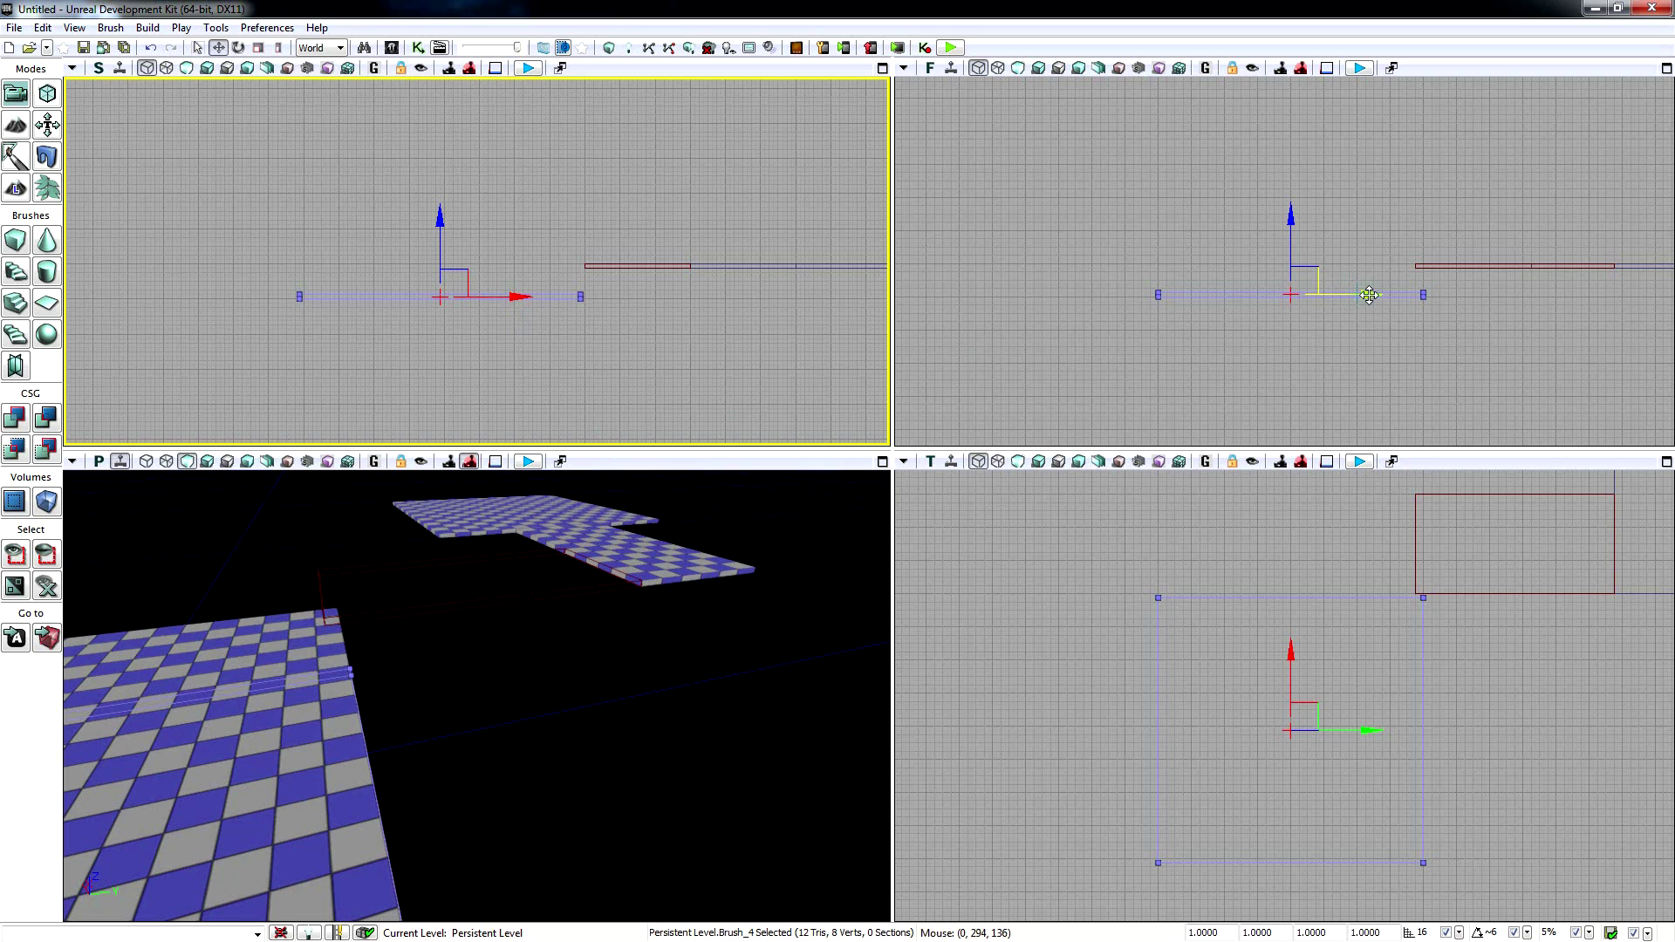
pyautogui.moveTo(510, 298); pyautogui.dragTo(609, 299)
# - Shift the large lower slab 48 units in negative Y, clear of the builder brush's end, and rebuild the geometry
pyautogui.moveTo(1369, 297); pyautogui.dragTo(1353, 298)
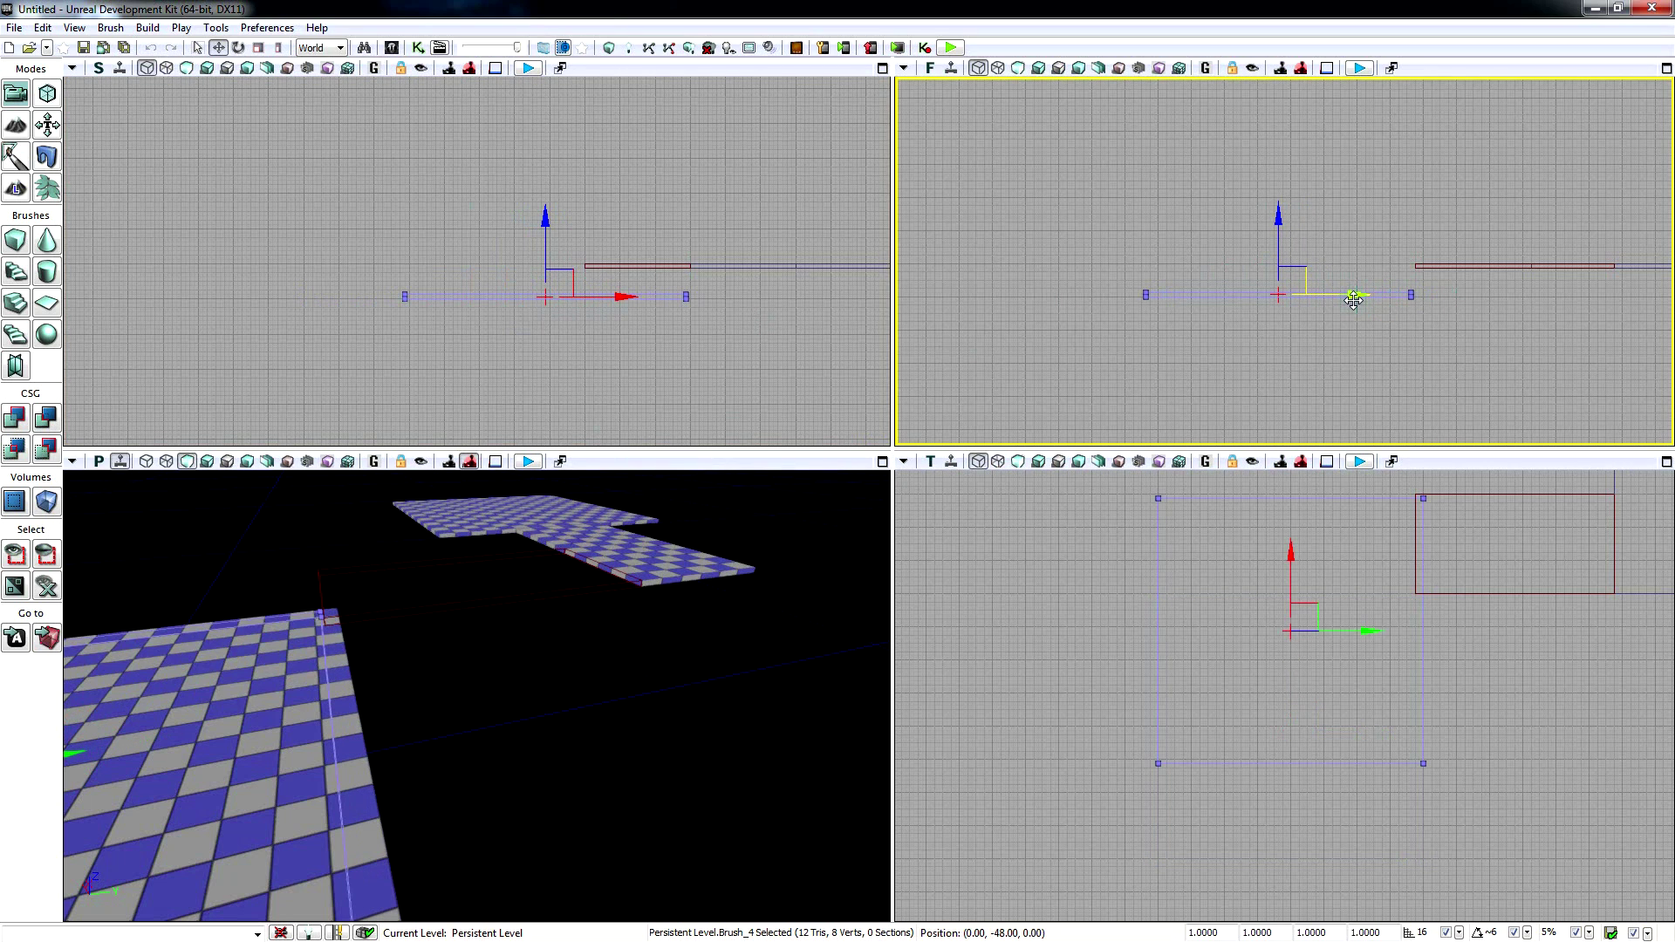
pyautogui.moveTo(1354, 300); pyautogui.dragTo(1354, 300)
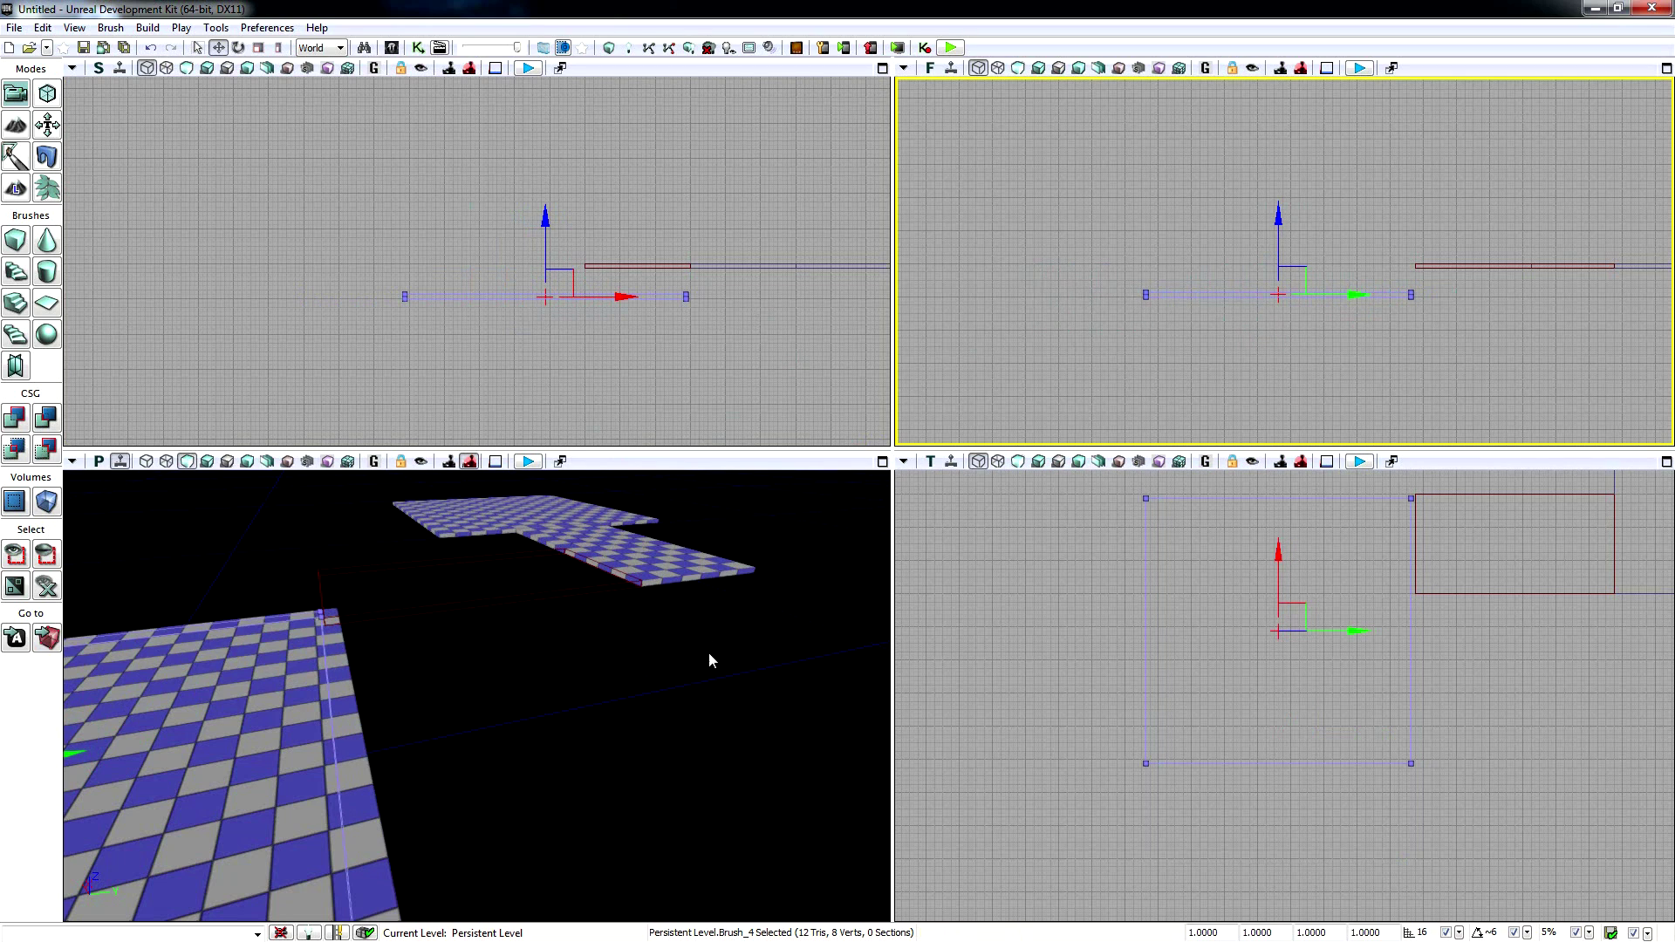
pyautogui.moveTo(668, 790)
pyautogui.mouseDown()
pyautogui.moveTo(650, 750)
pyautogui.moveTo(666, 785)
pyautogui.mouseUp()
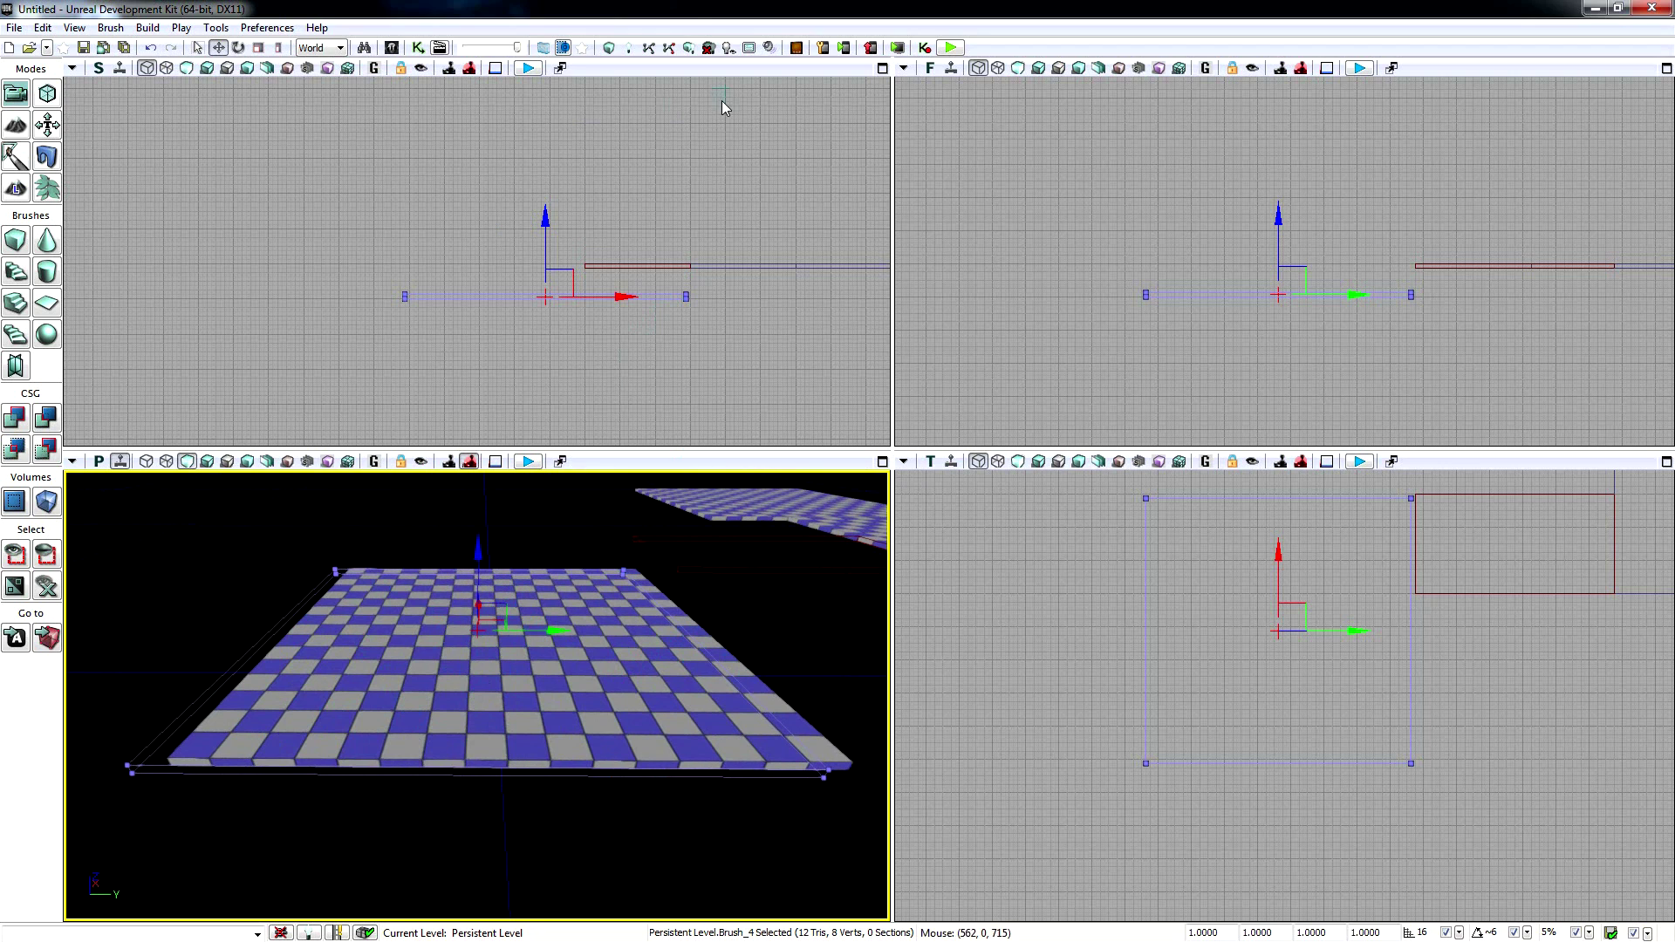
pyautogui.click(609, 48)
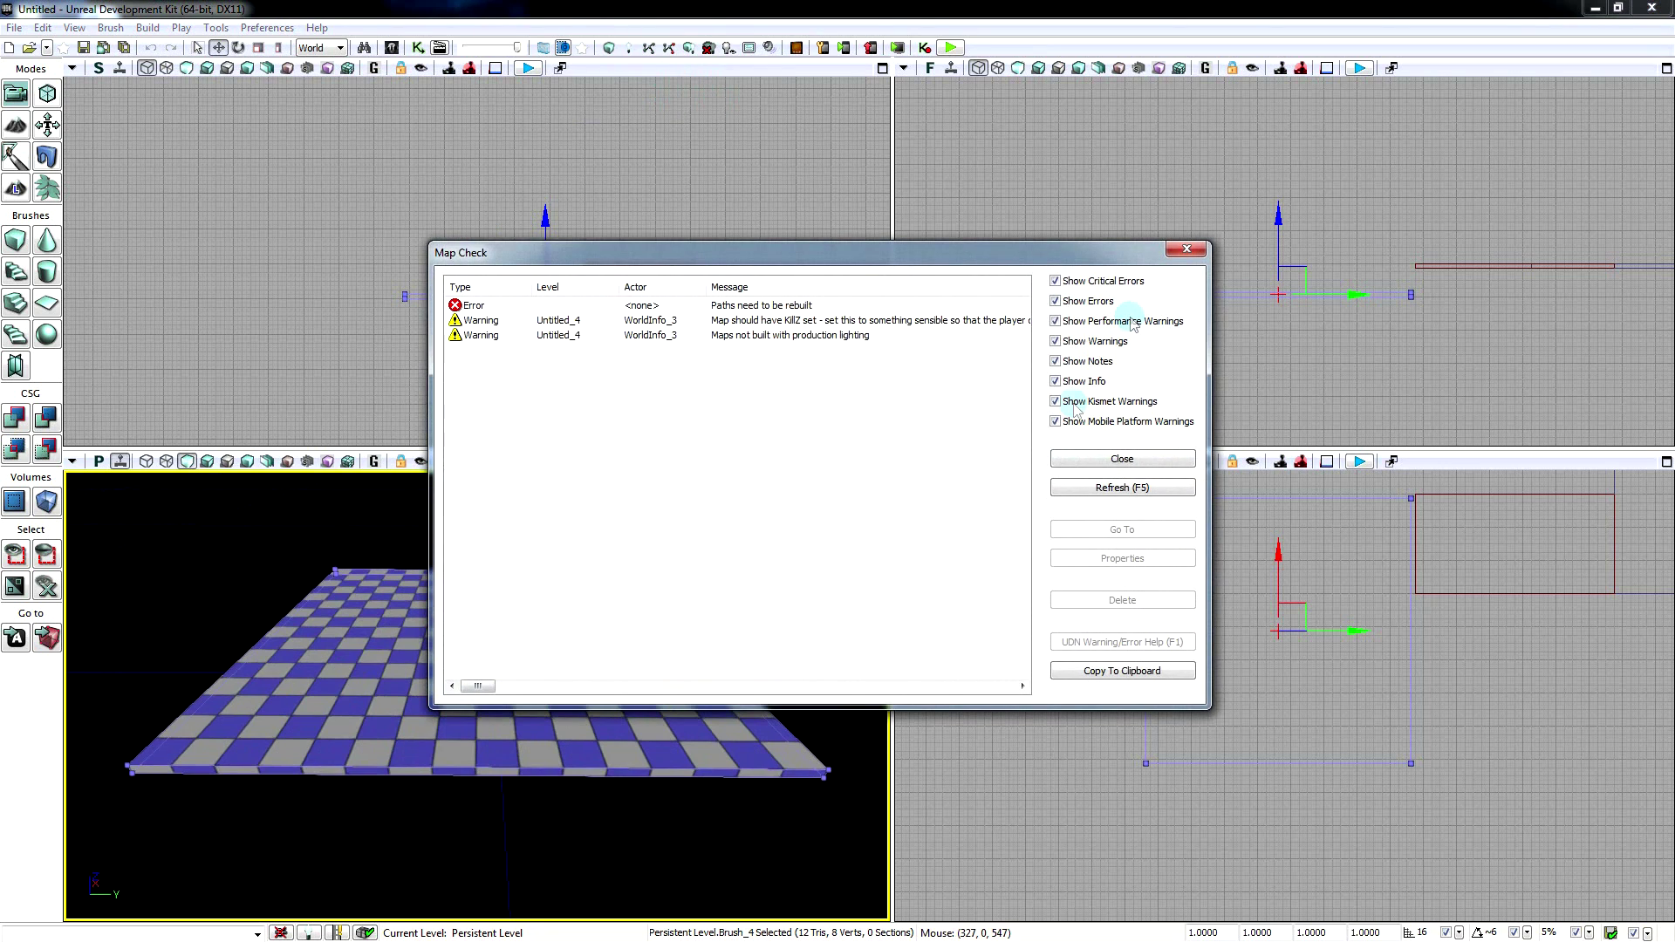
pyautogui.click(1184, 252)
# - Add the 384 × 768 builder brush as a second corridor floor reaching toward the large lower slab
pyautogui.moveTo(799, 694); pyautogui.dragTo(751, 628)
pyautogui.moveTo(734, 649); pyautogui.dragTo(757, 616, button='right')
pyautogui.click(722, 693)
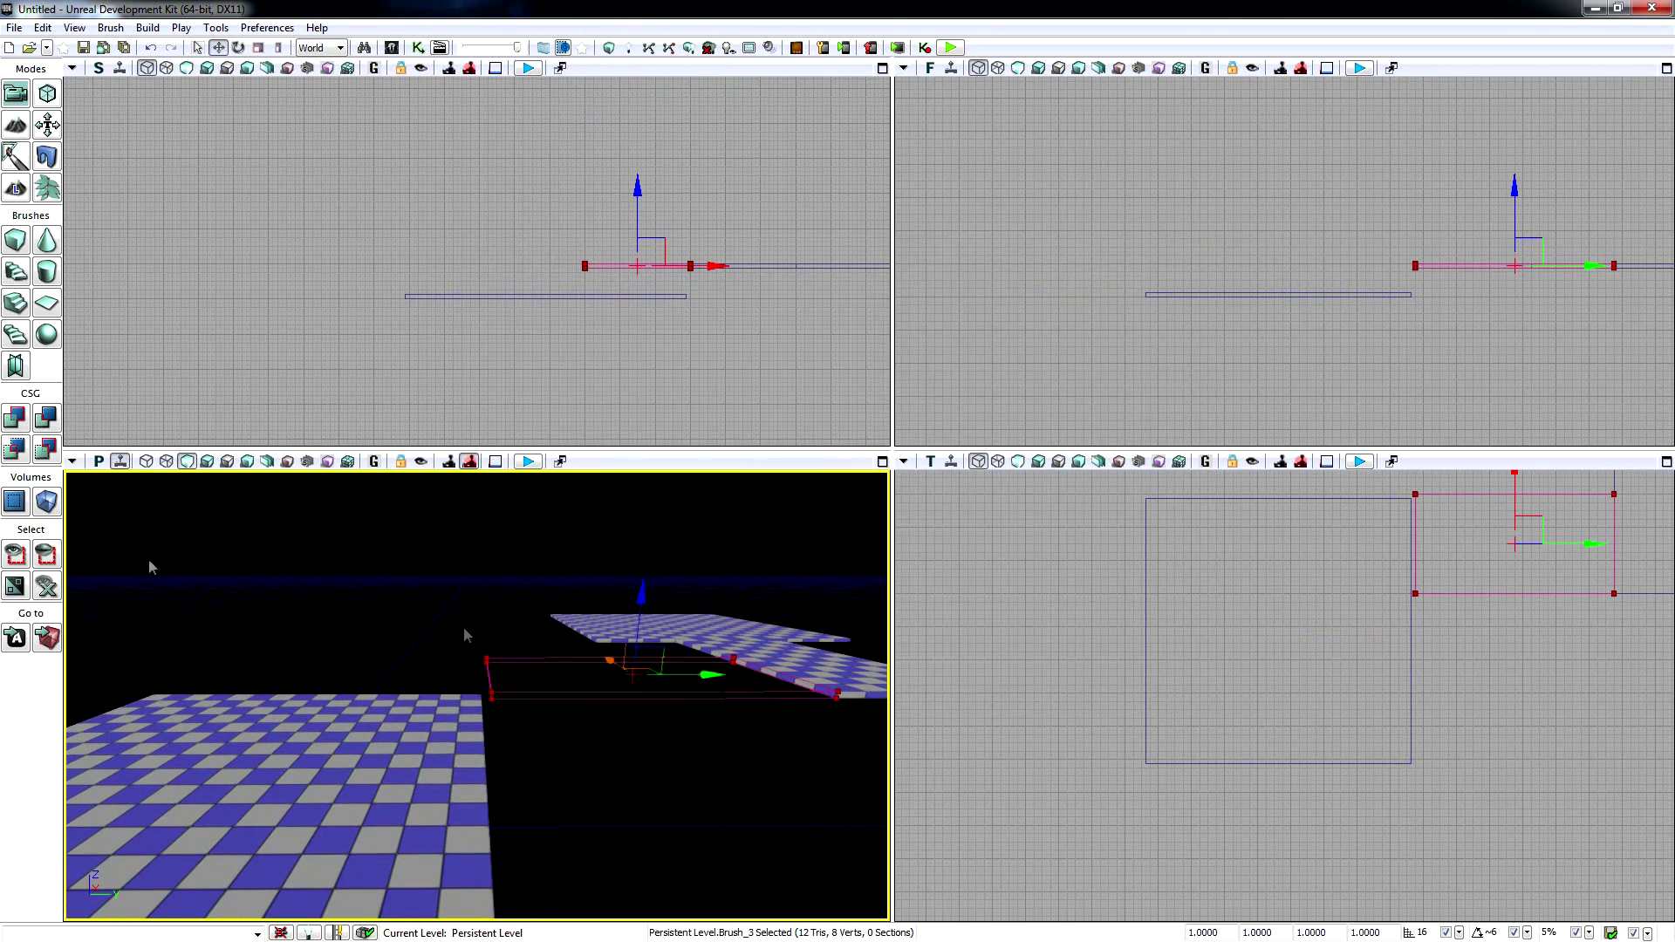
pyautogui.click(15, 418)
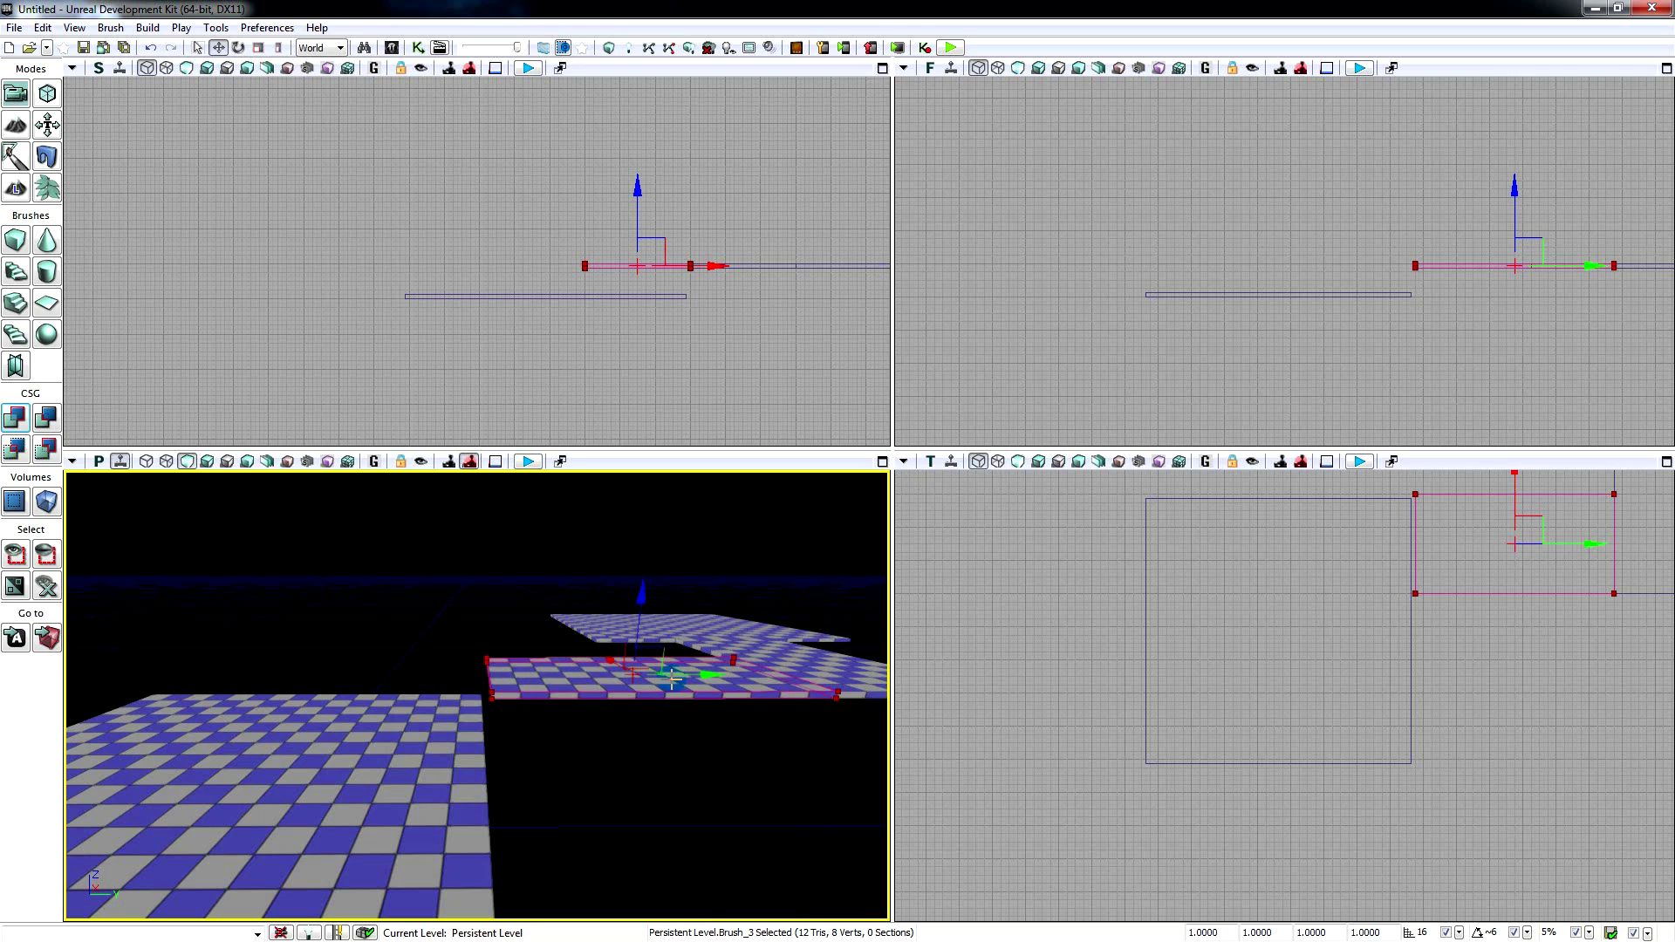
pyautogui.click(632, 752)
# - Lower the builder brush to the height of the large lower slab and rebuild the geometry
pyautogui.press('d')
pyautogui.moveTo(631, 745); pyautogui.dragTo(630, 741, button='right')
pyautogui.press('a')
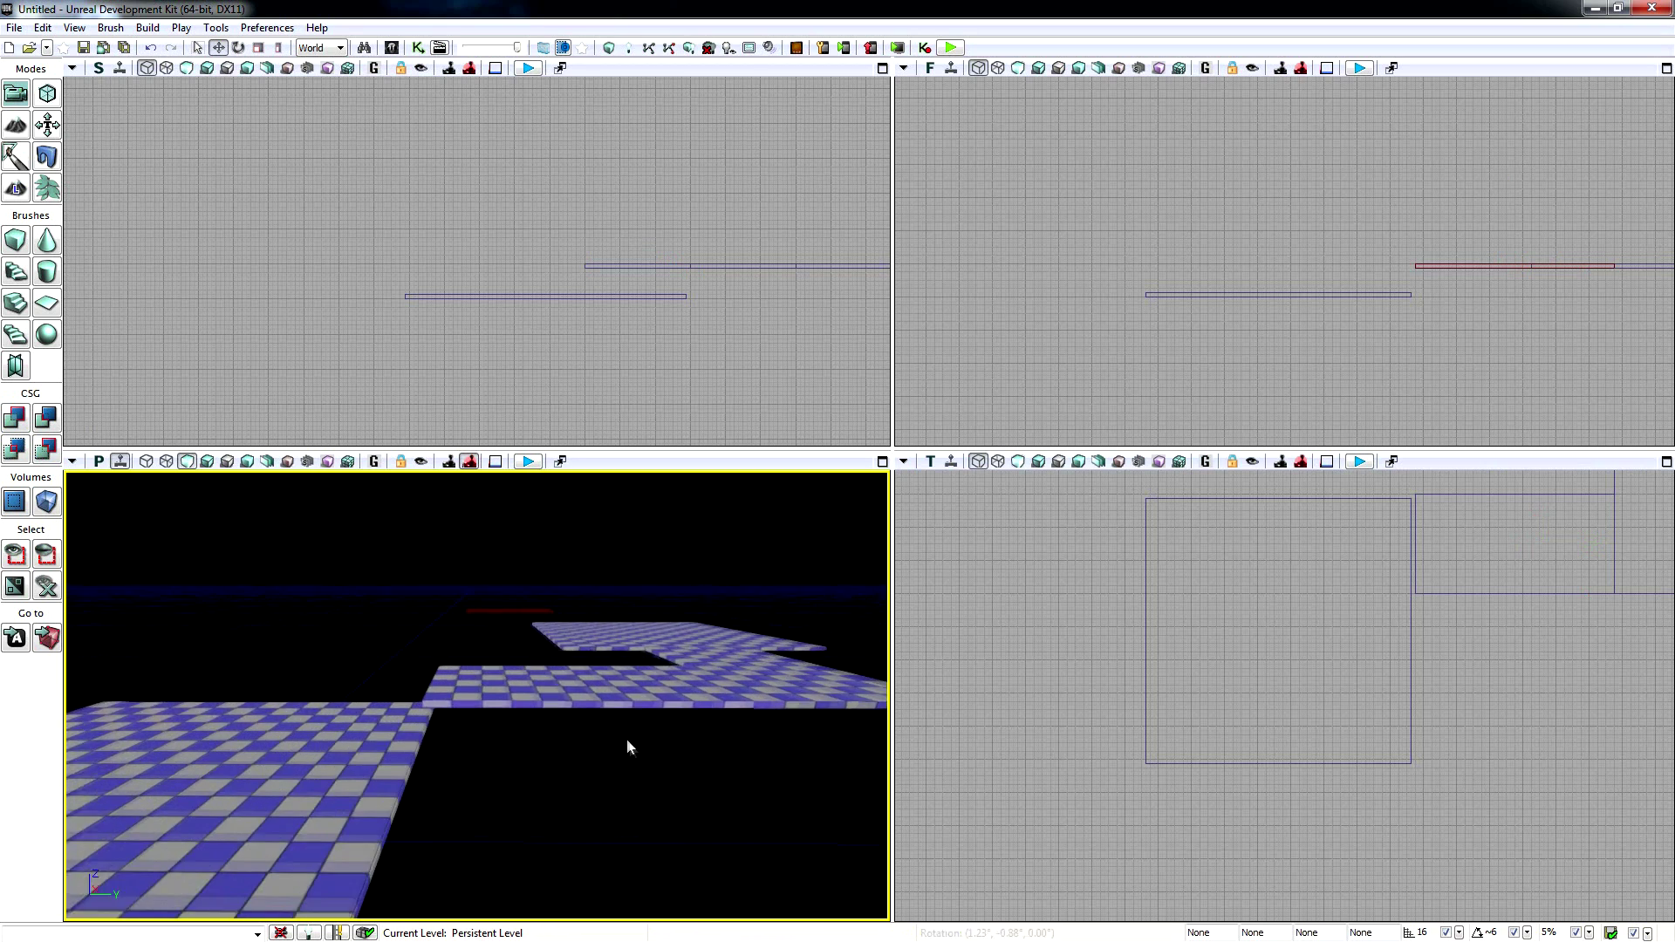
pyautogui.press('d')
pyautogui.moveTo(485, 704); pyautogui.dragTo(516, 709, button='right')
pyautogui.press('a')
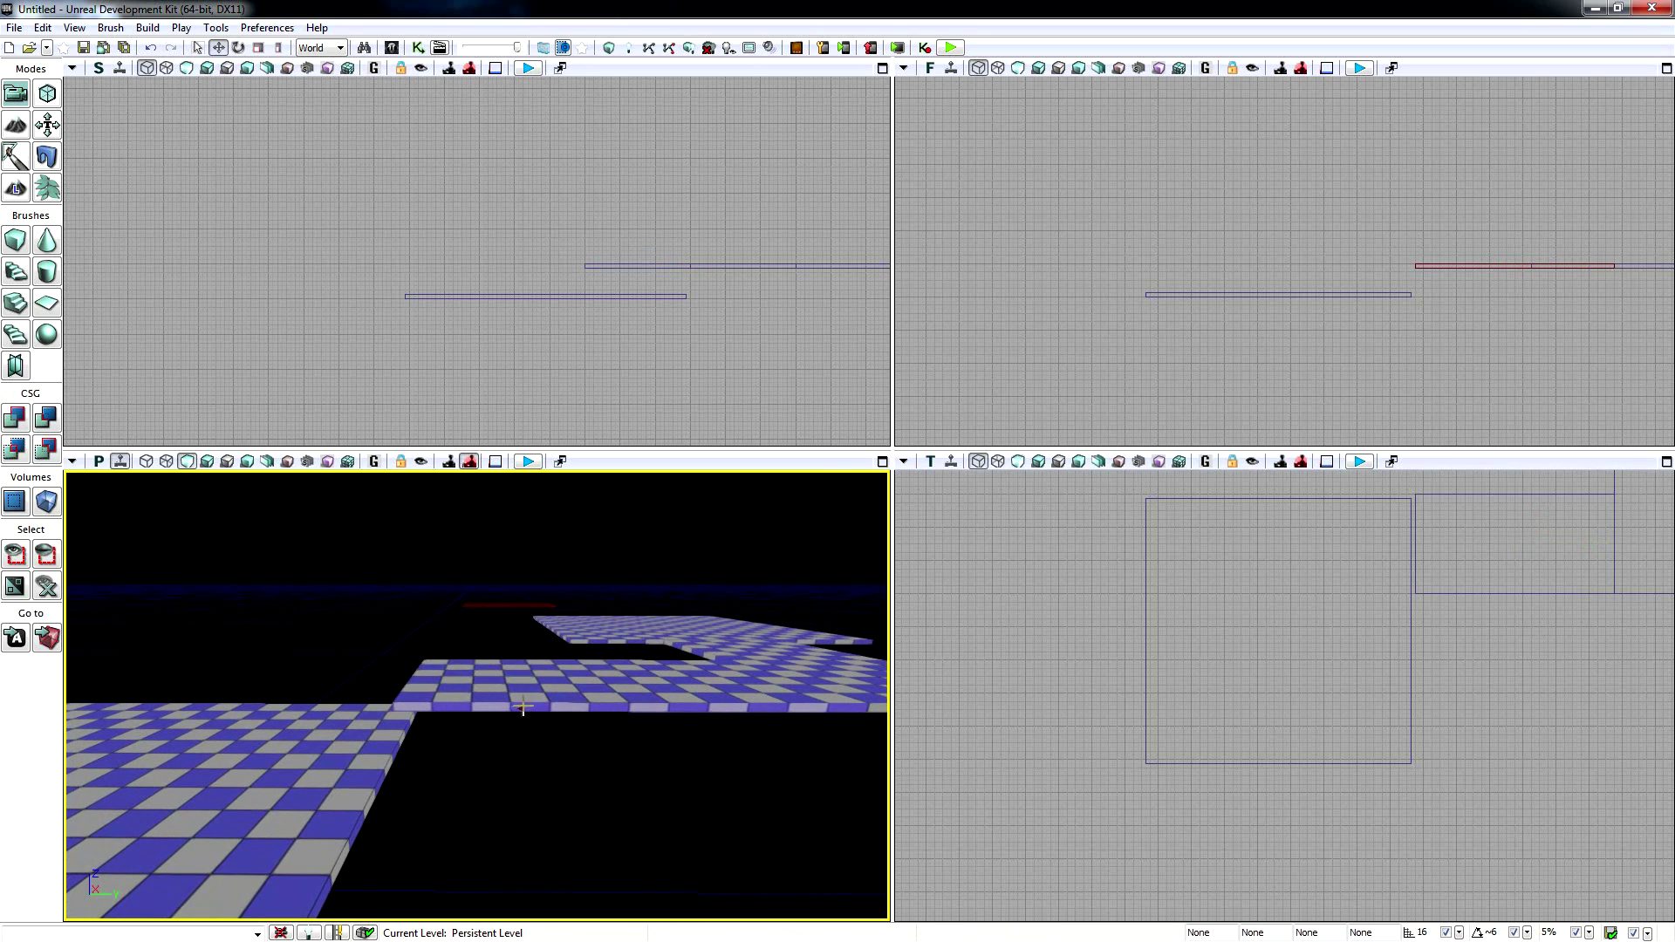
pyautogui.press('a')
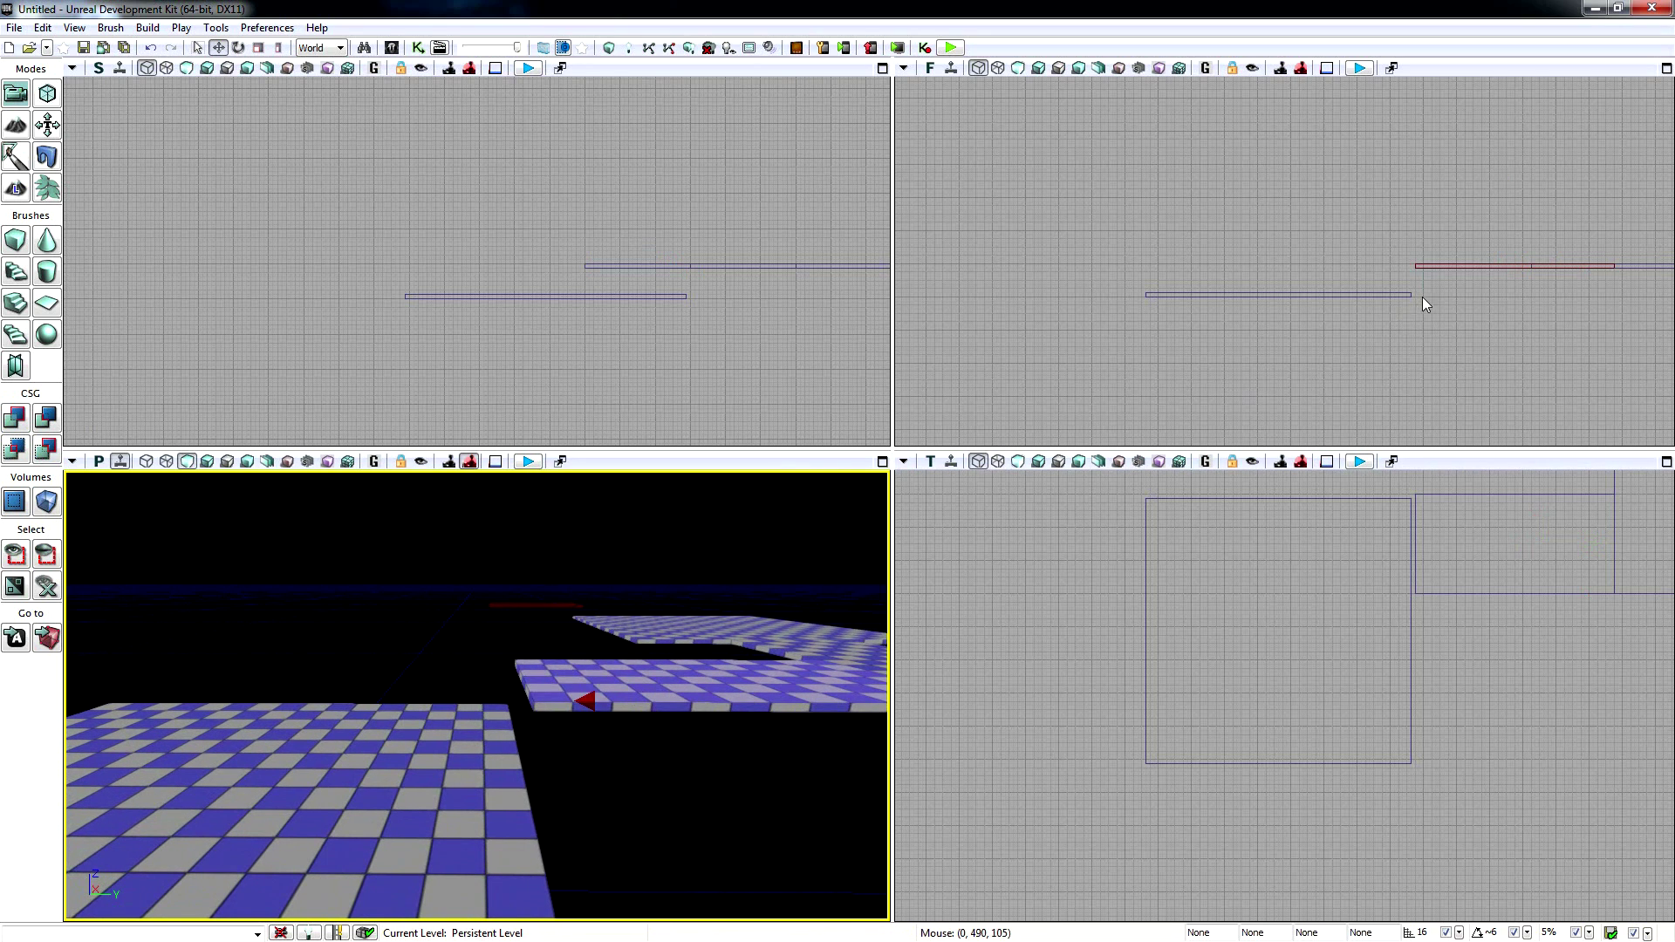
pyautogui.click(1441, 264)
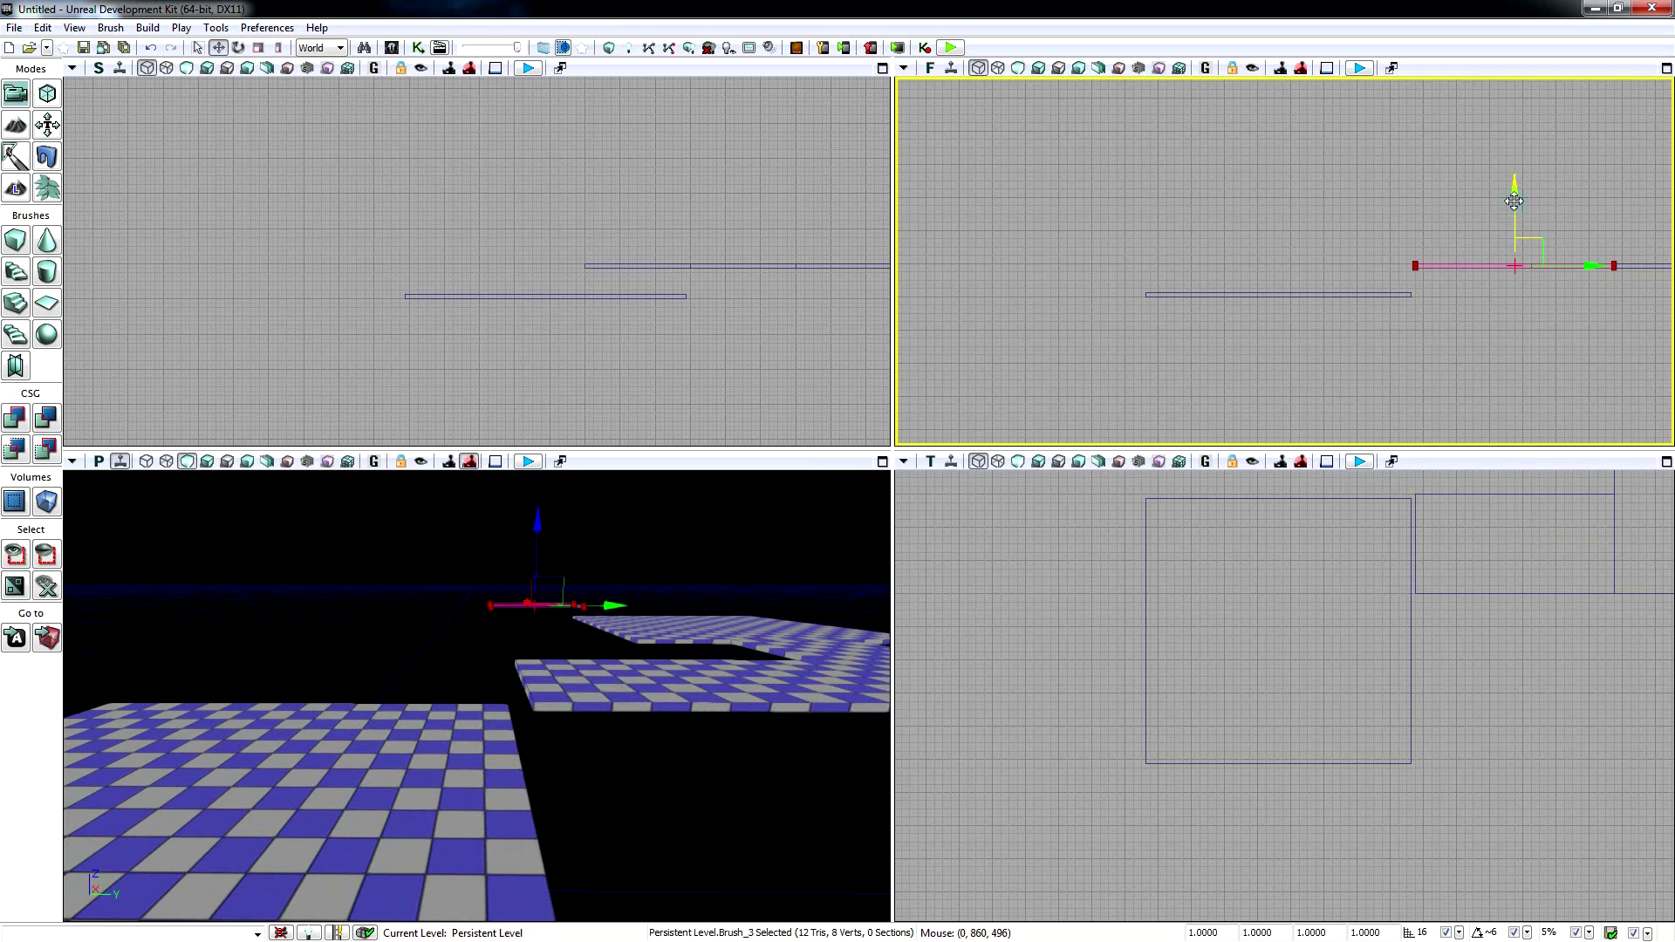
pyautogui.moveTo(1515, 199); pyautogui.dragTo(1516, 224)
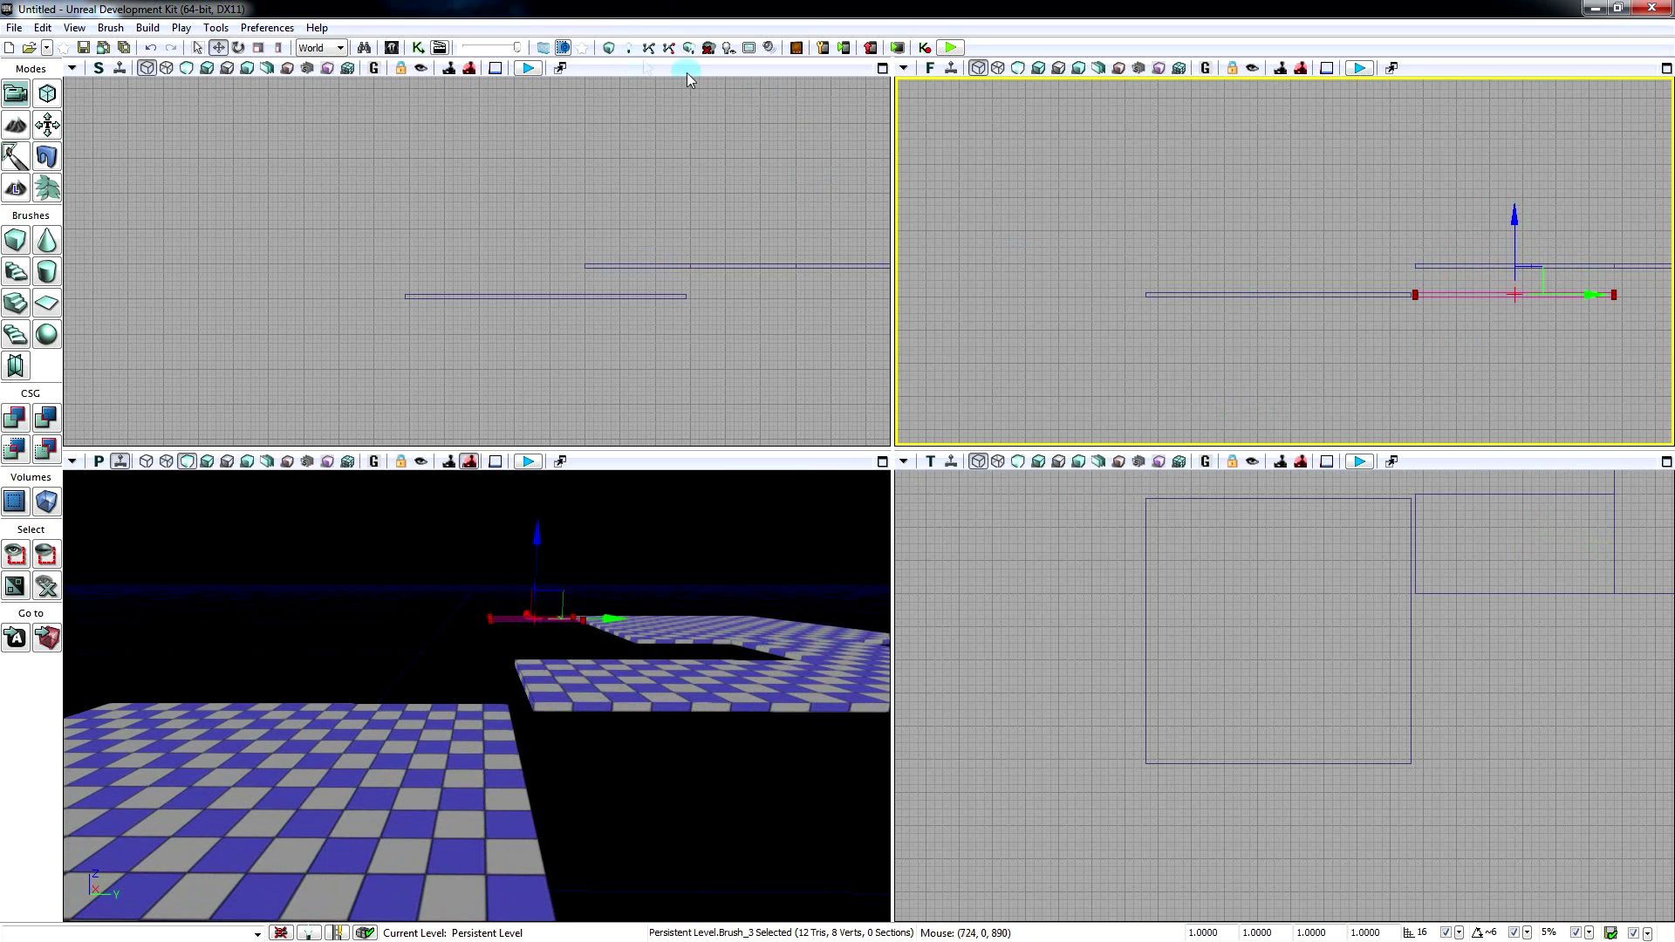
pyautogui.click(613, 52)
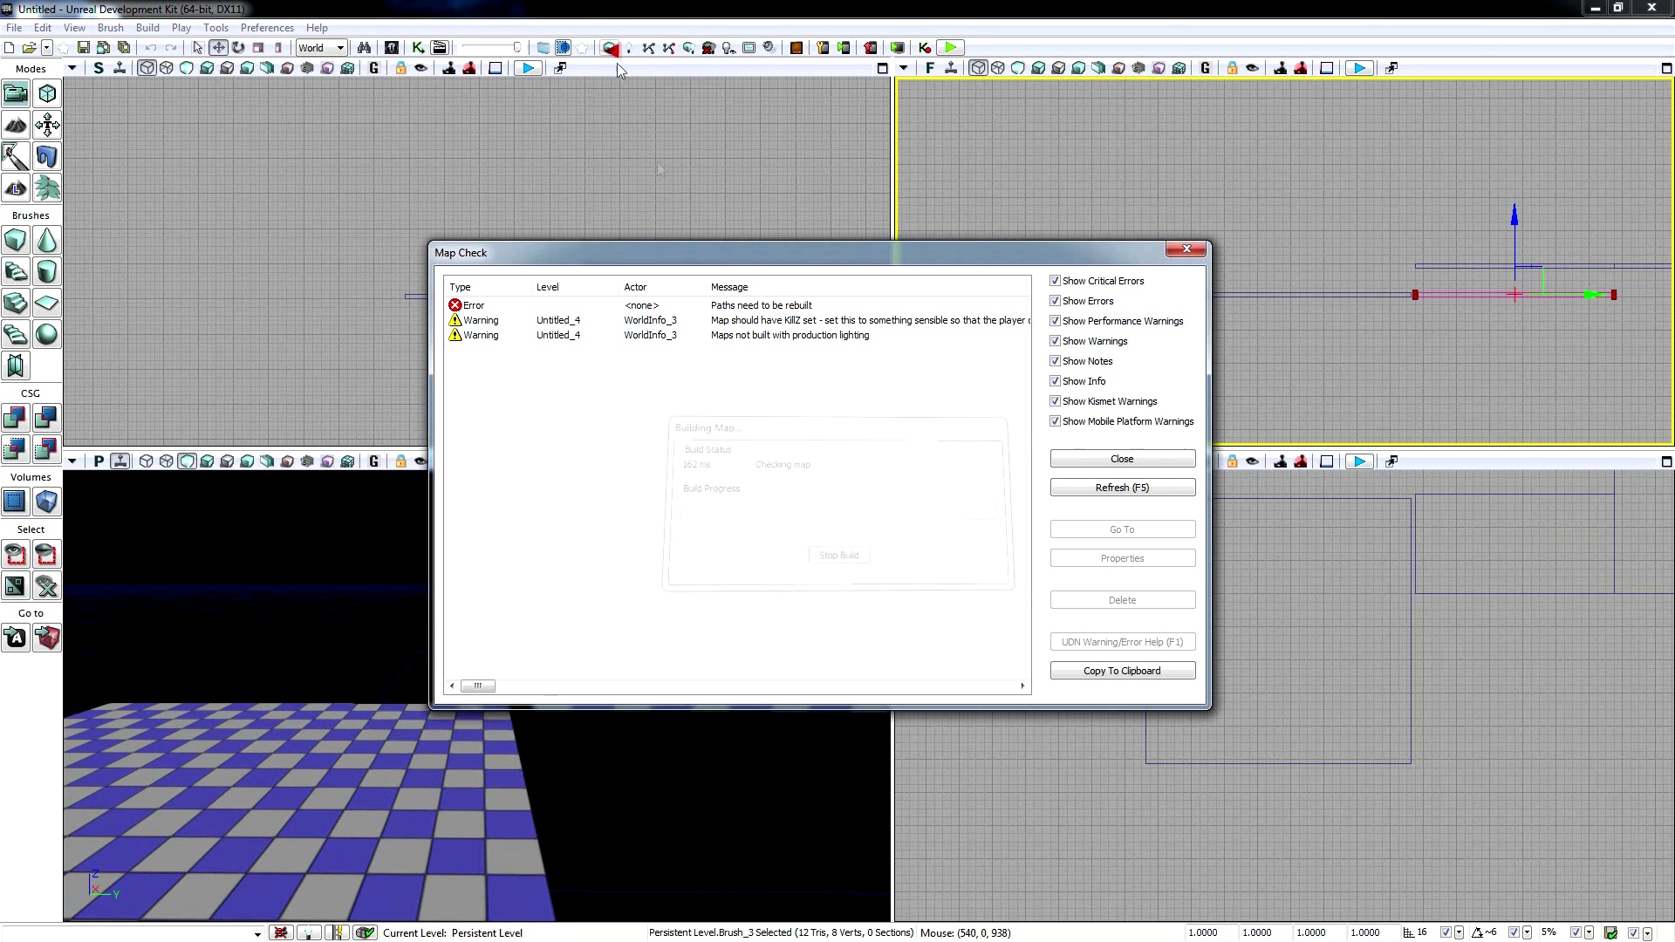
pyautogui.click(1186, 250)
# - Move the builder brush 2192 units in negative Y and lower the added second corridor piece level with the large lower slab
pyautogui.moveTo(475, 698); pyautogui.dragTo(515, 698, button='right')
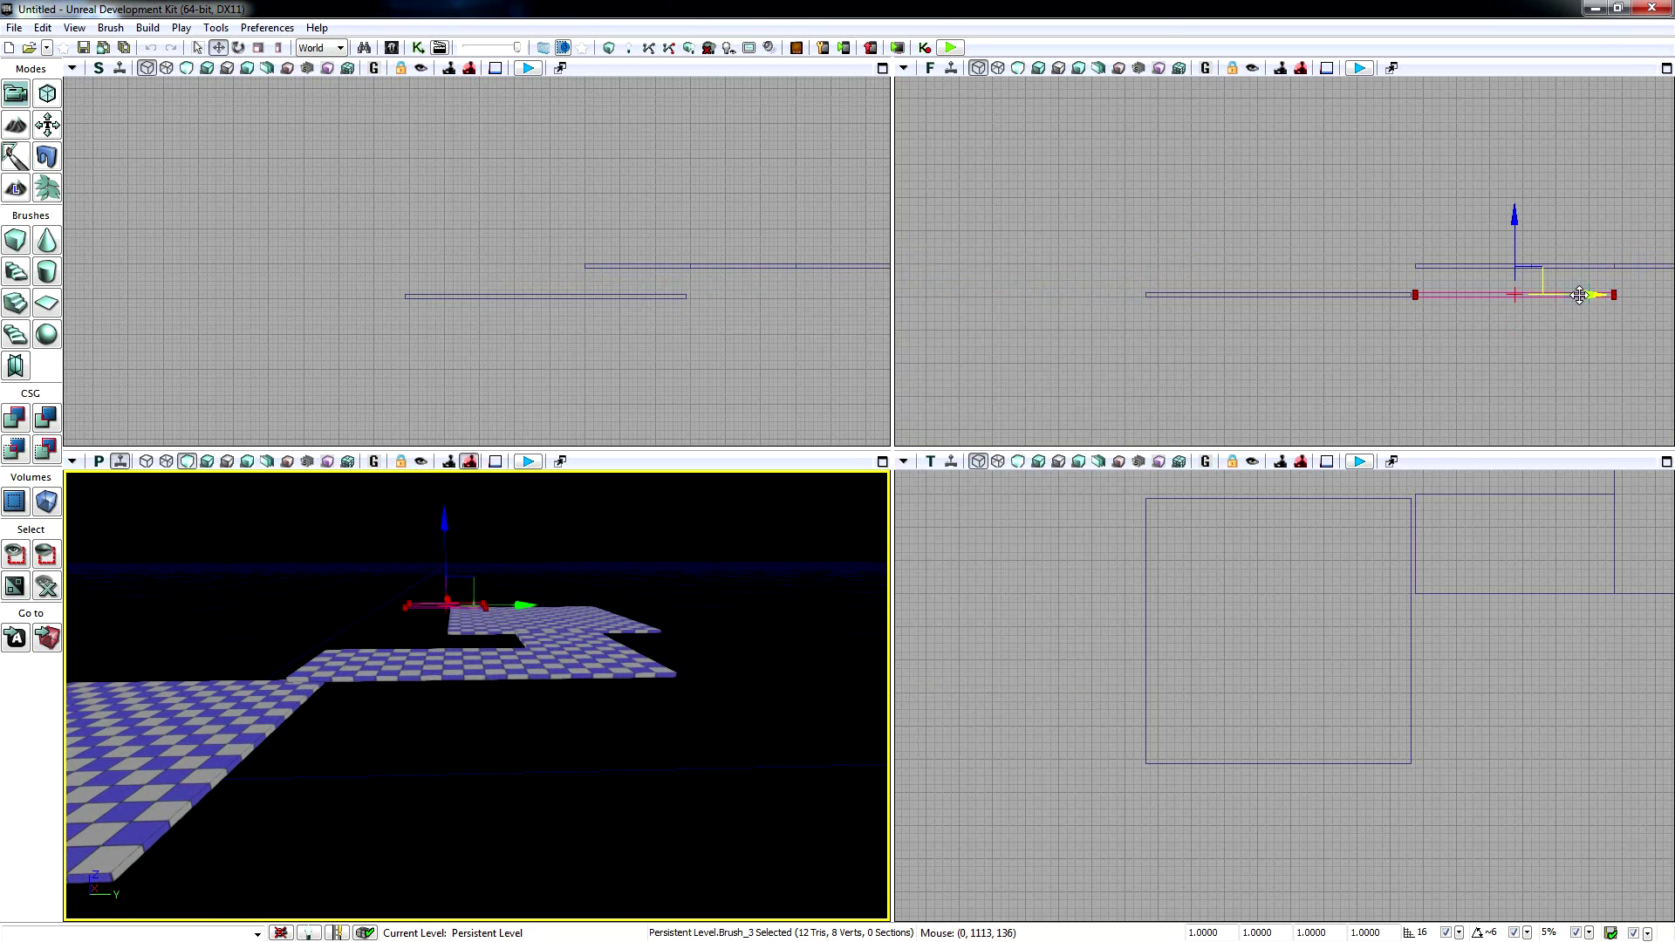
pyautogui.moveTo(1580, 295); pyautogui.dragTo(984, 323)
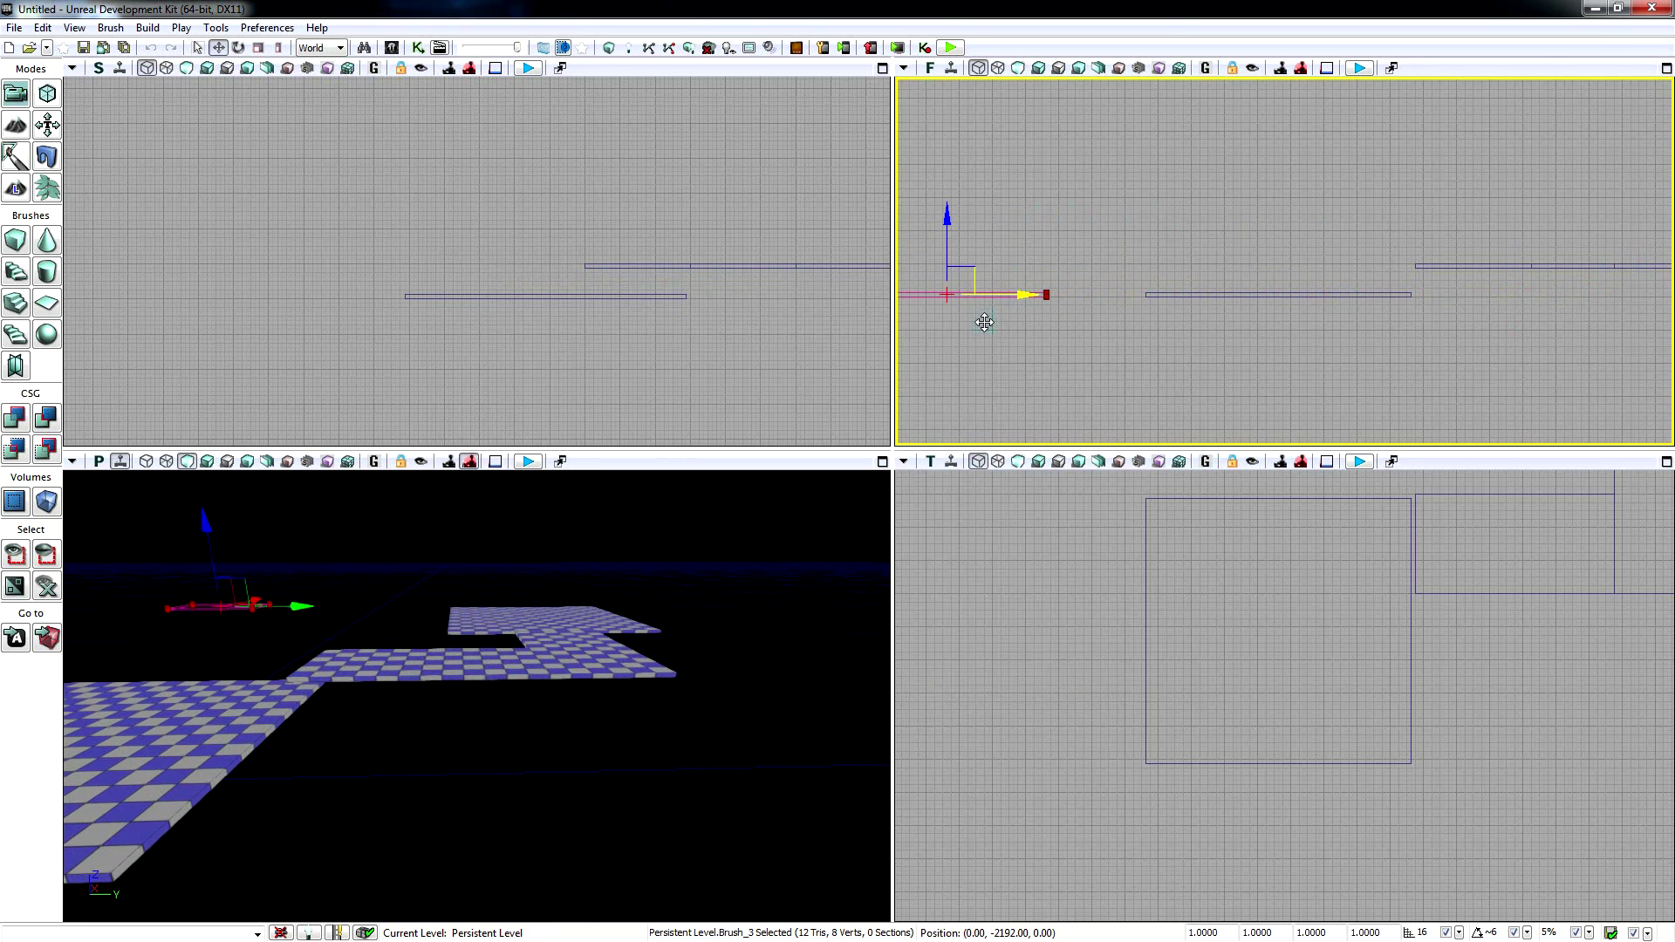
pyautogui.click(1476, 266)
pyautogui.moveTo(1516, 192); pyautogui.dragTo(1522, 213)
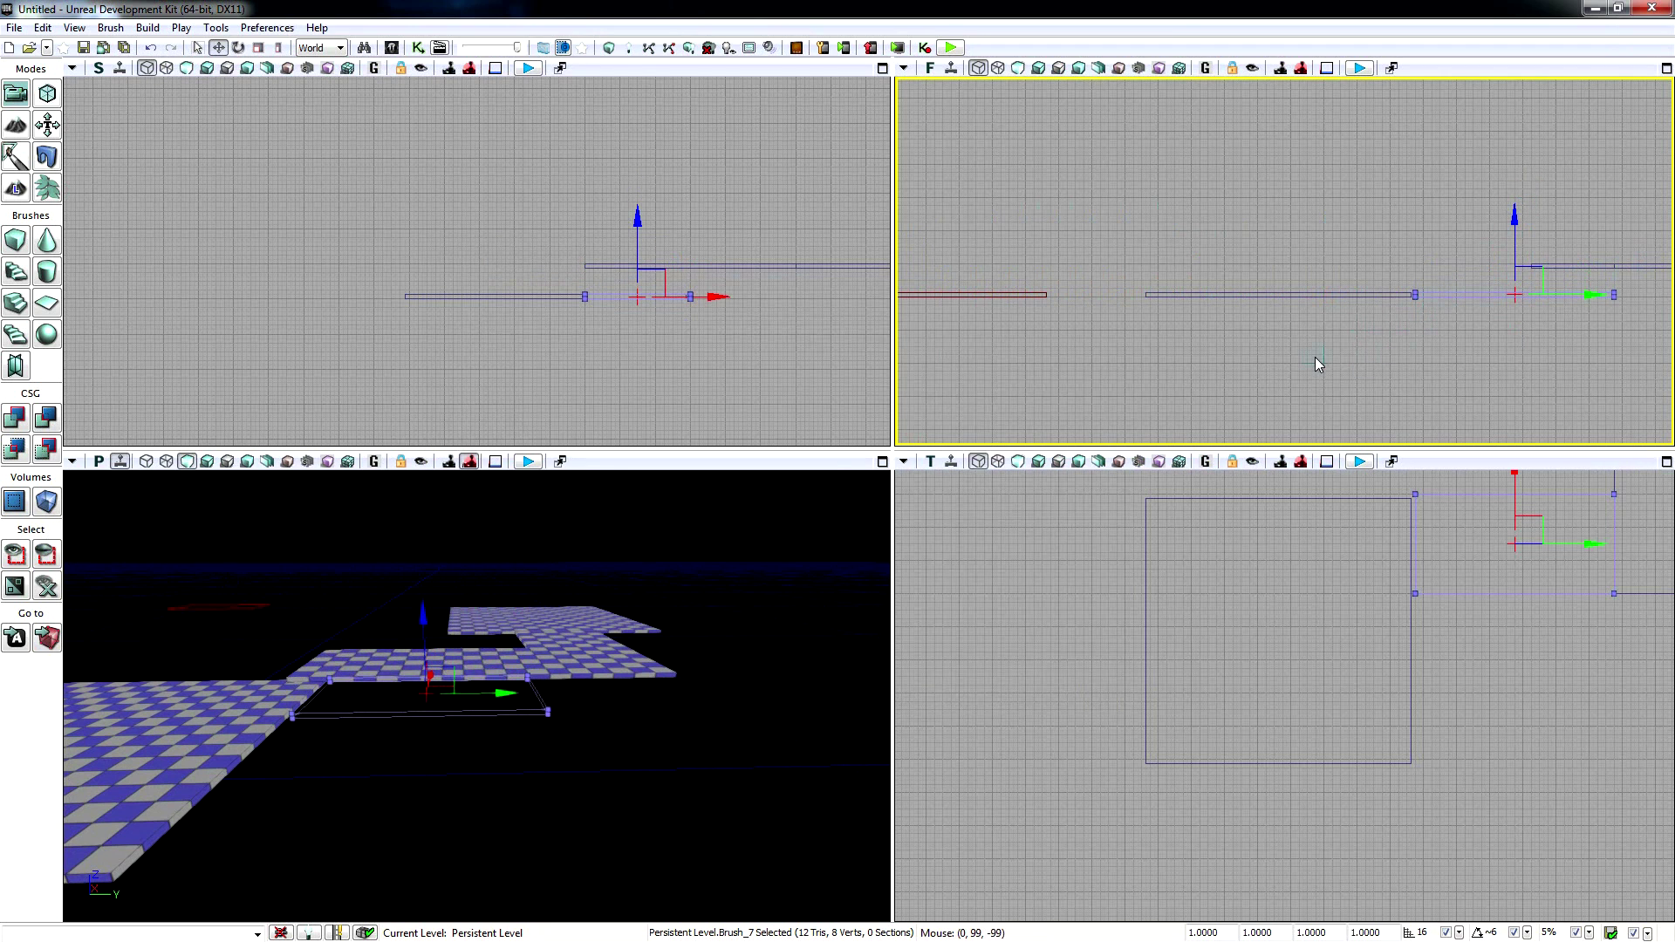
# - Rebuild the level geometry with the second corridor piece at its lowered height
pyautogui.moveTo(705, 588)
pyautogui.mouseDown(button='right')
pyautogui.moveTo(689, 614)
pyautogui.moveTo(588, 639)
pyautogui.mouseUp(button='right')
pyautogui.press('w')
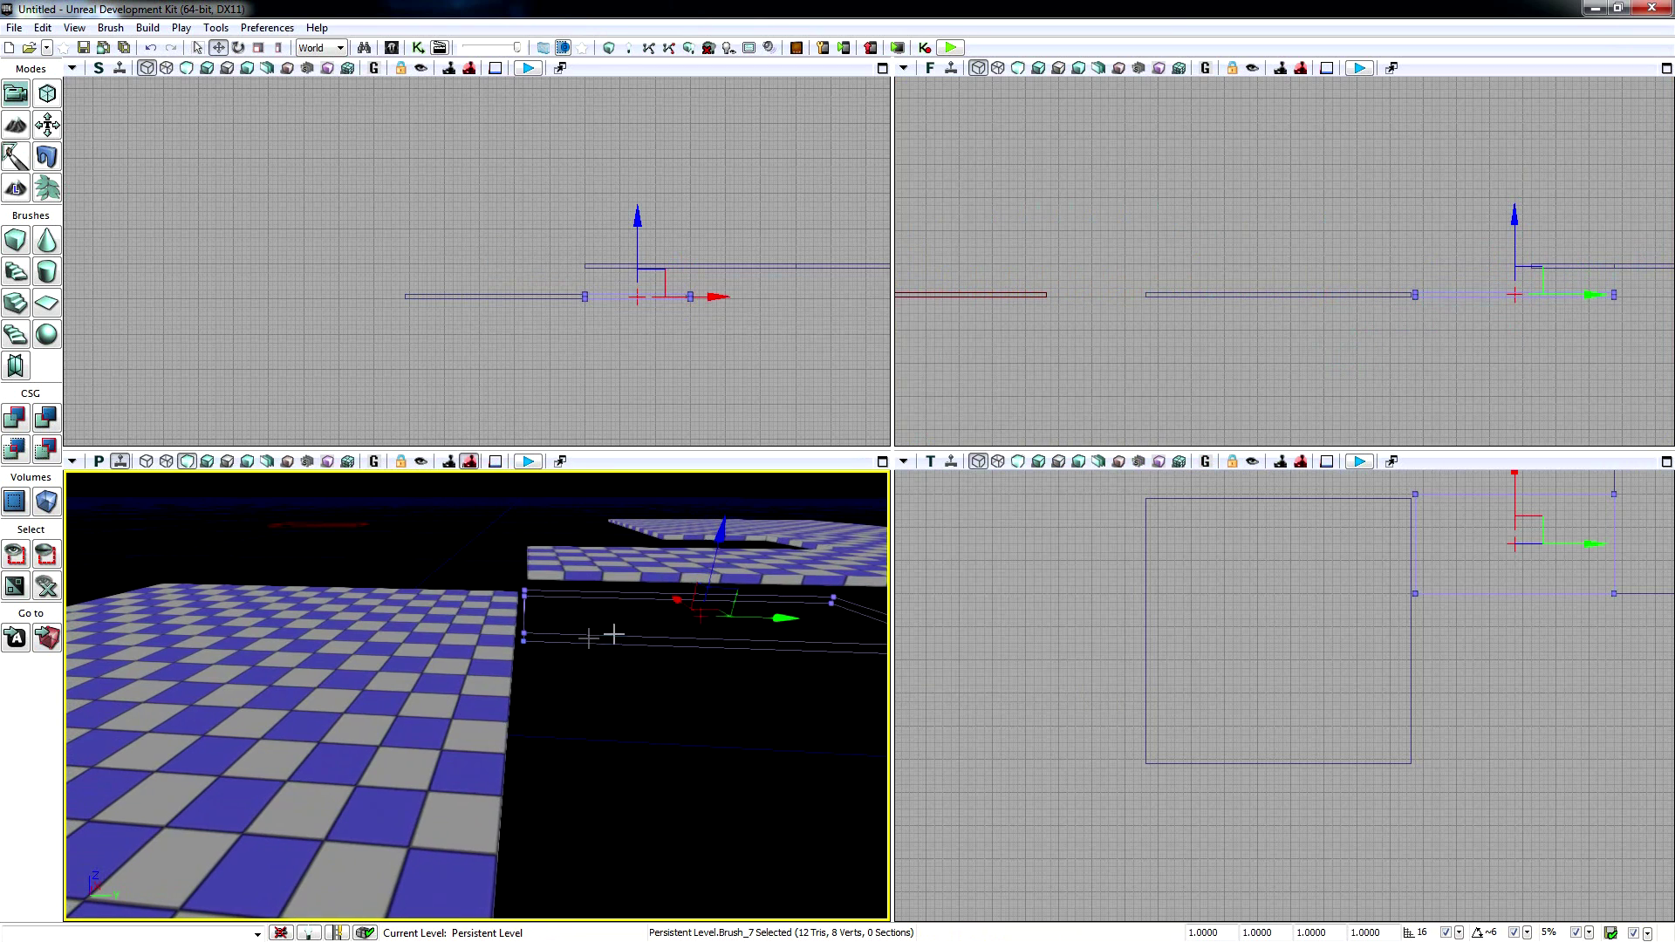
pyautogui.click(608, 49)
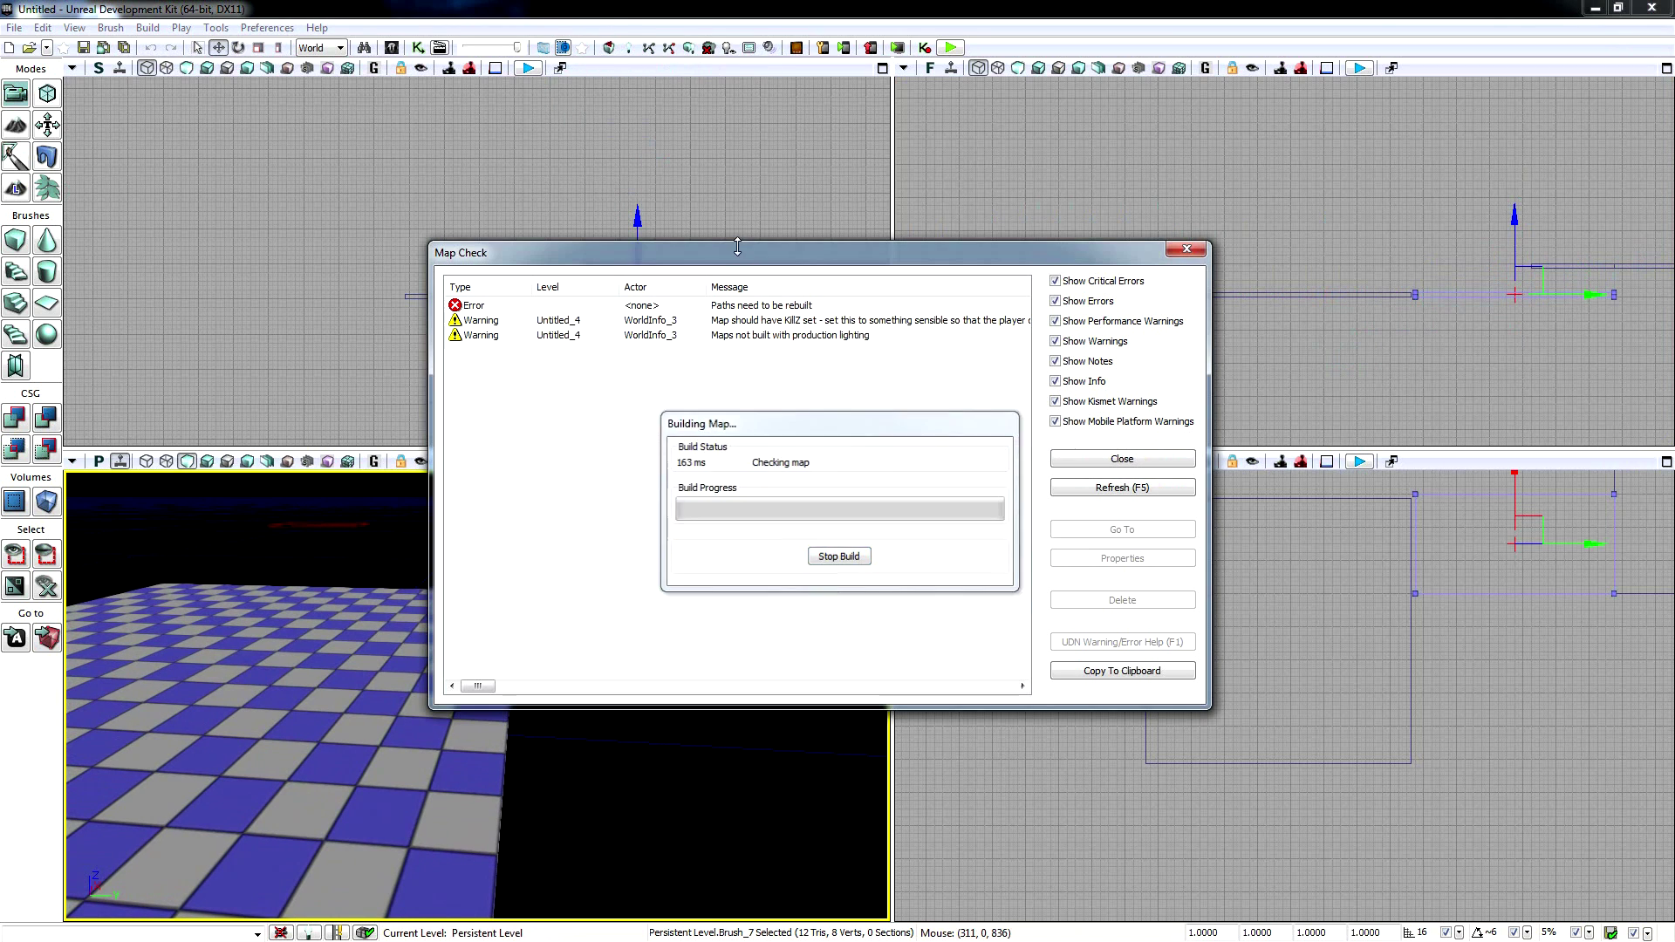
pyautogui.click(1187, 250)
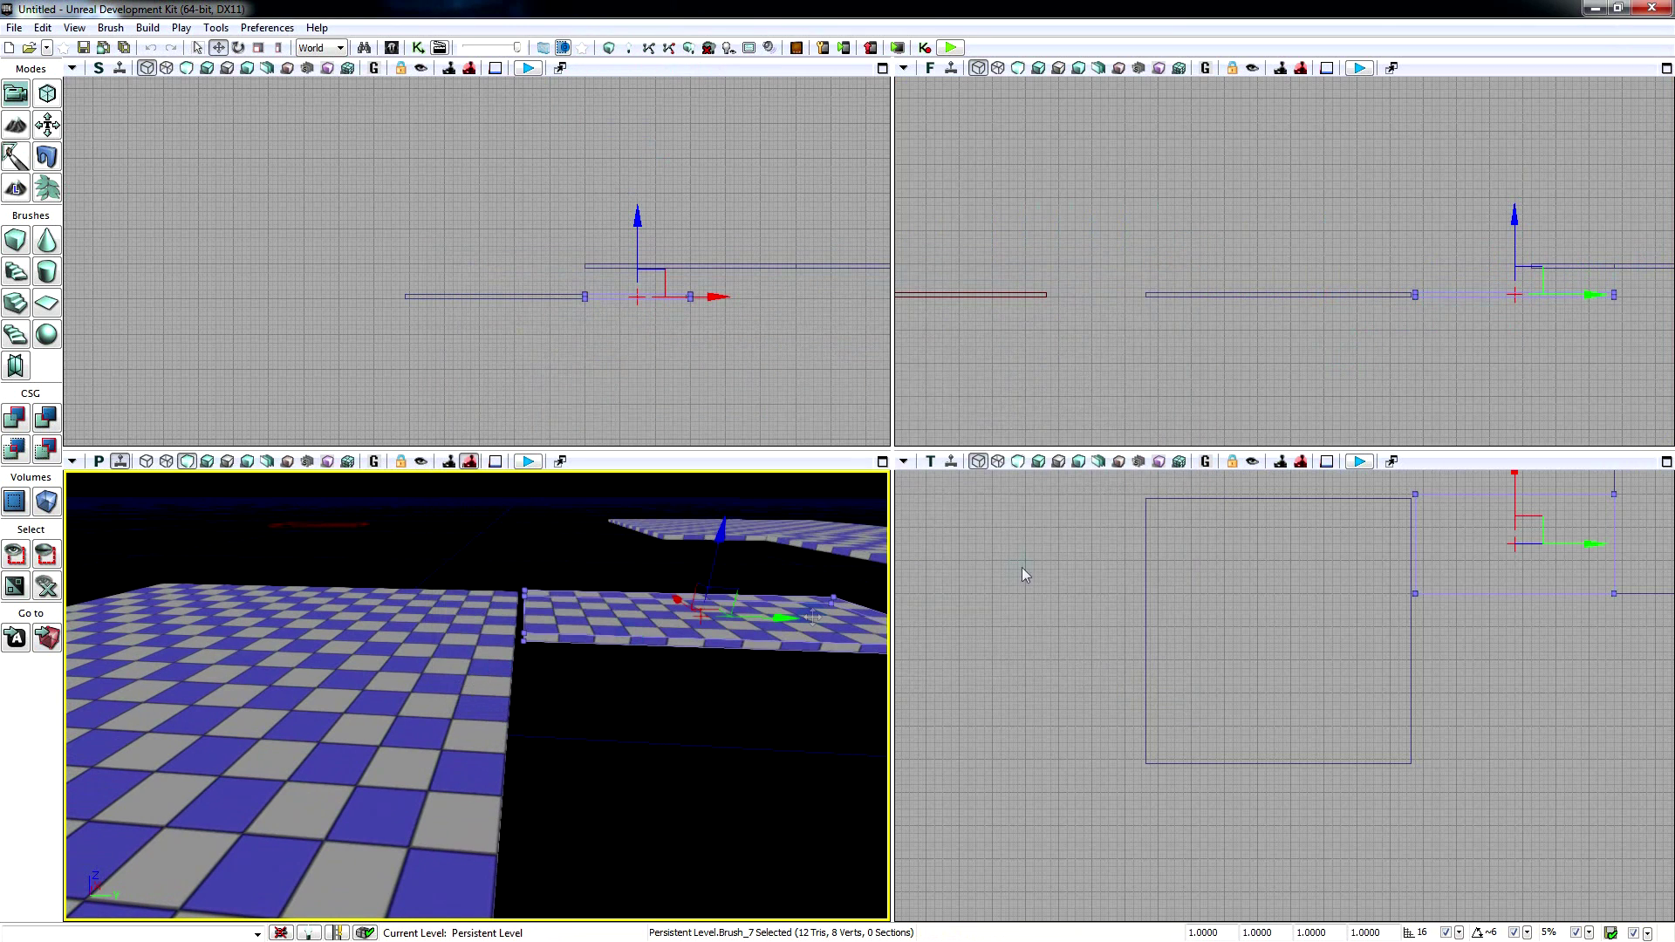
# - Shift the large lower slab in positive Y until it meets the lowered corridor piece, and rebuild the geometry
pyautogui.click(1348, 294)
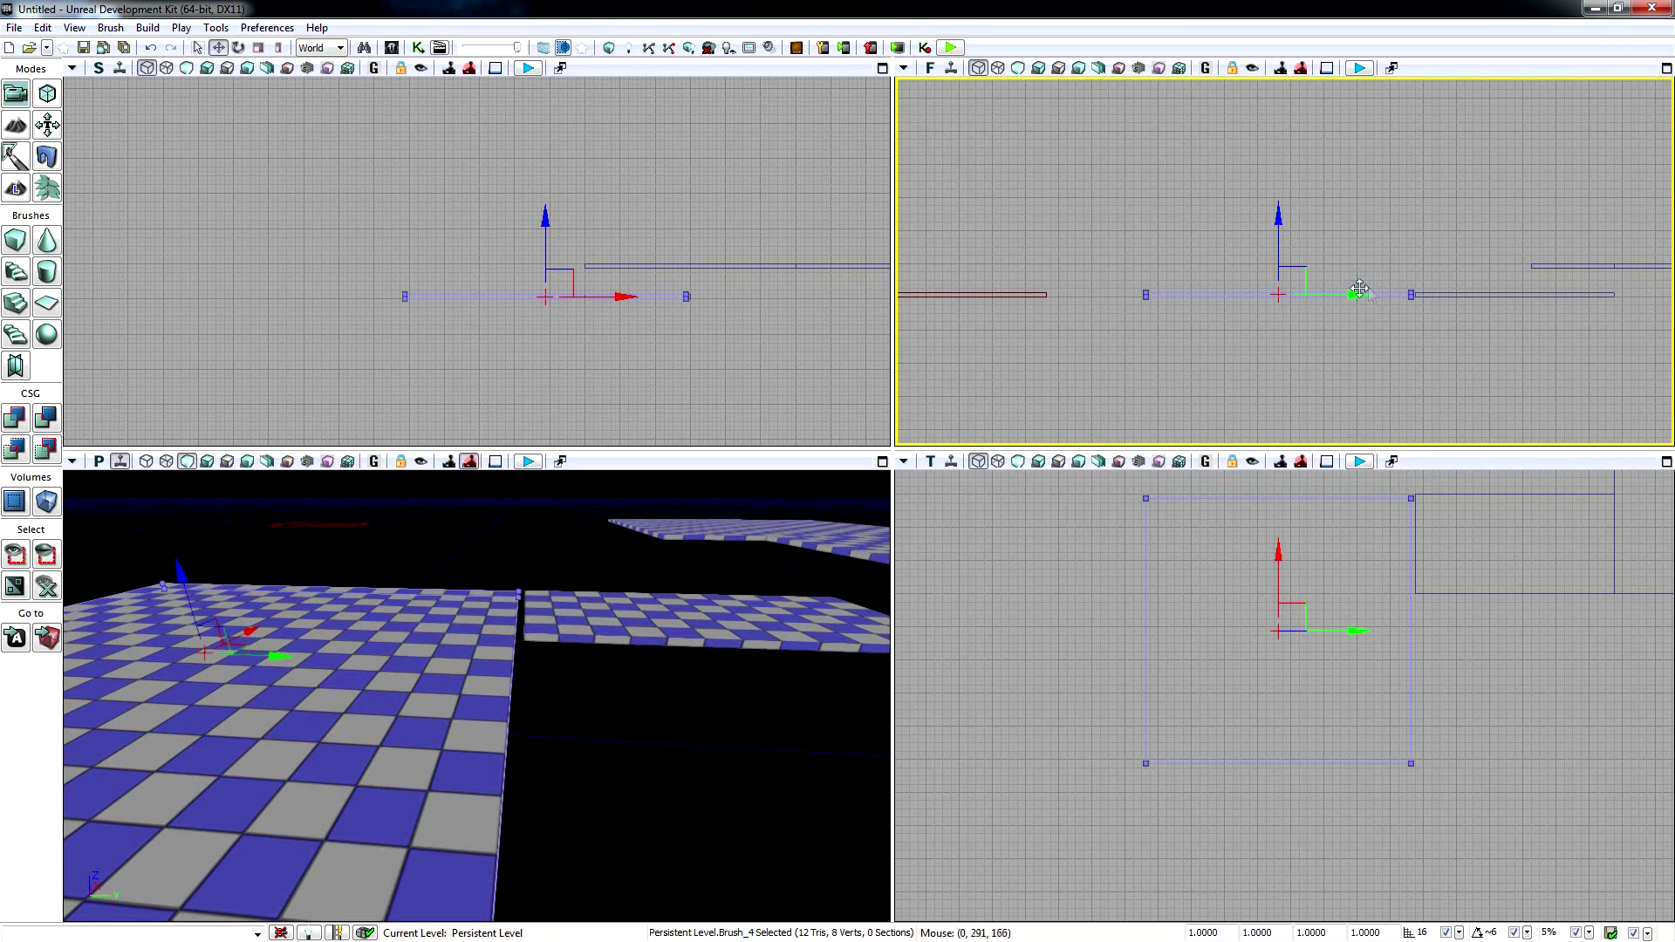
pyautogui.moveTo(1354, 293)
pyautogui.mouseDown()
pyautogui.moveTo(1373, 286)
pyautogui.moveTo(1351, 301)
pyautogui.mouseUp()
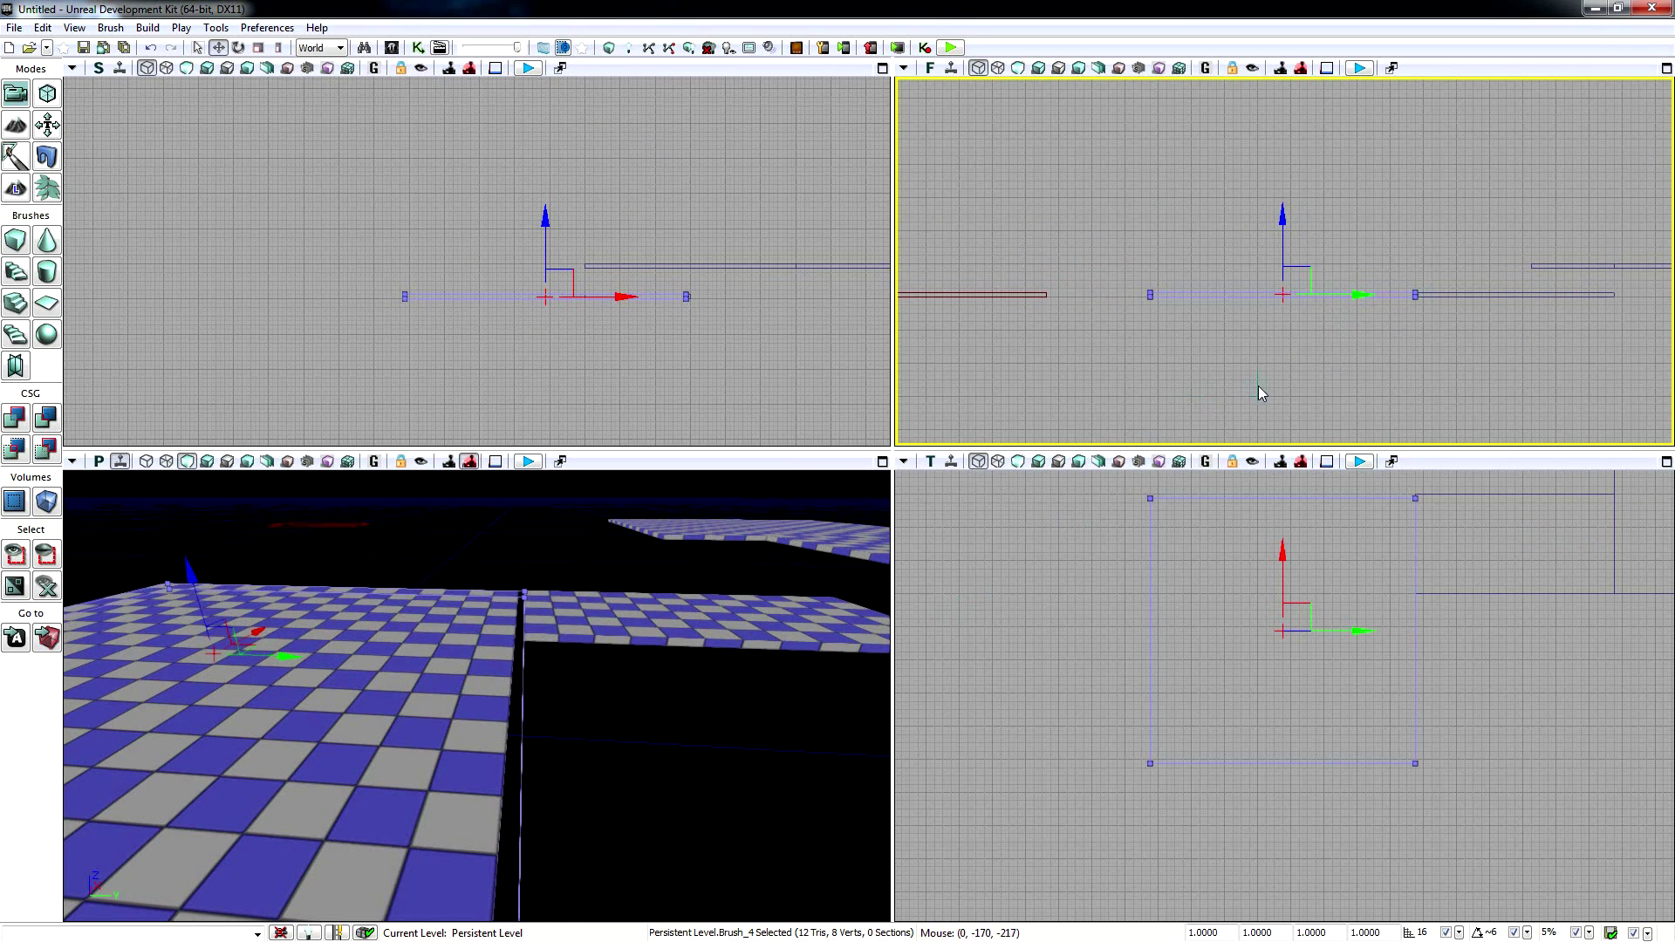
pyautogui.click(629, 48)
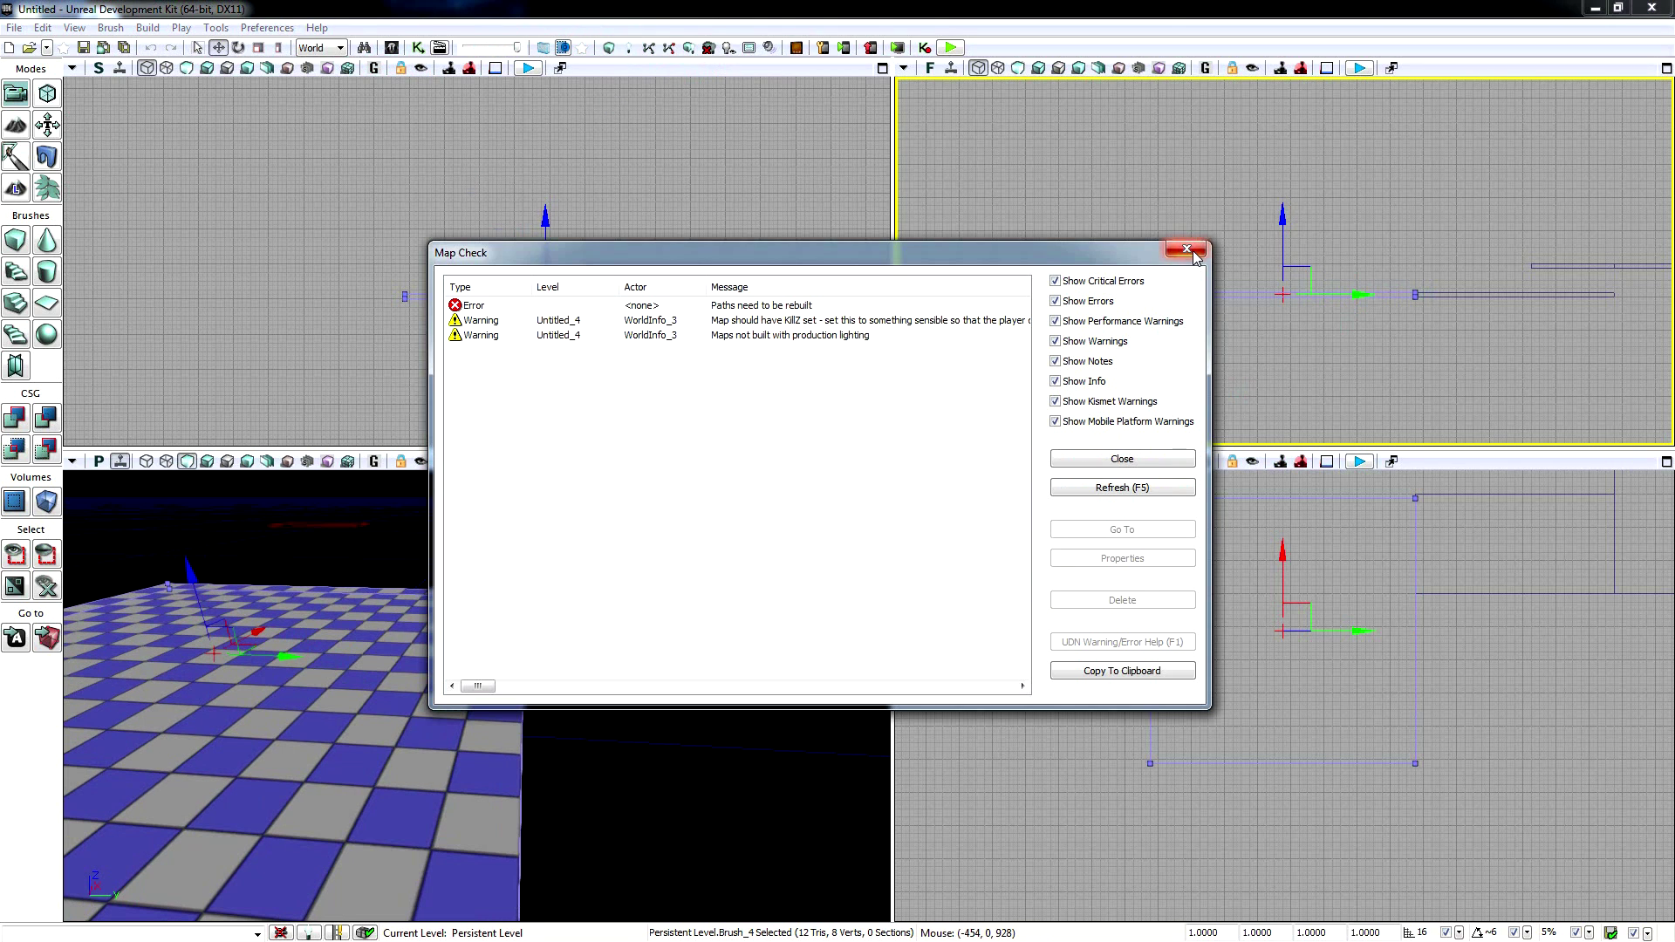
pyautogui.click(1186, 251)
pyautogui.moveTo(720, 707); pyautogui.dragTo(590, 826, button='right')
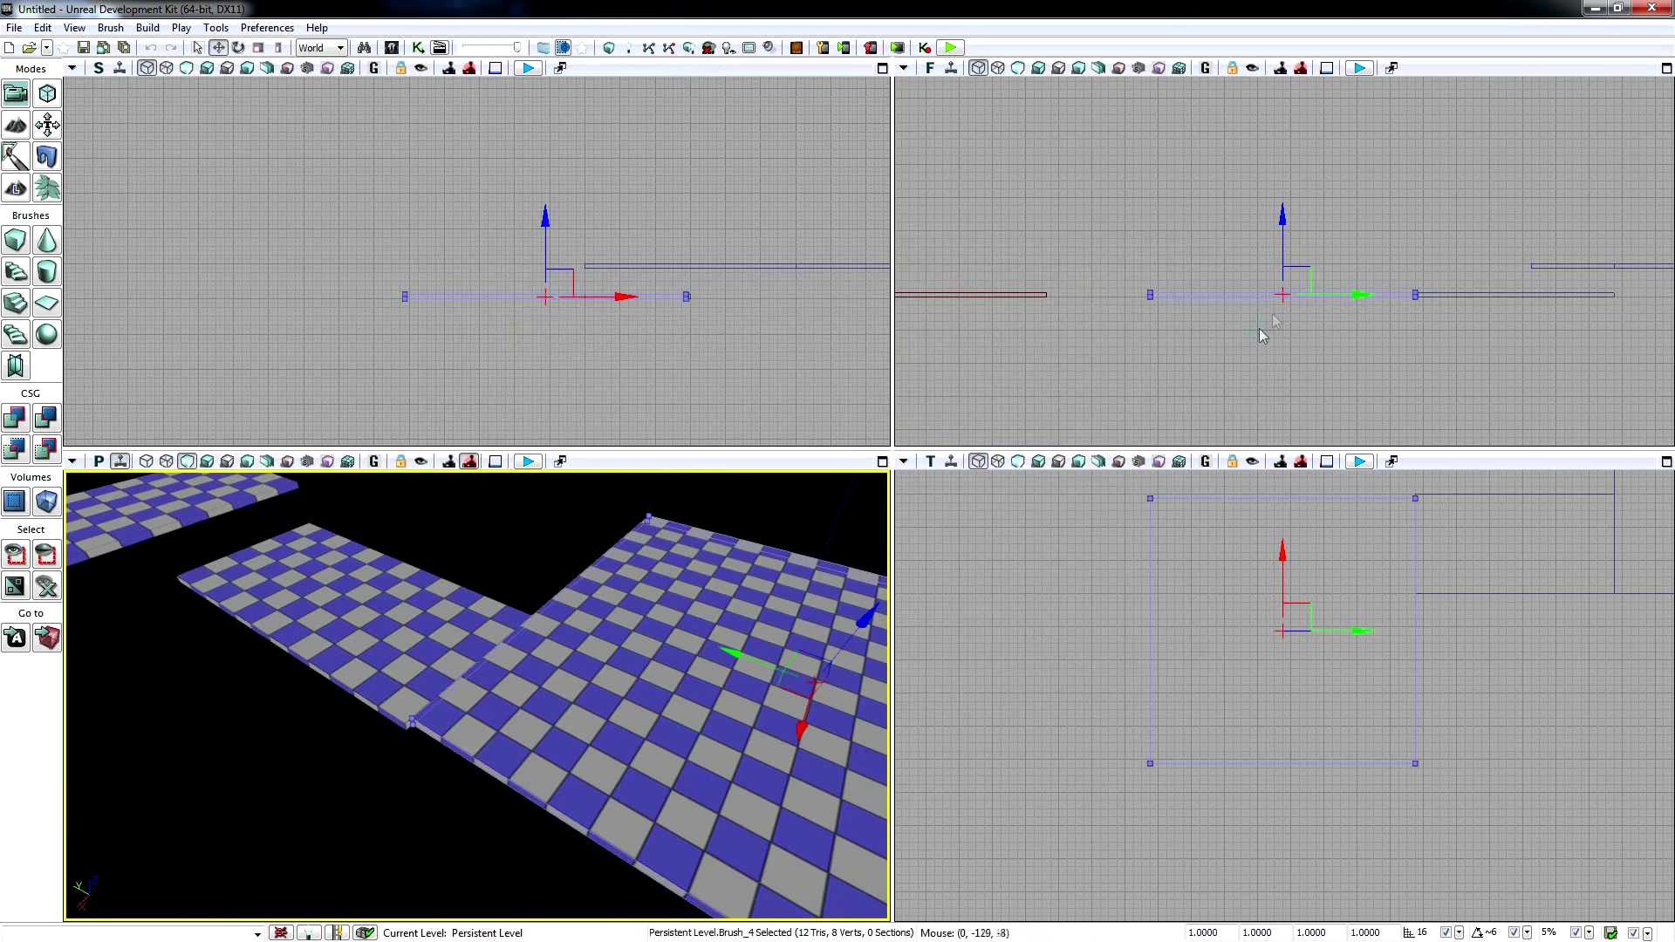
# - Shift the large lower slab in positive X so it extends past the corridor piece's outer edge, and rebuild the geometry
pyautogui.click(1302, 761)
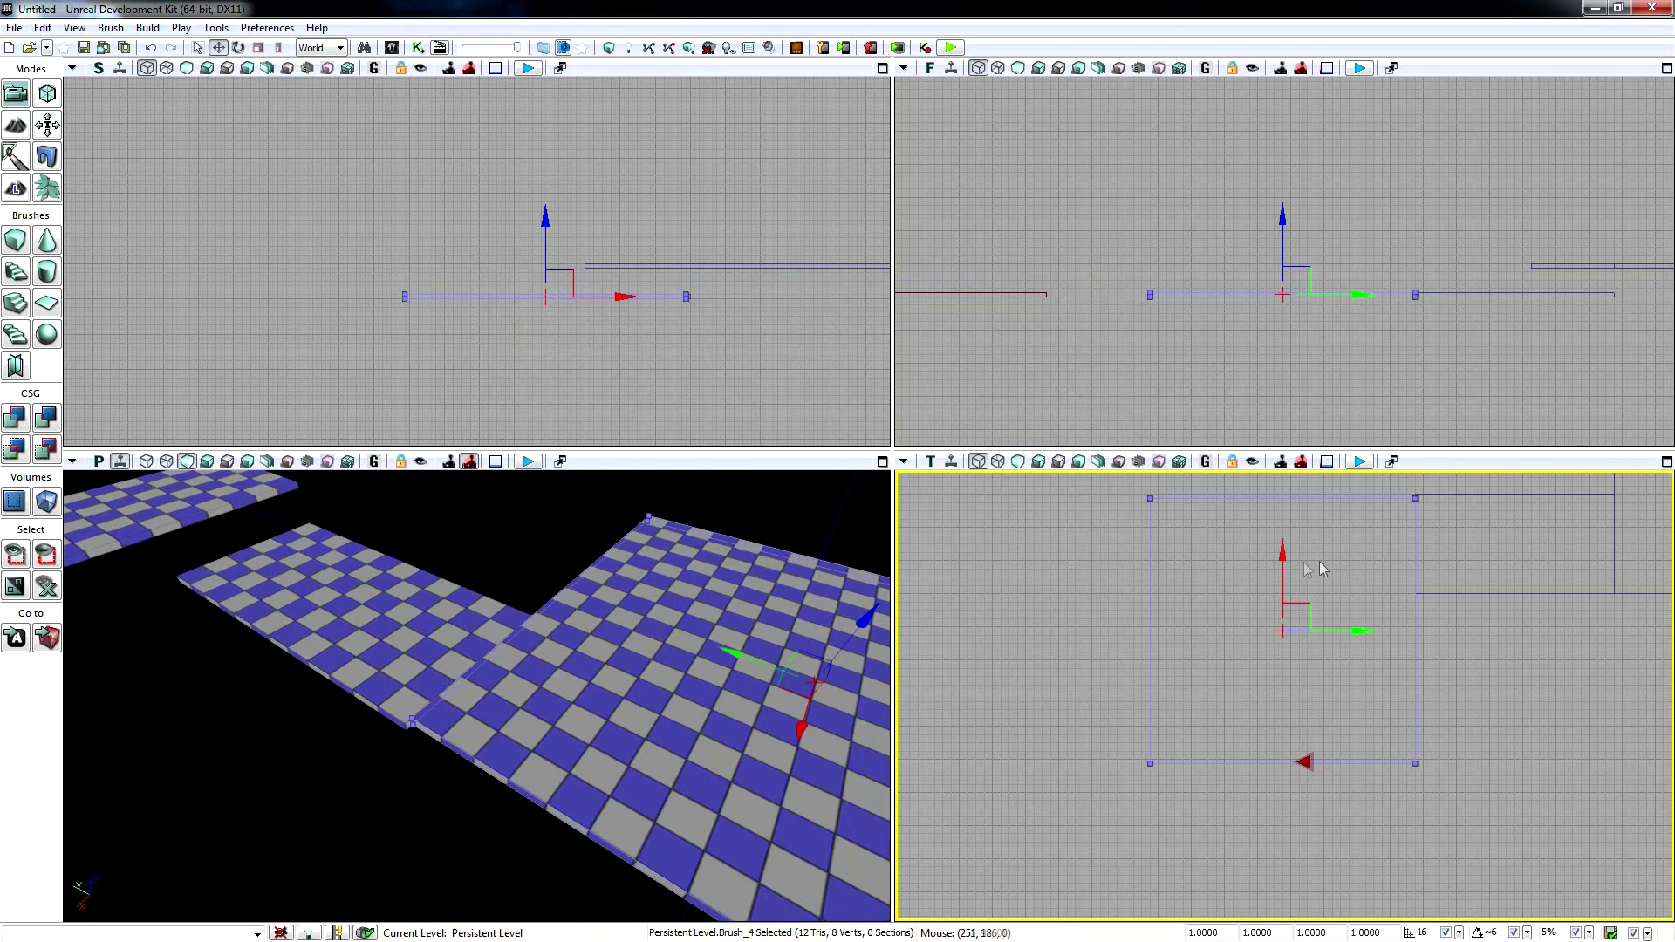
pyautogui.moveTo(1278, 556); pyautogui.dragTo(1285, 533)
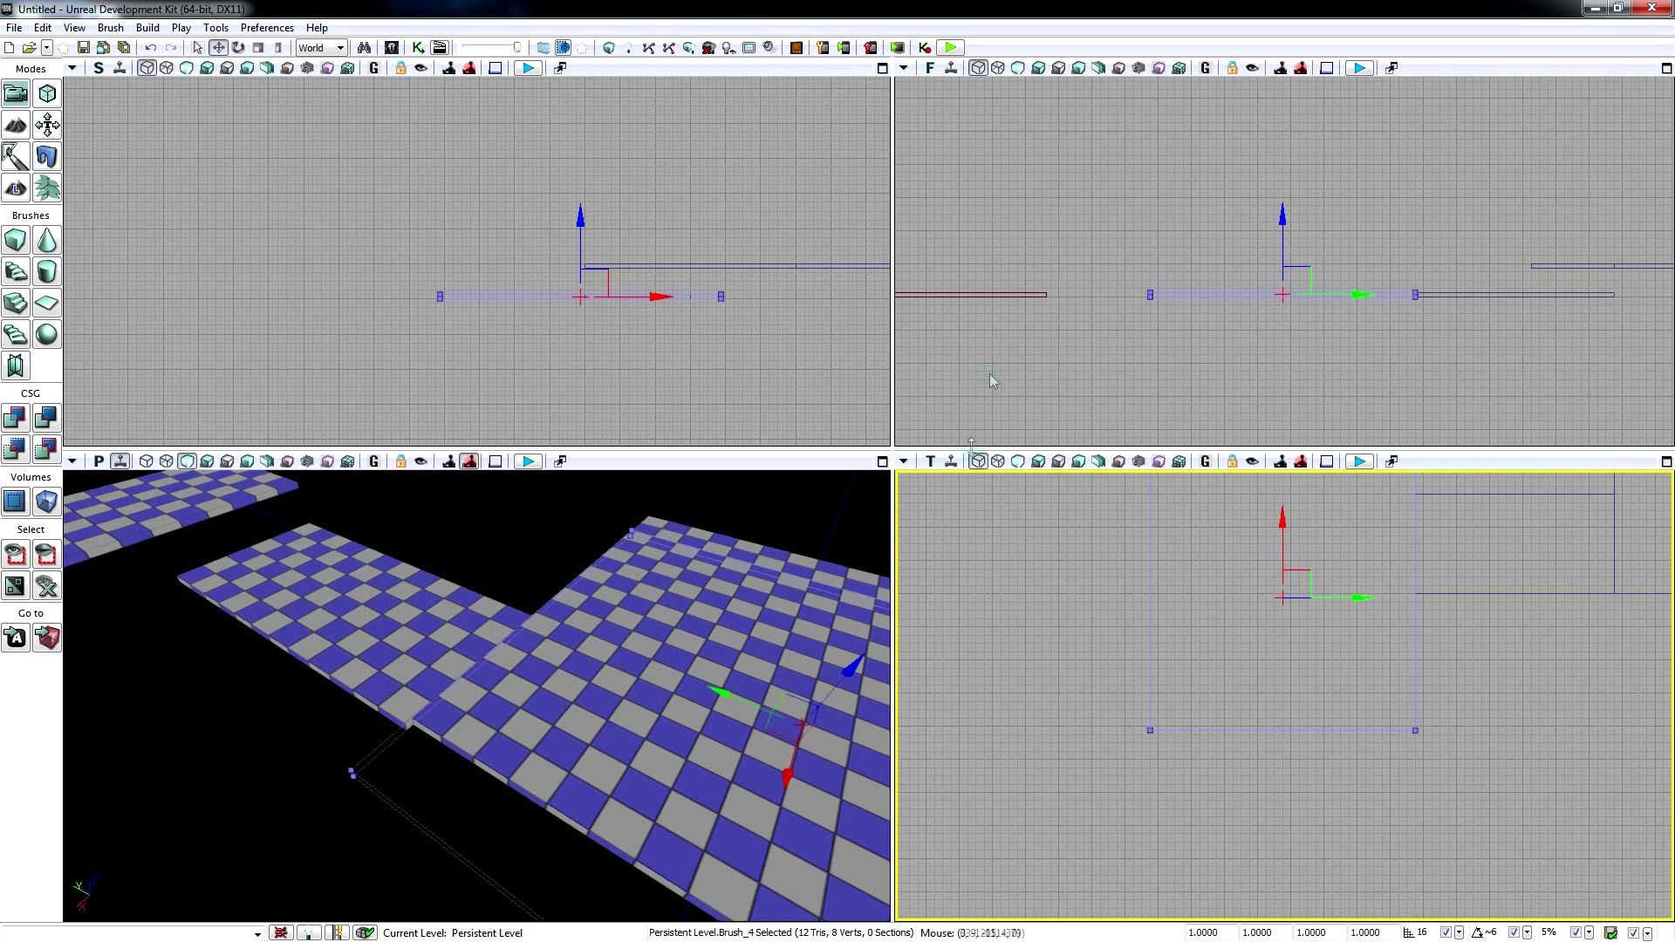
pyautogui.click(645, 45)
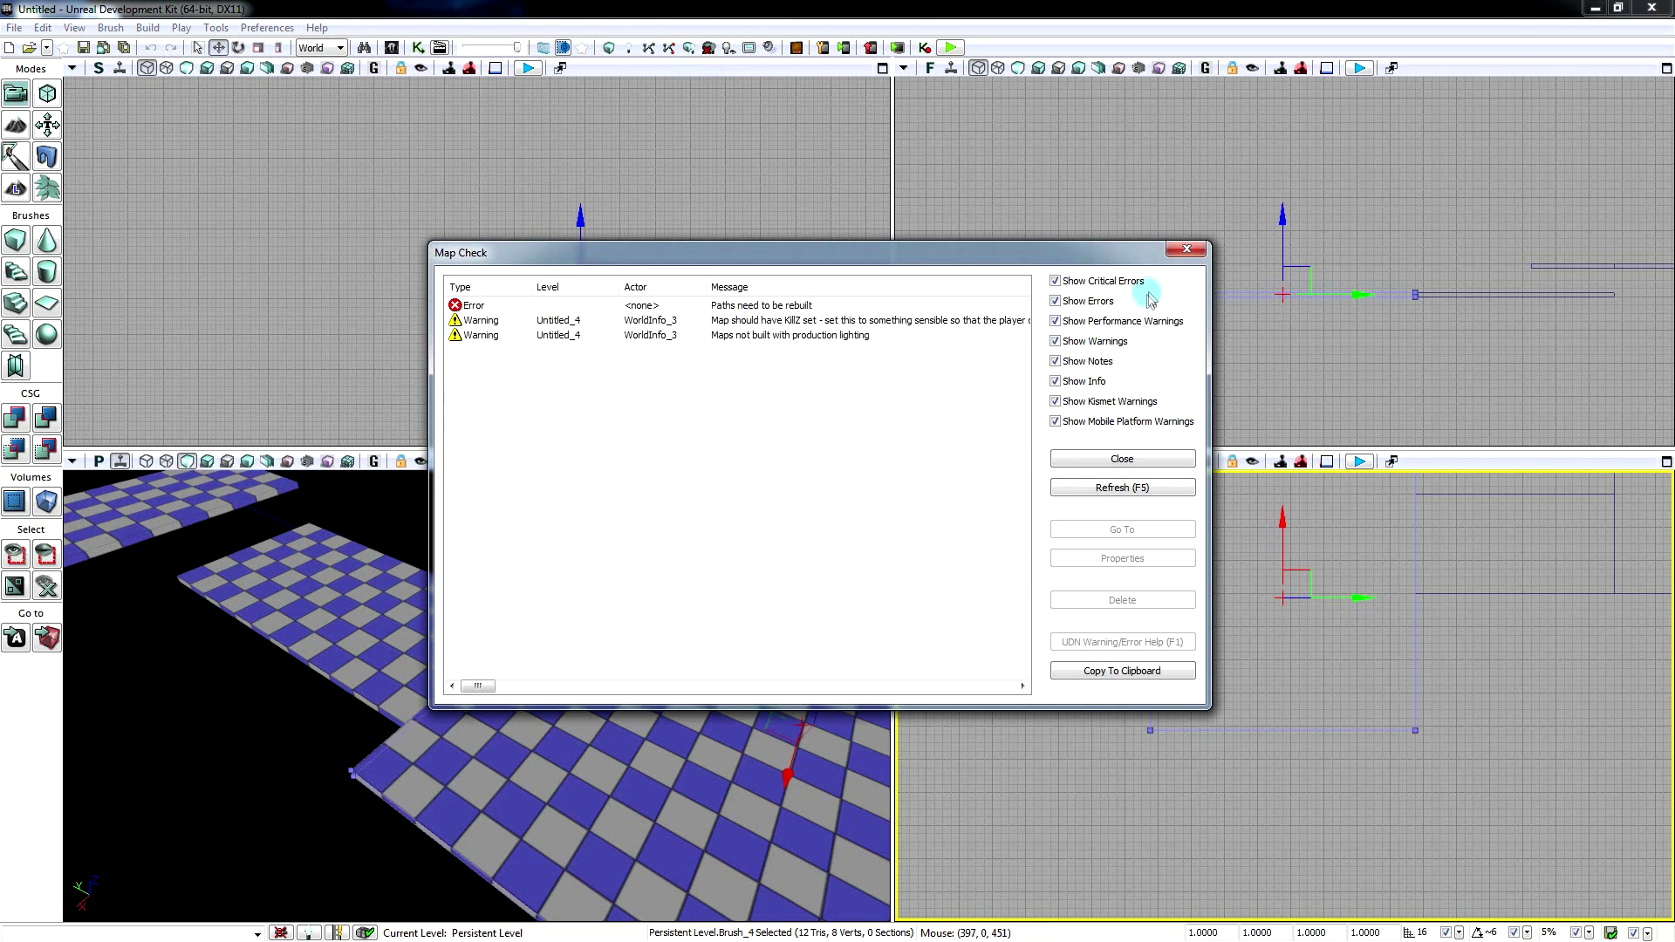
# - Select the second corridor piece for geometry editing with the Pen modifier active and the perspective view in wireframe
pyautogui.click(1195, 254)
pyautogui.moveTo(596, 602); pyautogui.dragTo(231, 477, button='right')
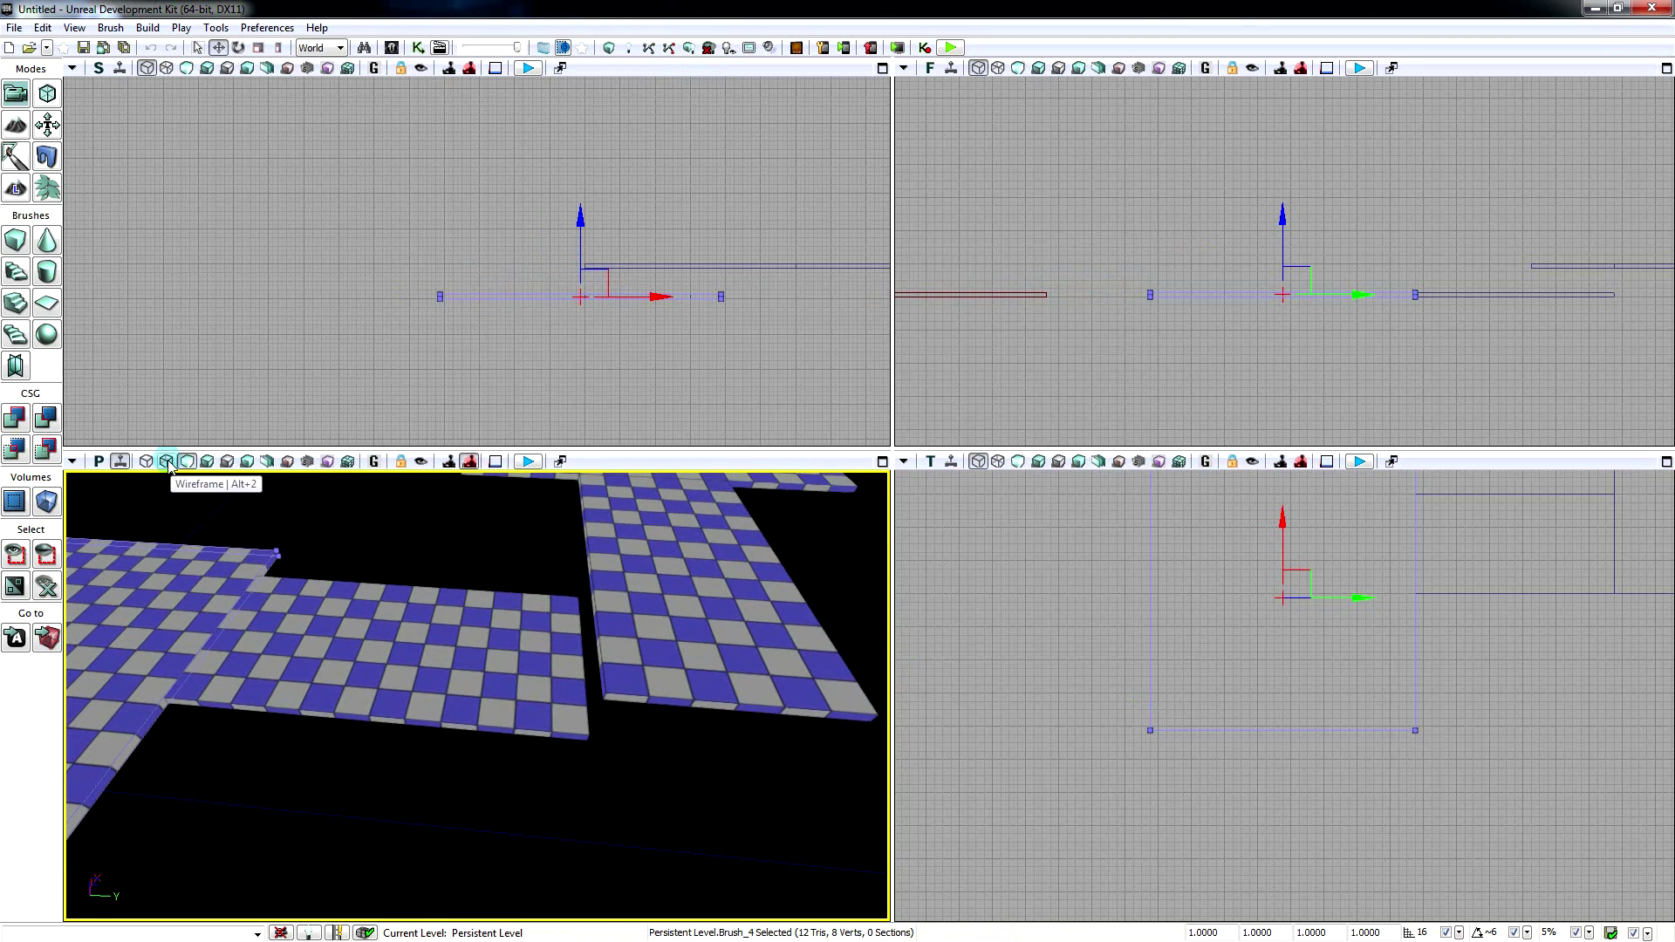
pyautogui.click(166, 462)
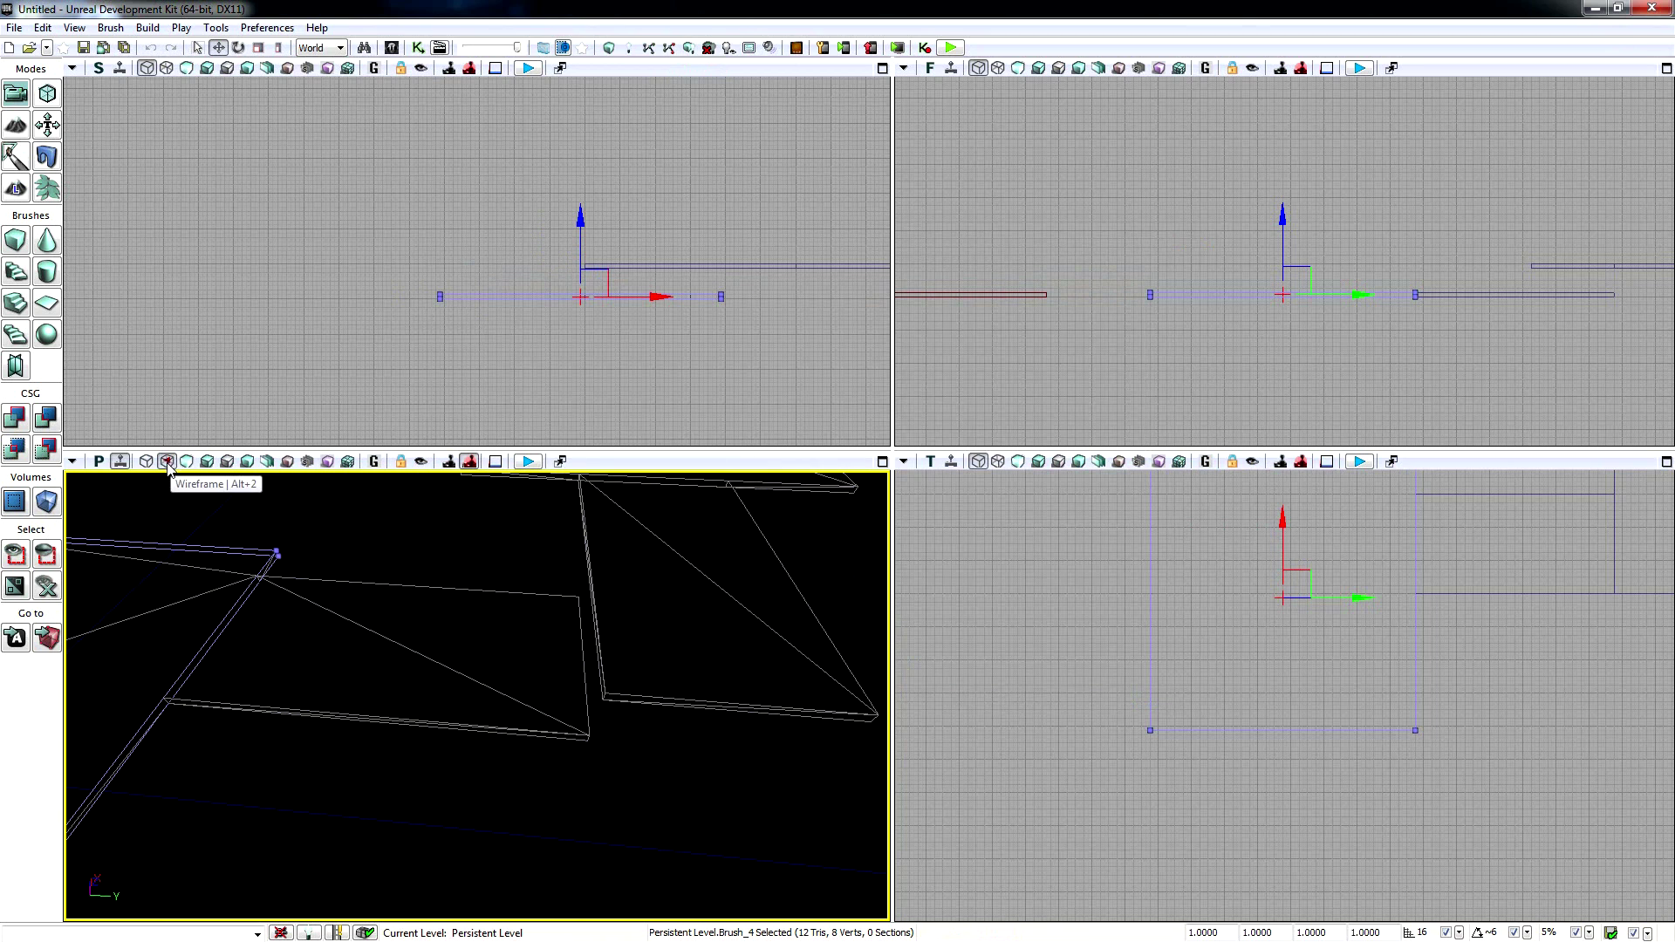
pyautogui.click(48, 94)
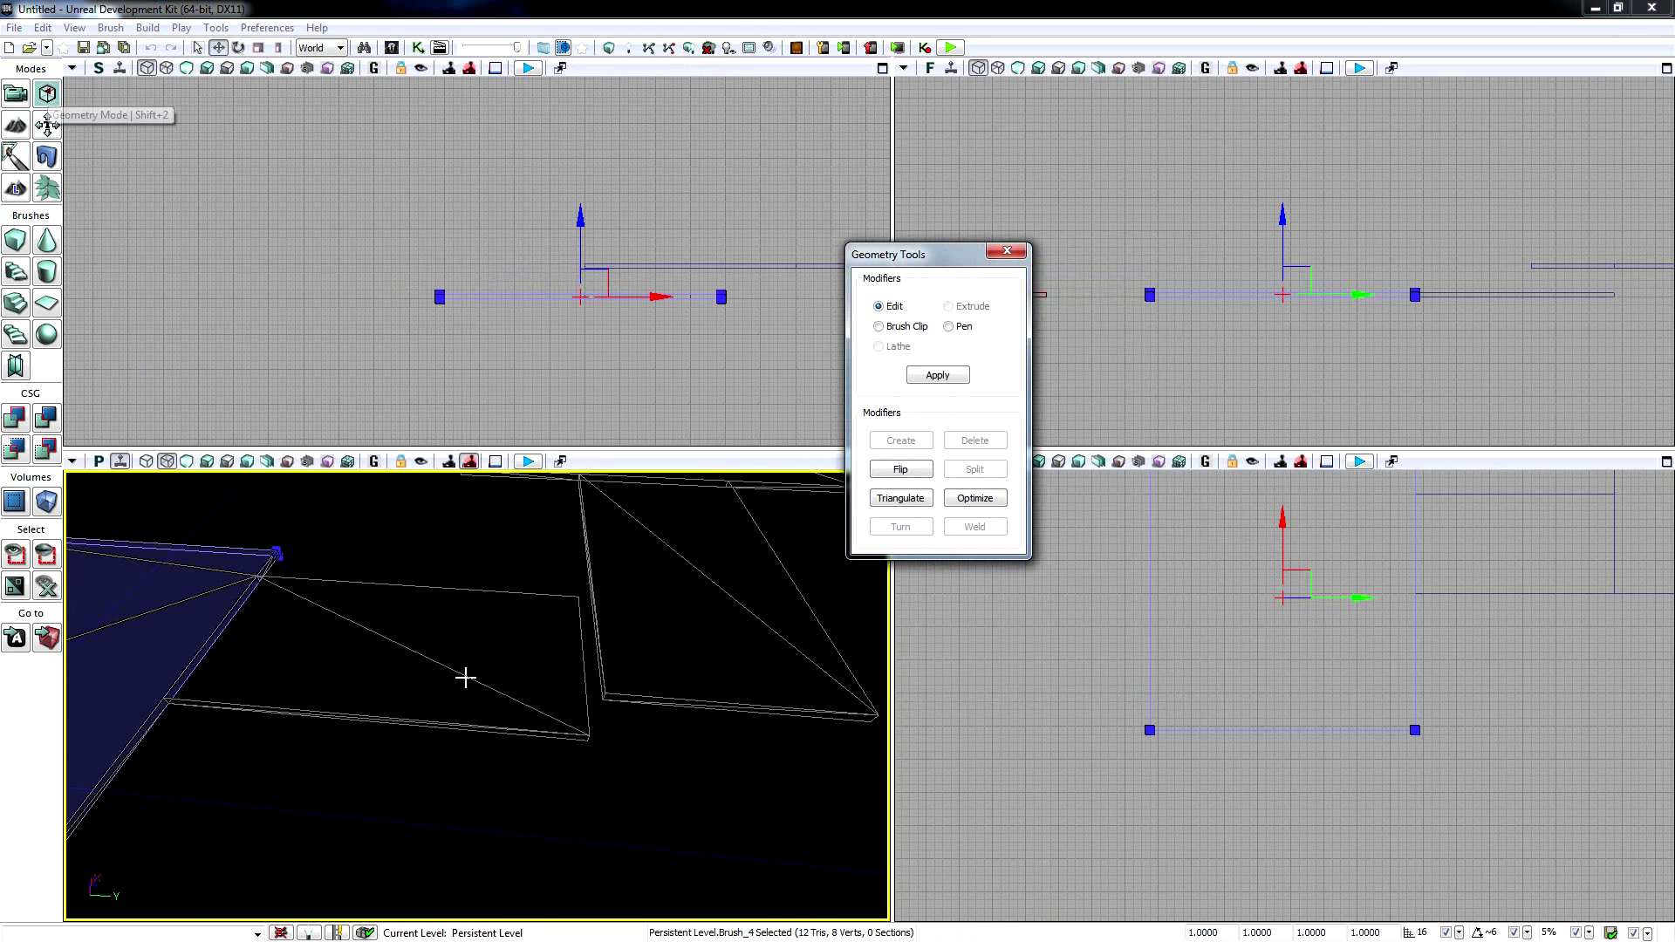
pyautogui.click(964, 326)
pyautogui.moveTo(966, 255); pyautogui.dragTo(920, 158)
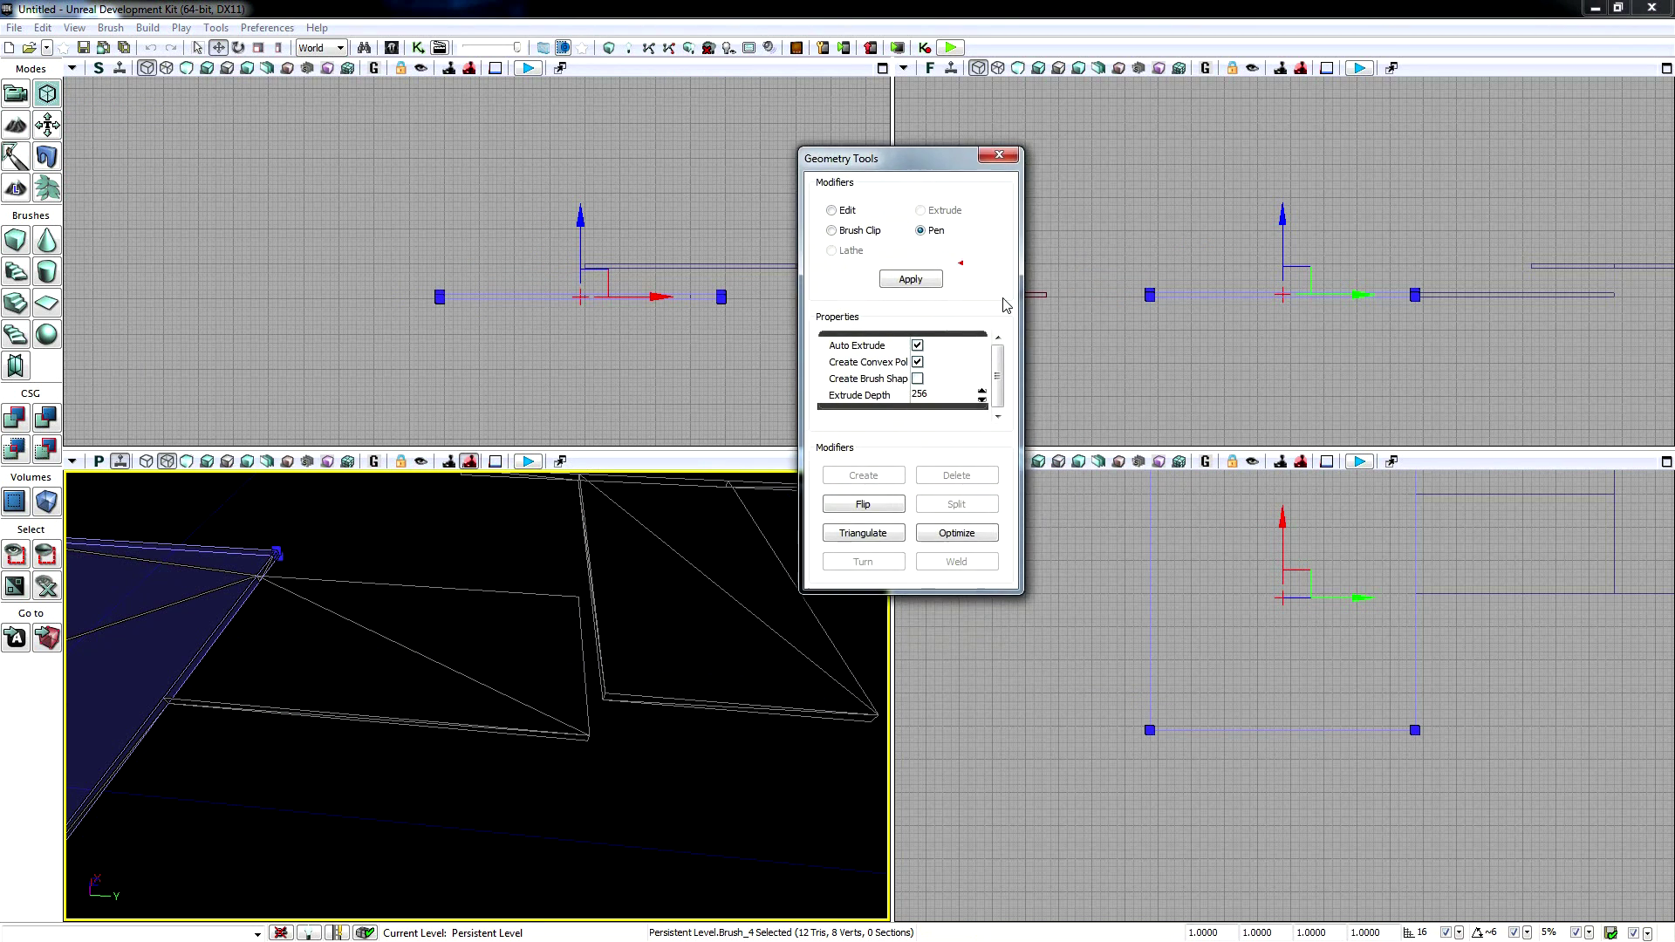
pyautogui.click(1473, 594)
pyautogui.press('Return')
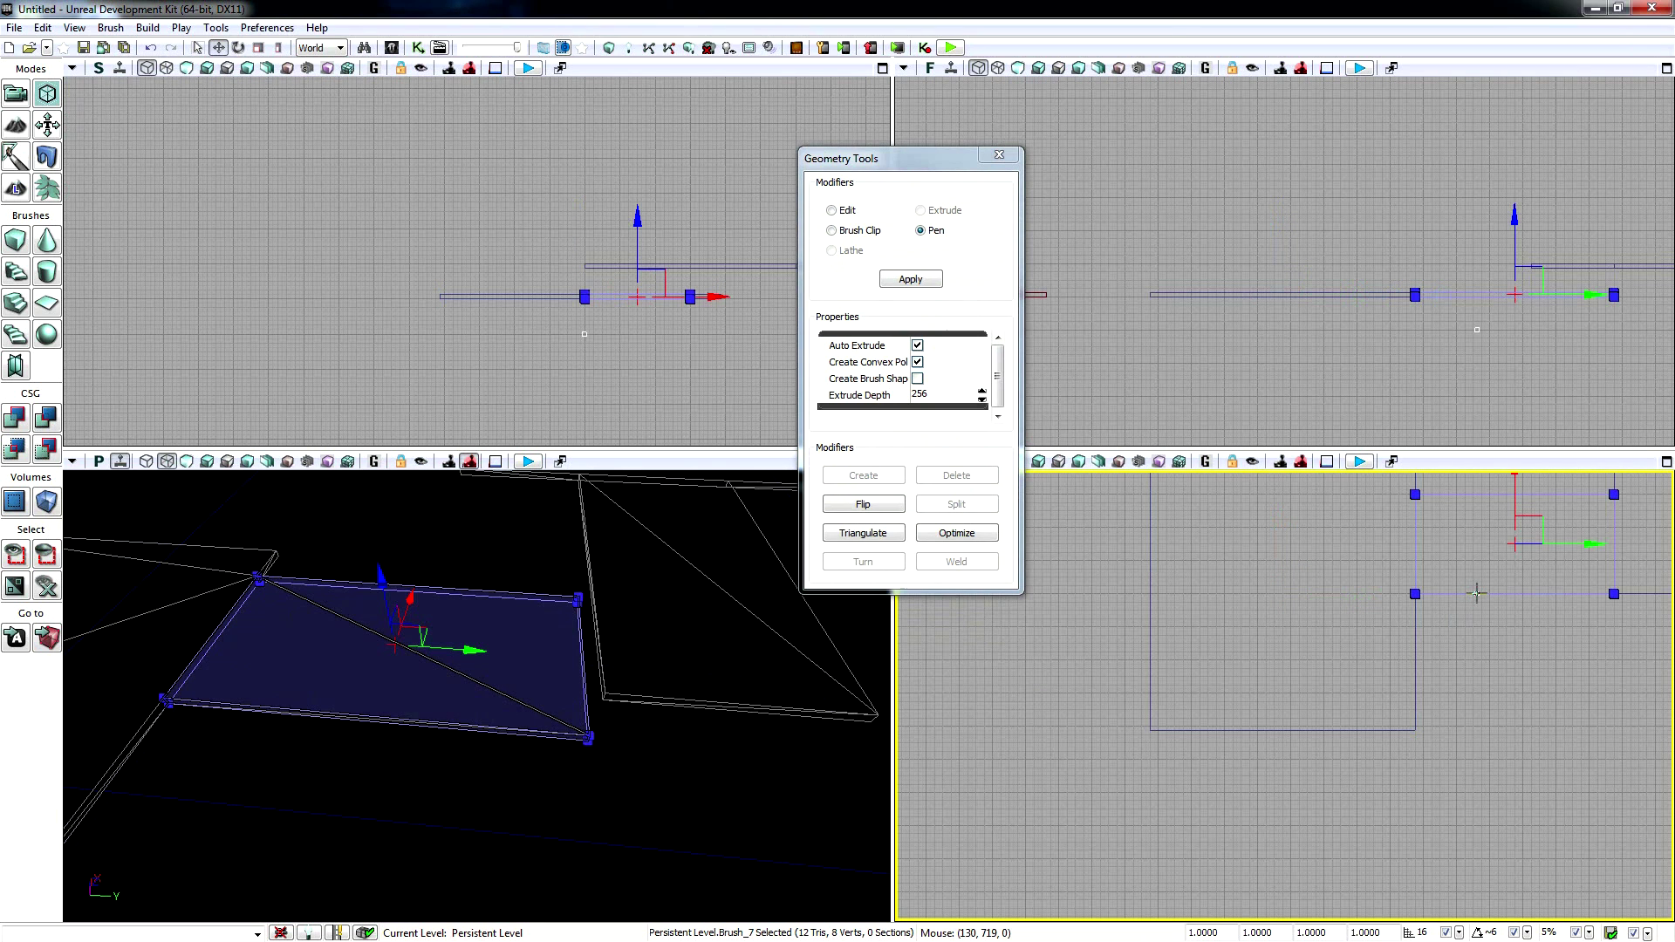
# - Raise the far end of the second corridor piece to the upper corridor's height, sloping the piece into a ramp
pyautogui.moveTo(689, 804)
pyautogui.mouseDown(button='right')
pyautogui.moveTo(750, 807)
pyautogui.moveTo(707, 777)
pyautogui.moveTo(611, 768)
pyautogui.moveTo(664, 755)
pyautogui.mouseUp(button='right')
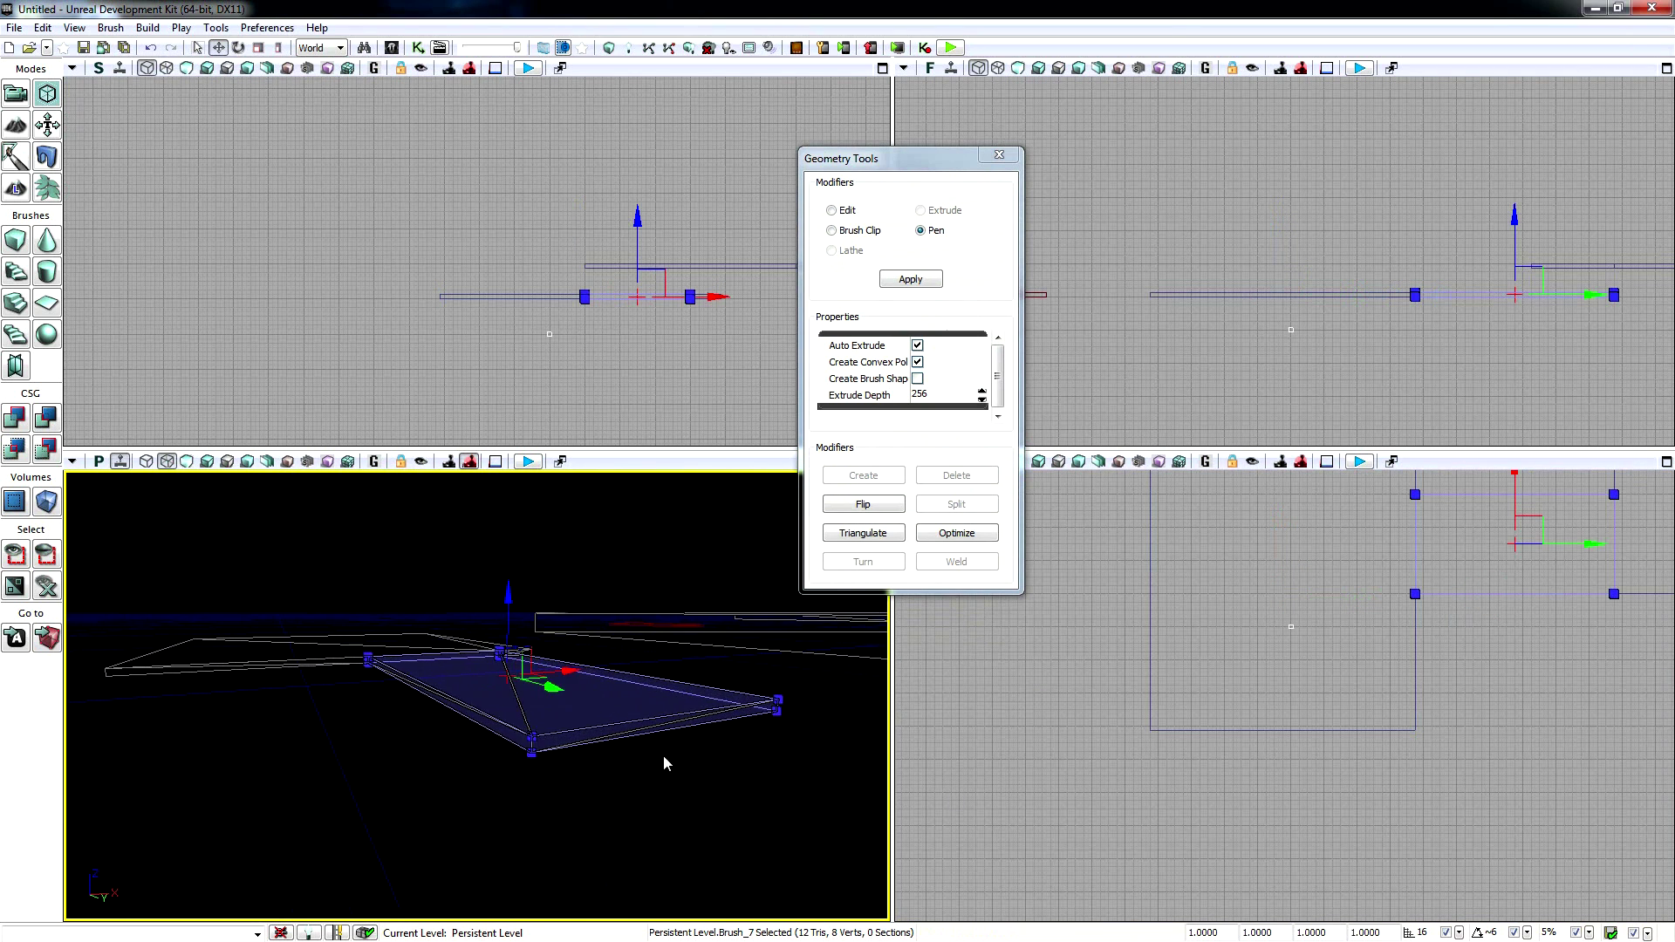
pyautogui.click(671, 708)
pyautogui.moveTo(601, 765)
pyautogui.mouseDown(button='right')
pyautogui.moveTo(576, 724)
pyautogui.moveTo(617, 701)
pyautogui.moveTo(589, 671)
pyautogui.mouseUp(button='right')
pyautogui.moveTo(594, 669); pyautogui.dragTo(584, 614)
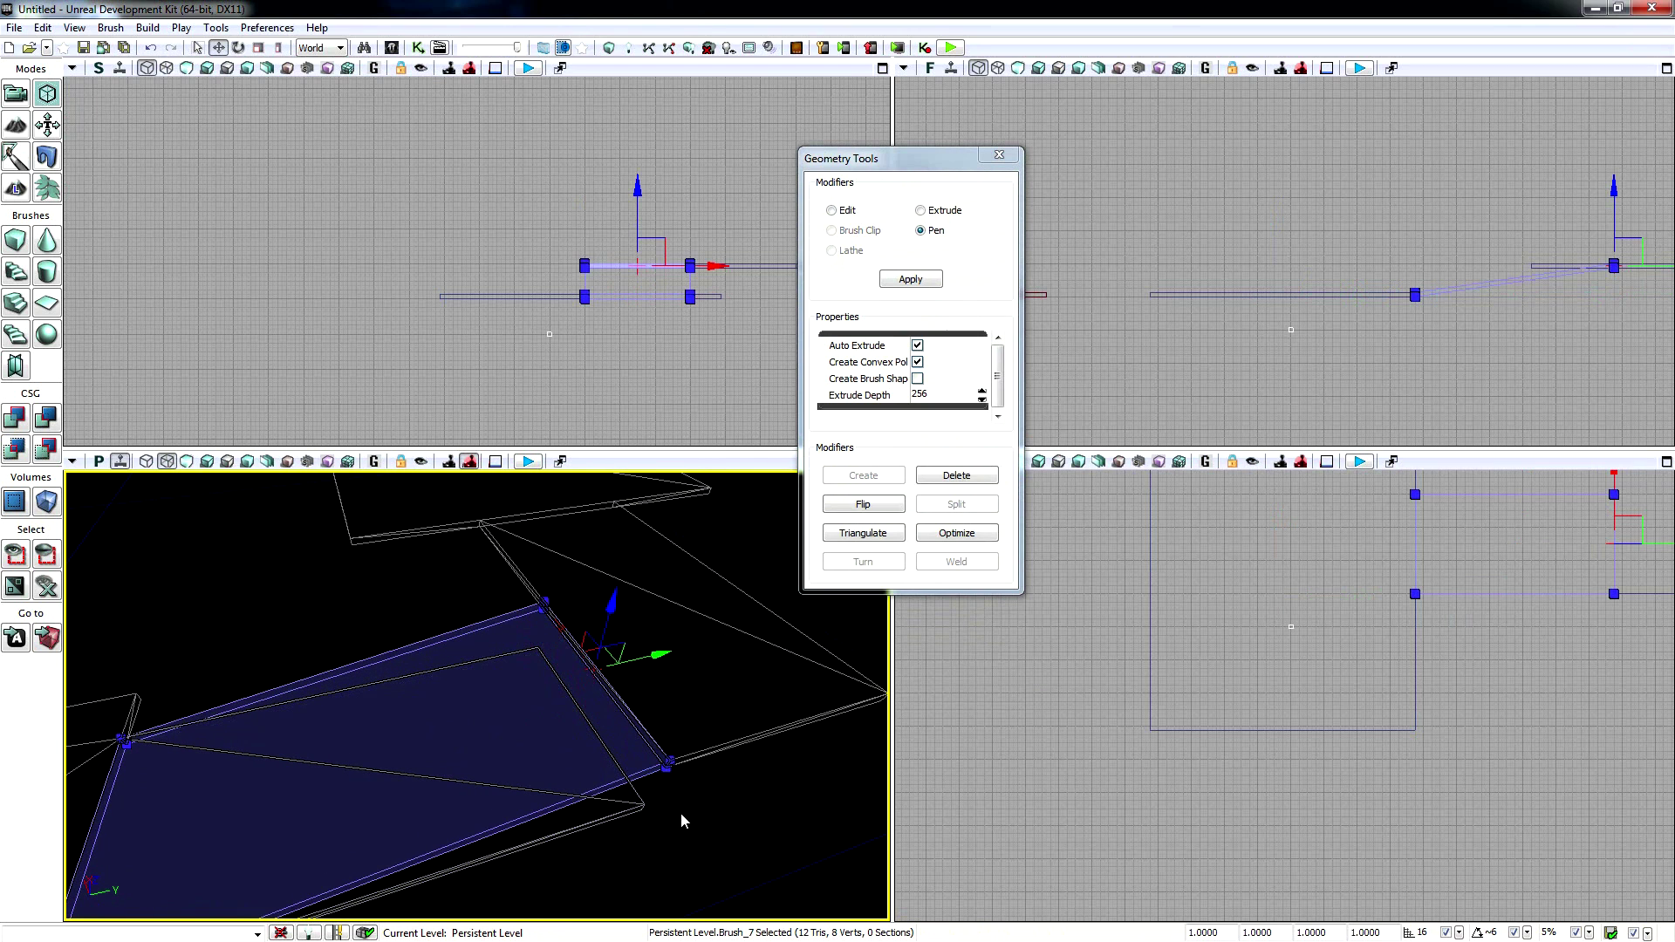
# - Finish geometry editing of the ramp, restore the shaded perspective view, and rebuild the level geometry
pyautogui.click(941, 281)
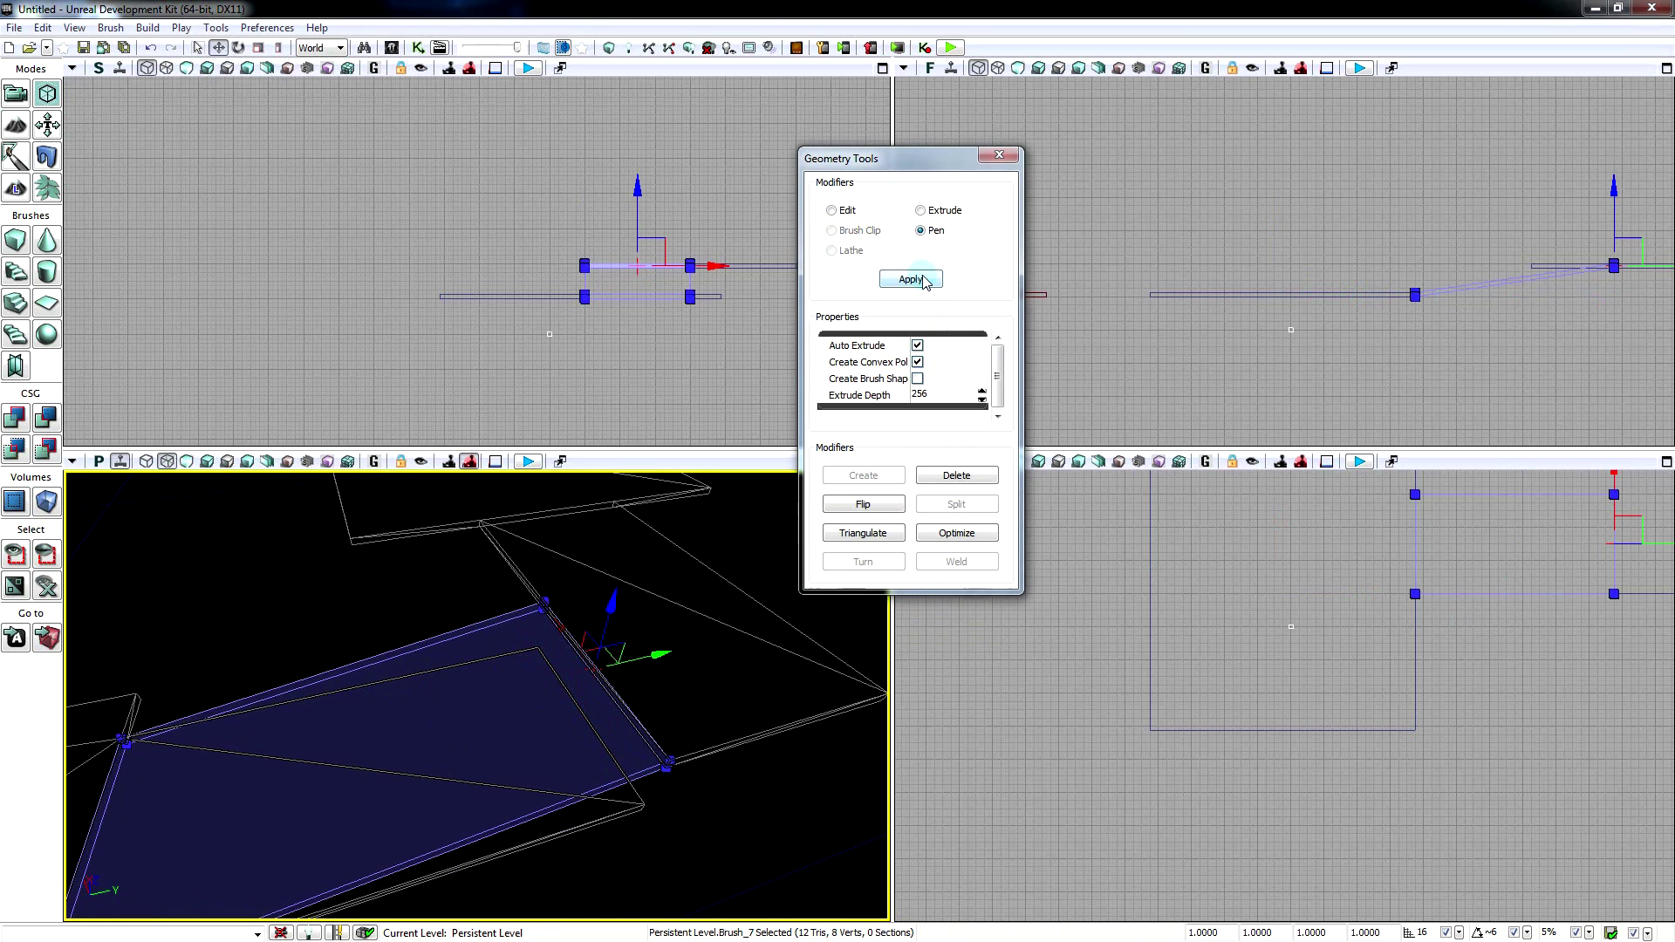
pyautogui.click(1005, 159)
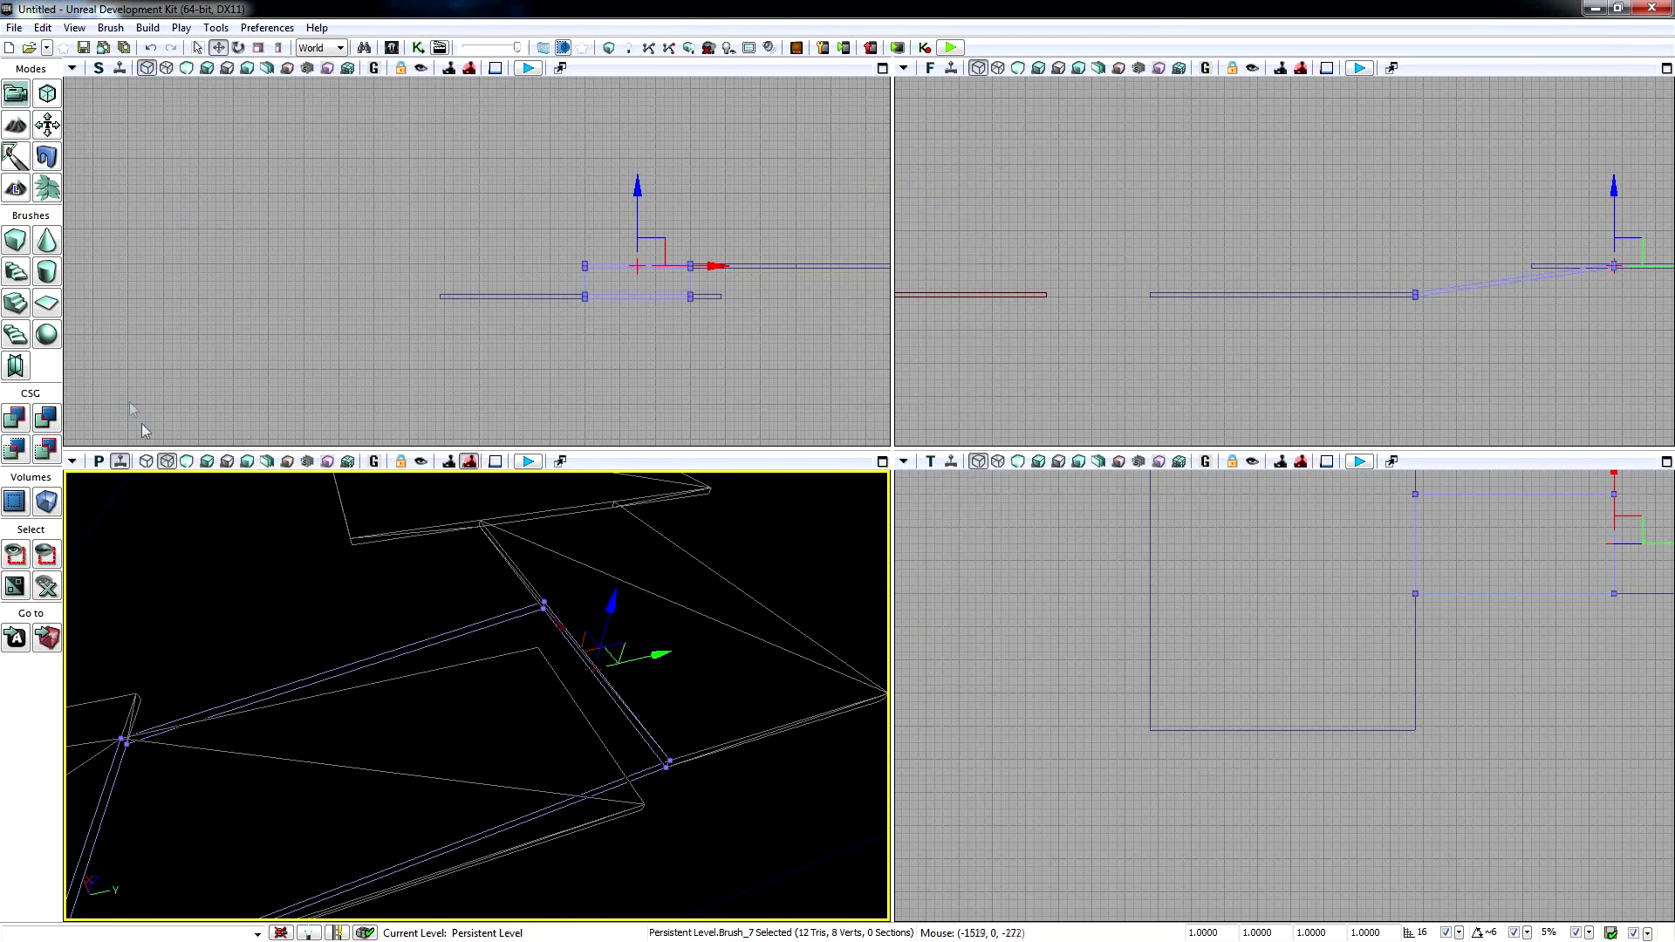
pyautogui.click(189, 464)
pyautogui.moveTo(717, 776); pyautogui.dragTo(739, 808, button='right')
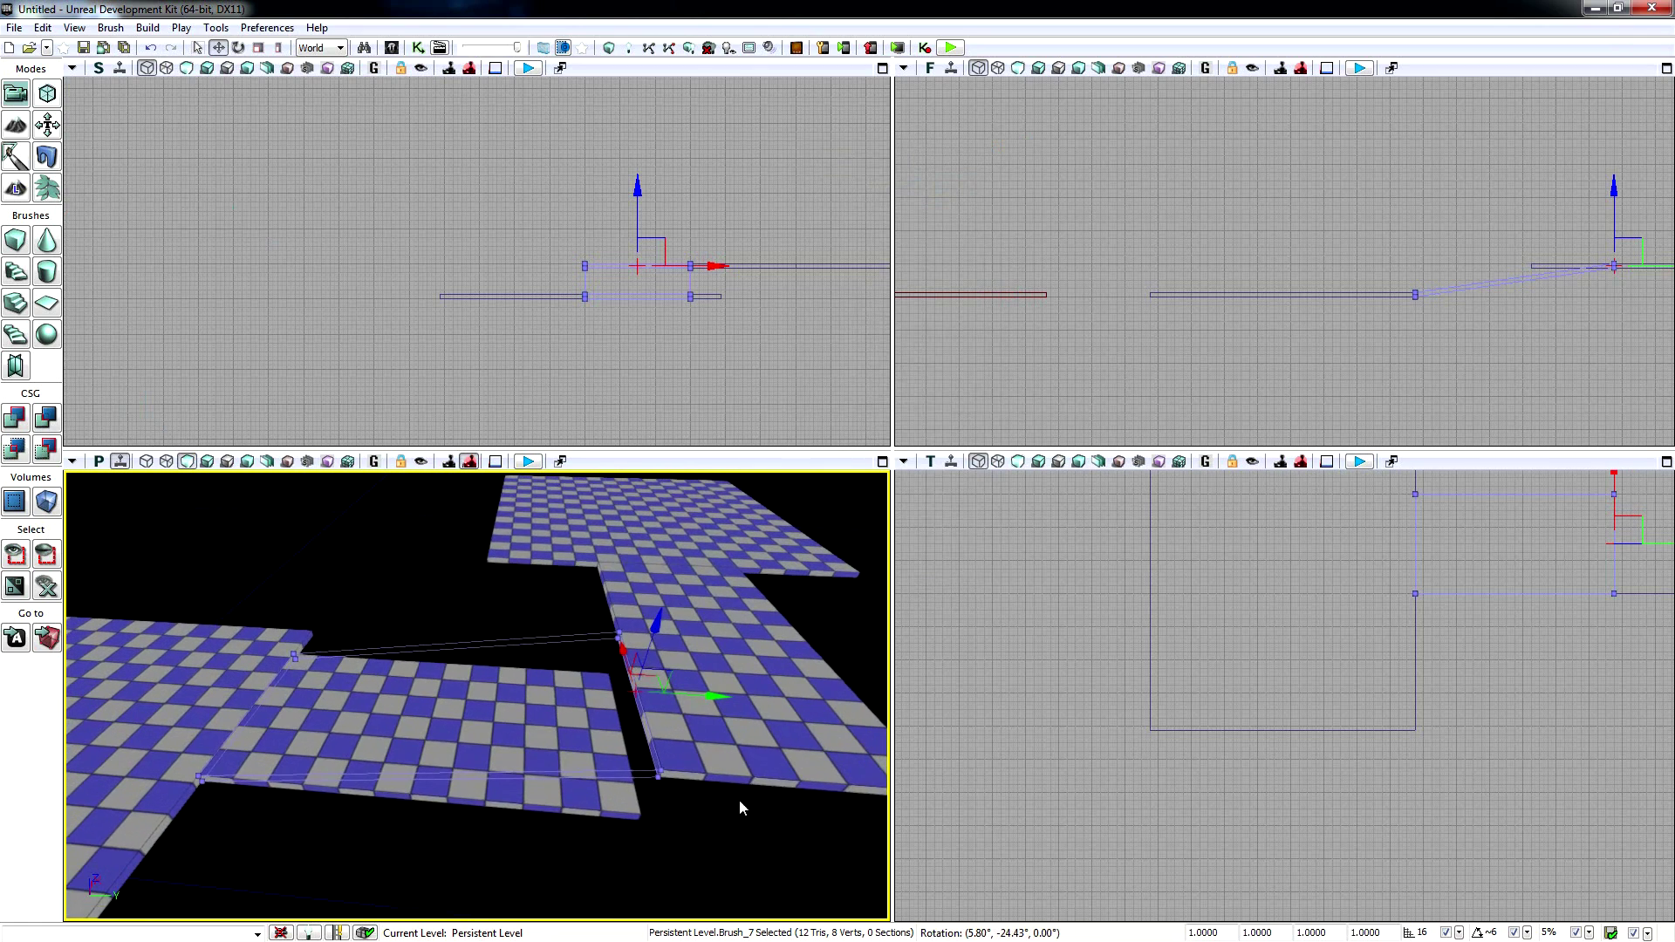
pyautogui.click(638, 49)
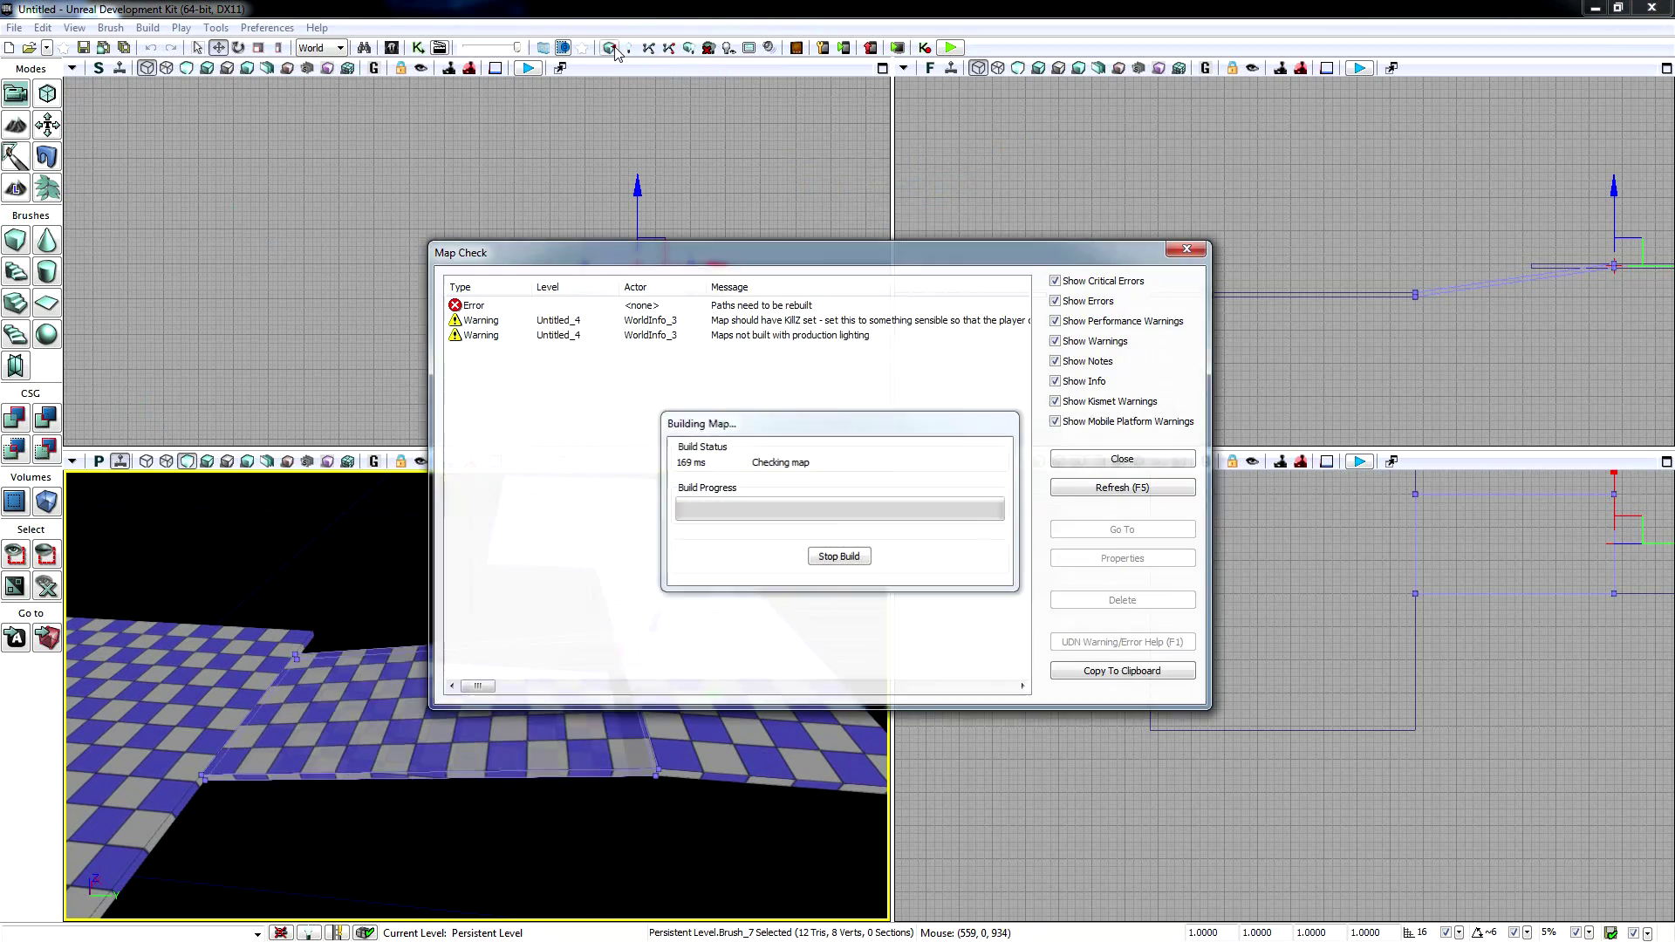
pyautogui.click(1186, 250)
# - Move the builder brush in positive Y past the large lower slab into the open space beside the ramp
pyautogui.moveTo(523, 698)
pyautogui.mouseDown(button='right')
pyautogui.moveTo(462, 707)
pyautogui.moveTo(109, 645)
pyautogui.moveTo(131, 668)
pyautogui.moveTo(166, 654)
pyautogui.moveTo(222, 711)
pyautogui.moveTo(266, 716)
pyautogui.moveTo(231, 708)
pyautogui.moveTo(266, 683)
pyautogui.mouseUp(button='right')
pyautogui.moveTo(715, 624); pyautogui.dragTo(748, 616, button='right')
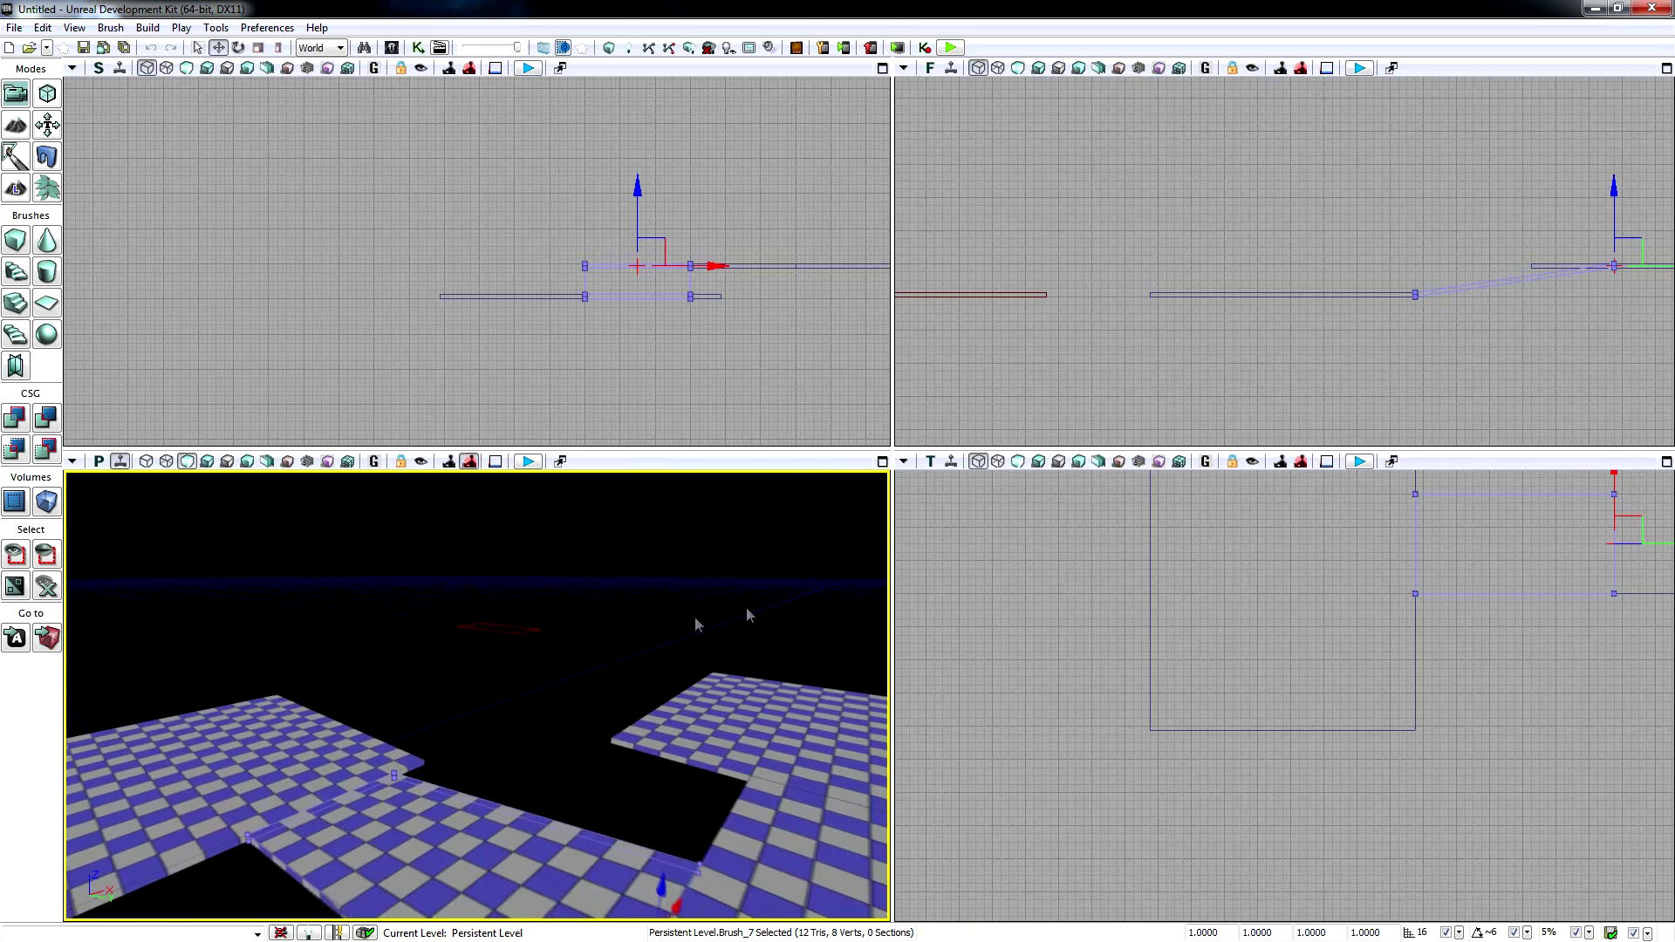
pyautogui.click(520, 632)
pyautogui.moveTo(447, 670); pyautogui.dragTo(248, 753)
pyautogui.moveTo(384, 659); pyautogui.dragTo(340, 671, button='right')
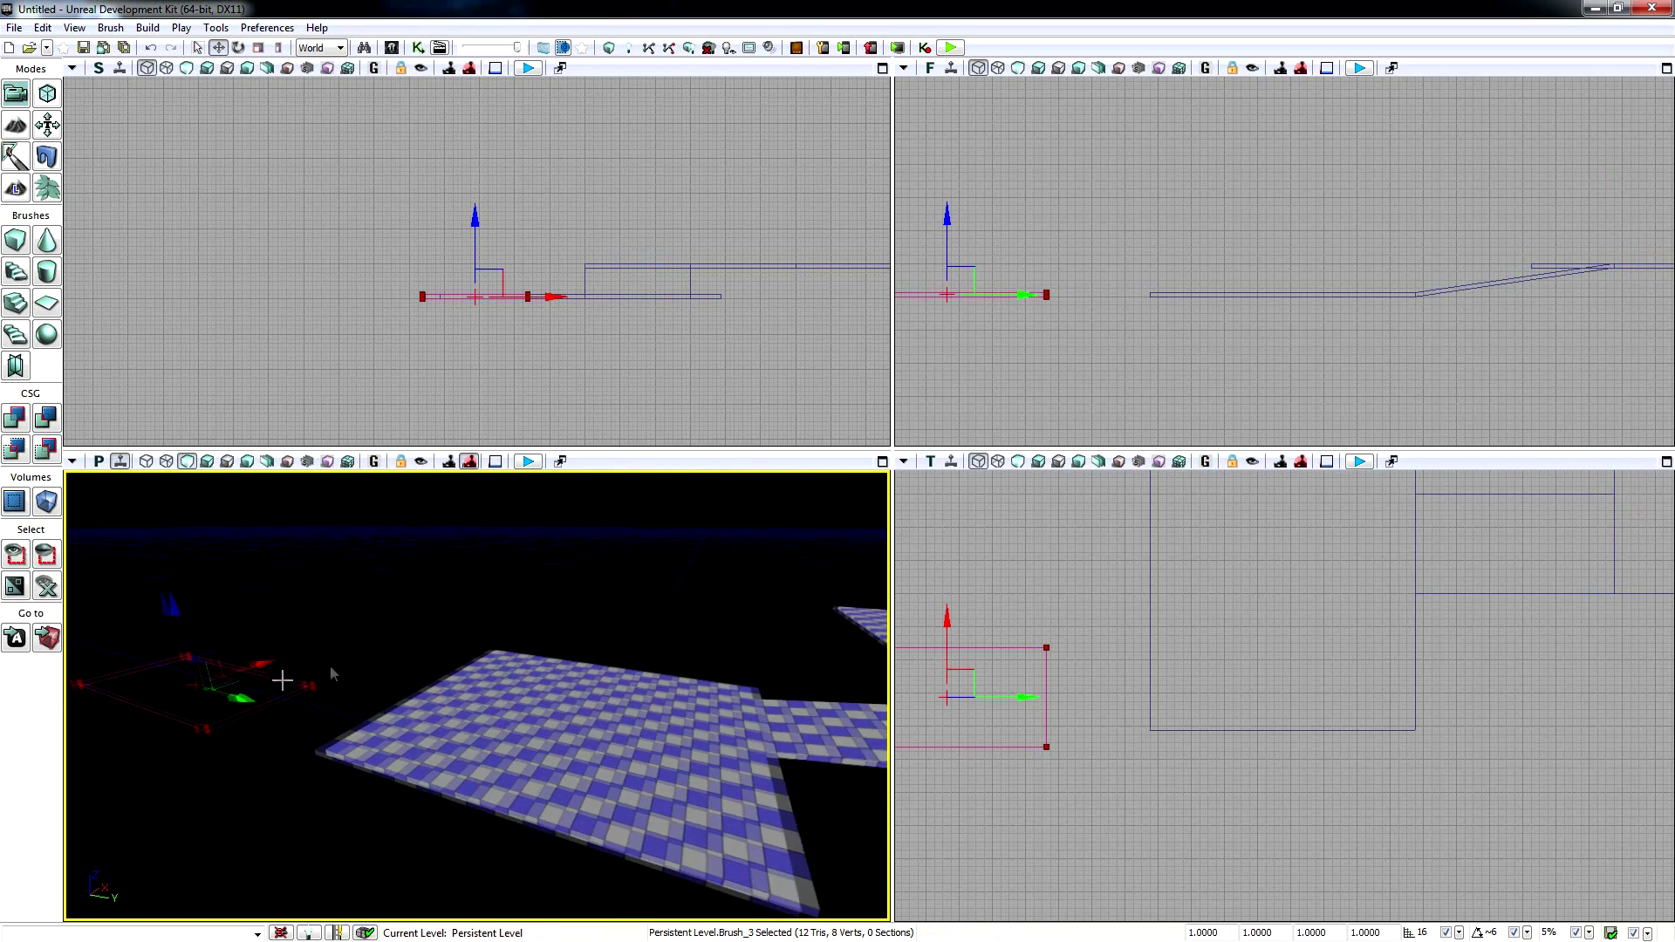
pyautogui.moveTo(253, 700)
pyautogui.mouseDown()
pyautogui.moveTo(1143, 859)
pyautogui.moveTo(1503, 900)
pyautogui.mouseUp()
pyautogui.moveTo(698, 698)
pyautogui.mouseDown(button='right')
pyautogui.moveTo(576, 720)
pyautogui.moveTo(410, 698)
pyautogui.mouseUp(button='right')
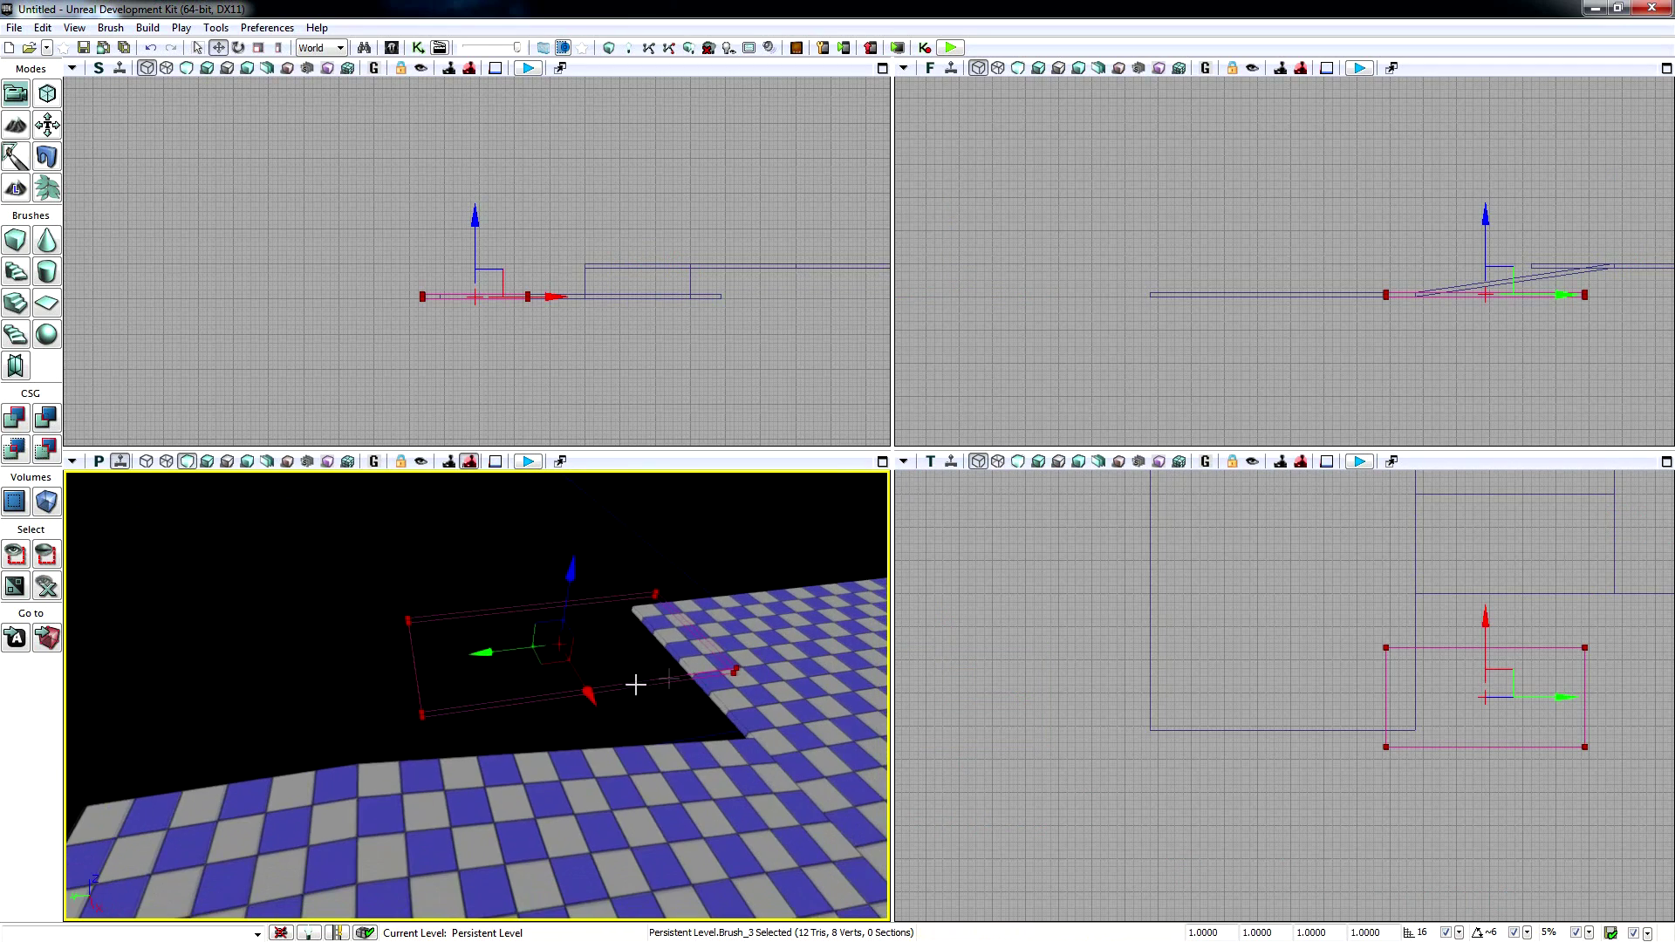
# - Shift the builder brush alongside the ramp, raise it above the floors, and measure the ramp's length in Y
pyautogui.moveTo(468, 656); pyautogui.dragTo(413, 663)
pyautogui.moveTo(507, 581); pyautogui.dragTo(520, 497)
pyautogui.moveTo(533, 500); pyautogui.dragTo(602, 459, button='right')
pyautogui.moveTo(488, 663)
pyautogui.mouseDown(button='right')
pyautogui.moveTo(698, 684)
pyautogui.moveTo(605, 680)
pyautogui.mouseUp(button='right')
pyautogui.moveTo(1366, 853)
pyautogui.mouseDown(button='right')
pyautogui.moveTo(1152, 908)
pyautogui.moveTo(1163, 938)
pyautogui.mouseUp(button='right')
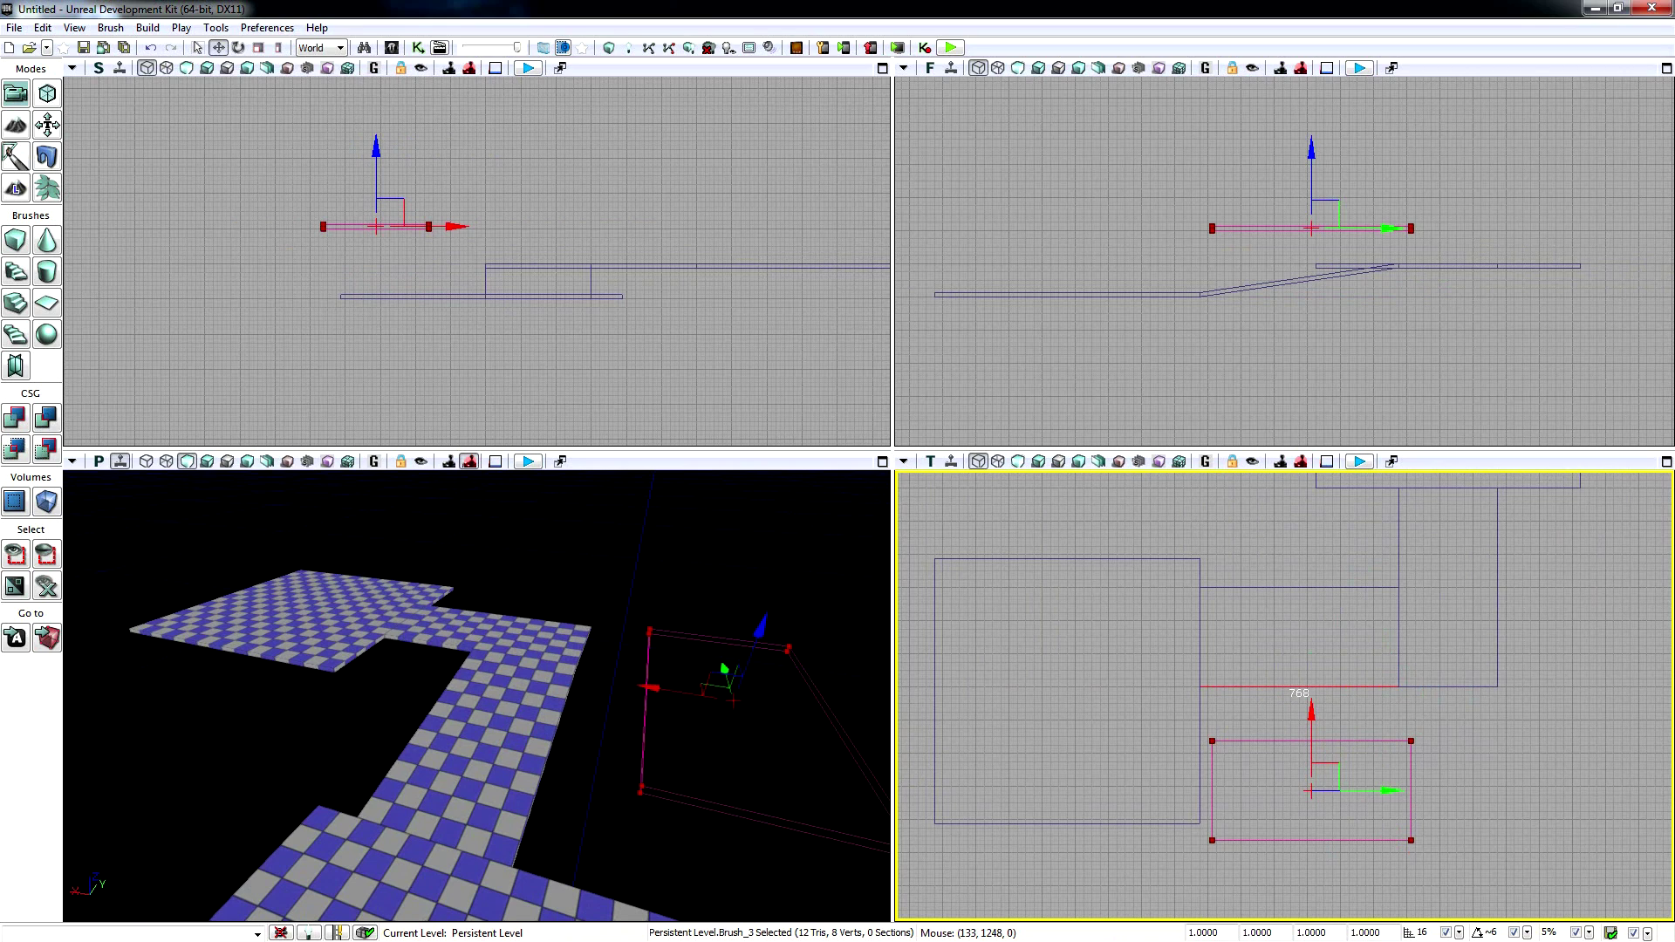
# - Set the cube builder brush's Z size to 384
pyautogui.click(1417, 704)
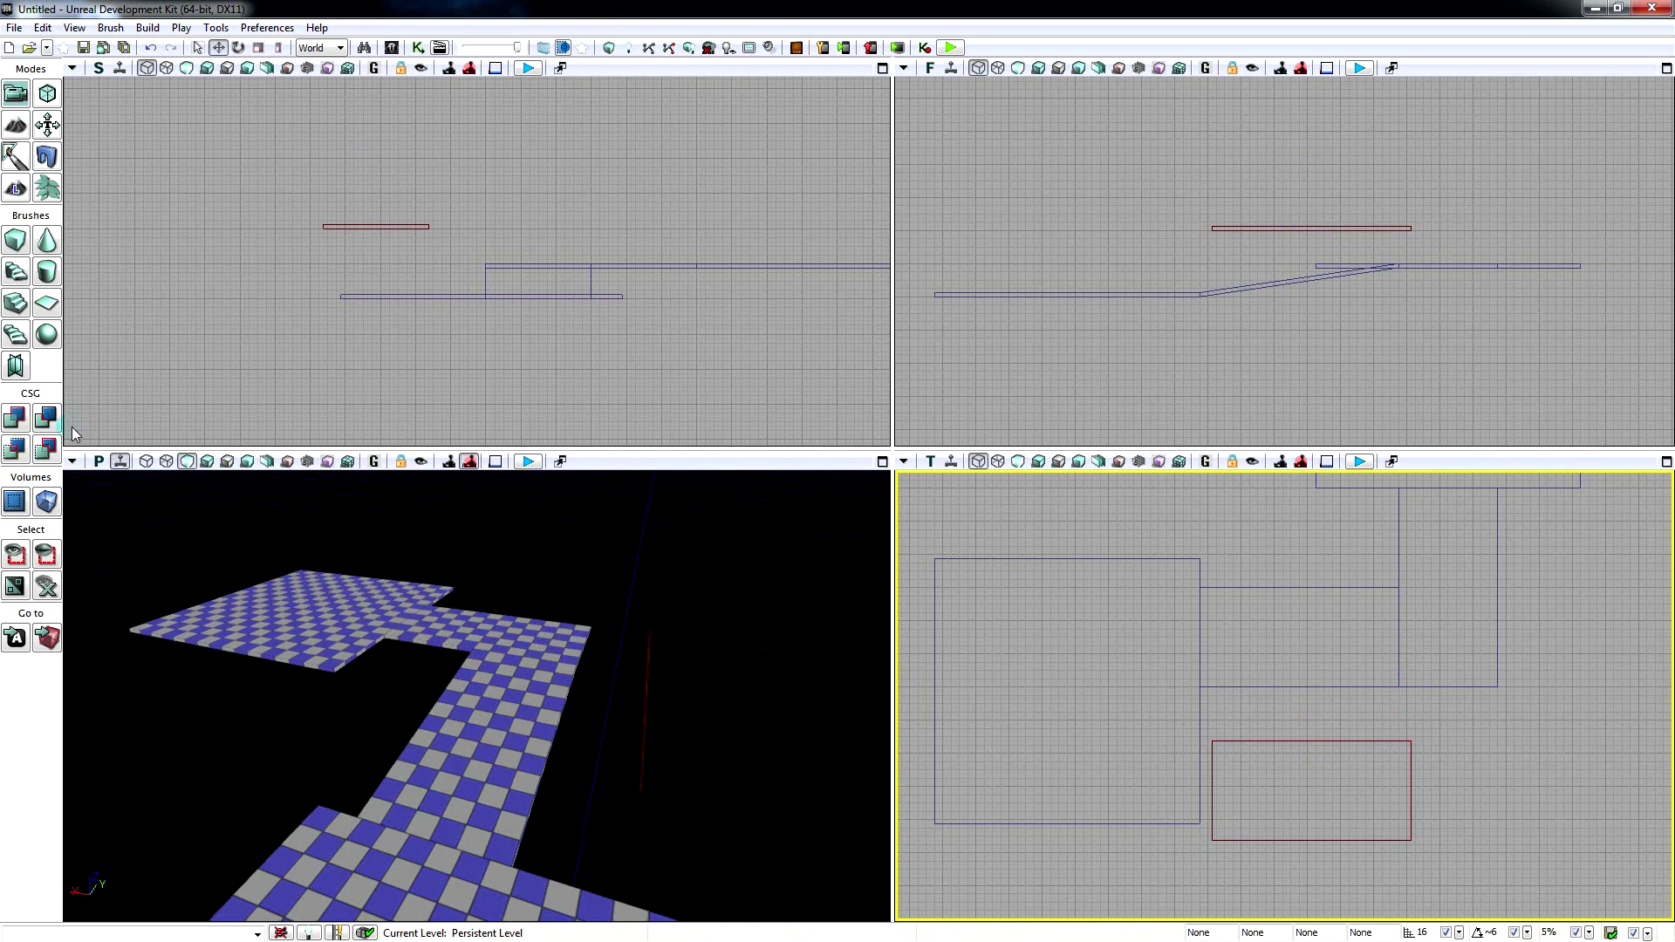
pyautogui.rightClick(18, 240)
pyautogui.click(690, 311)
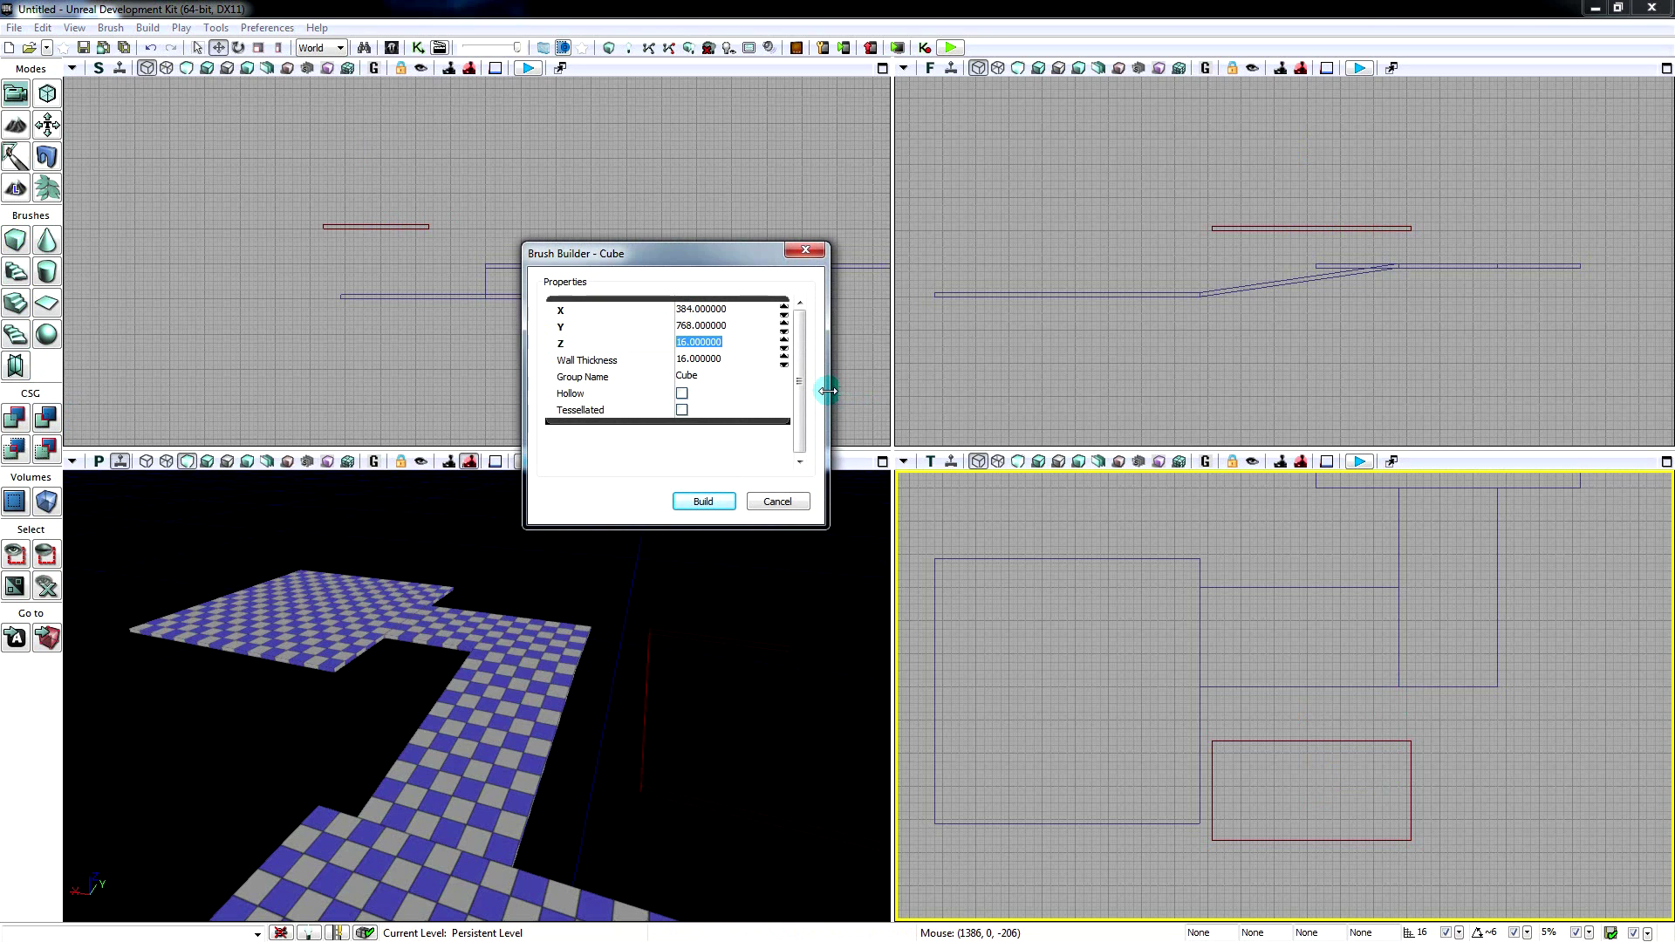
pyautogui.write('384')
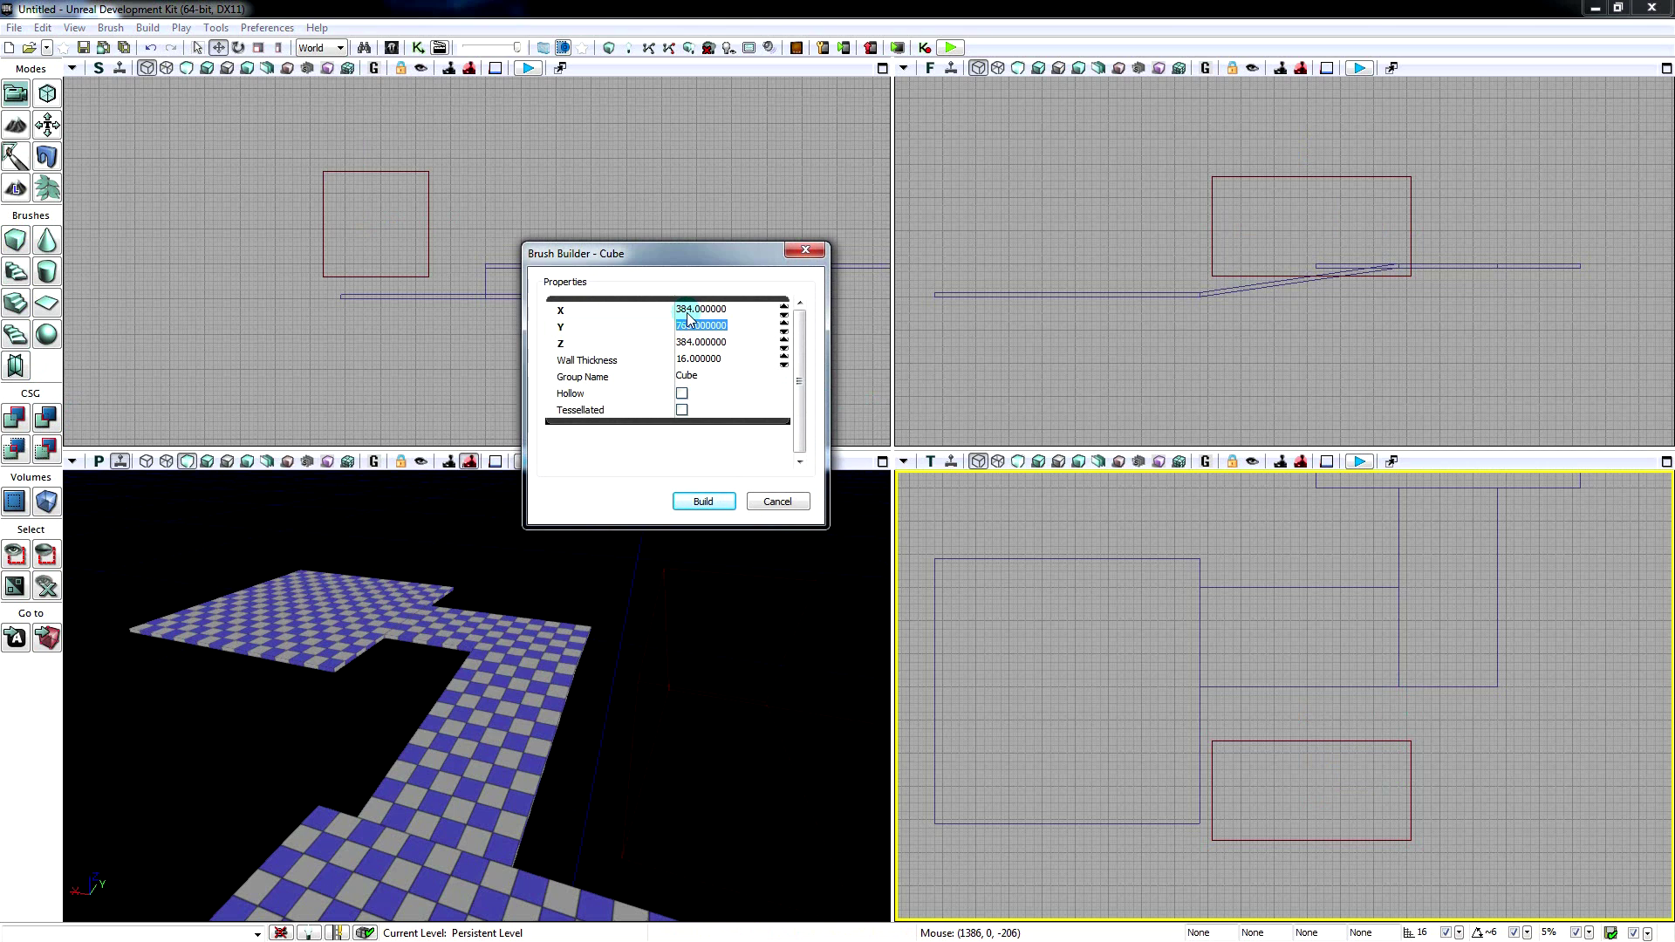
# - Try a wall-shaped cube builder brush with X 768 and Y 16
pyautogui.click(688, 312)
pyautogui.write('768')
pyautogui.click(691, 326)
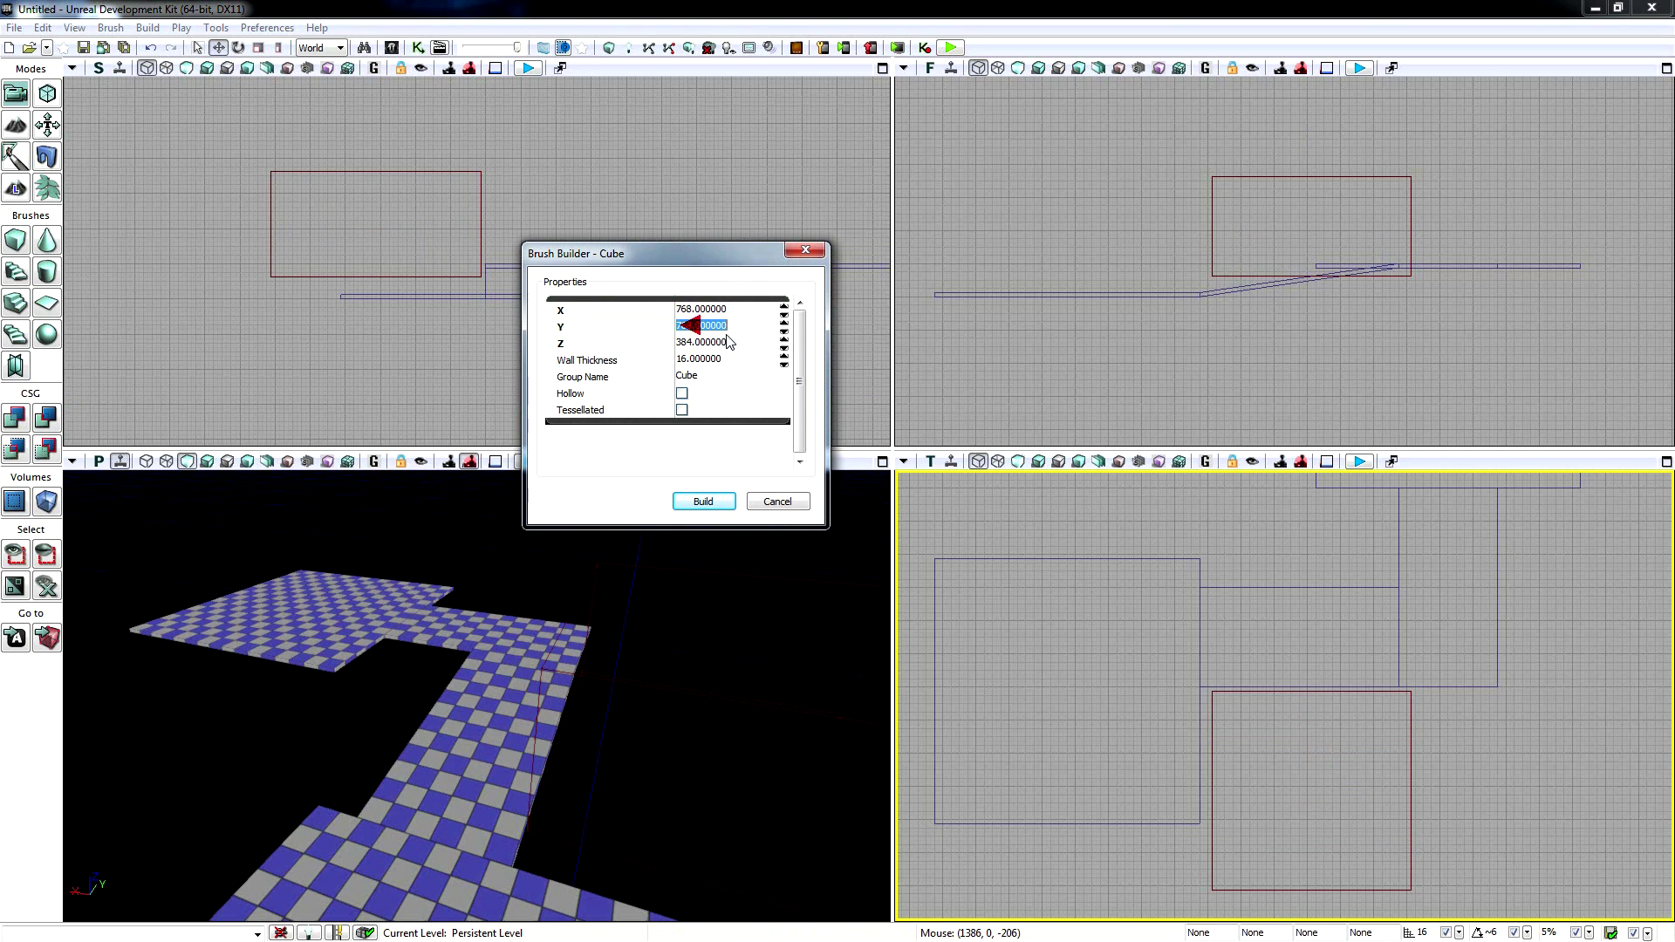
pyautogui.click(724, 344)
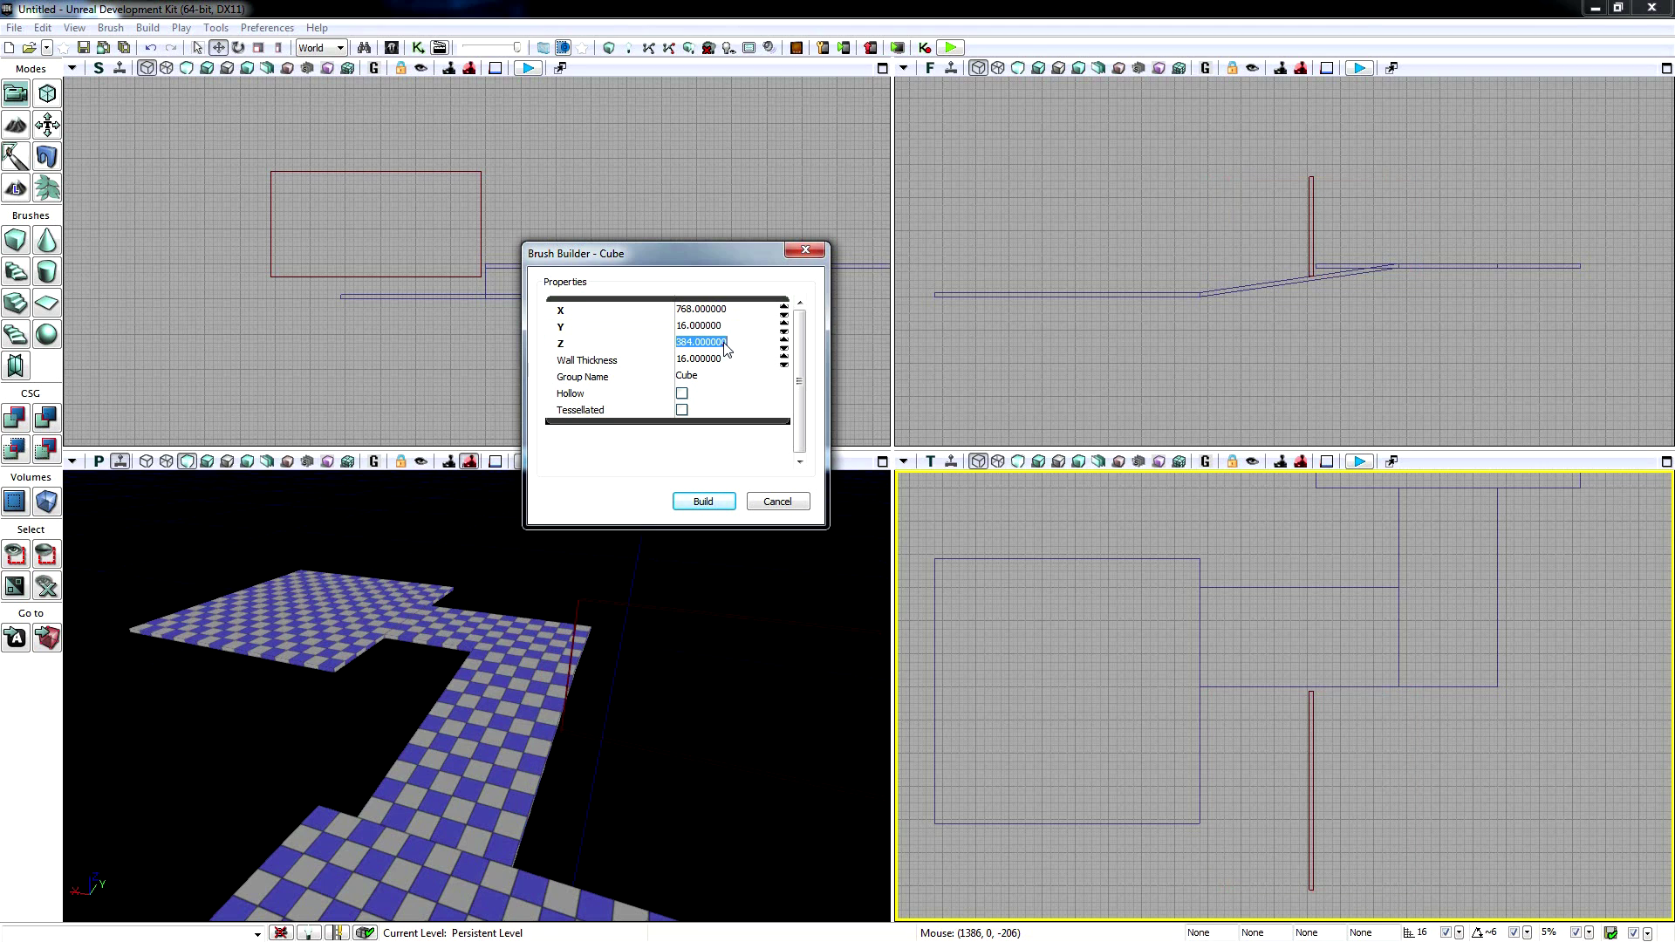
# - Set the cube builder brush to X 16 and Y 768 so the wall runs along the ramp
pyautogui.click(687, 312)
pyautogui.write('16')
pyautogui.click(691, 327)
pyautogui.click(695, 344)
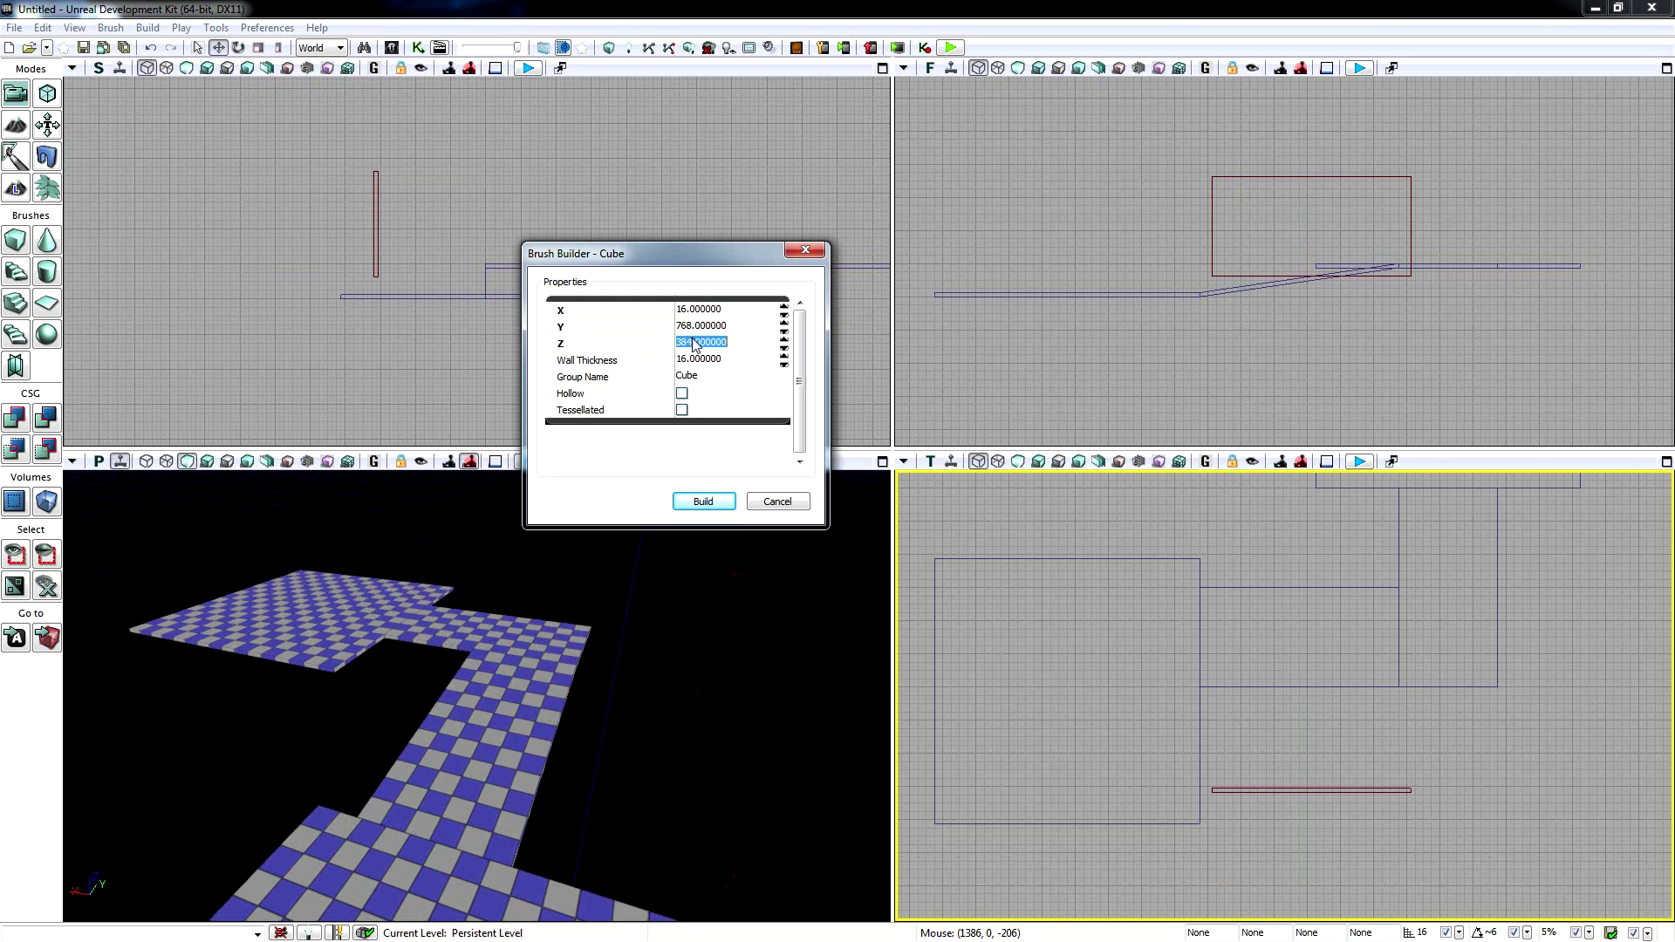
pyautogui.click(804, 254)
# - Move the wall builder brush in positive X to the ramp's open side edge and nudge it in negative Y
pyautogui.moveTo(637, 646); pyautogui.dragTo(471, 615, button='right')
pyautogui.moveTo(736, 717)
pyautogui.mouseDown()
pyautogui.moveTo(666, 624)
pyautogui.moveTo(628, 620)
pyautogui.mouseUp()
pyautogui.click(625, 648)
pyautogui.moveTo(455, 693); pyautogui.dragTo(445, 660, button='right')
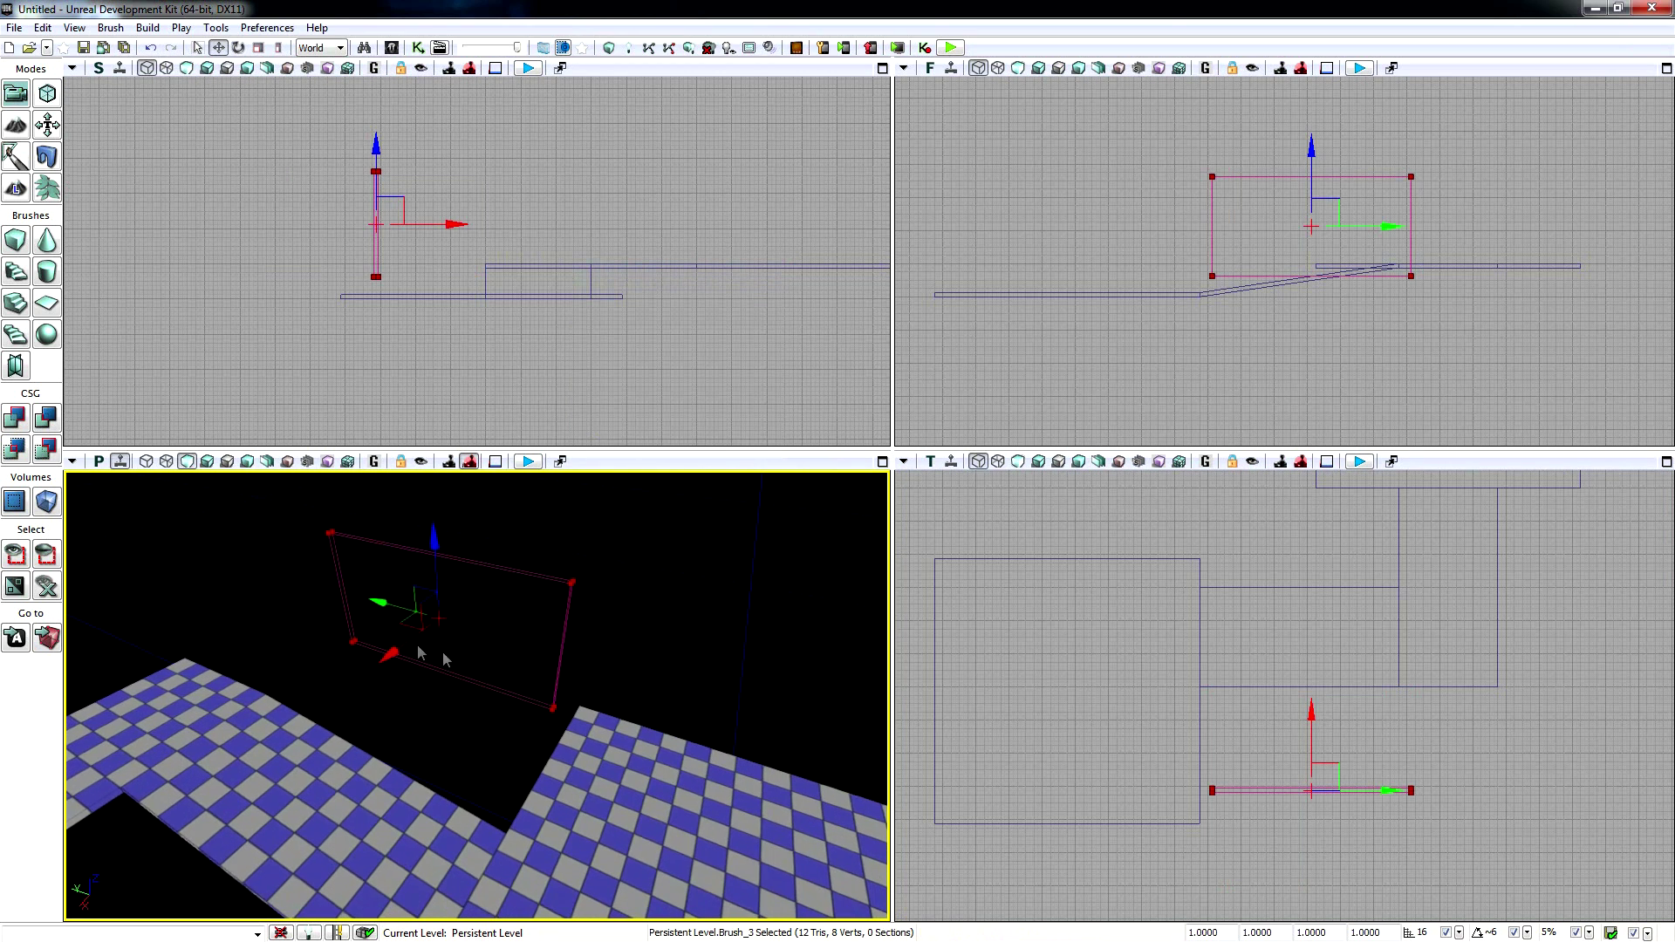
pyautogui.moveTo(393, 663); pyautogui.dragTo(270, 738)
pyautogui.moveTo(561, 720); pyautogui.dragTo(532, 714, button='right')
pyautogui.moveTo(406, 632); pyautogui.dragTo(420, 646)
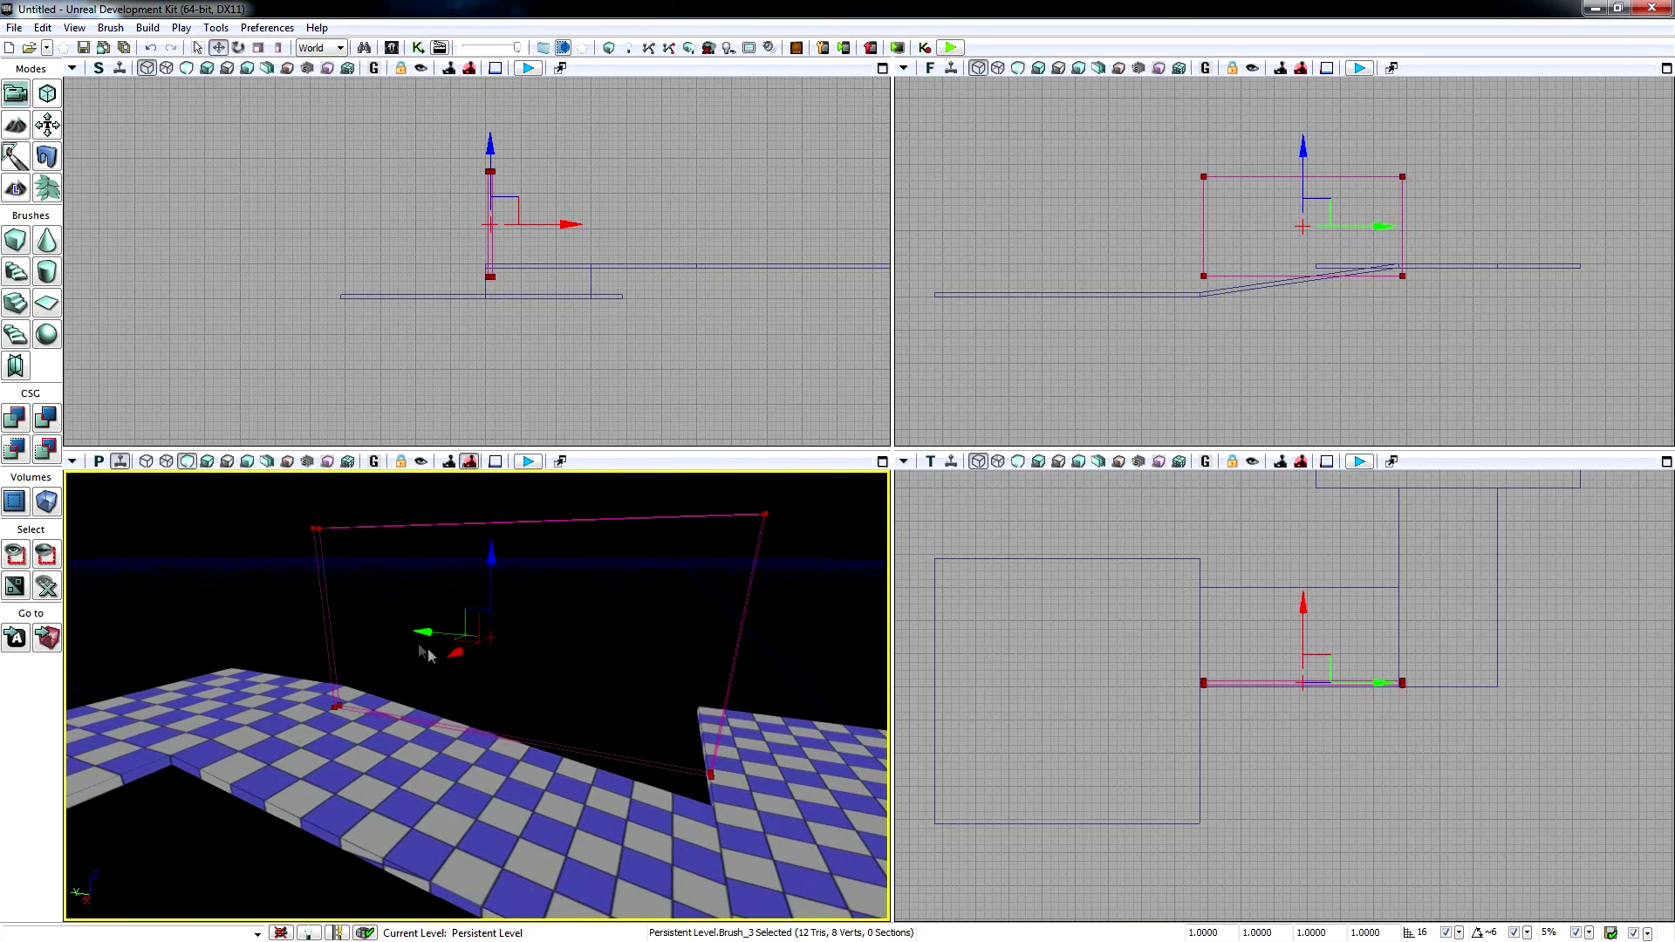
# - Lower the wall brush toward the ramp, adjust it along Y, and place its pivot on a bottom corner vertex
pyautogui.moveTo(492, 568); pyautogui.dragTo(497, 600)
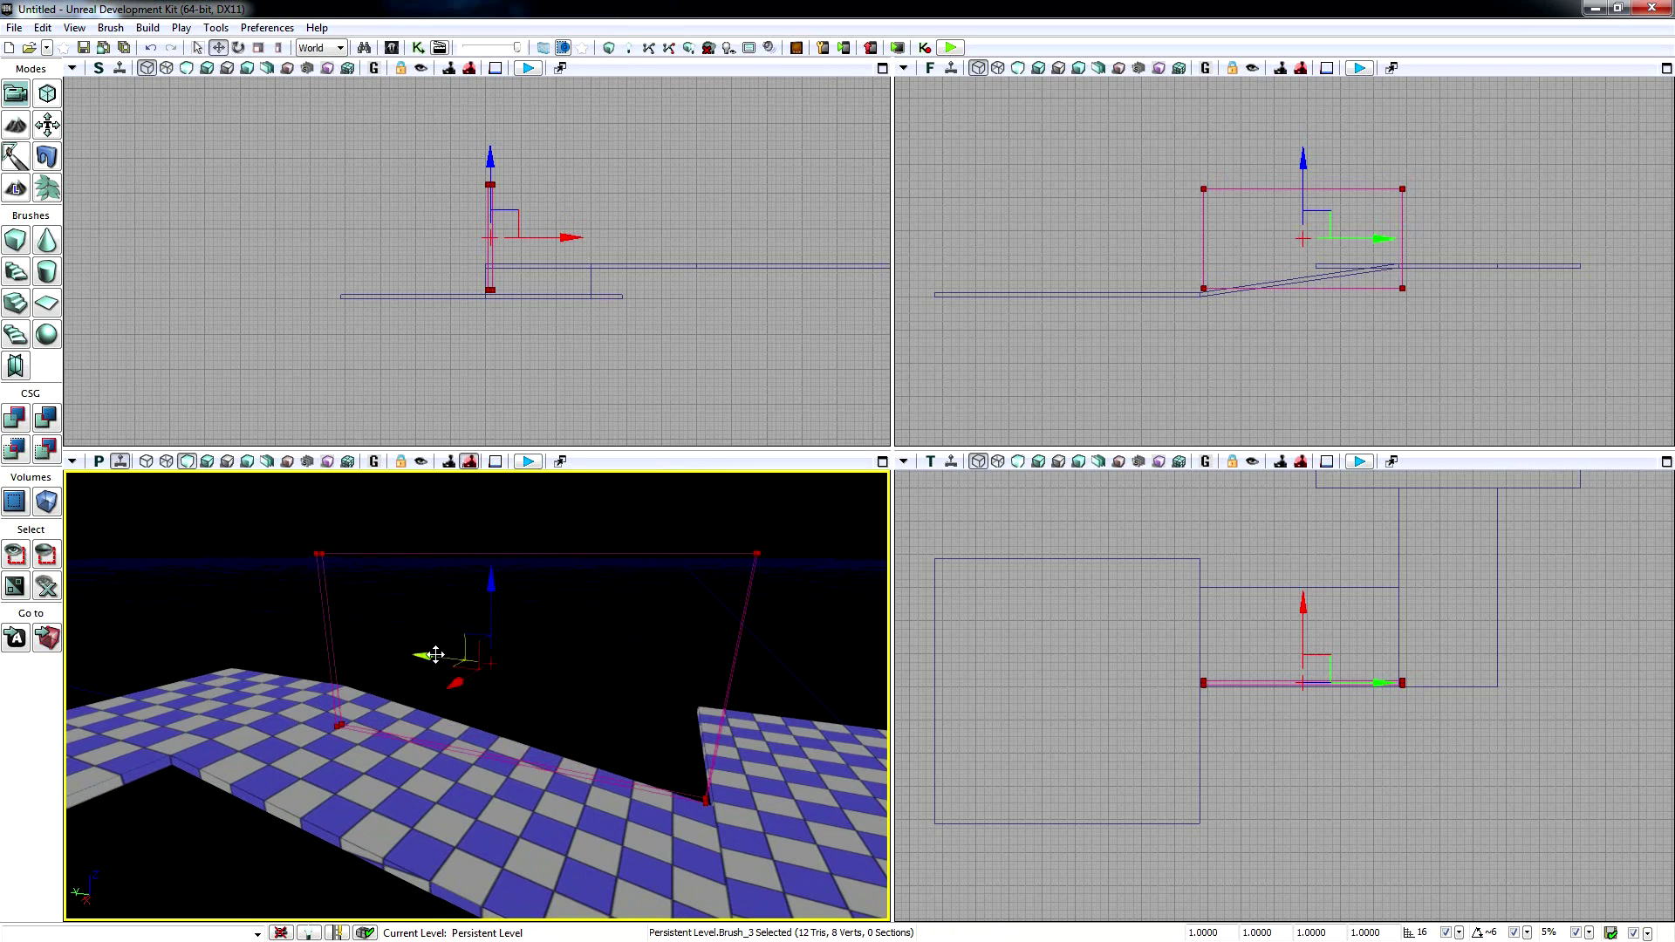
pyautogui.moveTo(428, 652); pyautogui.dragTo(433, 658)
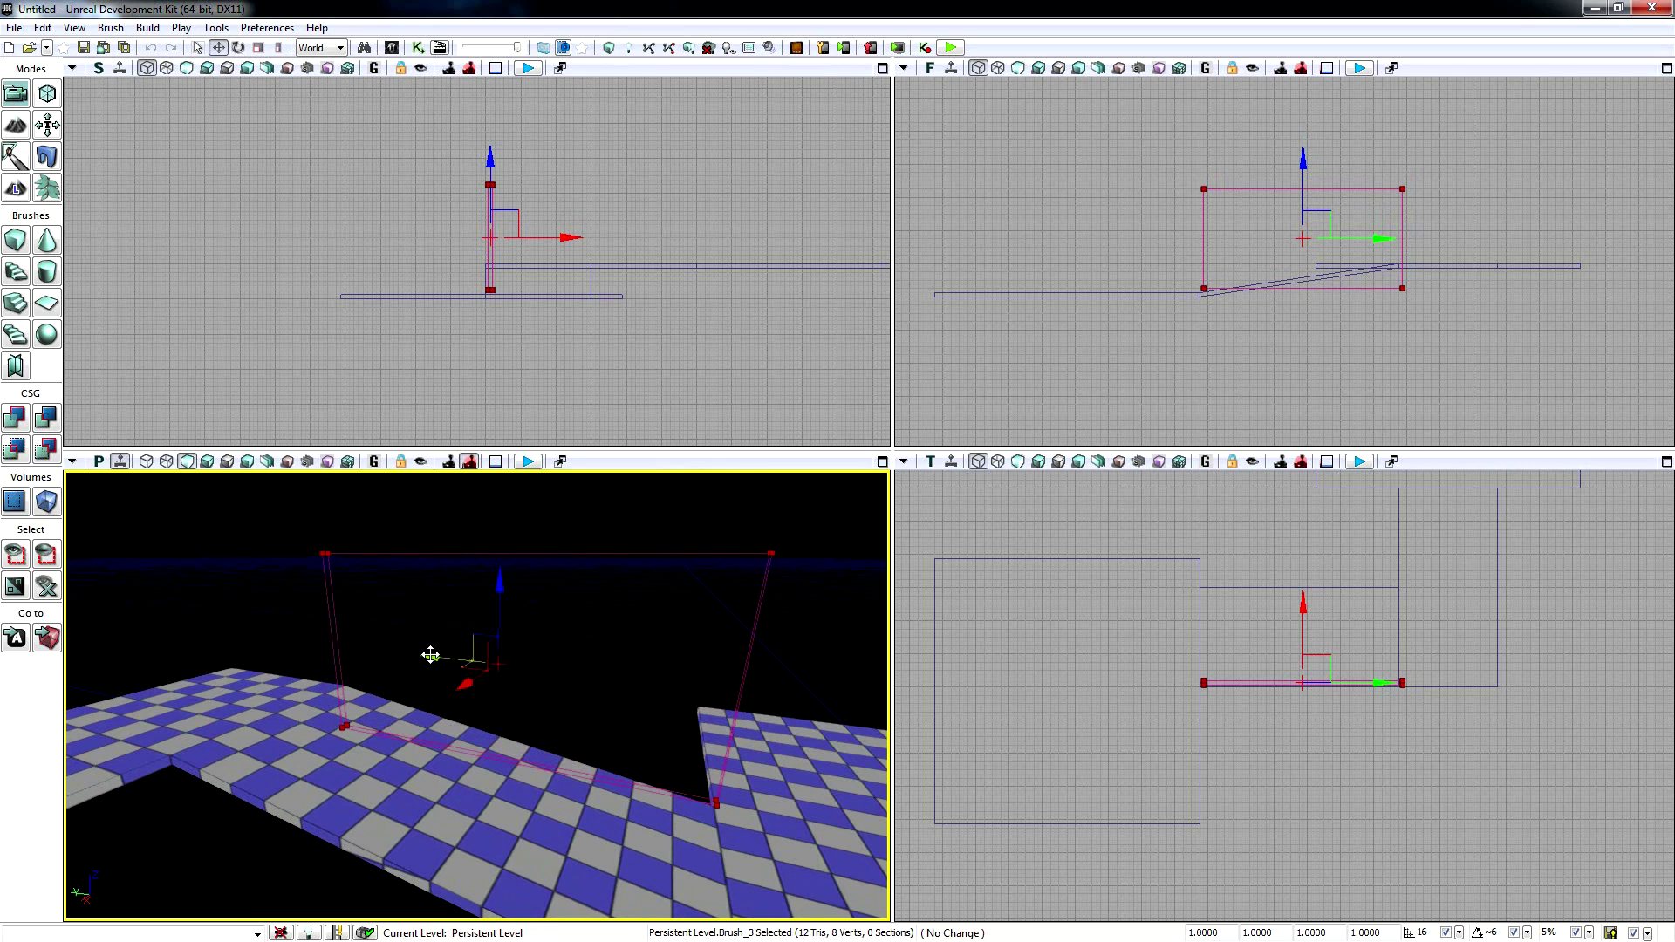
pyautogui.moveTo(707, 790)
pyautogui.mouseDown()
pyautogui.moveTo(702, 773)
pyautogui.moveTo(568, 770)
pyautogui.mouseUp()
pyautogui.click(566, 766)
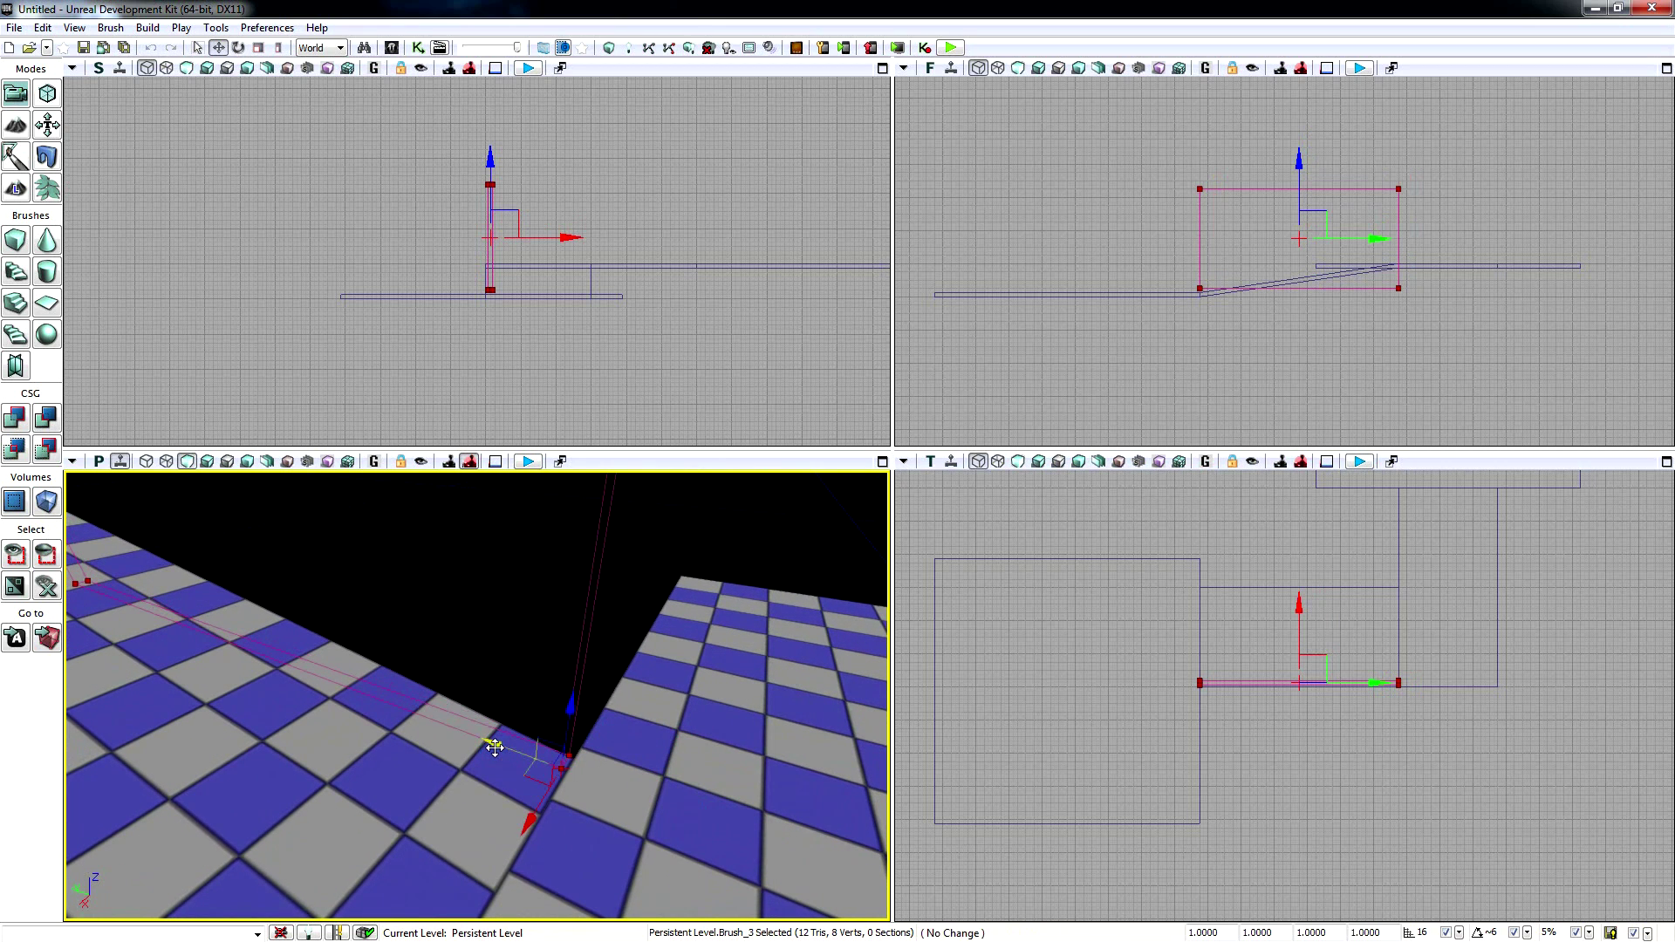
pyautogui.moveTo(501, 748); pyautogui.dragTo(501, 748, button='right')
pyautogui.moveTo(373, 703); pyautogui.dragTo(372, 702, button='right')
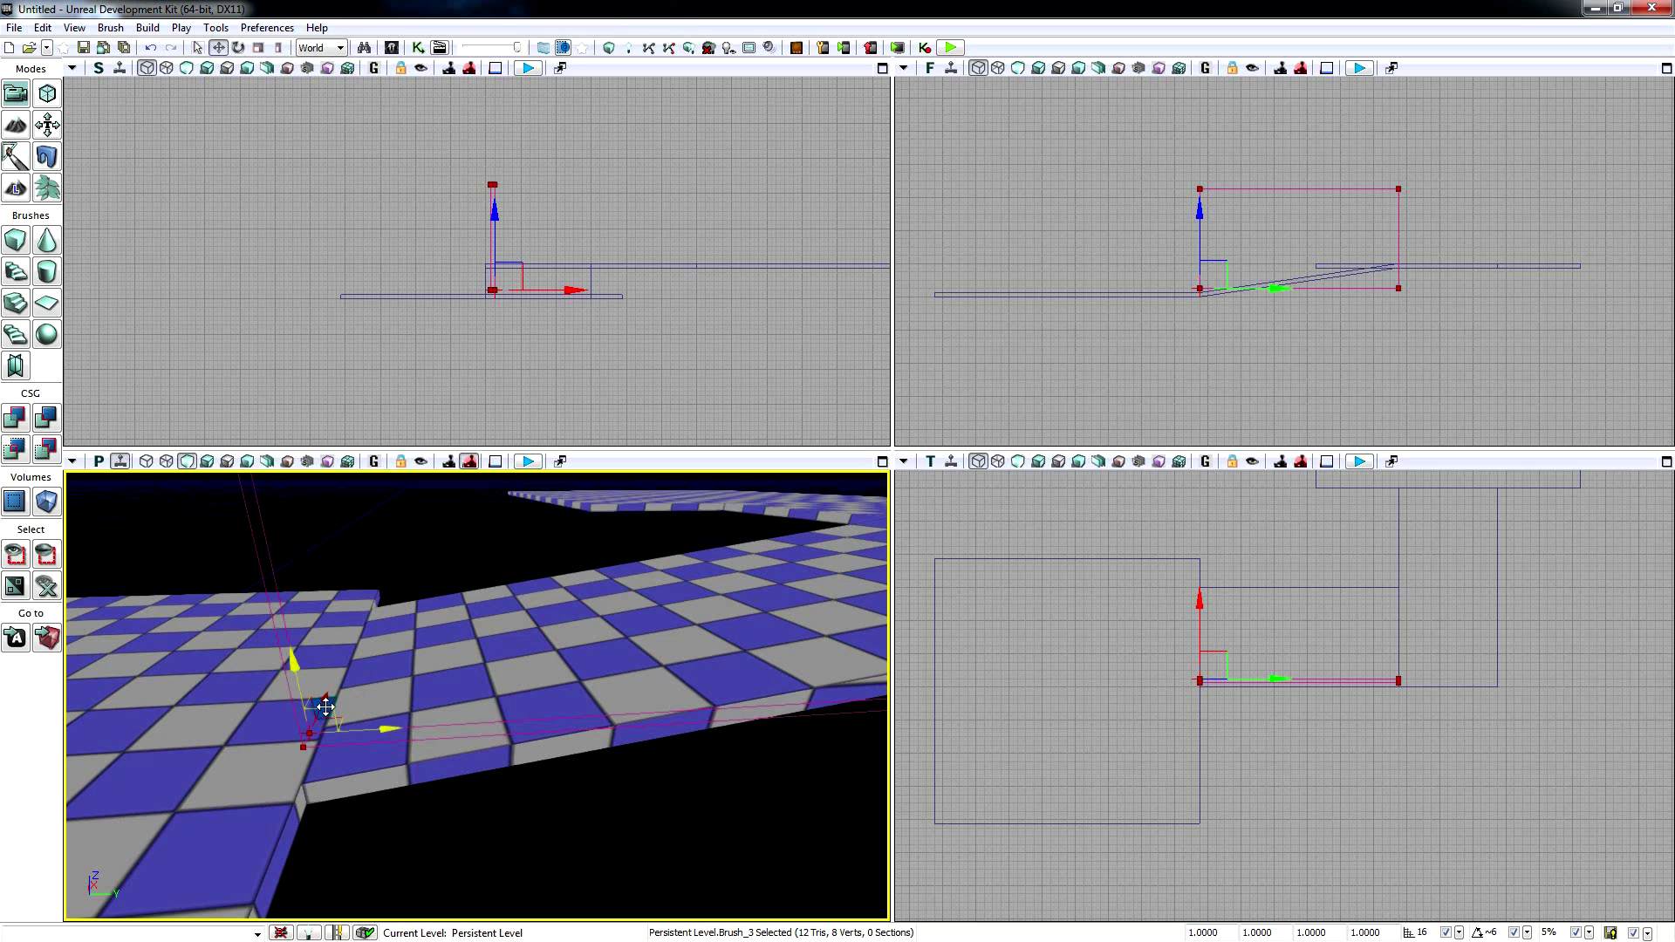
# - Move the wall brush just outside the ramp, lower it 32 units, and align its end with the large slab's edge
pyautogui.moveTo(321, 716)
pyautogui.mouseDown()
pyautogui.moveTo(310, 751)
pyautogui.moveTo(342, 810)
pyautogui.moveTo(372, 801)
pyautogui.mouseUp()
pyautogui.moveTo(385, 841); pyautogui.dragTo(383, 840, button='right')
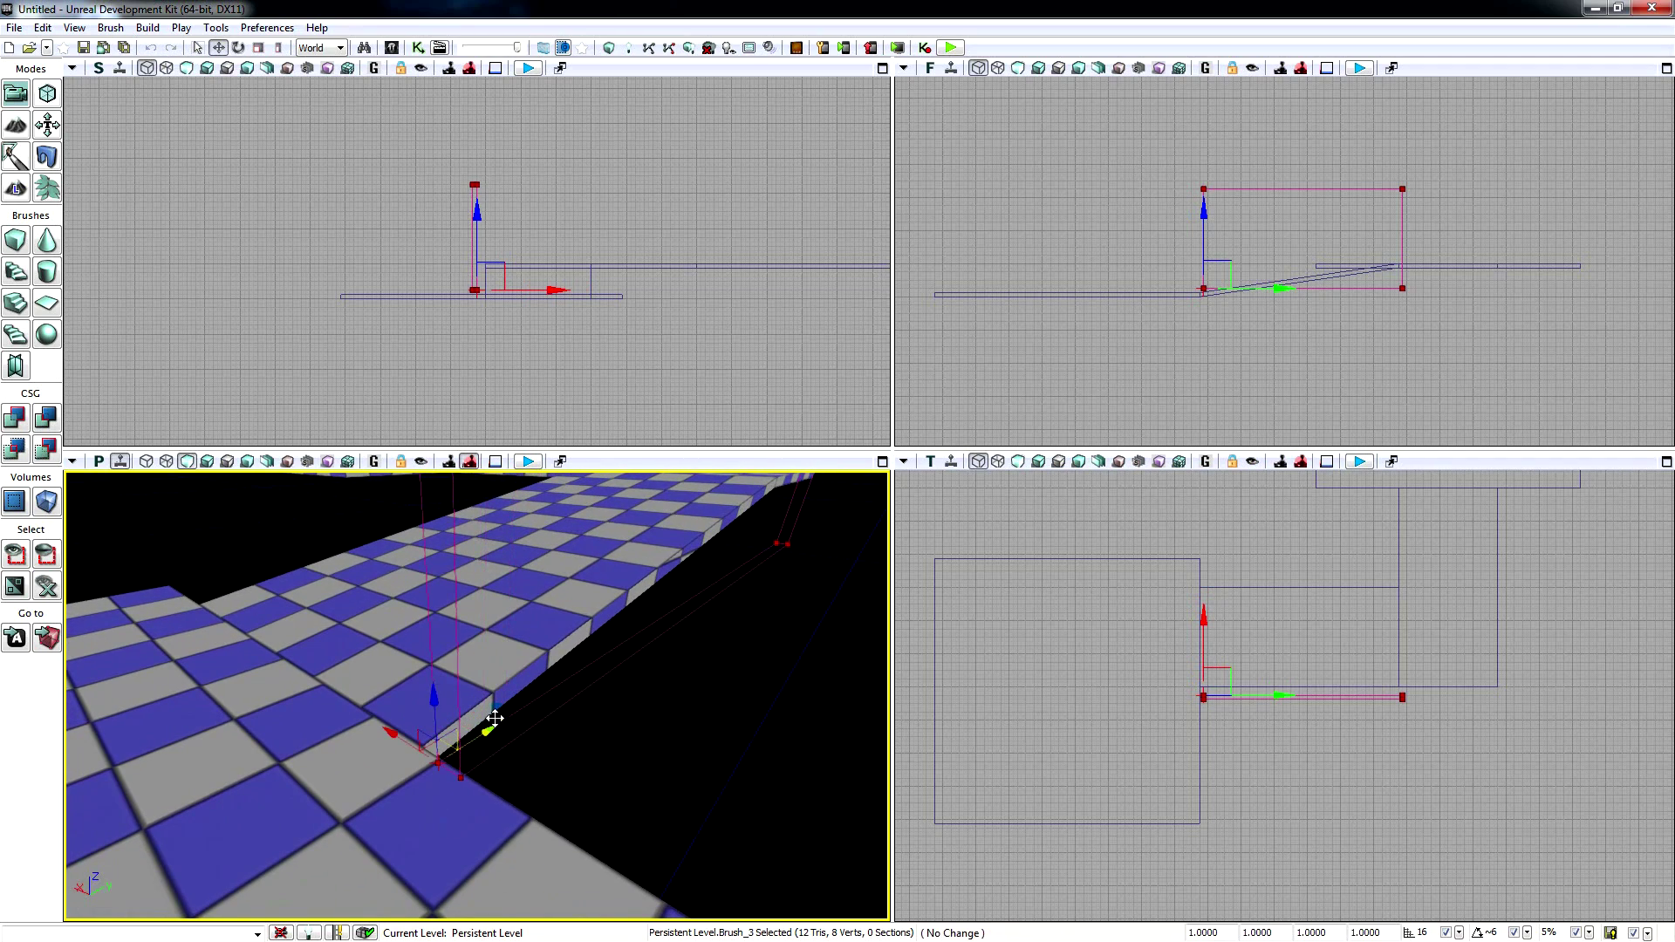
pyautogui.moveTo(495, 717); pyautogui.dragTo(485, 724)
pyautogui.moveTo(485, 724); pyautogui.dragTo(485, 725, button='right')
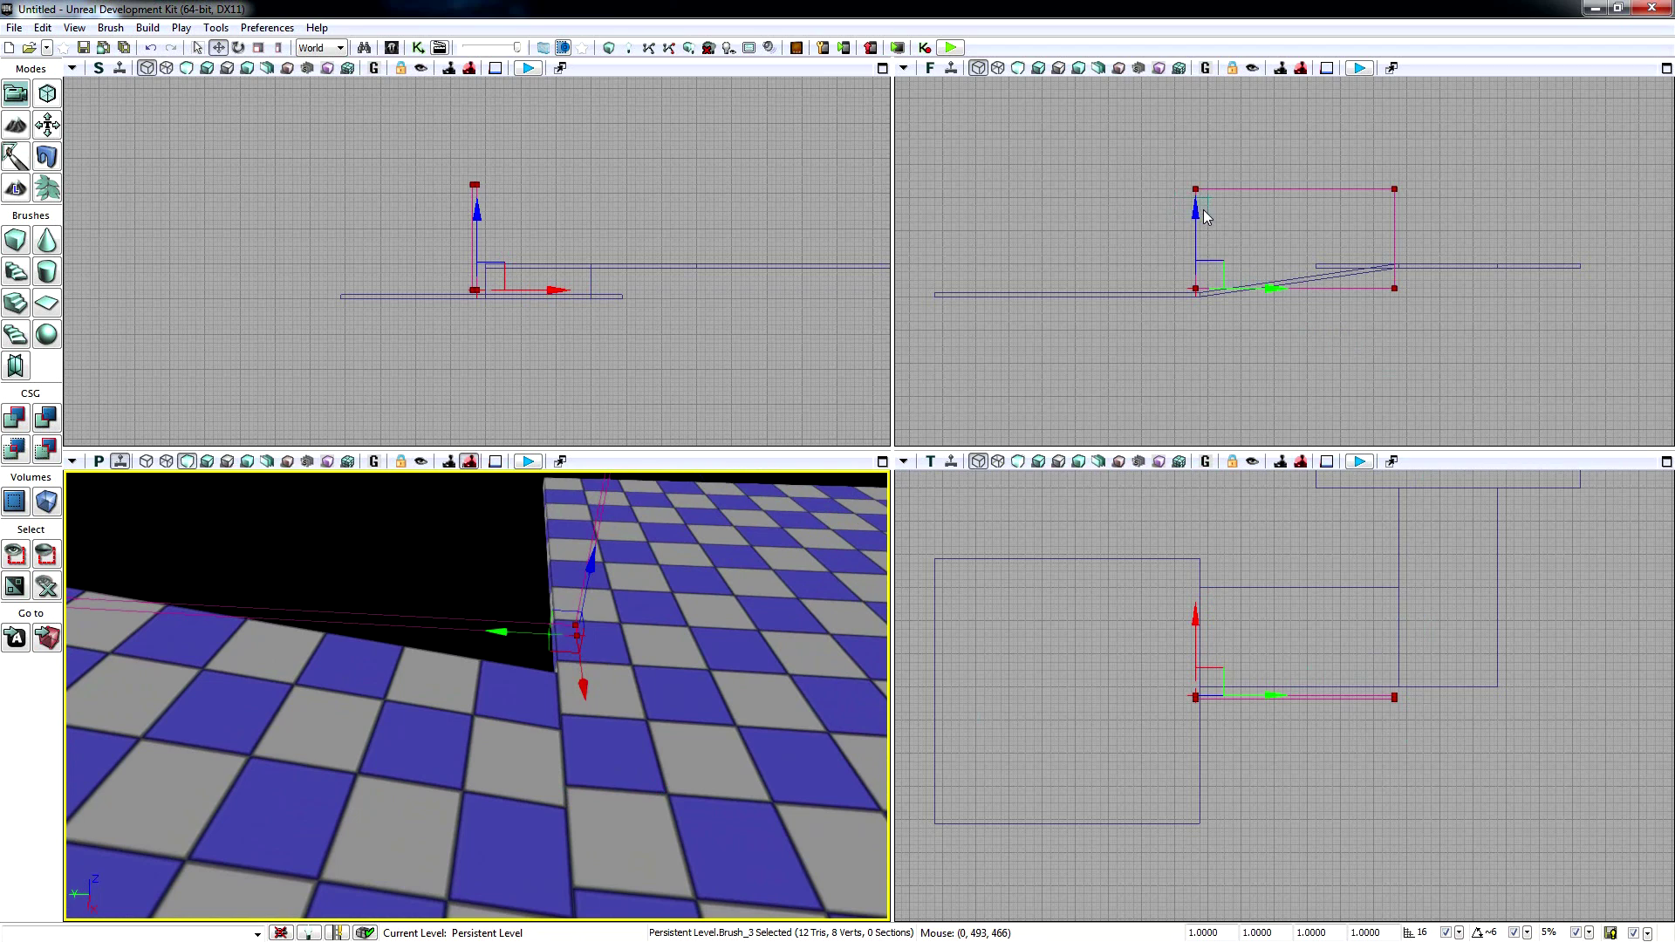
pyautogui.moveTo(1197, 212); pyautogui.dragTo(1201, 218)
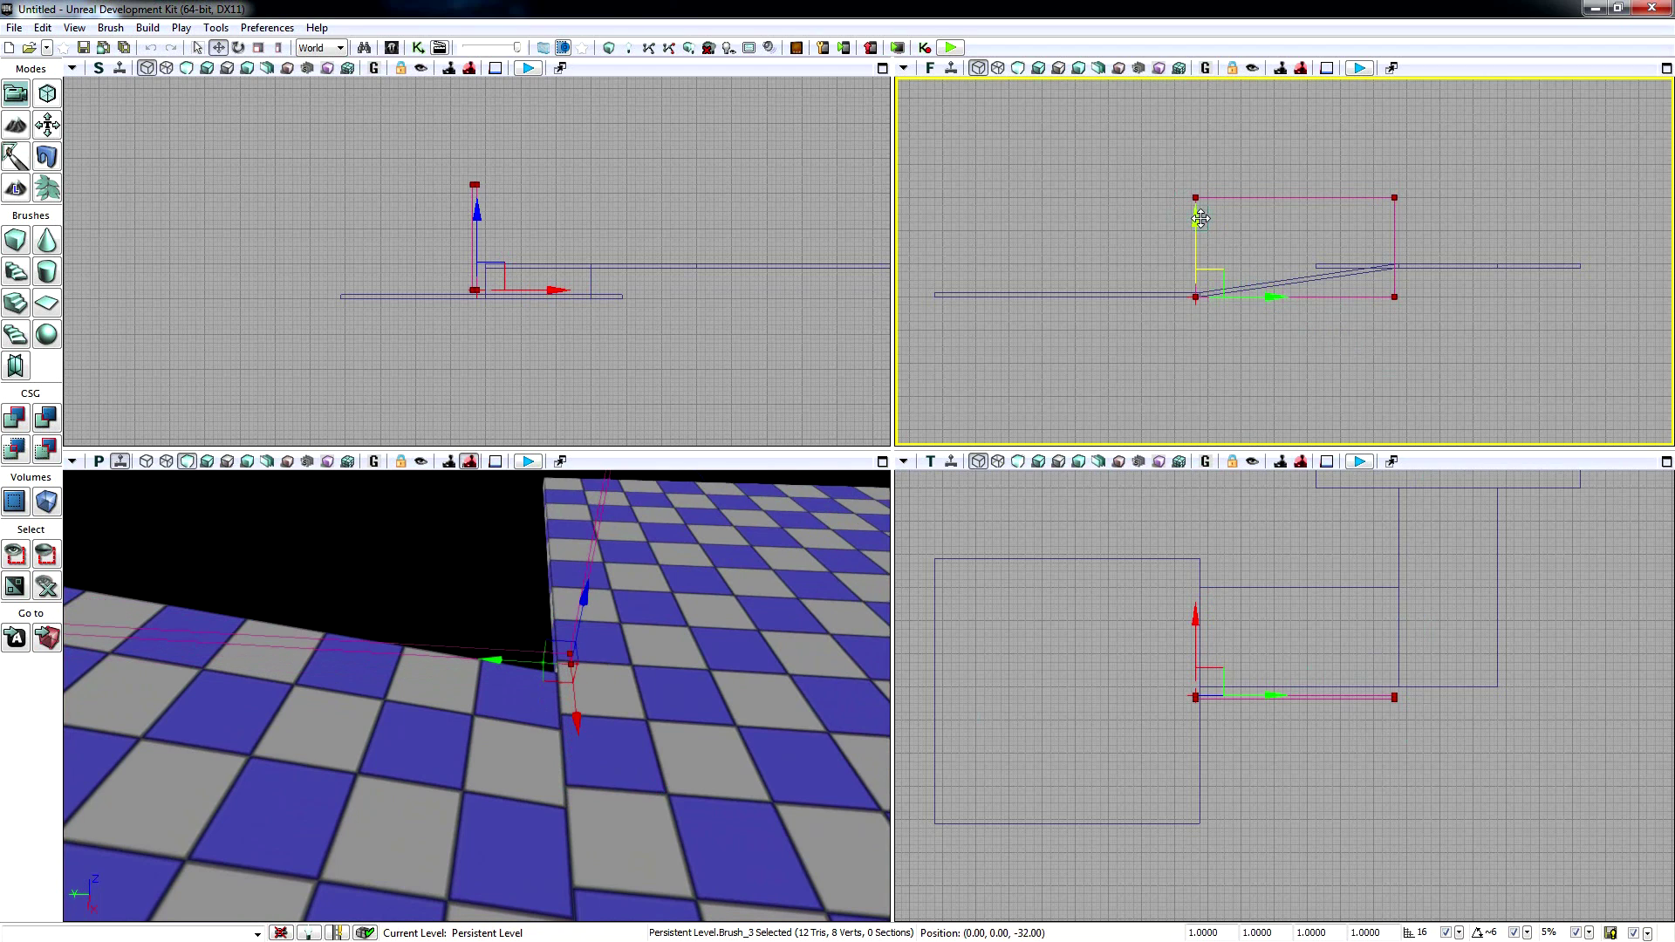
pyautogui.moveTo(1261, 298); pyautogui.dragTo(1265, 299)
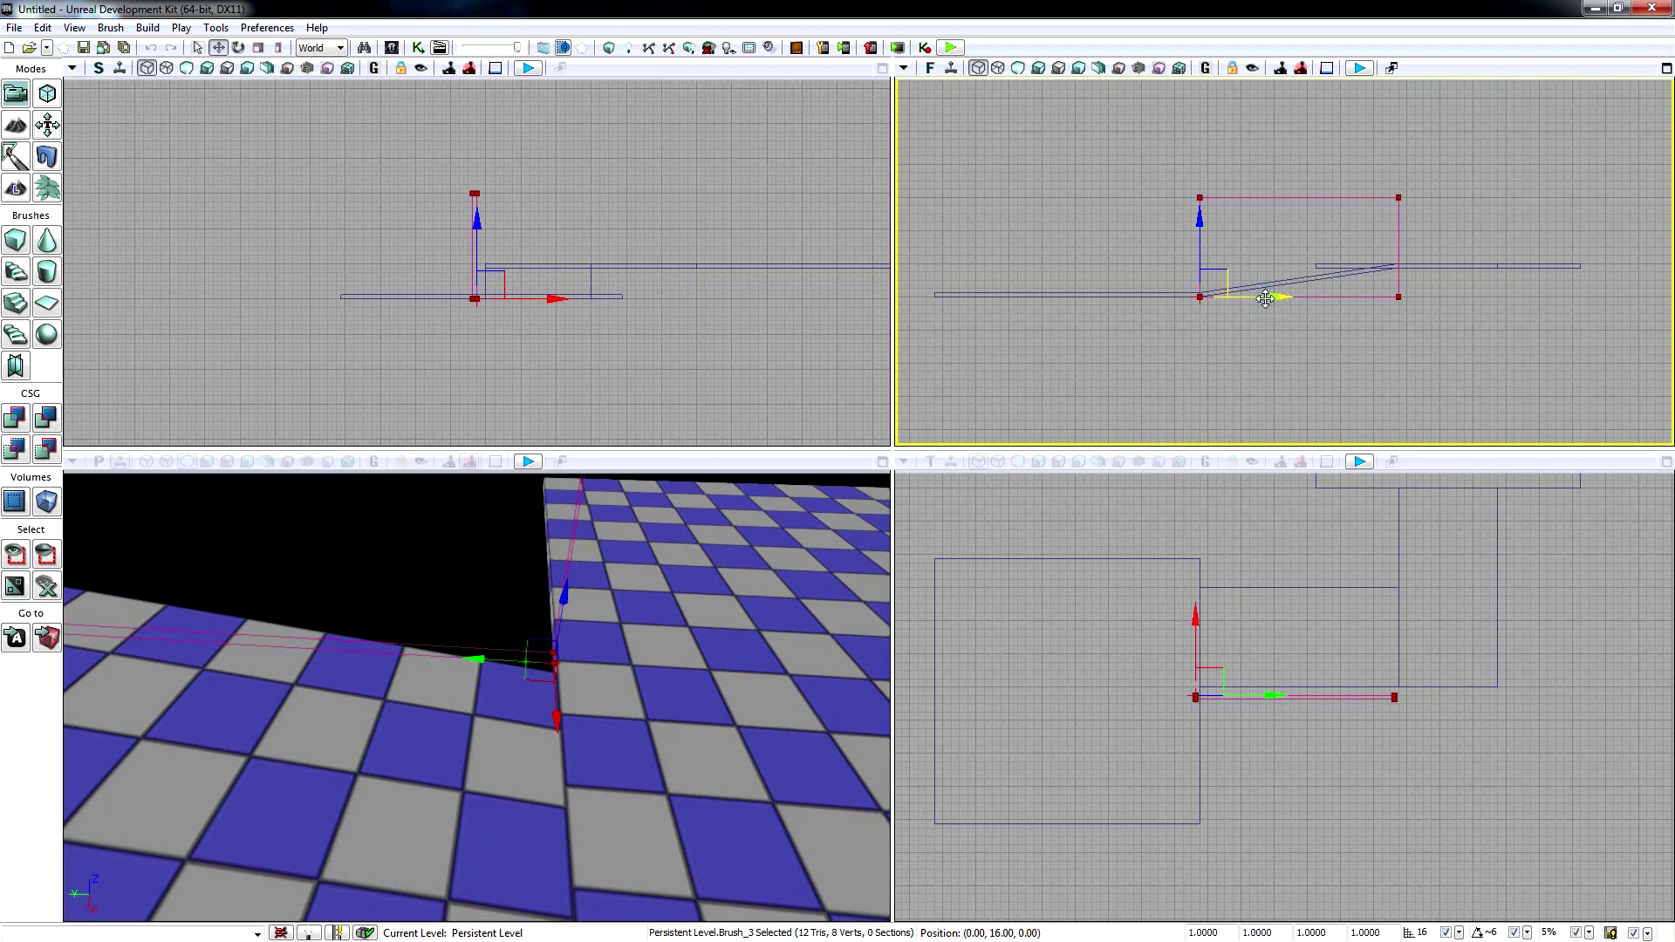
# - Shift the wall brush in positive X against the ramp's side edge, and display the perspective view in wireframe
pyautogui.moveTo(711, 510); pyautogui.dragTo(578, 515, button='right')
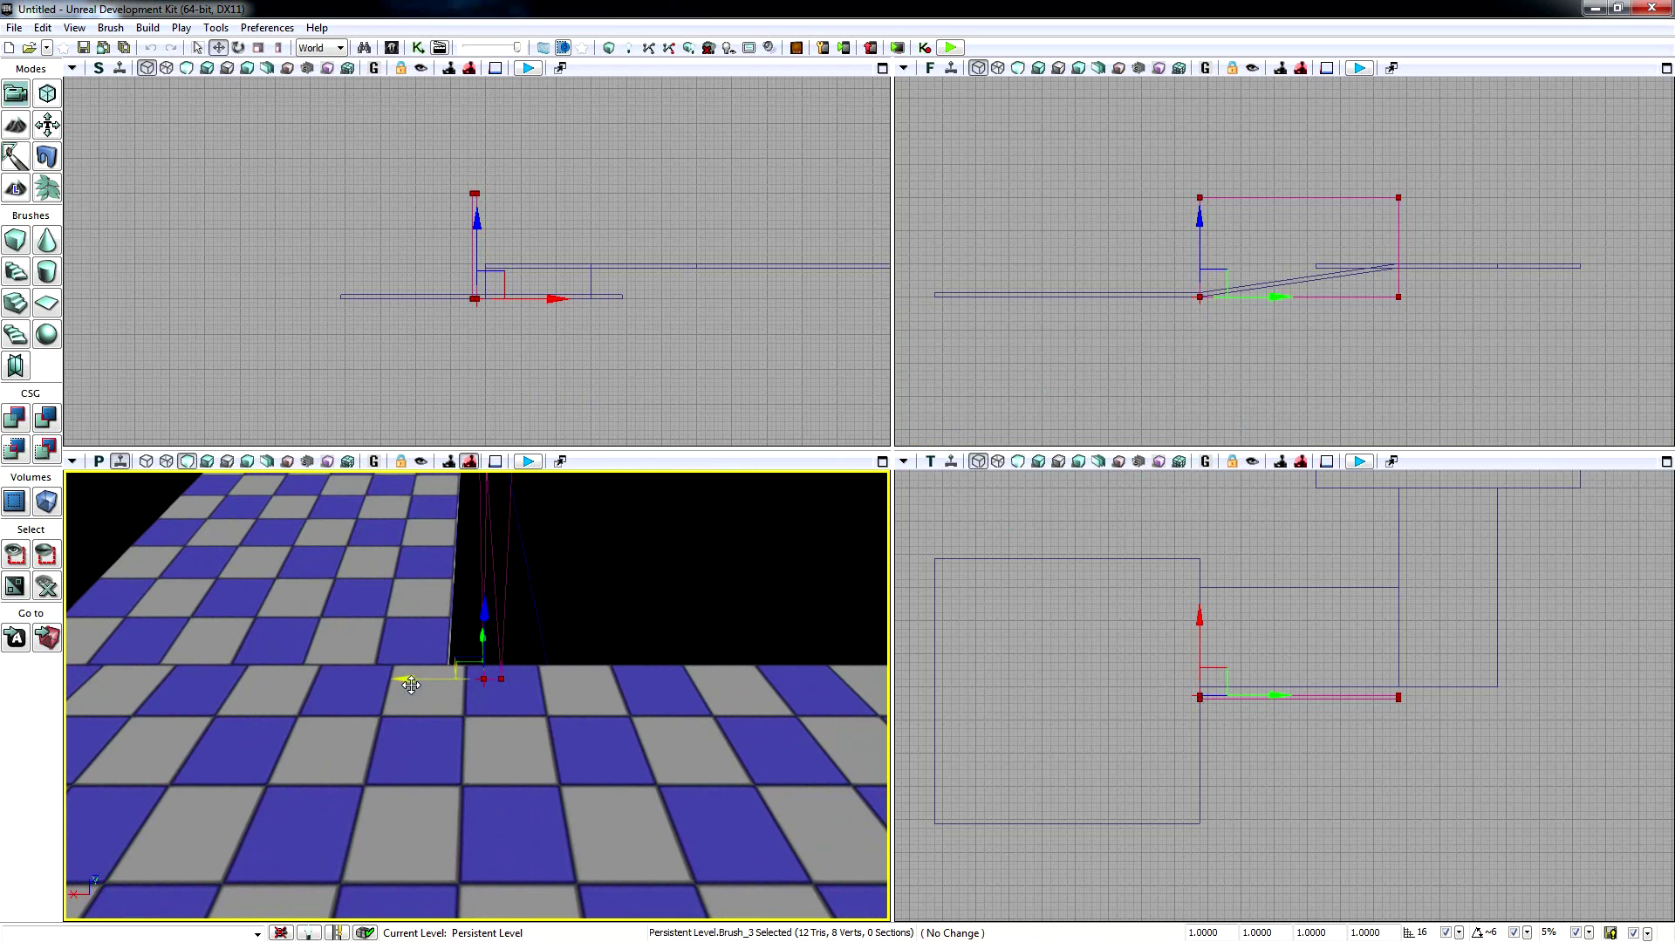
pyautogui.moveTo(407, 683); pyautogui.dragTo(383, 683)
pyautogui.moveTo(384, 684)
pyautogui.mouseDown(button='right')
pyautogui.moveTo(409, 648)
pyautogui.moveTo(375, 647)
pyautogui.moveTo(373, 617)
pyautogui.moveTo(203, 632)
pyautogui.moveTo(266, 637)
pyautogui.moveTo(284, 742)
pyautogui.moveTo(336, 602)
pyautogui.moveTo(301, 676)
pyautogui.moveTo(253, 707)
pyautogui.moveTo(198, 695)
pyautogui.moveTo(224, 674)
pyautogui.moveTo(228, 689)
pyautogui.mouseUp(button='right')
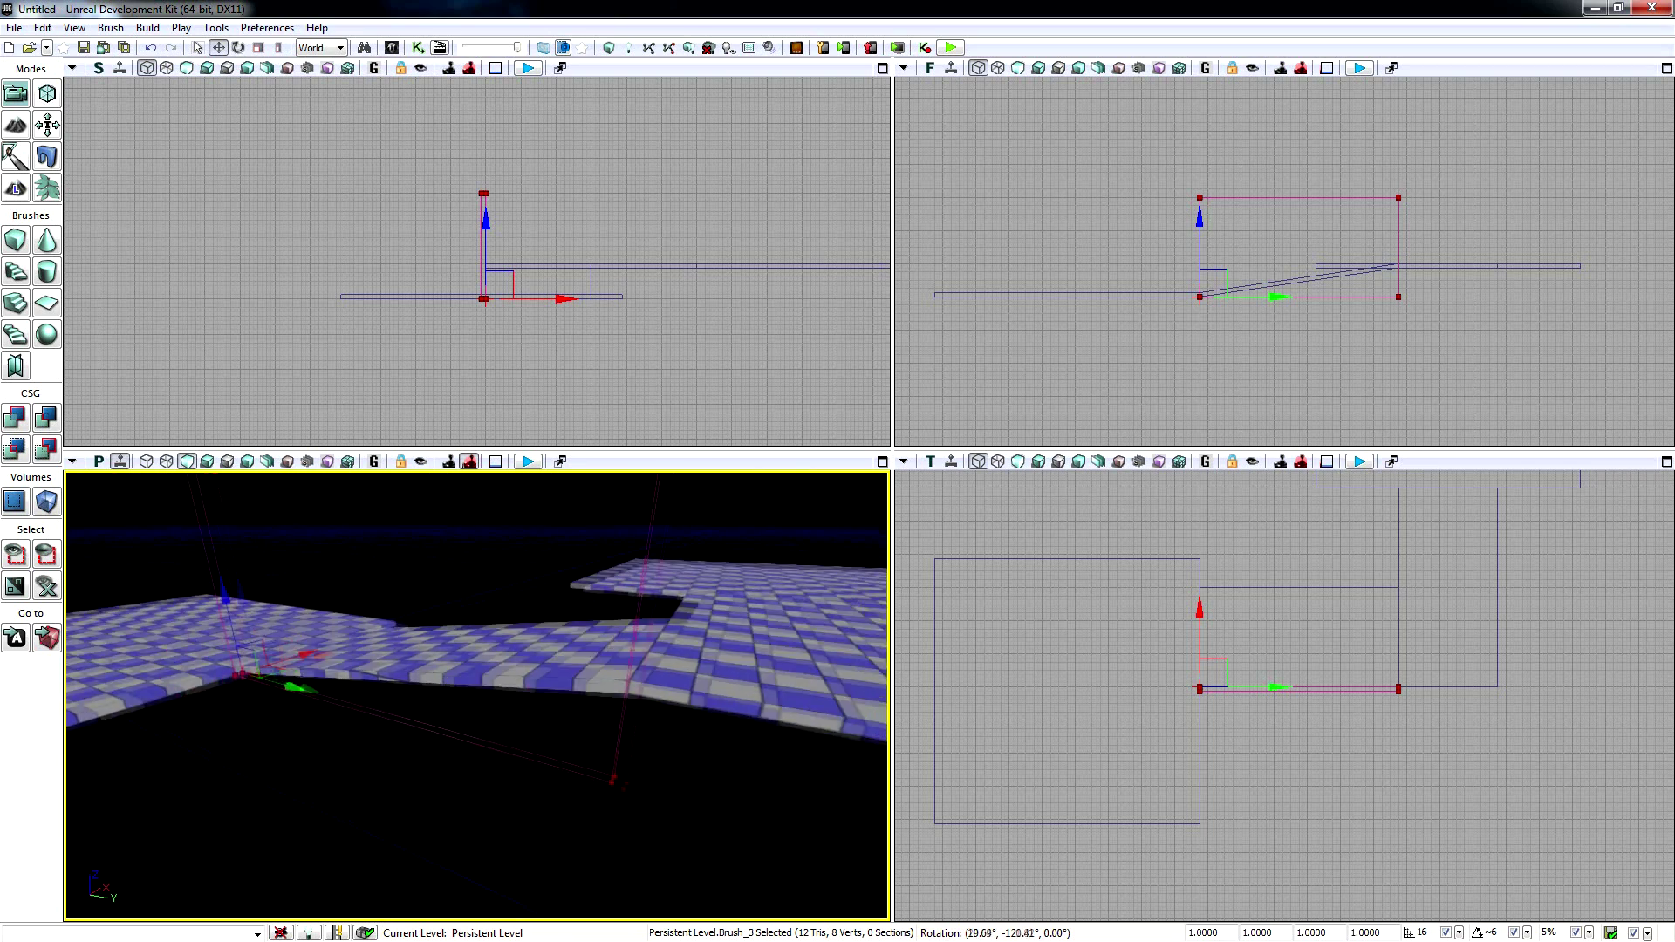
pyautogui.moveTo(229, 689); pyautogui.dragTo(220, 687, button='right')
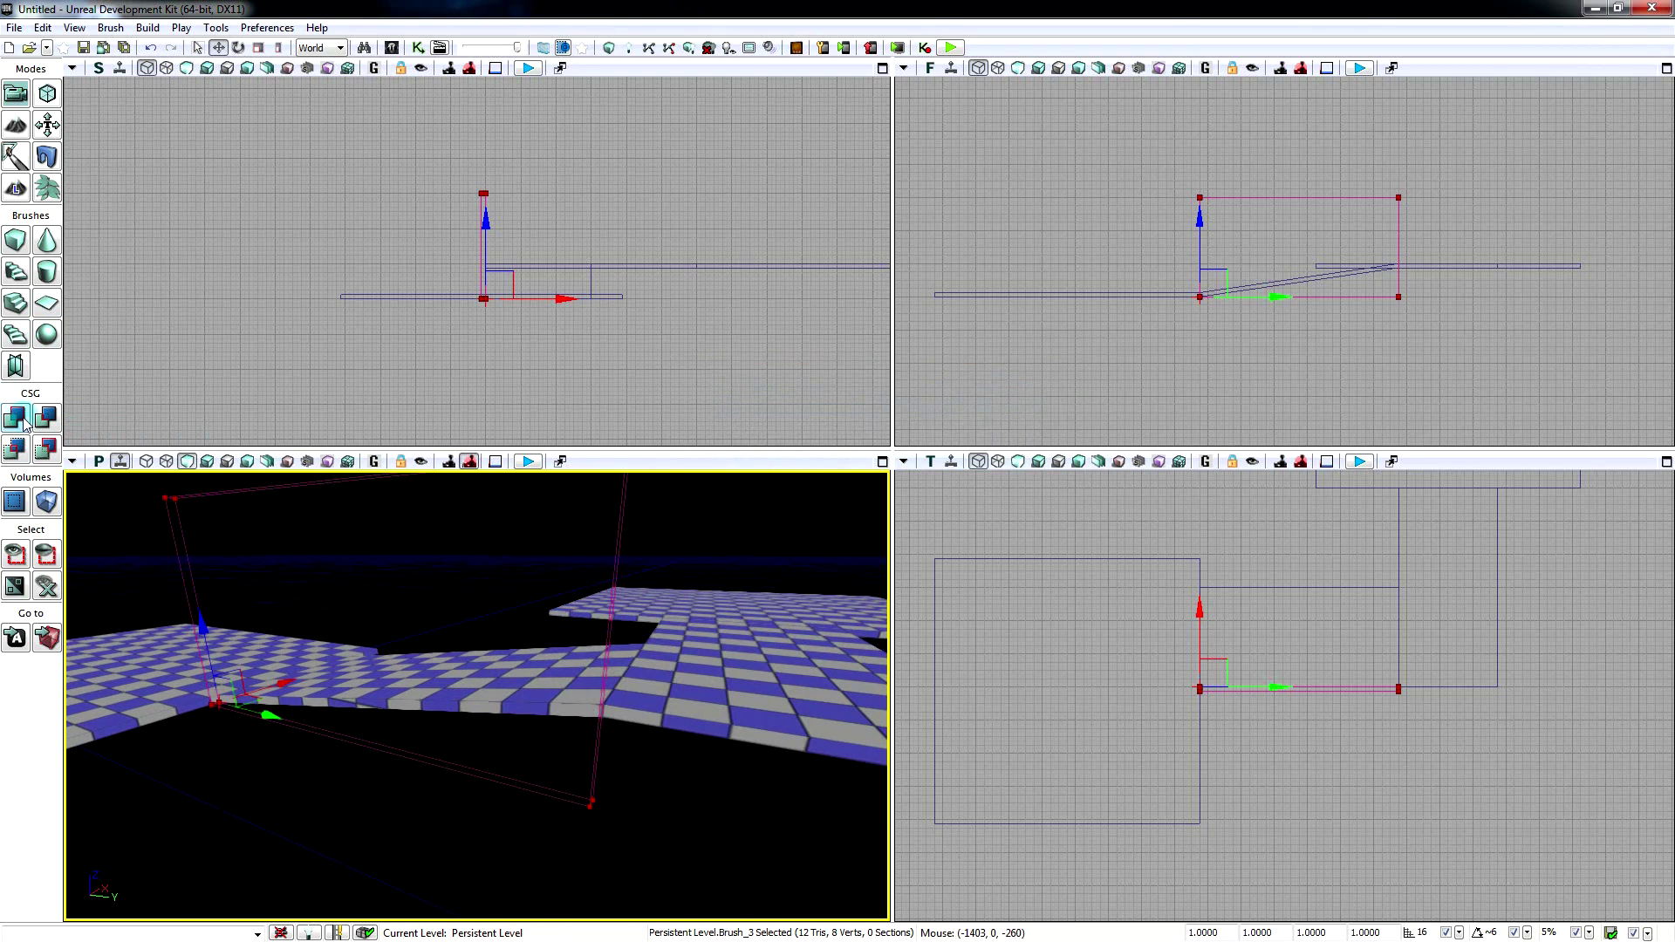
pyautogui.click(166, 461)
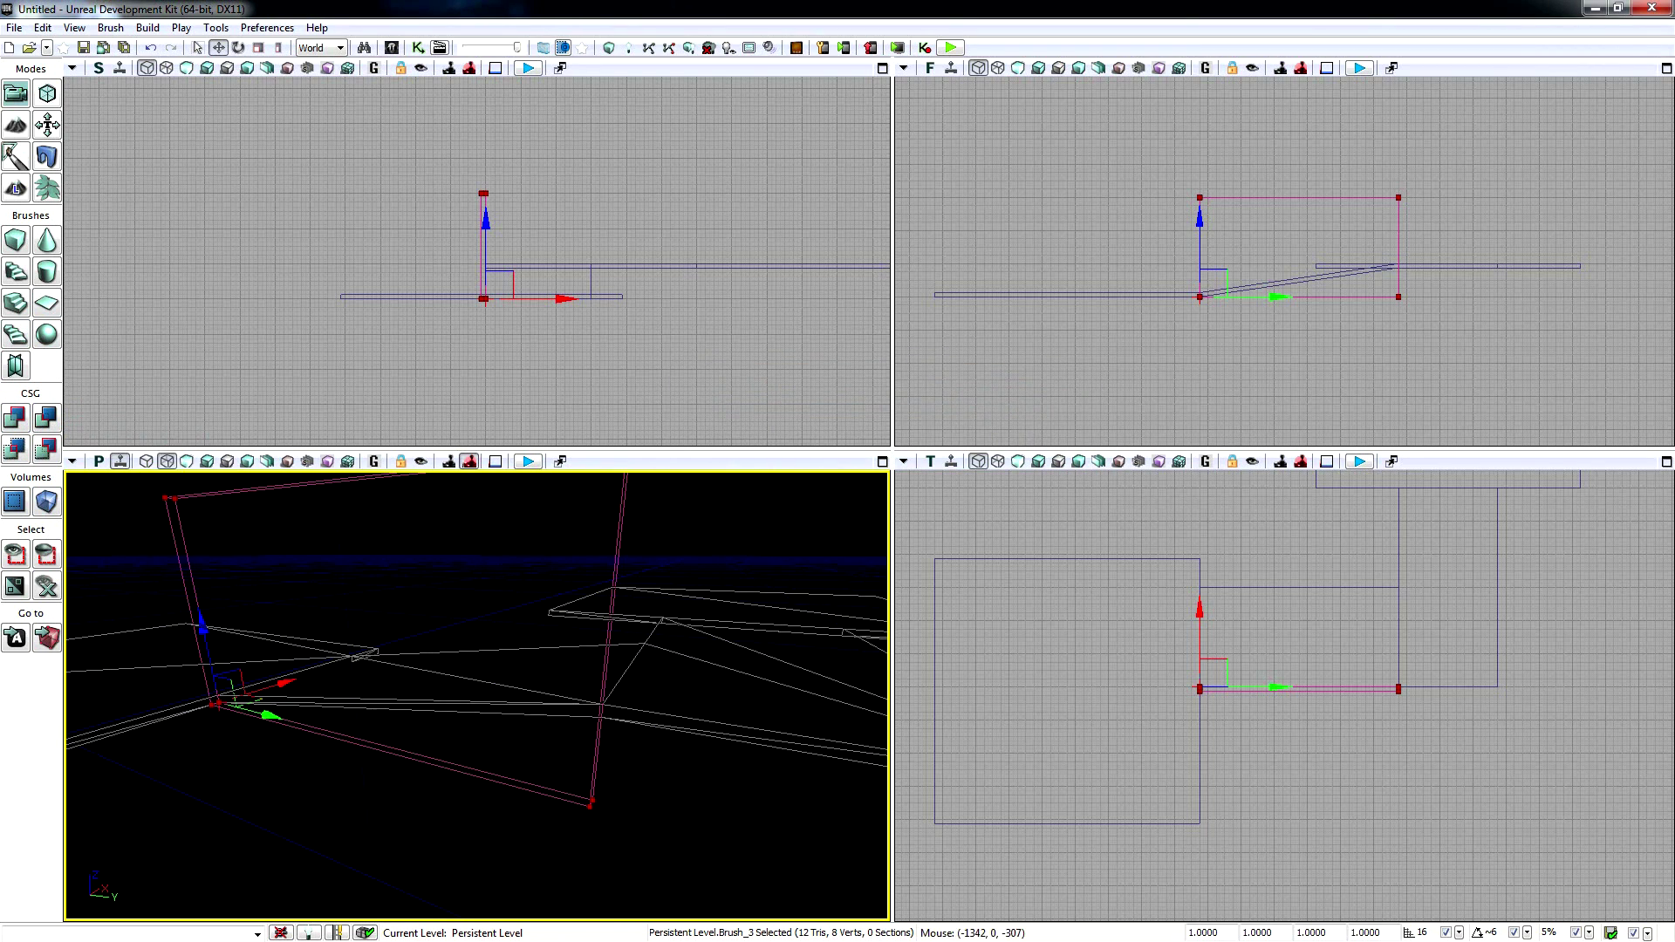
# - Edit the wall brush's geometry, raising the end vertices at the ramp's high end so its bottom edge follows the slope
pyautogui.click(54, 104)
pyautogui.moveTo(367, 602); pyautogui.dragTo(284, 606, button='right')
pyautogui.press('d')
pyautogui.press('a')
pyautogui.press('d')
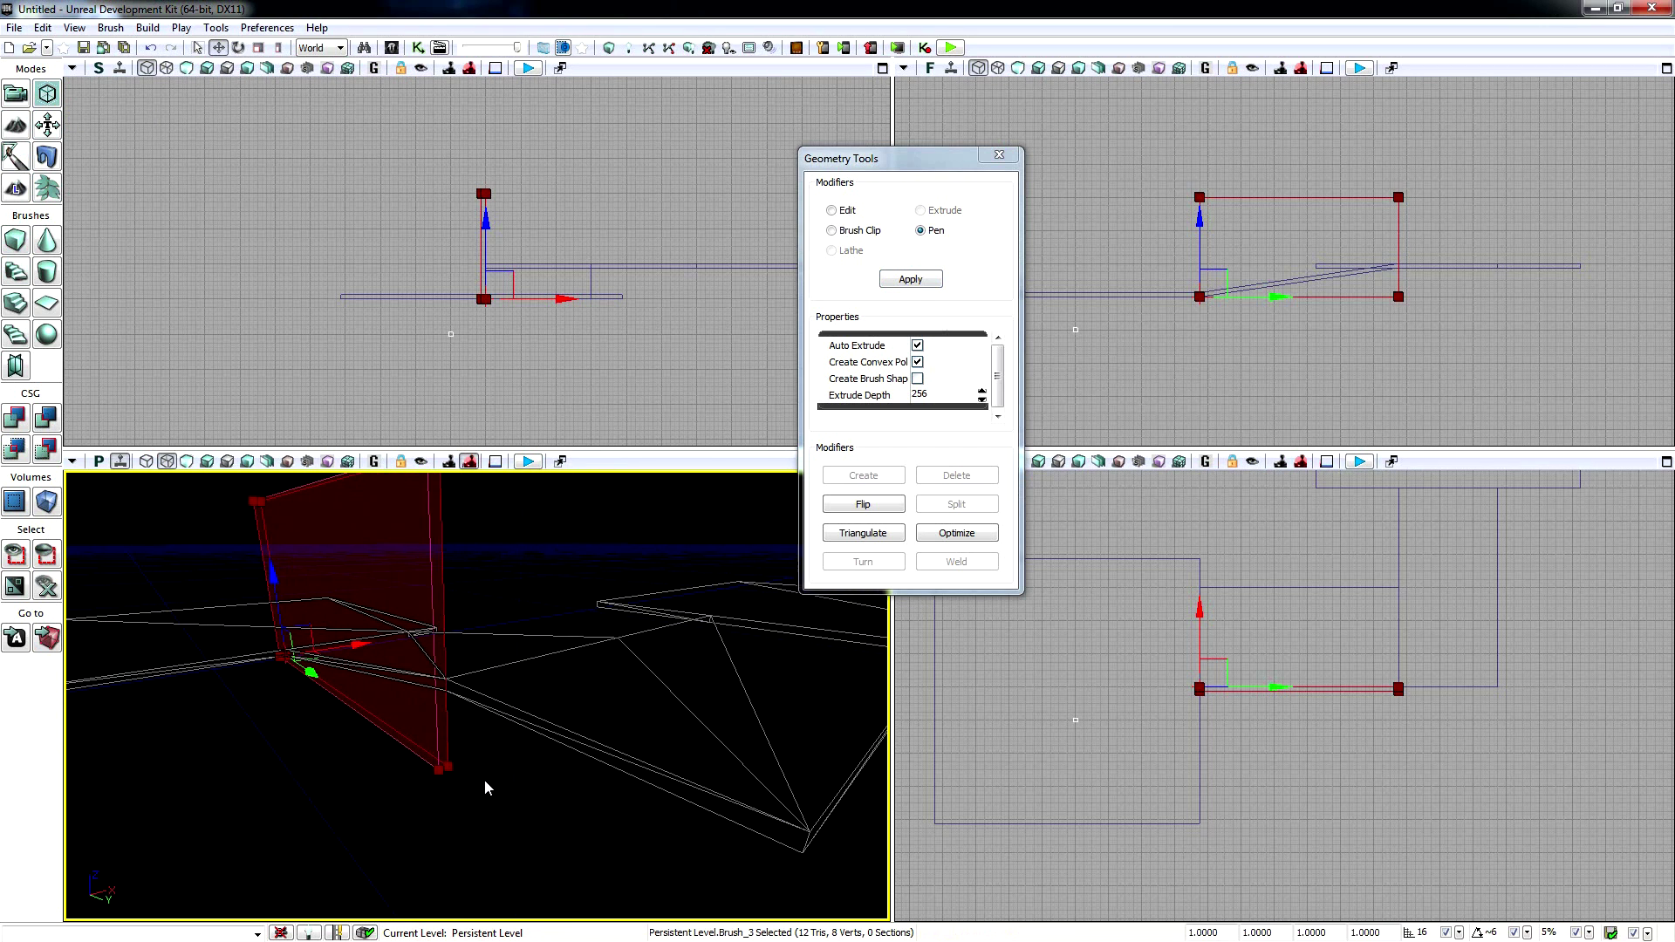
pyautogui.click(442, 763)
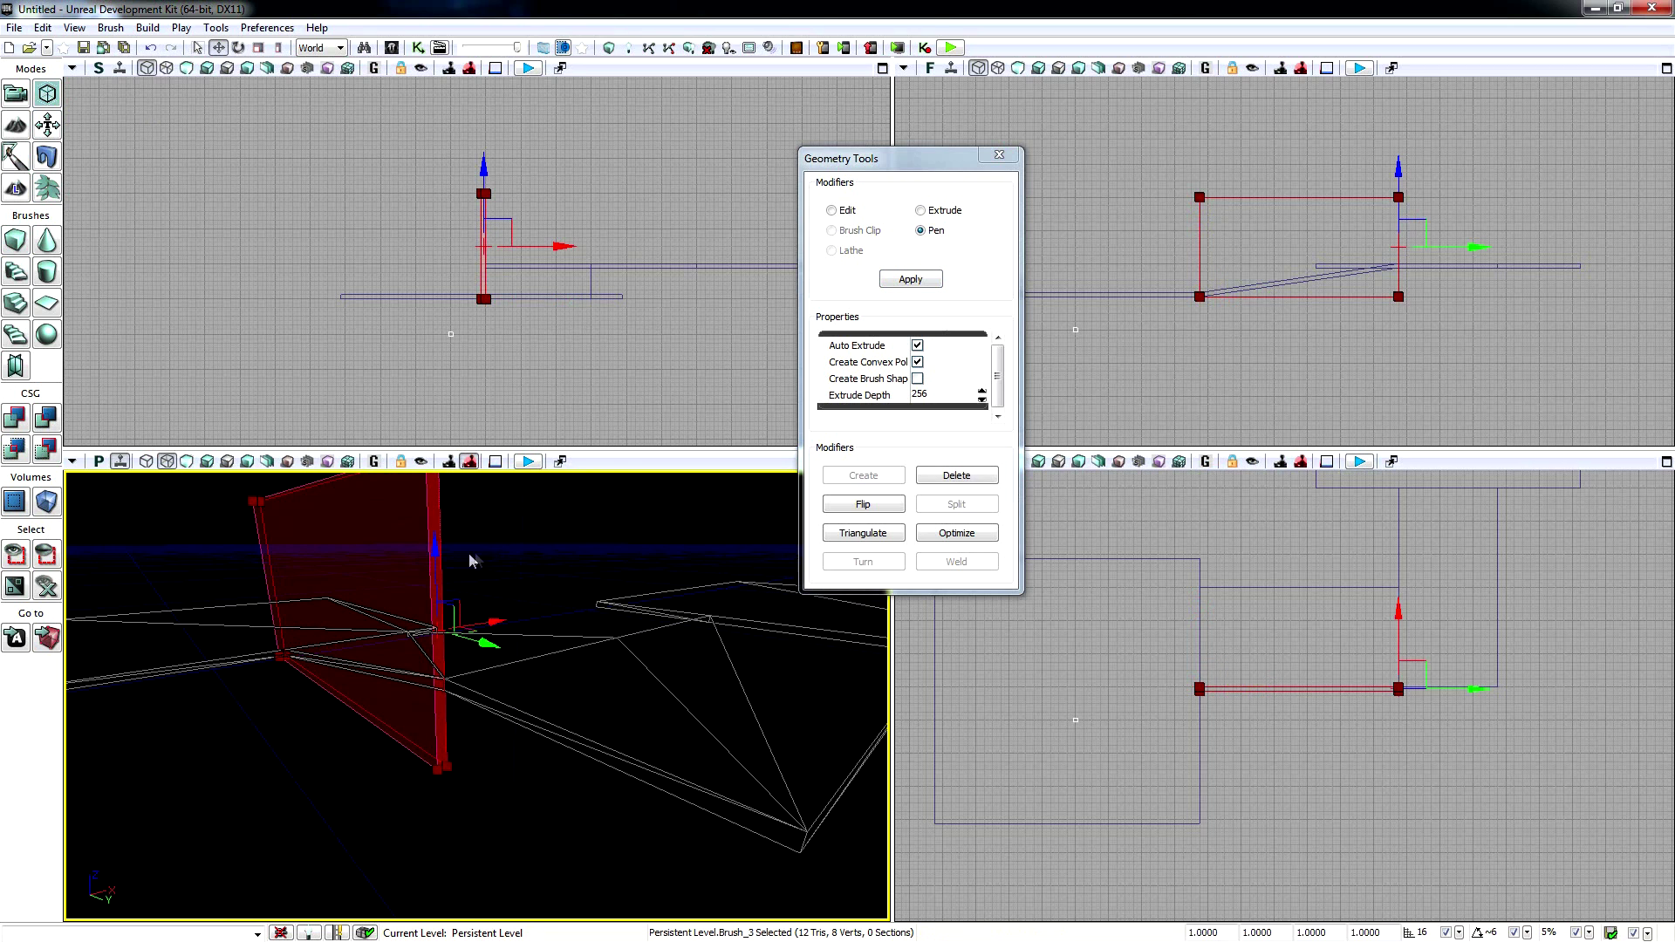
pyautogui.moveTo(495, 556)
pyautogui.mouseDown(button='right')
pyautogui.moveTo(496, 532)
pyautogui.moveTo(442, 618)
pyautogui.mouseUp(button='right')
pyautogui.moveTo(437, 643); pyautogui.dragTo(442, 628)
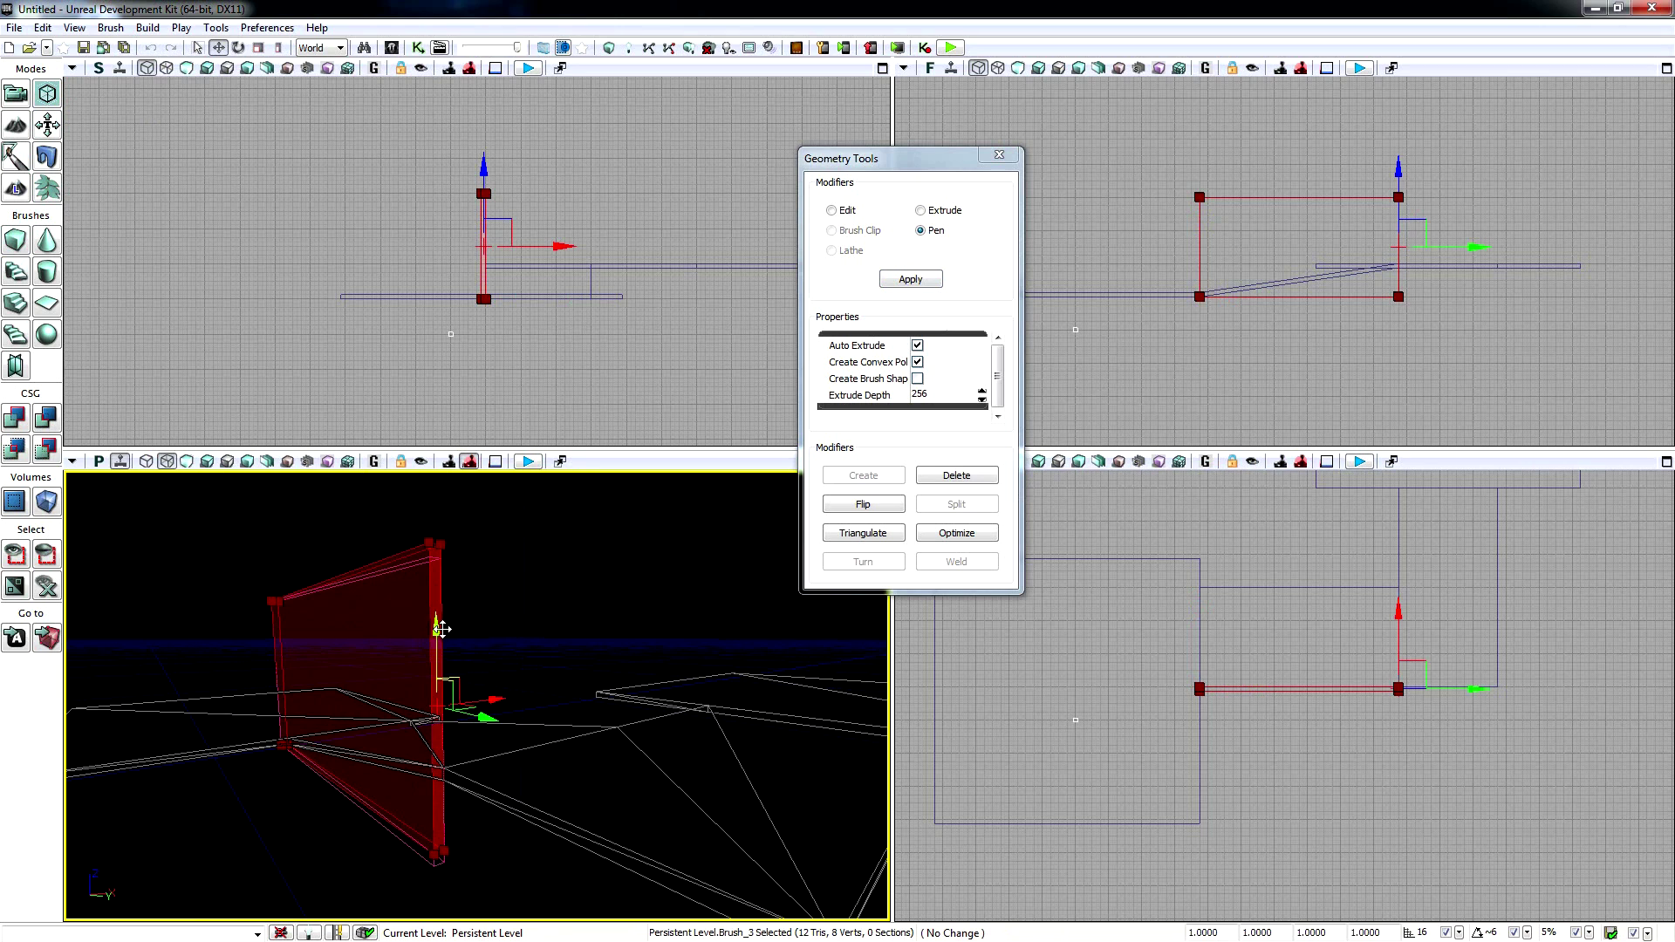
pyautogui.moveTo(443, 636); pyautogui.dragTo(444, 643)
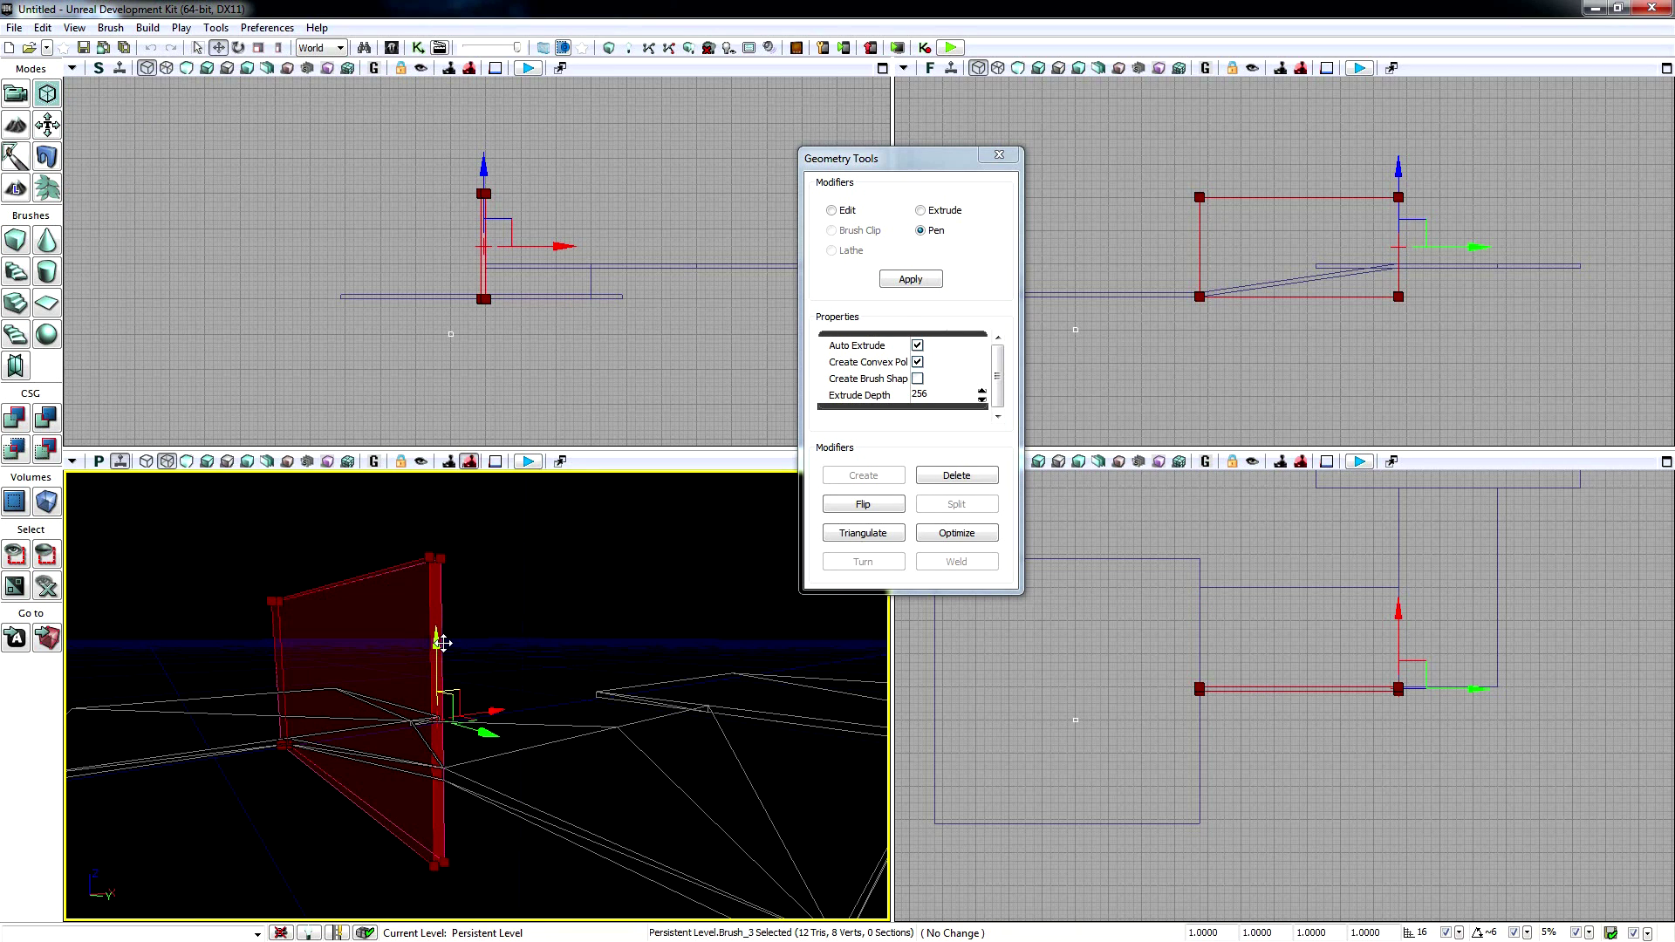
pyautogui.moveTo(443, 643); pyautogui.dragTo(439, 544)
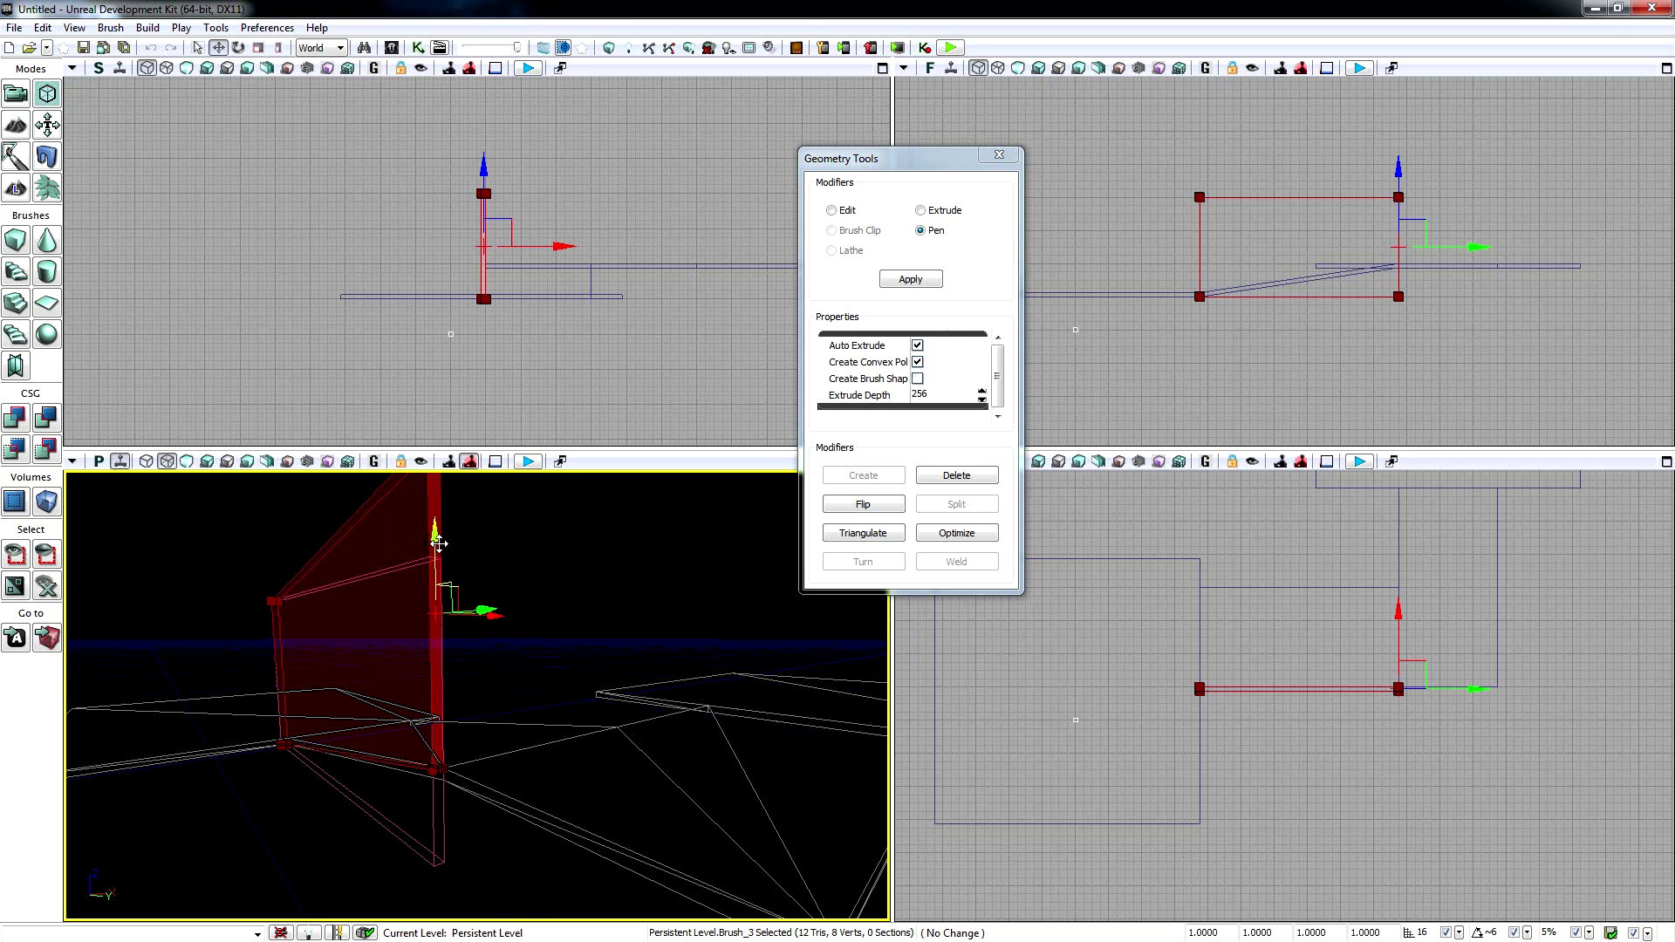
pyautogui.moveTo(439, 544); pyautogui.dragTo(438, 543)
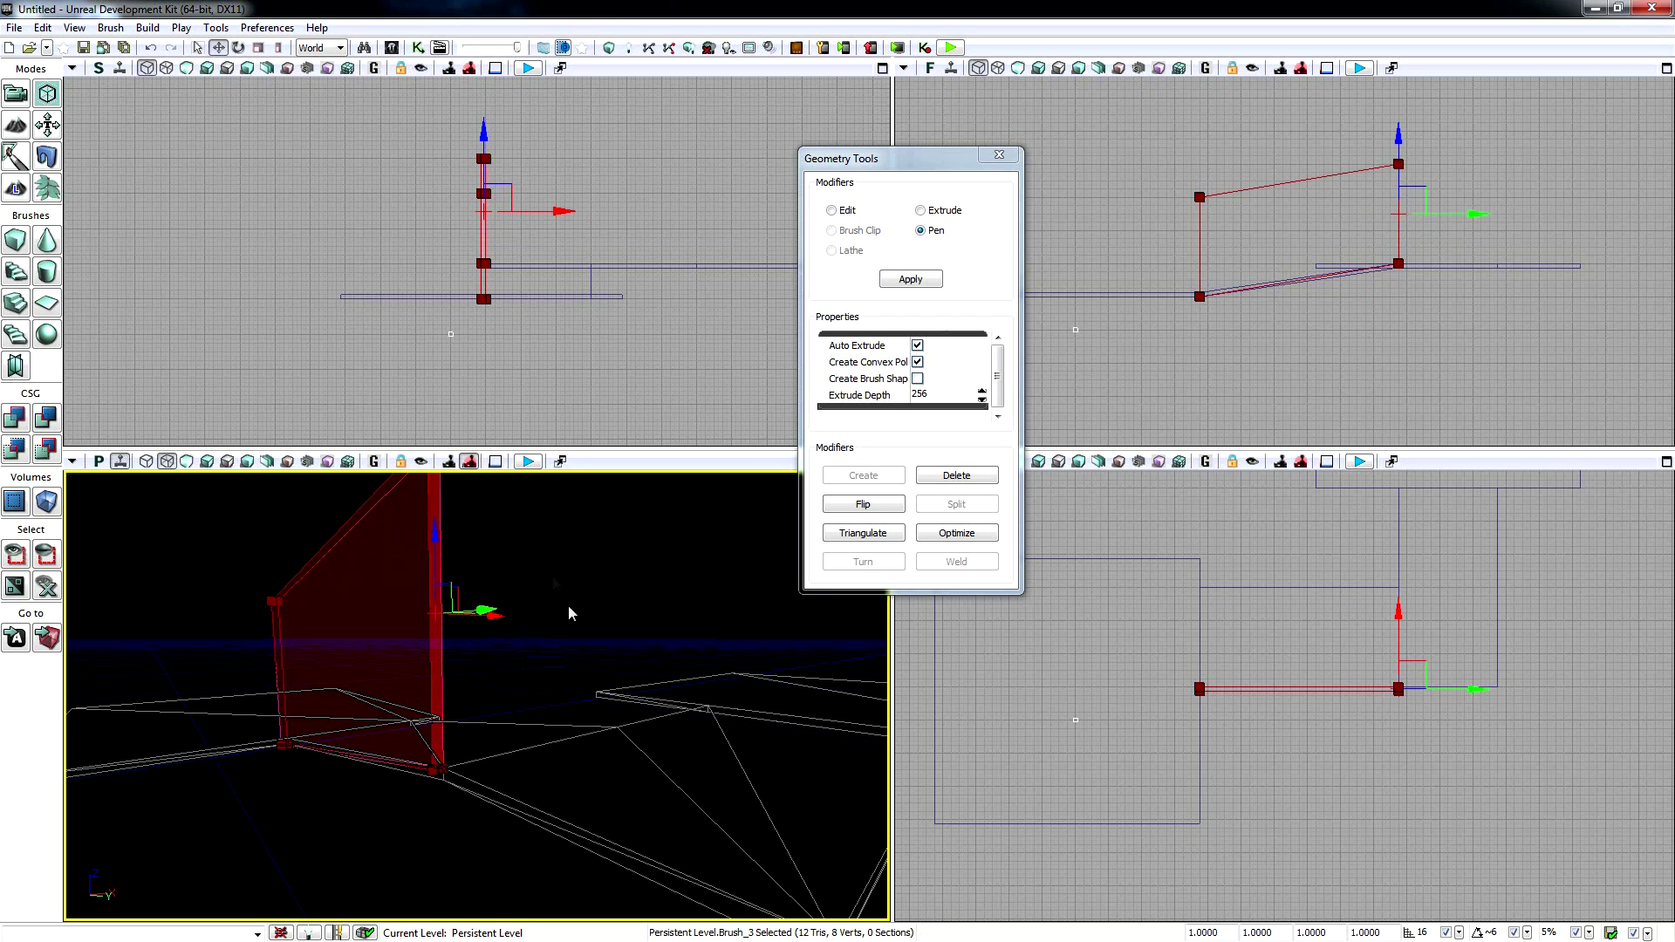
# - Finish the geometry edit, show the perspective view unlit, and add the sloped wall to the level
pyautogui.press('a')
pyautogui.moveTo(342, 794)
pyautogui.mouseDown(button='right')
pyautogui.moveTo(543, 794)
pyautogui.moveTo(534, 774)
pyautogui.moveTo(482, 782)
pyautogui.mouseUp(button='right')
pyautogui.click(929, 284)
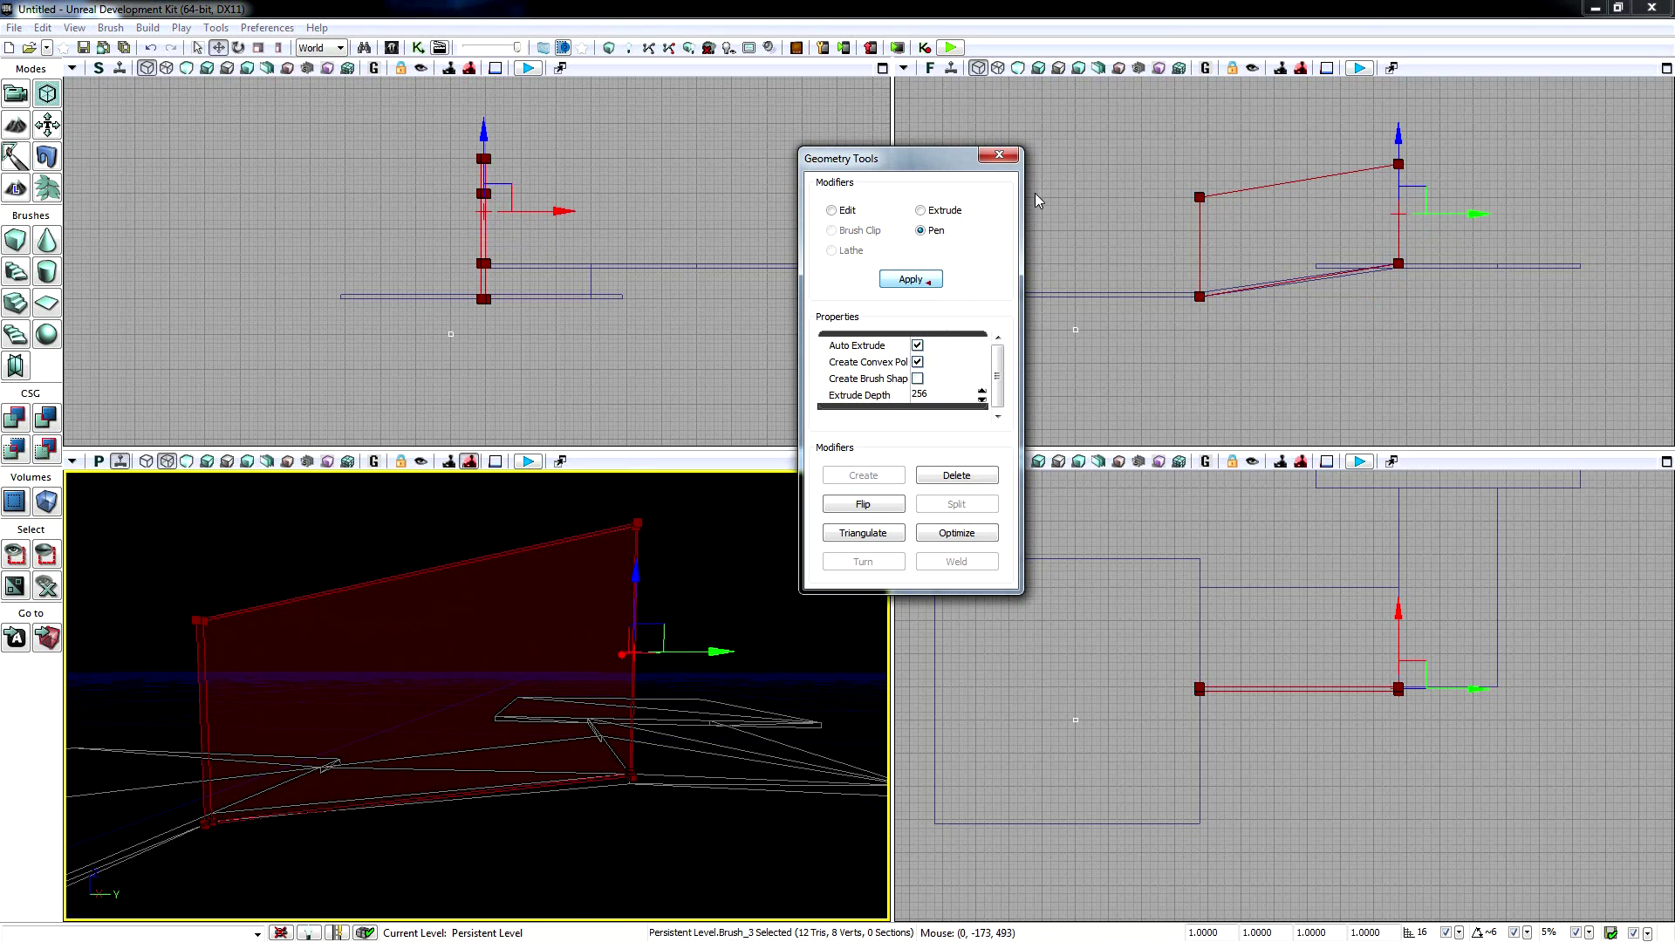
pyautogui.click(999, 156)
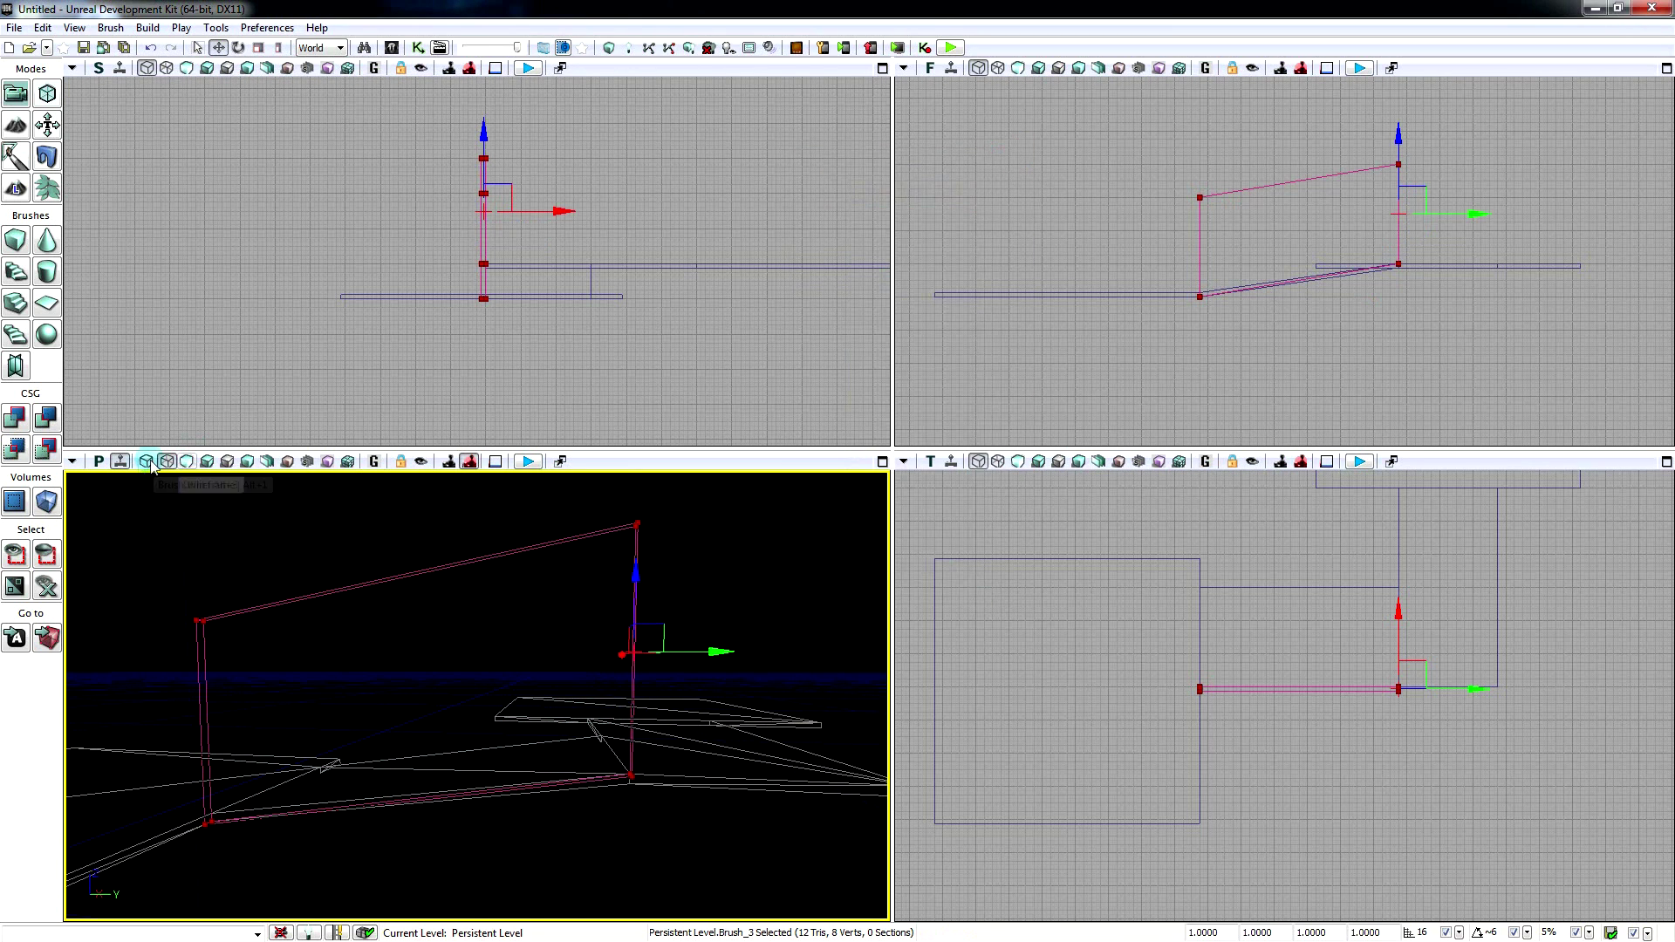
pyautogui.click(186, 460)
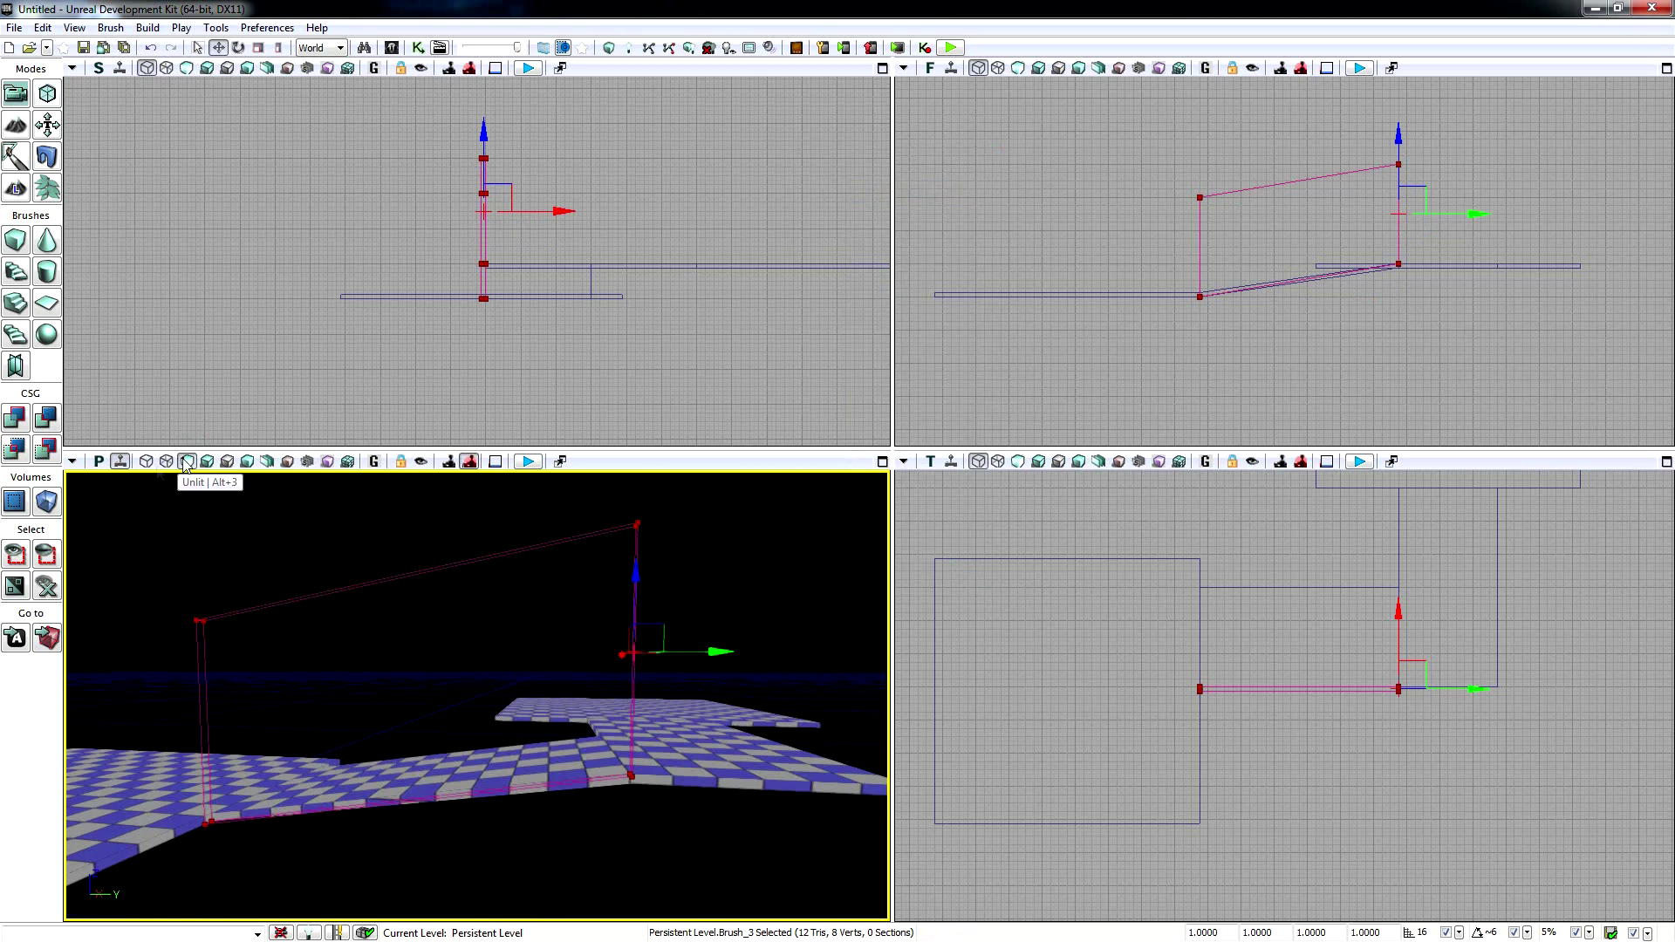
pyautogui.click(15, 417)
# - Move the sloped wall brush in positive X to the ramp's opposite side edge and add a second wall there
pyautogui.moveTo(673, 603); pyautogui.dragTo(427, 594, button='right')
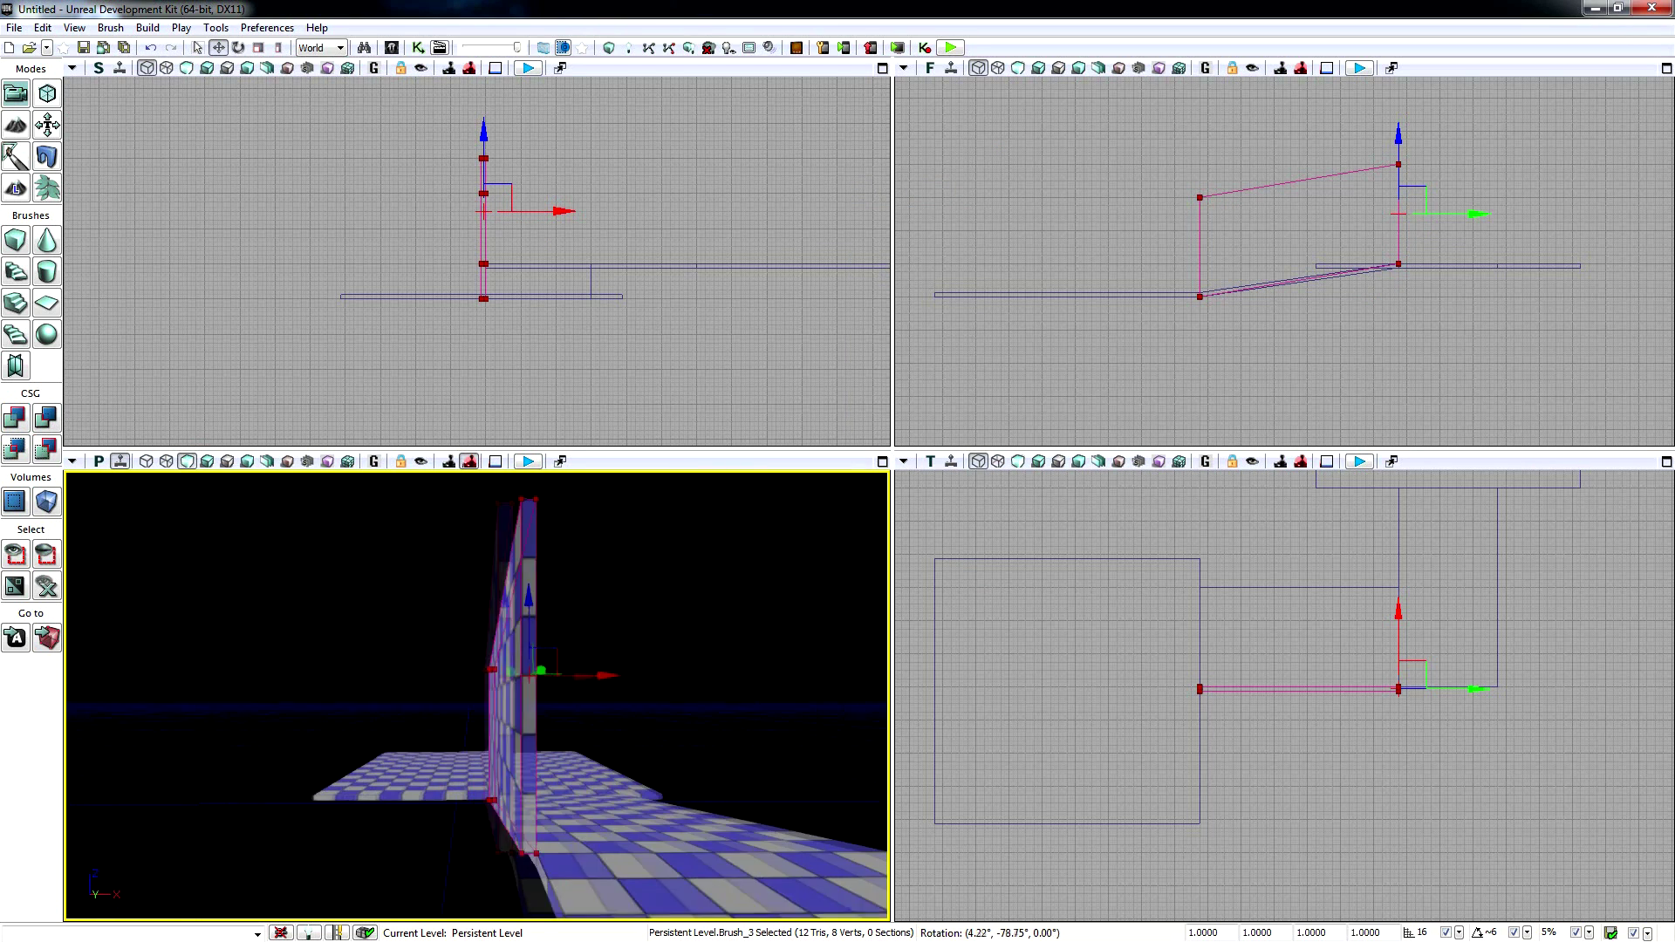
pyautogui.moveTo(650, 664); pyautogui.dragTo(628, 665, button='right')
pyautogui.moveTo(553, 675); pyautogui.dragTo(926, 713)
pyautogui.moveTo(639, 568)
pyautogui.mouseDown(button='right')
pyautogui.moveTo(534, 620)
pyautogui.moveTo(585, 642)
pyautogui.moveTo(508, 580)
pyautogui.mouseUp(button='right')
pyautogui.moveTo(482, 602); pyautogui.dragTo(505, 604)
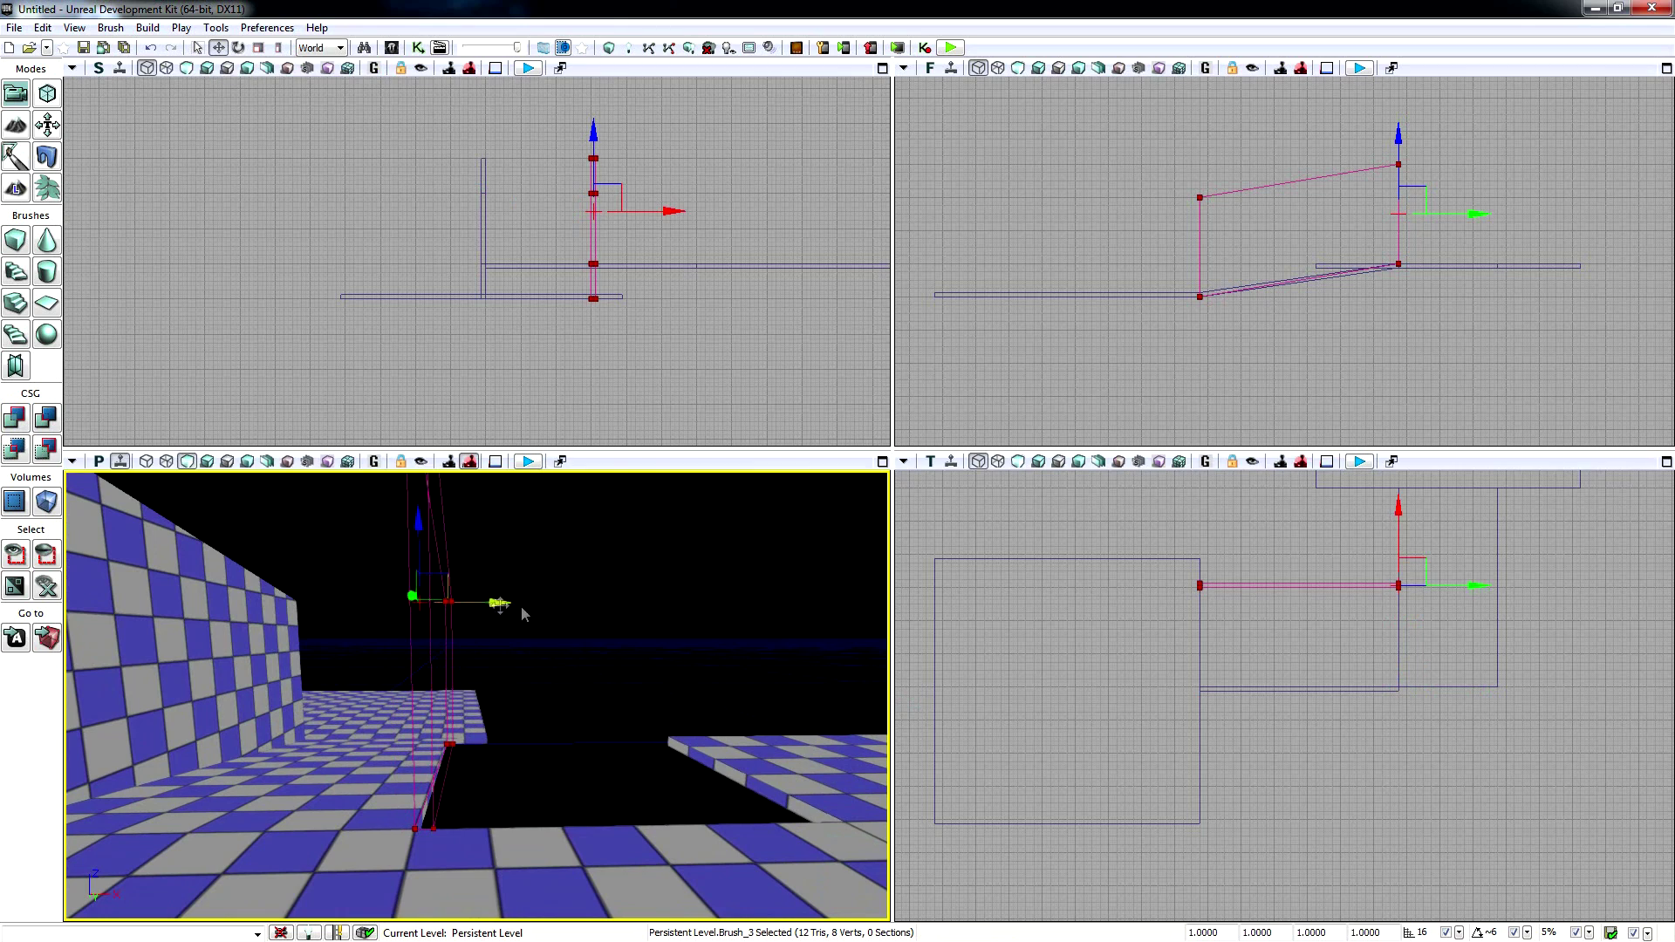
pyautogui.click(15, 418)
# - Move the builder brush in positive Y toward the corridor's outer side and rebuild it as a cube with X 768, Y 16, Z 384
pyautogui.moveTo(552, 633)
pyautogui.mouseDown(button='right')
pyautogui.moveTo(516, 623)
pyautogui.moveTo(614, 661)
pyautogui.moveTo(465, 694)
pyautogui.mouseUp(button='right')
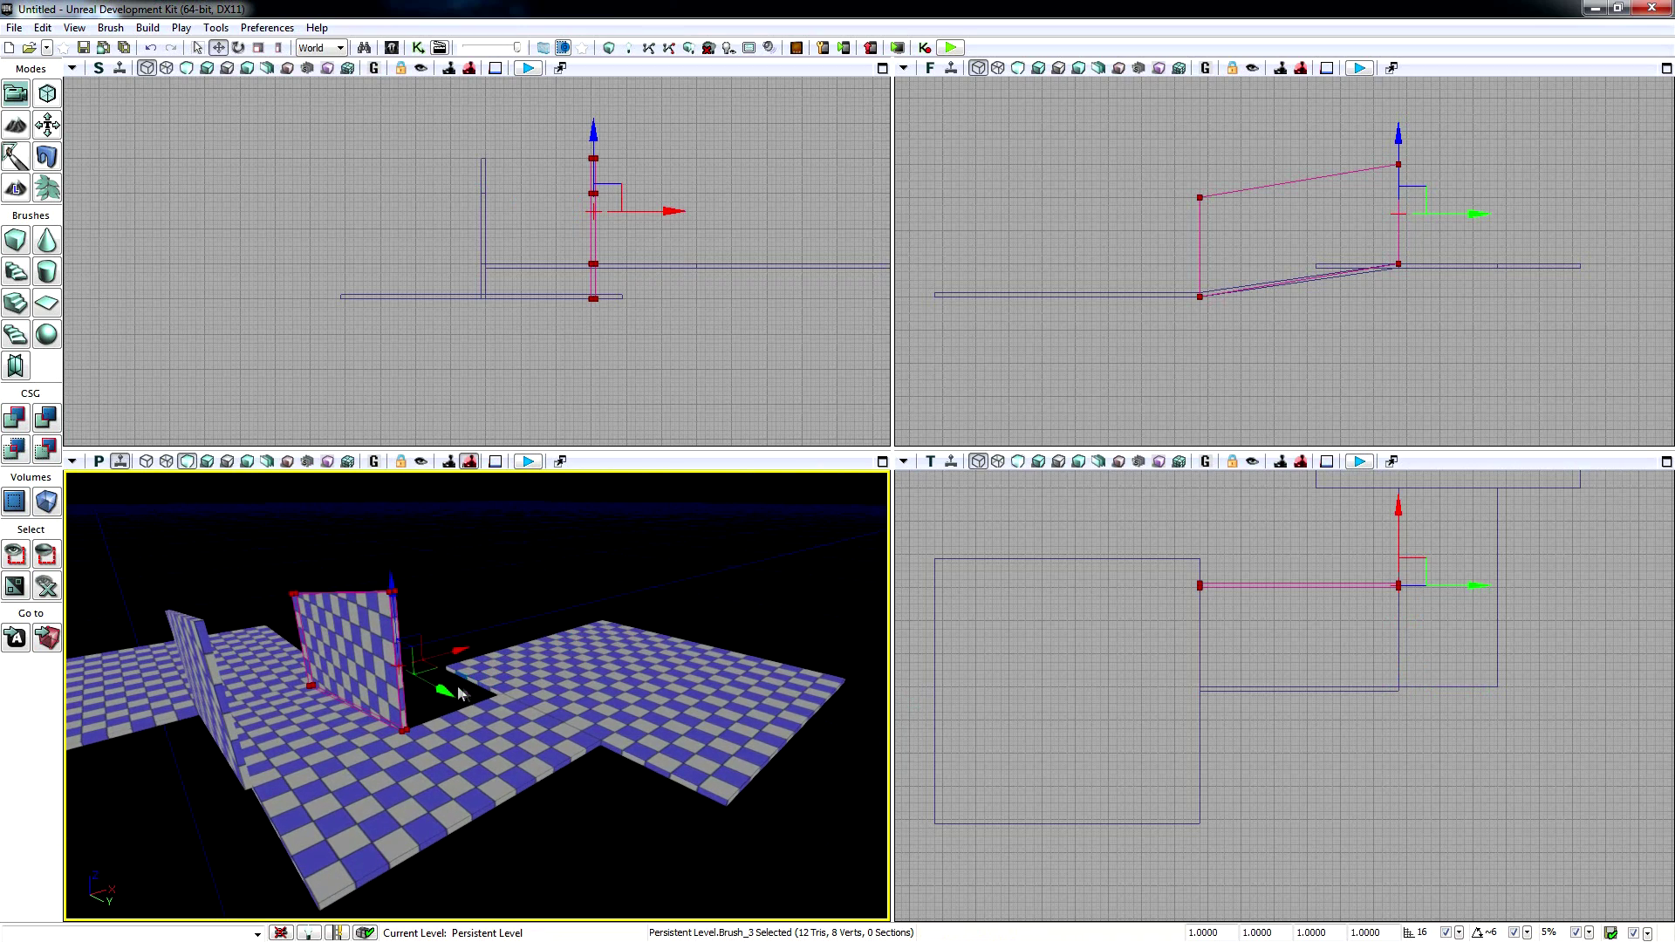
pyautogui.moveTo(439, 690); pyautogui.dragTo(872, 867)
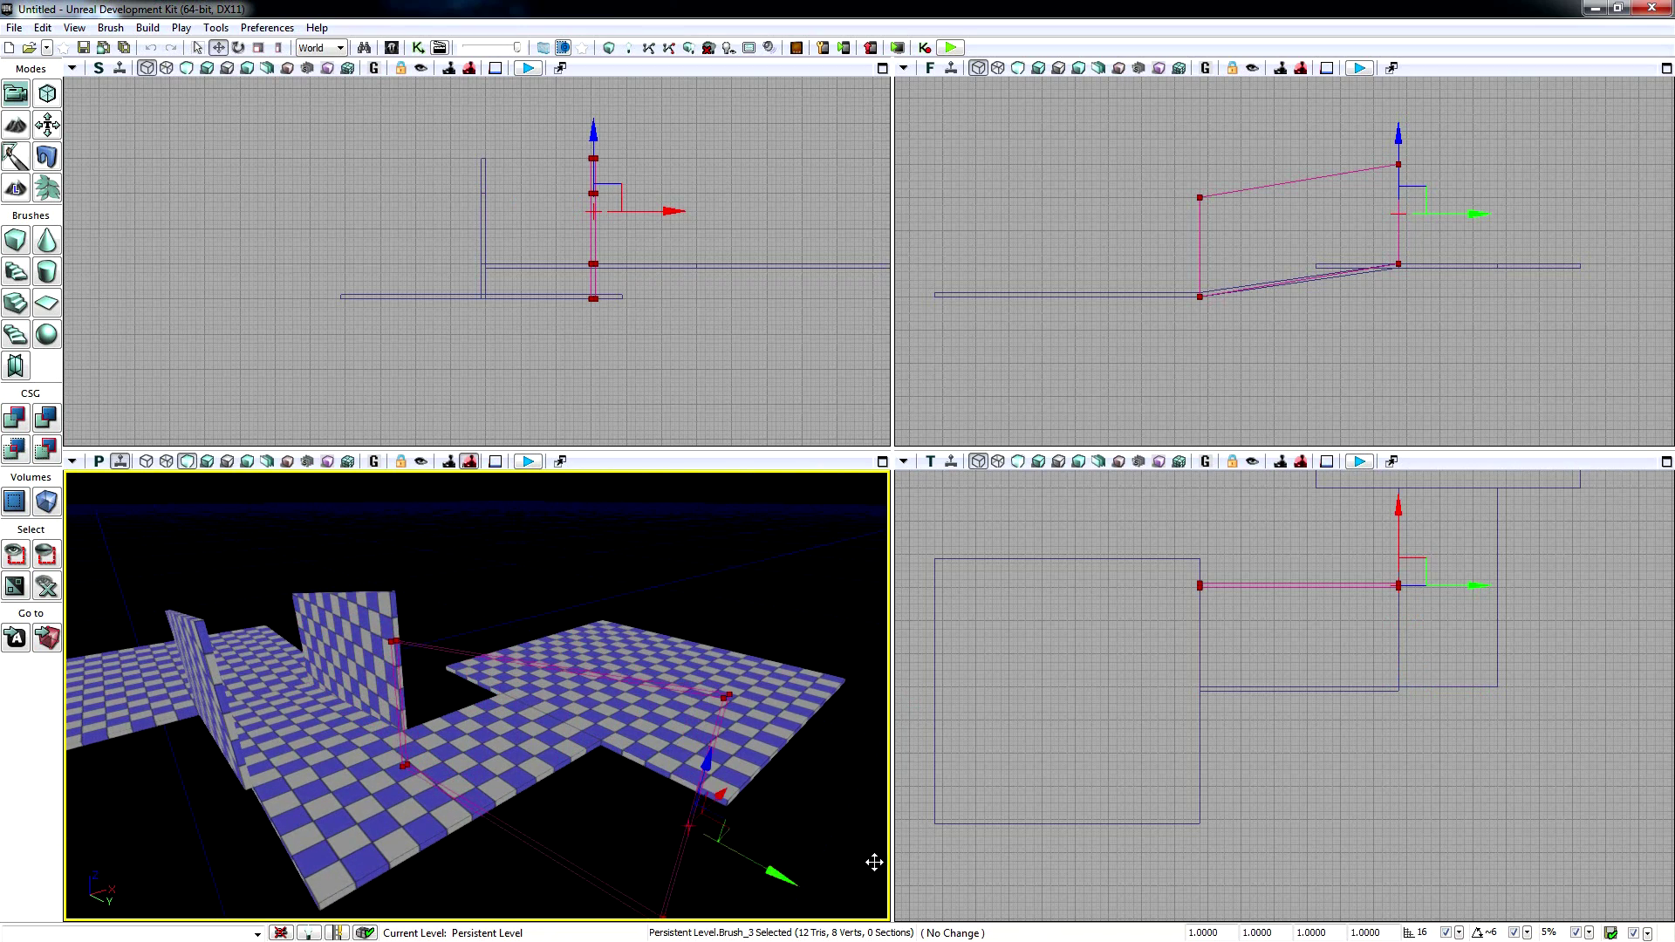
pyautogui.moveTo(661, 631); pyautogui.dragTo(514, 767, button='right')
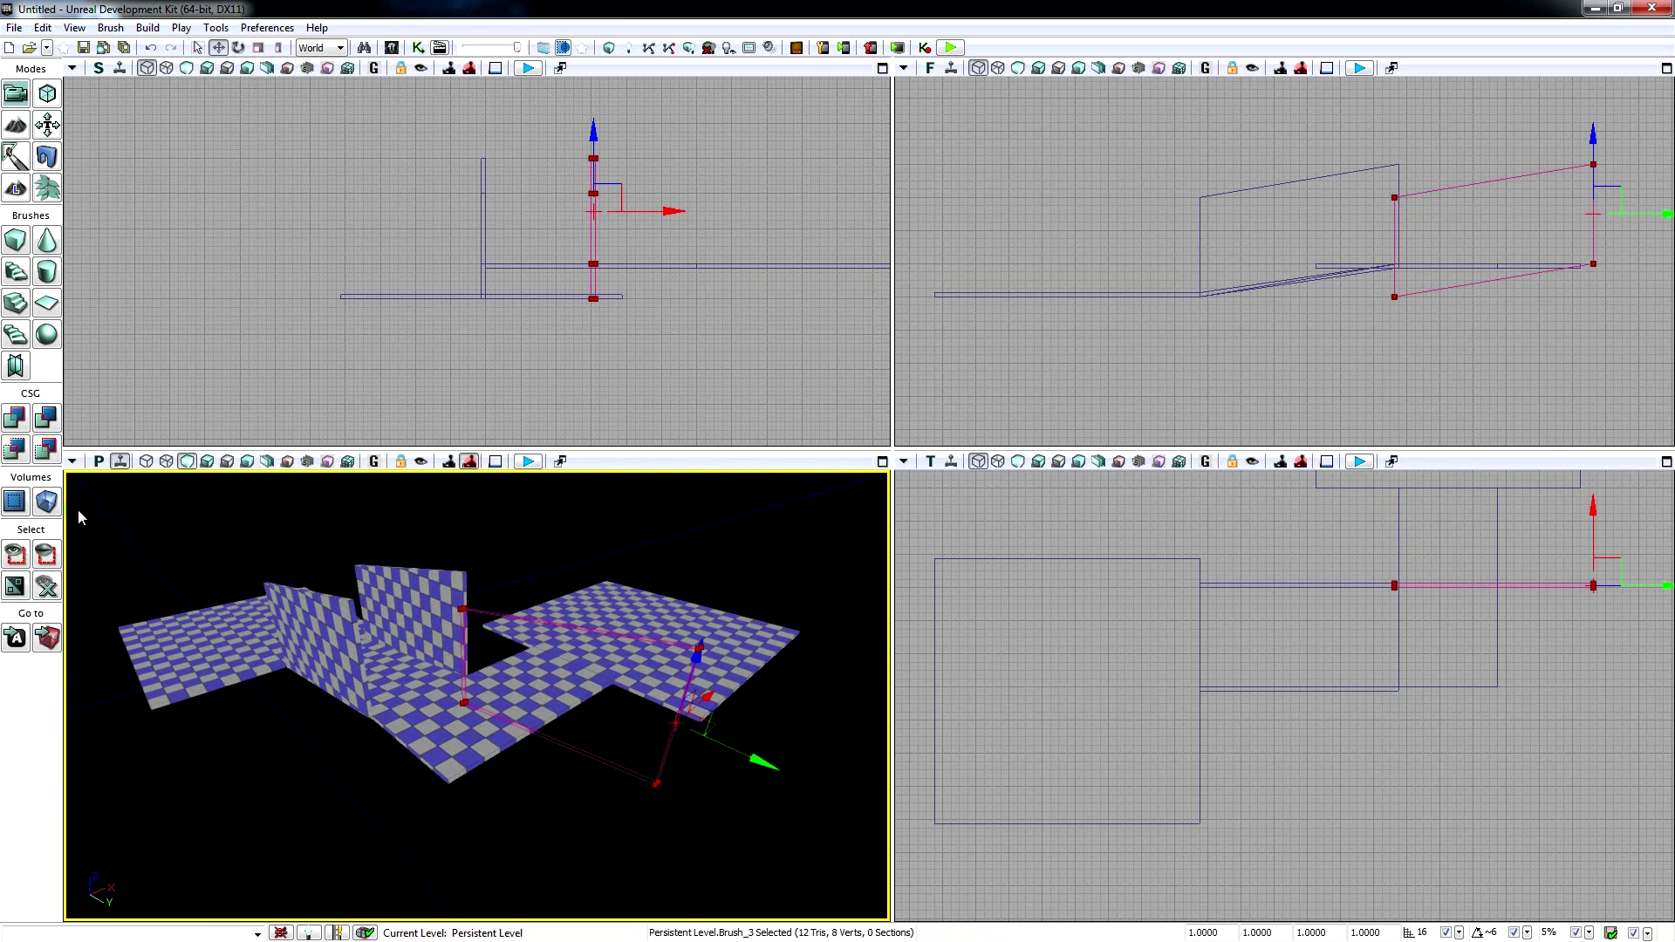
pyautogui.rightClick(18, 245)
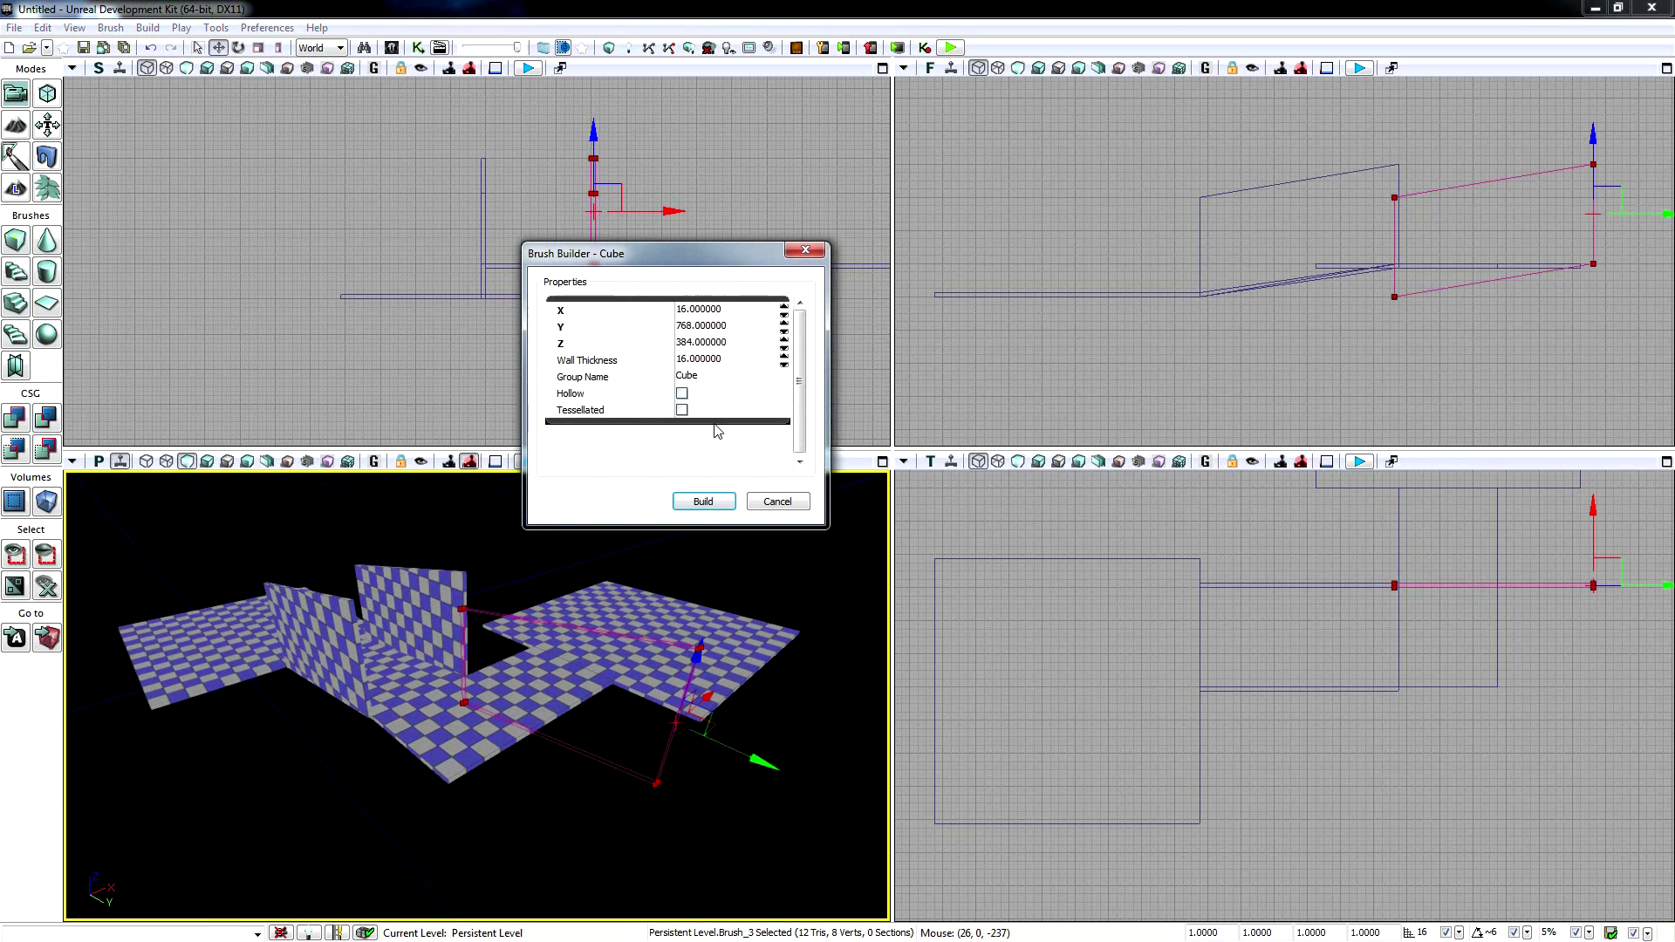
pyautogui.click(684, 326)
pyautogui.click(712, 343)
pyautogui.click(718, 505)
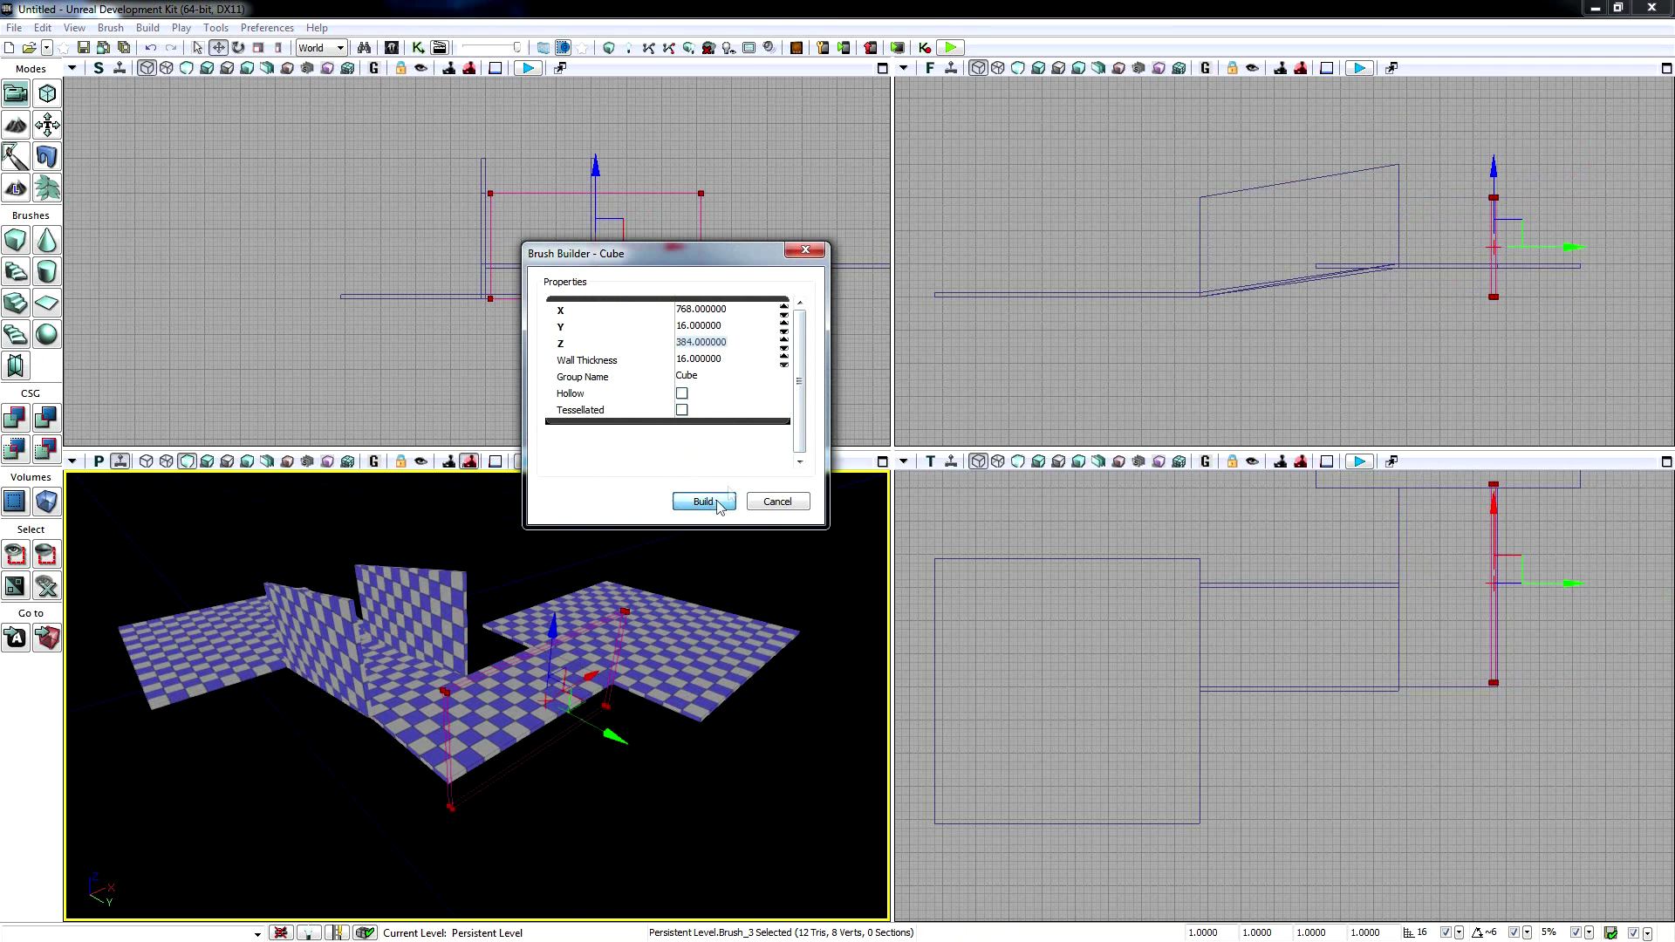
pyautogui.click(814, 245)
# - Raise the long wall brush onto the upper corridor floor, align it with the outer edge's ends, and add the wall
pyautogui.moveTo(758, 690)
pyautogui.mouseDown(button='right')
pyautogui.moveTo(691, 724)
pyautogui.moveTo(519, 733)
pyautogui.mouseUp(button='right')
pyautogui.moveTo(531, 729); pyautogui.dragTo(535, 673)
pyautogui.moveTo(579, 811); pyautogui.dragTo(456, 766, button='right')
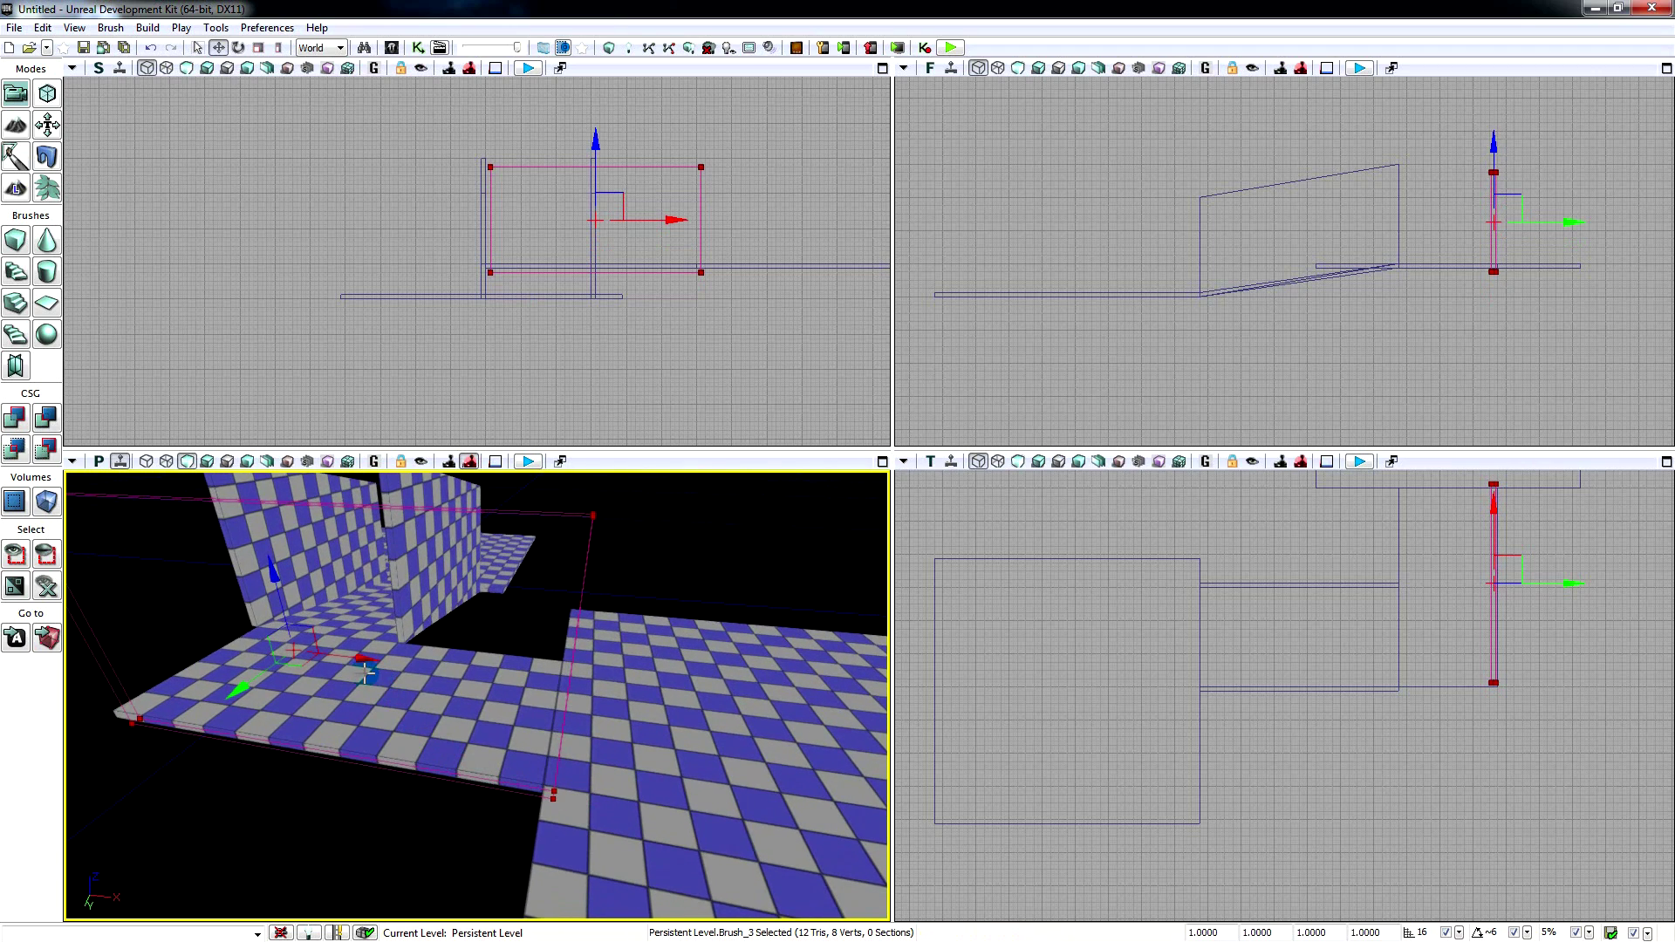
pyautogui.moveTo(357, 658); pyautogui.dragTo(346, 658)
pyautogui.moveTo(366, 708)
pyautogui.mouseDown(button='right')
pyautogui.moveTo(441, 720)
pyautogui.moveTo(413, 722)
pyautogui.moveTo(373, 679)
pyautogui.moveTo(309, 713)
pyautogui.mouseUp(button='right')
pyautogui.moveTo(361, 513); pyautogui.dragTo(361, 509)
pyautogui.moveTo(360, 508)
pyautogui.mouseDown(button='right')
pyautogui.moveTo(430, 513)
pyautogui.moveTo(431, 447)
pyautogui.moveTo(471, 523)
pyautogui.mouseUp(button='right')
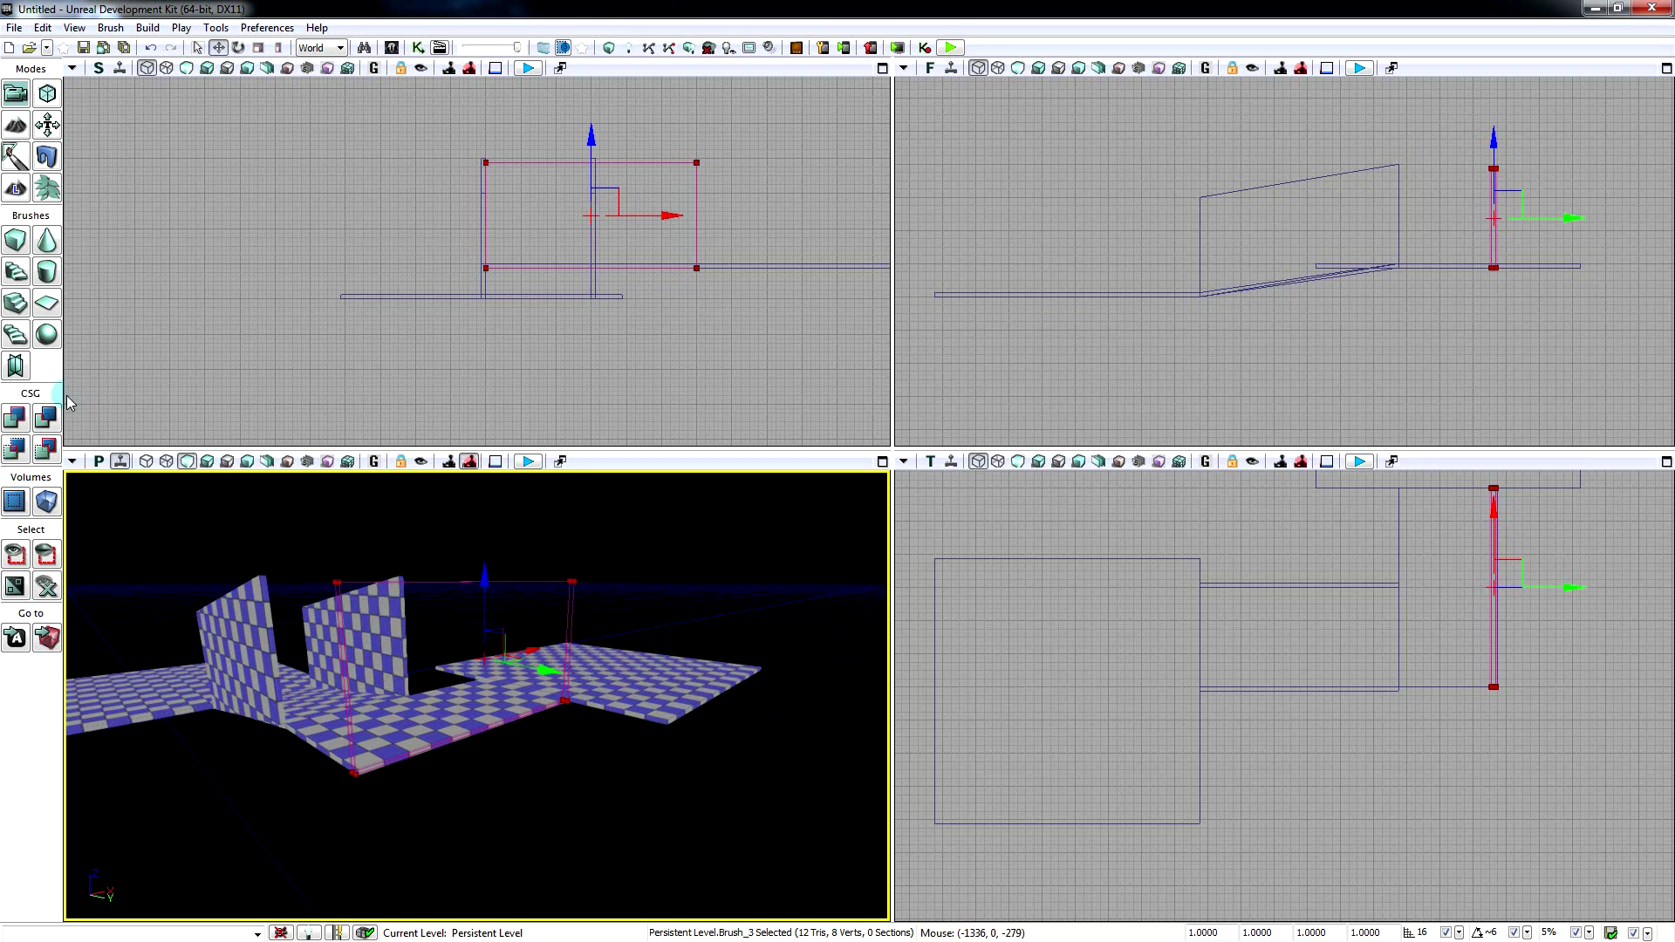
pyautogui.click(16, 418)
# - Move the builder brush clear of the new wall in positive Y and measure the corridor's open end in the top view
pyautogui.moveTo(547, 653); pyautogui.dragTo(537, 715, button='right')
pyautogui.moveTo(563, 679); pyautogui.dragTo(767, 689)
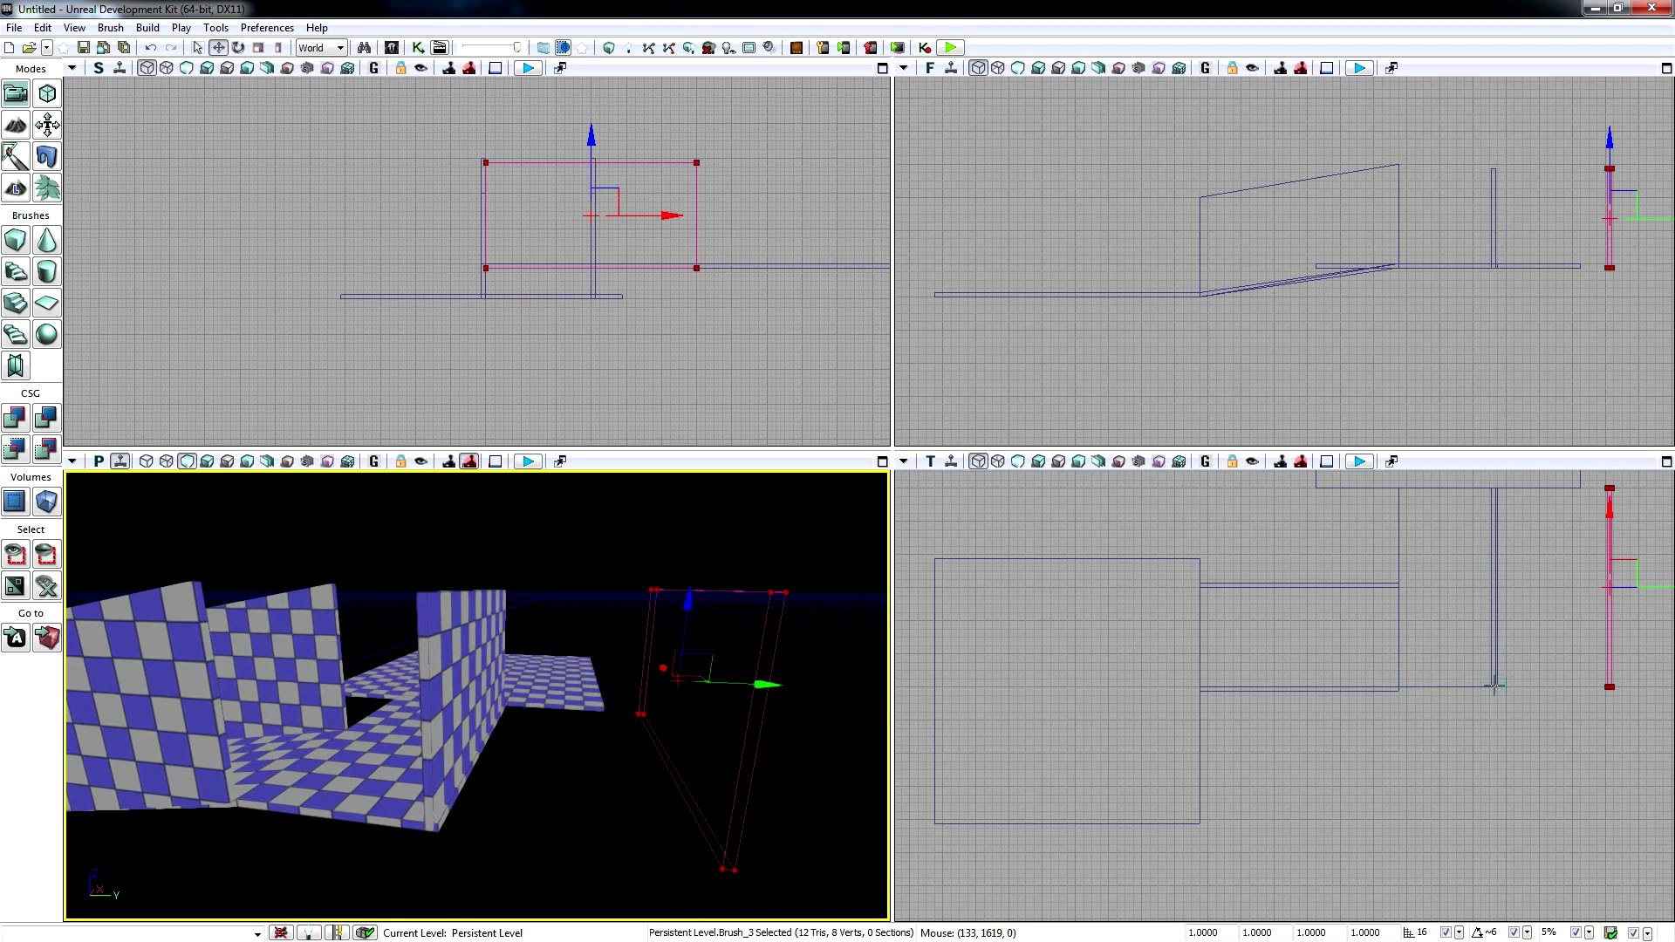
pyautogui.moveTo(1495, 689); pyautogui.dragTo(1457, 688, button='middle')
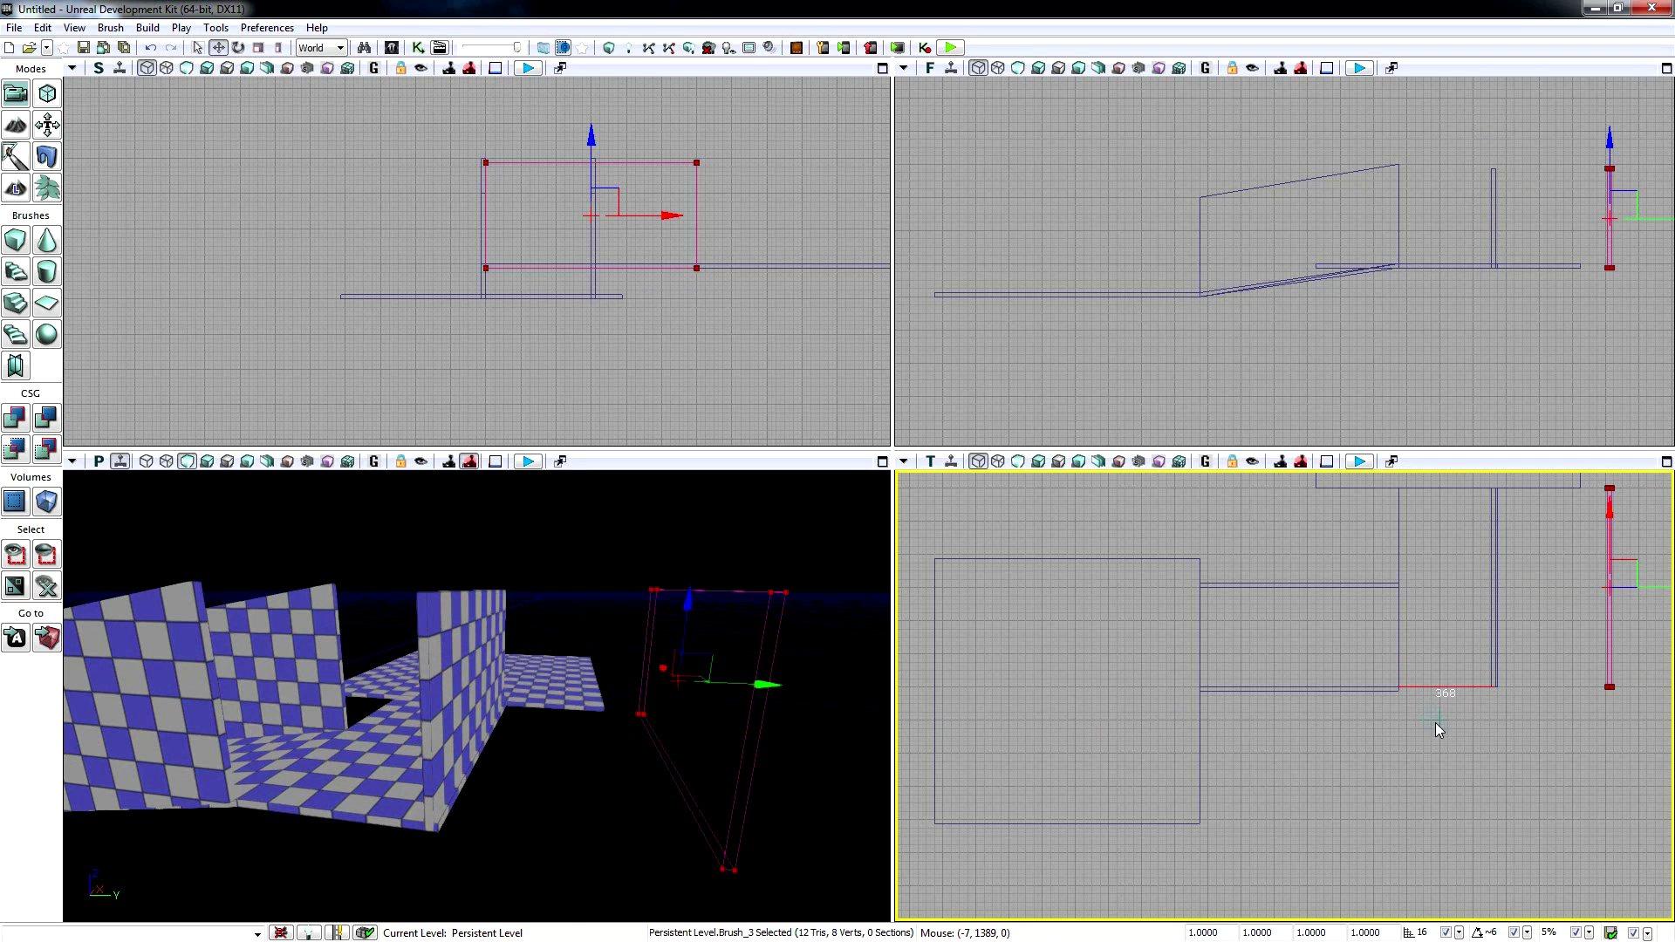
pyautogui.click(1497, 688)
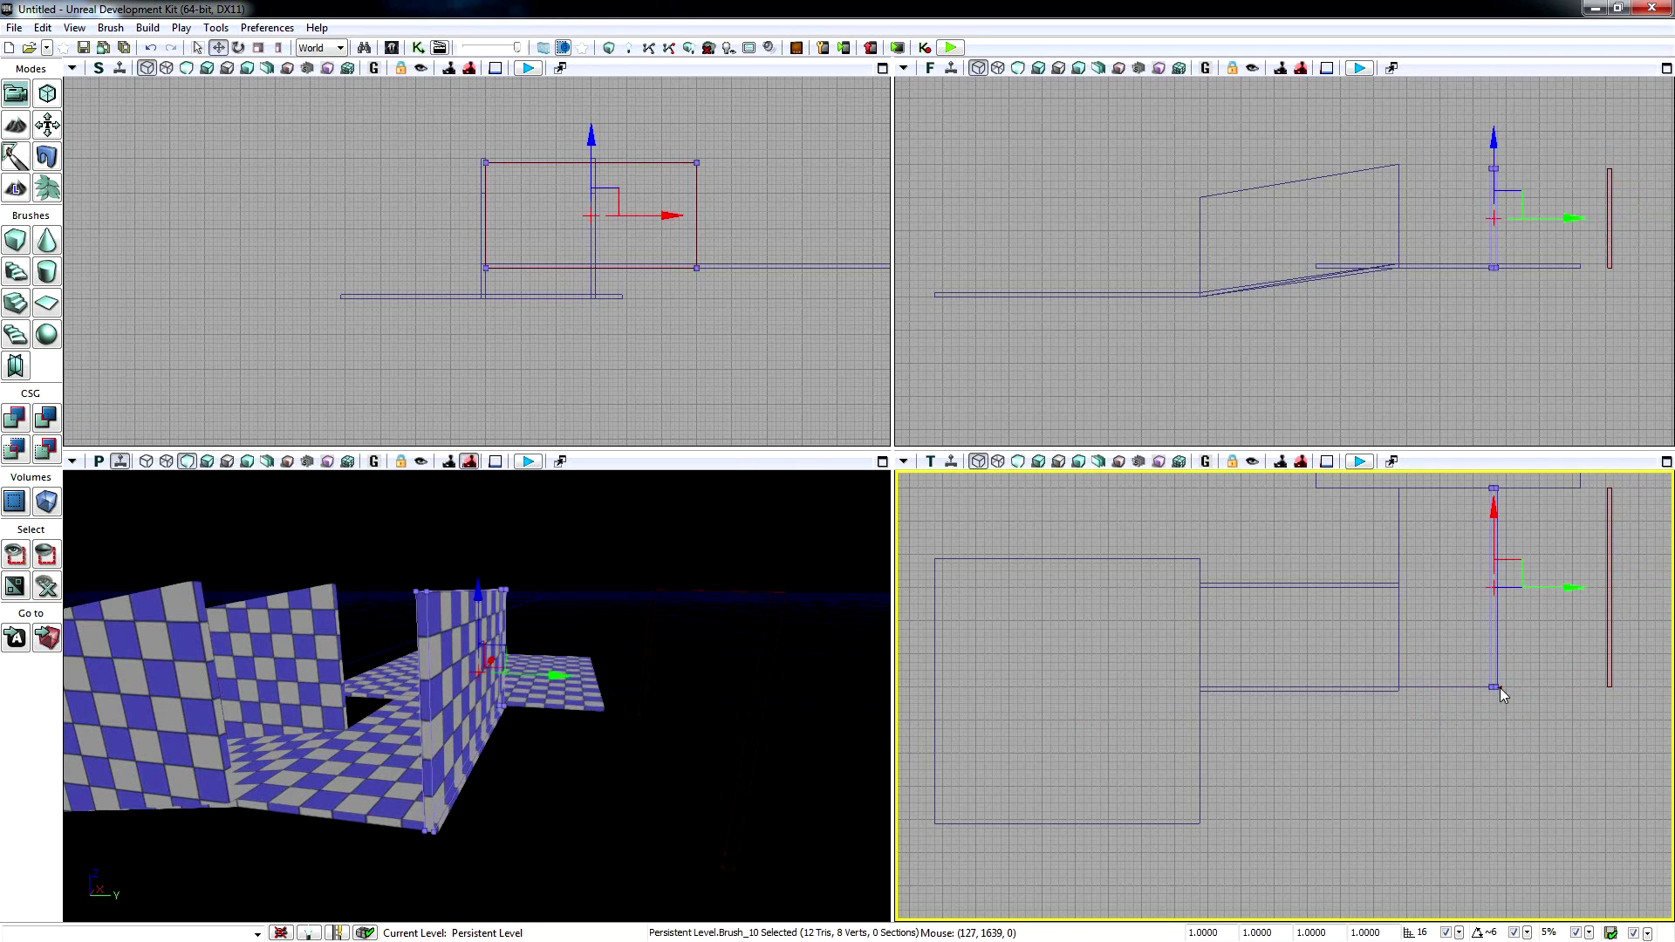
pyautogui.click(1524, 698)
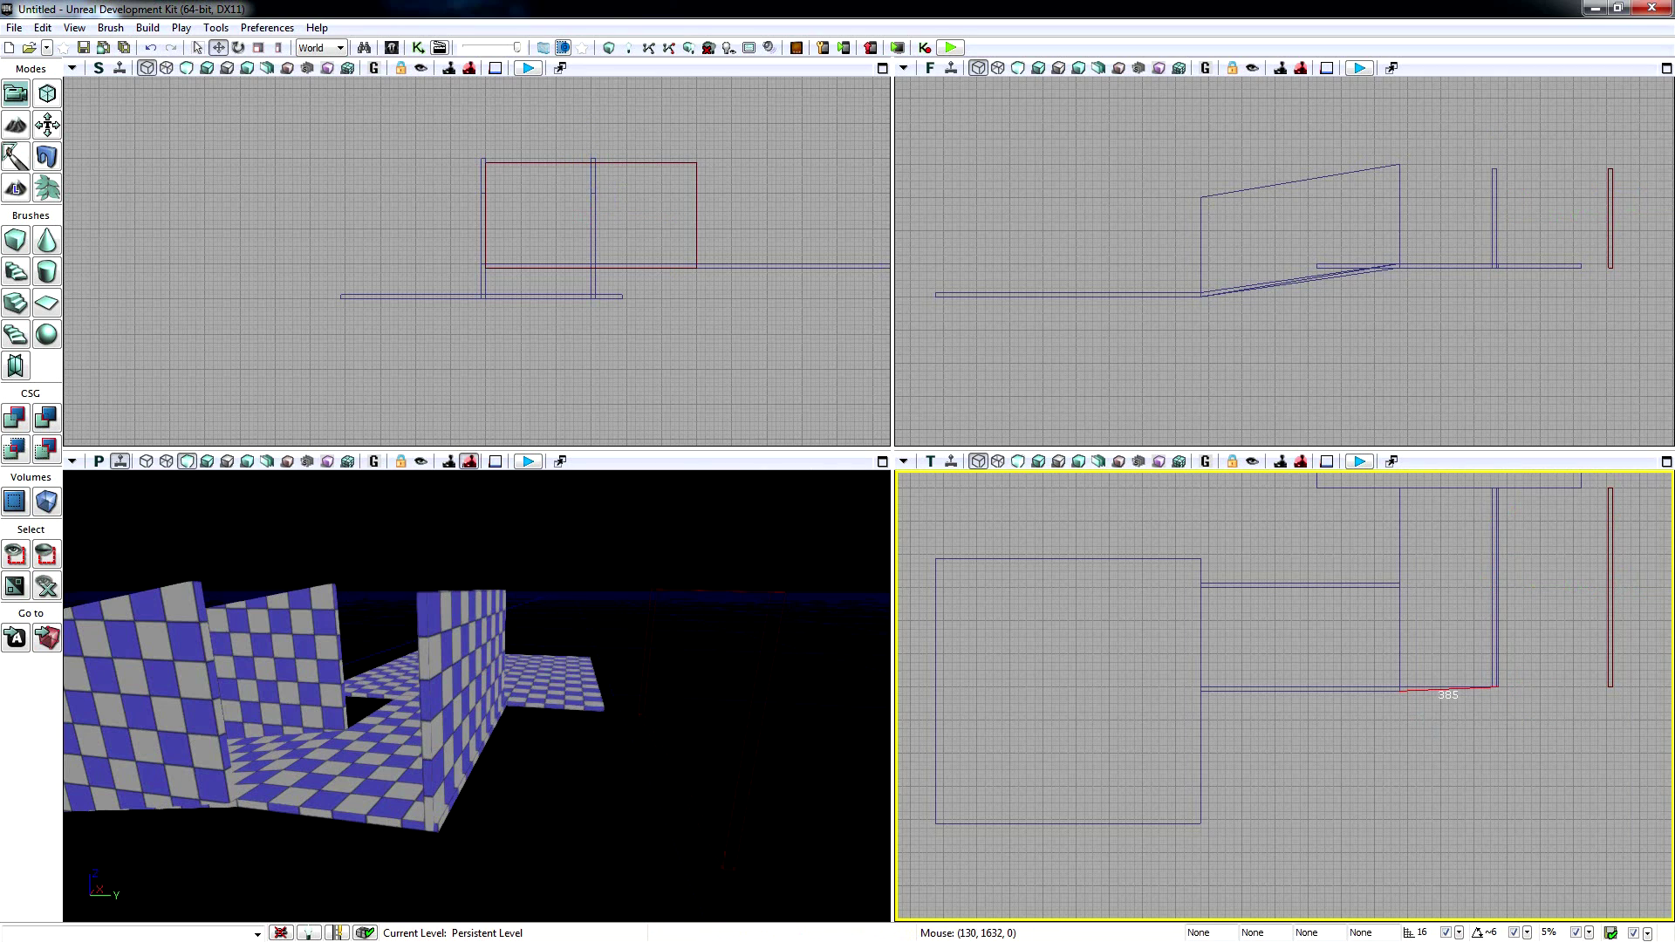
pyautogui.click(780, 734)
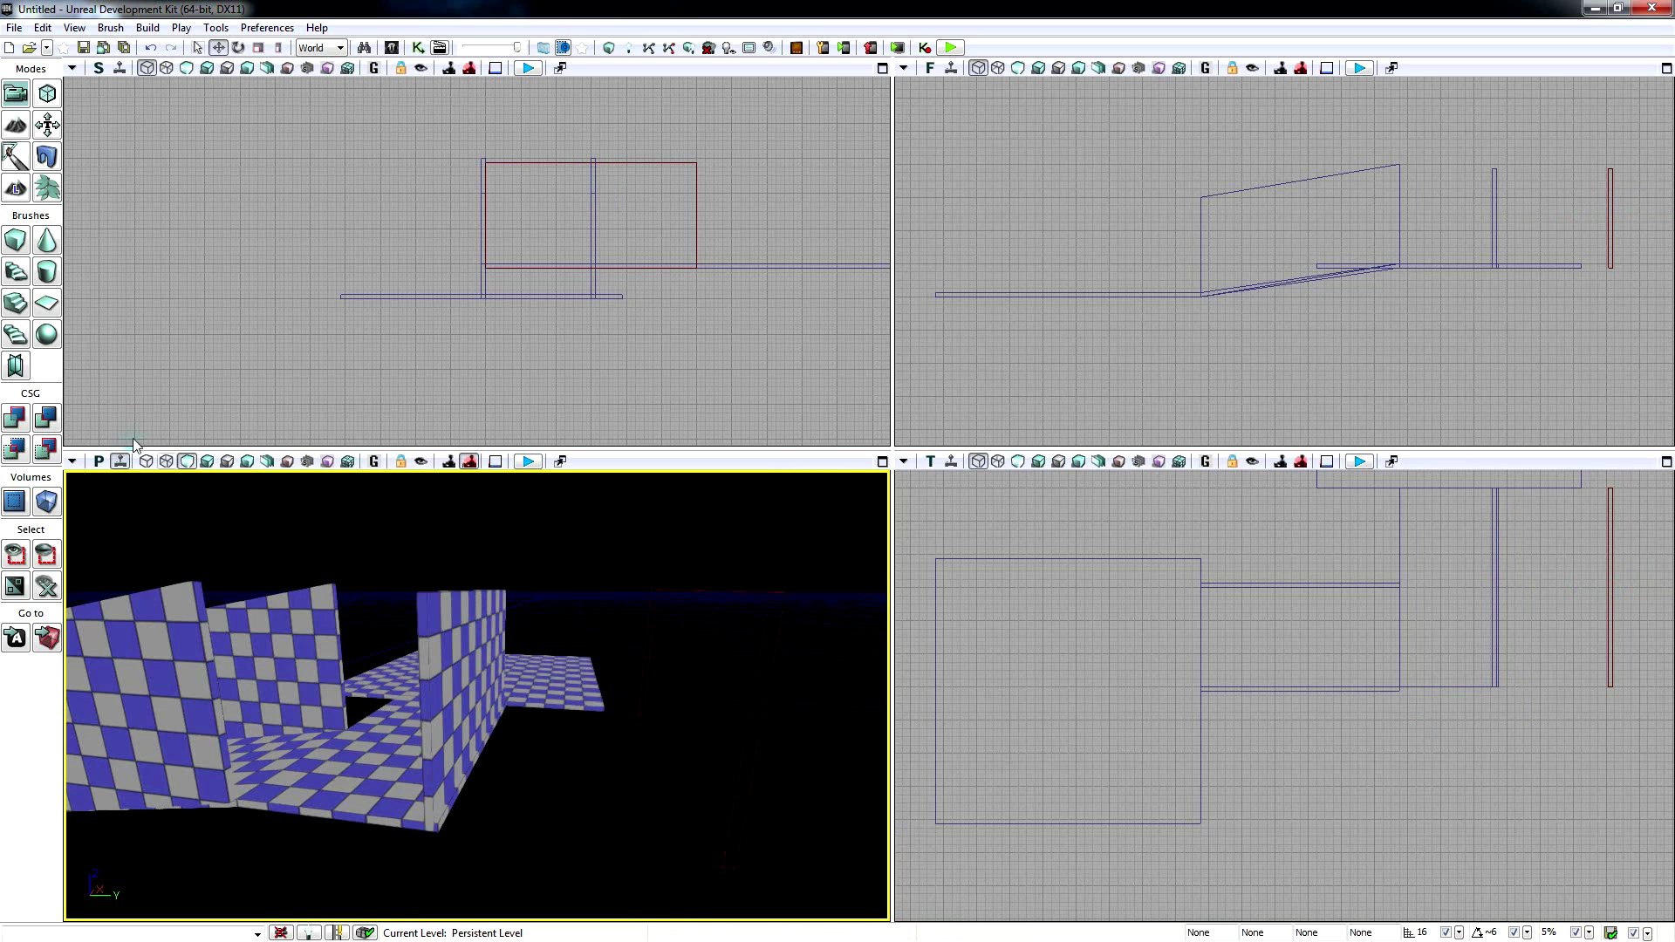
# - Rebuild the cube builder brush with X 16, Y 384, Z 384
pyautogui.rightClick(15, 240)
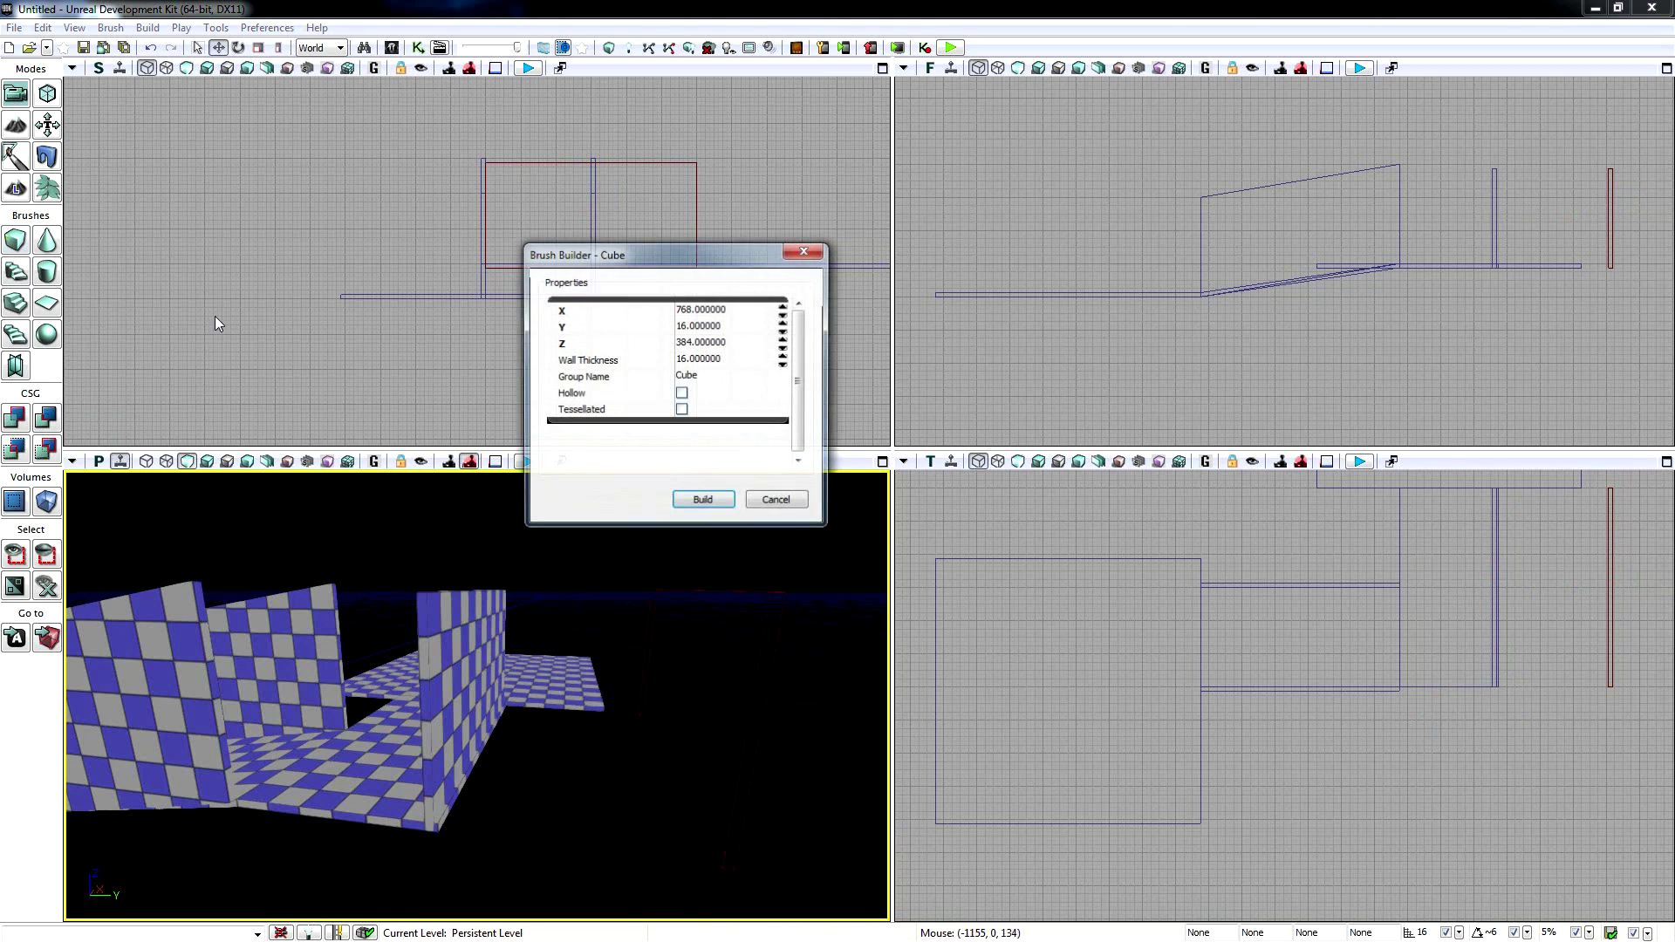
pyautogui.write('16')
pyautogui.click(685, 327)
pyautogui.write('384')
pyautogui.click(706, 342)
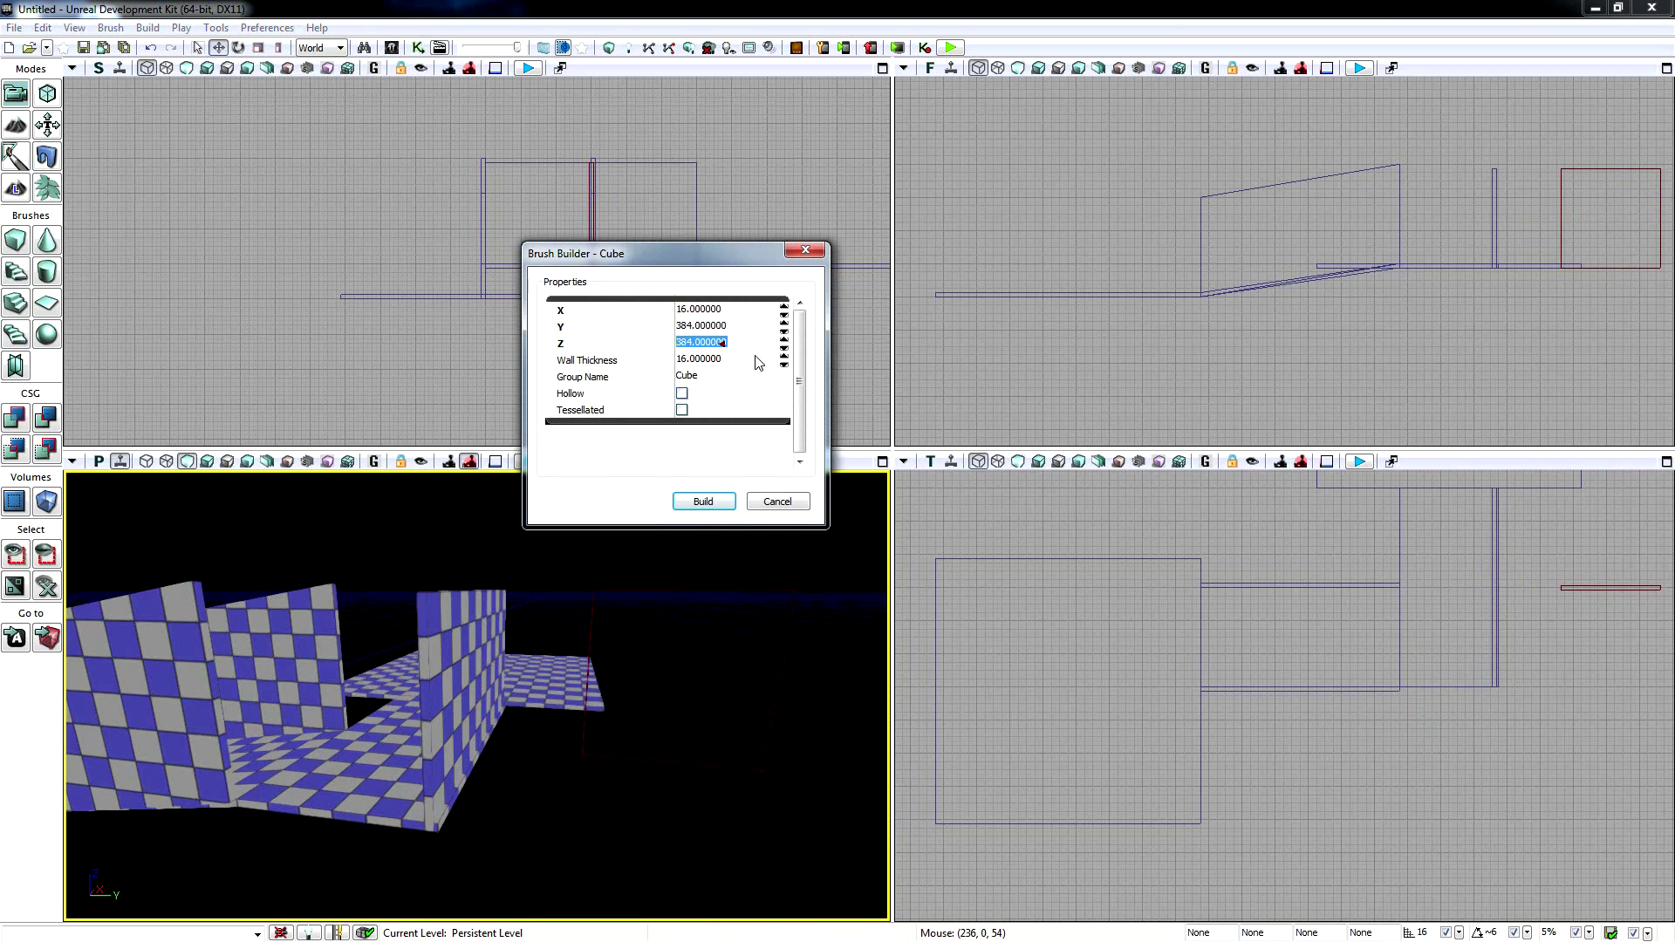
pyautogui.click(805, 252)
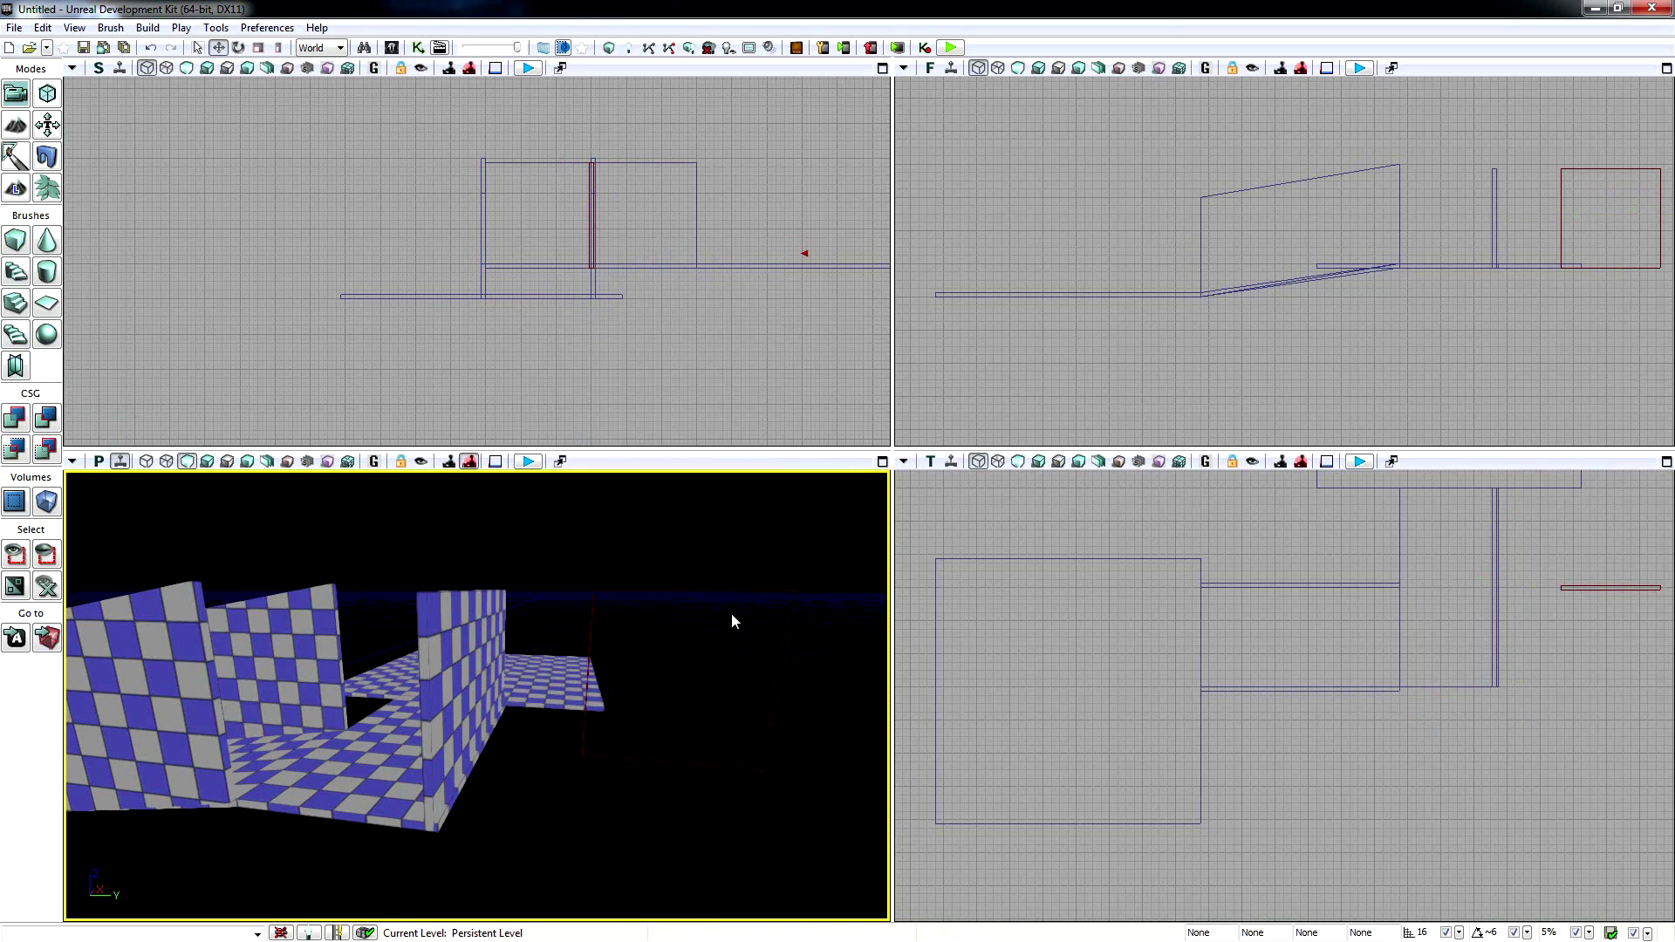
# - Fit the square wall brush across the corridor's open end, between the ramp wall and the long outer wall, and add it
pyautogui.click(722, 591)
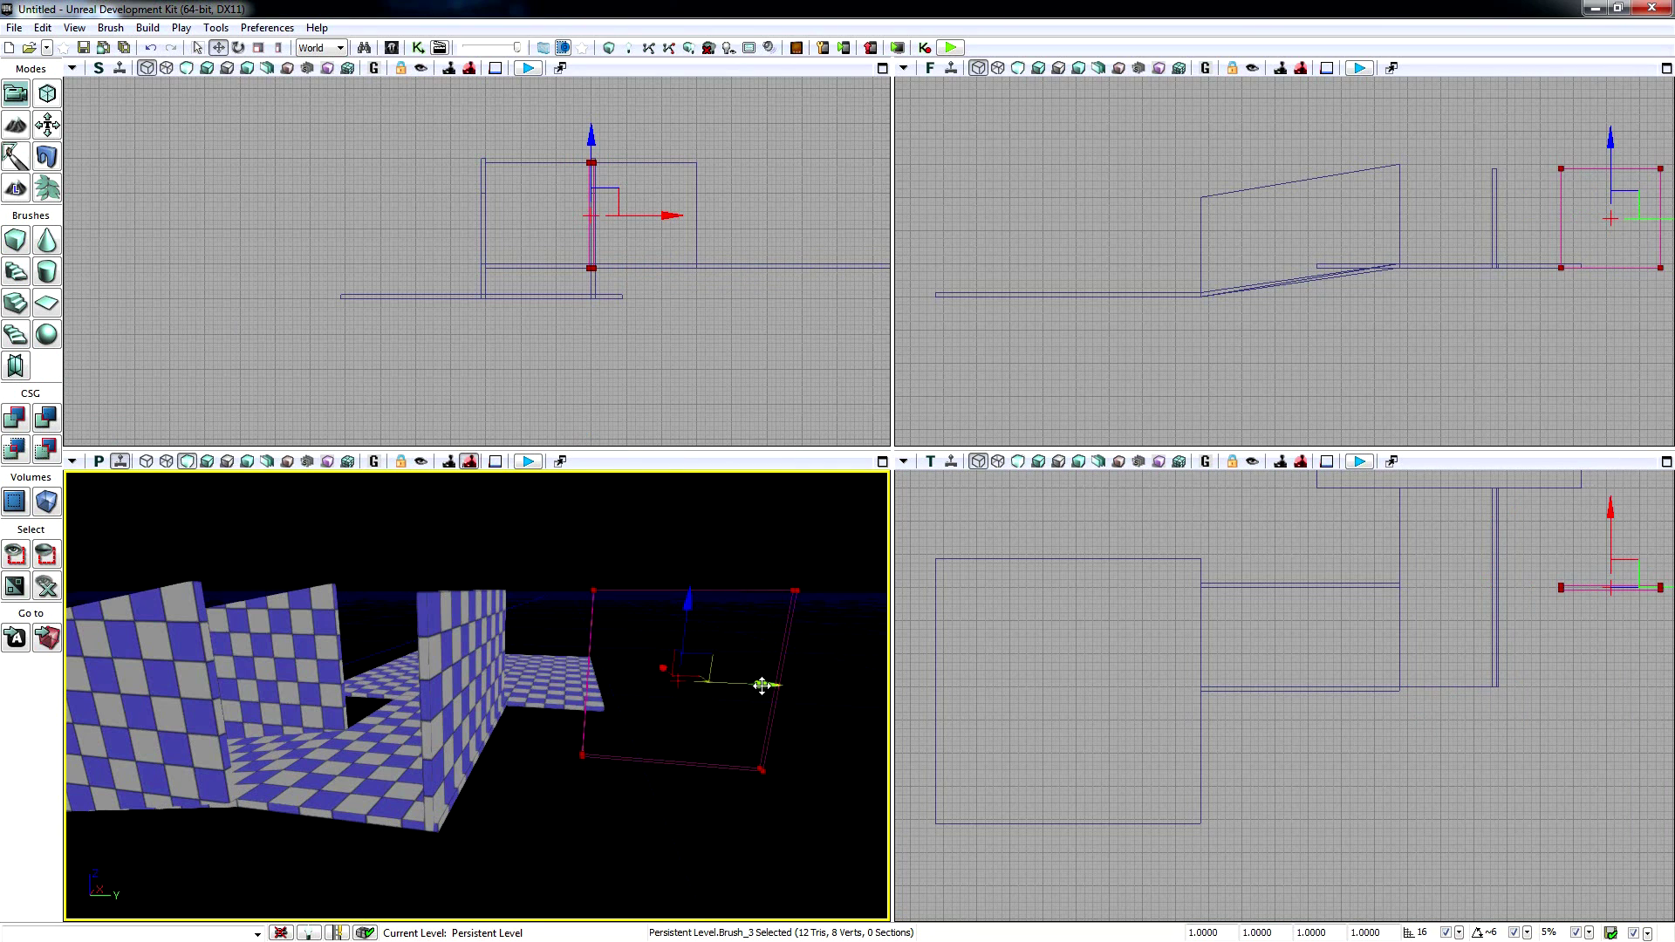
pyautogui.moveTo(760, 685)
pyautogui.mouseDown()
pyautogui.moveTo(440, 673)
pyautogui.moveTo(426, 658)
pyautogui.moveTo(244, 759)
pyautogui.moveTo(393, 689)
pyautogui.mouseUp()
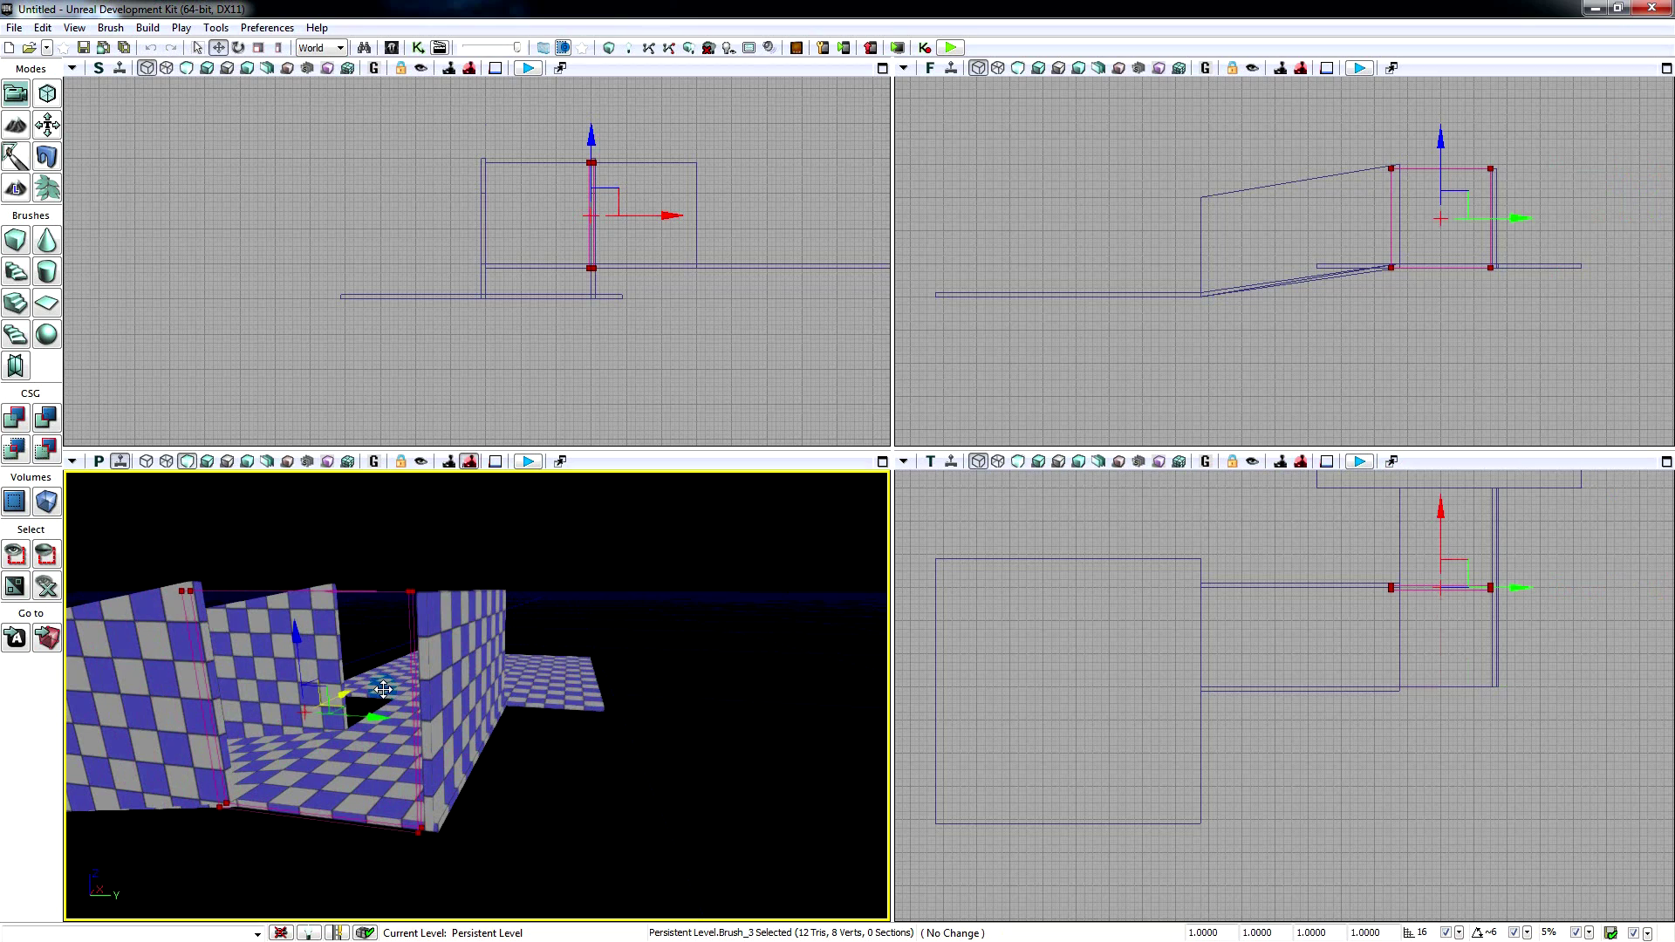
pyautogui.moveTo(502, 773); pyautogui.dragTo(432, 773, button='right')
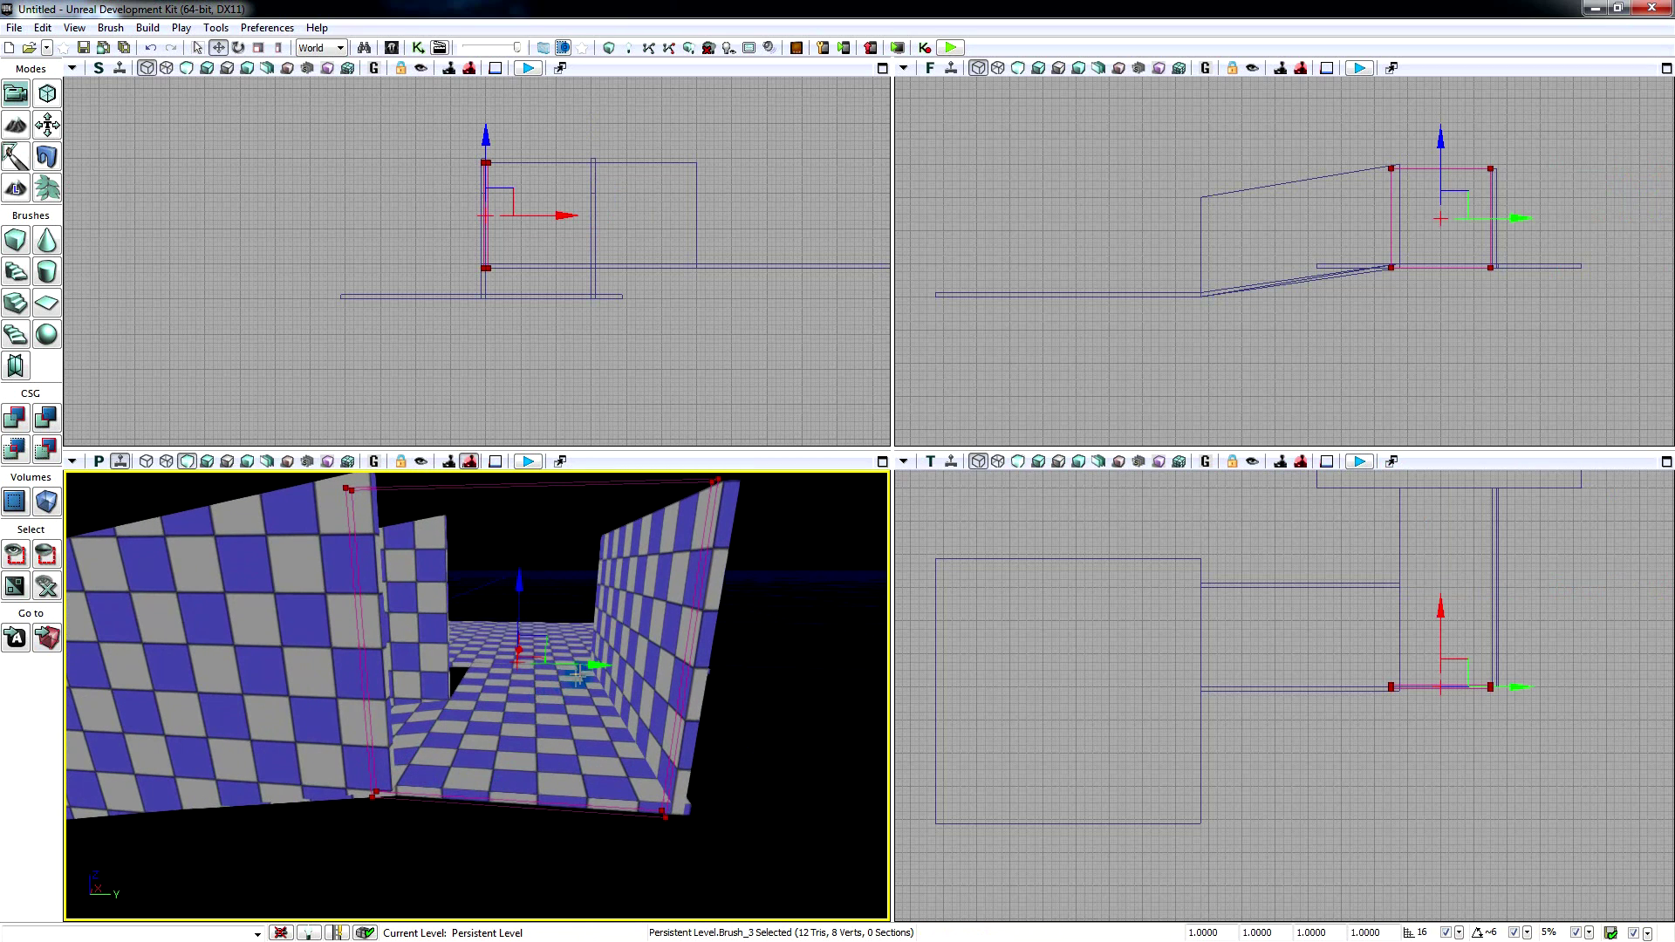
pyautogui.moveTo(601, 669); pyautogui.dragTo(625, 669)
pyautogui.moveTo(625, 669); pyautogui.dragTo(625, 669, button='right')
pyautogui.moveTo(778, 808); pyautogui.dragTo(777, 808, button='right')
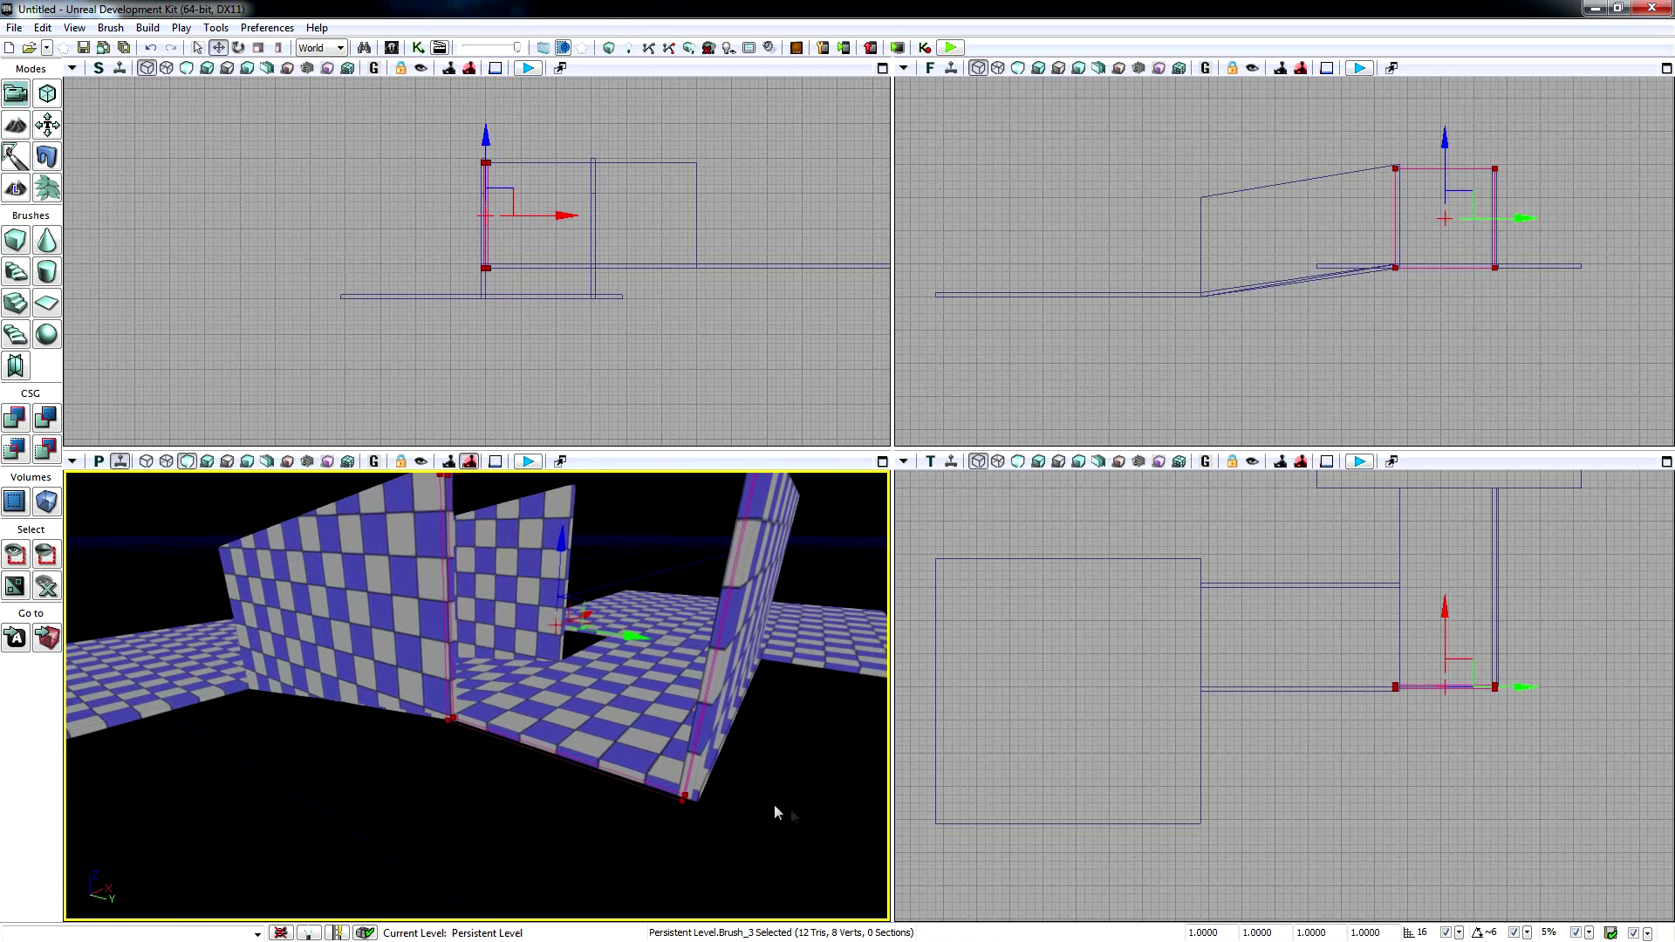
pyautogui.click(25, 422)
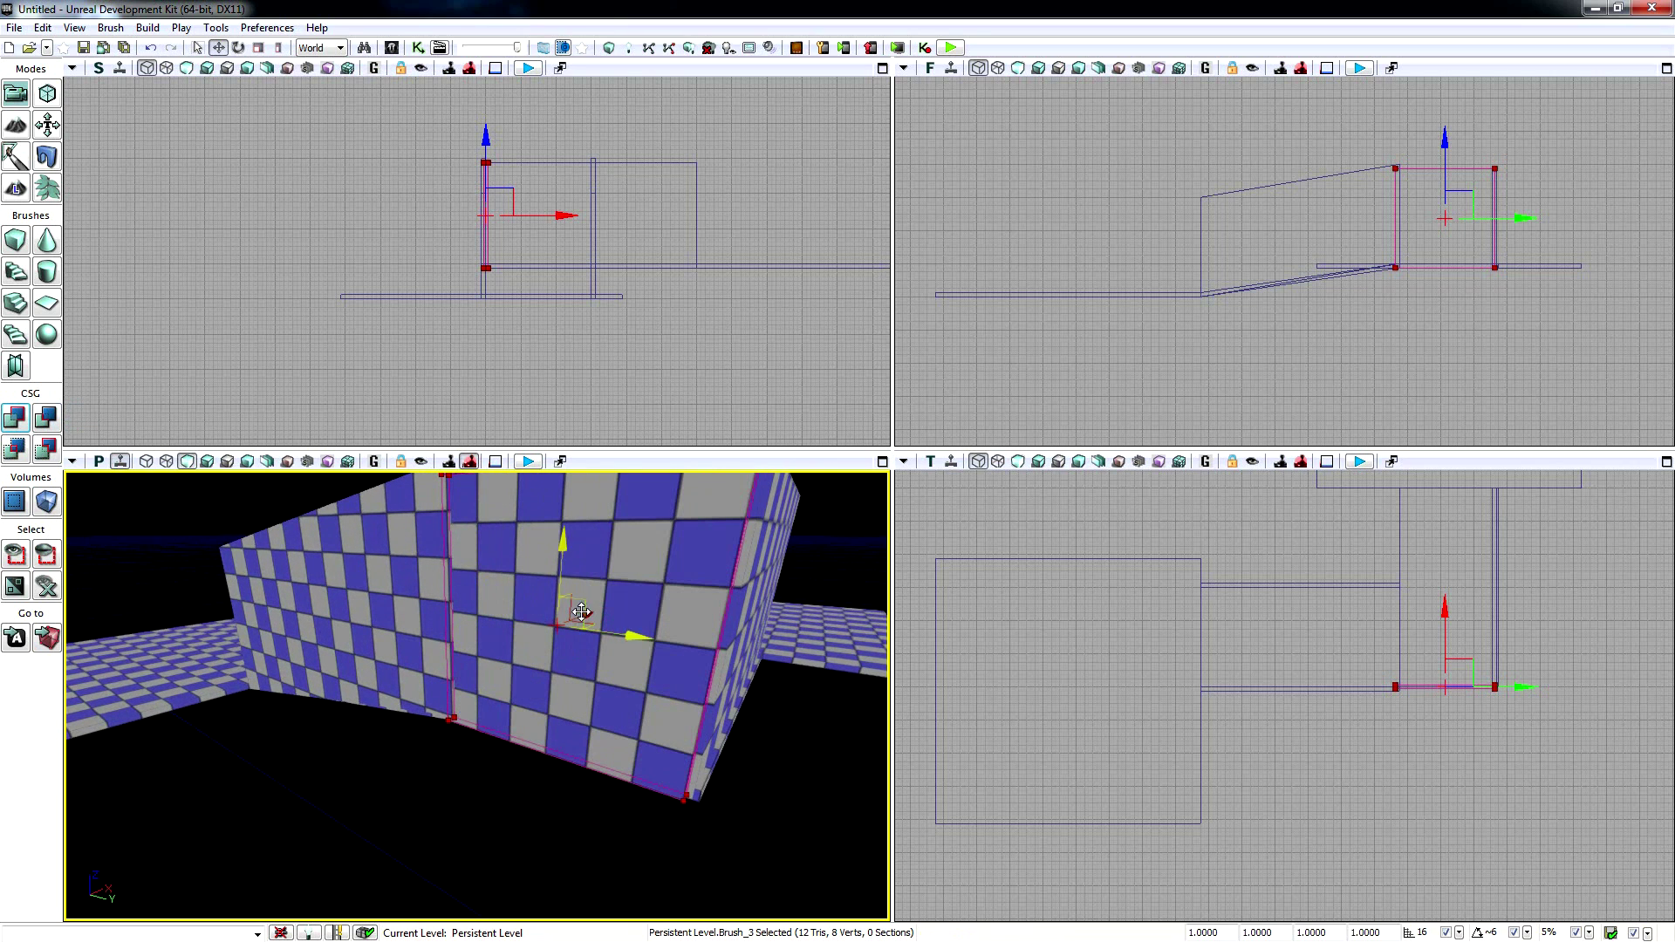
# - Move the builder brush in positive X to the corridor's far end and rebuild it with X 384, Y 16, Z 384
pyautogui.moveTo(633, 637)
pyautogui.mouseDown()
pyautogui.moveTo(624, 601)
pyautogui.moveTo(744, 583)
pyautogui.moveTo(727, 615)
pyautogui.mouseUp()
pyautogui.moveTo(728, 615); pyautogui.dragTo(728, 658, button='right')
pyautogui.moveTo(728, 658); pyautogui.dragTo(588, 745)
pyautogui.rightClick(16, 241)
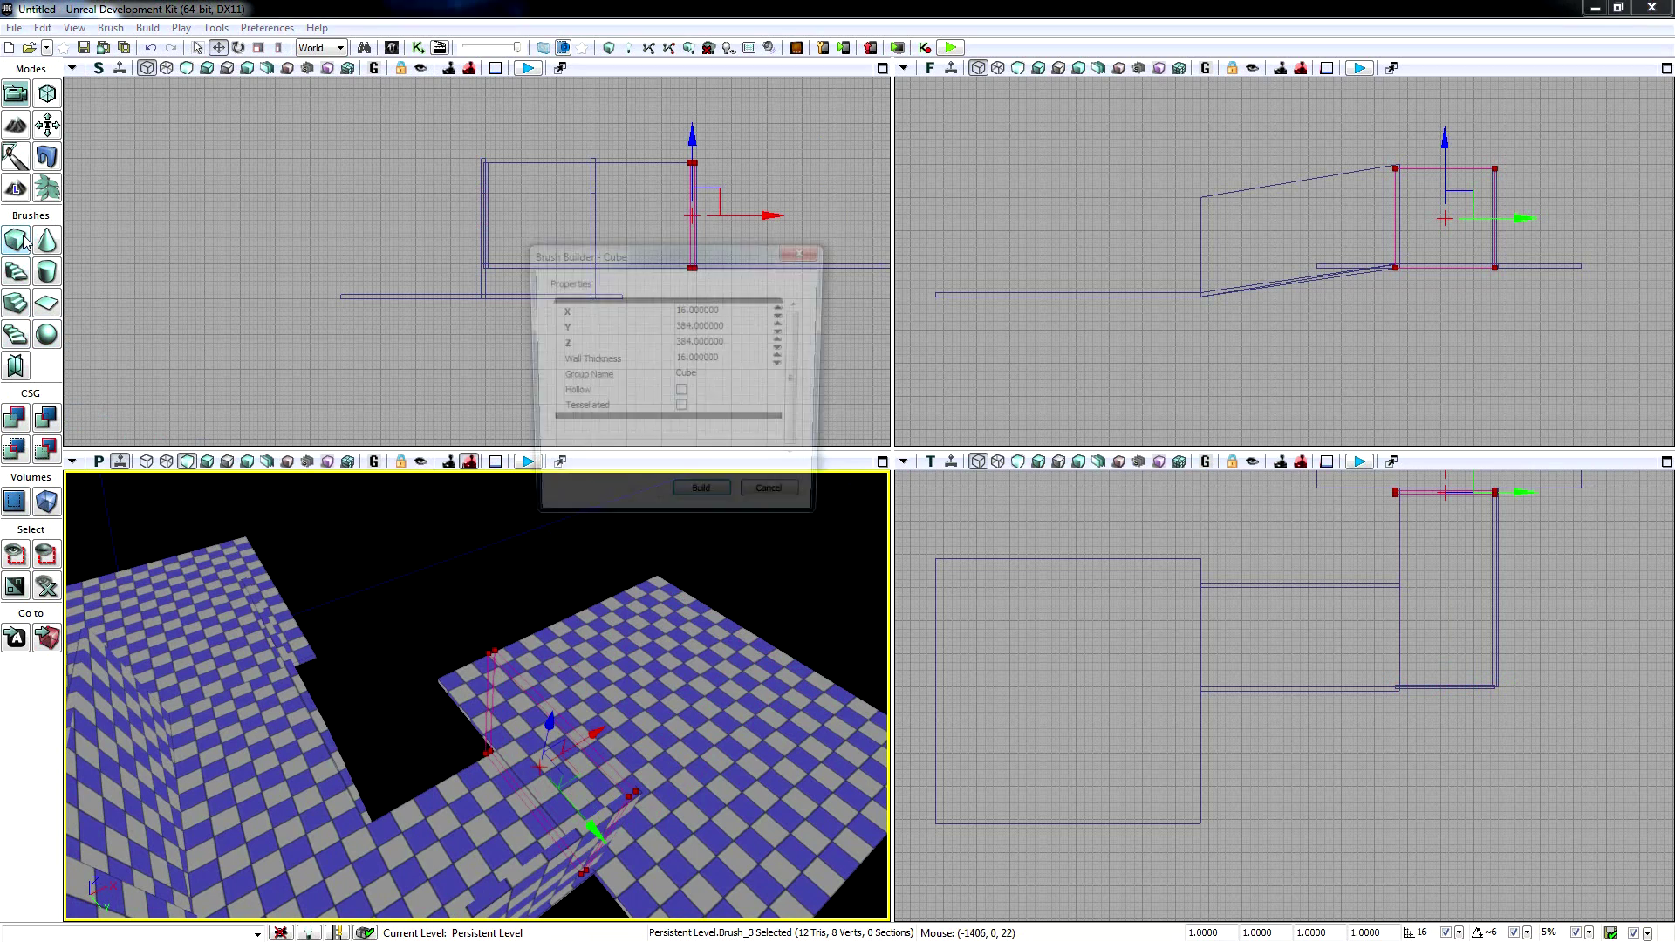
pyautogui.click(691, 327)
pyautogui.write('16')
pyautogui.click(723, 342)
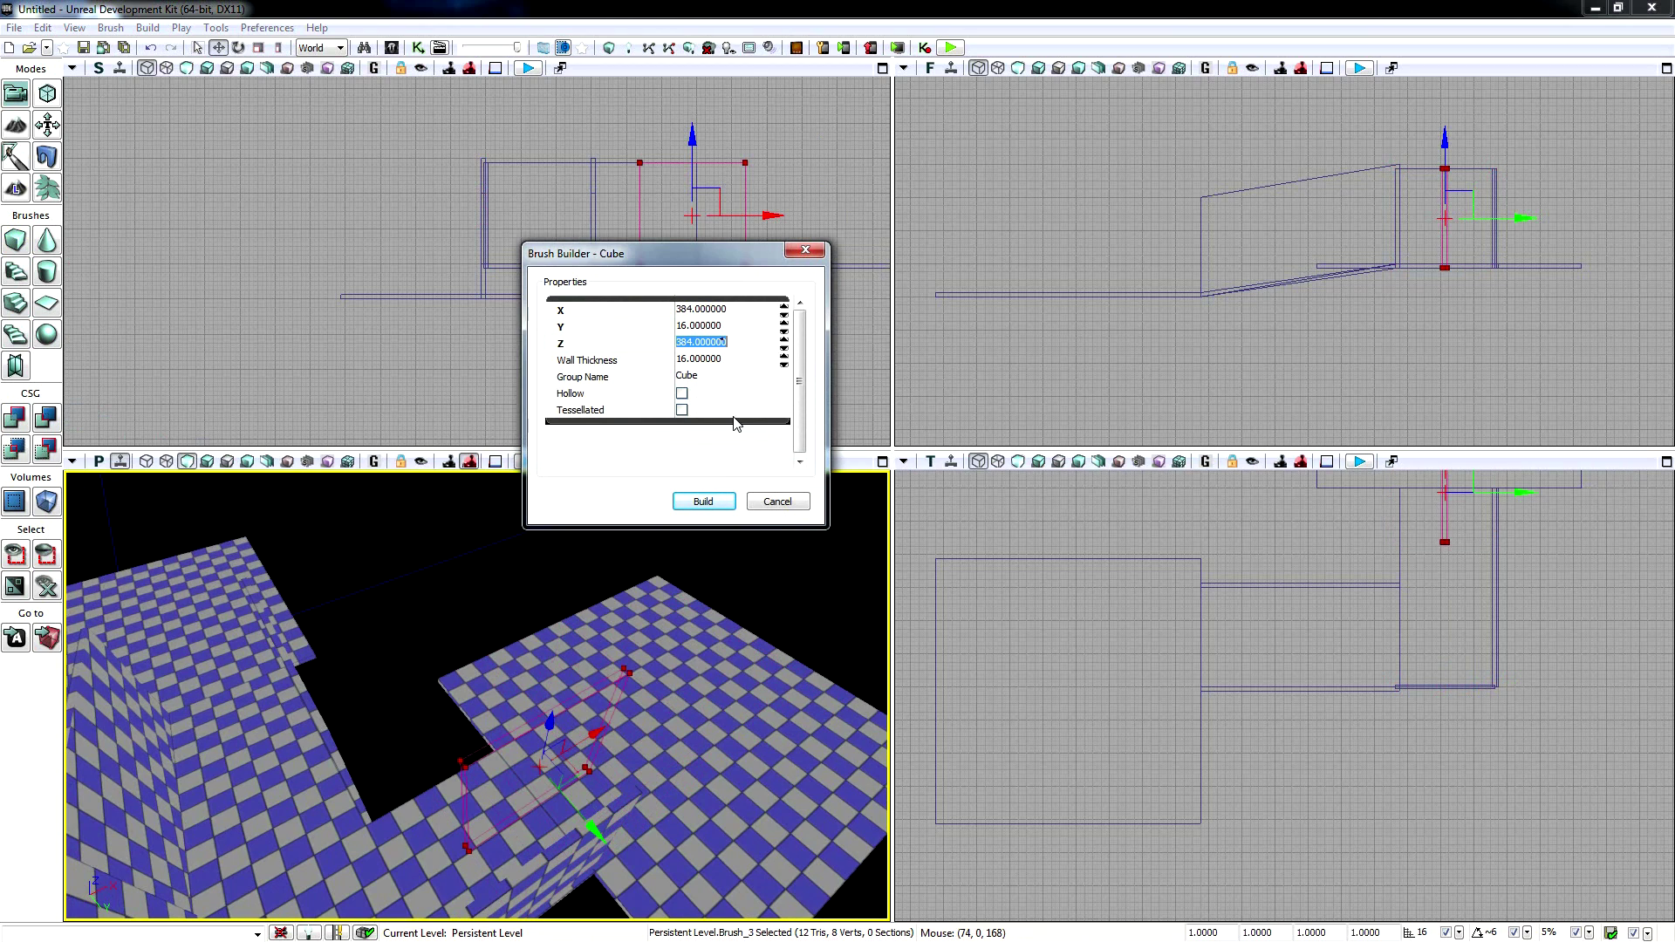
pyautogui.click(812, 248)
# - Position the brush along the corridor's open inner edge, between the ramp wall and the far slab, and add the wall
pyautogui.moveTo(719, 512); pyautogui.dragTo(646, 553, button='right')
pyautogui.press('d')
pyautogui.moveTo(438, 774)
pyautogui.mouseDown()
pyautogui.moveTo(419, 646)
pyautogui.moveTo(437, 604)
pyautogui.moveTo(363, 610)
pyautogui.mouseUp()
pyautogui.moveTo(363, 611)
pyautogui.mouseDown(button='right')
pyautogui.moveTo(410, 611)
pyautogui.moveTo(261, 554)
pyautogui.moveTo(149, 567)
pyautogui.moveTo(140, 620)
pyautogui.moveTo(118, 545)
pyautogui.moveTo(201, 497)
pyautogui.moveTo(418, 567)
pyautogui.mouseUp(button='right')
pyautogui.press('d')
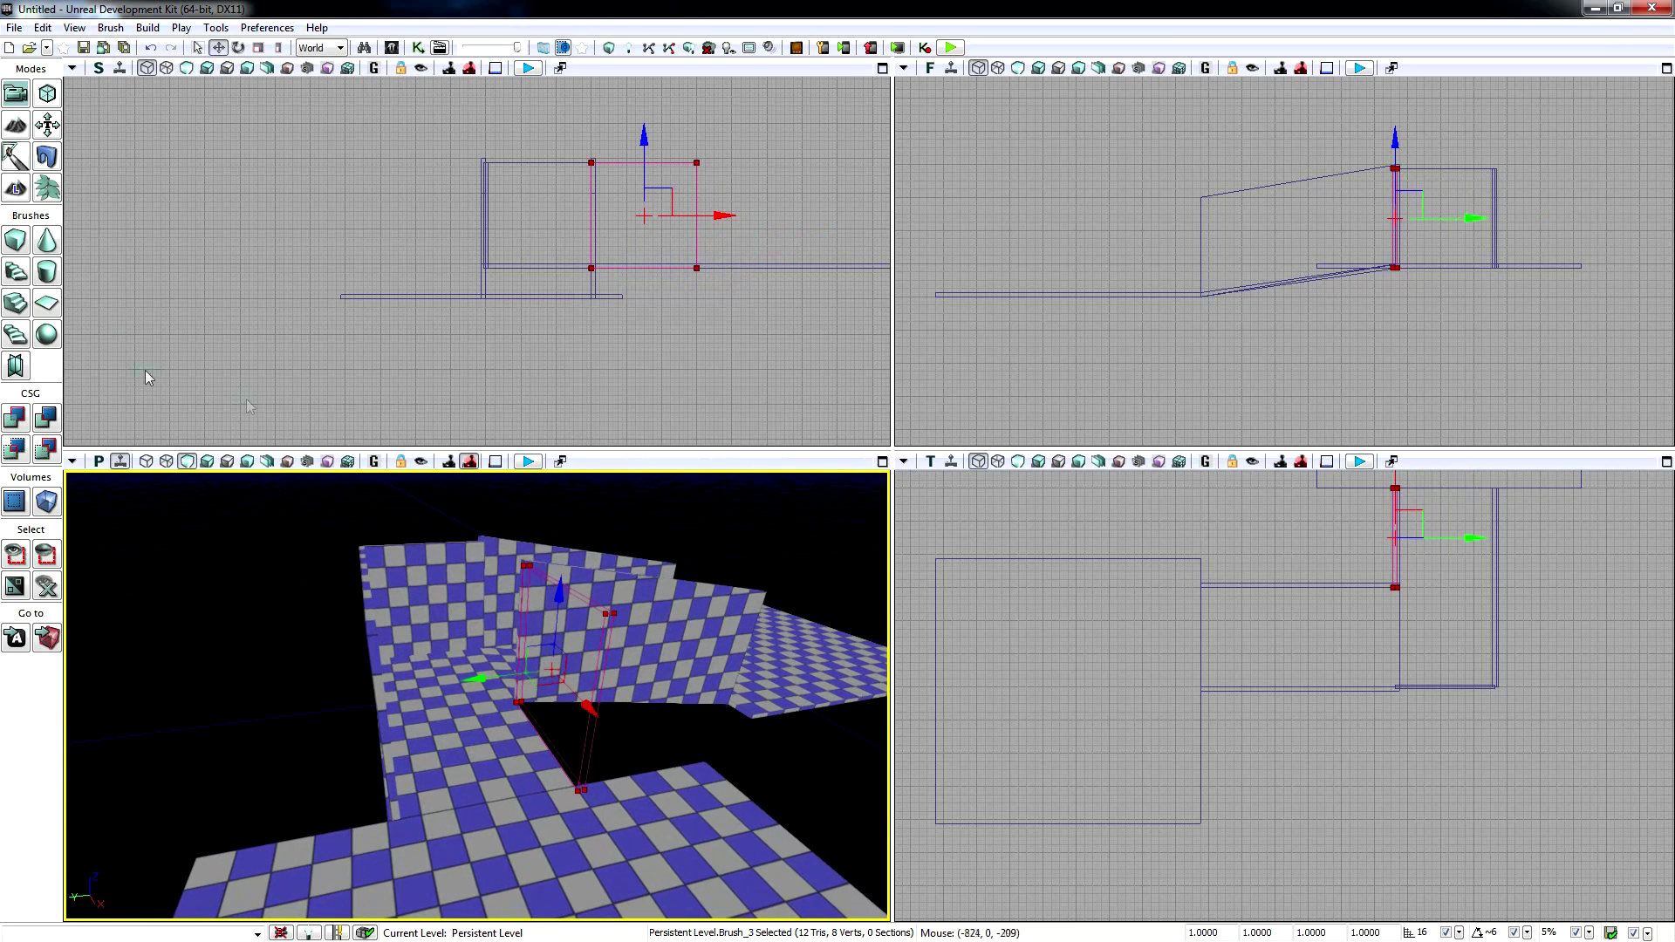
pyautogui.click(14, 417)
pyautogui.moveTo(654, 670); pyautogui.dragTo(698, 676, button='right')
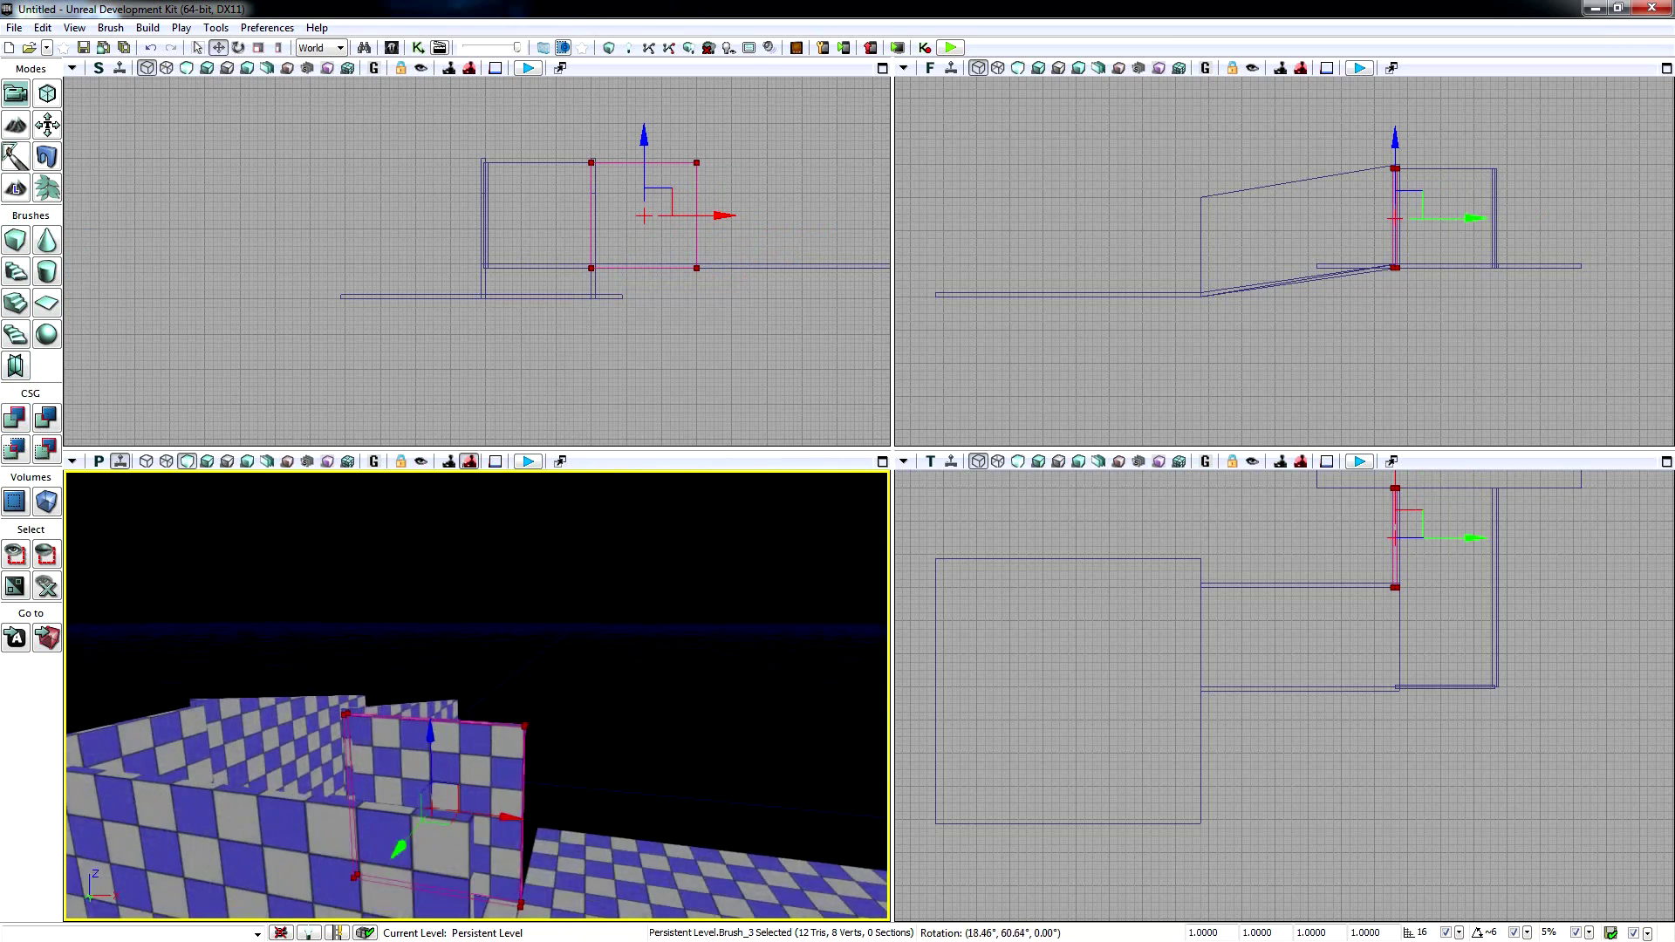
# - Move the builder brush clear and examine how the corridor's inner edge wall meets the ramp wall and floor from several sides
pyautogui.moveTo(543, 602); pyautogui.dragTo(542, 645, button='right')
pyautogui.moveTo(520, 647); pyautogui.dragTo(543, 649)
pyautogui.keyDown('alt'); pyautogui.moveTo(1125, 734); pyautogui.dragTo(1319, 749); pyautogui.keyUp('alt')
pyautogui.moveTo(725, 690); pyautogui.dragTo(721, 679, button='right')
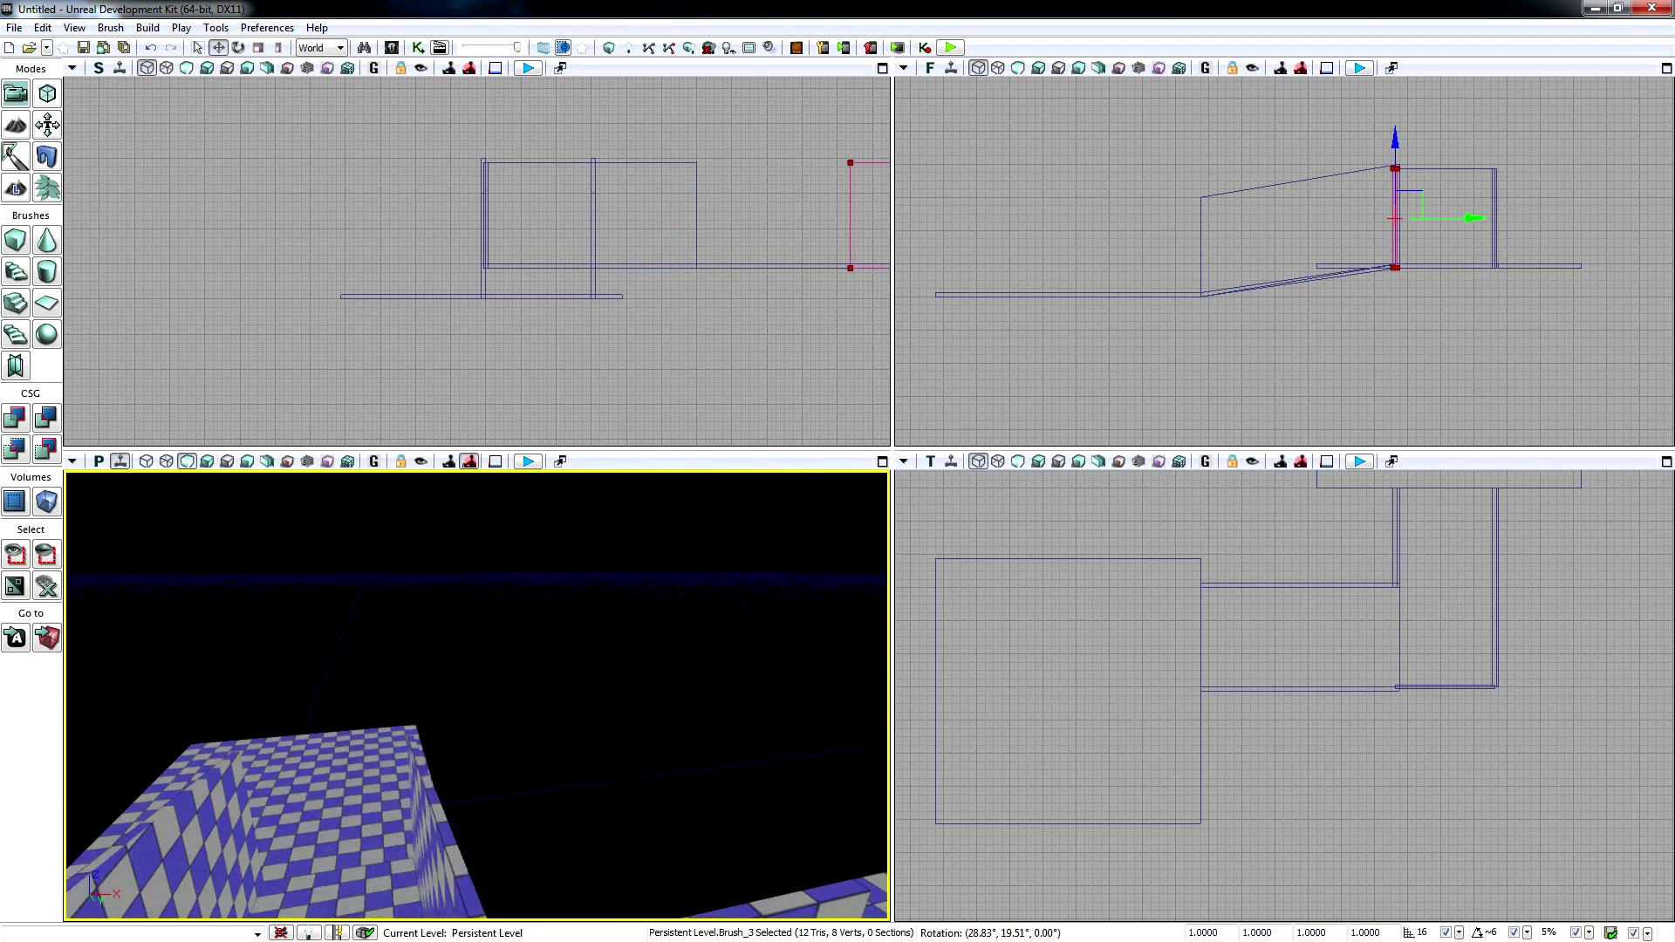
pyautogui.moveTo(543, 664); pyautogui.dragTo(375, 644, button='right')
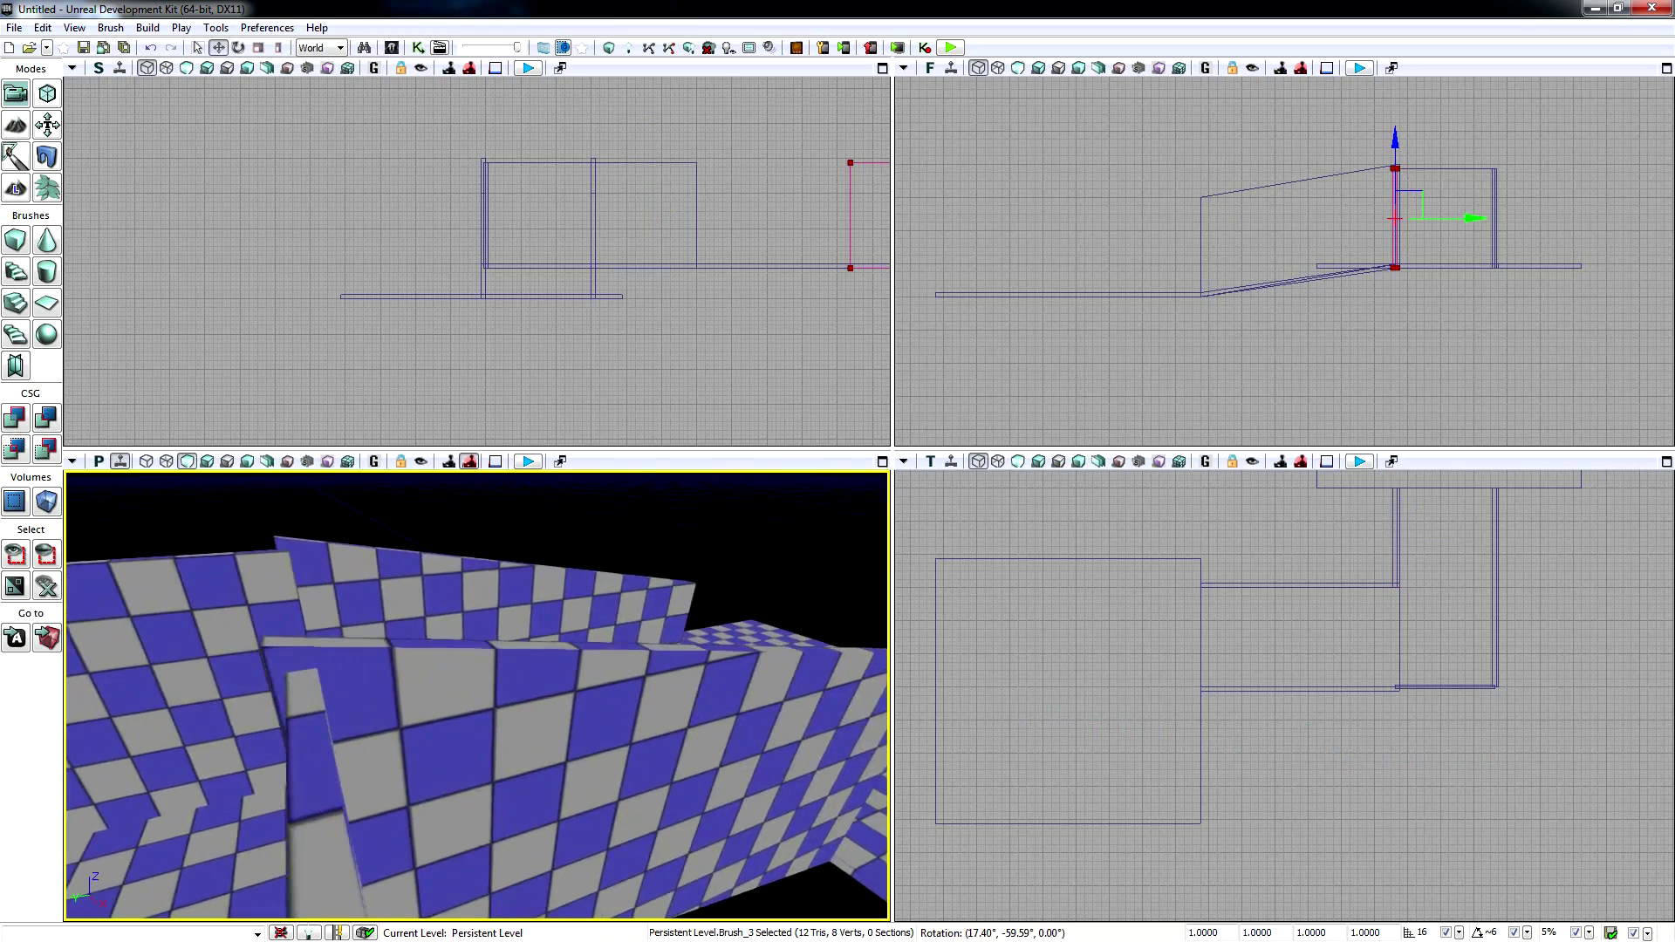
pyautogui.moveTo(477, 672); pyautogui.dragTo(410, 767, button='right')
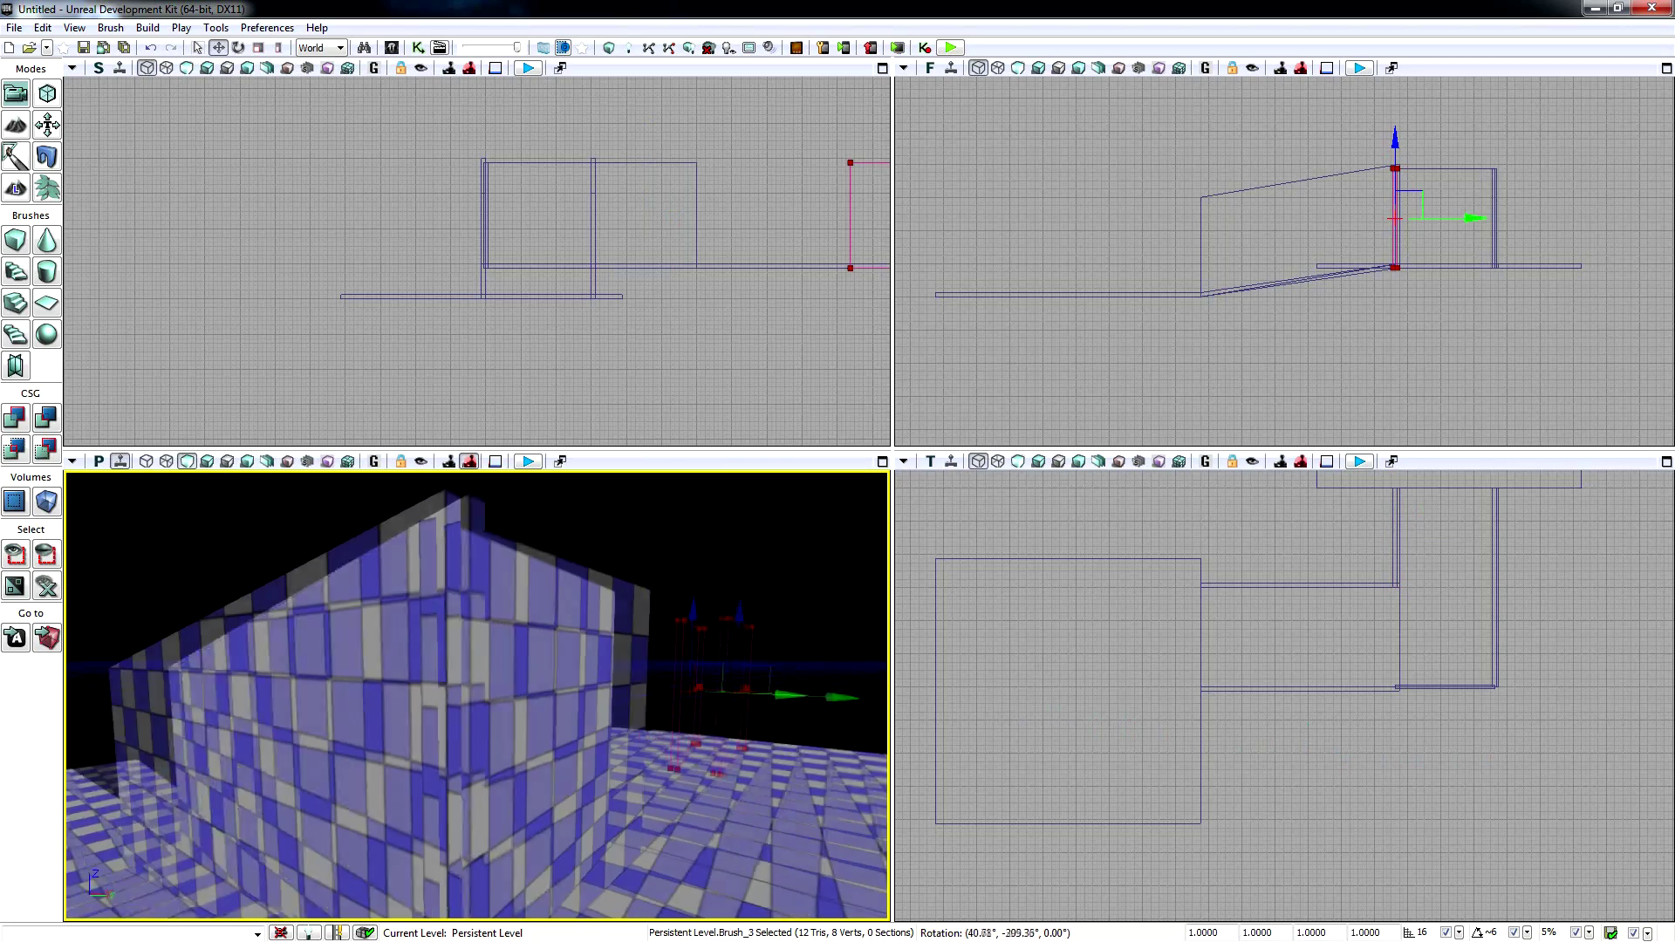
pyautogui.moveTo(477, 695); pyautogui.dragTo(698, 702, button='right')
pyautogui.moveTo(477, 696); pyautogui.dragTo(660, 688, button='right')
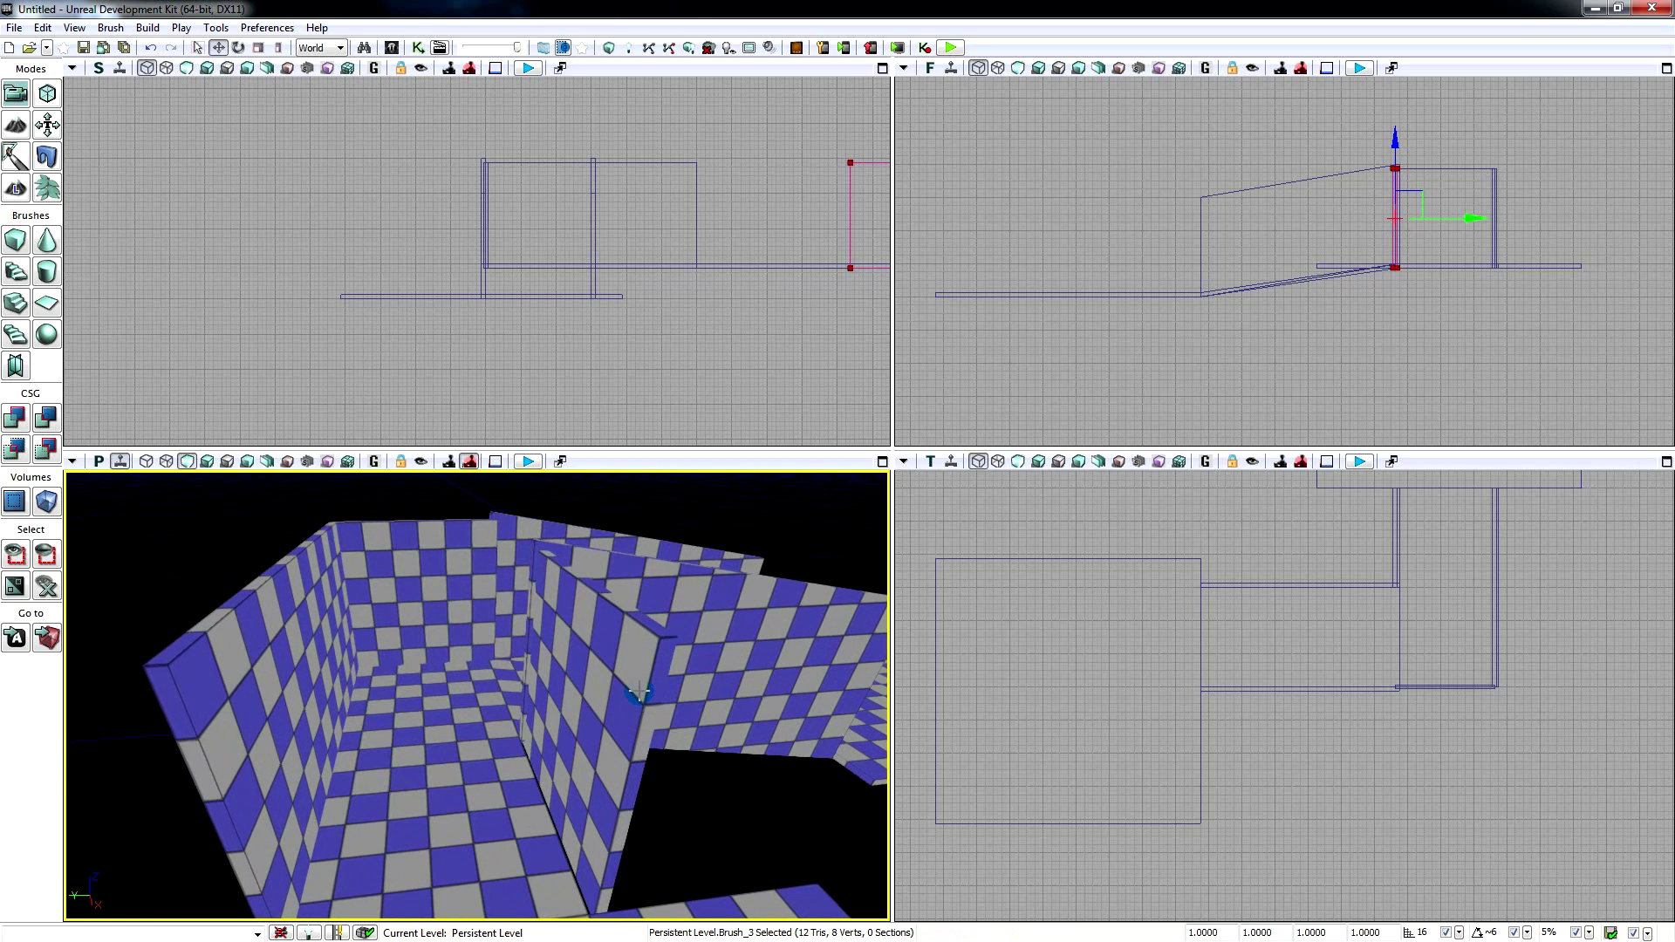
# - Undo the builder brush move and the addition of the corridor's inner edge wall
pyautogui.click(42, 27)
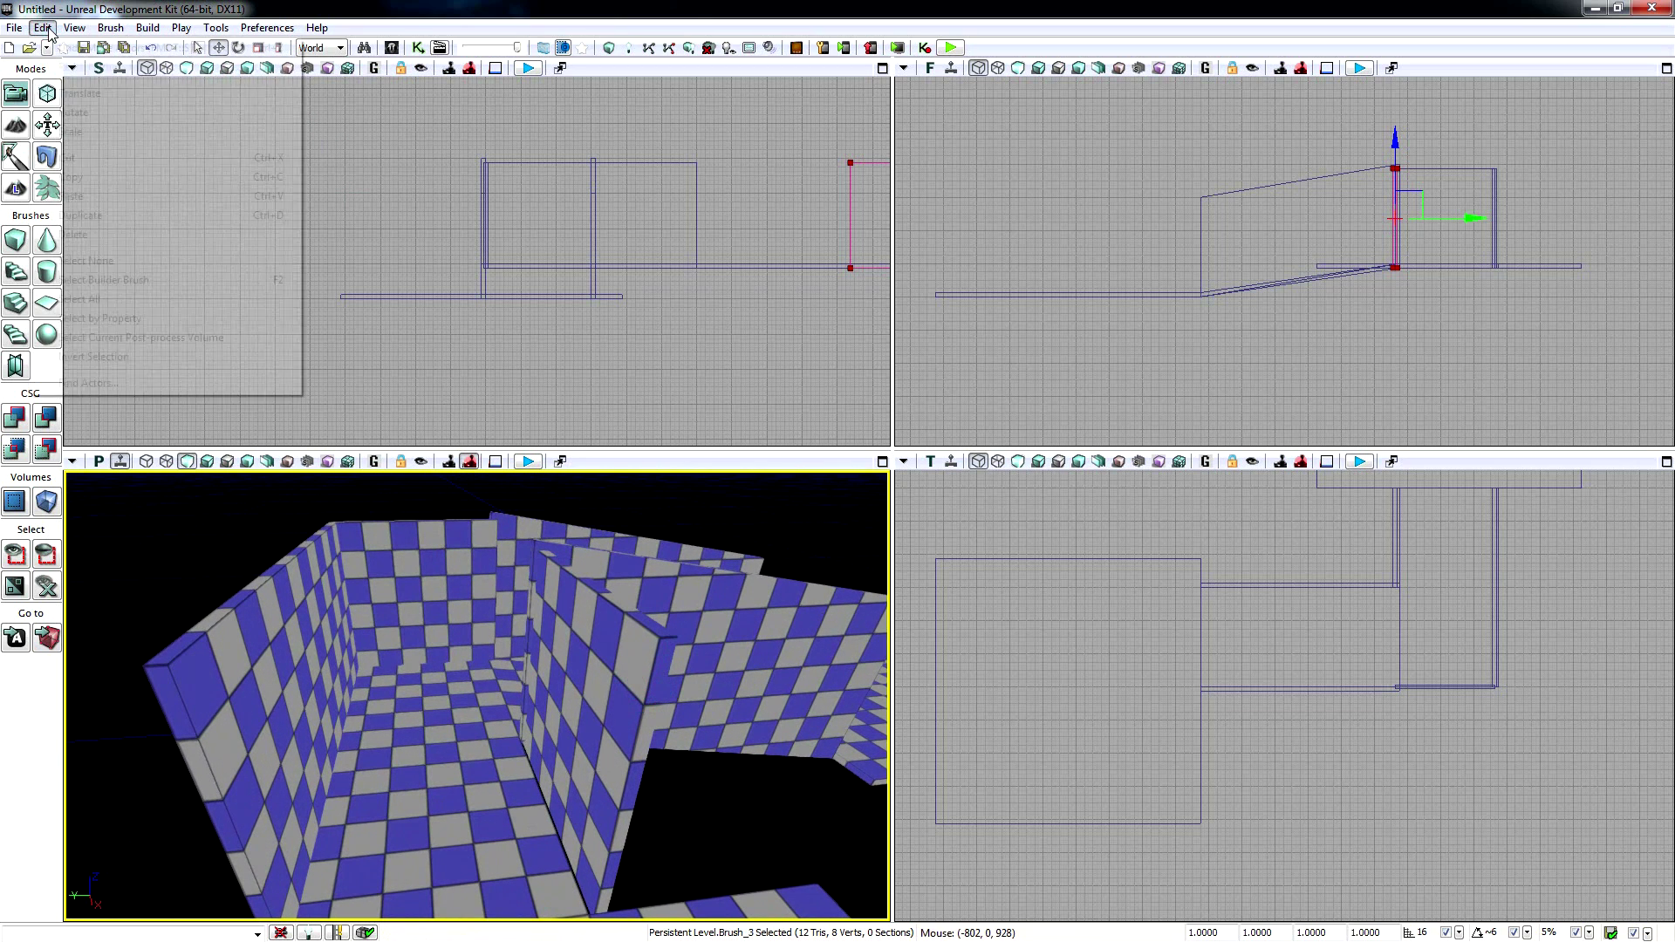
pyautogui.click(54, 48)
pyautogui.click(43, 28)
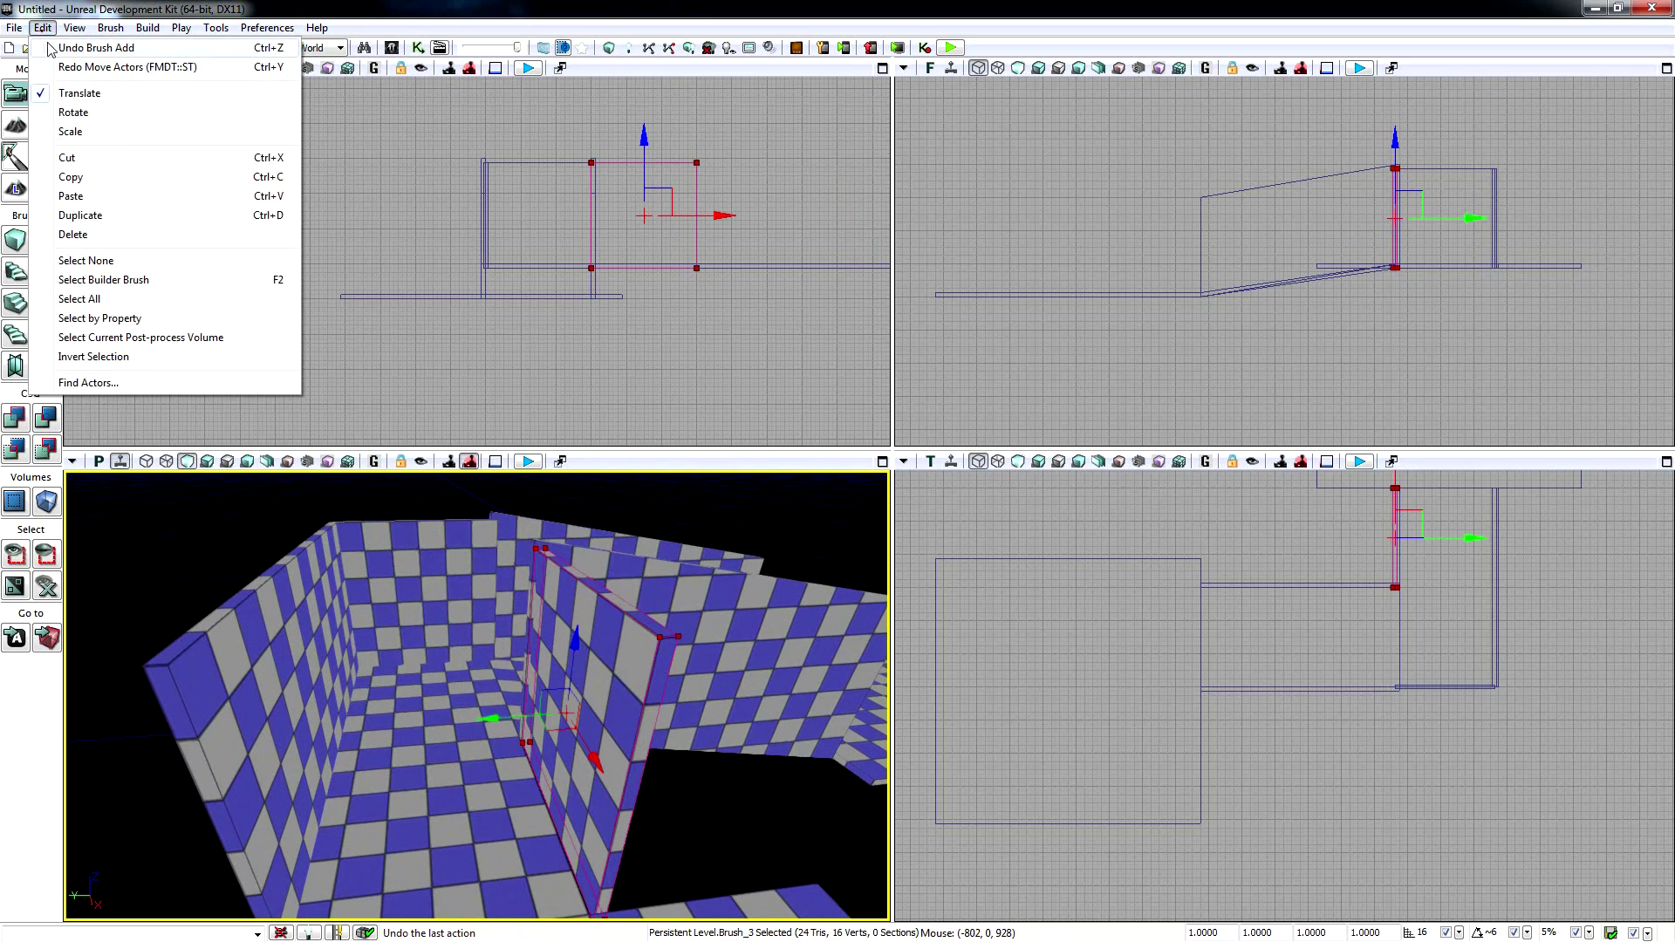
pyautogui.click(54, 48)
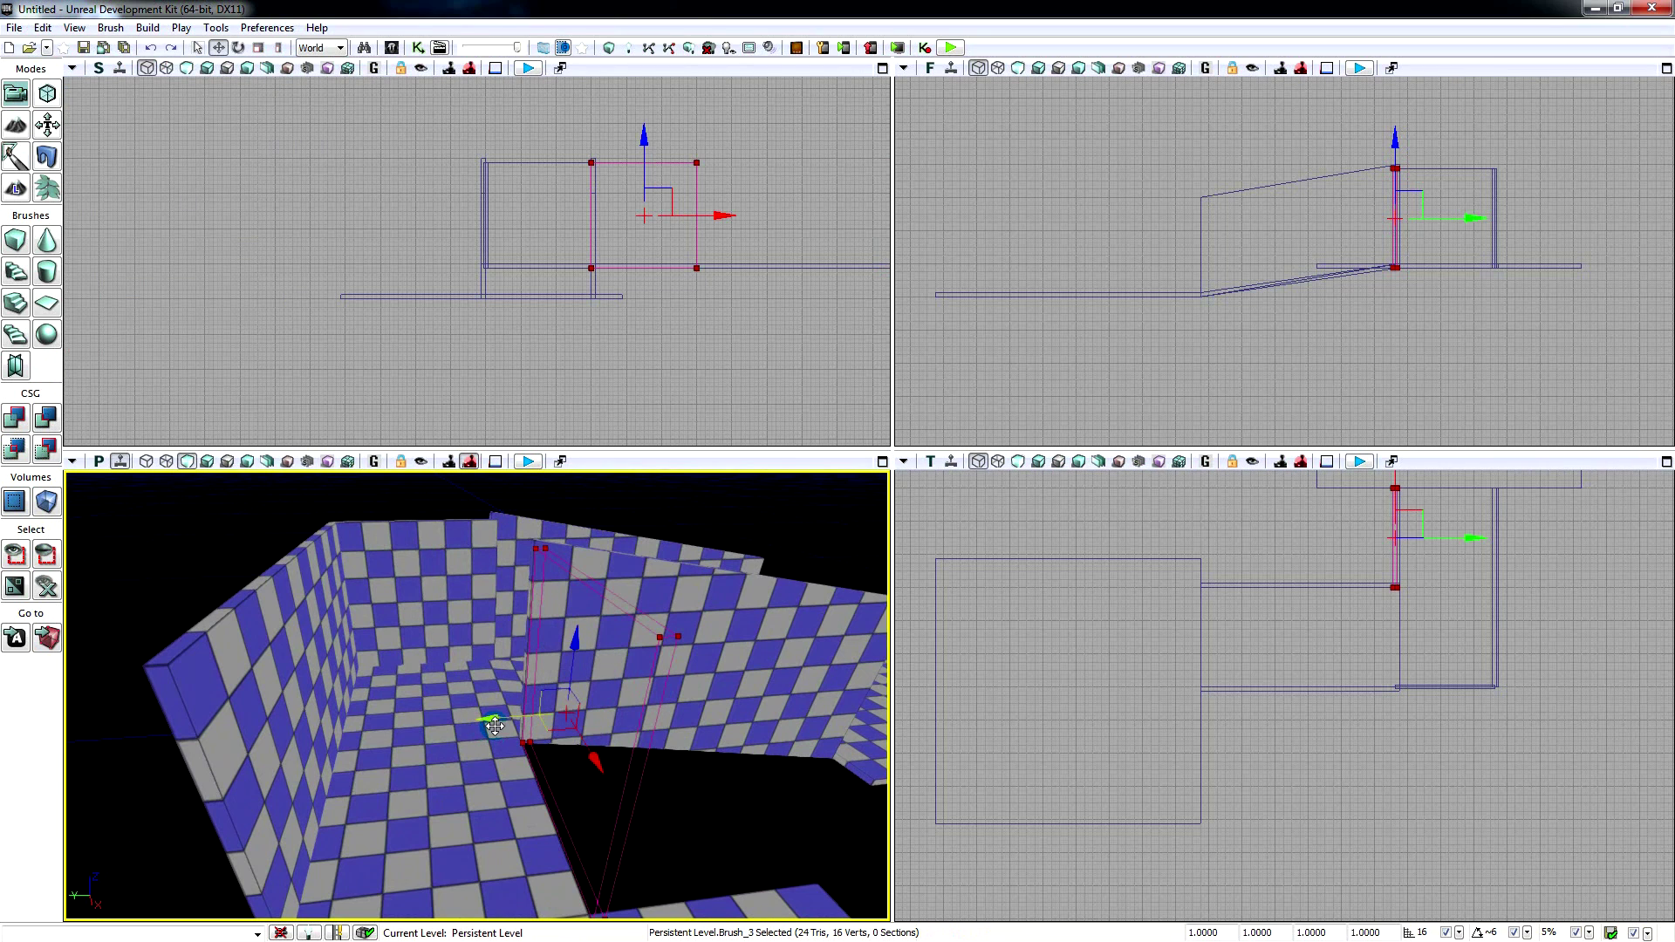
# - Shift the builder brush one grid step in positive Y and add the corridor's inner edge wall again
pyautogui.moveTo(489, 722); pyautogui.dragTo(475, 720)
pyautogui.moveTo(475, 721)
pyautogui.mouseDown(button='right')
pyautogui.moveTo(488, 768)
pyautogui.moveTo(455, 768)
pyautogui.moveTo(631, 778)
pyautogui.mouseUp(button='right')
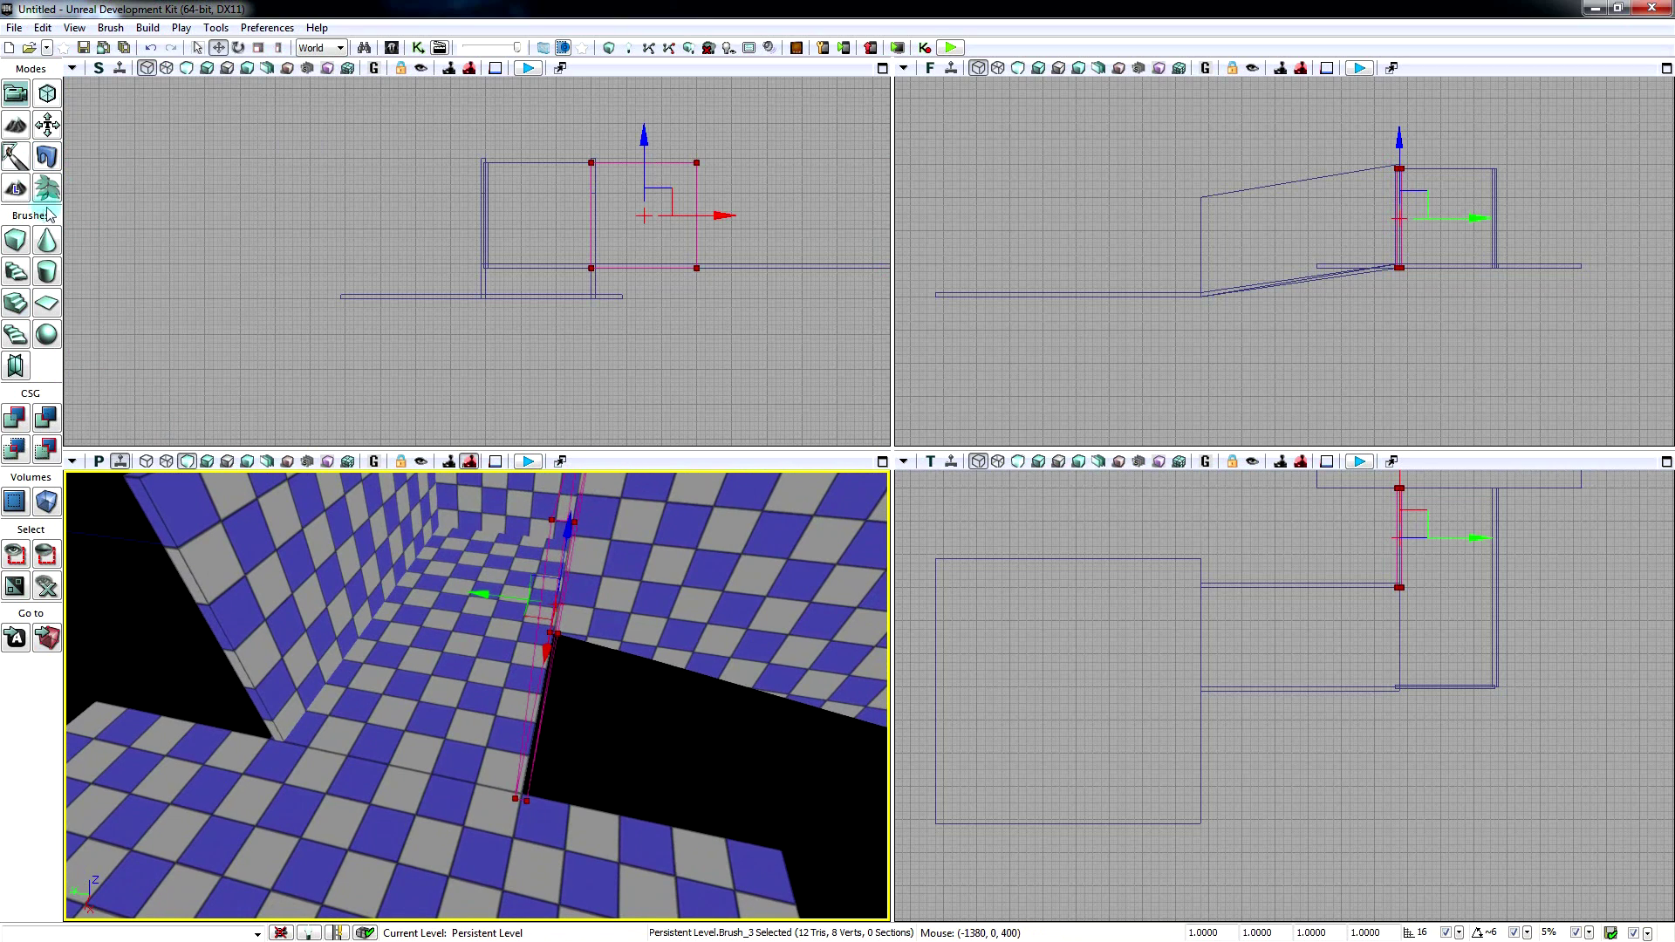
pyautogui.click(14, 417)
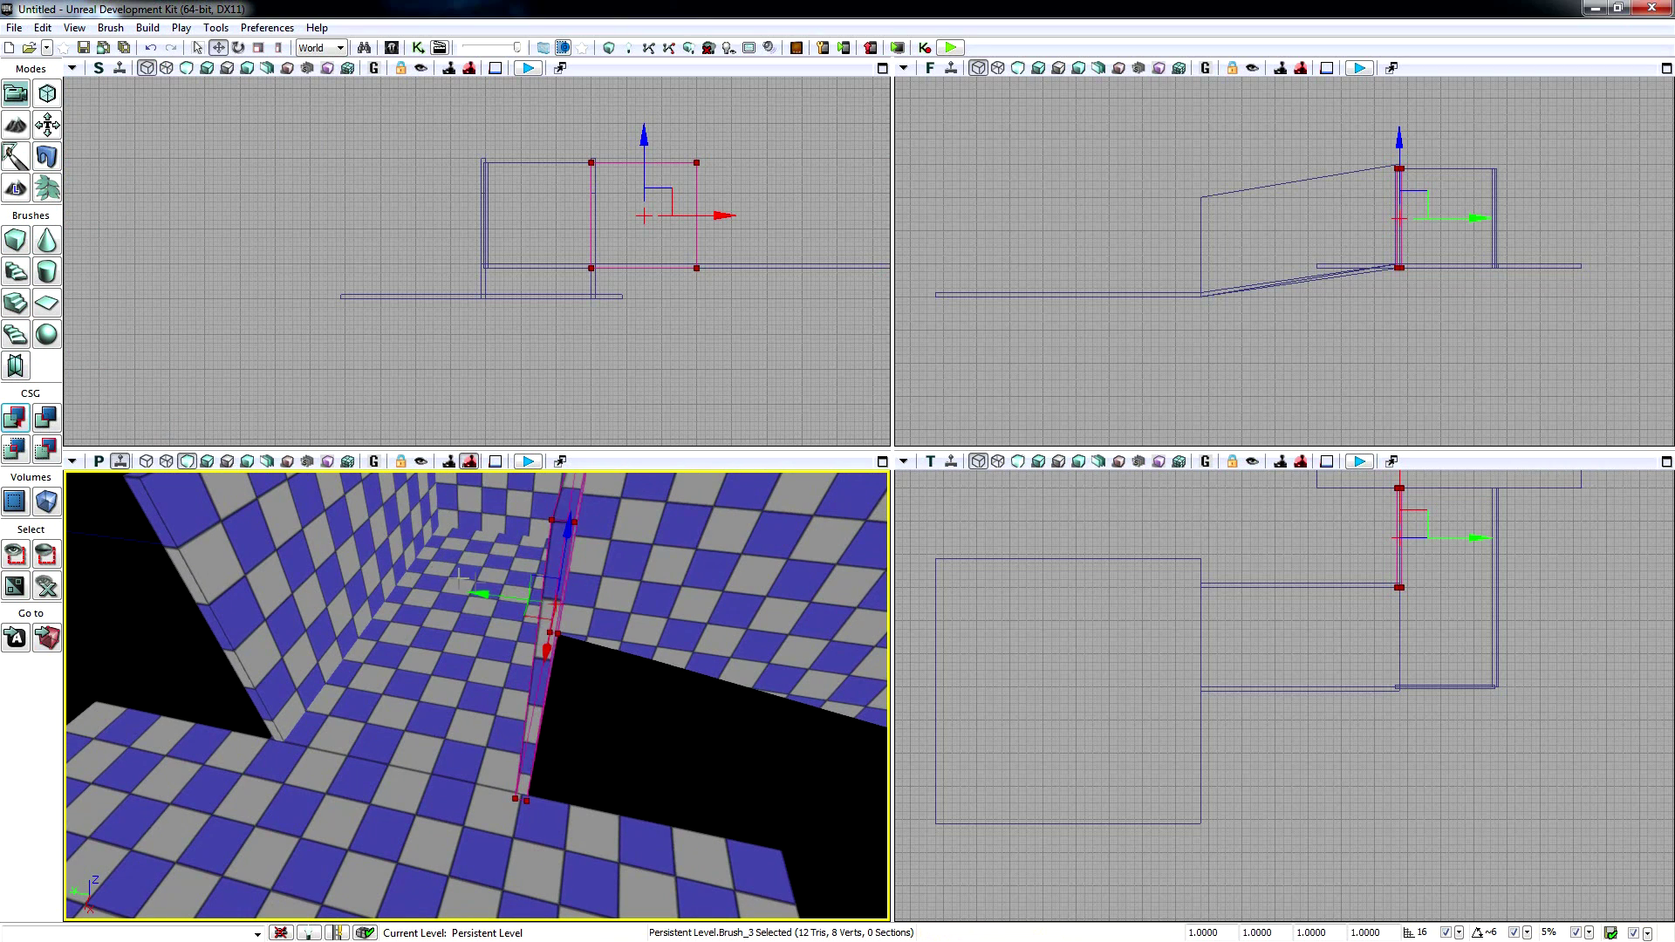
# - Move the builder brush off the corridor wall in negative Y and rebuild the cube with X 1024, Y 16, Z 384
pyautogui.moveTo(507, 607); pyautogui.dragTo(709, 709)
pyautogui.moveTo(704, 706)
pyautogui.mouseDown(button='right')
pyautogui.moveTo(777, 711)
pyautogui.moveTo(846, 672)
pyautogui.moveTo(820, 698)
pyautogui.moveTo(772, 672)
pyautogui.moveTo(741, 698)
pyautogui.moveTo(559, 648)
pyautogui.mouseUp(button='right')
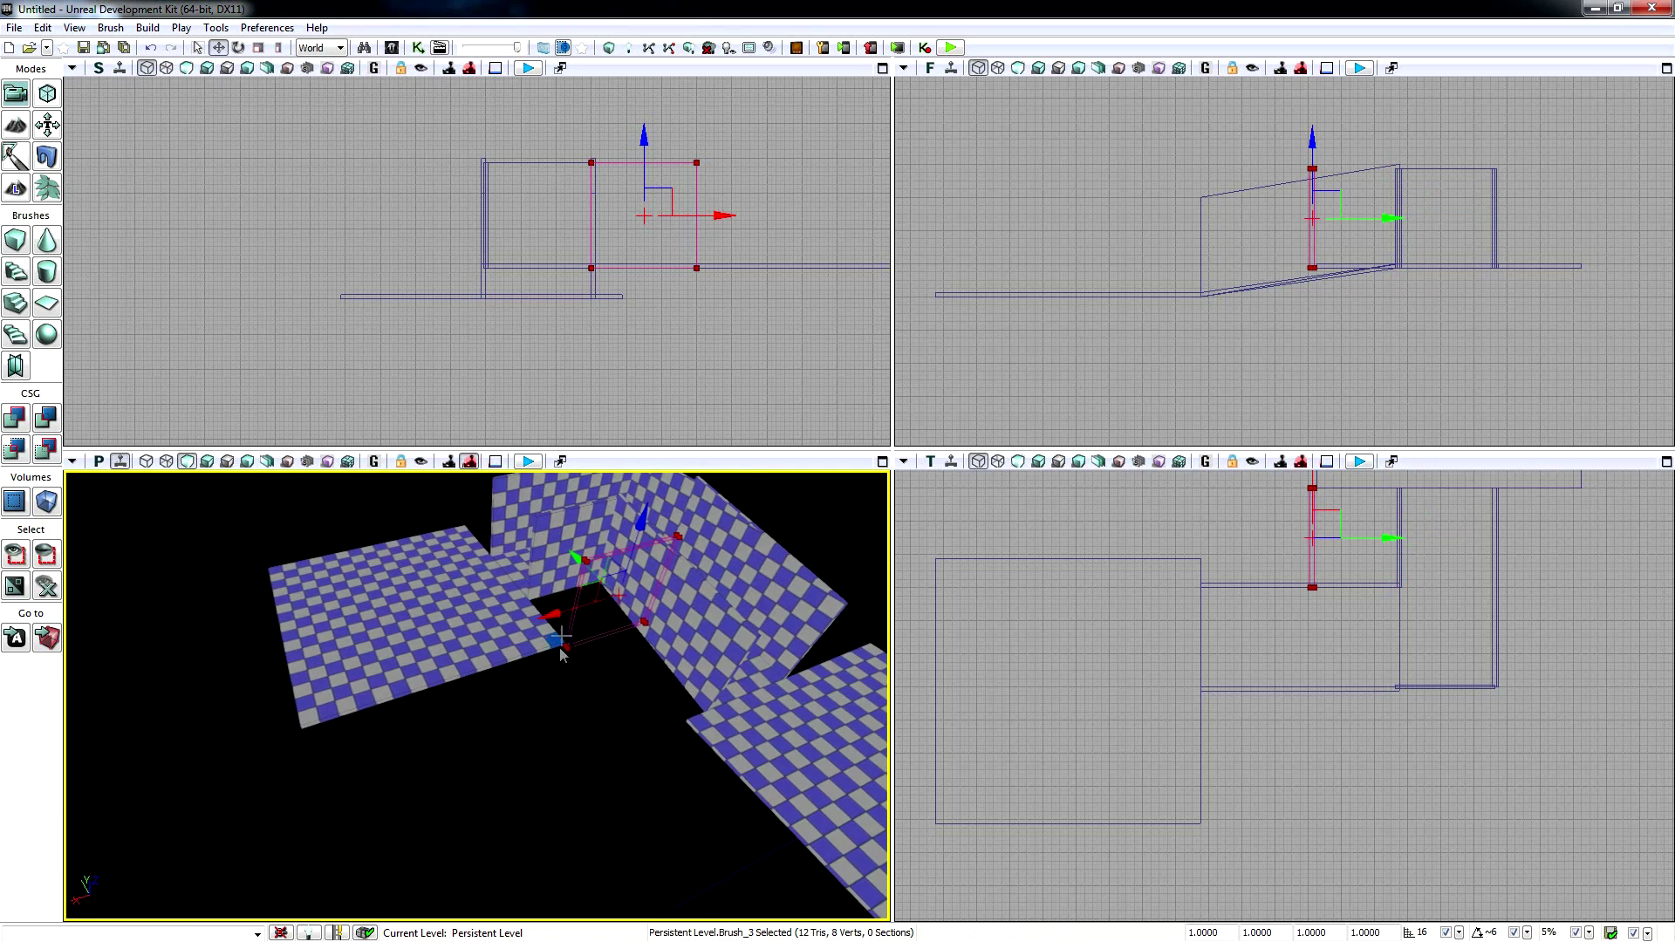
pyautogui.rightClick(13, 243)
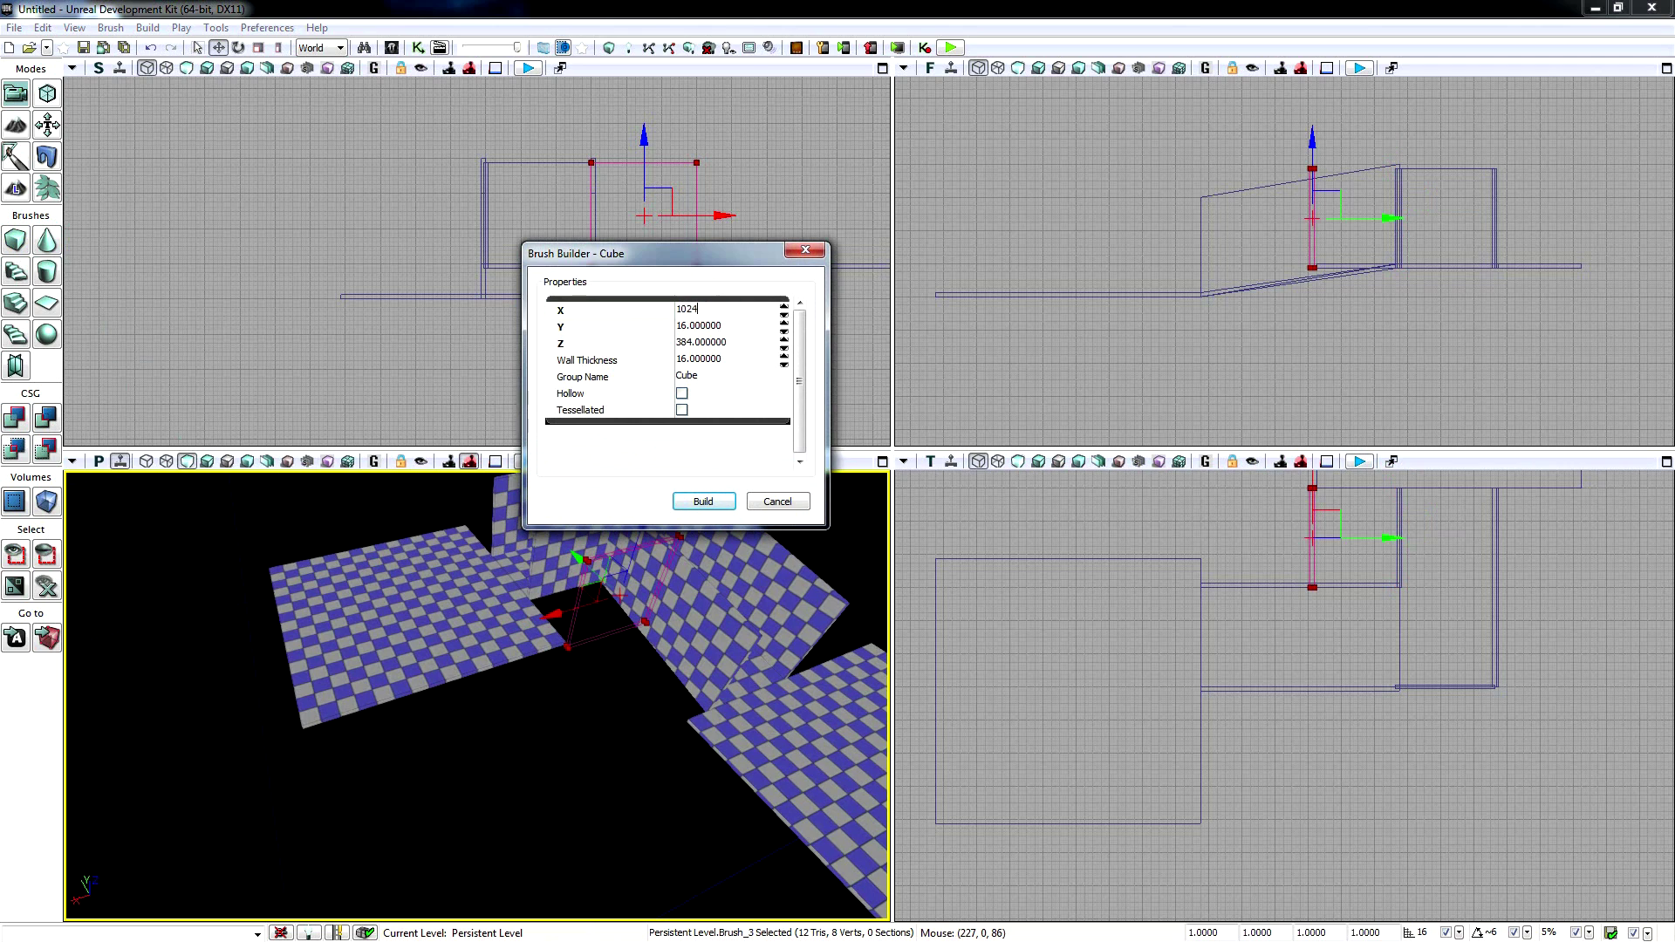
pyautogui.click(714, 328)
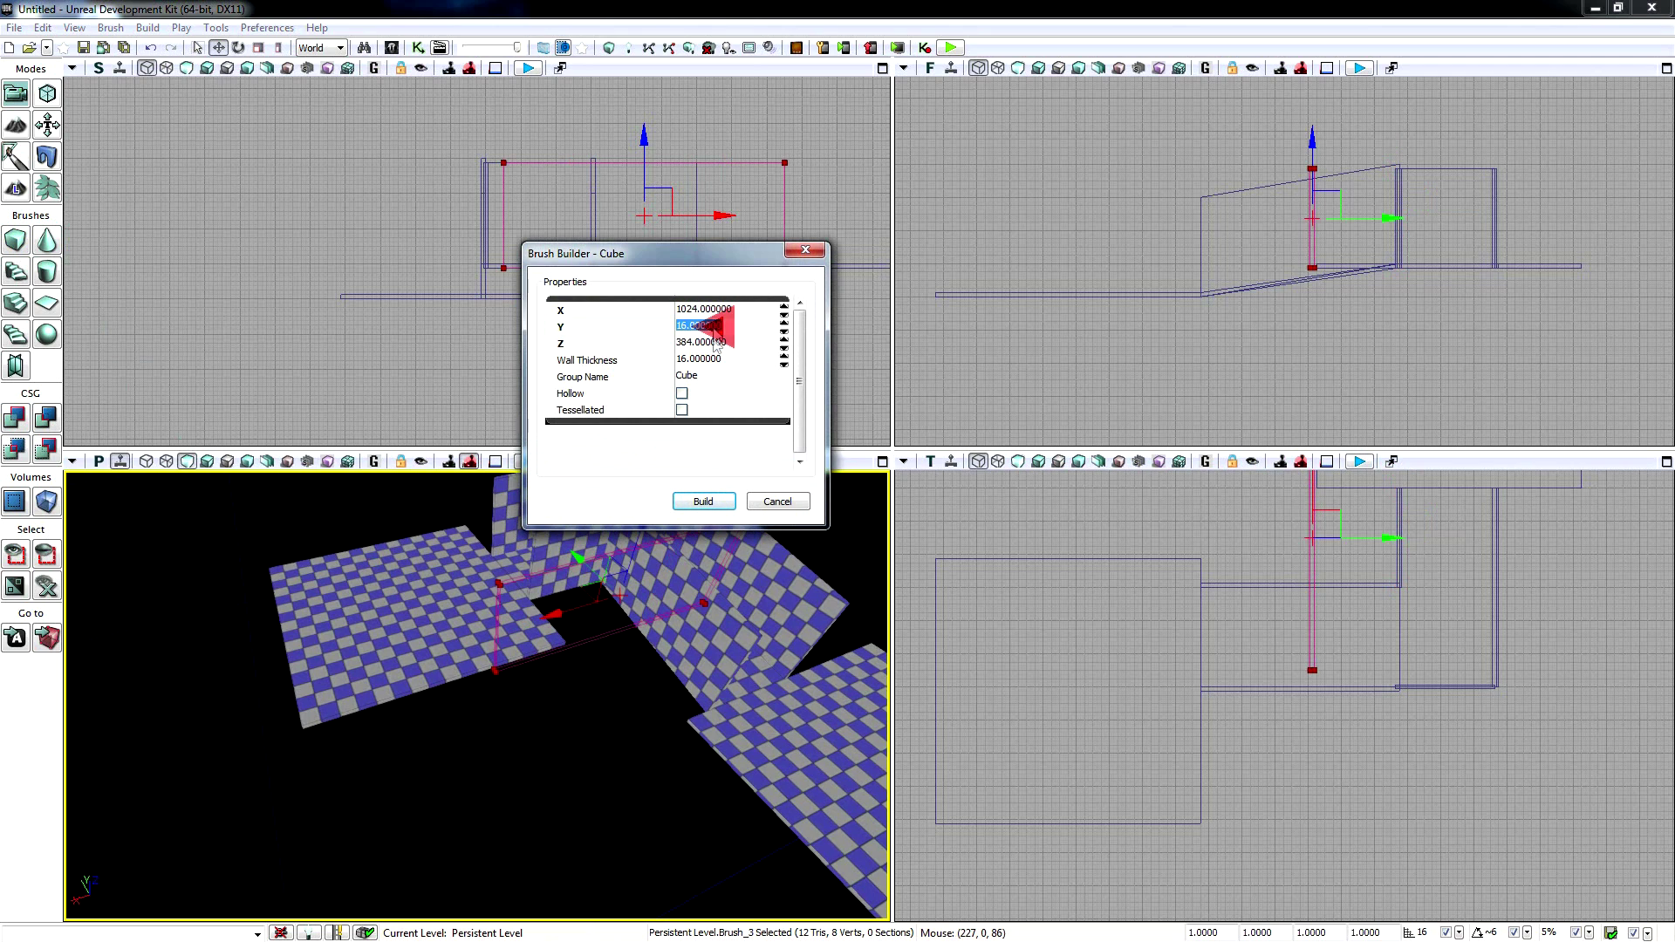
pyautogui.click(810, 256)
# - Fit the long wall brush flush along the upper slab's negative-Y edge, with its base at floor level, and add the wall
pyautogui.moveTo(663, 584)
pyautogui.mouseDown(button='right')
pyautogui.moveTo(768, 558)
pyautogui.moveTo(667, 572)
pyautogui.mouseUp(button='right')
pyautogui.moveTo(626, 656)
pyautogui.mouseDown()
pyautogui.moveTo(391, 876)
pyautogui.moveTo(436, 834)
pyautogui.mouseUp()
pyautogui.moveTo(641, 829)
pyautogui.mouseDown(button='right')
pyautogui.moveTo(563, 861)
pyautogui.moveTo(475, 790)
pyautogui.moveTo(392, 777)
pyautogui.mouseUp(button='right')
pyautogui.moveTo(230, 709); pyautogui.dragTo(240, 709)
pyautogui.moveTo(240, 709)
pyautogui.mouseDown(button='right')
pyautogui.moveTo(96, 790)
pyautogui.moveTo(227, 829)
pyautogui.moveTo(508, 757)
pyautogui.mouseUp(button='right')
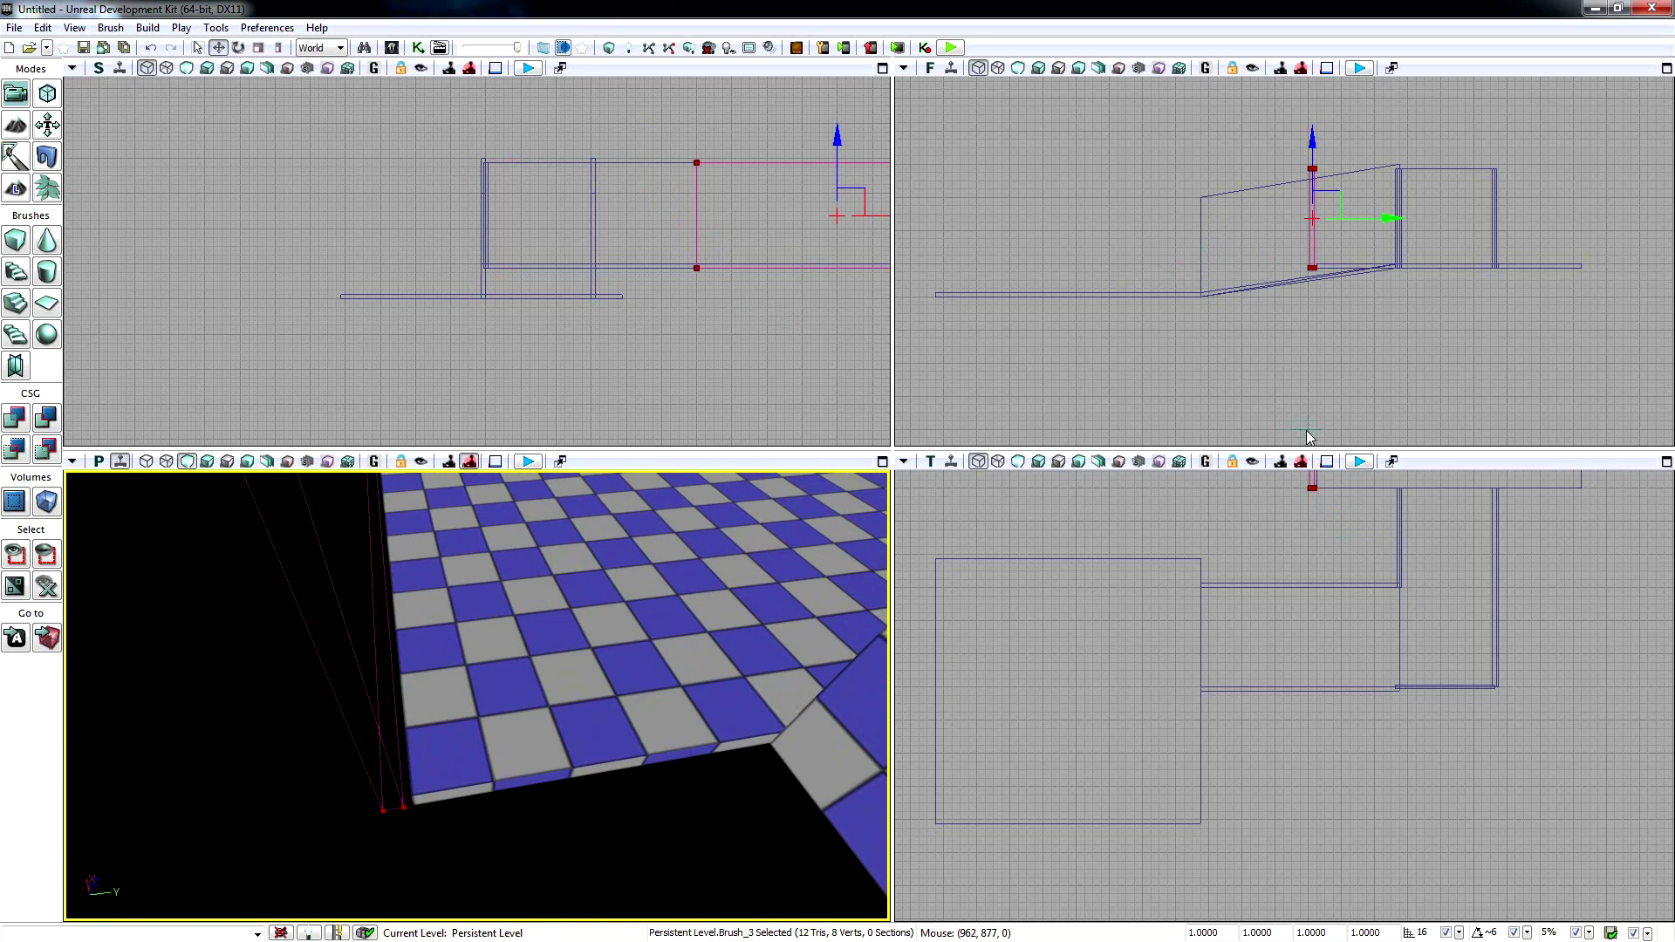
pyautogui.click(1313, 269)
pyautogui.moveTo(663, 628); pyautogui.dragTo(620, 644, button='right')
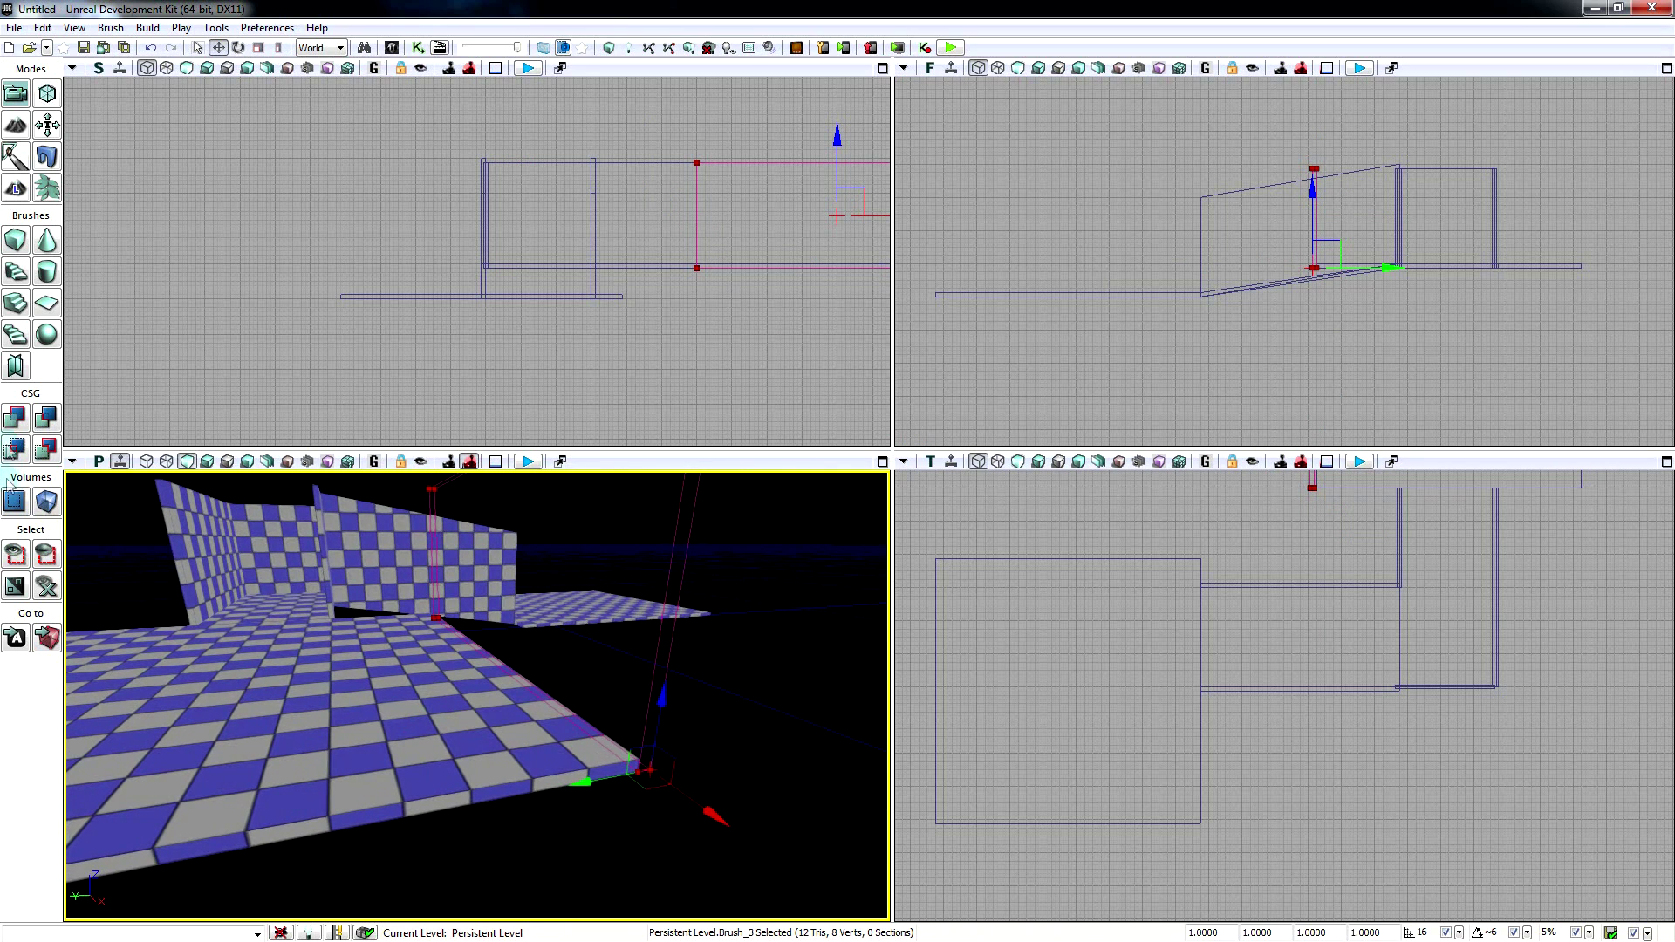
pyautogui.click(14, 420)
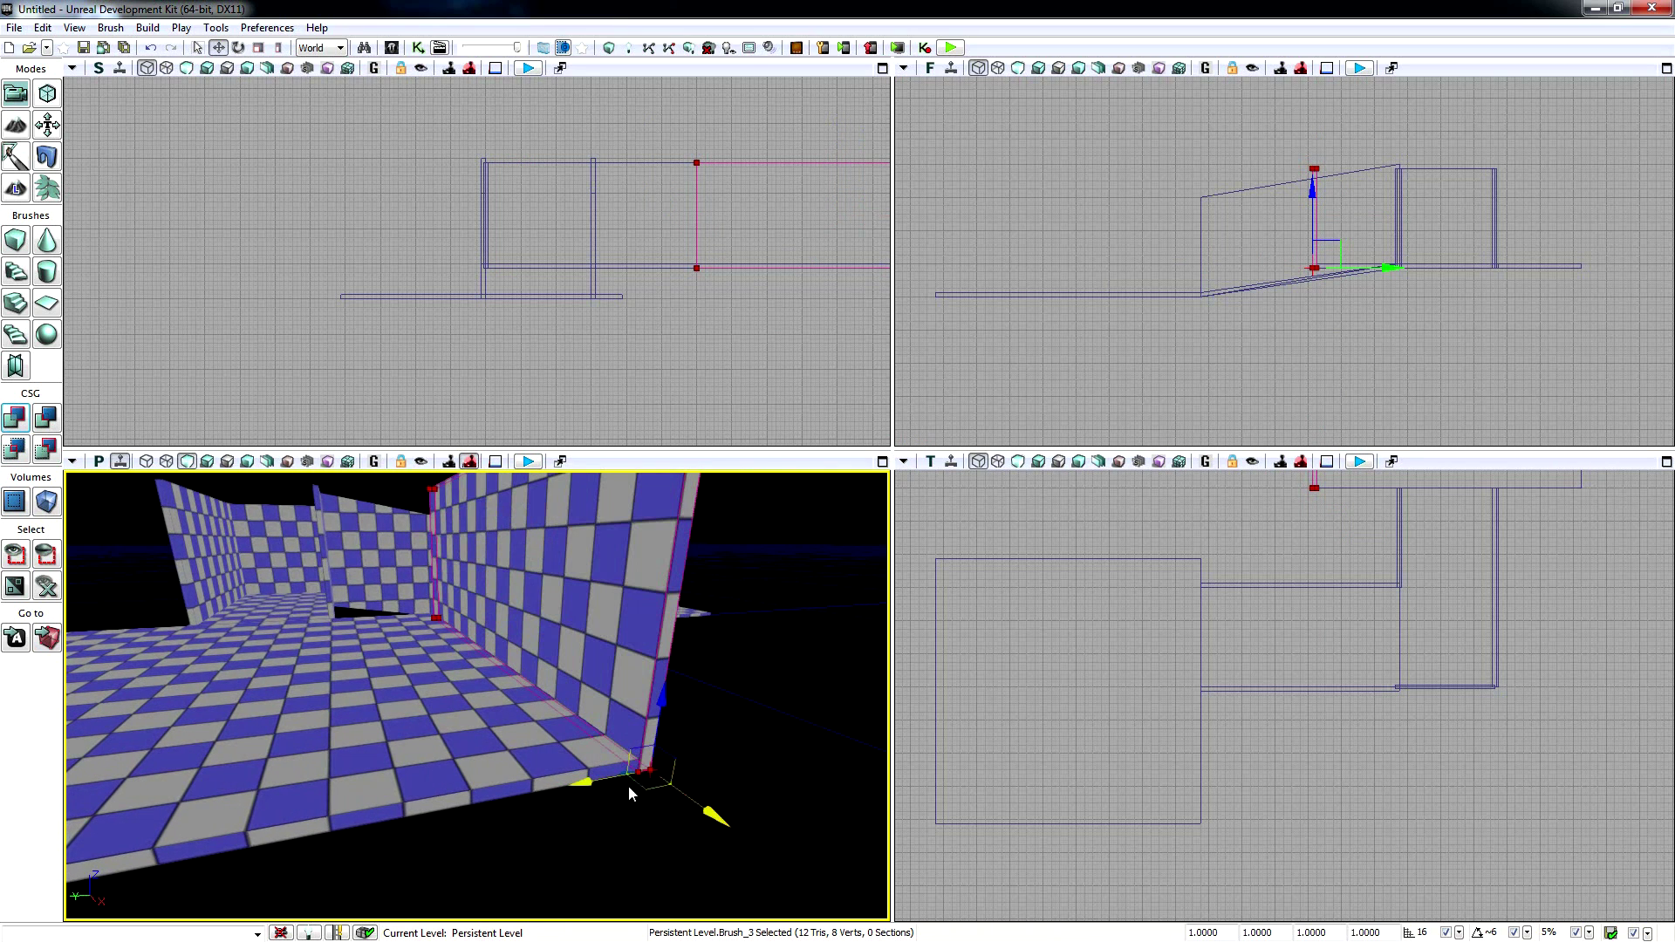
# - Move the wall brush across to the upper slab's positive-Y edge, align it flush, and add the opposite wall
pyautogui.moveTo(591, 784)
pyautogui.mouseDown()
pyautogui.moveTo(267, 817)
pyautogui.moveTo(83, 860)
pyautogui.mouseUp()
pyautogui.moveTo(84, 860)
pyautogui.mouseDown(button='right')
pyautogui.moveTo(35, 898)
pyautogui.moveTo(78, 899)
pyautogui.mouseUp(button='right')
pyautogui.moveTo(489, 695); pyautogui.dragTo(8, 748)
pyautogui.moveTo(79, 759)
pyautogui.mouseDown(button='right')
pyautogui.moveTo(53, 760)
pyautogui.moveTo(510, 755)
pyautogui.mouseUp(button='right')
pyautogui.moveTo(531, 718); pyautogui.dragTo(436, 720)
pyautogui.moveTo(436, 720)
pyautogui.mouseDown(button='right')
pyautogui.moveTo(367, 730)
pyautogui.moveTo(497, 698)
pyautogui.mouseUp(button='right')
pyautogui.click(11, 425)
# - Rebuild the cube builder brush with X 16, Y 1024, Z 384
pyautogui.moveTo(563, 742)
pyautogui.mouseDown(button='right')
pyautogui.moveTo(646, 698)
pyautogui.moveTo(602, 742)
pyautogui.moveTo(567, 729)
pyautogui.mouseUp(button='right')
pyautogui.rightClick(17, 241)
pyautogui.click(682, 316)
pyautogui.write('16')
pyautogui.click(709, 325)
pyautogui.click(721, 342)
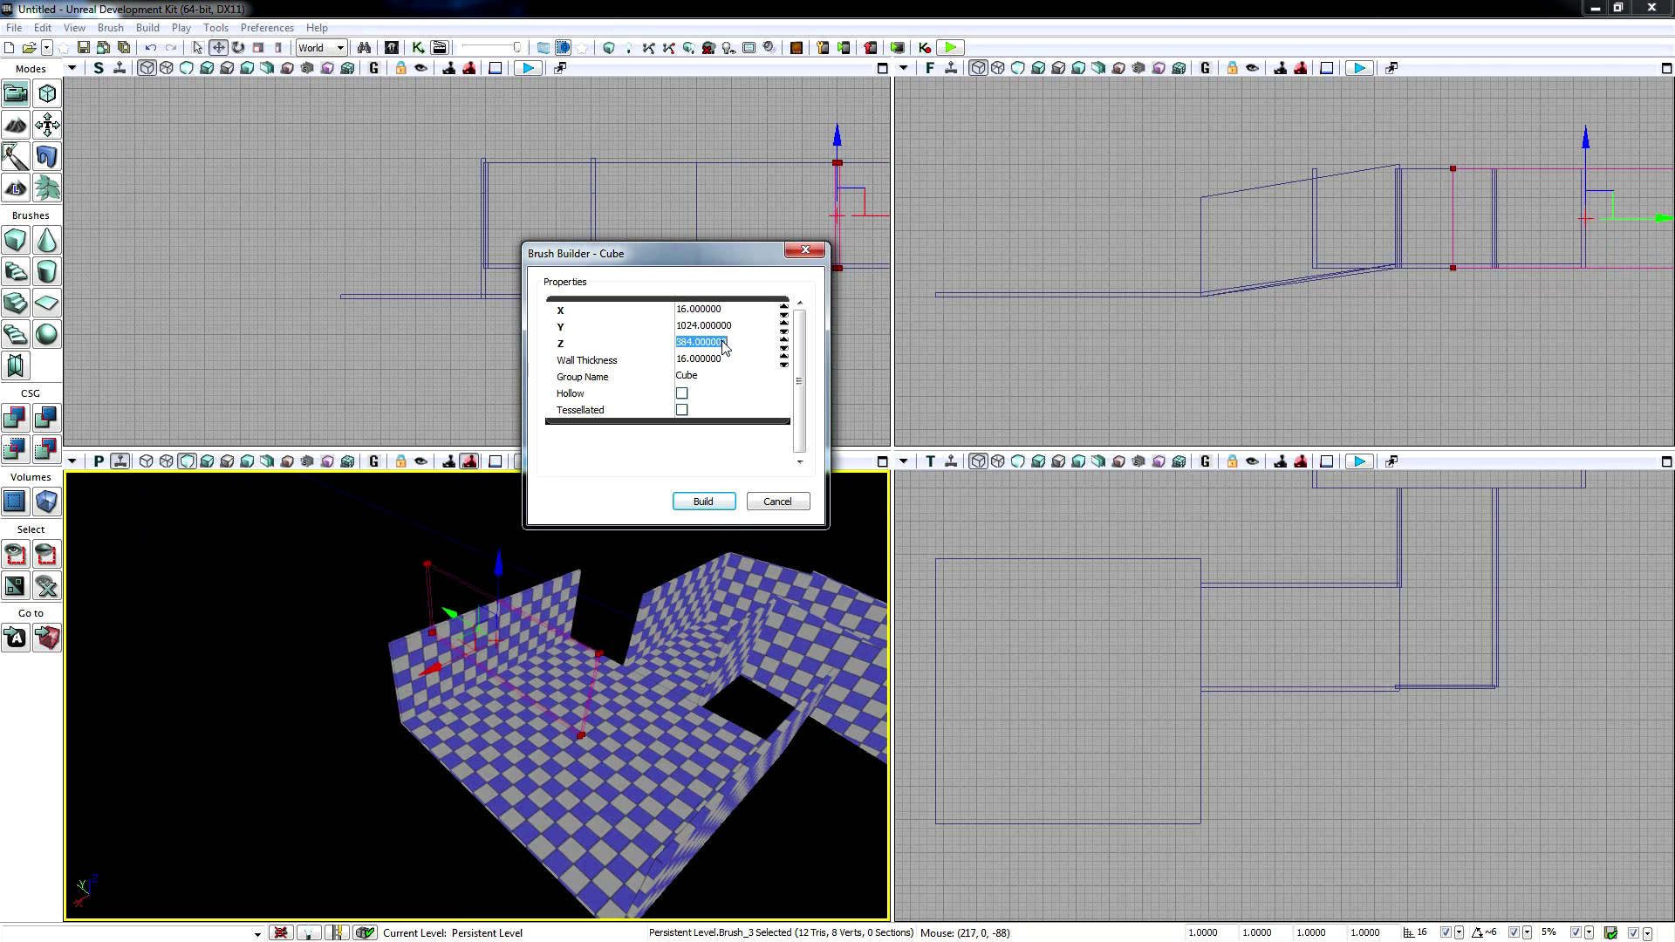
pyautogui.click(805, 251)
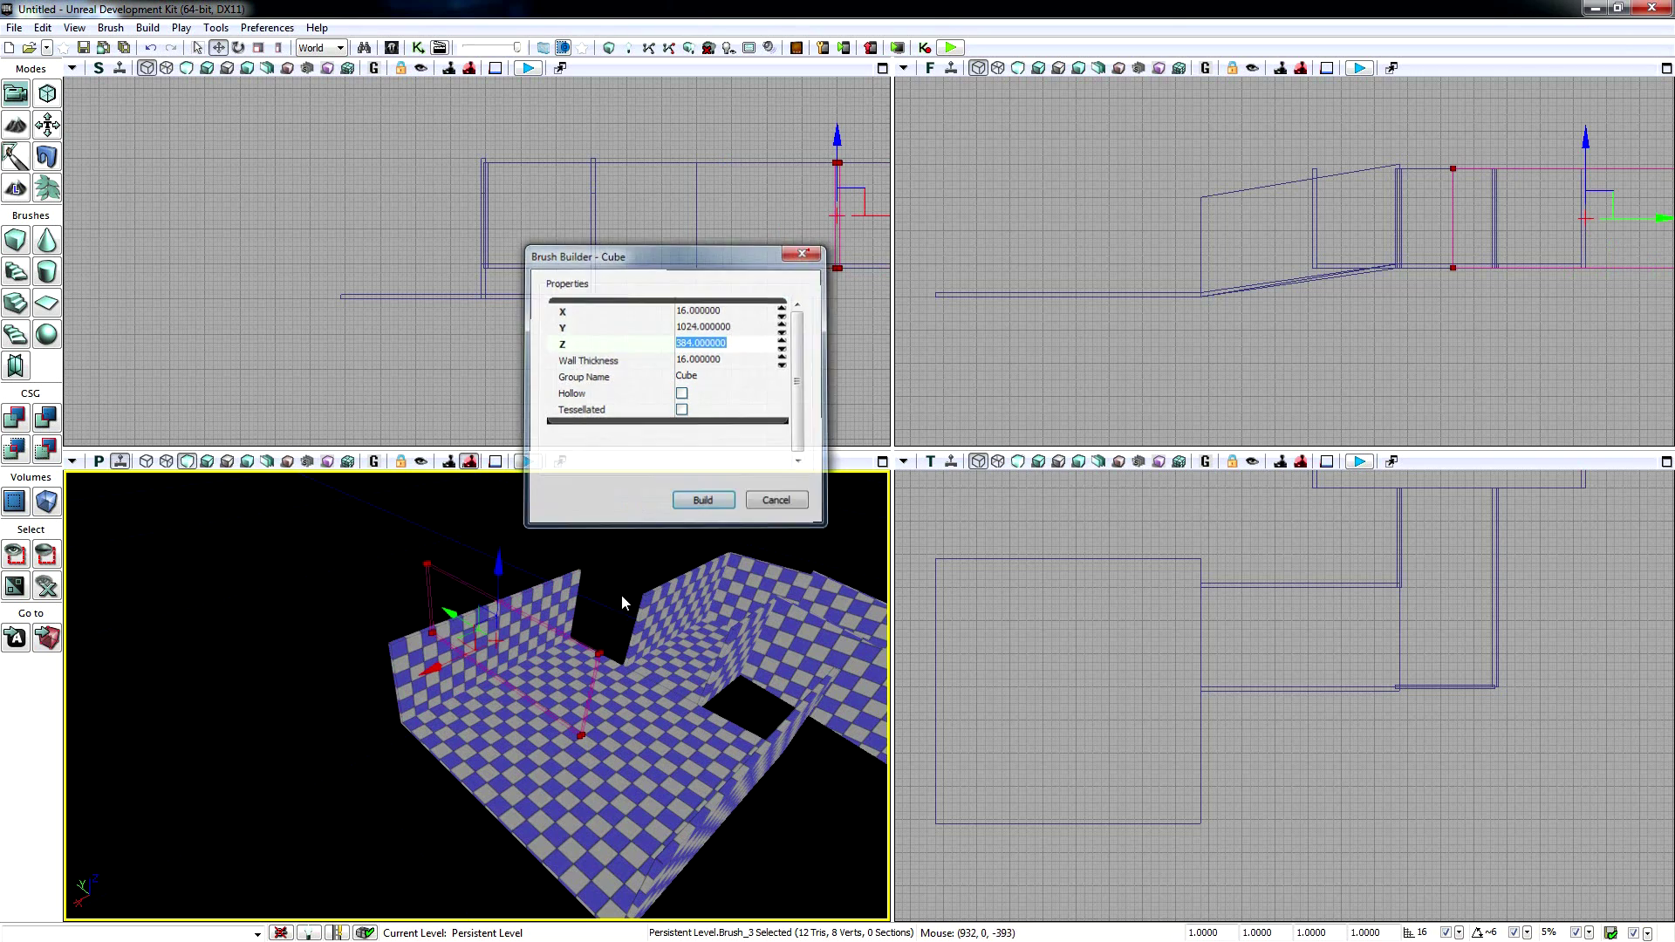
# - Fit the brush against the upper slab's far positive-X edge, between the two side walls, and add the end wall
pyautogui.moveTo(319, 752); pyautogui.dragTo(289, 765)
pyautogui.moveTo(333, 664)
pyautogui.mouseDown()
pyautogui.moveTo(427, 763)
pyautogui.moveTo(405, 740)
pyautogui.mouseUp()
pyautogui.moveTo(405, 740)
pyautogui.mouseDown(button='right')
pyautogui.moveTo(306, 709)
pyautogui.moveTo(506, 676)
pyautogui.mouseUp(button='right')
pyautogui.moveTo(475, 698); pyautogui.dragTo(697, 779, button='right')
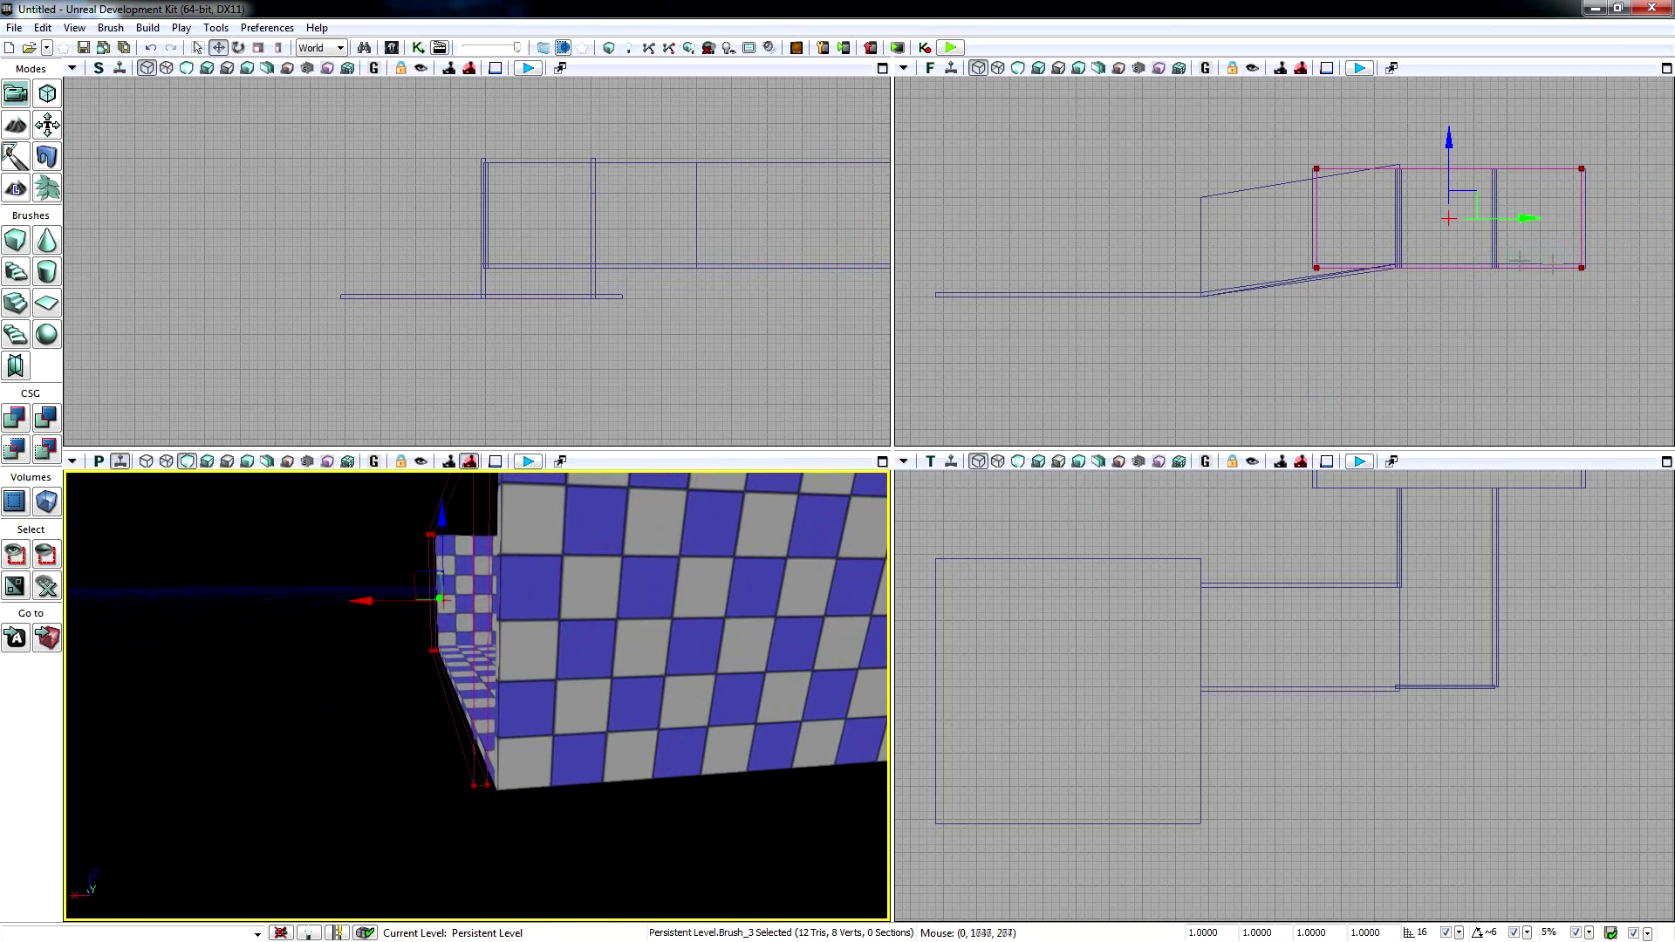
pyautogui.click(1582, 268)
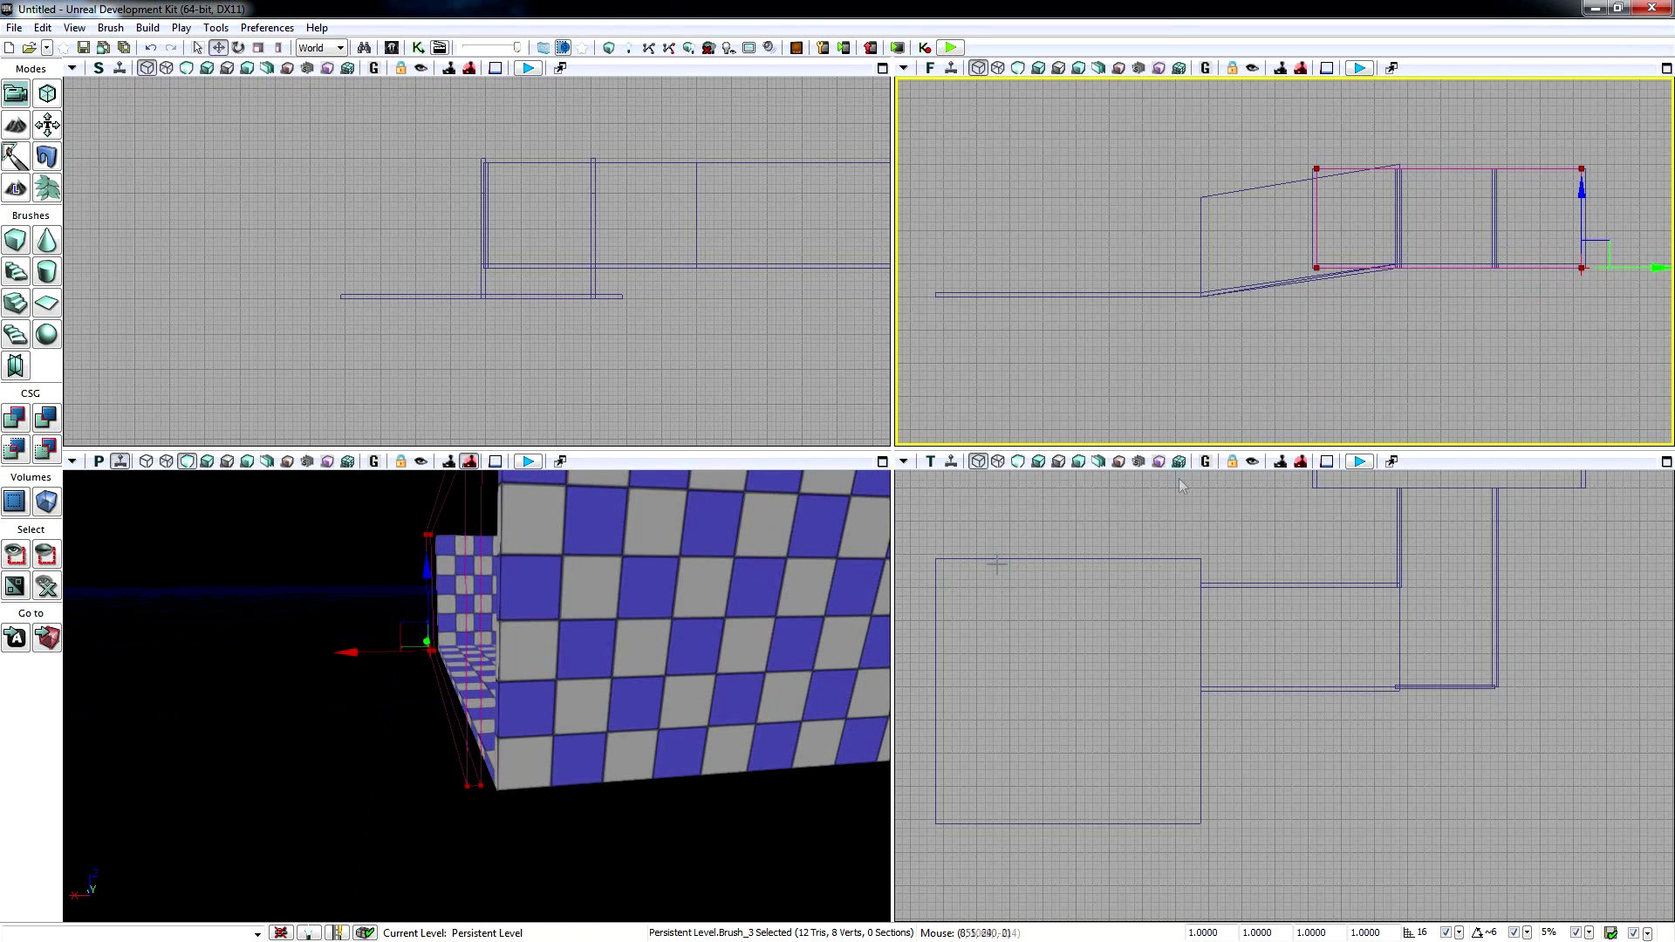
pyautogui.moveTo(365, 651); pyautogui.dragTo(380, 651)
pyautogui.moveTo(363, 651); pyautogui.dragTo(365, 667, button='right')
pyautogui.press('w')
pyautogui.moveTo(292, 586); pyautogui.dragTo(292, 587, button='right')
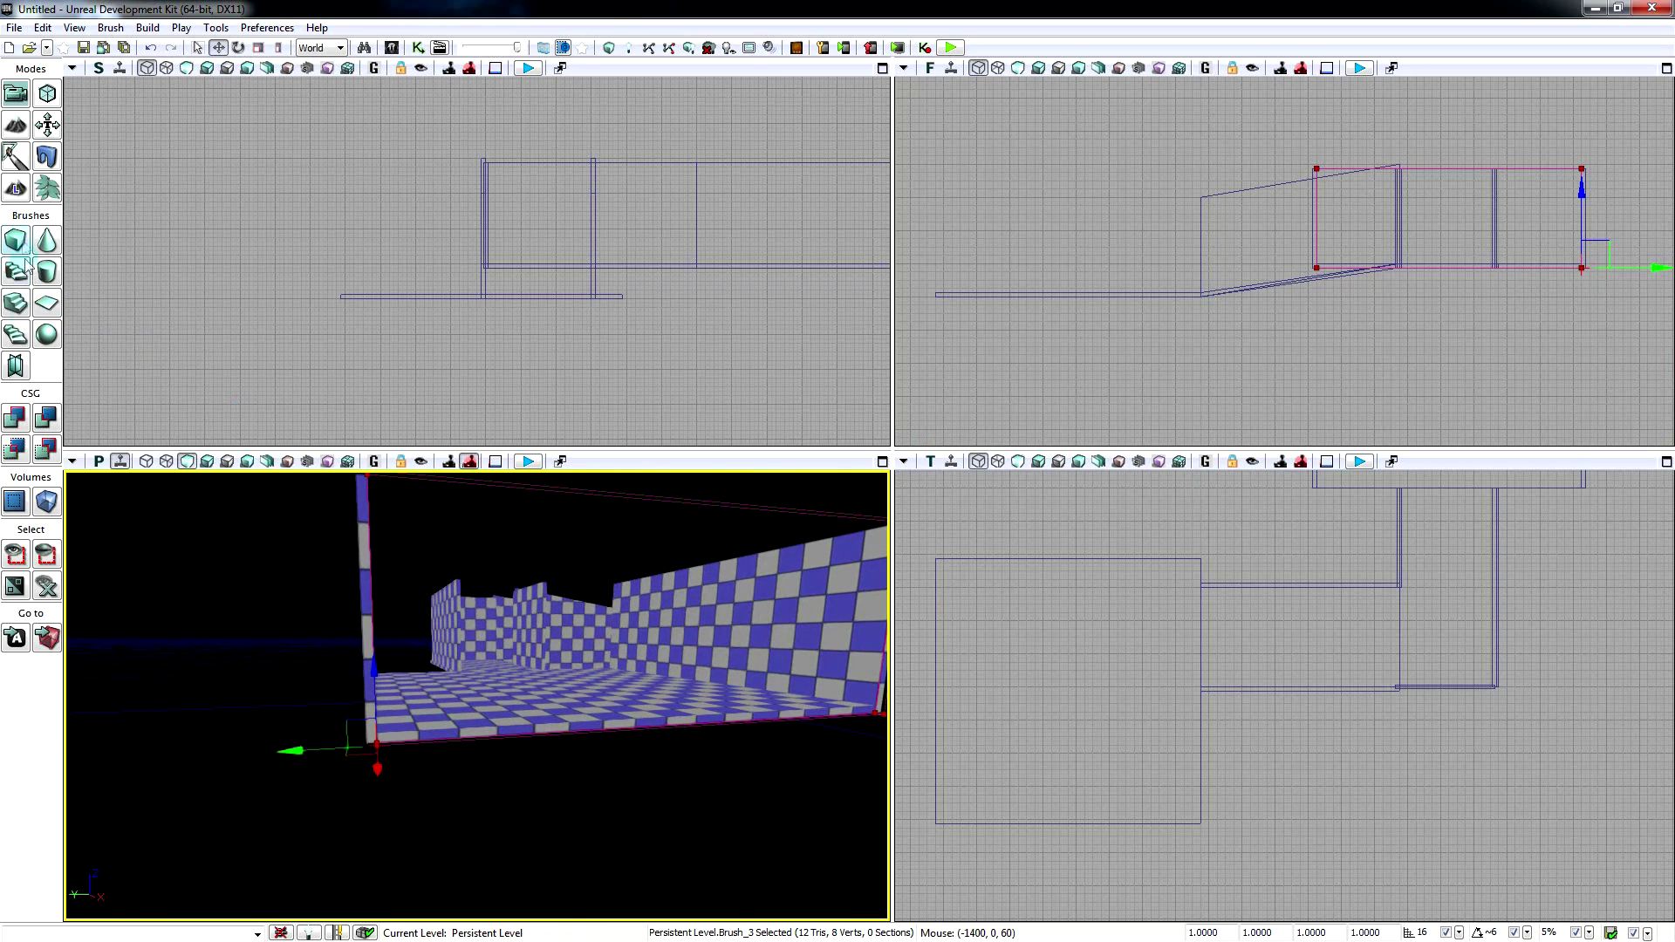
pyautogui.click(22, 425)
# - Move the brush in negative X to the upper slab's corridor-side edge and add a wall there
pyautogui.moveTo(293, 602); pyautogui.dragTo(363, 635, button='right')
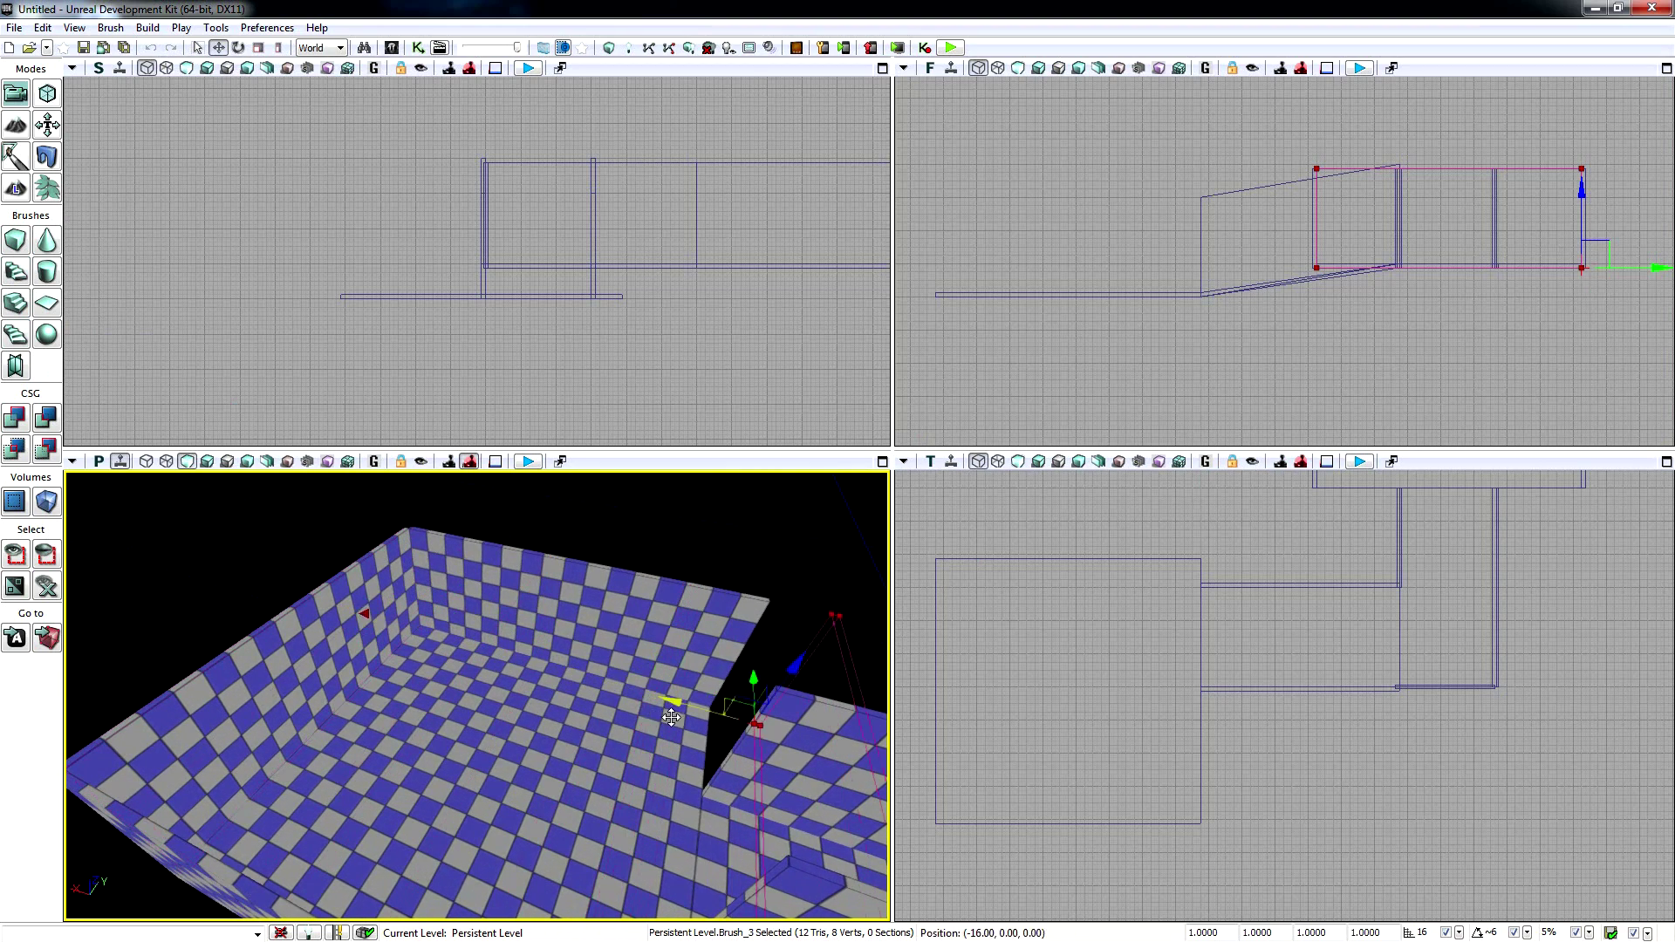
pyautogui.moveTo(860, 660); pyautogui.dragTo(859, 661, button='right')
pyautogui.moveTo(718, 616); pyautogui.dragTo(718, 616, button='right')
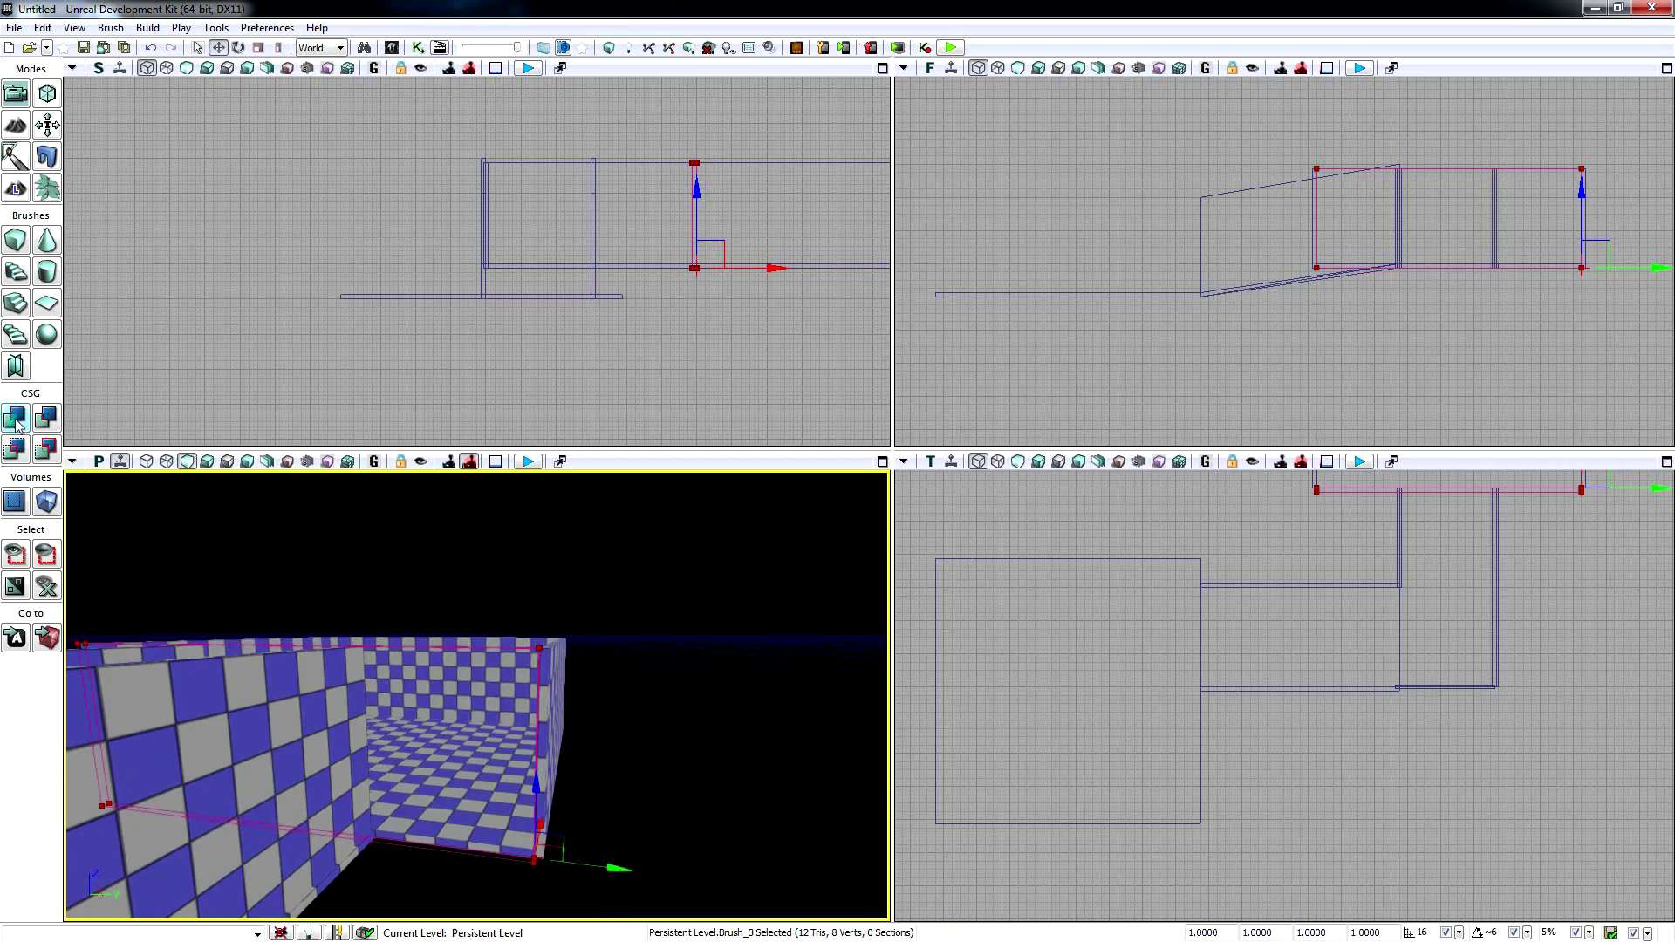
# - Move the builder brush down to the lower slab's negative-X side, aligning it with the slab's ends in Y and its base in Z
pyautogui.moveTo(160, 550); pyautogui.dragTo(159, 549, button='right')
pyautogui.moveTo(574, 661); pyautogui.dragTo(574, 661, button='right')
pyautogui.moveTo(365, 783); pyautogui.dragTo(370, 789, button='right')
pyautogui.moveTo(282, 481); pyautogui.dragTo(249, 426)
pyautogui.moveTo(280, 531); pyautogui.dragTo(280, 532, button='right')
pyautogui.moveTo(693, 731); pyautogui.dragTo(757, 811)
pyautogui.moveTo(609, 718); pyautogui.dragTo(609, 718, button='right')
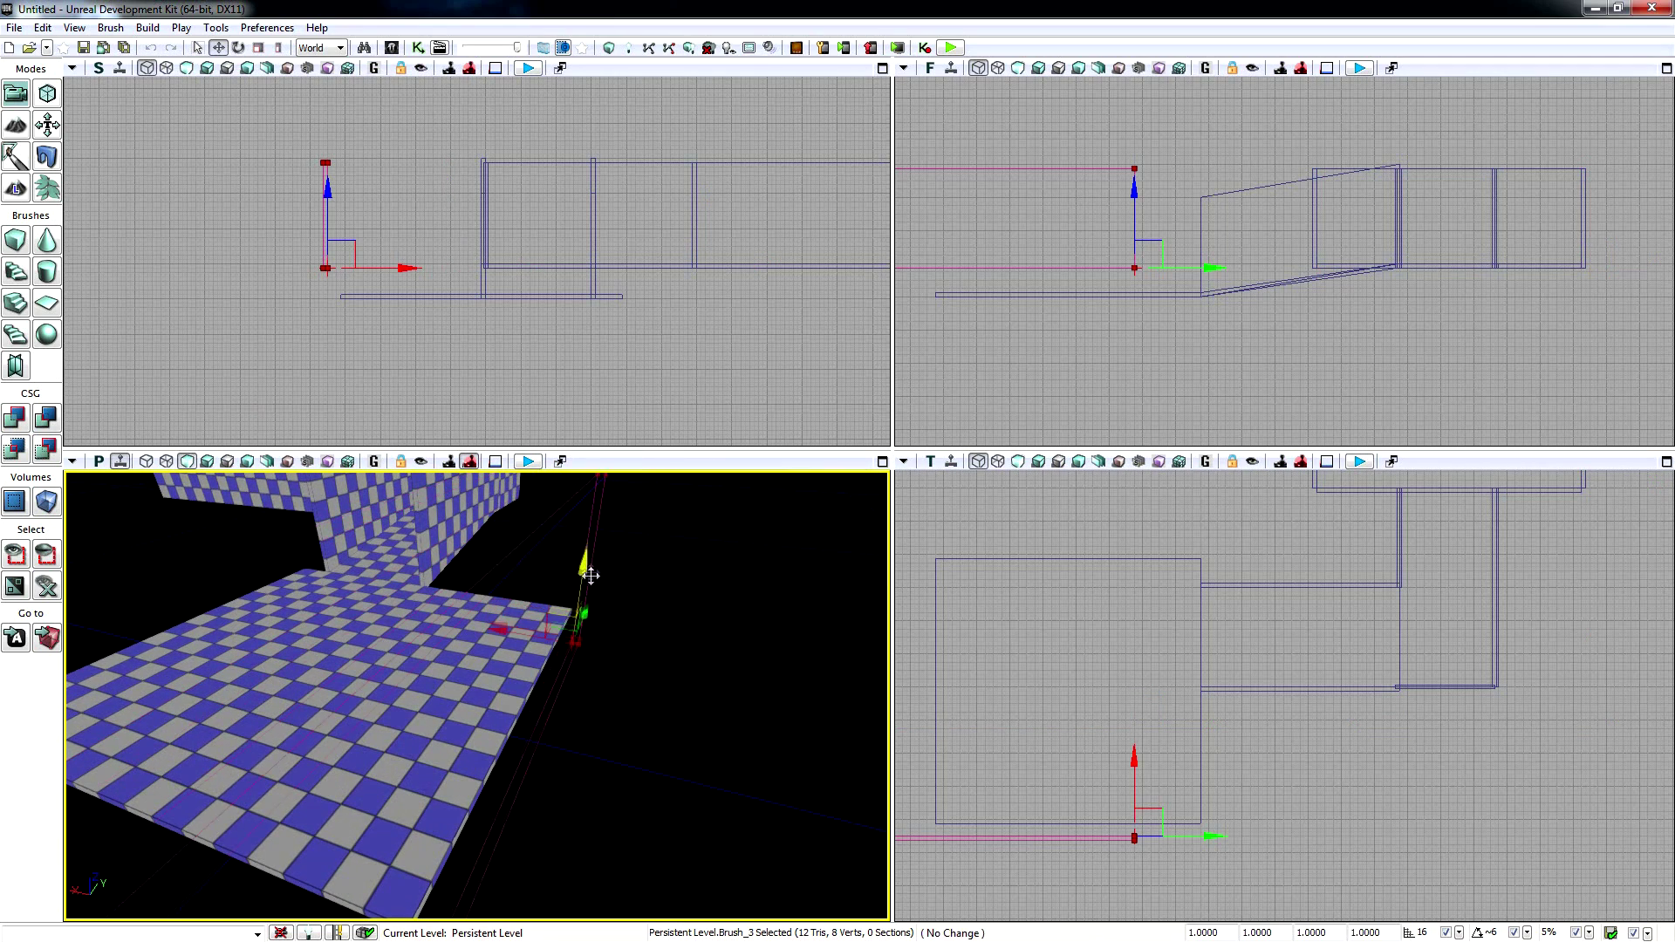
pyautogui.moveTo(588, 617); pyautogui.dragTo(643, 707)
pyautogui.moveTo(643, 707); pyautogui.dragTo(643, 707, button='right')
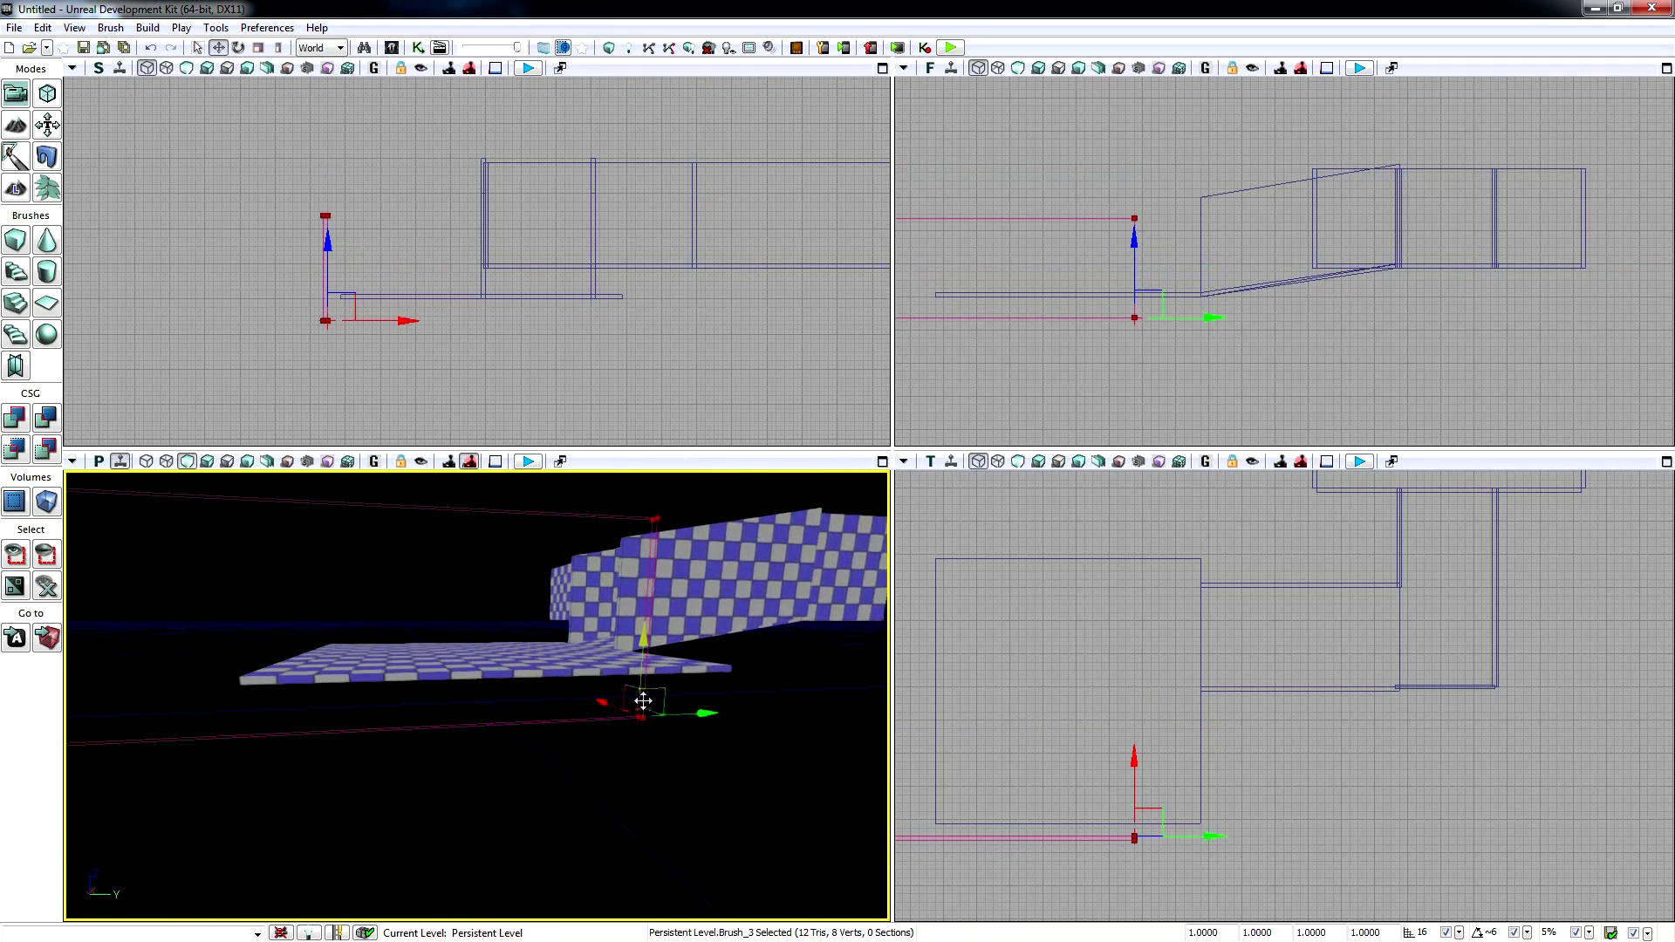
pyautogui.moveTo(643, 665); pyautogui.dragTo(697, 710)
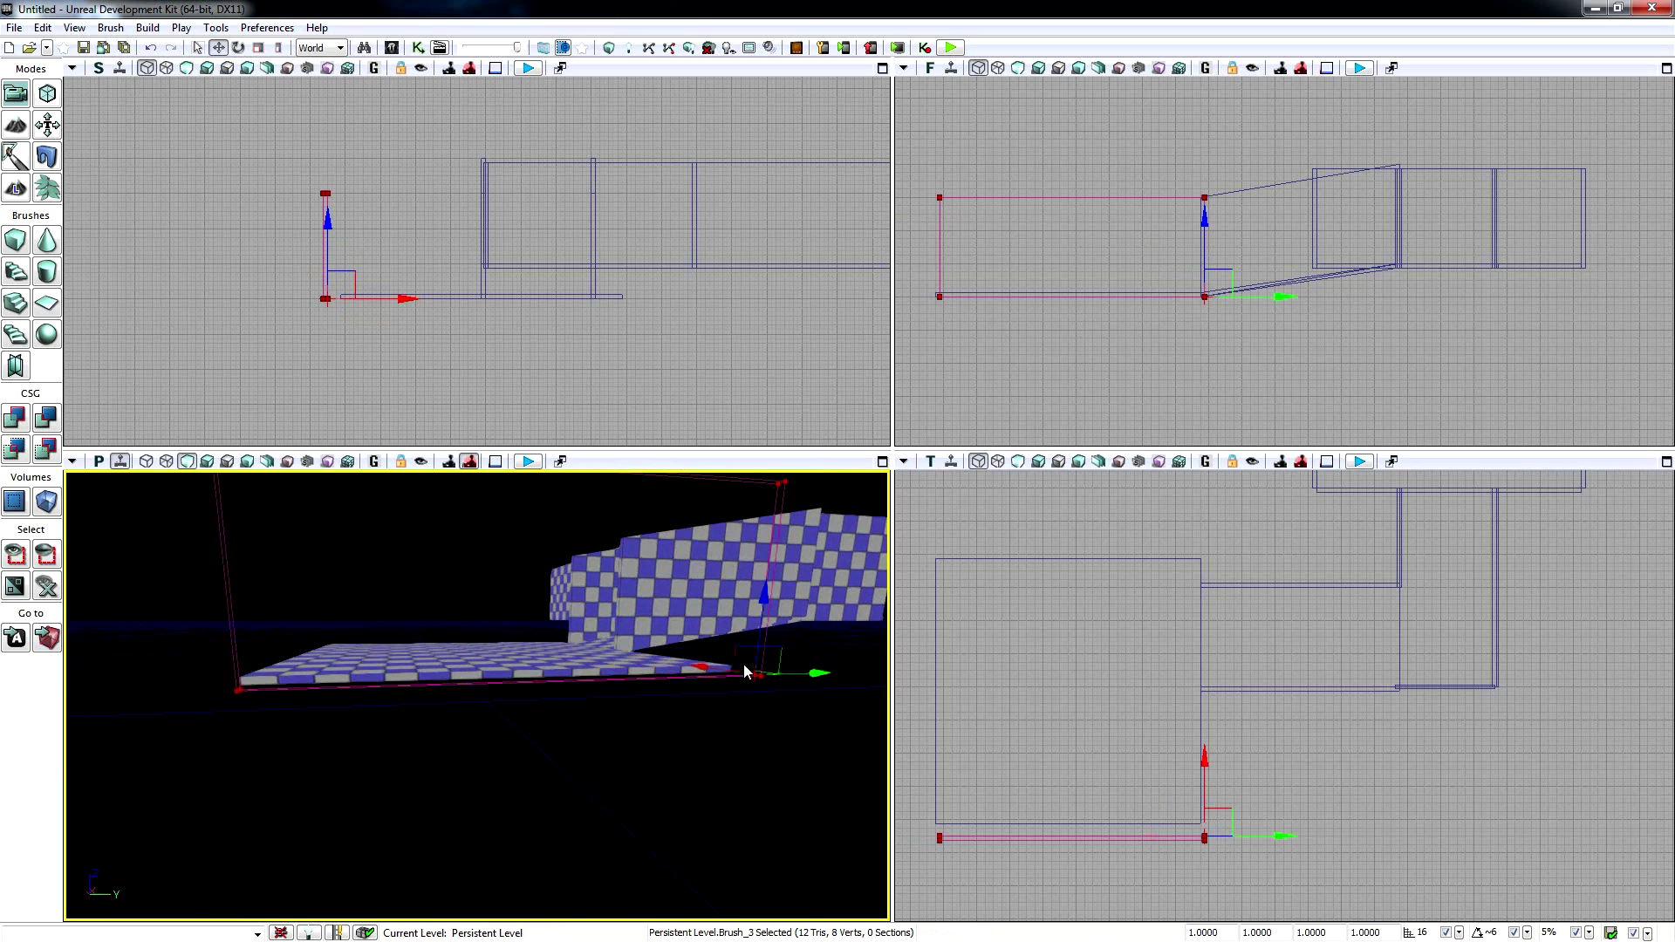
# - Fit the brush flush against the lower slab's negative-X edge, correct its Y alignment, and add the wall
pyautogui.moveTo(624, 752); pyautogui.dragTo(646, 737, button='right')
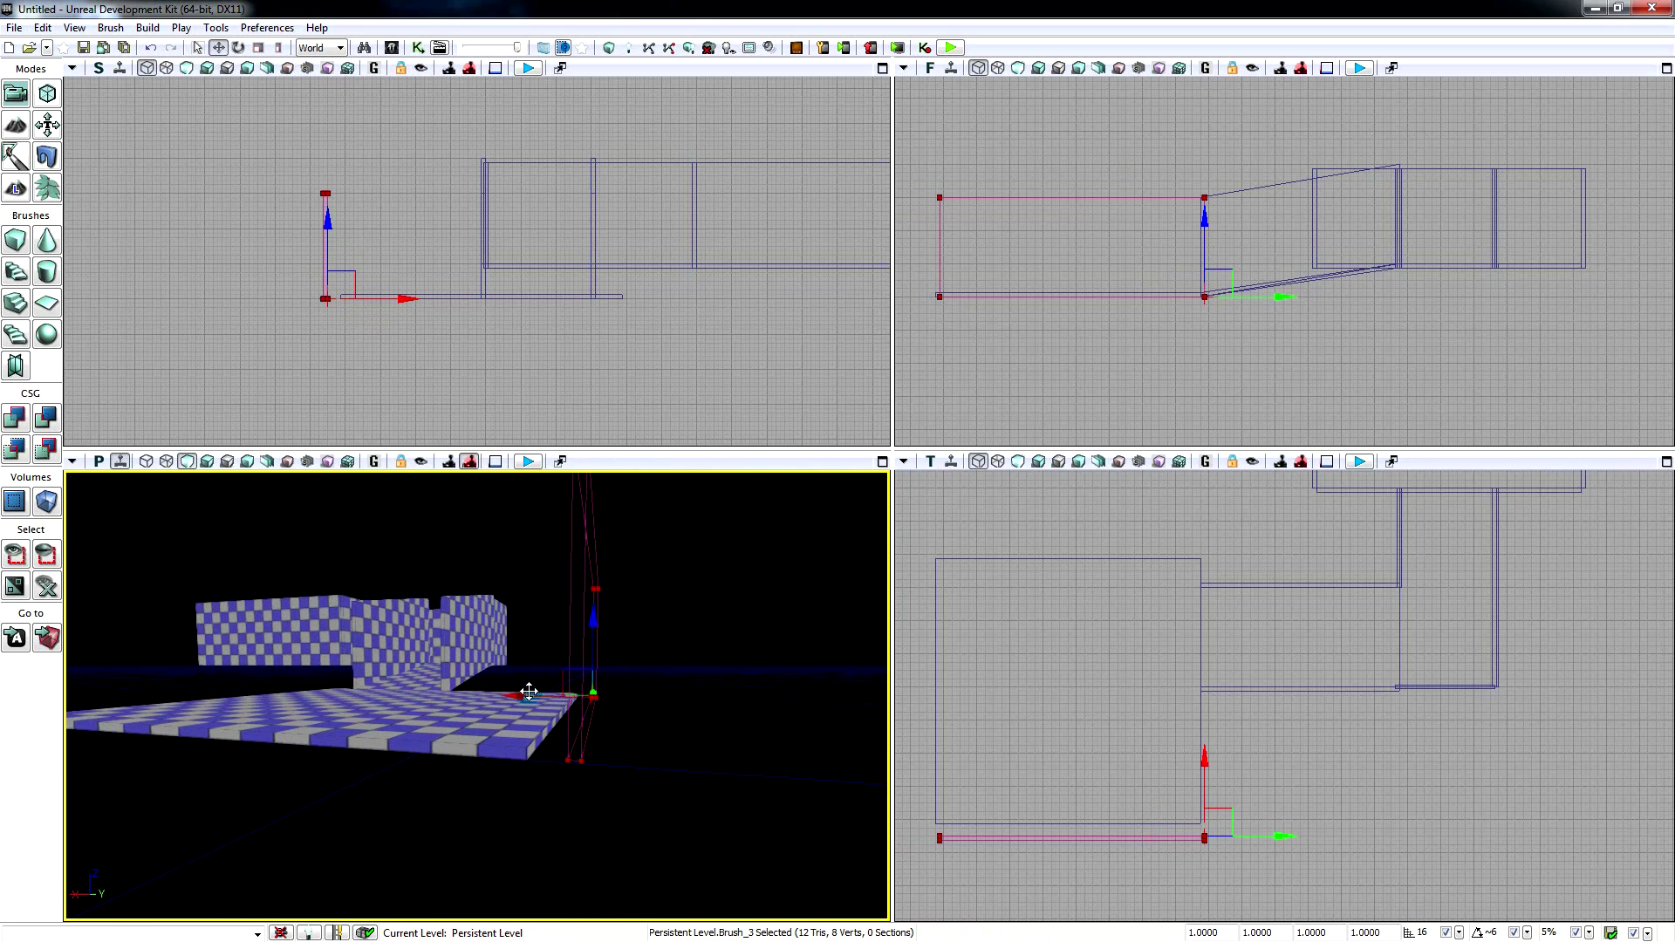
pyautogui.moveTo(509, 698); pyautogui.dragTo(495, 698)
pyautogui.moveTo(496, 698)
pyautogui.mouseDown(button='right')
pyautogui.moveTo(439, 720)
pyautogui.moveTo(468, 840)
pyautogui.mouseUp(button='right')
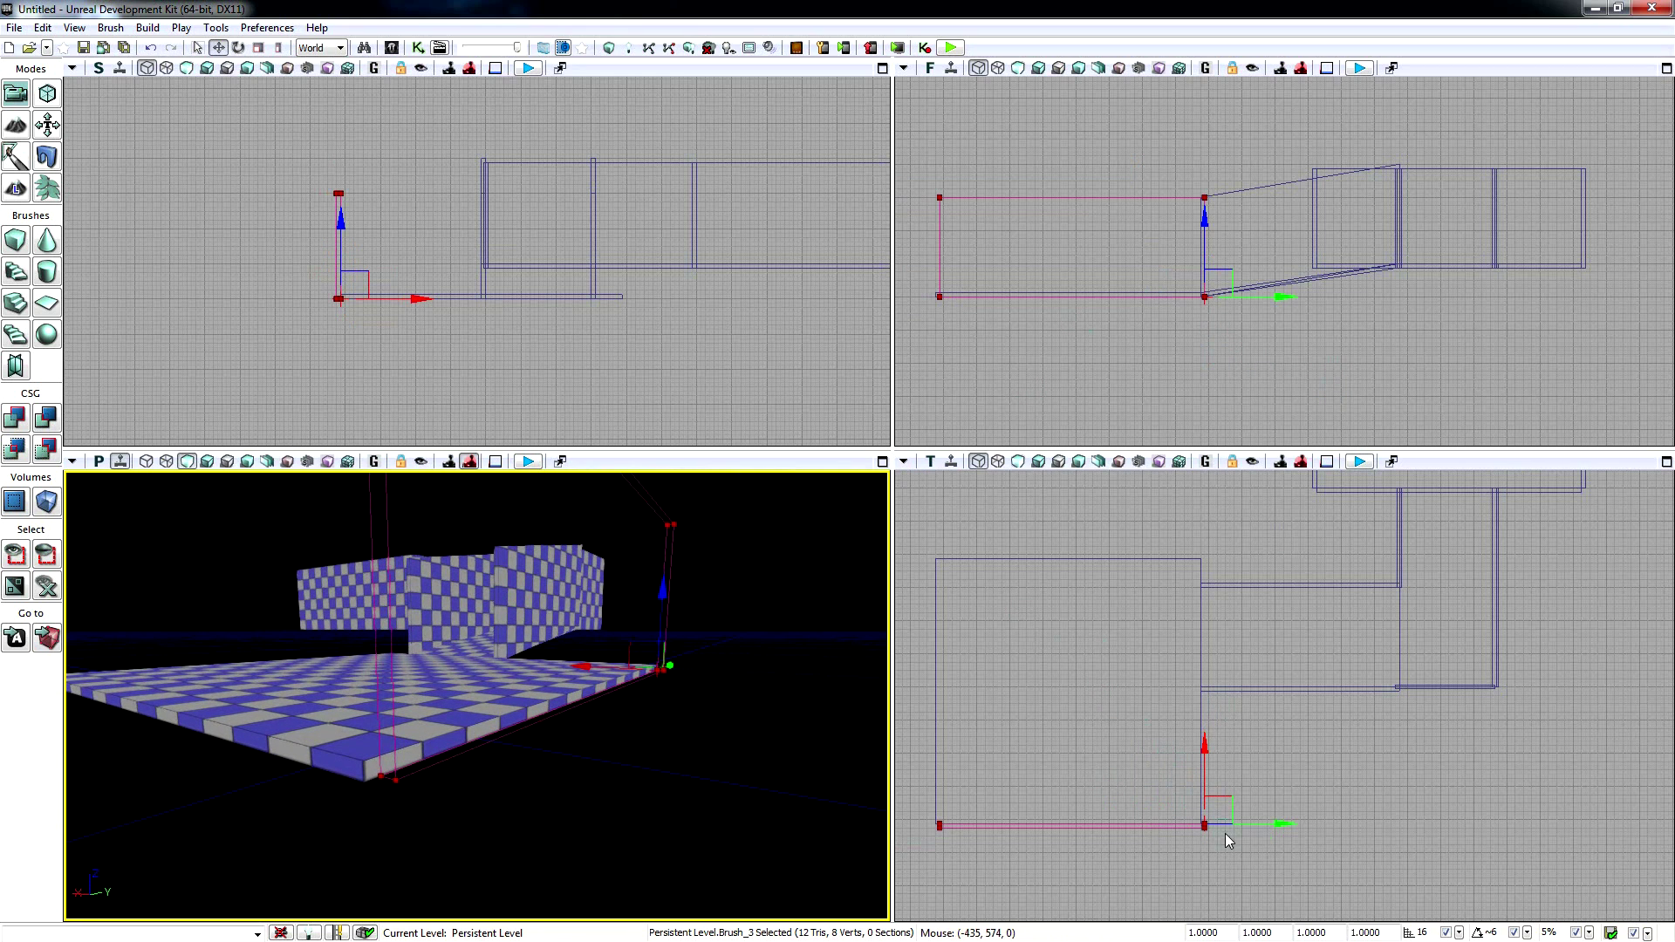
pyautogui.moveTo(1205, 833); pyautogui.dragTo(1206, 834)
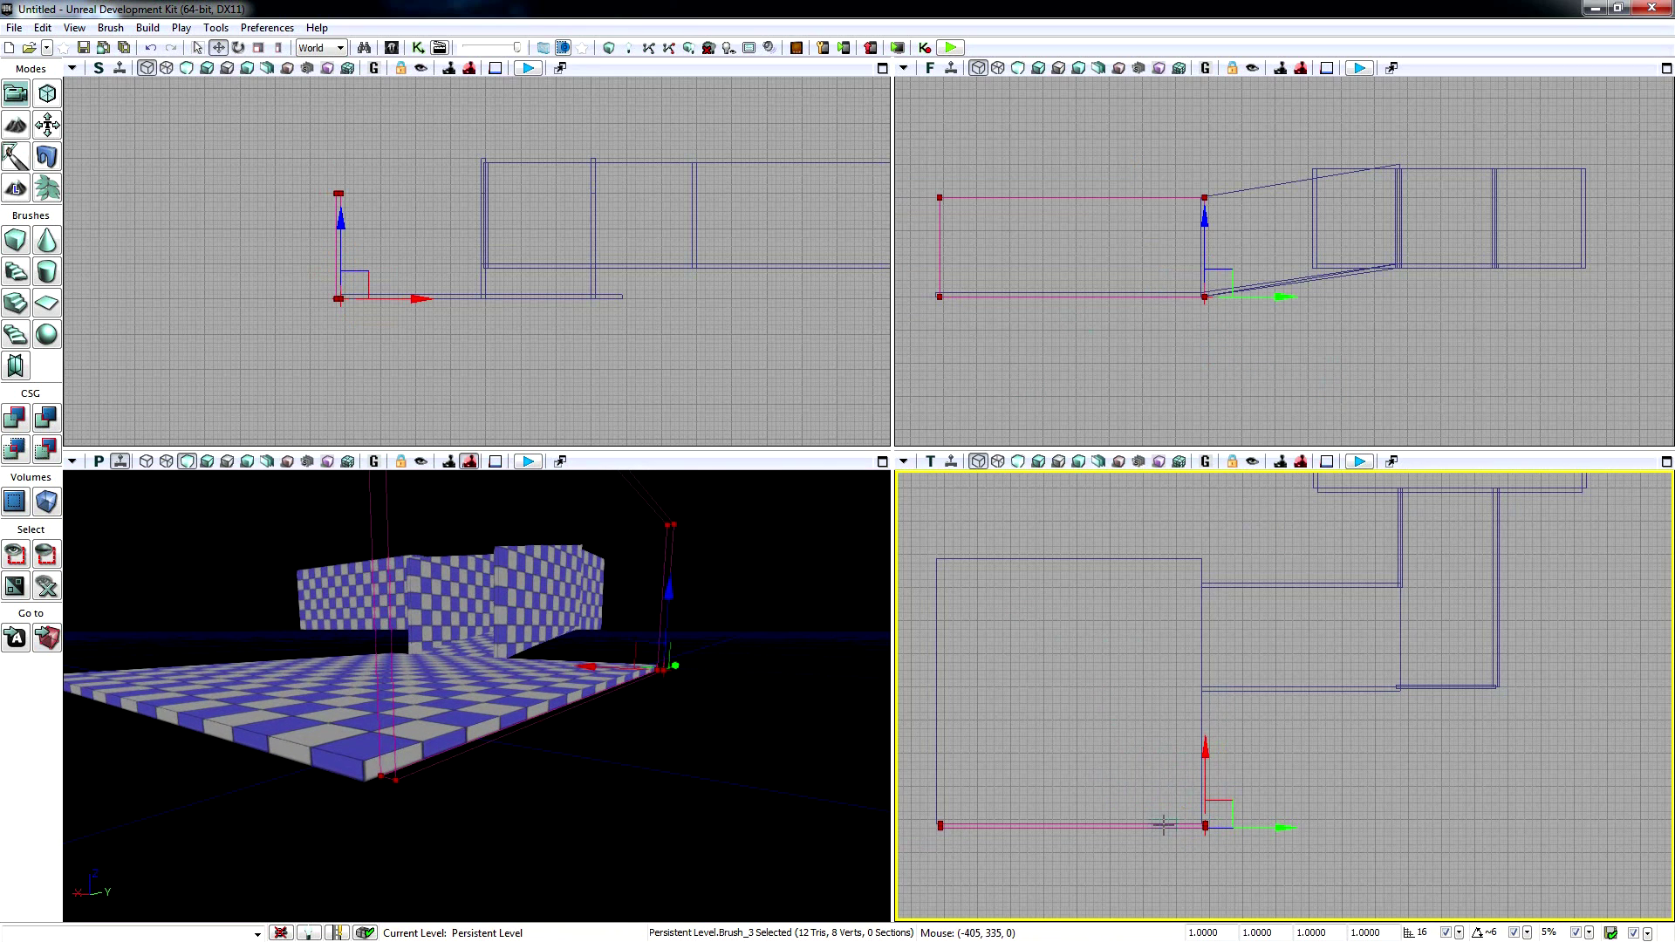
pyautogui.moveTo(655, 665); pyautogui.dragTo(770, 706, button='right')
pyautogui.moveTo(825, 675); pyautogui.dragTo(810, 675)
pyautogui.moveTo(809, 675)
pyautogui.mouseDown(button='right')
pyautogui.moveTo(689, 677)
pyautogui.moveTo(750, 677)
pyautogui.moveTo(643, 703)
pyautogui.moveTo(480, 674)
pyautogui.moveTo(475, 705)
pyautogui.moveTo(410, 700)
pyautogui.moveTo(524, 689)
pyautogui.moveTo(502, 731)
pyautogui.mouseUp(button='right')
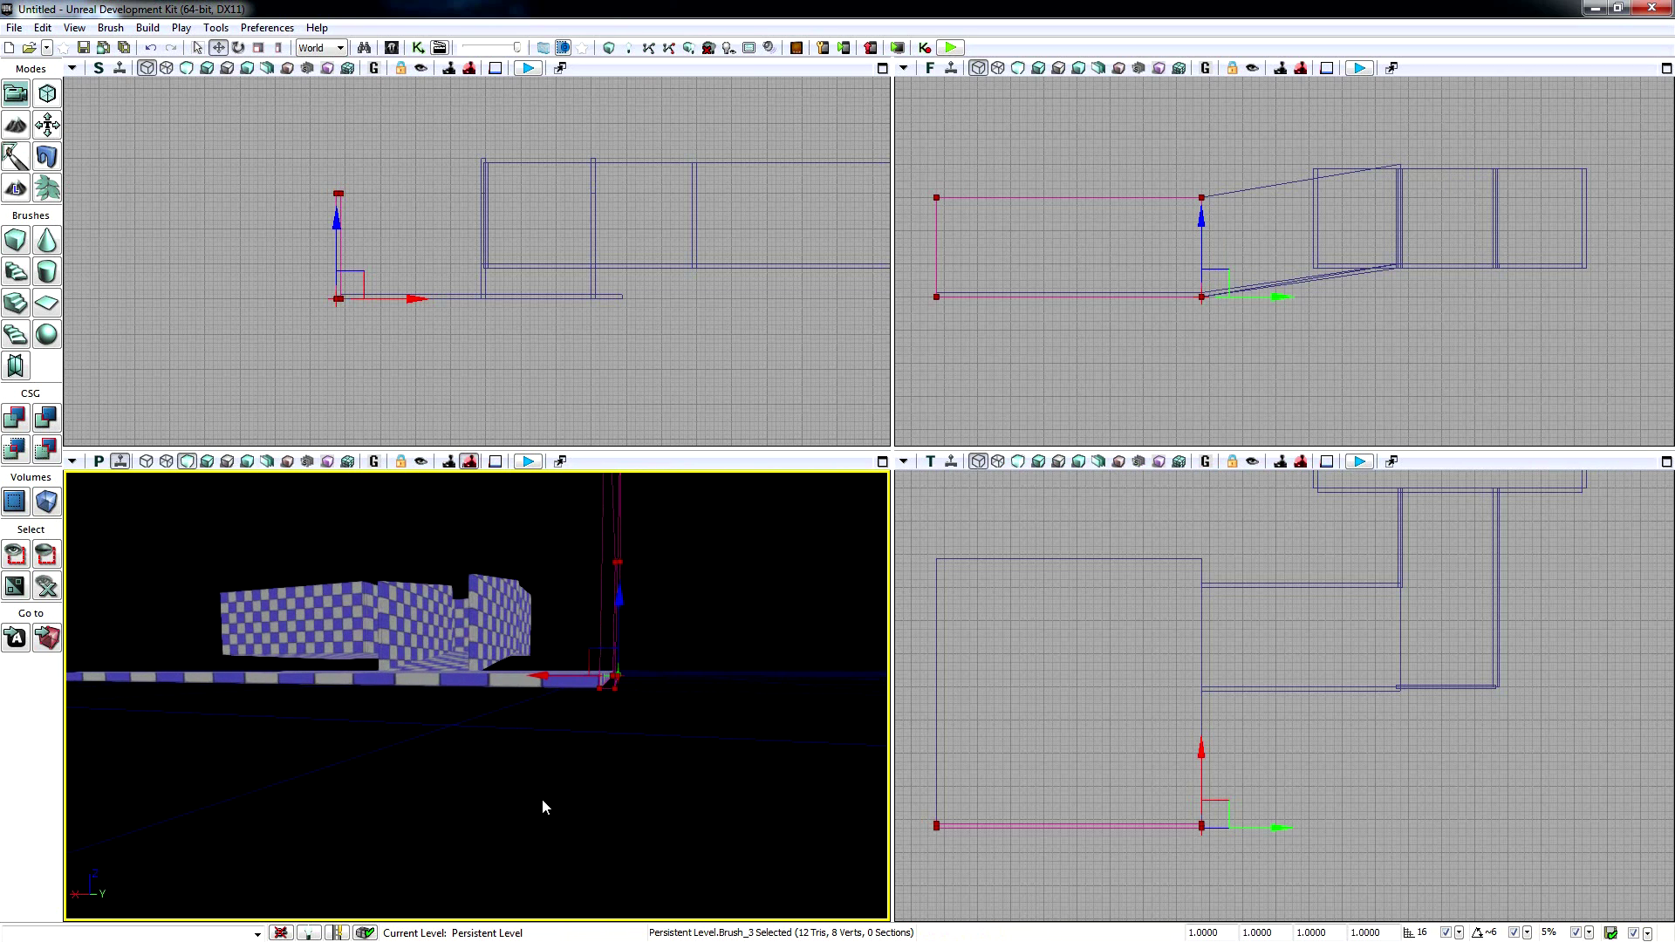
pyautogui.moveTo(542, 807); pyautogui.dragTo(698, 734, button='middle')
pyautogui.moveTo(627, 773); pyautogui.dragTo(587, 709, button='right')
# - Move the brush in positive X to the lower slab's opposite edge, align it flush, and add the wall
pyautogui.moveTo(570, 707)
pyautogui.mouseDown()
pyautogui.moveTo(349, 677)
pyautogui.moveTo(372, 693)
pyautogui.mouseUp()
pyautogui.moveTo(372, 693); pyautogui.dragTo(337, 674, button='right')
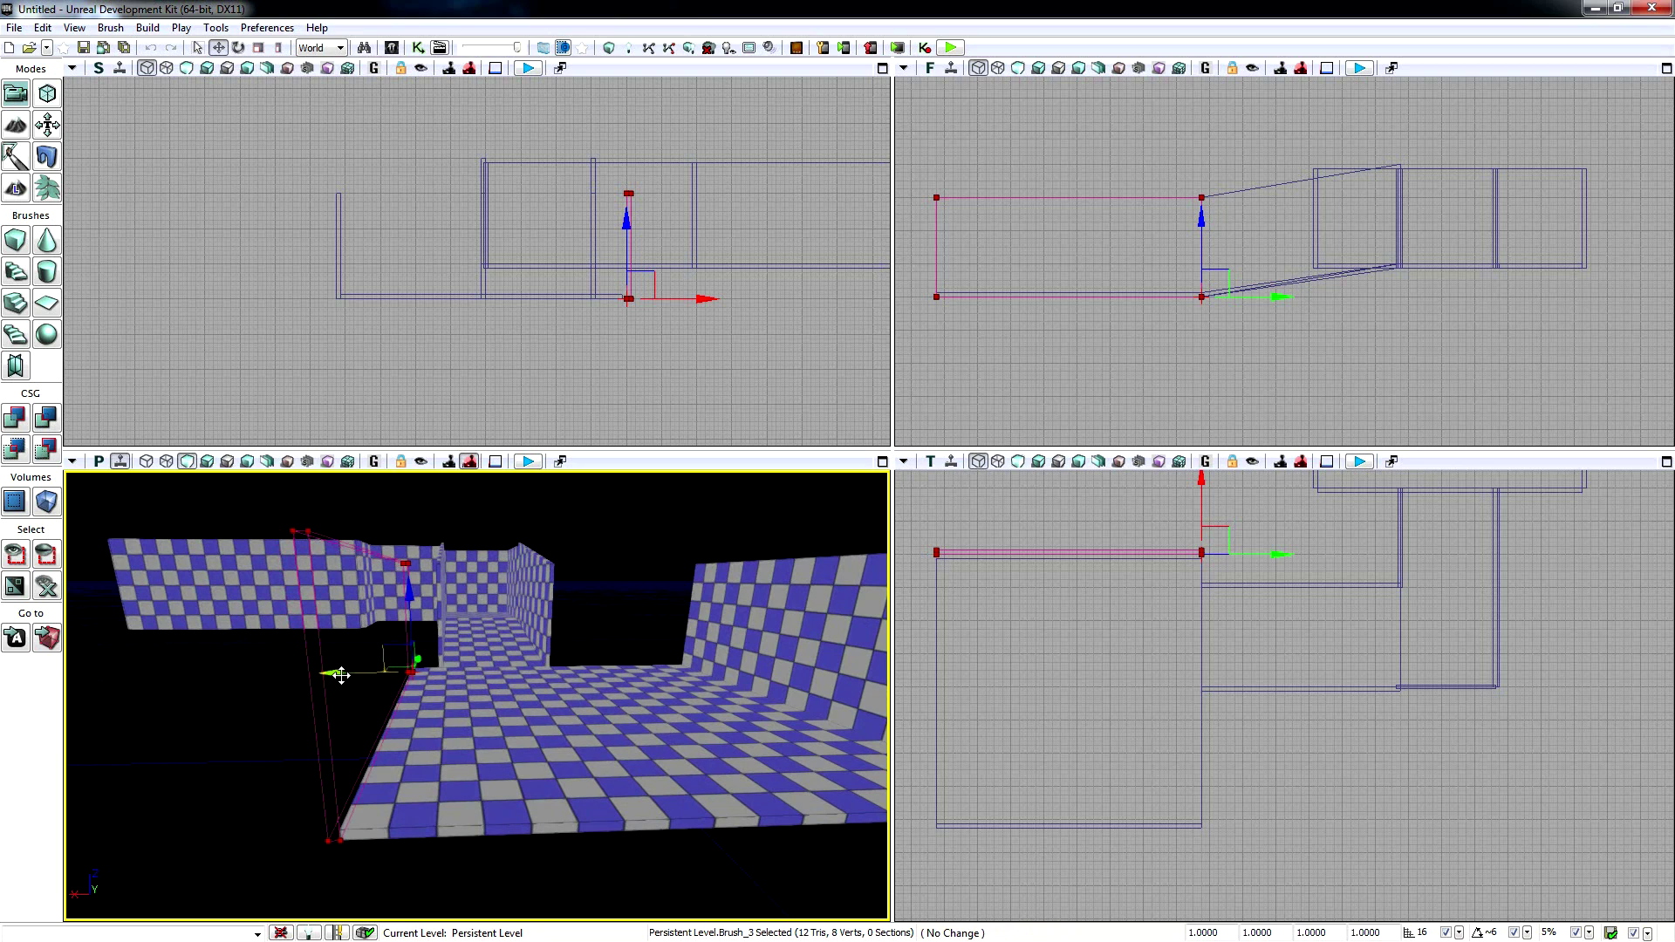
pyautogui.click(17, 418)
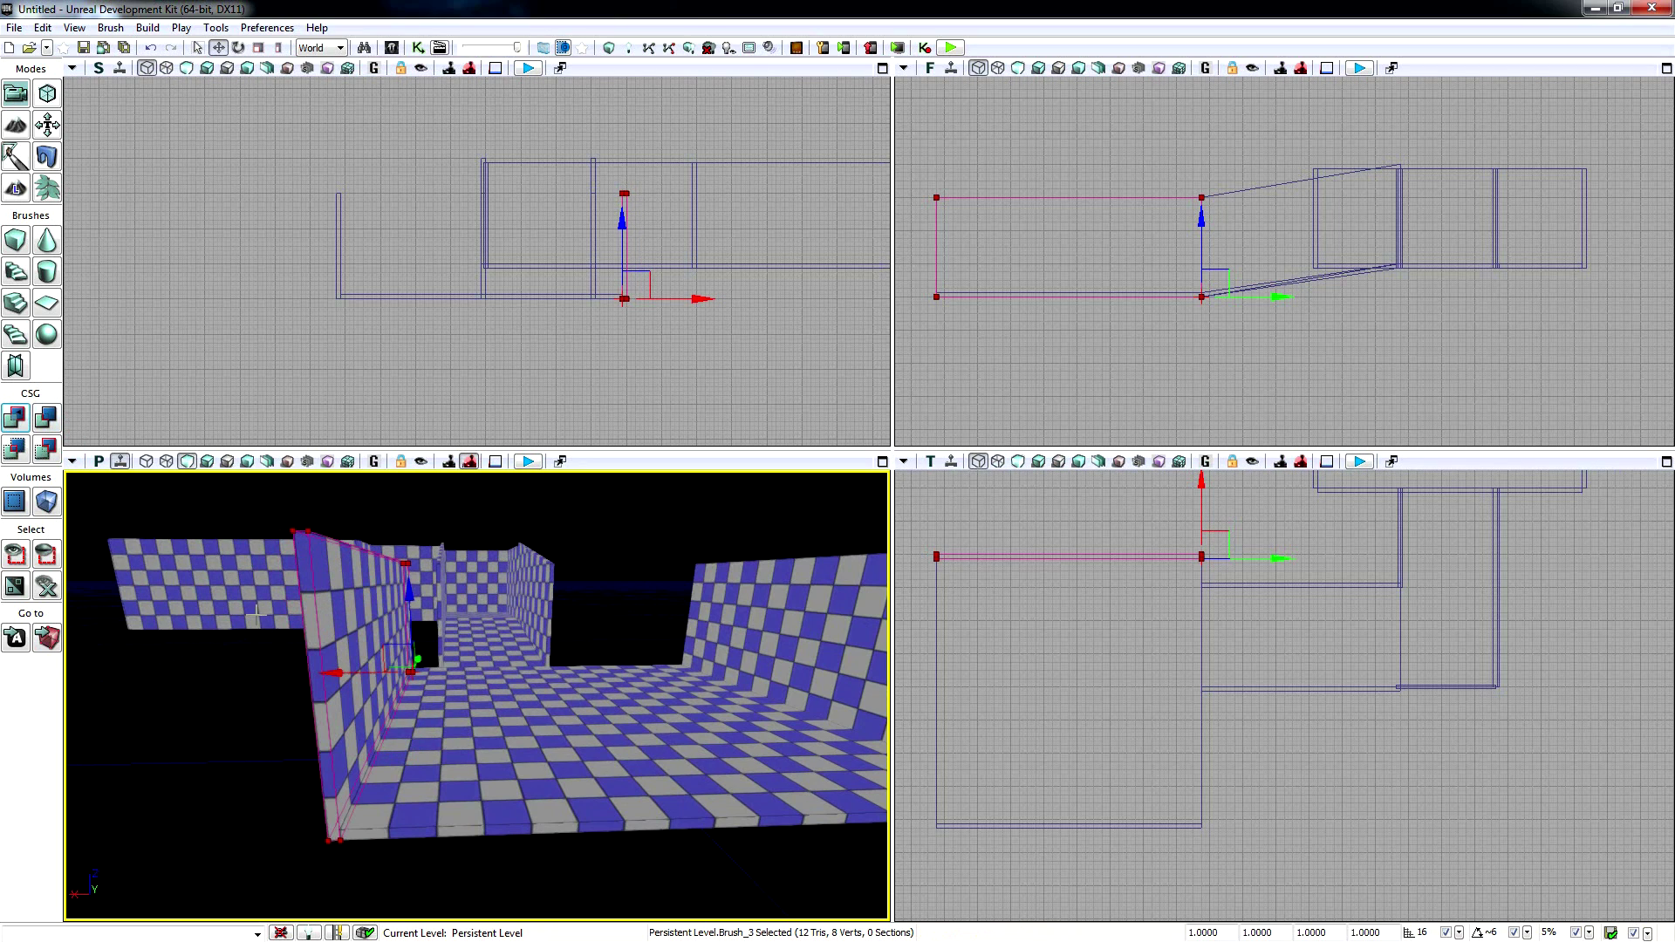
# - Rebuild the cube builder brush with X 1024, Y 16, Z 384 for the lower slab's remaining walls
pyautogui.rightClick(16, 242)
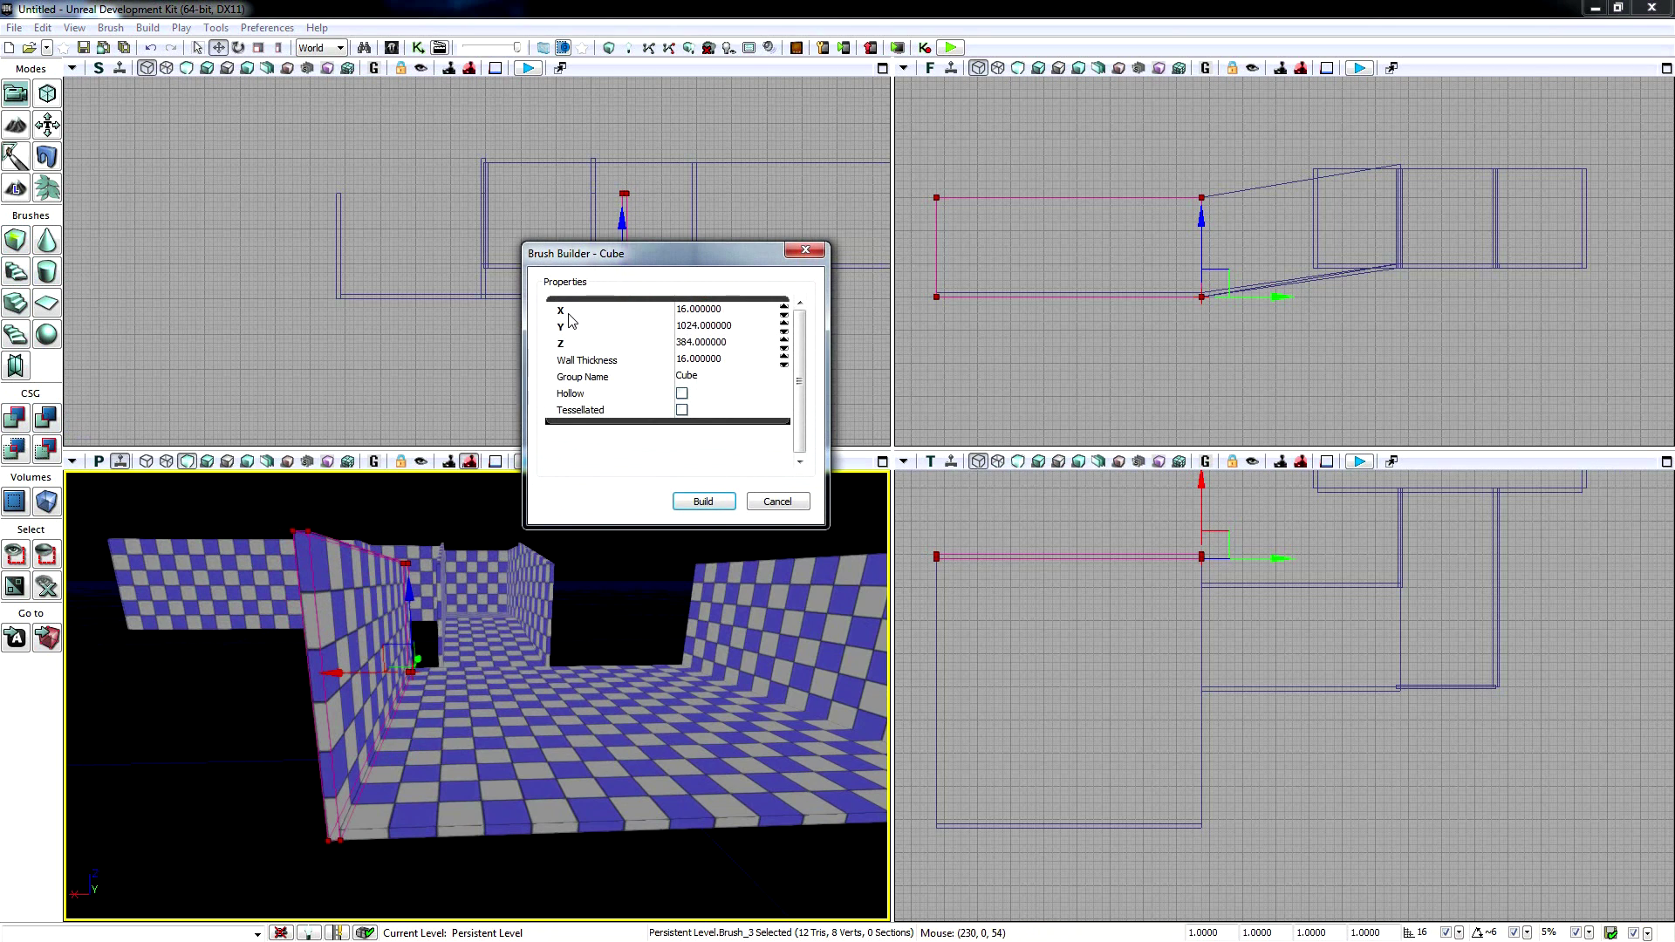
pyautogui.click(706, 326)
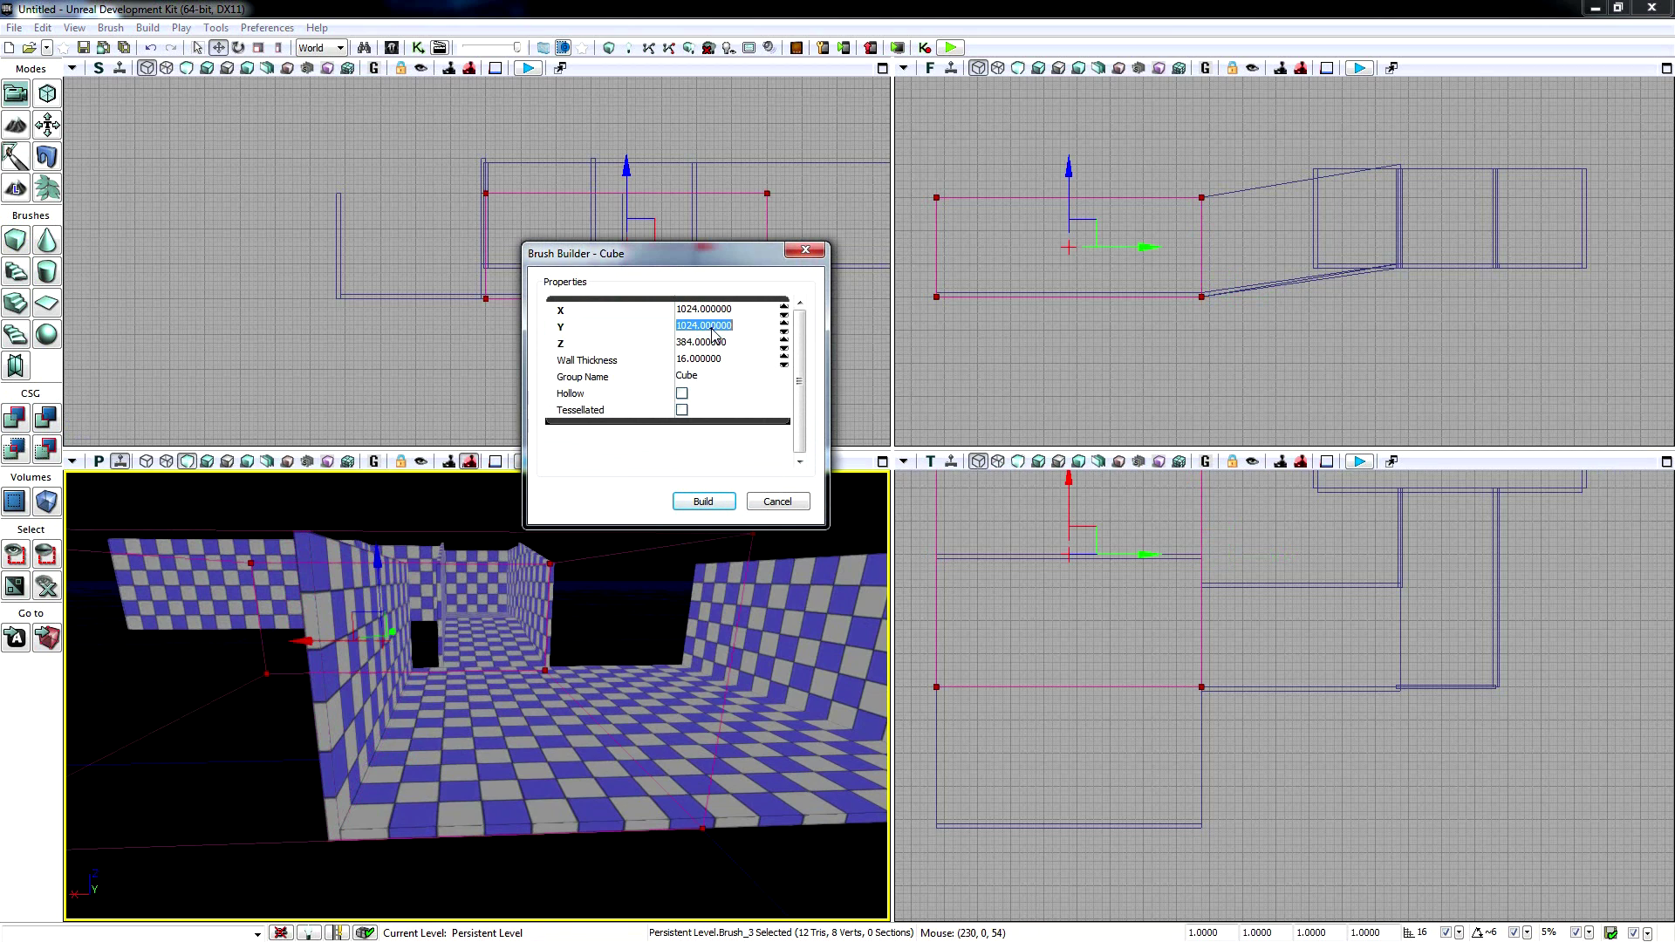
pyautogui.click(707, 343)
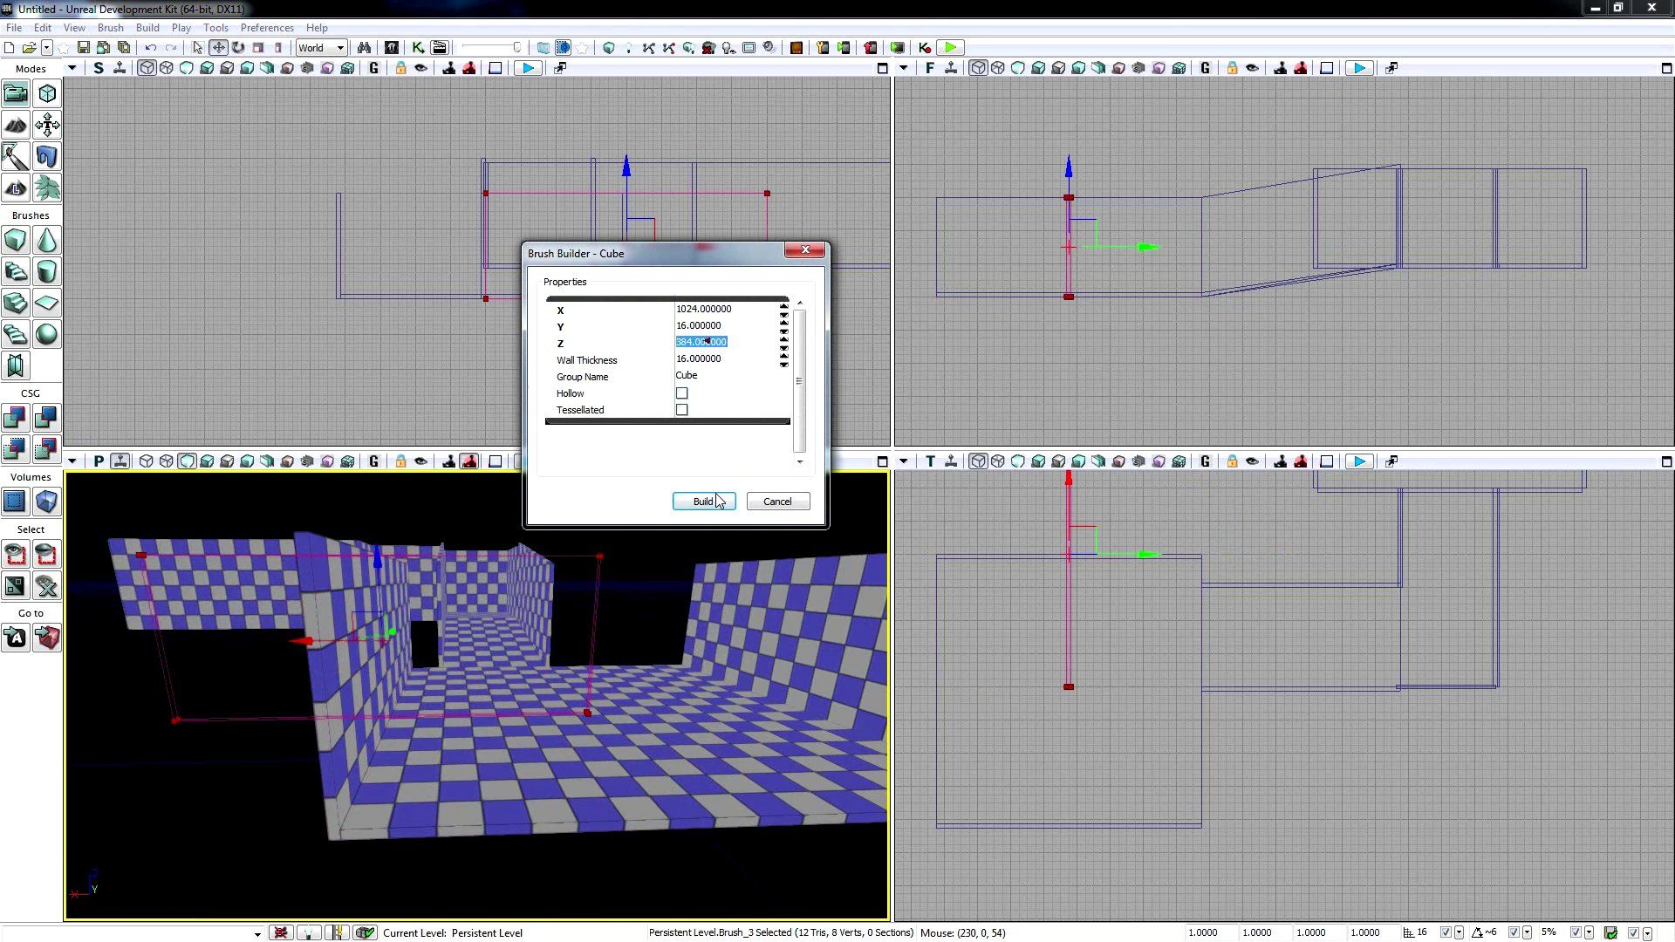
pyautogui.click(805, 255)
# - Move the builder brush to the lower slab's negative-Y edge and shift it in negative X to span the slab's width
pyautogui.moveTo(417, 628)
pyautogui.mouseDown(button='right')
pyautogui.moveTo(433, 617)
pyautogui.moveTo(417, 643)
pyautogui.mouseUp(button='right')
pyautogui.moveTo(418, 632); pyautogui.dragTo(695, 685)
pyautogui.moveTo(694, 685); pyautogui.dragTo(407, 714, button='right')
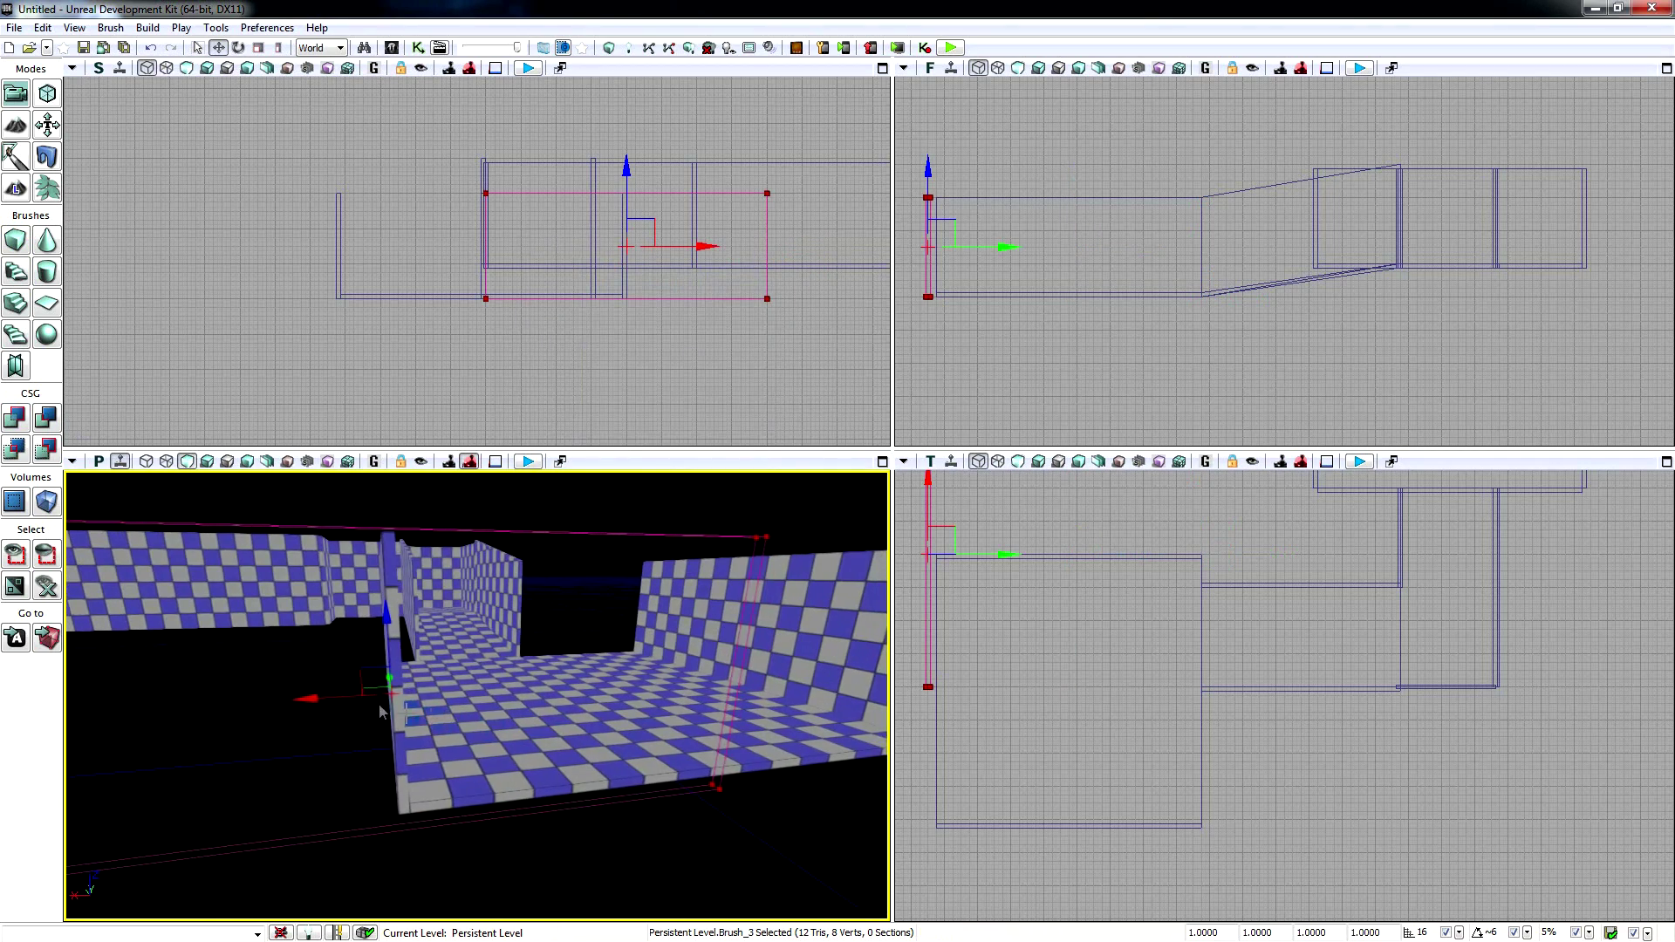
pyautogui.moveTo(686, 684); pyautogui.dragTo(686, 684)
pyautogui.moveTo(685, 684); pyautogui.dragTo(571, 756, button='right')
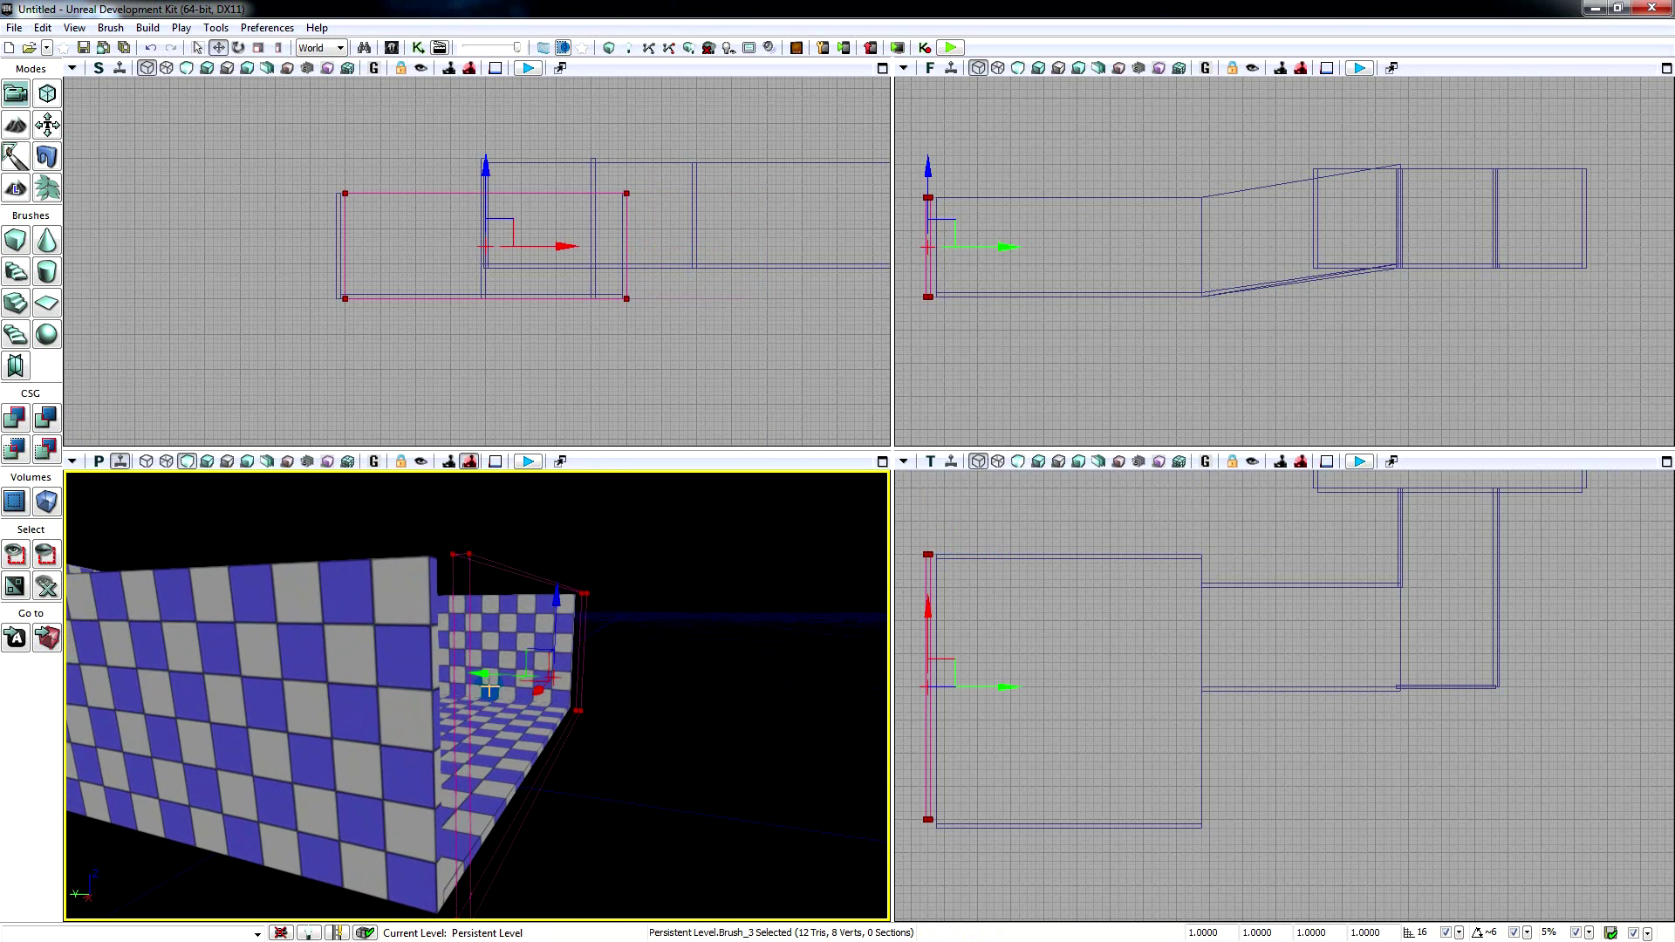
# - Fit the brush flush against the lower slab's negative-Y edge, aligning its ends in X, and add the wall
pyautogui.moveTo(477, 676); pyautogui.dragTo(480, 677)
pyautogui.moveTo(480, 676); pyautogui.dragTo(341, 686, button='right')
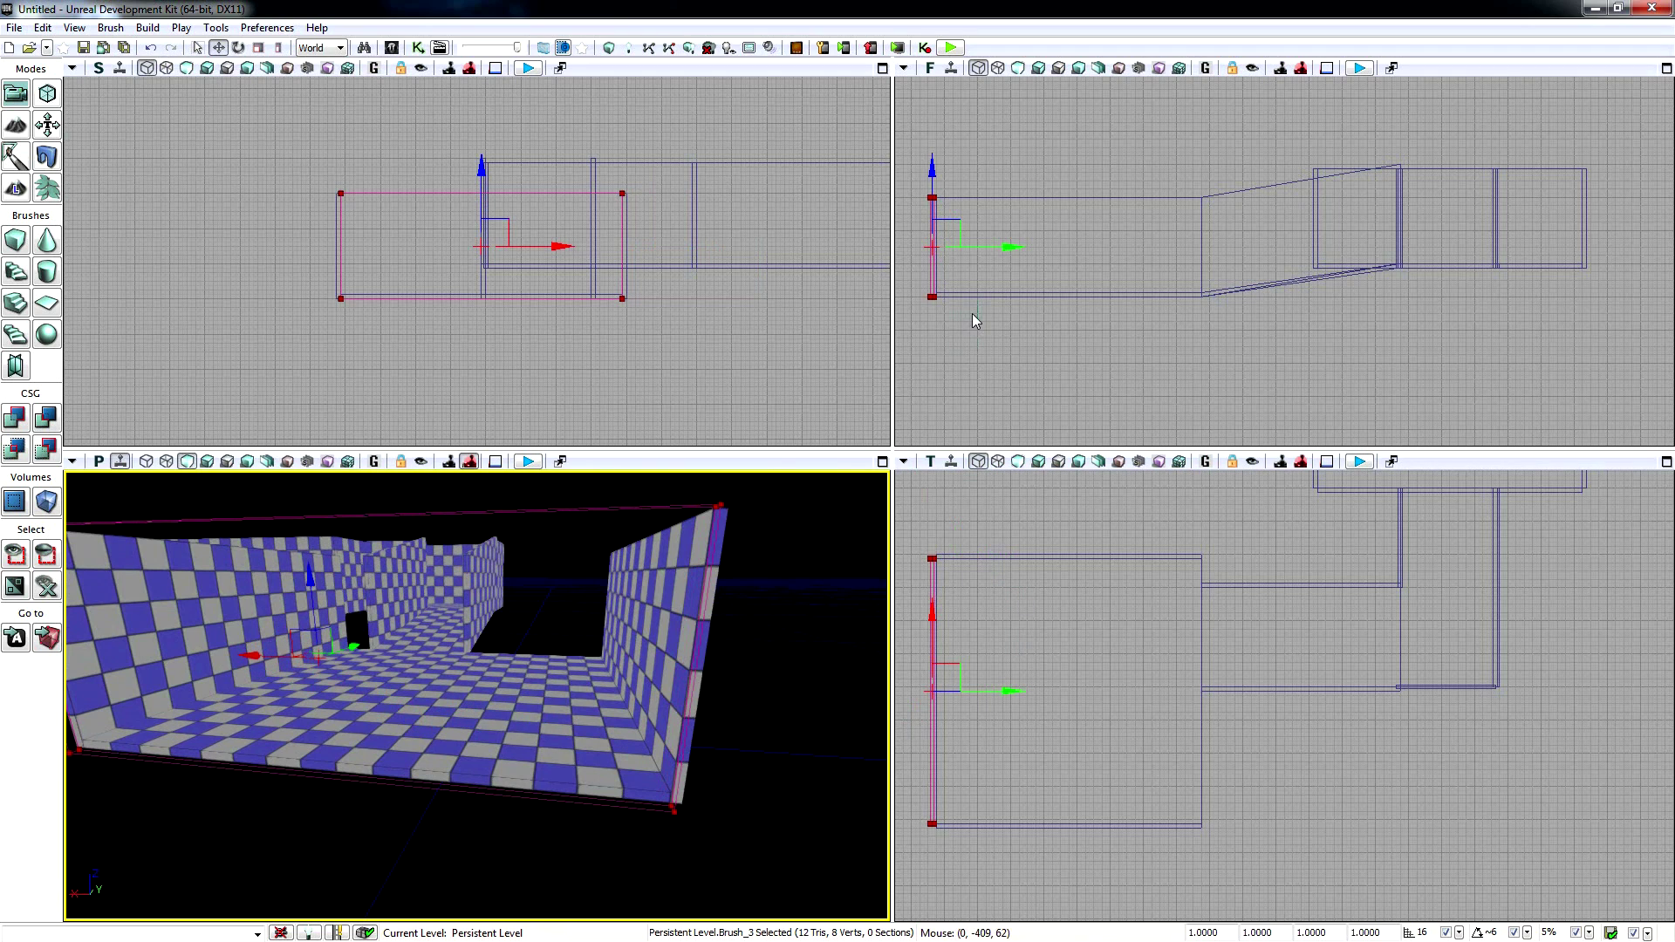
pyautogui.rightClick(621, 297)
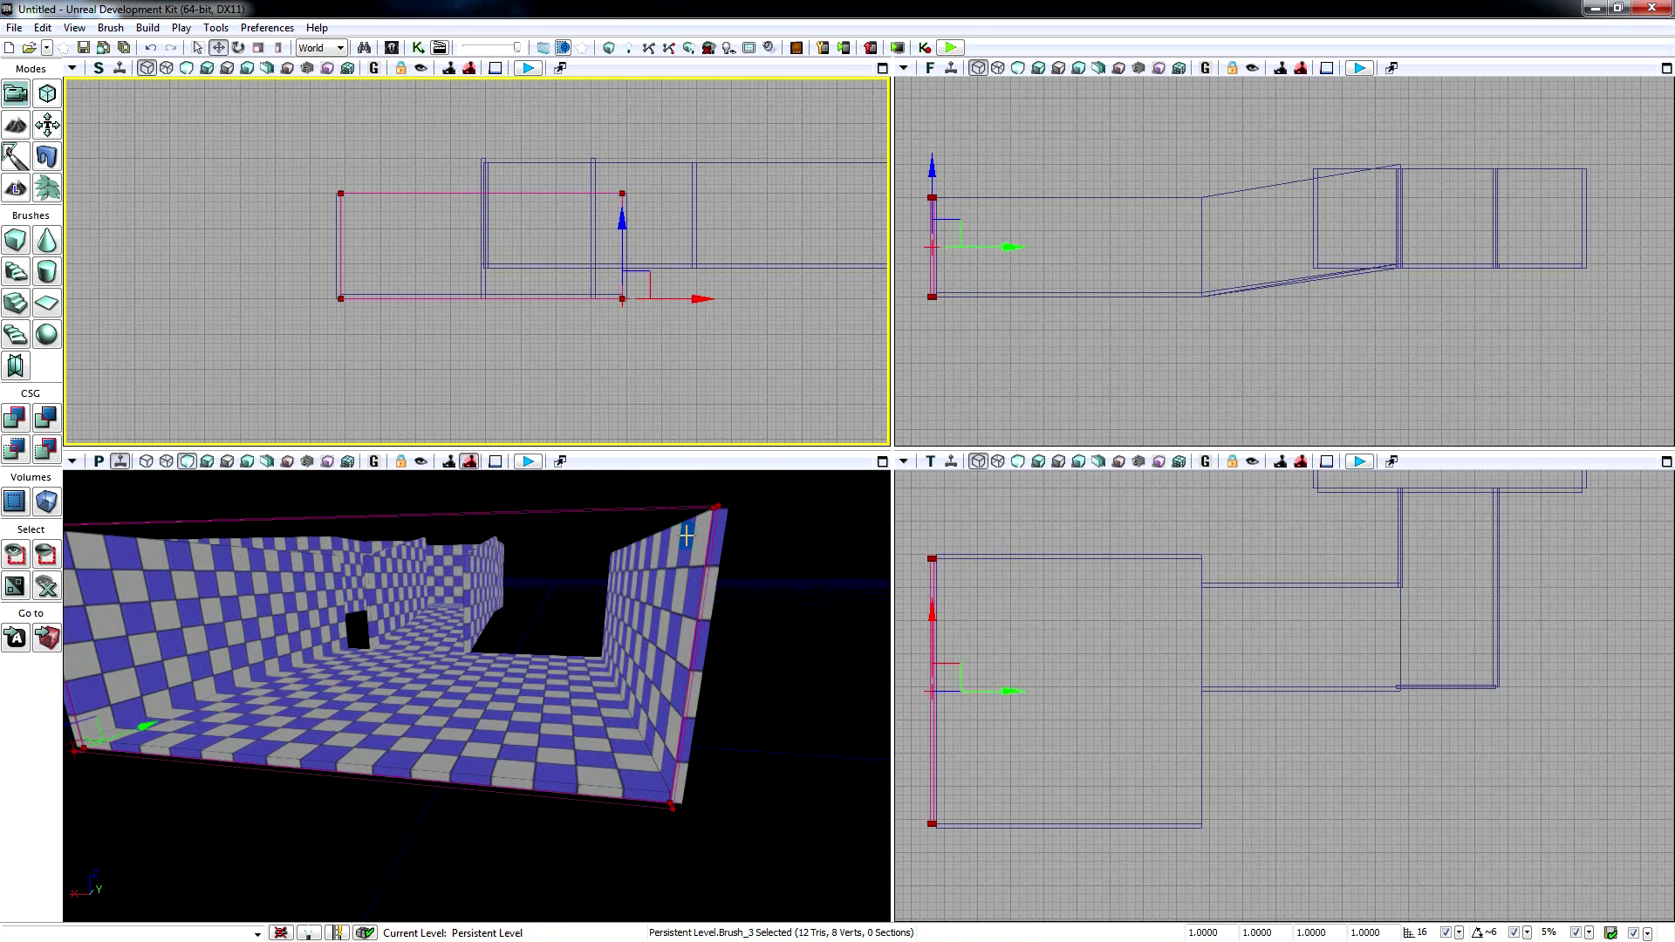
pyautogui.moveTo(112, 727); pyautogui.dragTo(290, 788, button='right')
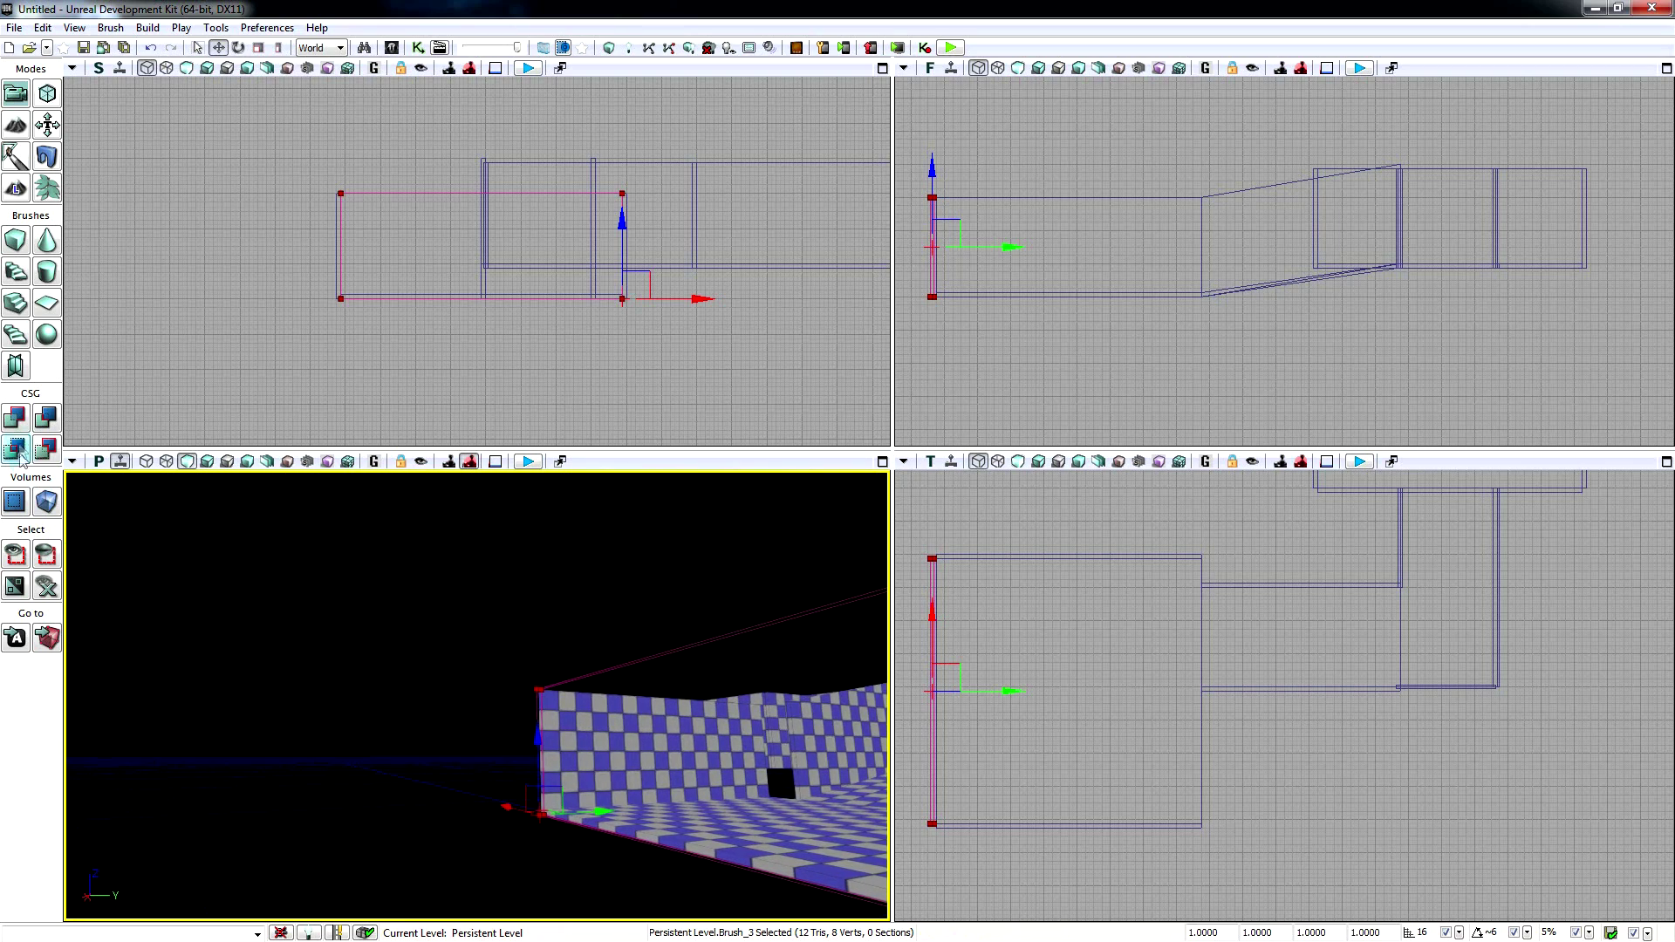
pyautogui.click(22, 417)
# - Move the brush in positive Y to the lower slab's ramp-side edge, align it flush, and add the wall
pyautogui.moveTo(296, 689)
pyautogui.mouseDown(button='right')
pyautogui.moveTo(349, 746)
pyautogui.moveTo(411, 674)
pyautogui.mouseUp(button='right')
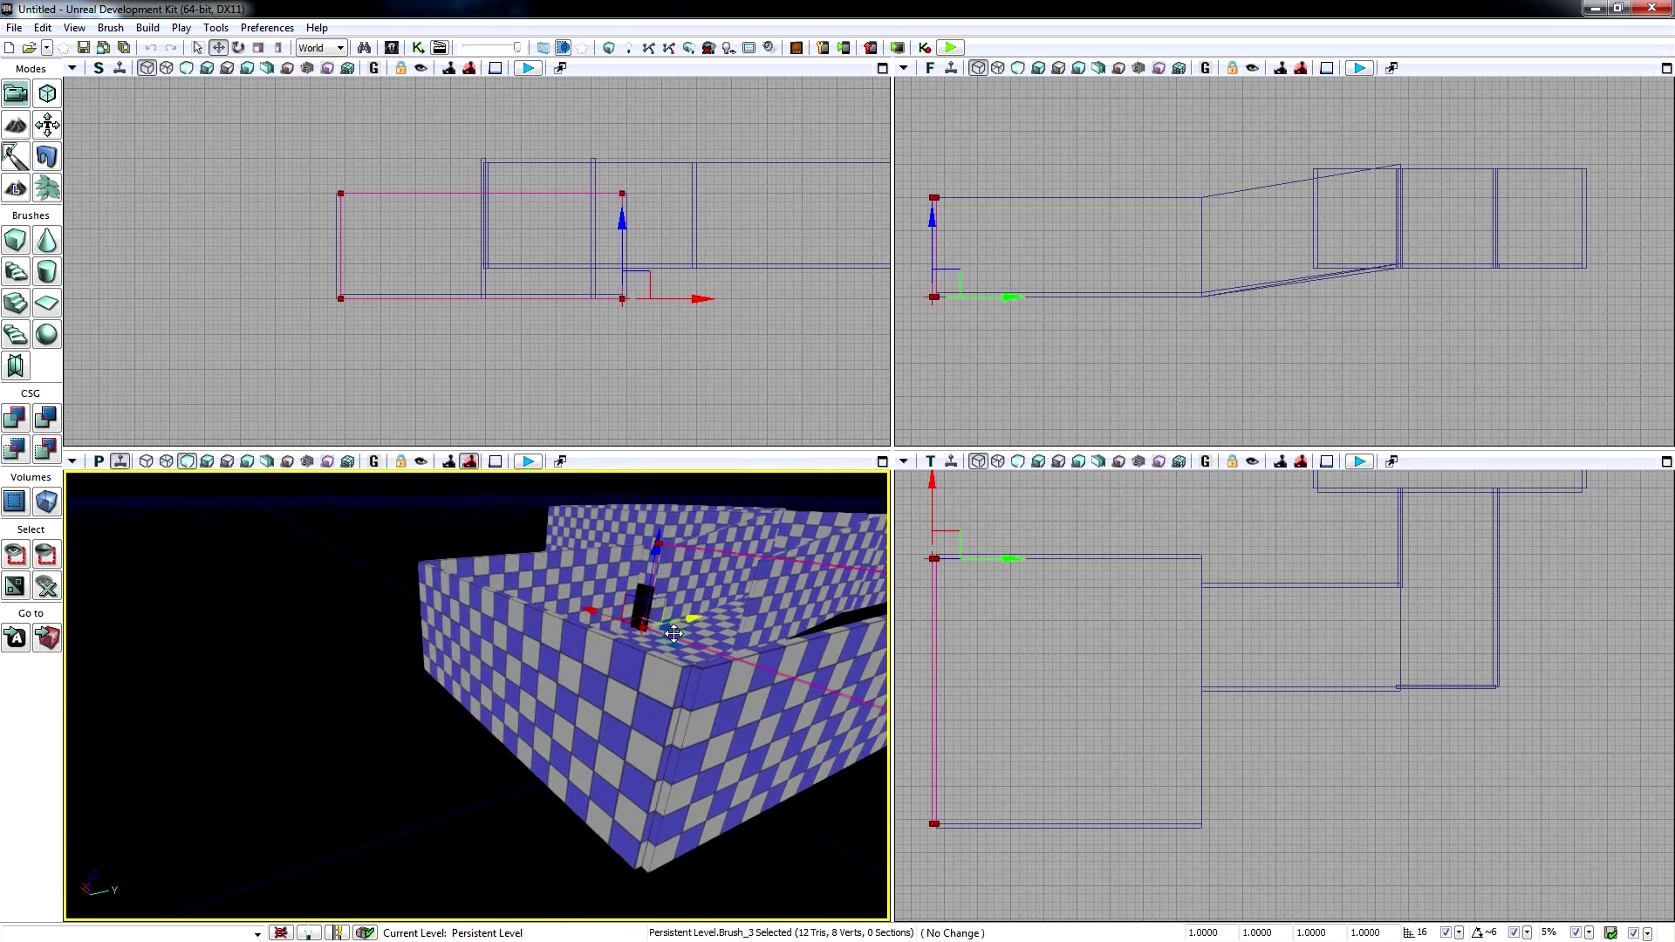
pyautogui.moveTo(655, 638)
pyautogui.mouseDown(button='right')
pyautogui.moveTo(670, 630)
pyautogui.moveTo(602, 572)
pyautogui.moveTo(586, 621)
pyautogui.moveTo(549, 646)
pyautogui.mouseUp(button='right')
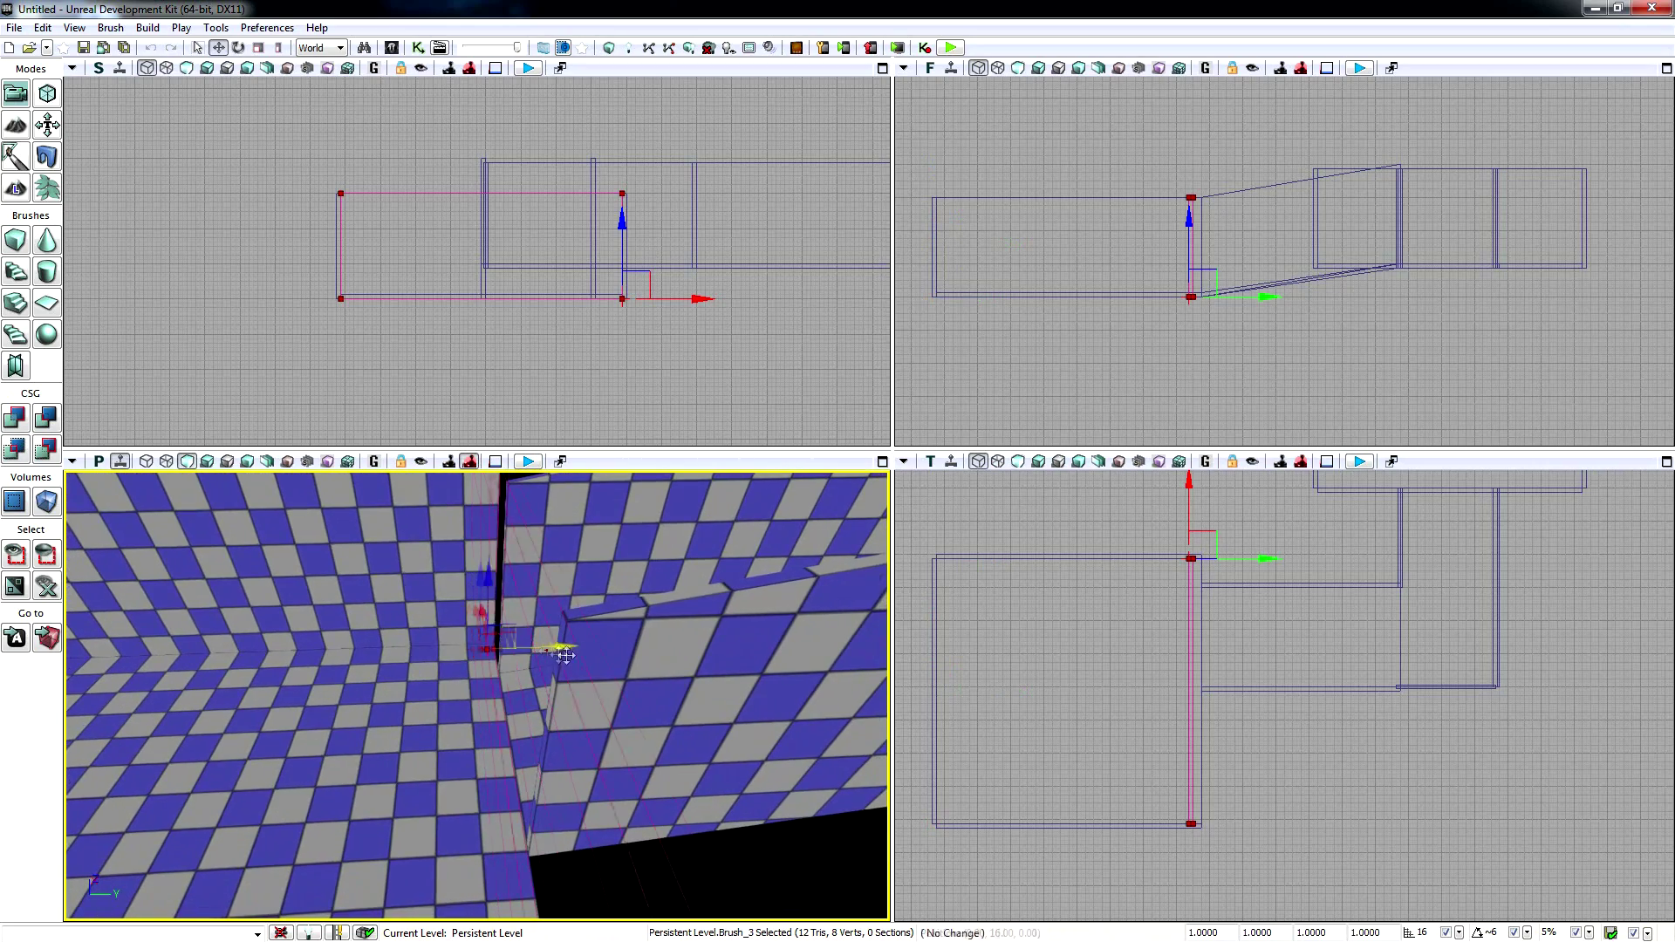
pyautogui.moveTo(567, 657); pyautogui.dragTo(598, 655)
pyautogui.moveTo(599, 655)
pyautogui.mouseDown(button='right')
pyautogui.moveTo(306, 645)
pyautogui.moveTo(325, 654)
pyautogui.moveTo(292, 703)
pyautogui.moveTo(284, 641)
pyautogui.moveTo(463, 554)
pyautogui.moveTo(475, 611)
pyautogui.moveTo(375, 672)
pyautogui.moveTo(345, 738)
pyautogui.moveTo(358, 642)
pyautogui.moveTo(388, 690)
pyautogui.moveTo(436, 685)
pyautogui.moveTo(401, 663)
pyautogui.mouseUp(button='right')
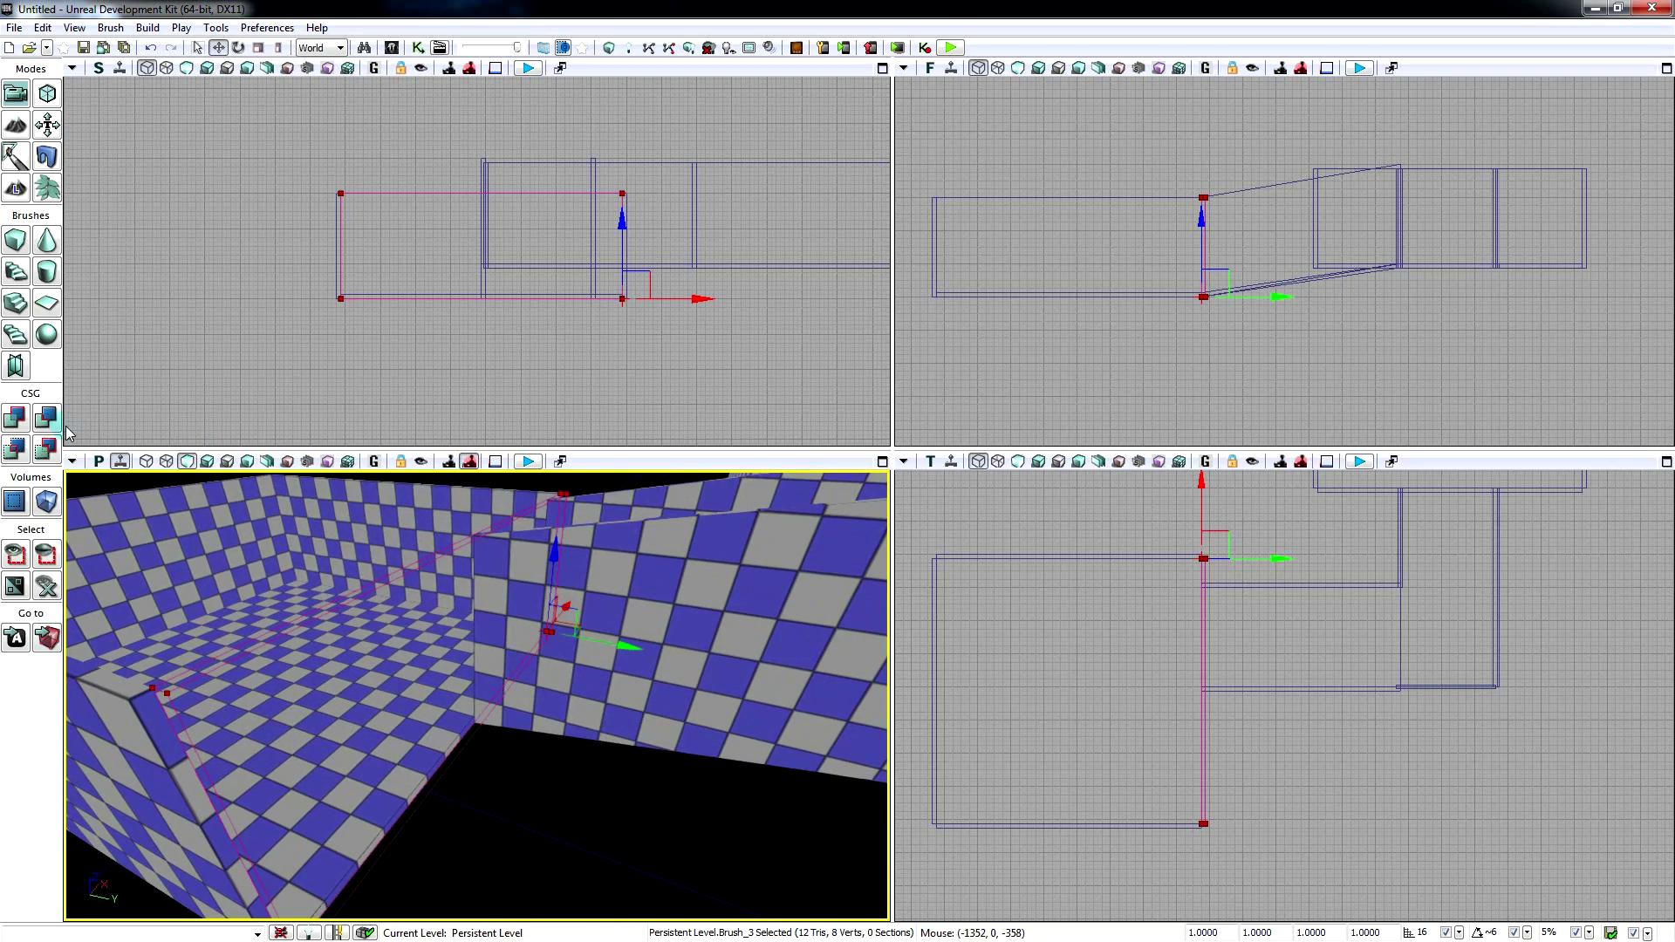
pyautogui.moveTo(594, 812); pyautogui.dragTo(522, 698, button='right')
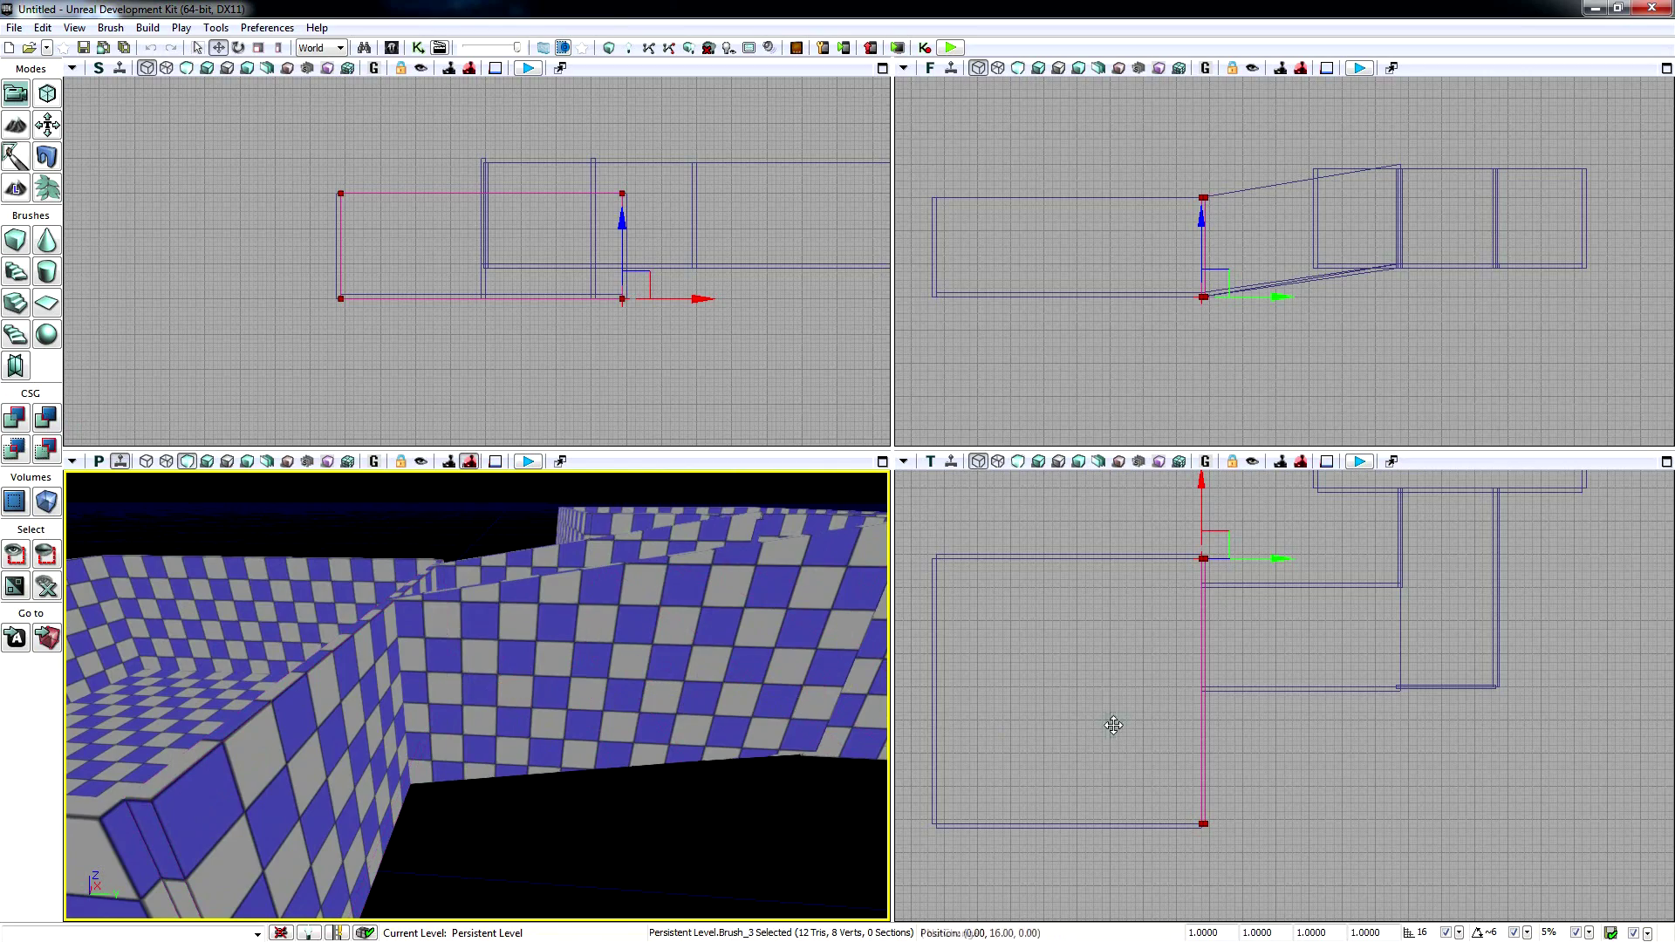
# - Move the brush clear of the level in positive Y and rebuild the cube with X 256, Y 16, Z 256 as a doorway cutter
pyautogui.moveTo(749, 678)
pyautogui.mouseDown(button='right')
pyautogui.moveTo(742, 698)
pyautogui.moveTo(729, 690)
pyautogui.moveTo(642, 567)
pyautogui.moveTo(471, 576)
pyautogui.moveTo(528, 584)
pyautogui.moveTo(698, 714)
pyautogui.mouseUp(button='right')
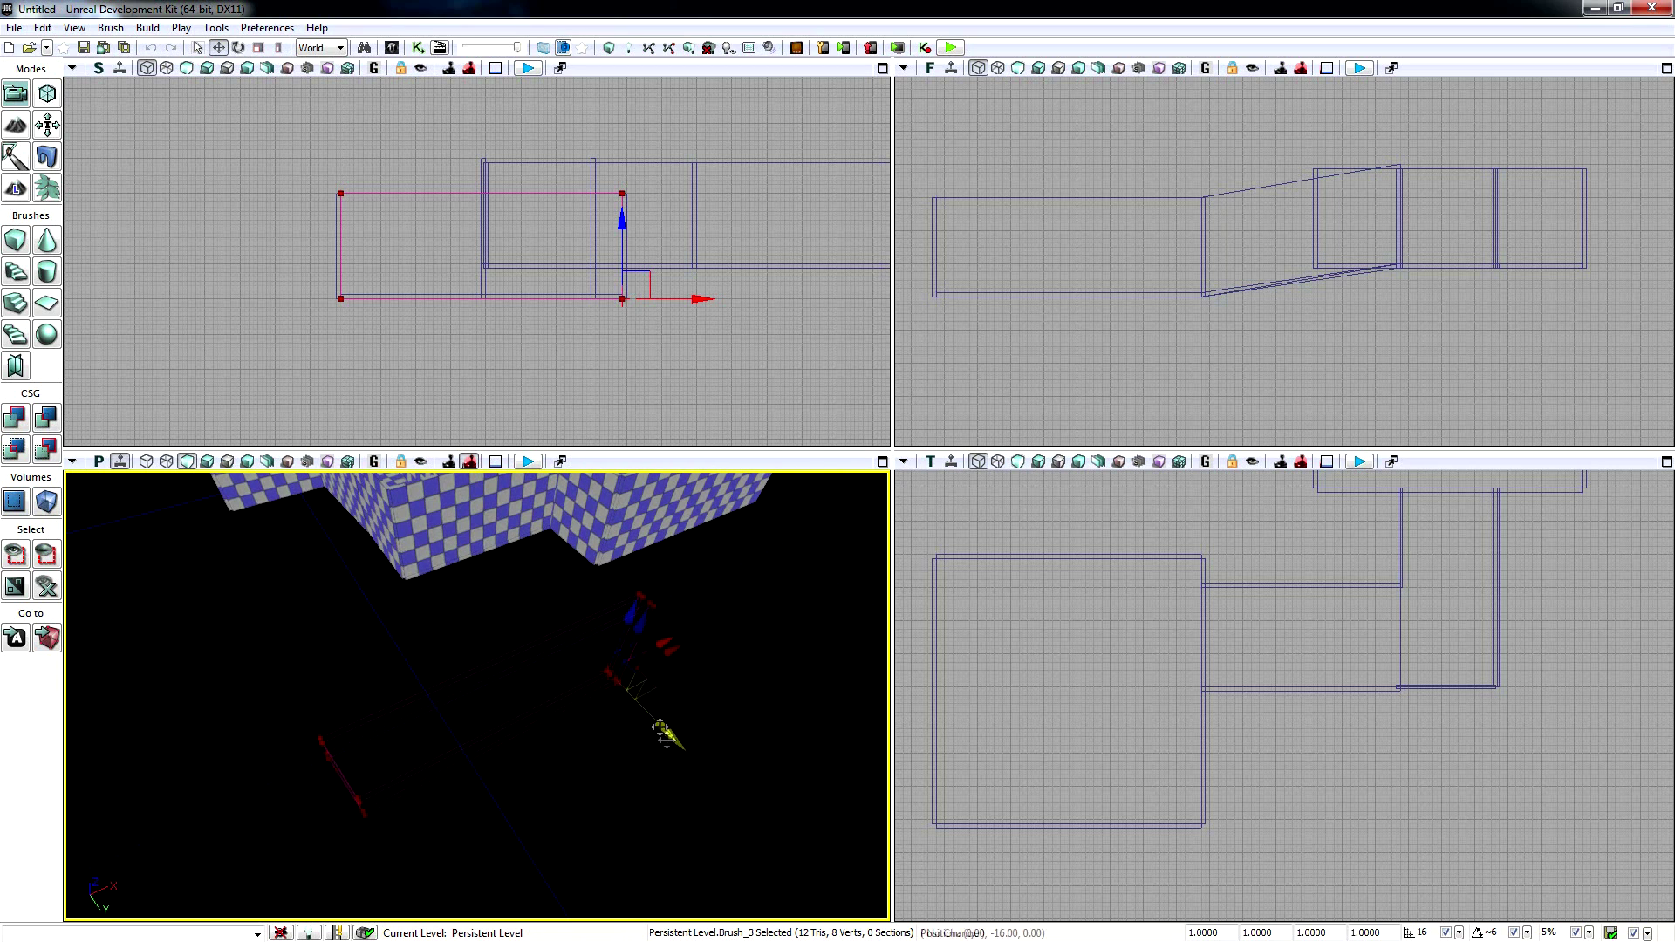
pyautogui.moveTo(609, 685); pyautogui.dragTo(576, 652)
pyautogui.moveTo(576, 653); pyautogui.dragTo(655, 714, button='right')
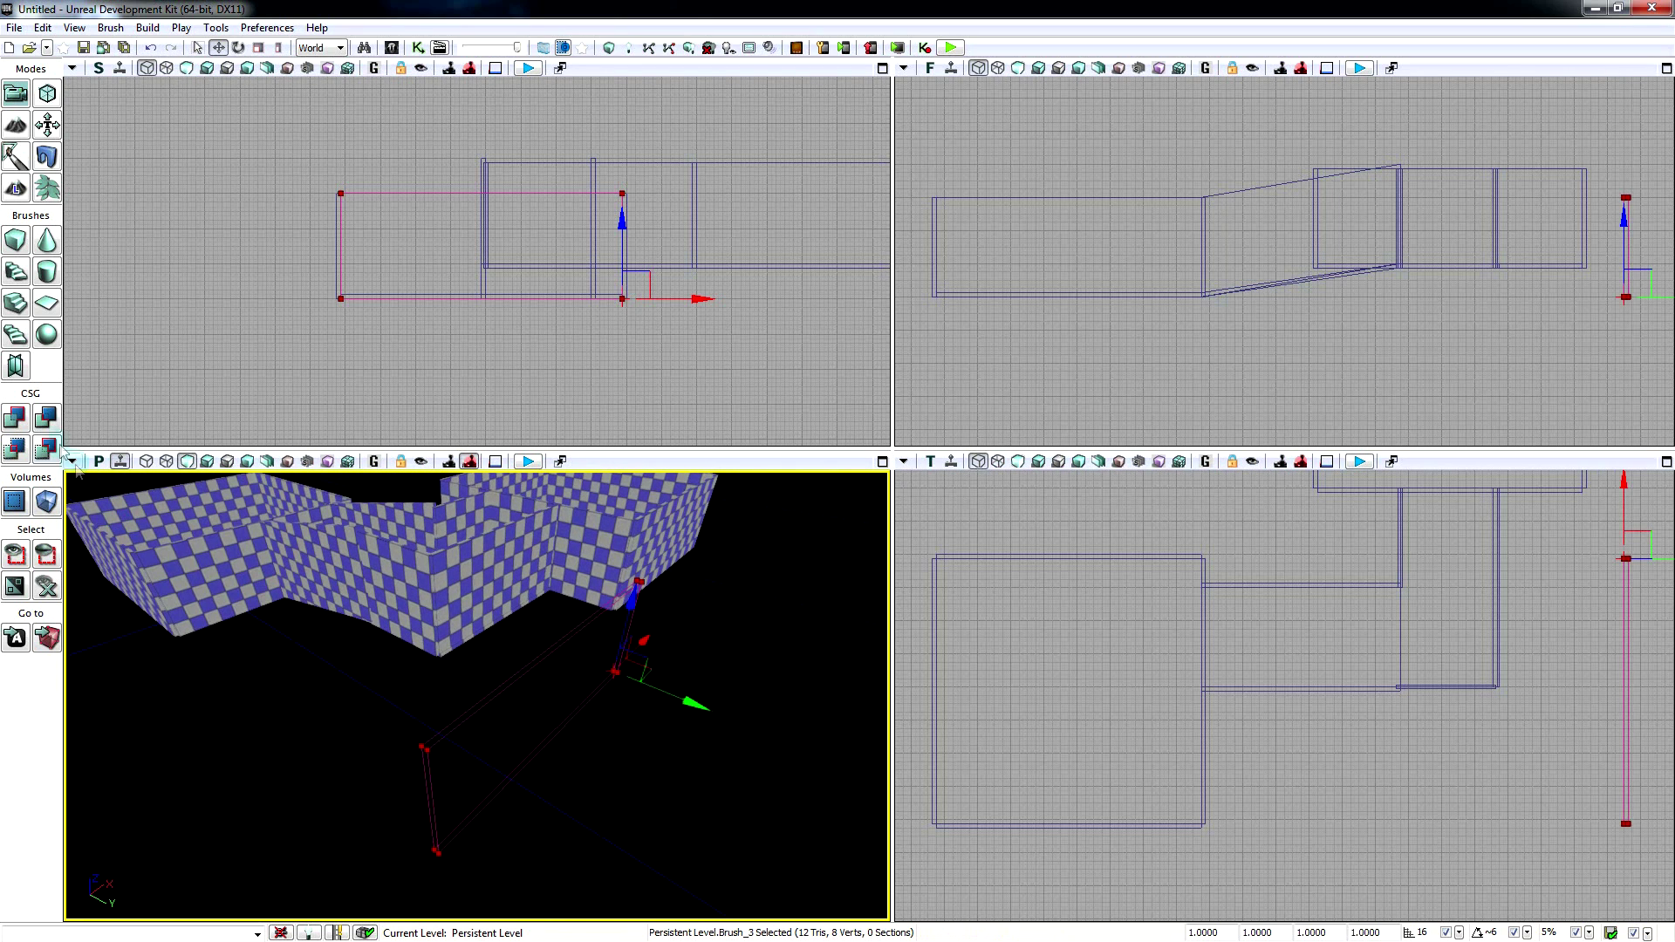
pyautogui.rightClick(18, 238)
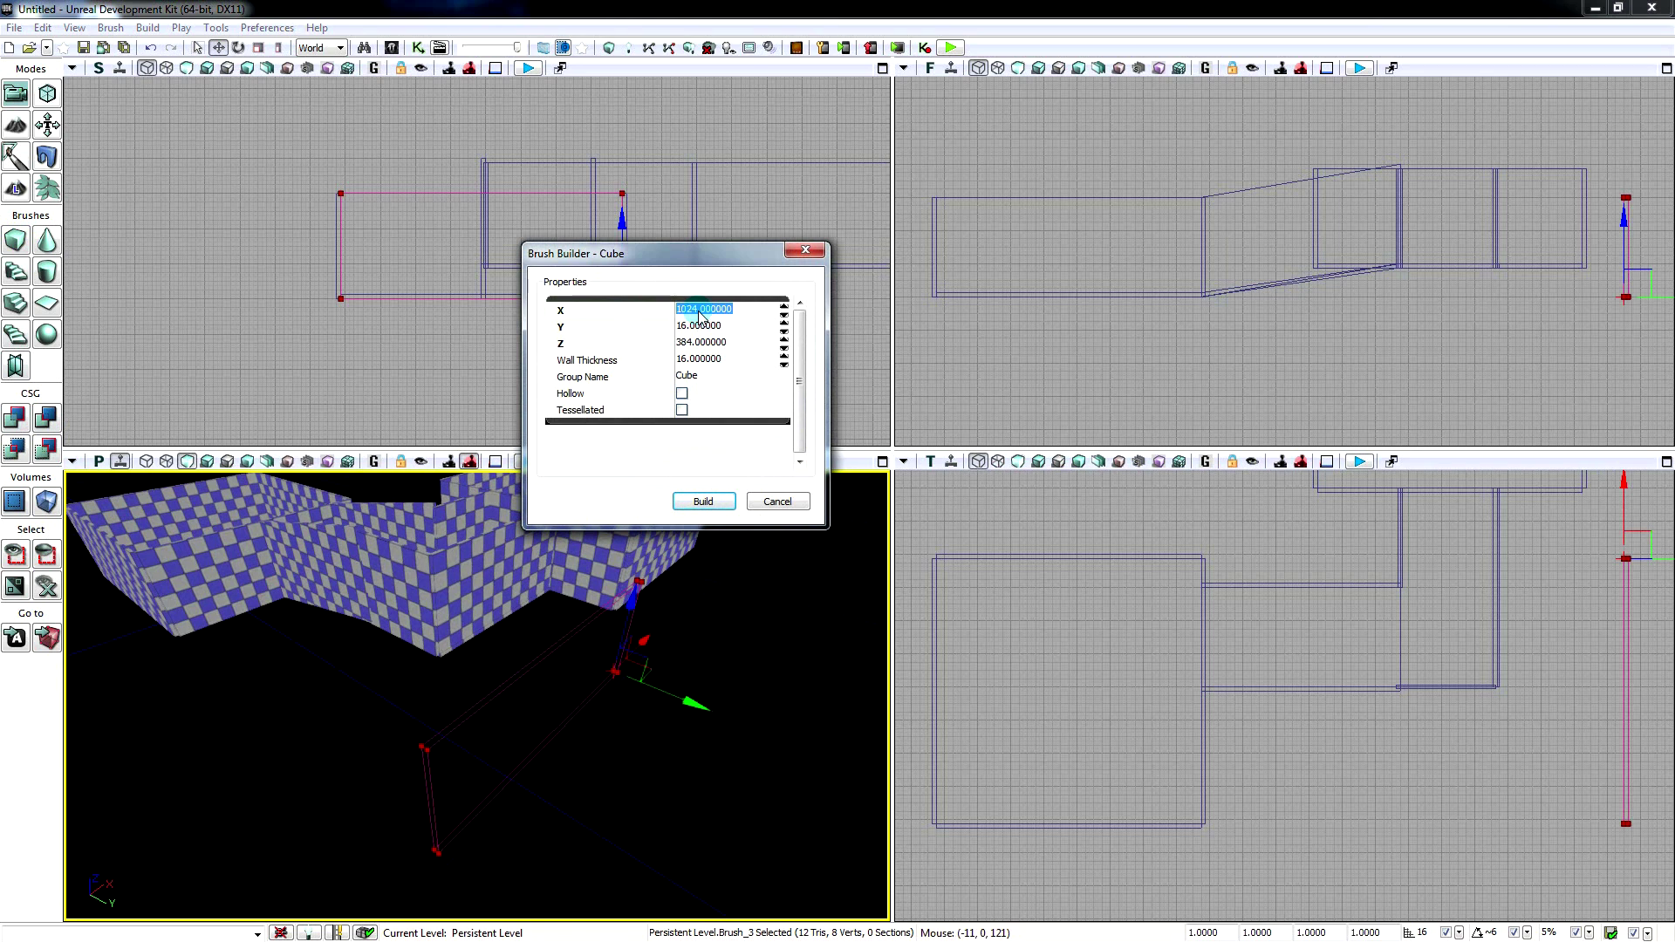
pyautogui.click(699, 327)
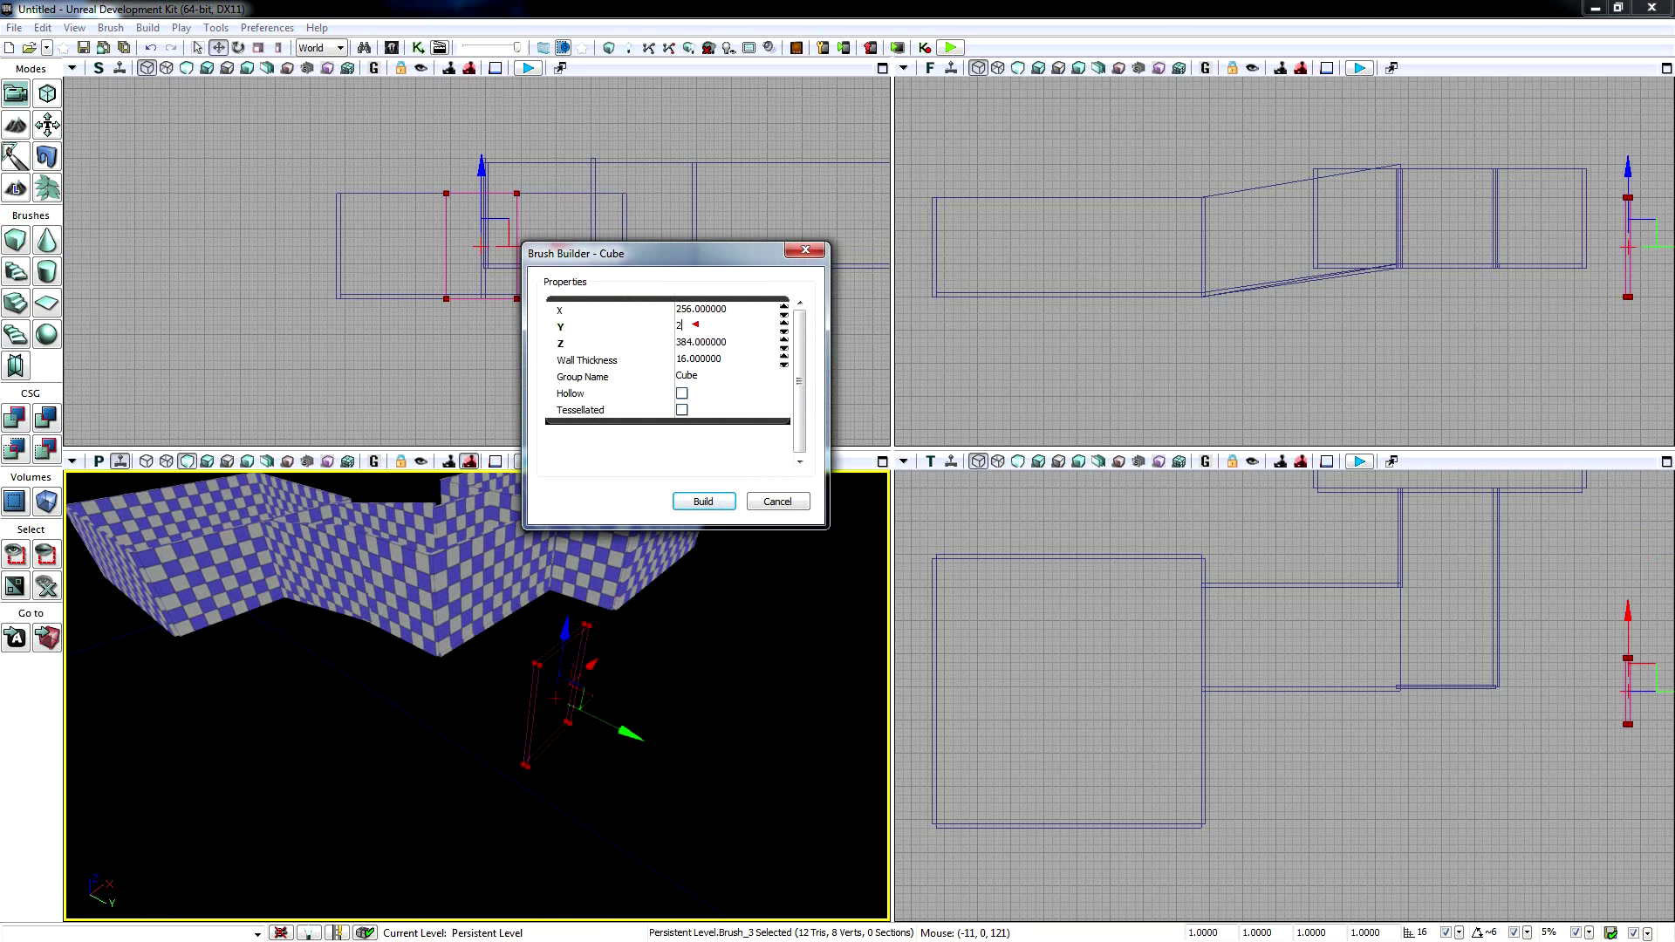
pyautogui.click(707, 344)
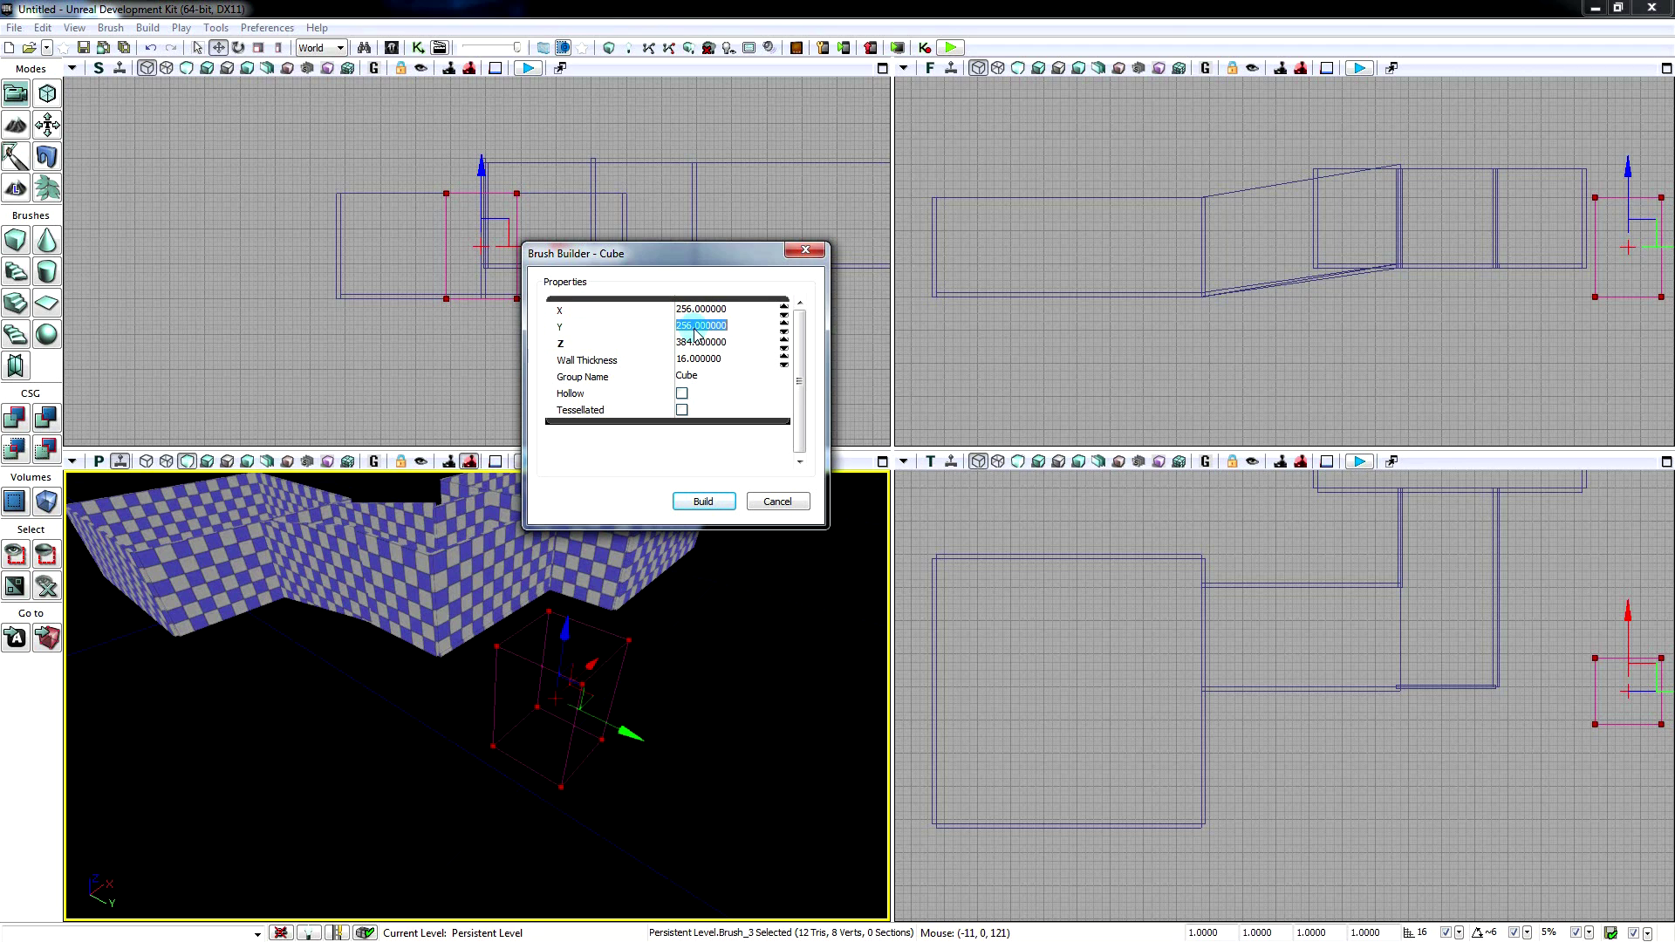
pyautogui.click(690, 346)
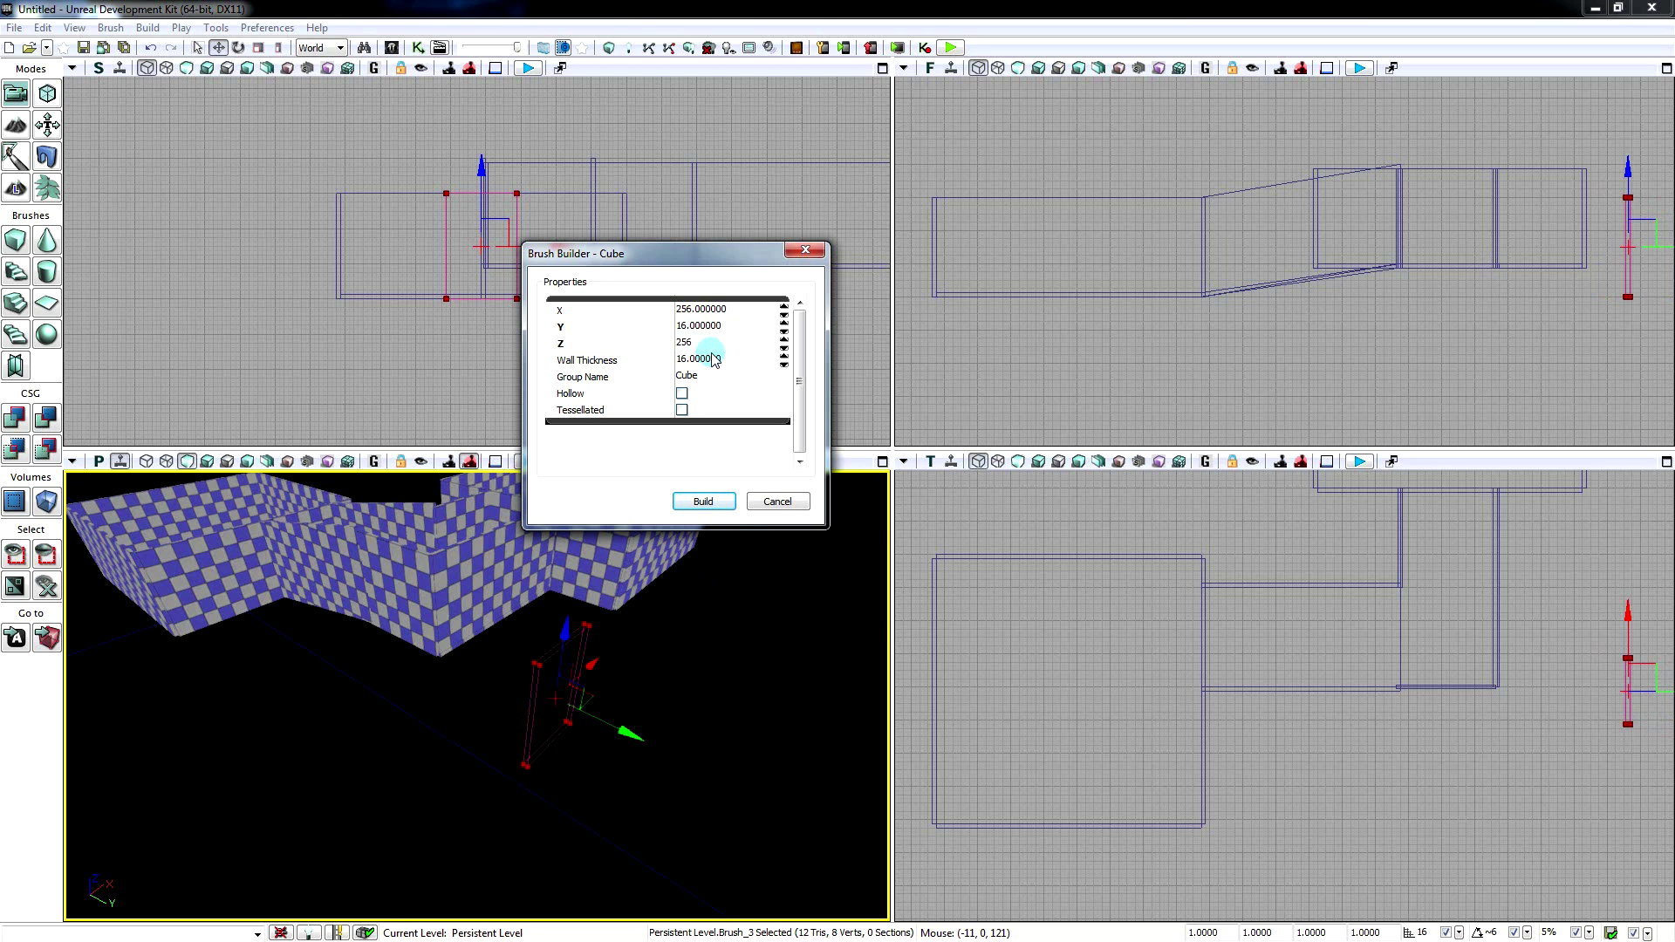
pyautogui.click(820, 247)
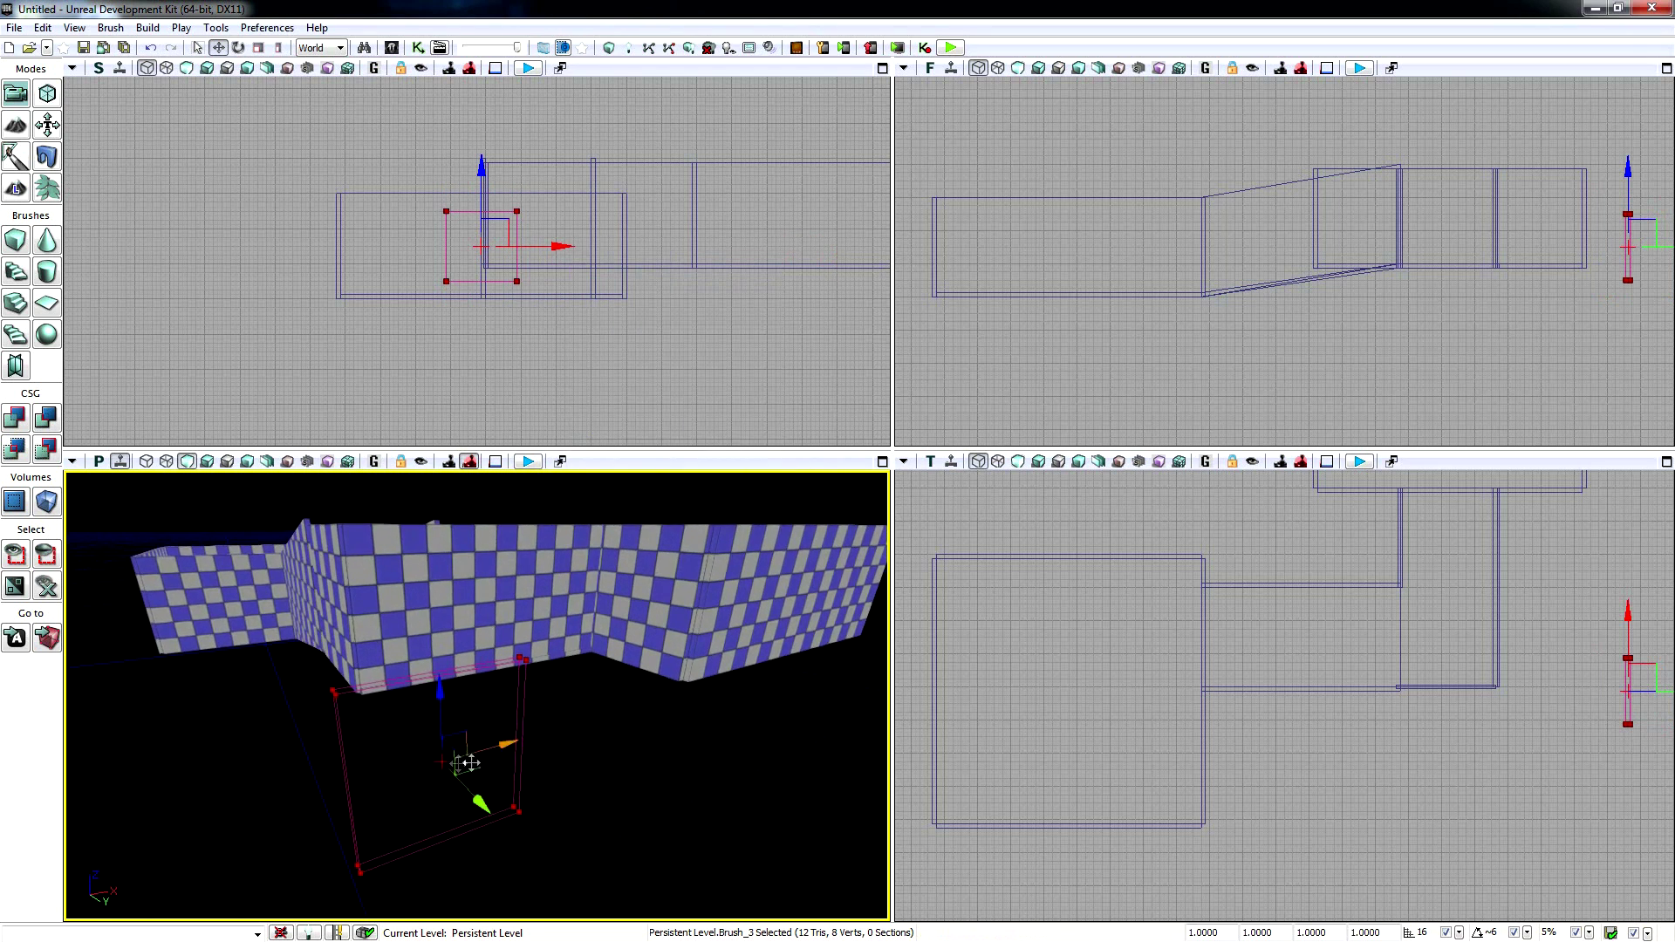
# - Bring the doorway brush to the lower room's ramp-side wall, shift it in positive X to the ramp opening, and align it with the wall's thickness
pyautogui.moveTo(288, 593); pyautogui.dragTo(286, 588)
pyautogui.press('w')
pyautogui.moveTo(286, 588)
pyautogui.mouseDown(button='right')
pyautogui.moveTo(288, 541)
pyautogui.moveTo(305, 676)
pyautogui.moveTo(416, 712)
pyautogui.moveTo(441, 583)
pyautogui.moveTo(559, 690)
pyautogui.mouseUp(button='right')
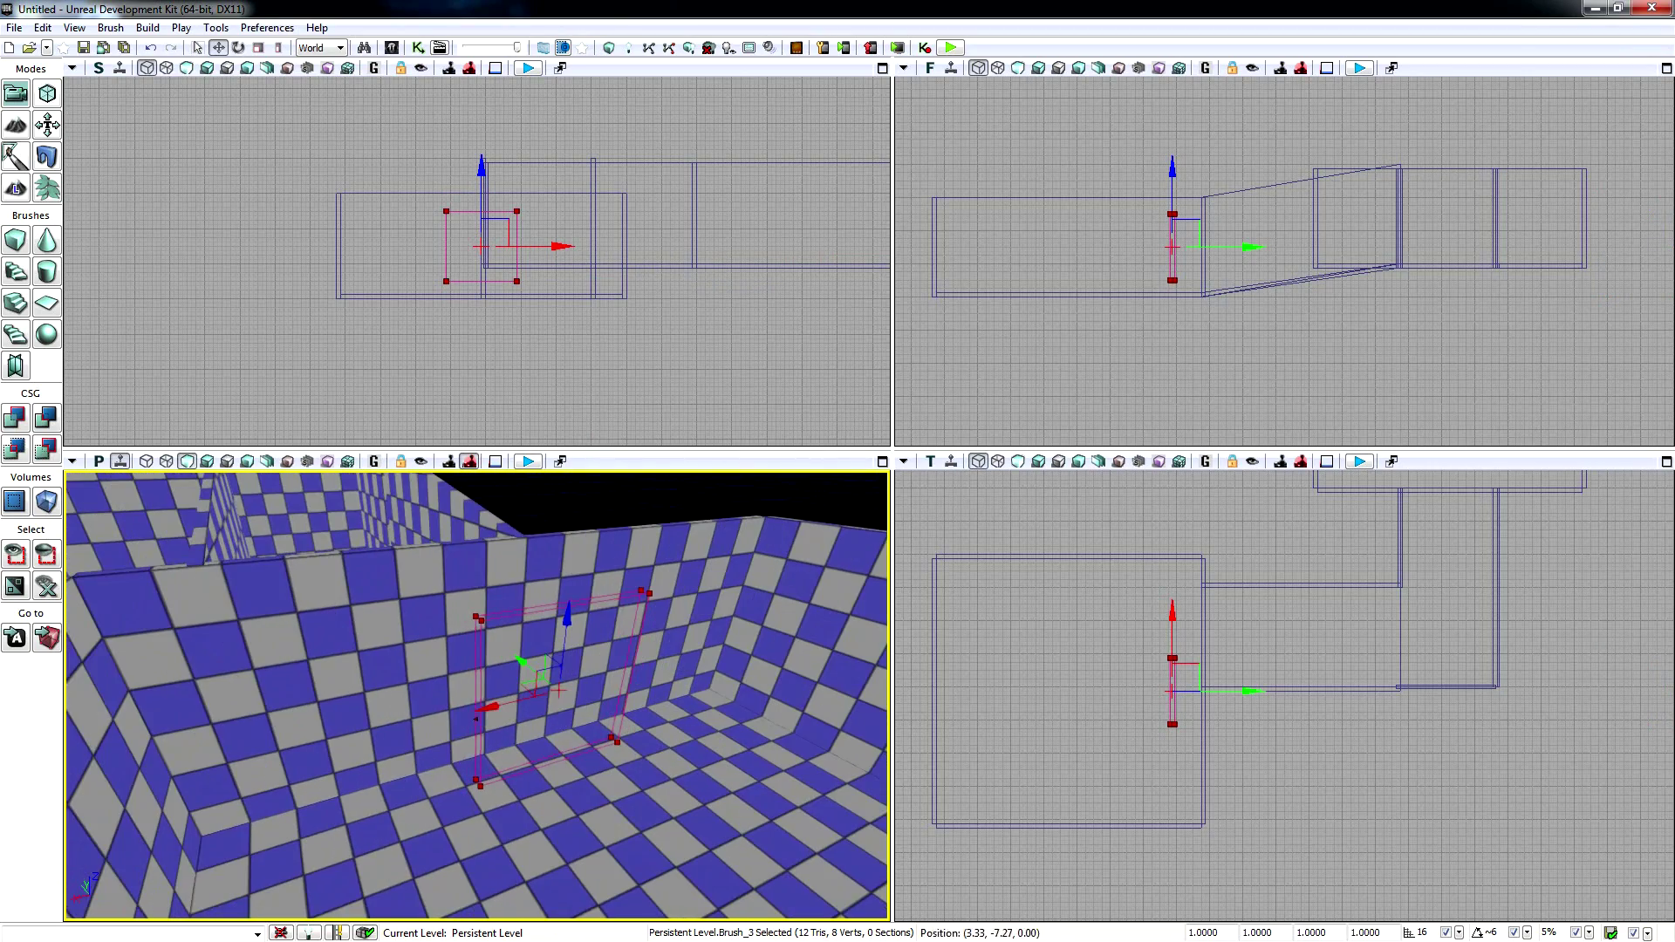
pyautogui.moveTo(488, 712)
pyautogui.mouseDown()
pyautogui.moveTo(317, 762)
pyautogui.moveTo(336, 747)
pyautogui.mouseUp()
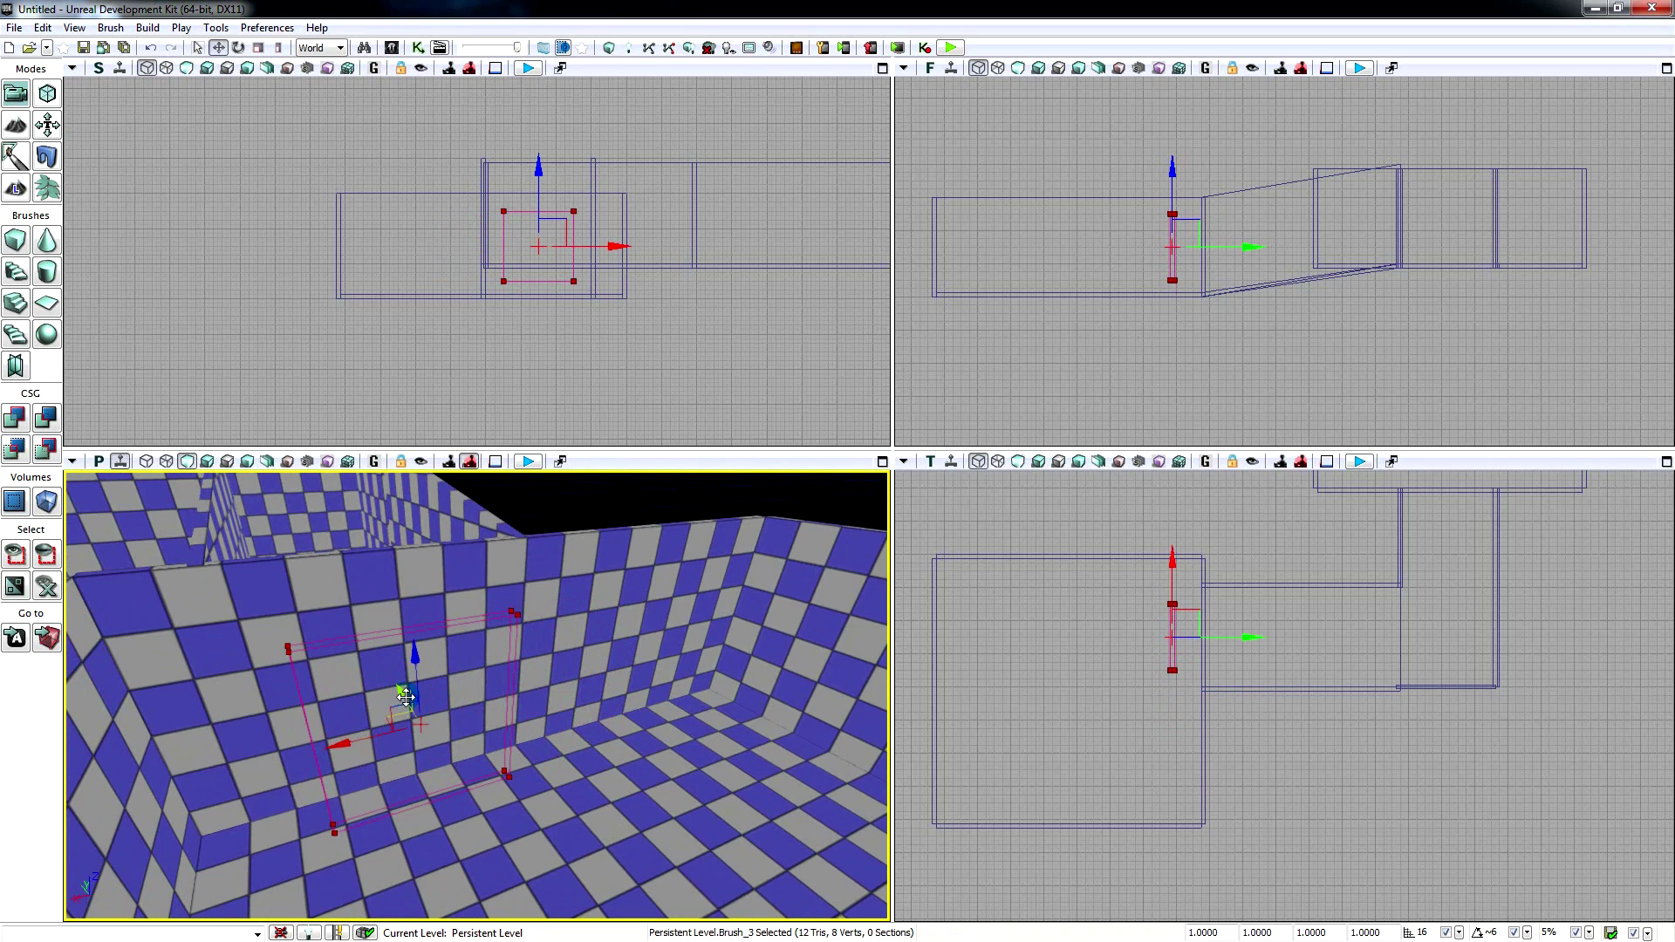
pyautogui.moveTo(404, 696); pyautogui.dragTo(398, 684)
pyautogui.moveTo(1266, 643); pyautogui.dragTo(1280, 643)
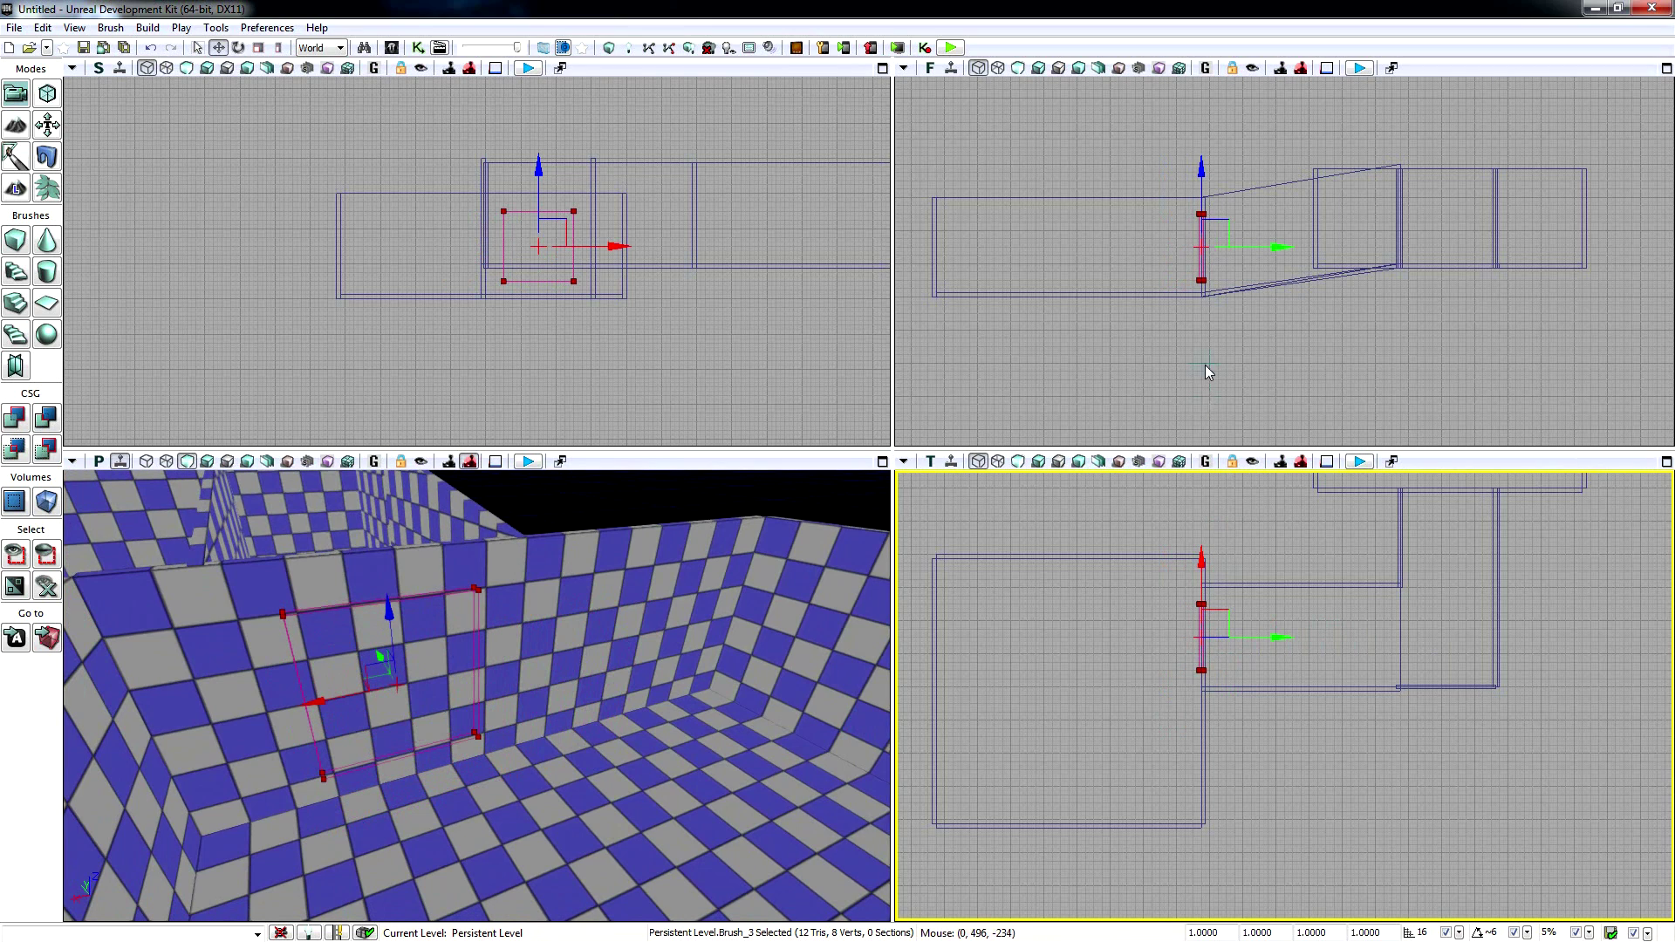
# - Lower the doorway brush to the lower room's floor, refit it inside the ramp-side wall, and subtract it to cut the doorway
pyautogui.moveTo(1203, 171); pyautogui.dragTo(1218, 166)
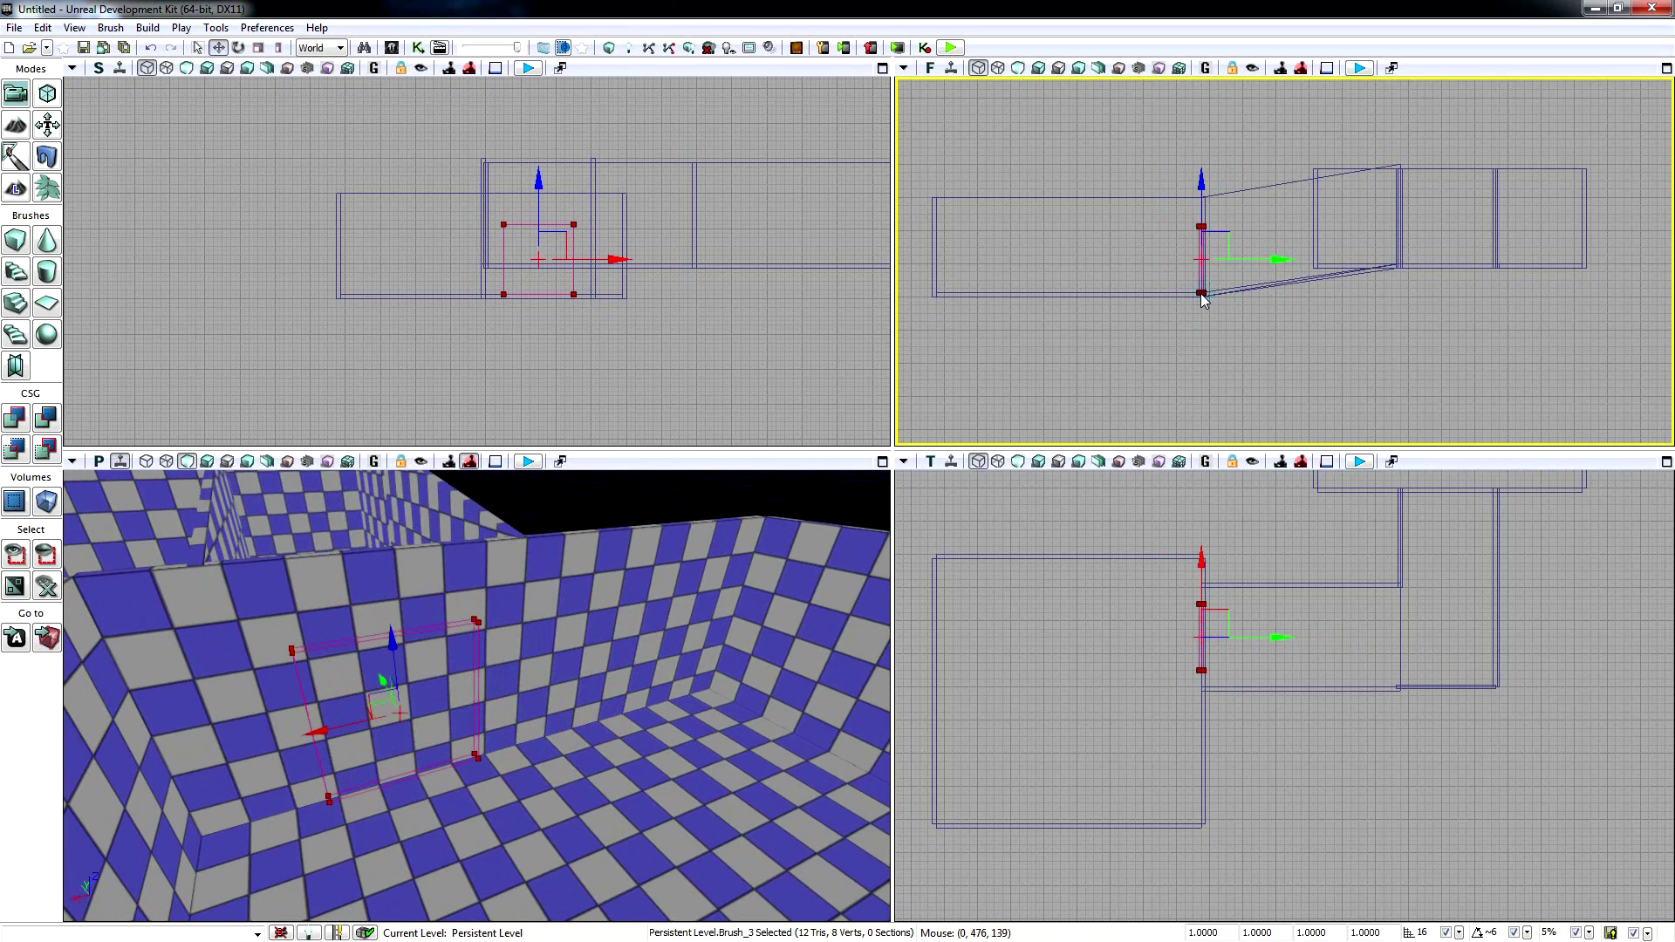
pyautogui.click(1201, 295)
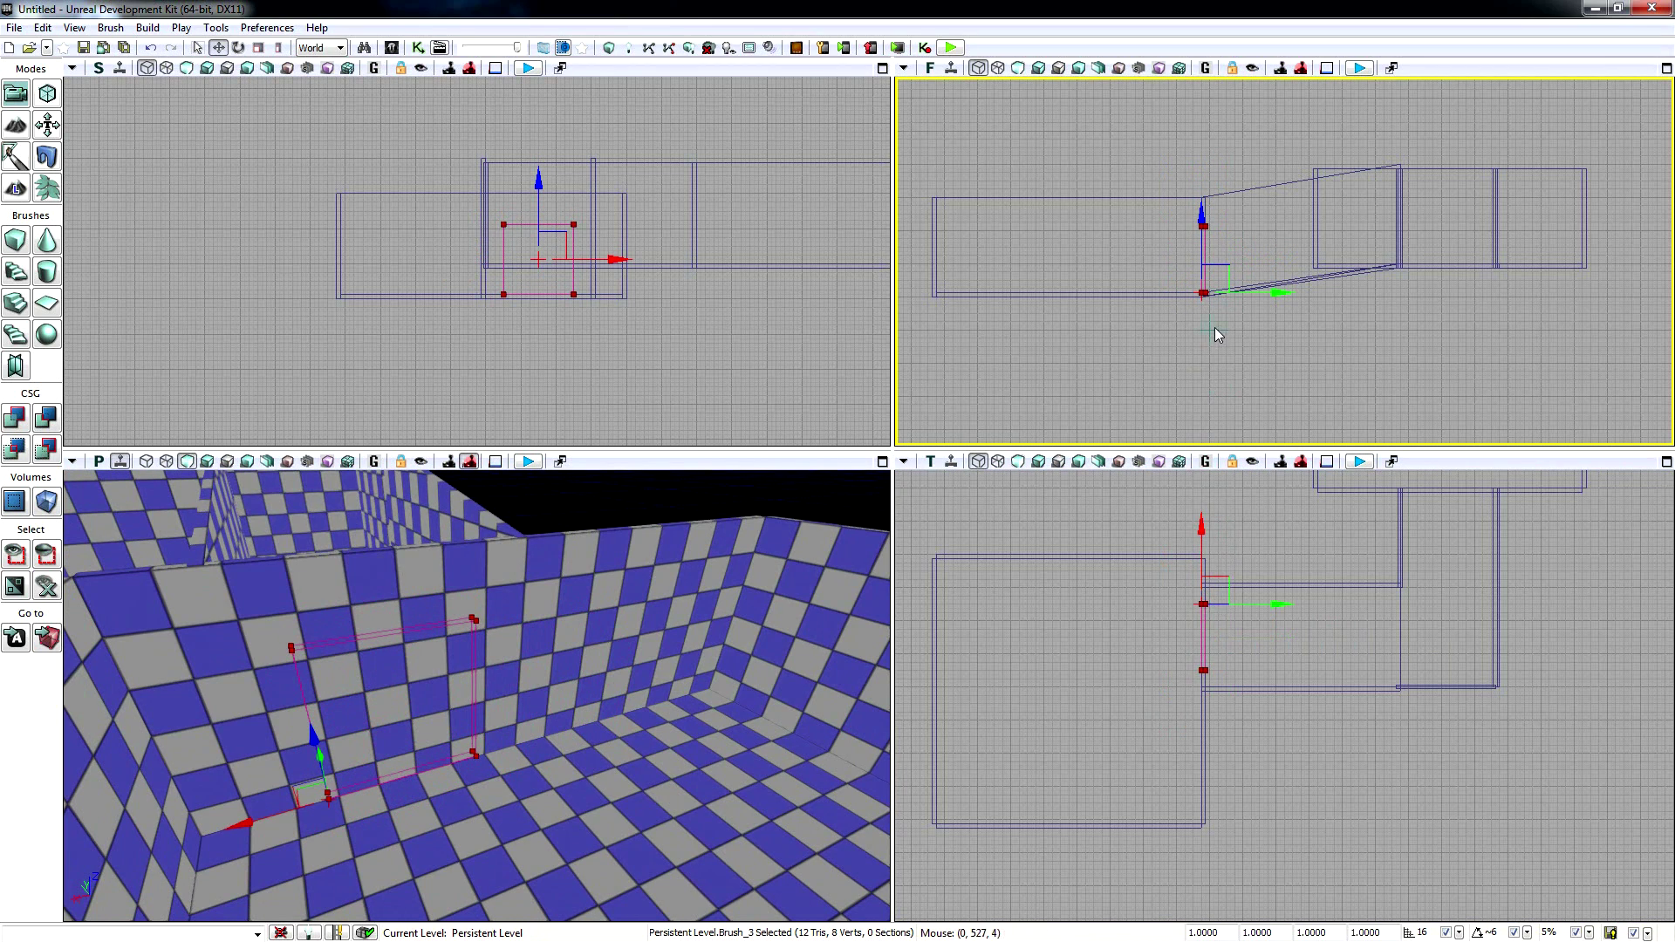
pyautogui.moveTo(1202, 212); pyautogui.dragTo(1203, 205)
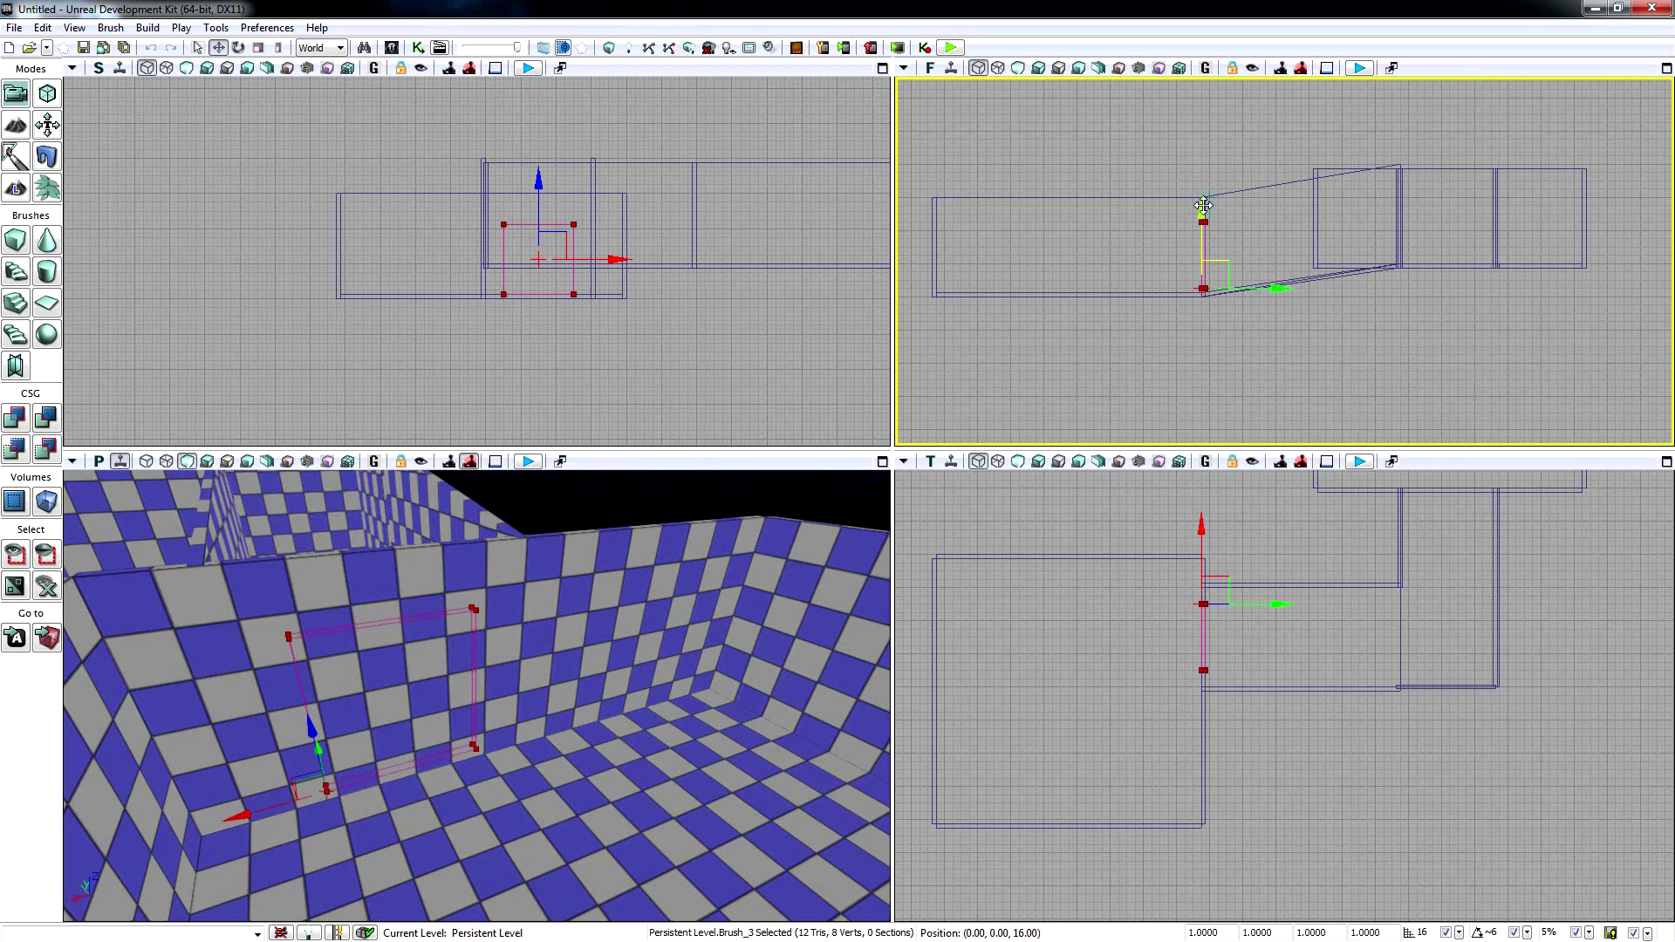
pyautogui.moveTo(1280, 292); pyautogui.dragTo(1226, 286)
pyautogui.moveTo(1146, 210); pyautogui.dragTo(1152, 210)
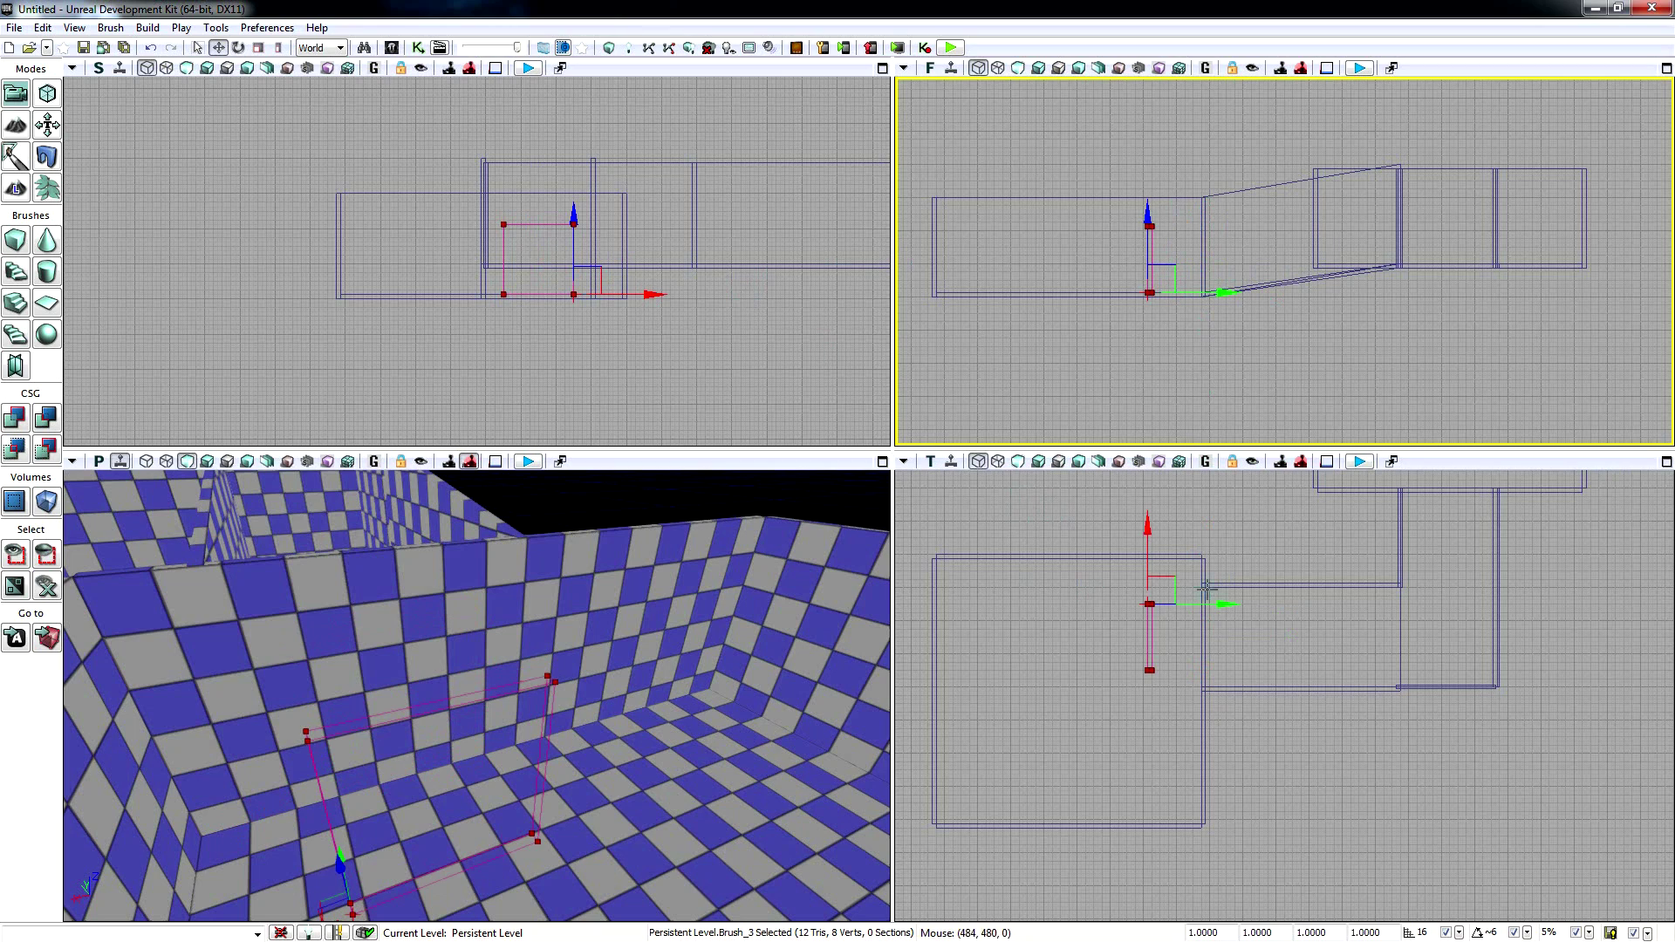
pyautogui.moveTo(1216, 604); pyautogui.dragTo(1263, 608)
pyautogui.moveTo(666, 636)
pyautogui.mouseDown(button='right')
pyautogui.moveTo(624, 648)
pyautogui.moveTo(639, 676)
pyautogui.moveTo(670, 670)
pyautogui.moveTo(619, 580)
pyautogui.moveTo(572, 609)
pyautogui.mouseUp(button='right')
pyautogui.press('w')
pyautogui.moveTo(270, 476); pyautogui.dragTo(242, 513, button='right')
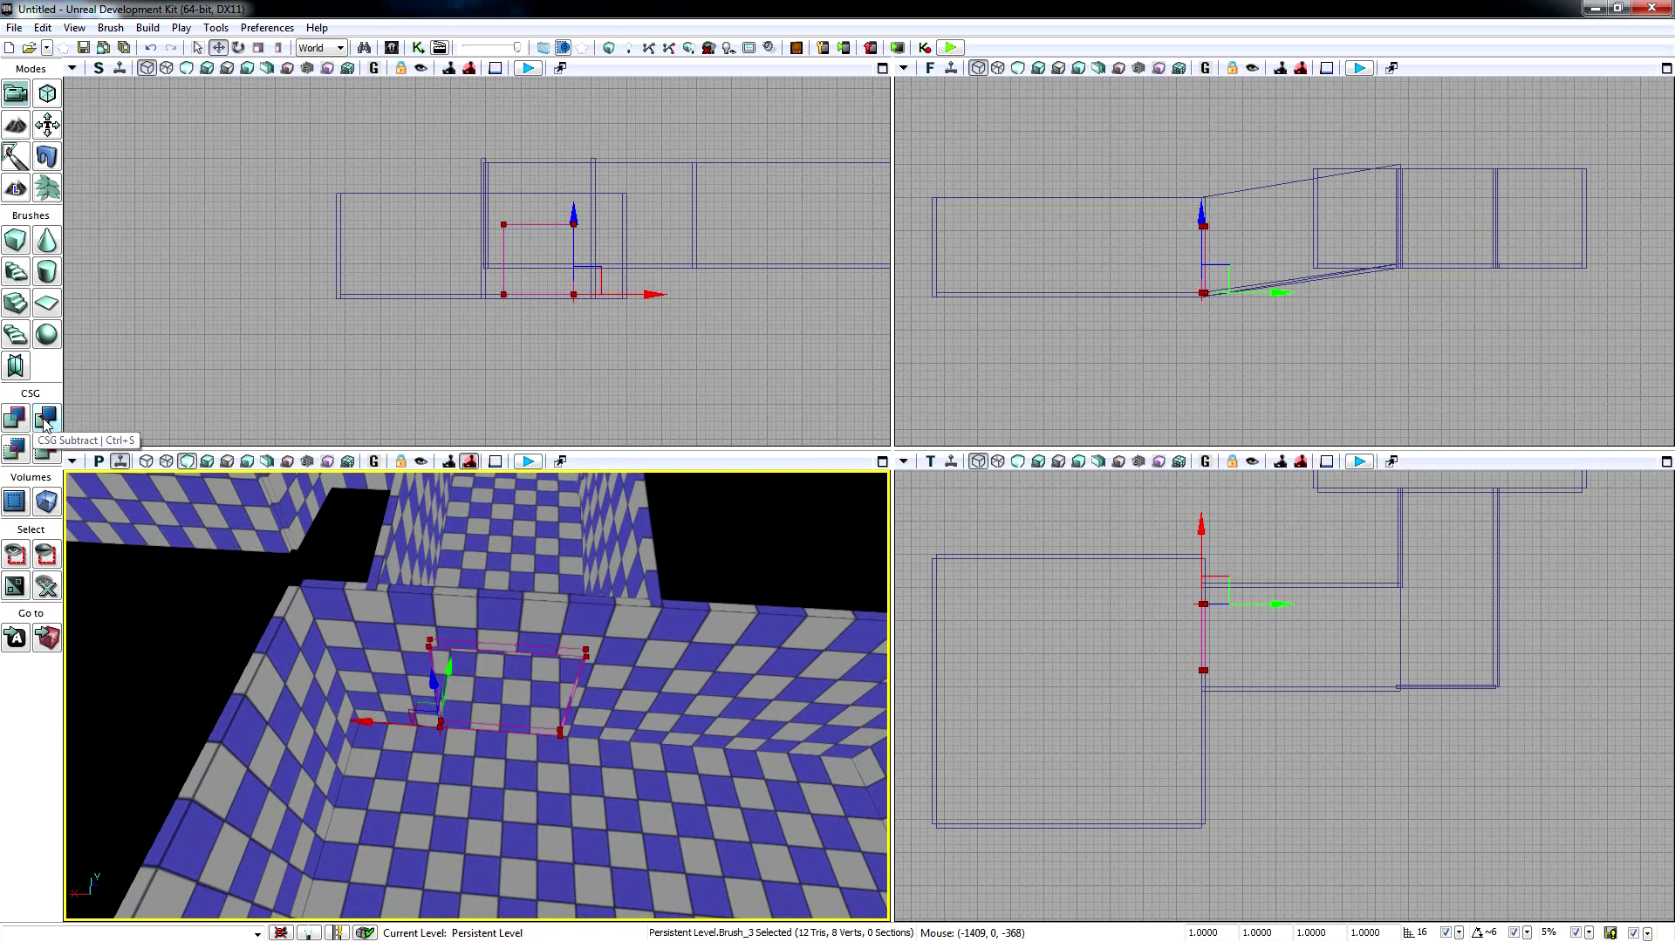
# - Move the brush to the upper corridor's end at the upper room and rebuild the cube with X 16, Y 256, Z 256
pyautogui.moveTo(491, 765)
pyautogui.mouseDown(button='right')
pyautogui.moveTo(491, 705)
pyautogui.moveTo(499, 726)
pyautogui.moveTo(476, 694)
pyautogui.moveTo(479, 709)
pyautogui.moveTo(436, 689)
pyautogui.moveTo(418, 708)
pyautogui.moveTo(466, 722)
pyautogui.mouseUp(button='right')
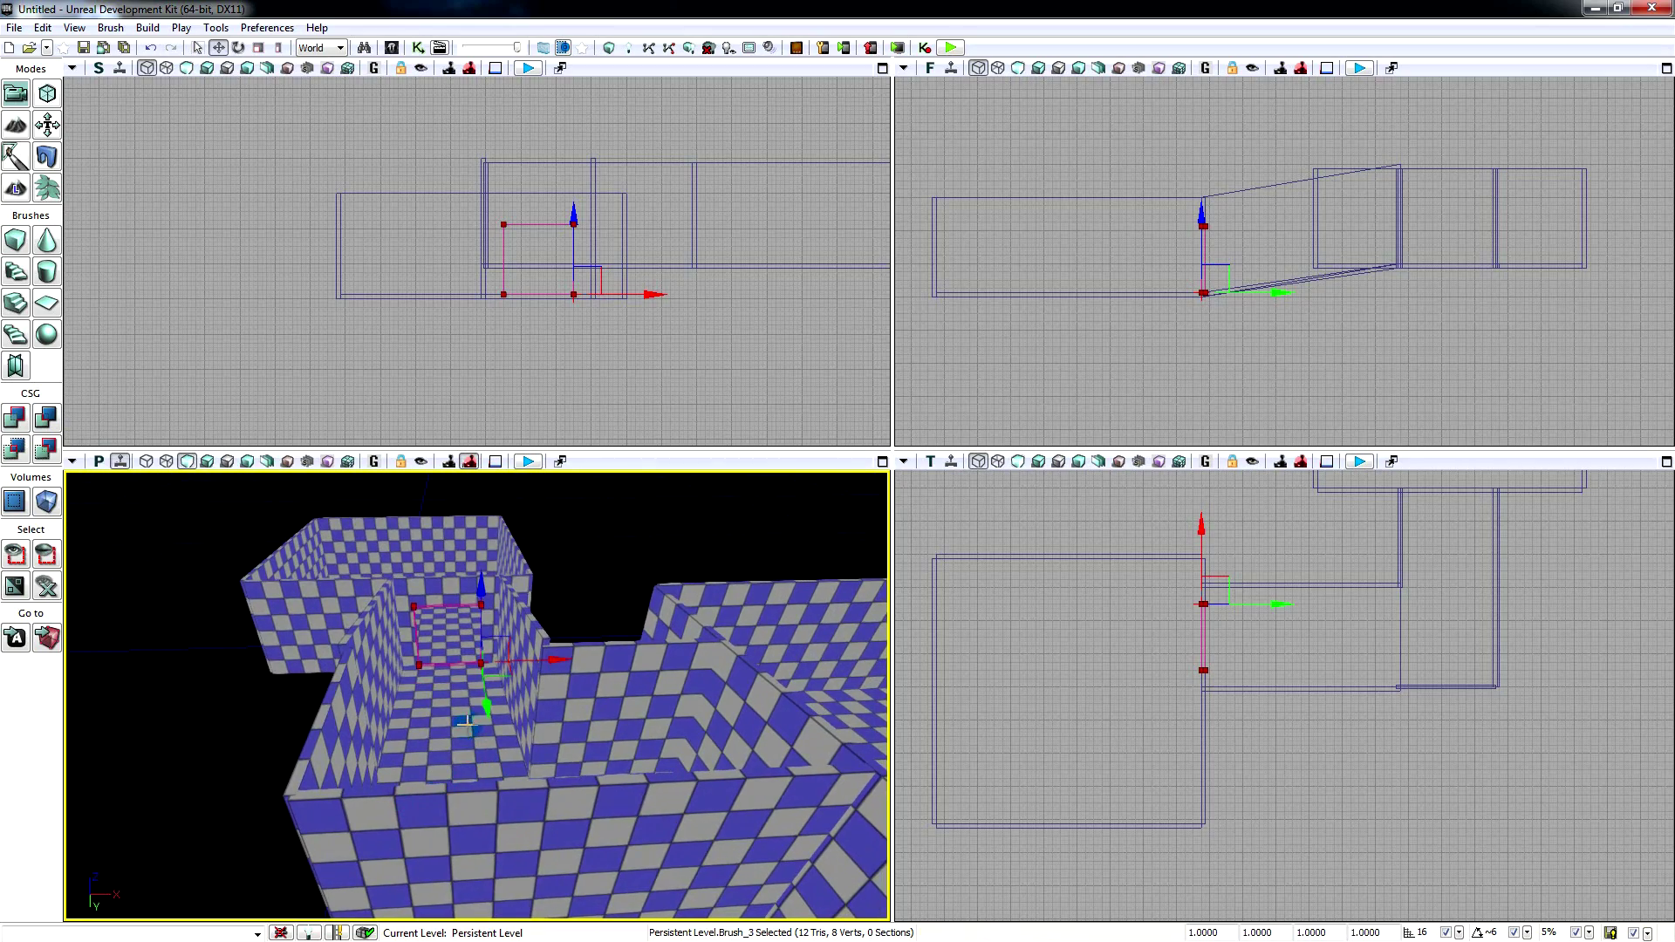
pyautogui.moveTo(488, 710)
pyautogui.mouseDown()
pyautogui.moveTo(498, 793)
pyautogui.moveTo(534, 699)
pyautogui.moveTo(790, 703)
pyautogui.moveTo(786, 730)
pyautogui.moveTo(878, 904)
pyautogui.mouseUp()
pyautogui.moveTo(877, 904); pyautogui.dragTo(968, 899, button='right')
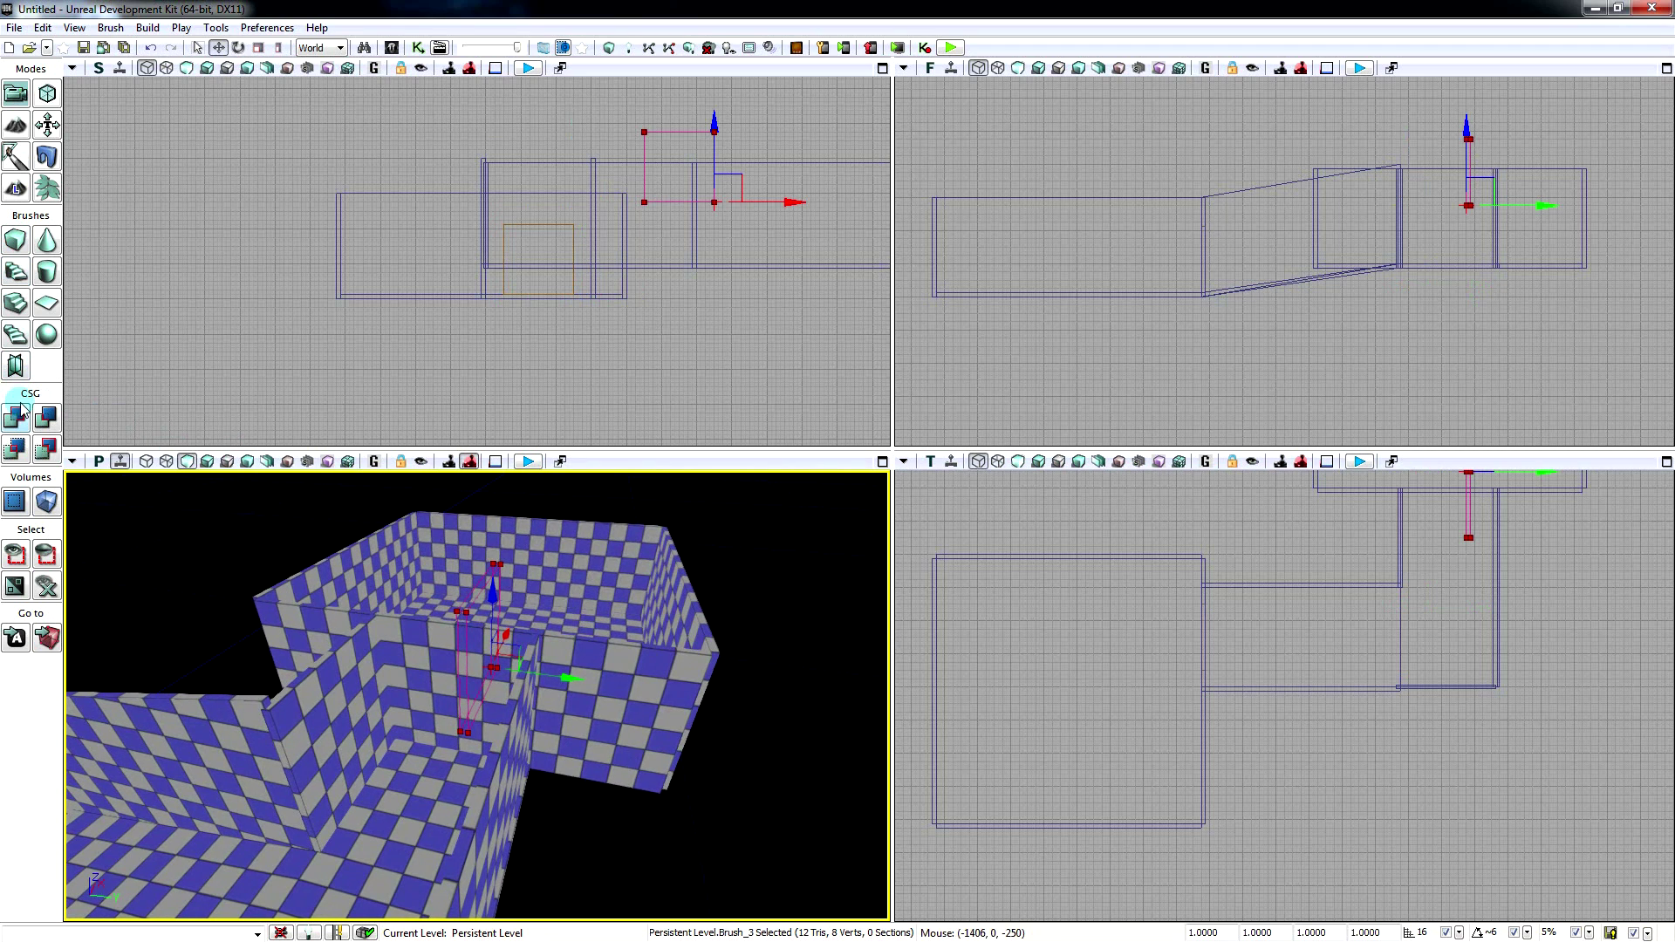
pyautogui.rightClick(17, 251)
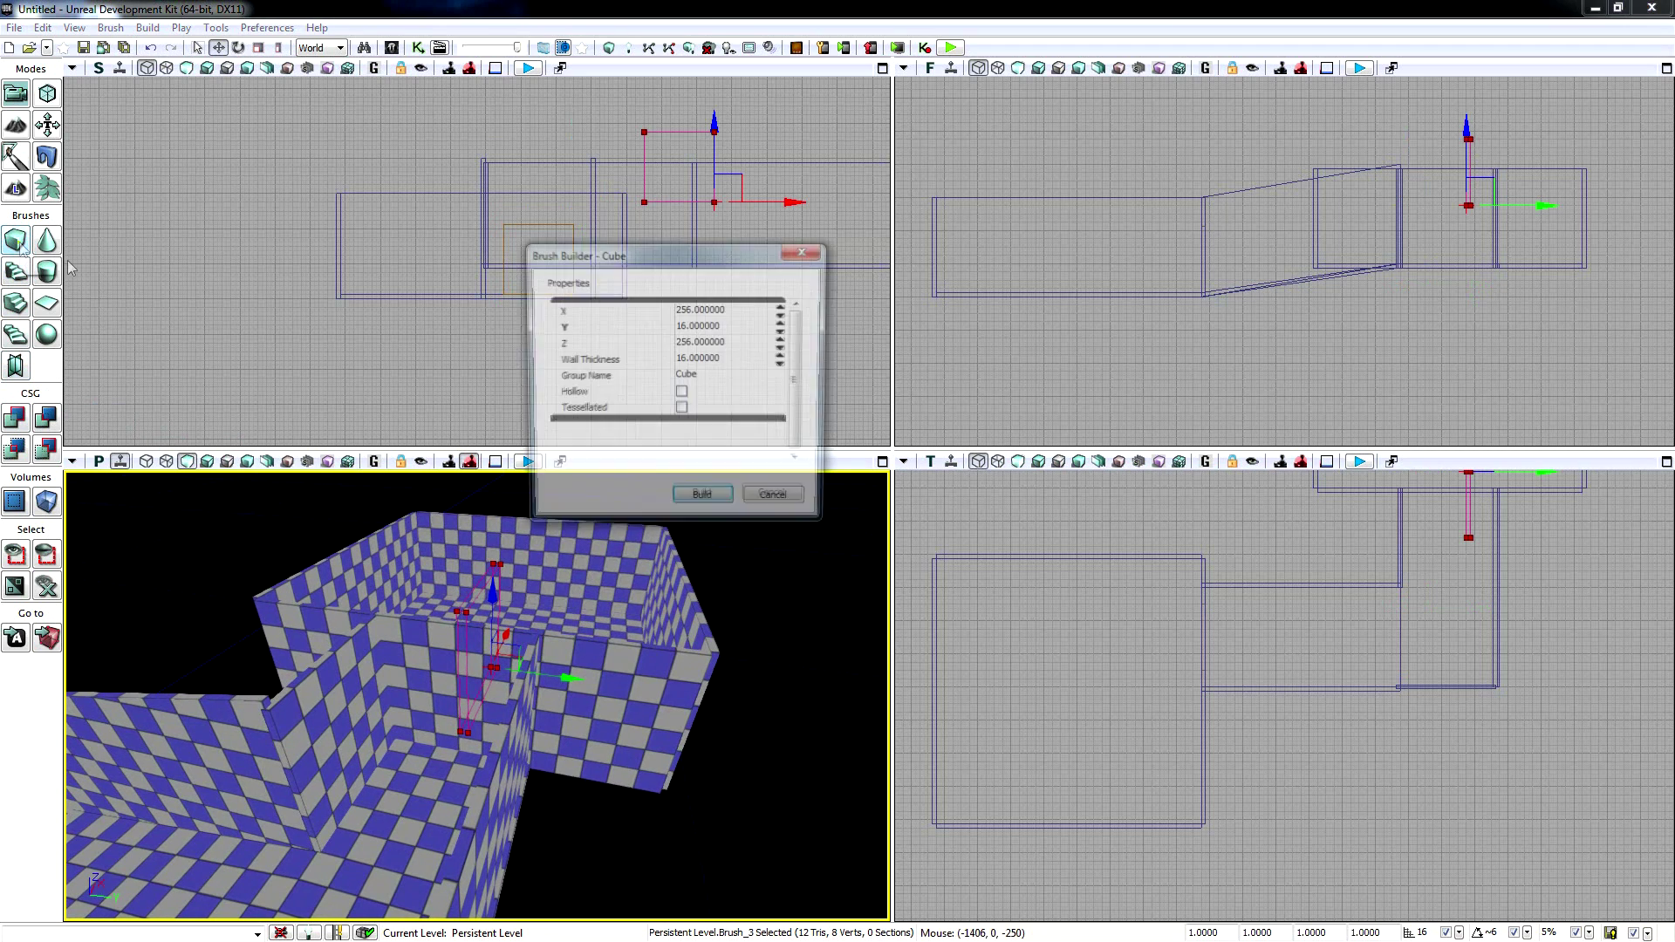
pyautogui.click(696, 327)
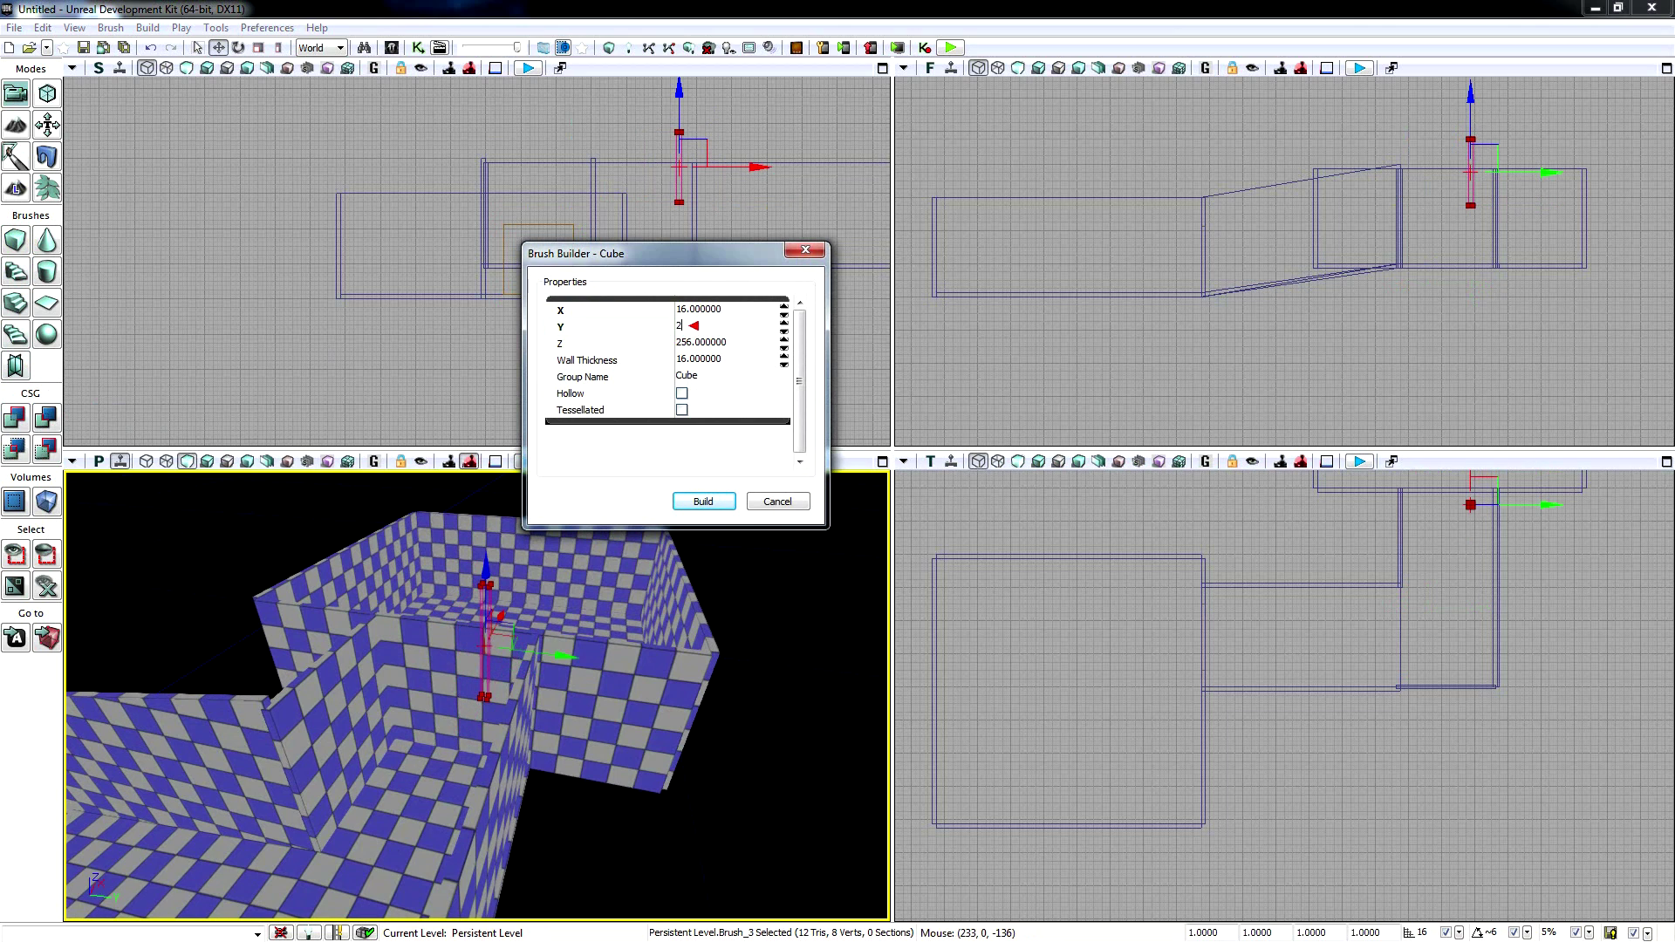
pyautogui.click(695, 342)
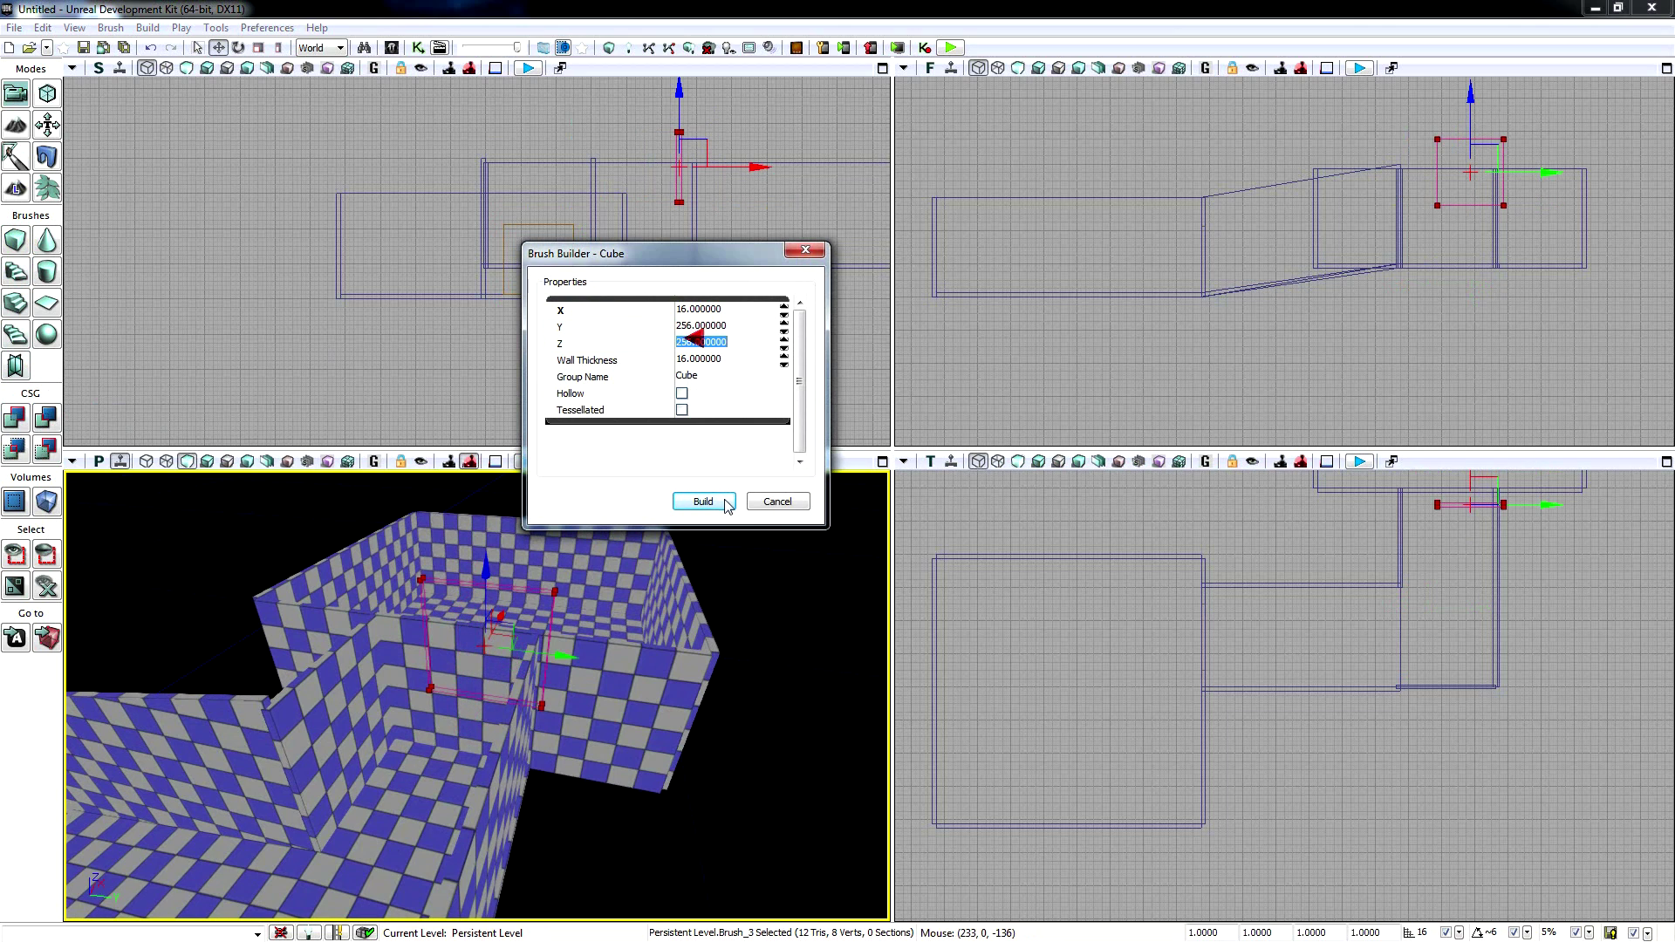
pyautogui.click(808, 252)
# - Lower the brush to the corridor floor, align it with the corridor opening and the upper room's wall, and try subtracting it
pyautogui.moveTo(749, 498); pyautogui.dragTo(576, 500, button='right')
pyautogui.moveTo(1472, 105); pyautogui.dragTo(1480, 155)
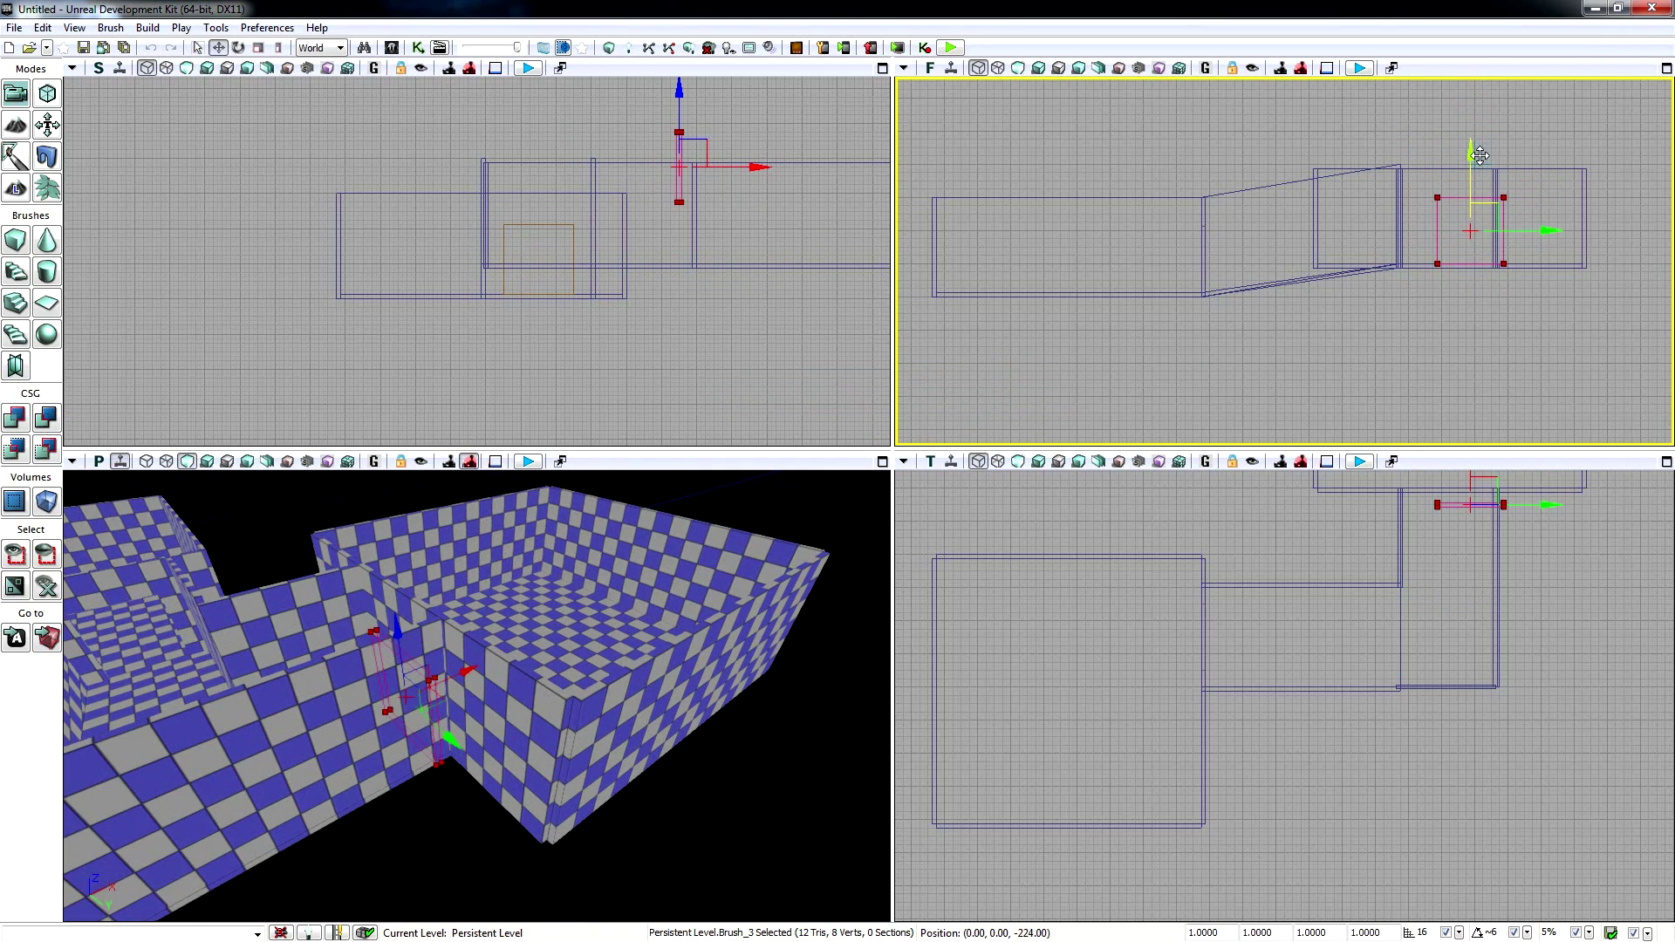
pyautogui.moveTo(1543, 231); pyautogui.dragTo(1518, 233)
pyautogui.moveTo(753, 583); pyautogui.dragTo(747, 523)
pyautogui.moveTo(746, 524); pyautogui.dragTo(681, 473, button='right')
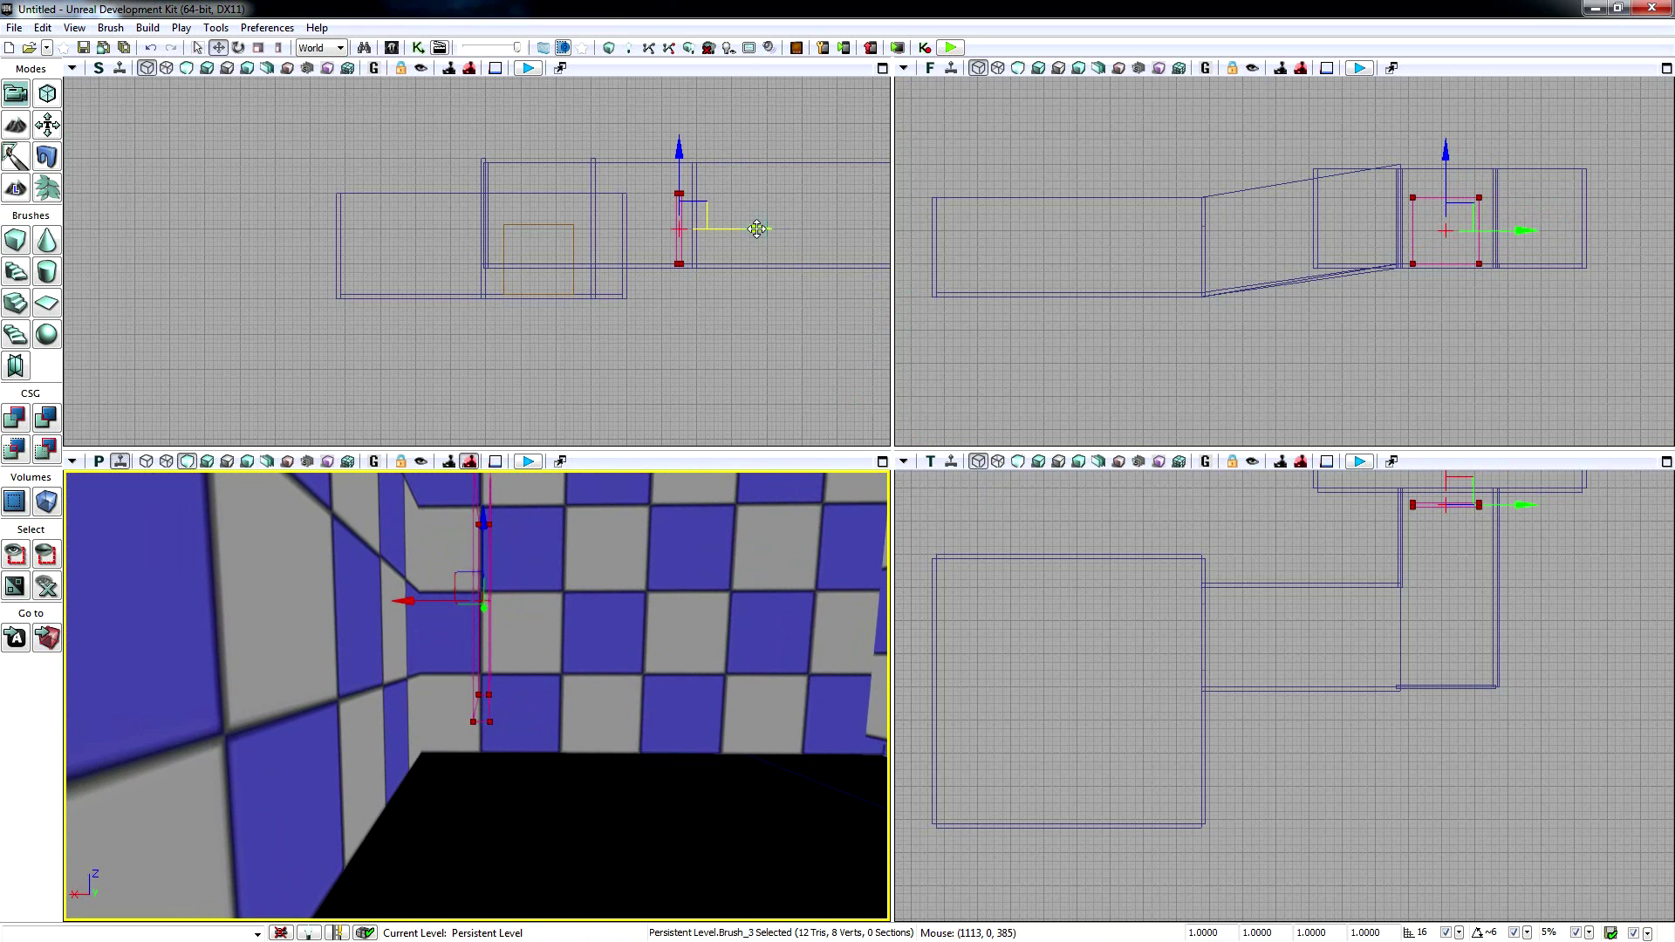
pyautogui.moveTo(757, 229); pyautogui.dragTo(775, 230)
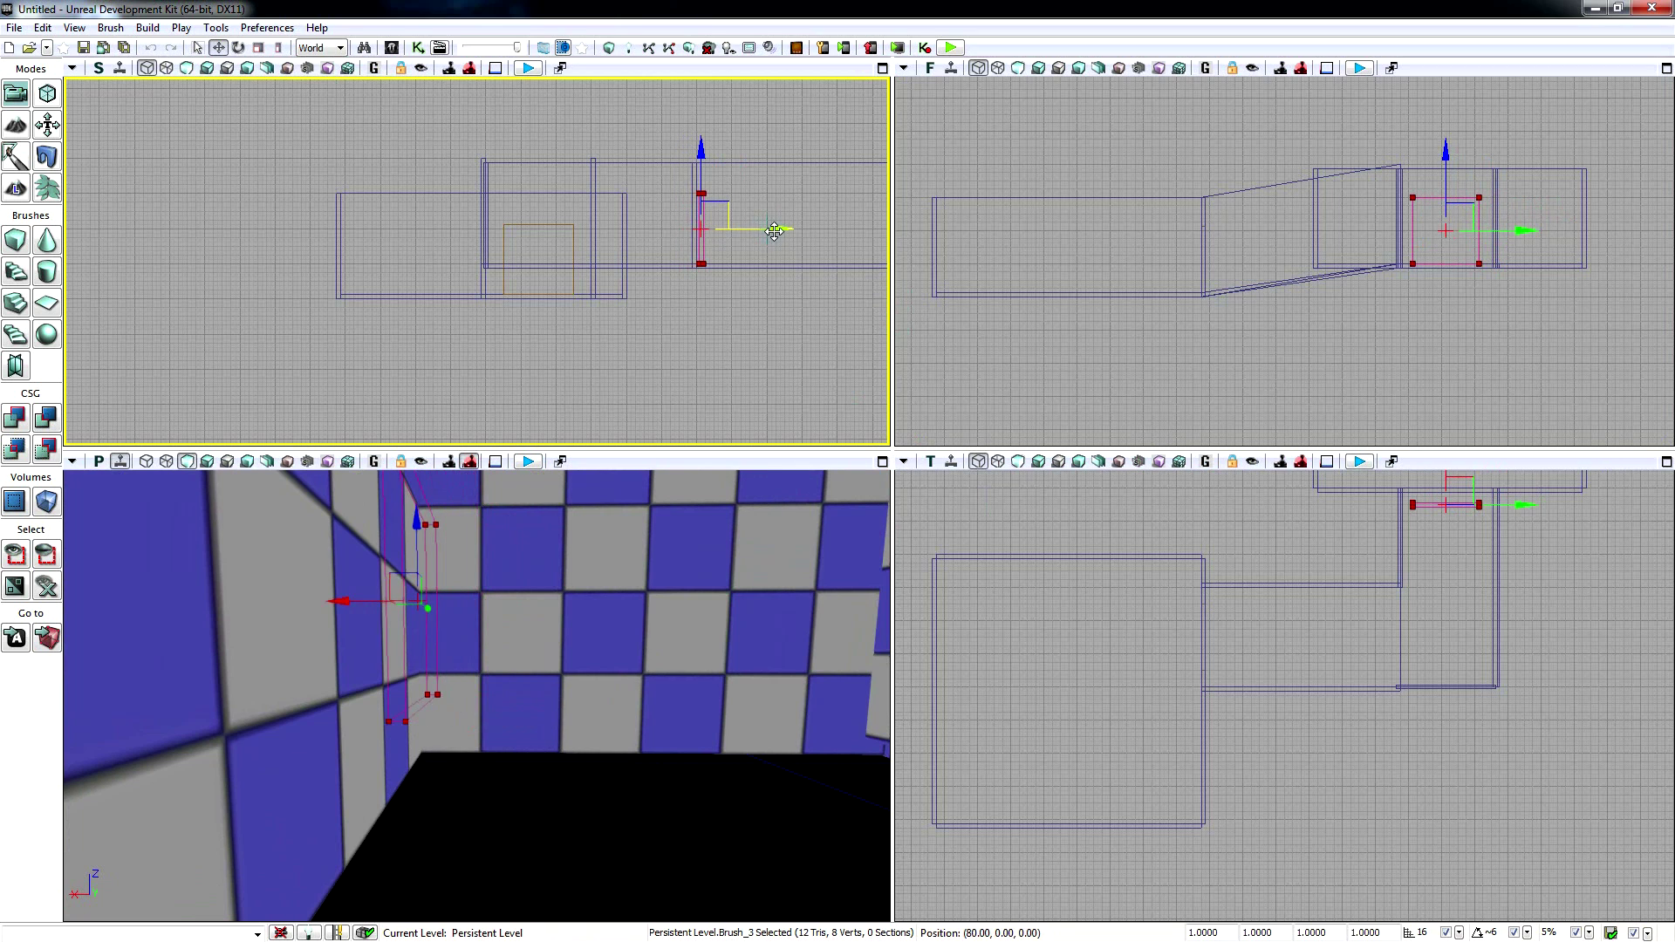
pyautogui.moveTo(665, 672); pyautogui.dragTo(626, 701, button='right')
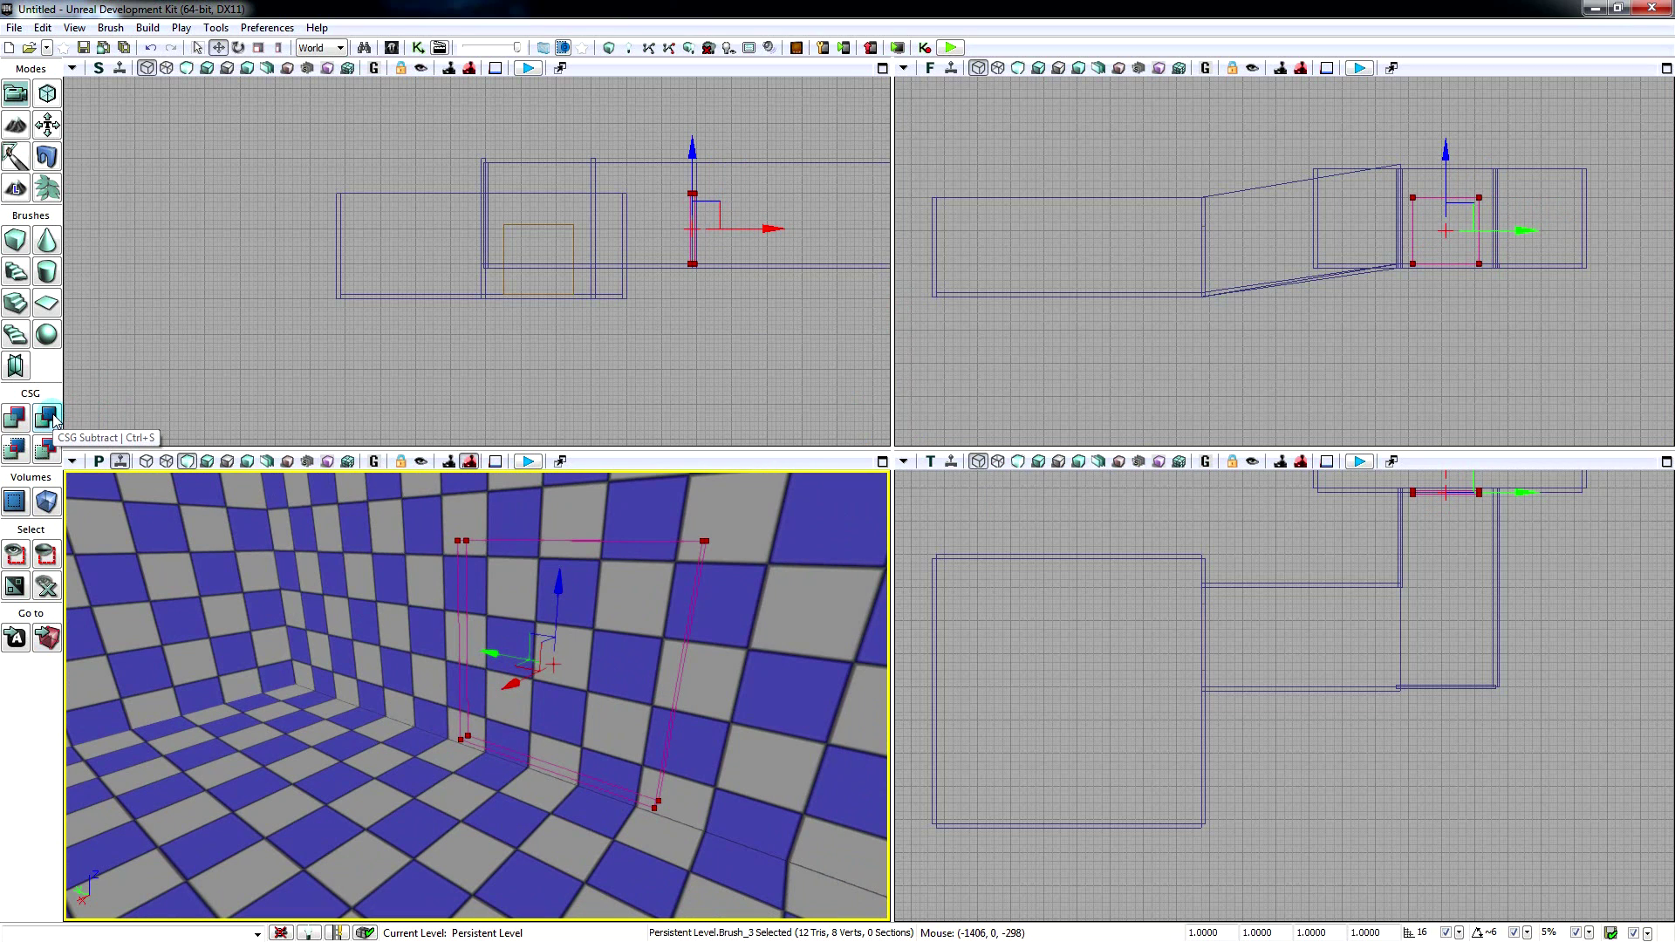
# - Undo the last doorway subtraction and examine how the brush sits in the wall between corridor and upper room
pyautogui.click(43, 28)
pyautogui.click(50, 47)
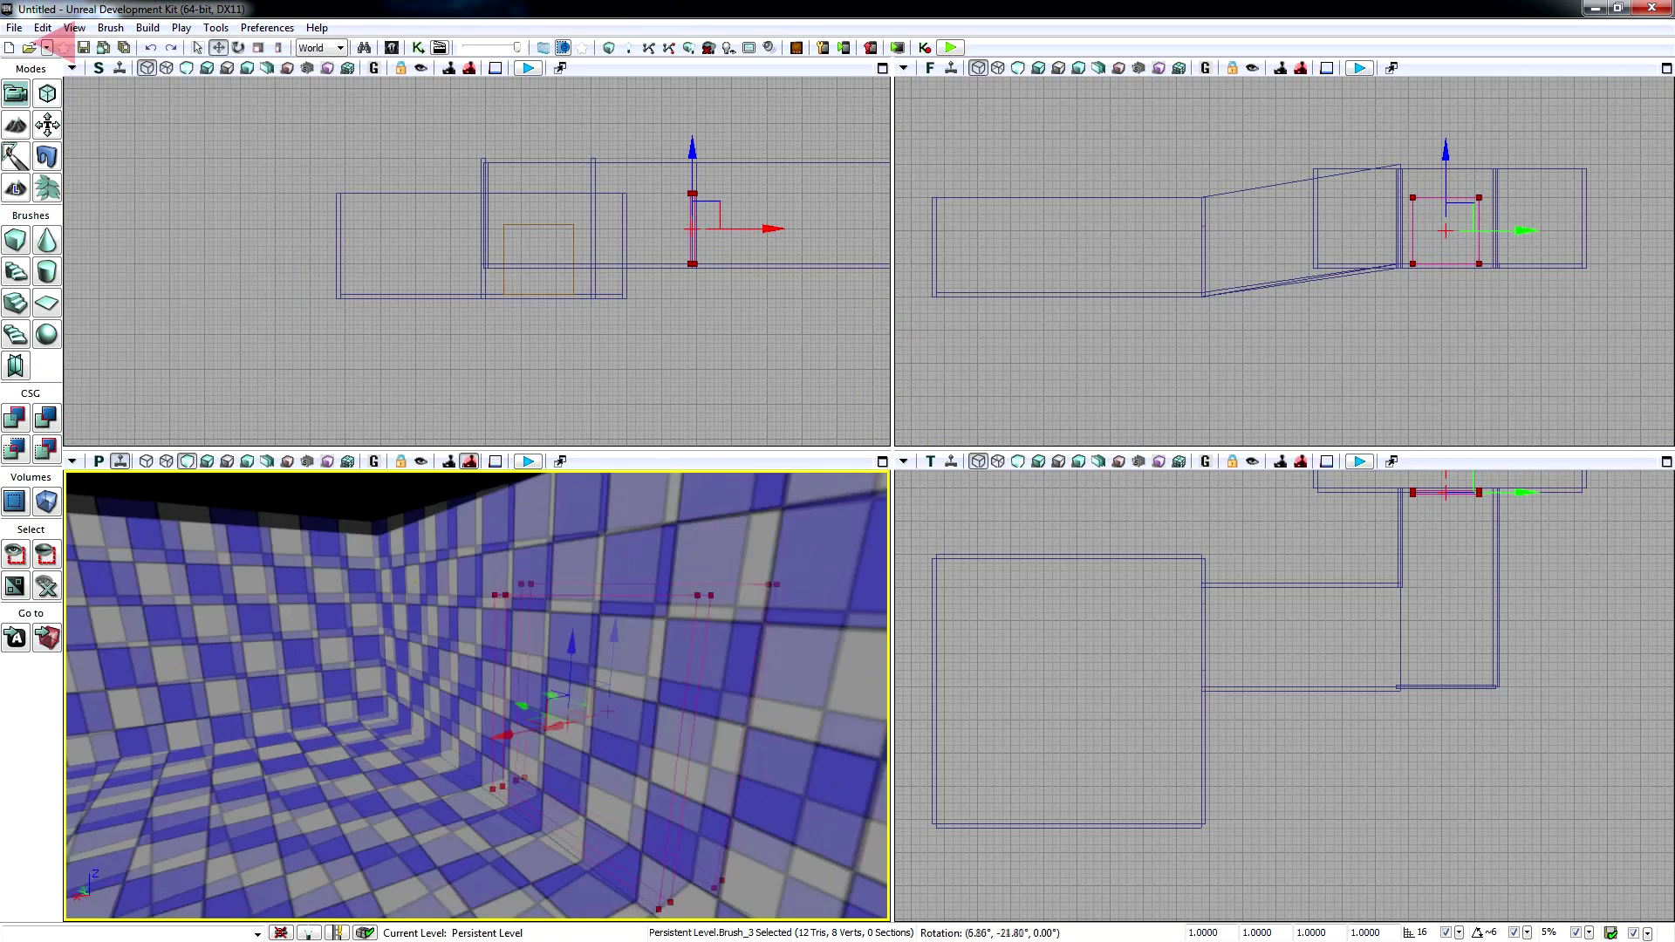
pyautogui.moveTo(478, 695)
pyautogui.mouseDown(button='right')
pyautogui.moveTo(568, 698)
pyautogui.moveTo(506, 689)
pyautogui.moveTo(532, 690)
pyautogui.moveTo(558, 707)
pyautogui.moveTo(602, 681)
pyautogui.moveTo(533, 642)
pyautogui.moveTo(611, 623)
pyautogui.moveTo(594, 733)
pyautogui.moveTo(467, 679)
pyautogui.mouseUp(button='right')
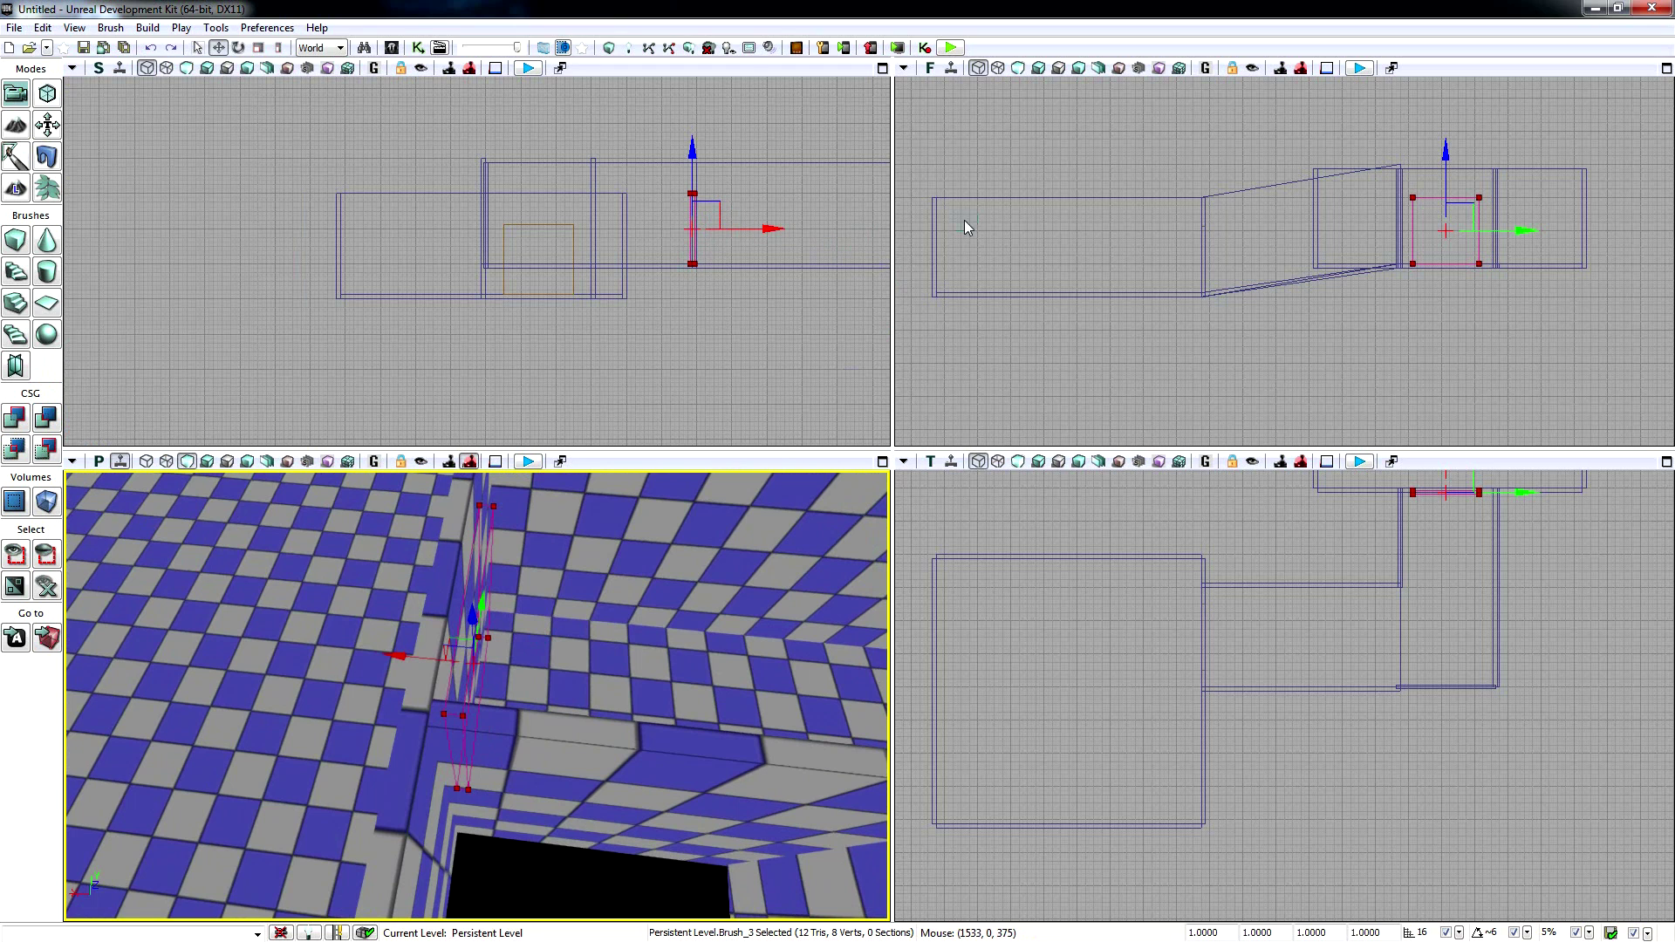
# - Refit the brush inside the wall between the upper corridor and upper room, snapping its corner to the wall, and subtract it to cut the doorway
pyautogui.moveTo(1473, 517)
pyautogui.mouseDown()
pyautogui.moveTo(1541, 643)
pyautogui.moveTo(1405, 659)
pyautogui.mouseUp()
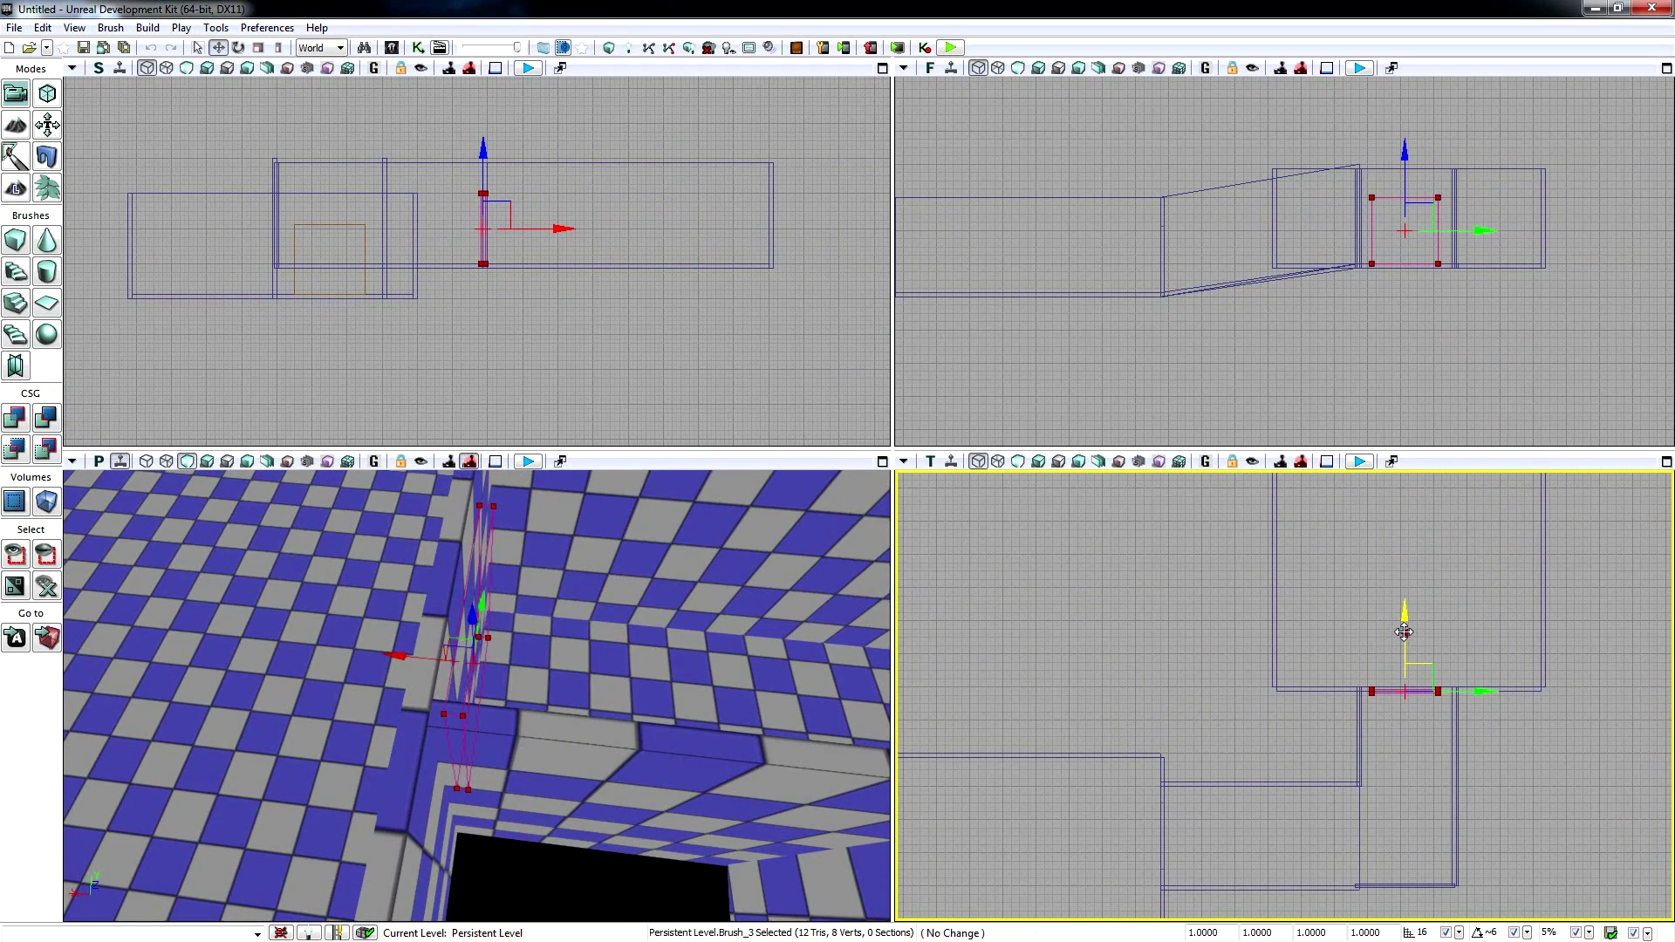
pyautogui.moveTo(1403, 630); pyautogui.dragTo(1400, 626)
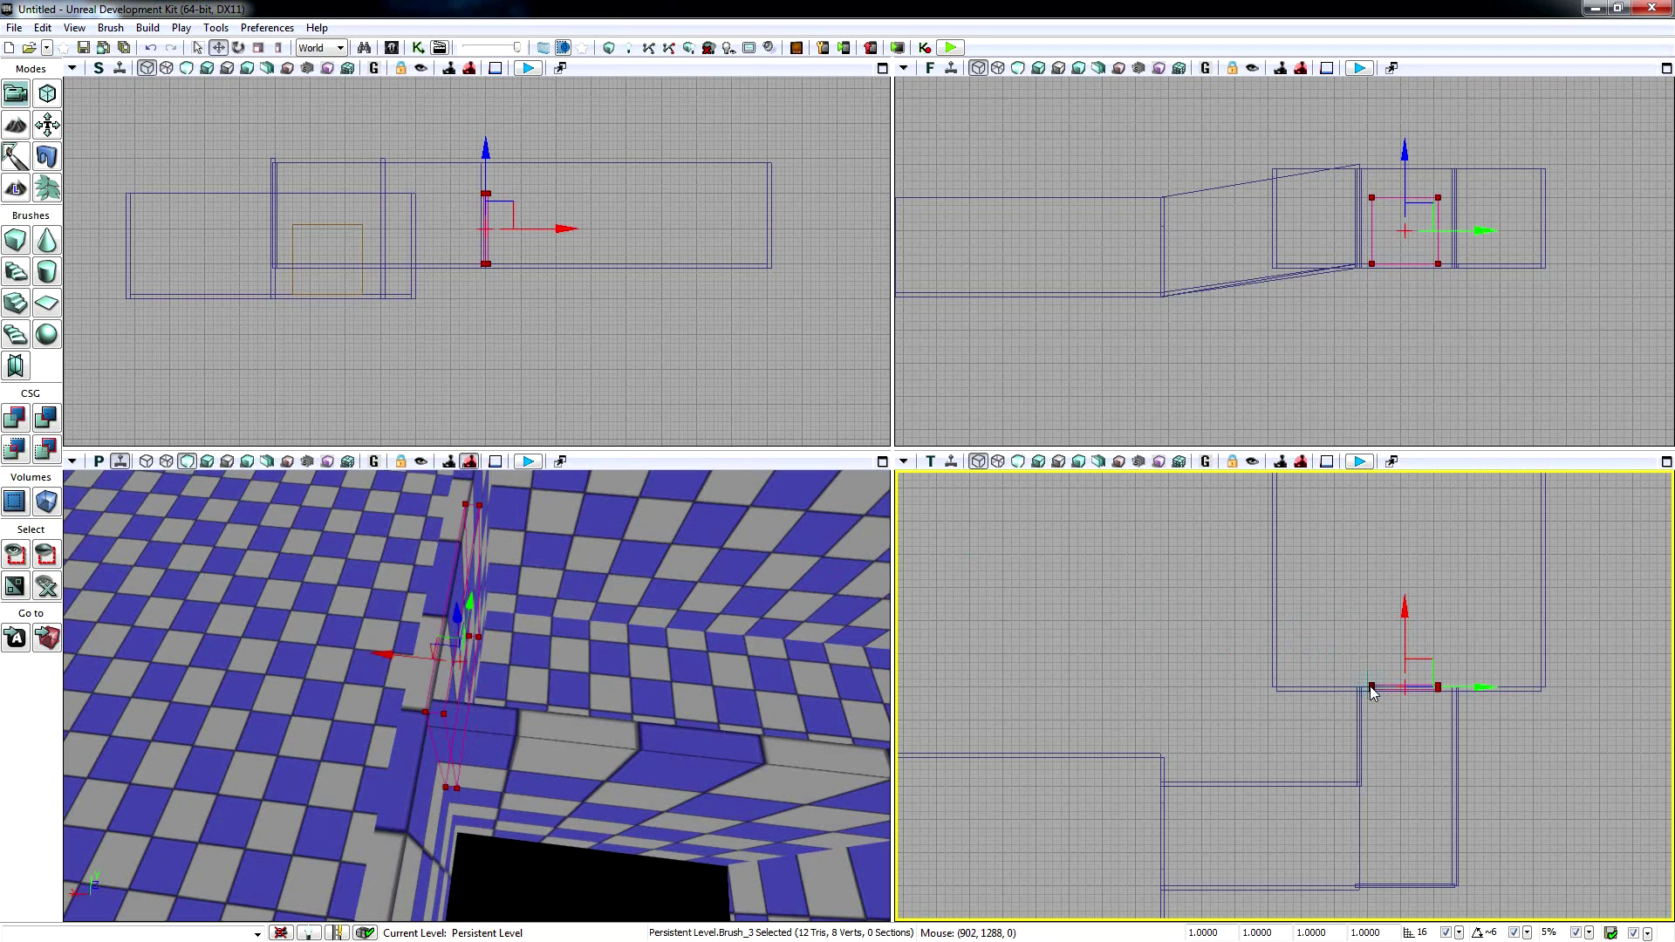
pyautogui.moveTo(1372, 689); pyautogui.dragTo(1371, 612)
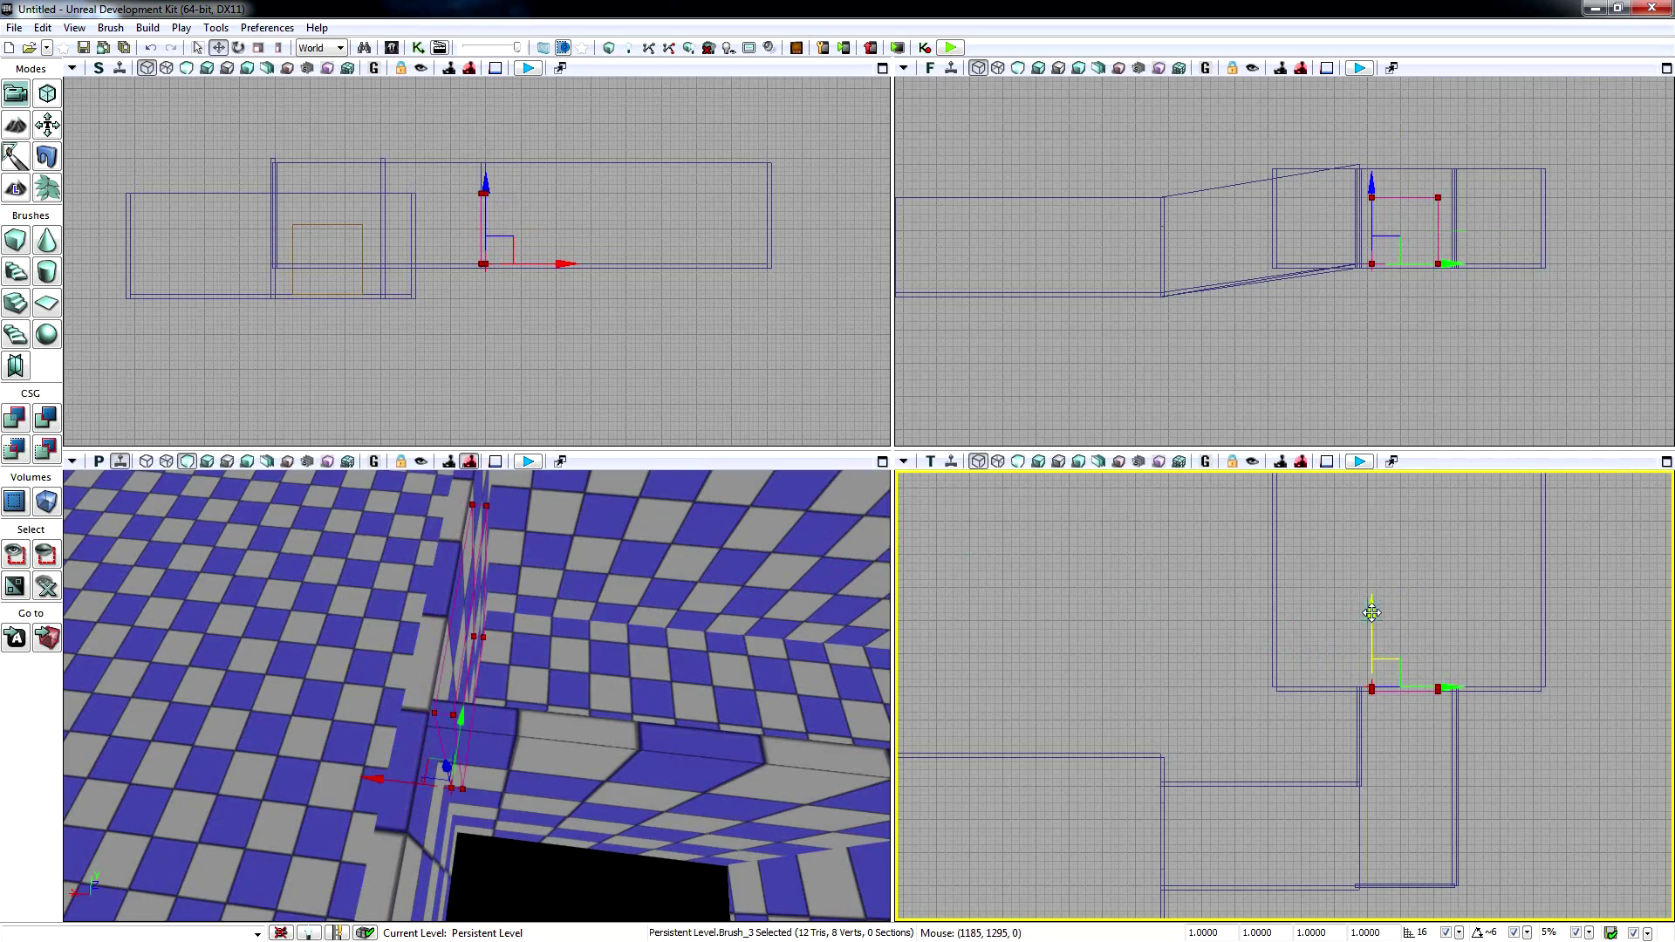
pyautogui.moveTo(801, 684); pyautogui.dragTo(801, 683, button='right')
pyautogui.click(49, 426)
# - Move the builder brush up and sideways clear of the level, and inspect the doorways and corridors
pyautogui.moveTo(253, 658); pyautogui.dragTo(253, 659, button='right')
pyautogui.press('w')
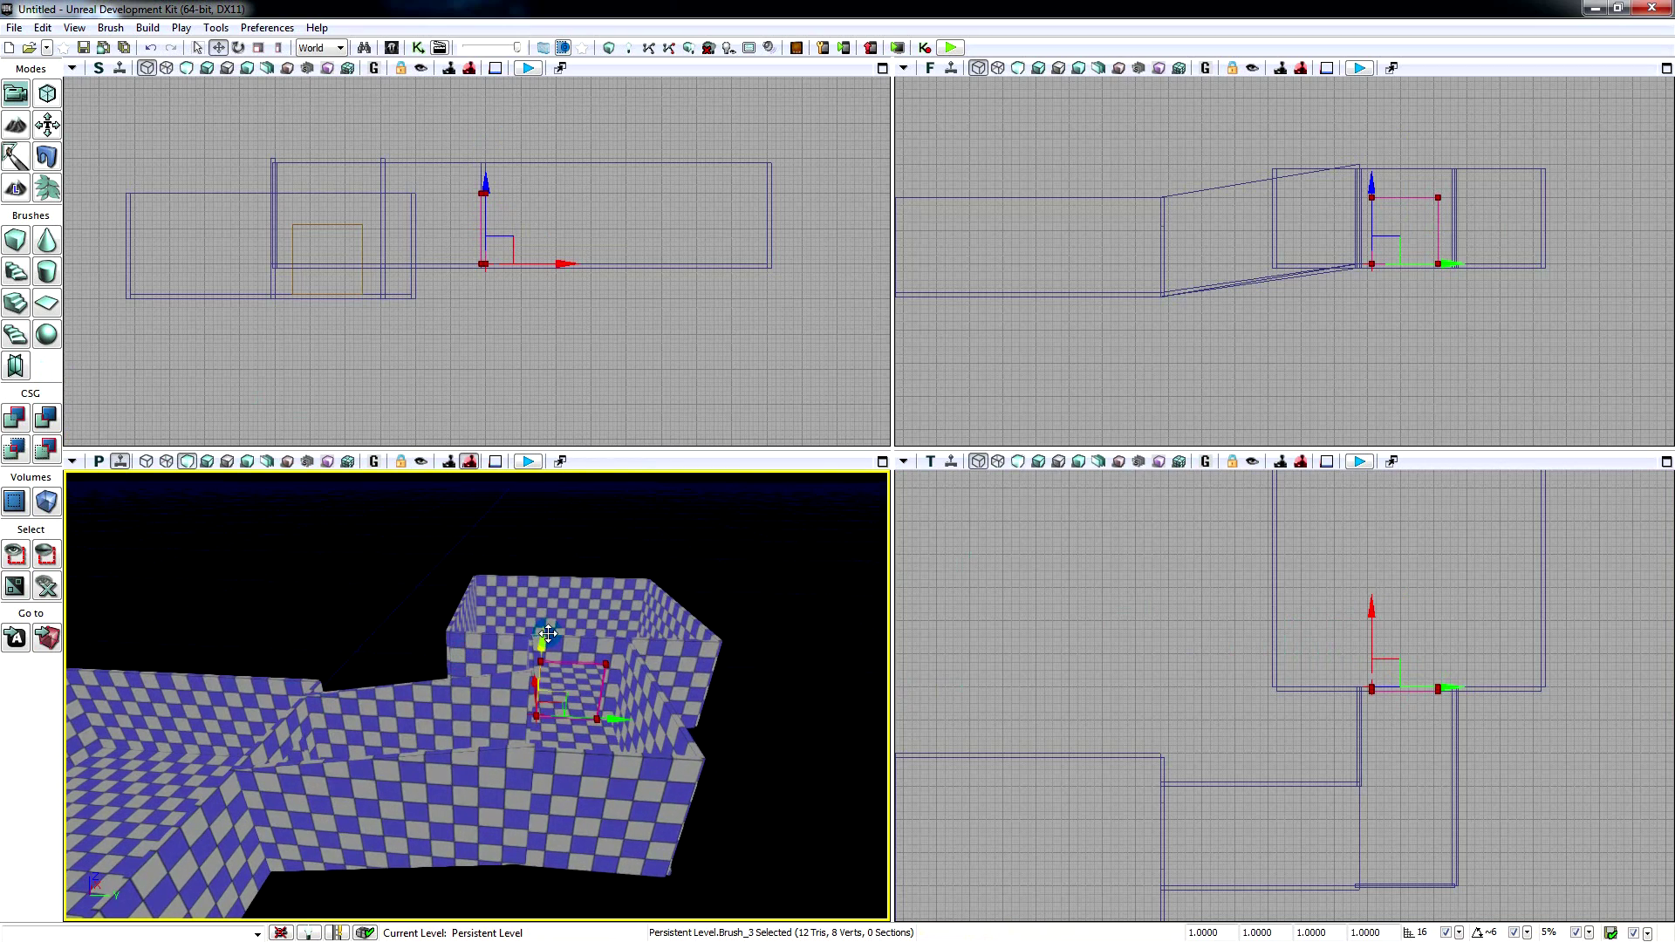
pyautogui.moveTo(554, 606); pyautogui.dragTo(602, 668)
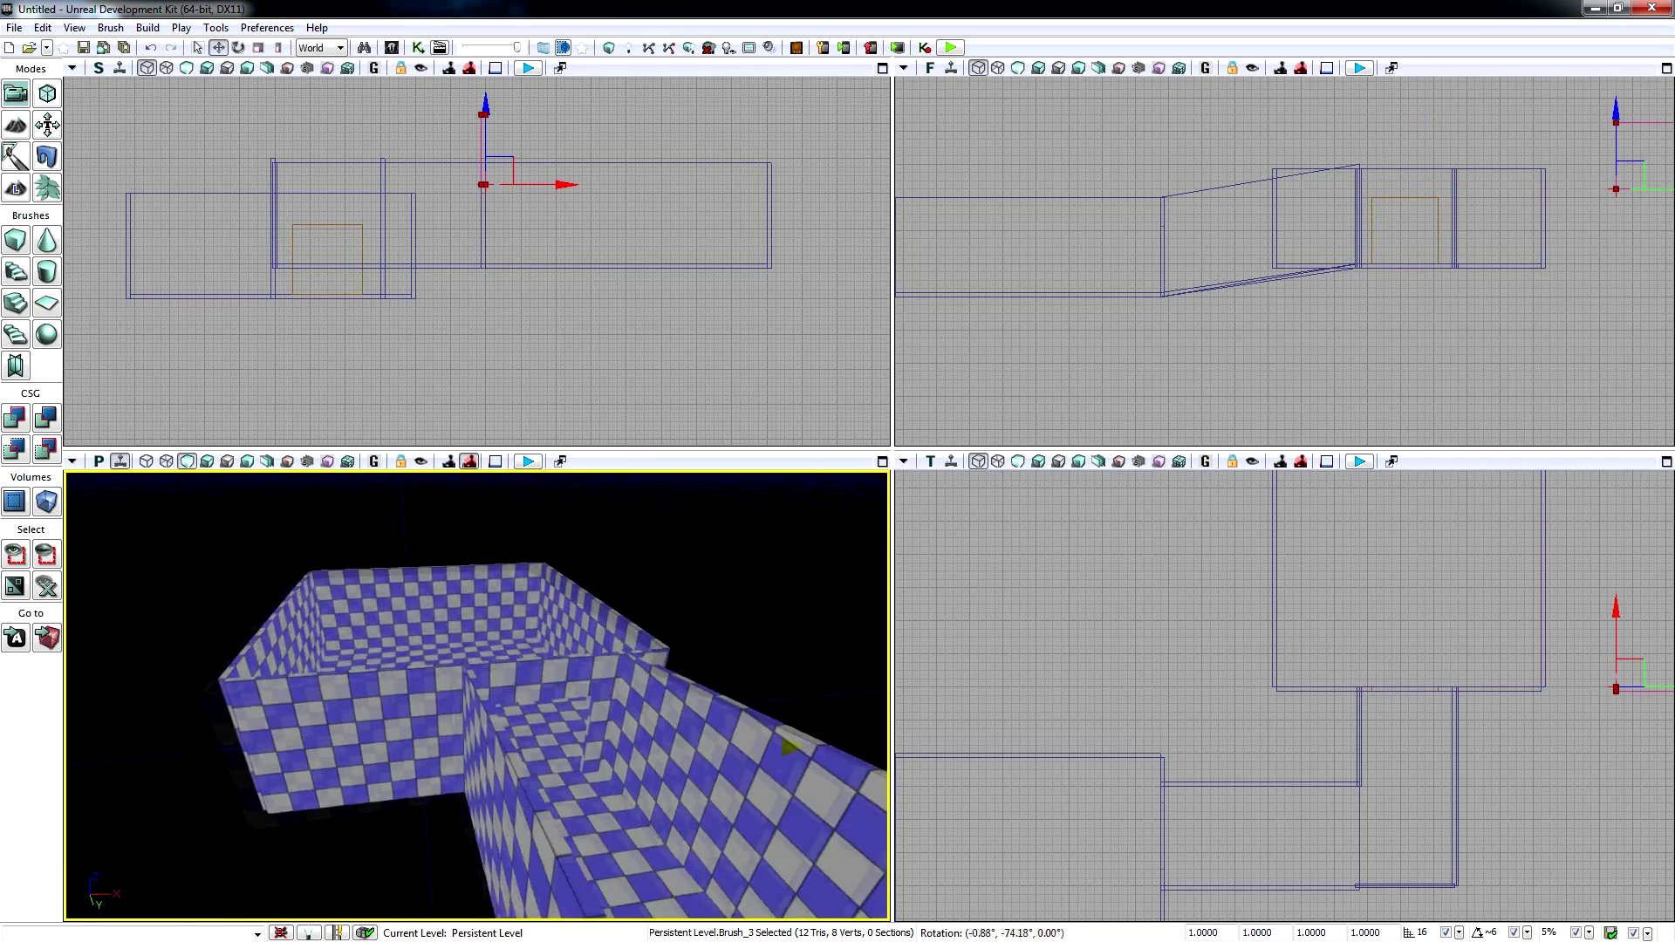
pyautogui.moveTo(558, 663); pyautogui.dragTo(558, 663, button='right')
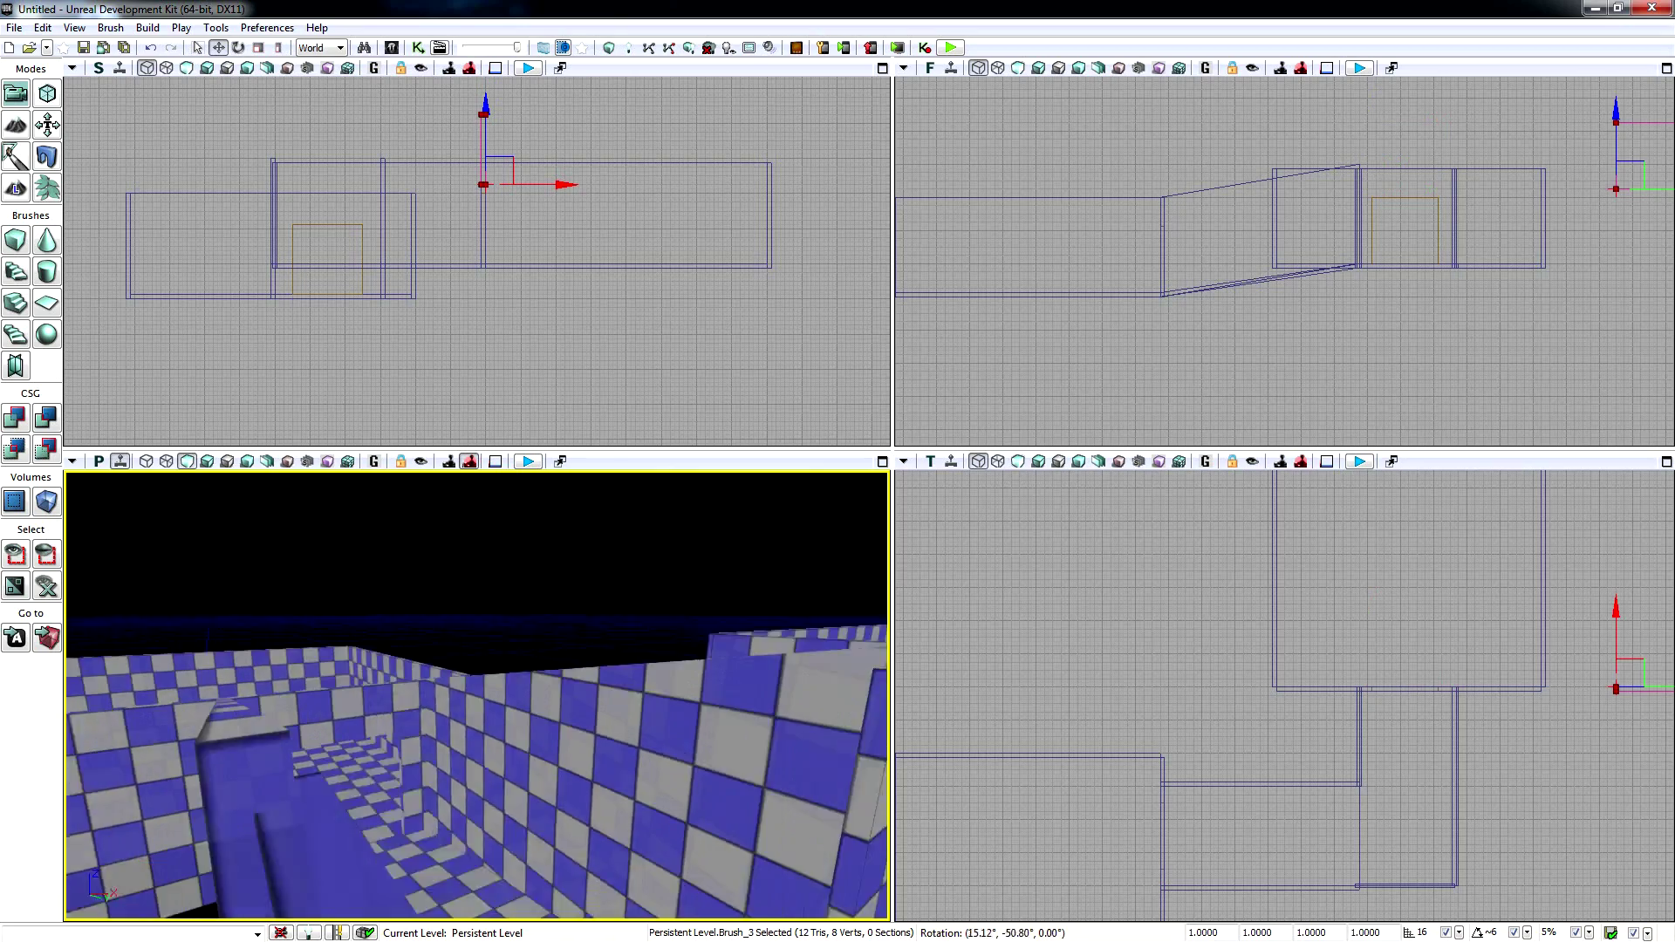
pyautogui.moveTo(559, 663); pyautogui.dragTo(559, 663, button='right')
pyautogui.moveTo(475, 702); pyautogui.dragTo(475, 702, button='right')
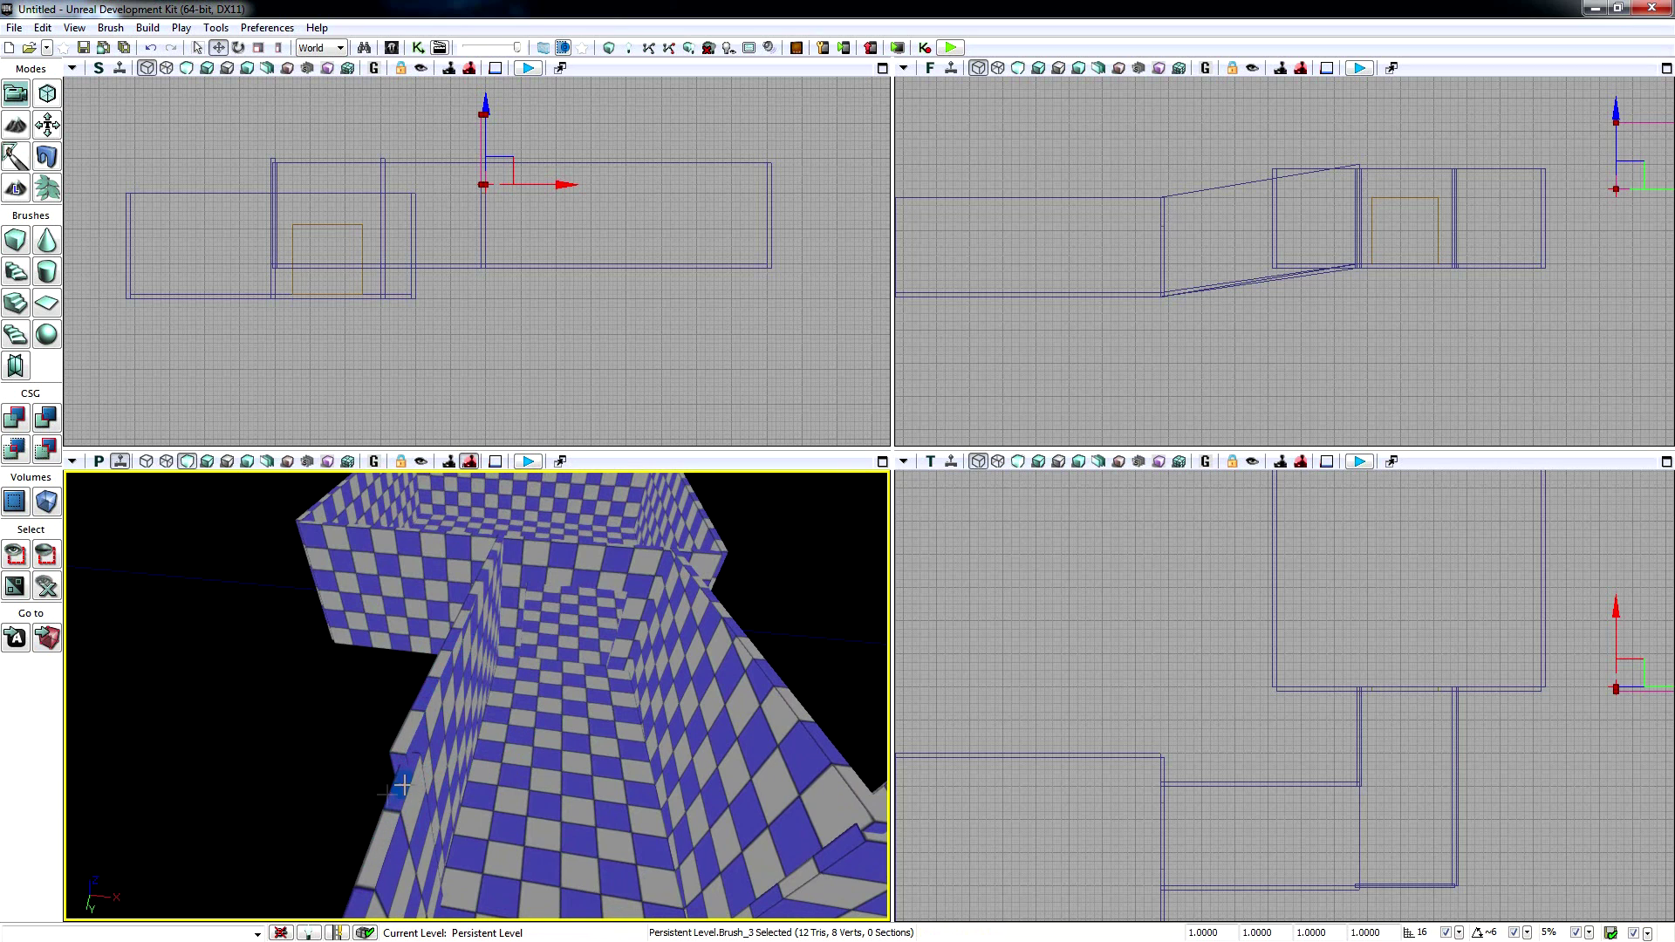
pyautogui.moveTo(540, 752); pyautogui.dragTo(540, 751, button='right')
pyautogui.moveTo(372, 774); pyautogui.dragTo(373, 774, button='right')
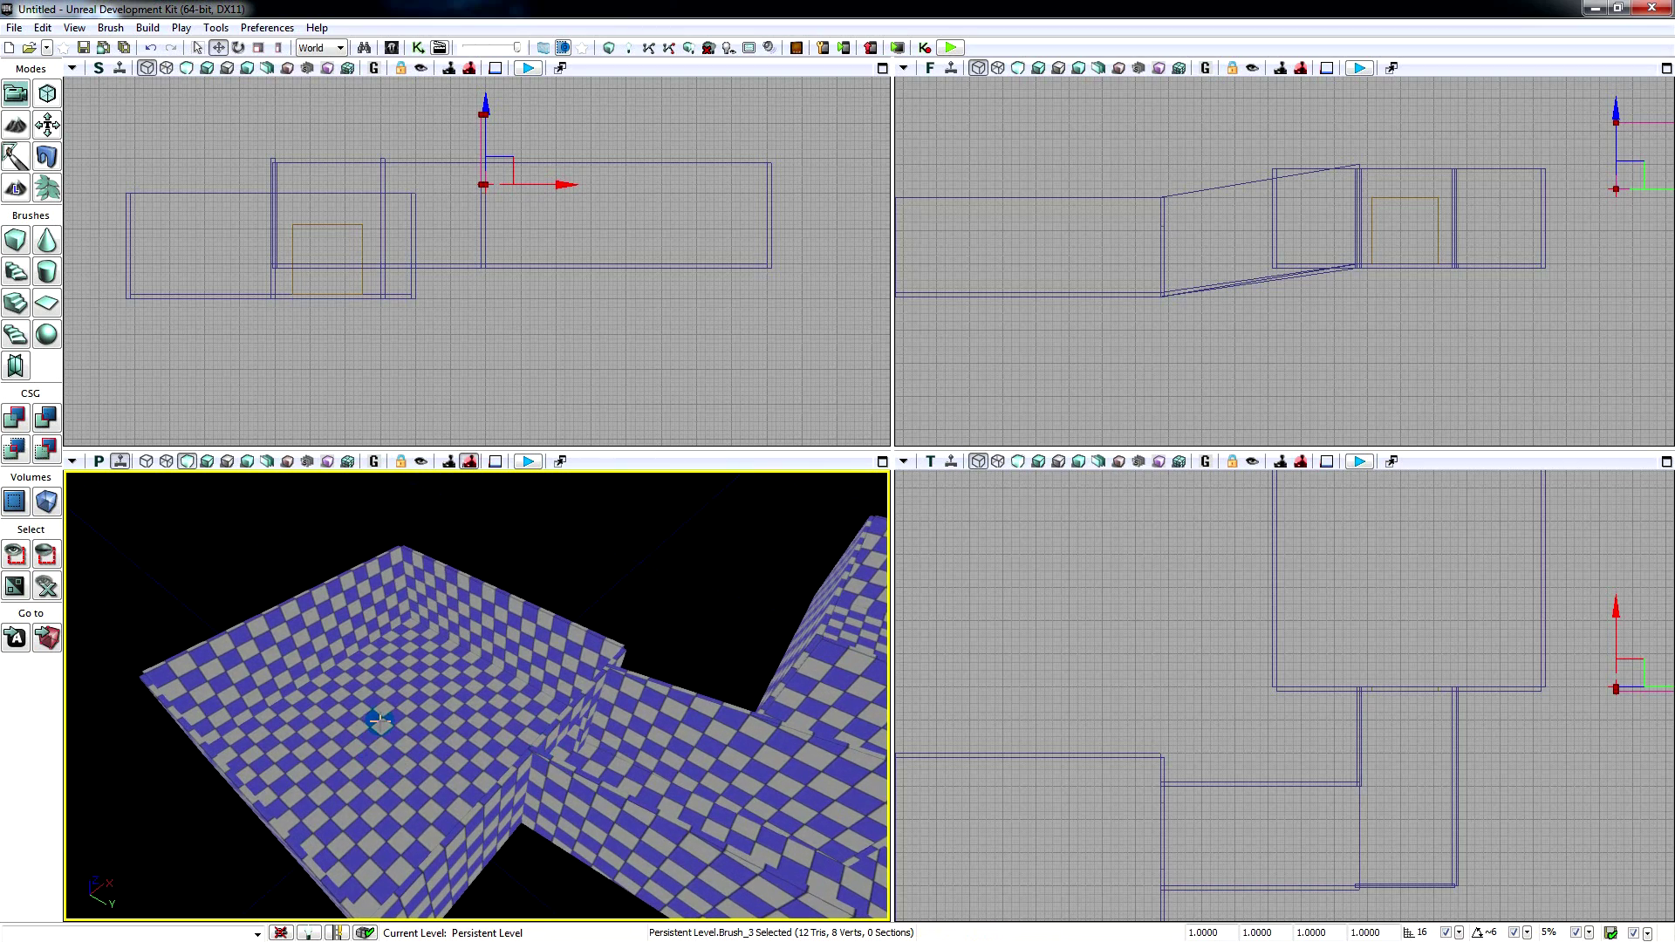
# - Add a point light on the lower room's floor, raise it to wall-top height and shift it along Y away from the ramp
pyautogui.click(384, 723)
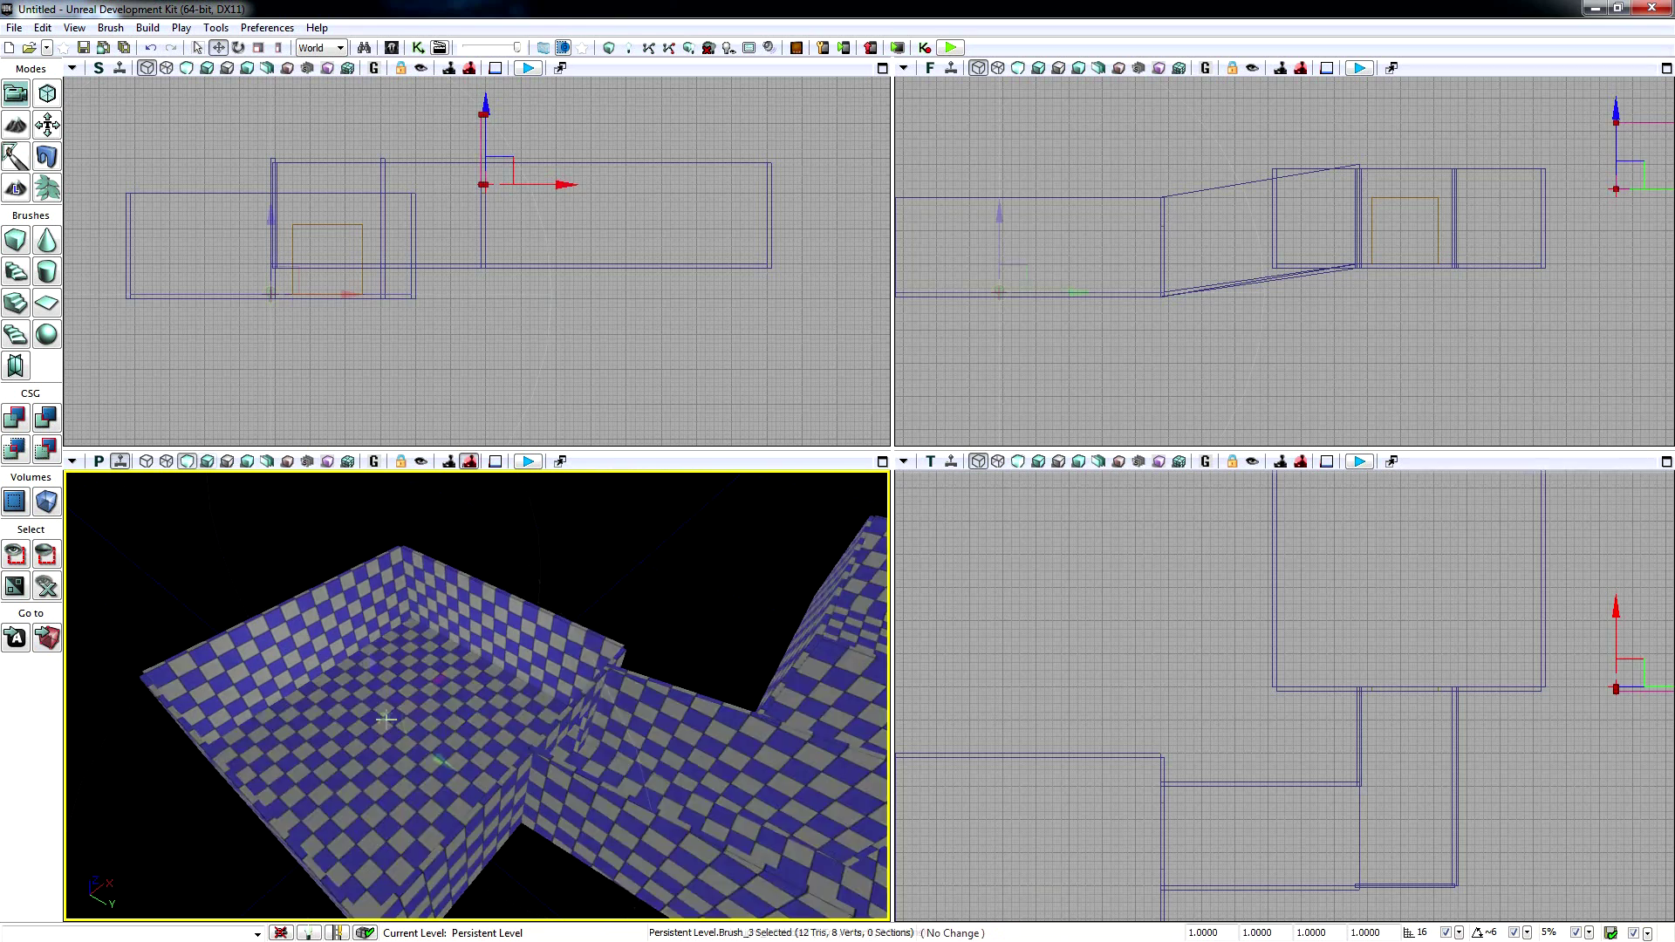
pyautogui.moveTo(380, 682); pyautogui.dragTo(386, 643)
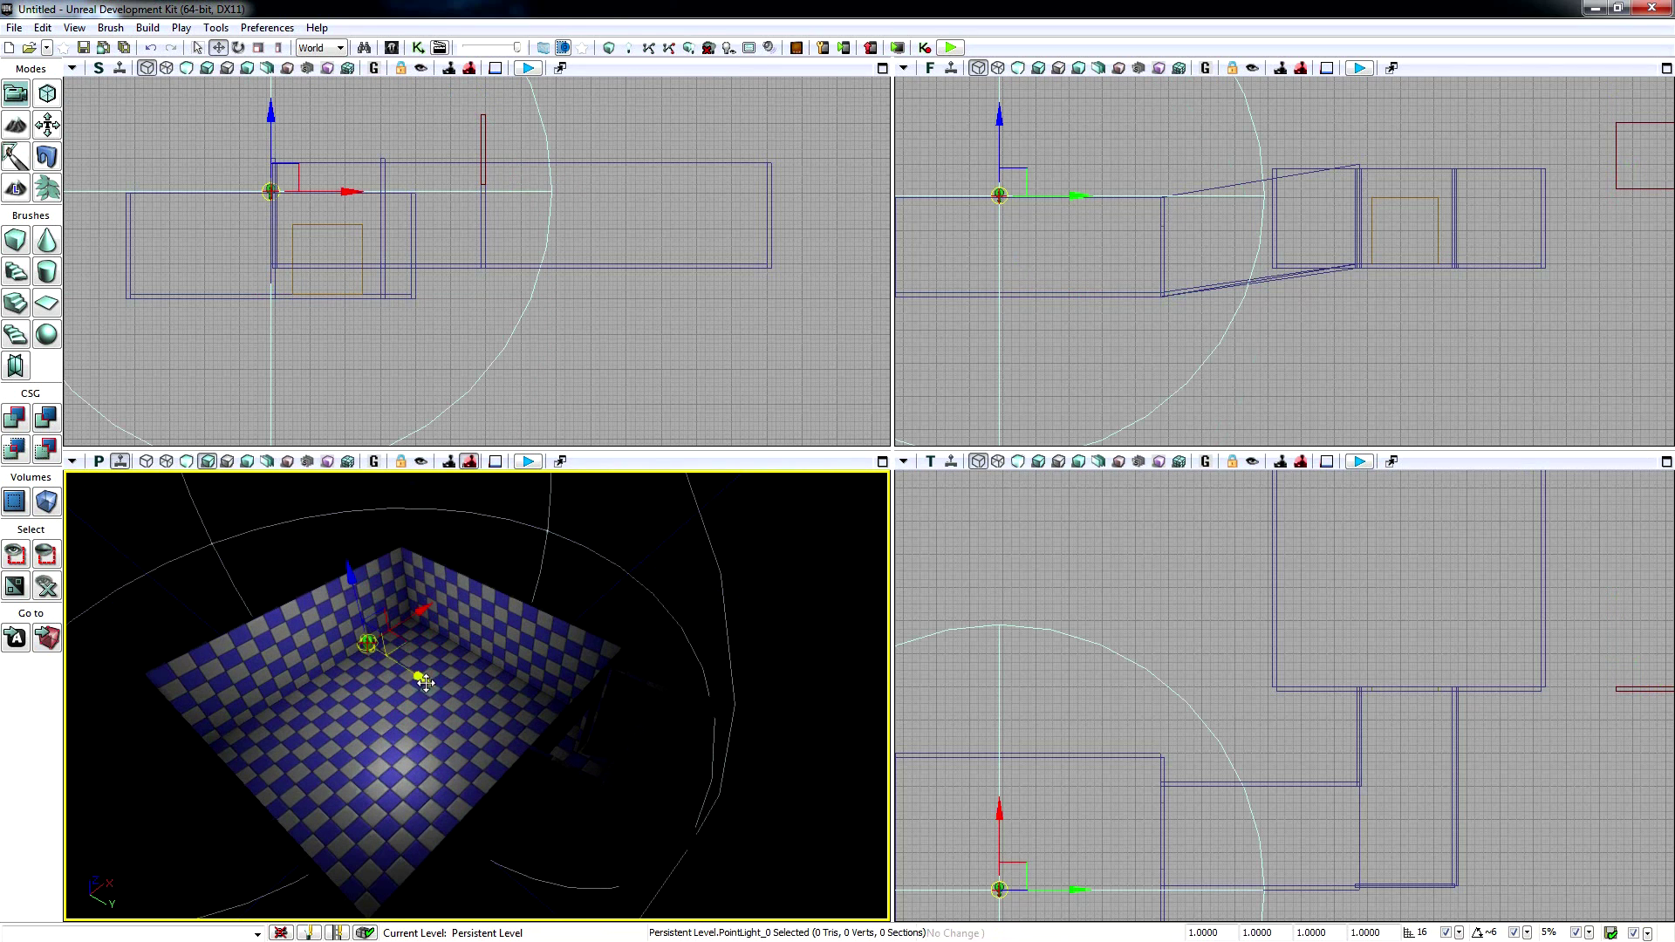
pyautogui.moveTo(425, 682); pyautogui.dragTo(325, 614)
# - Try radius values of 300 and 500 on the lower room's point light
pyautogui.doubleClick(324, 614)
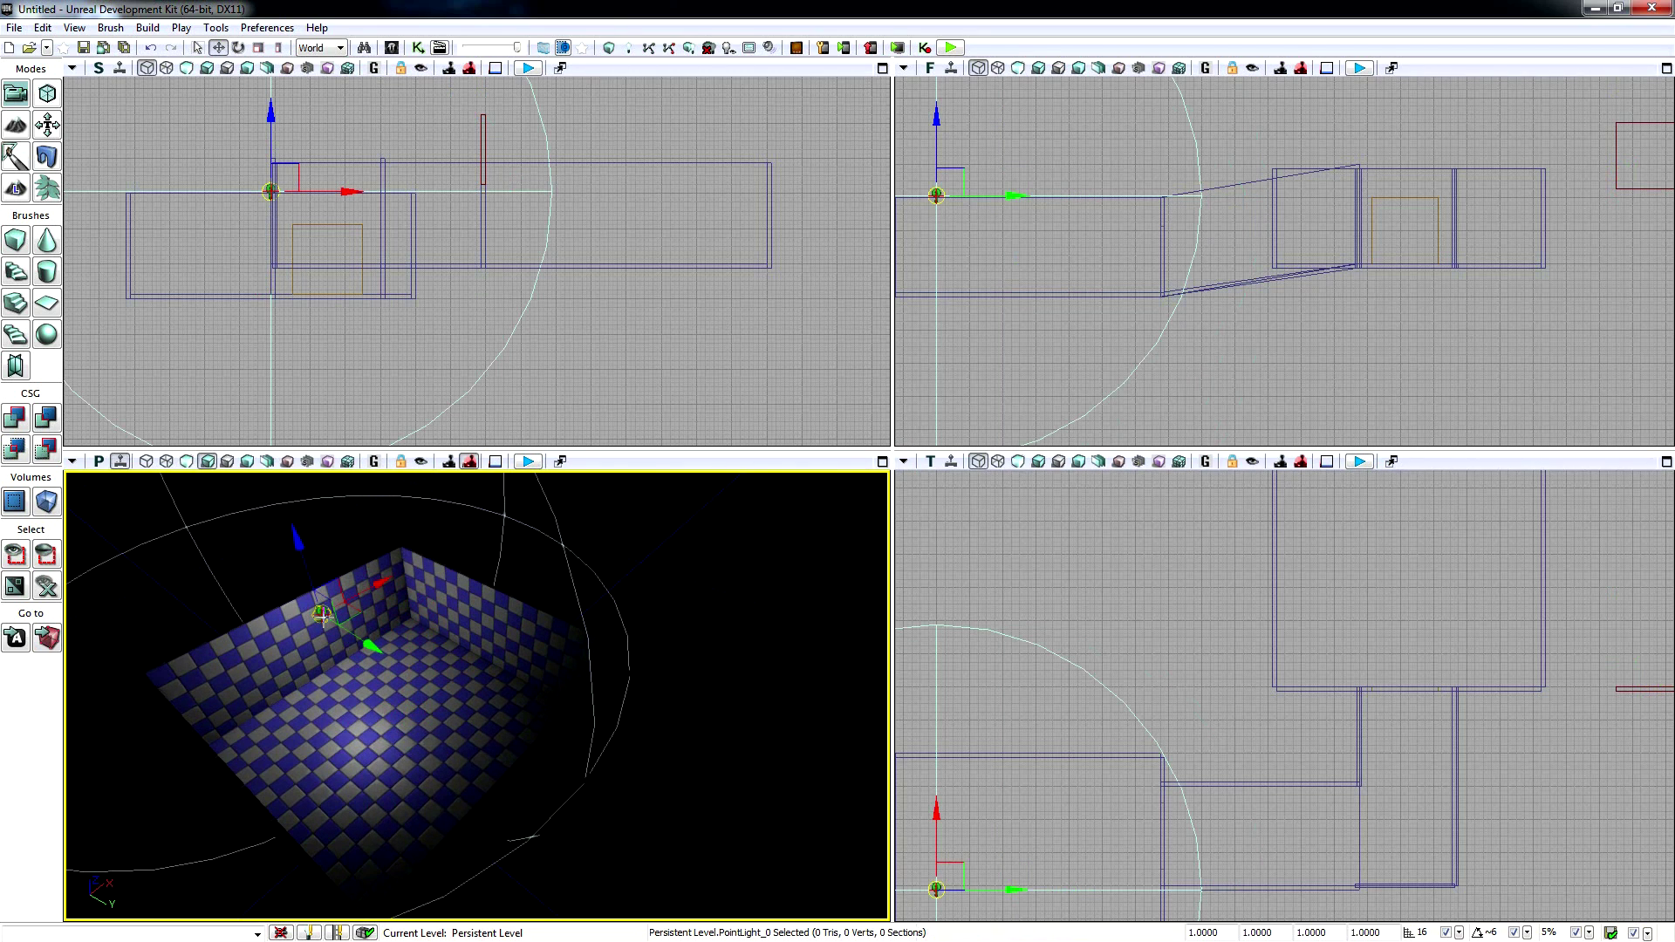
pyautogui.click(109, 153)
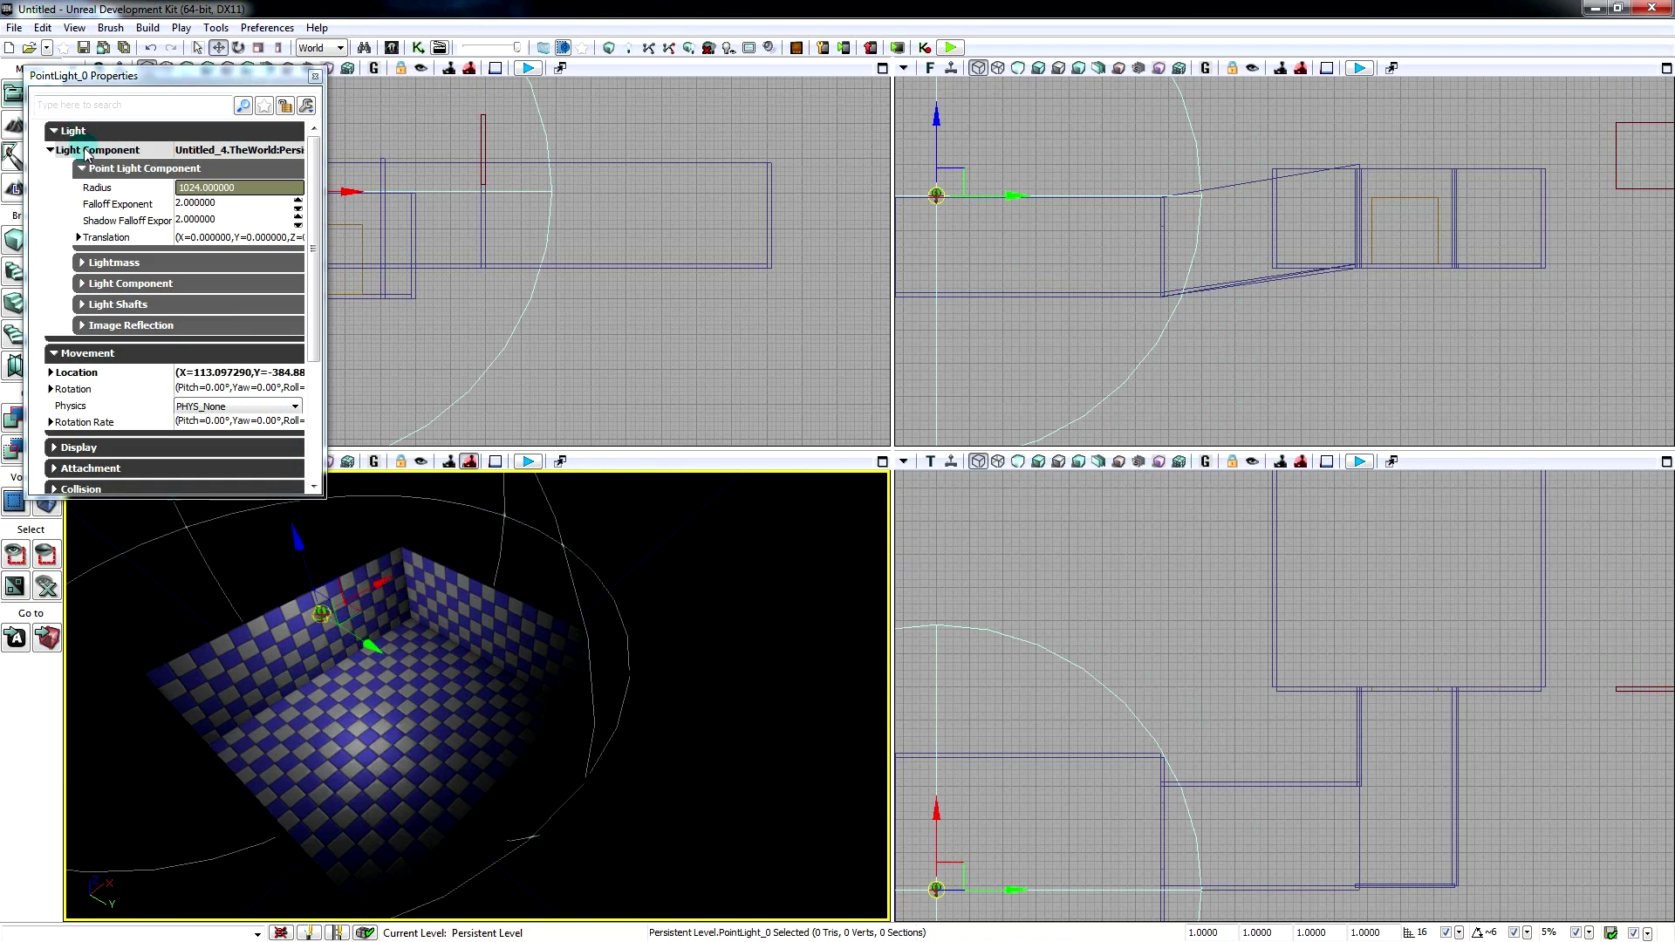
pyautogui.click(215, 186)
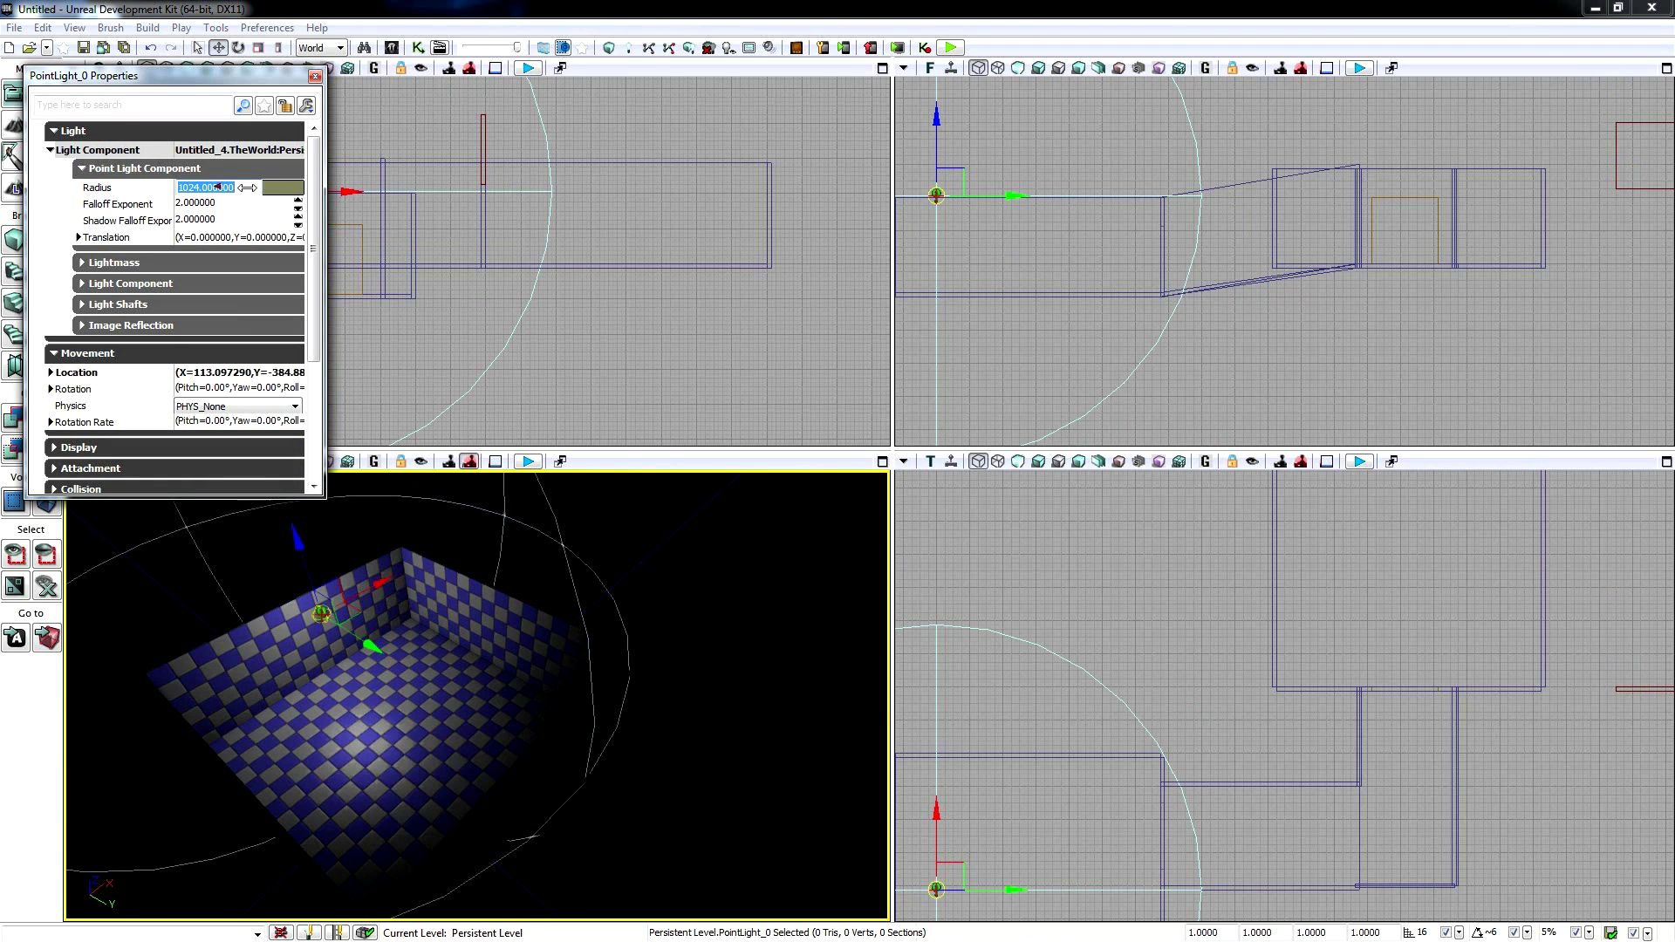
pyautogui.write('3')
pyautogui.click(234, 204)
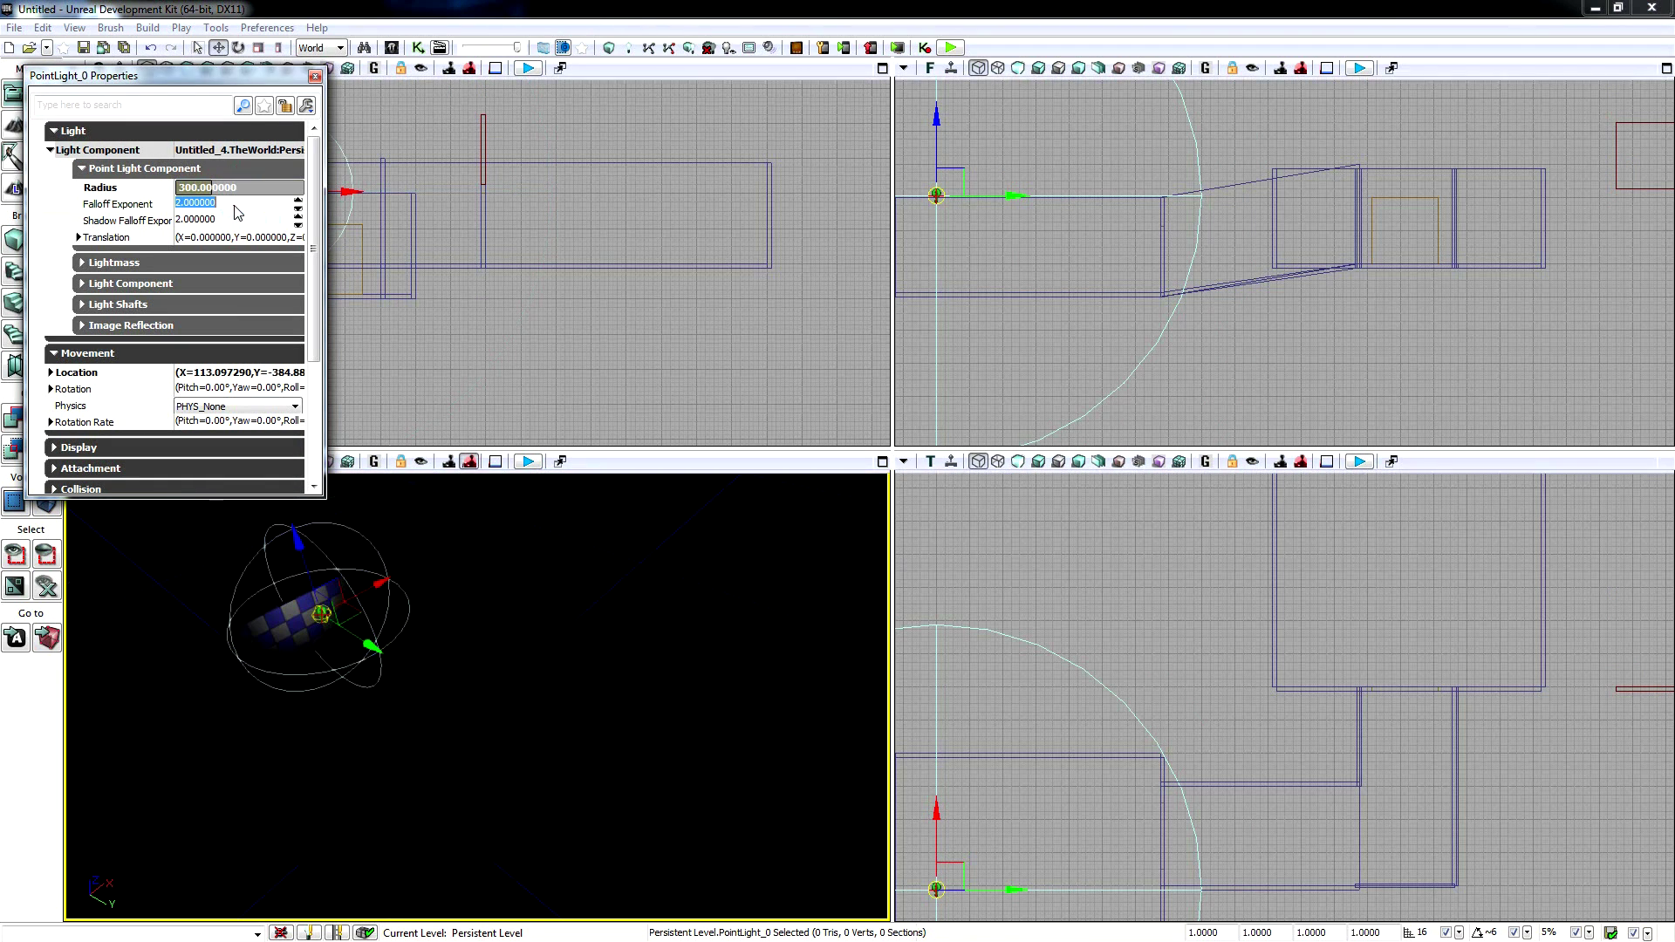
pyautogui.click(204, 187)
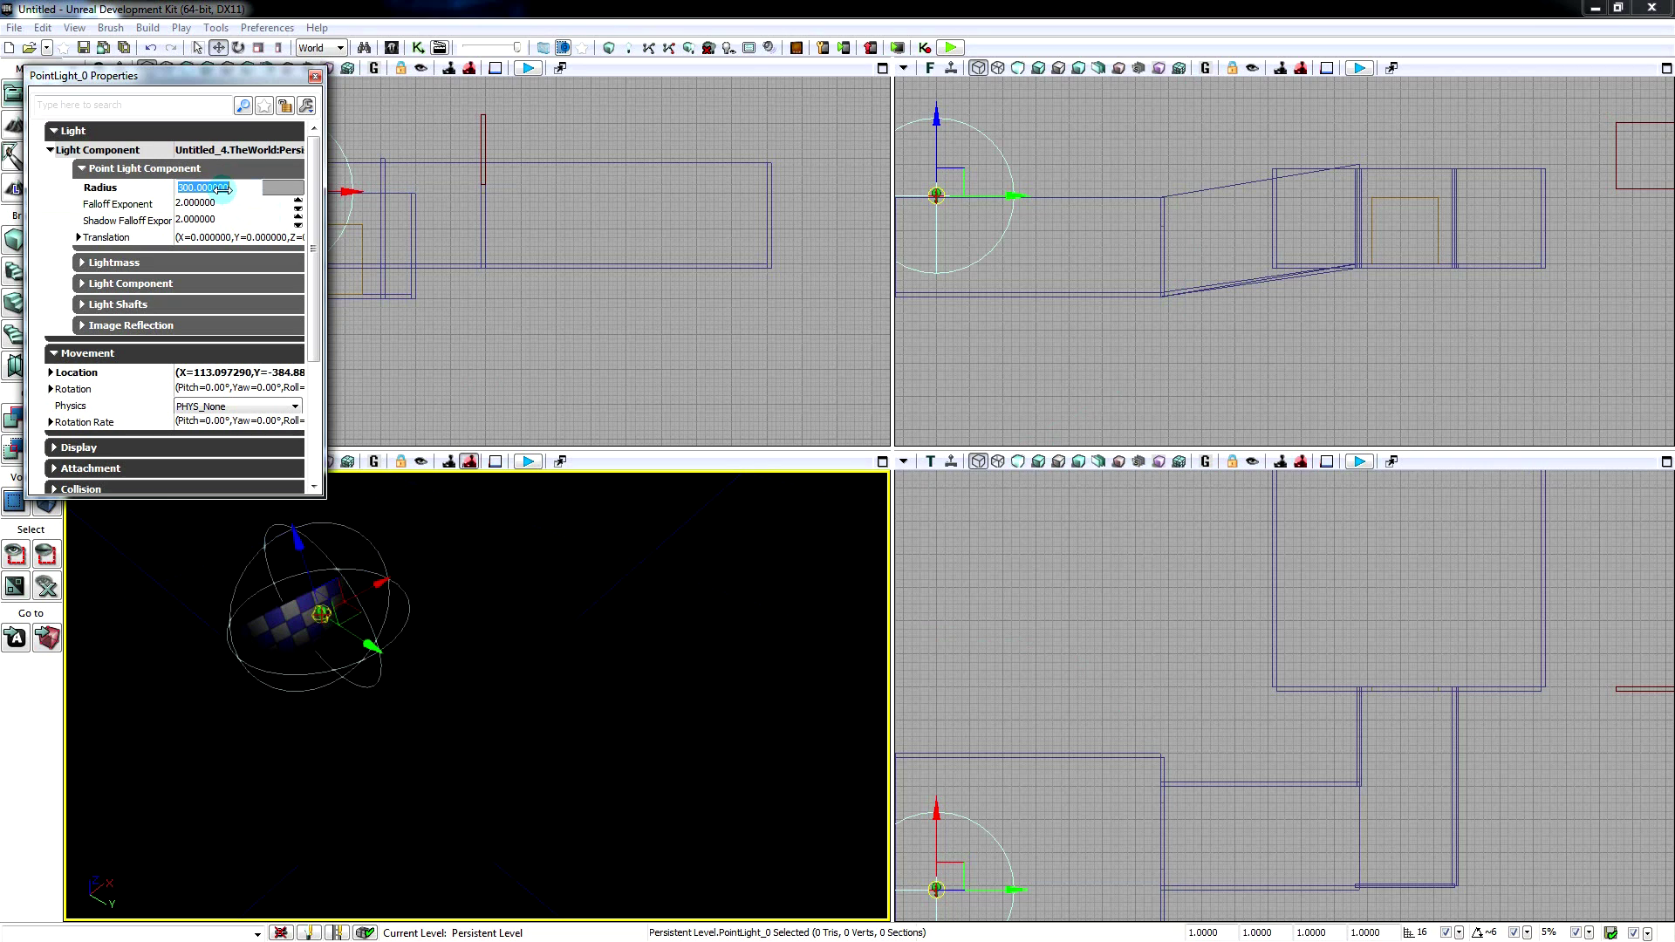
pyautogui.write('5')
pyautogui.click(225, 202)
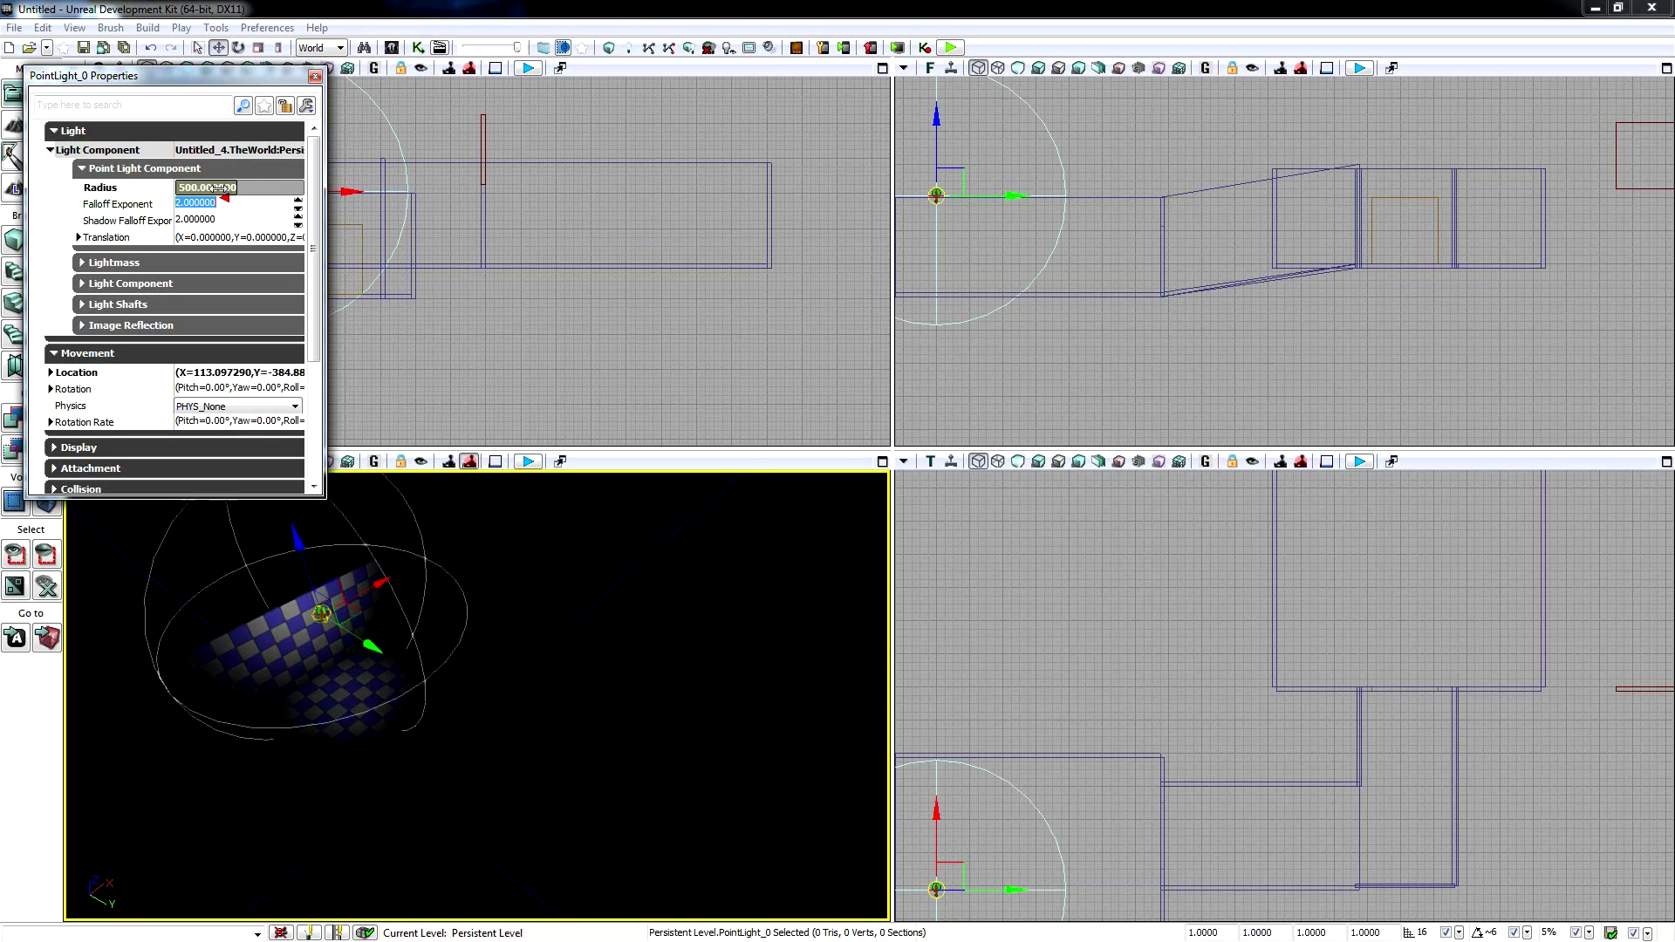
pyautogui.click(314, 76)
# - In unlit shading, add a second point light in the upper corridor, shift it toward the corridor's corner and raise it near the wall tops
pyautogui.click(186, 460)
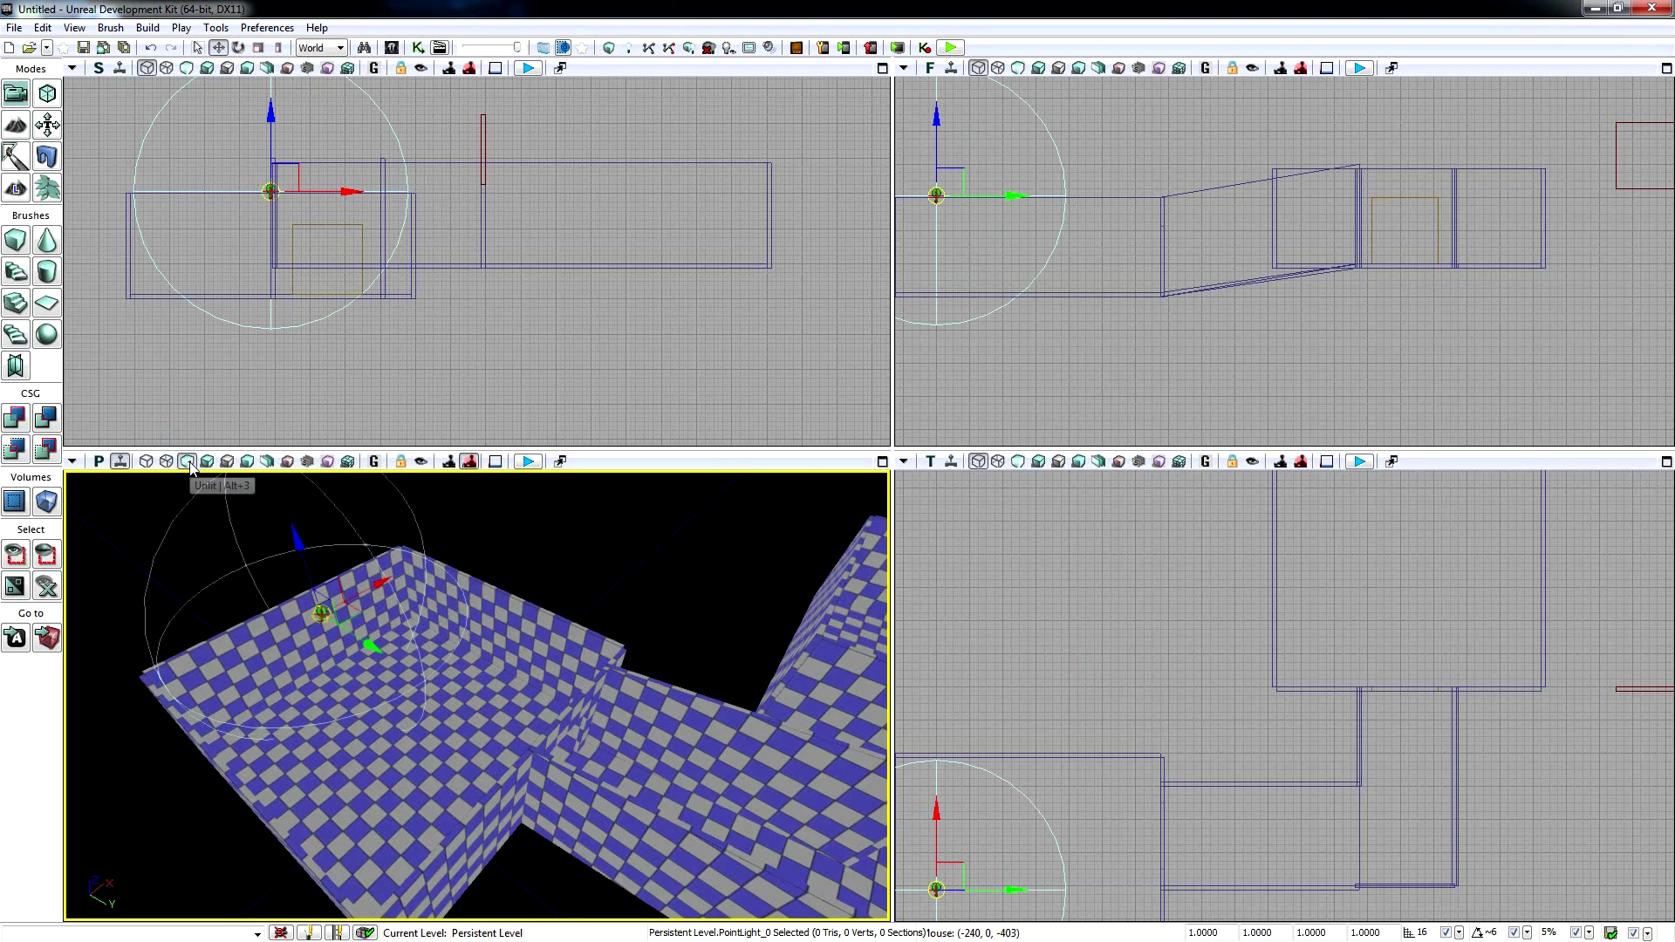
pyautogui.moveTo(506, 680); pyautogui.dragTo(588, 730, button='right')
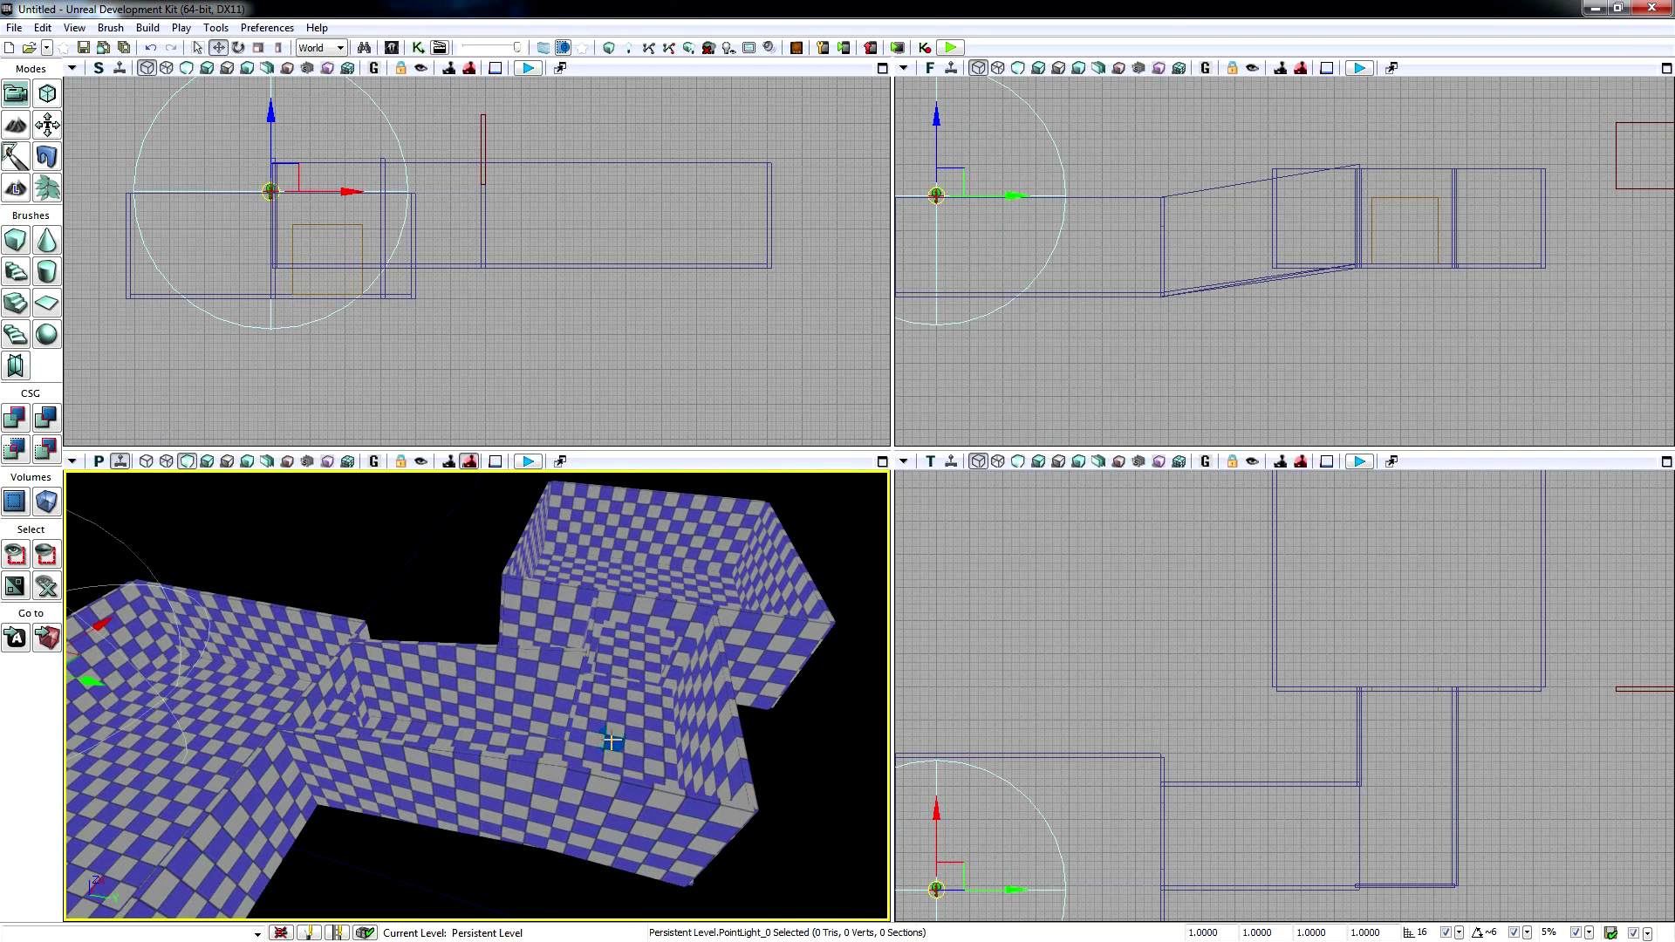
pyautogui.click(600, 752)
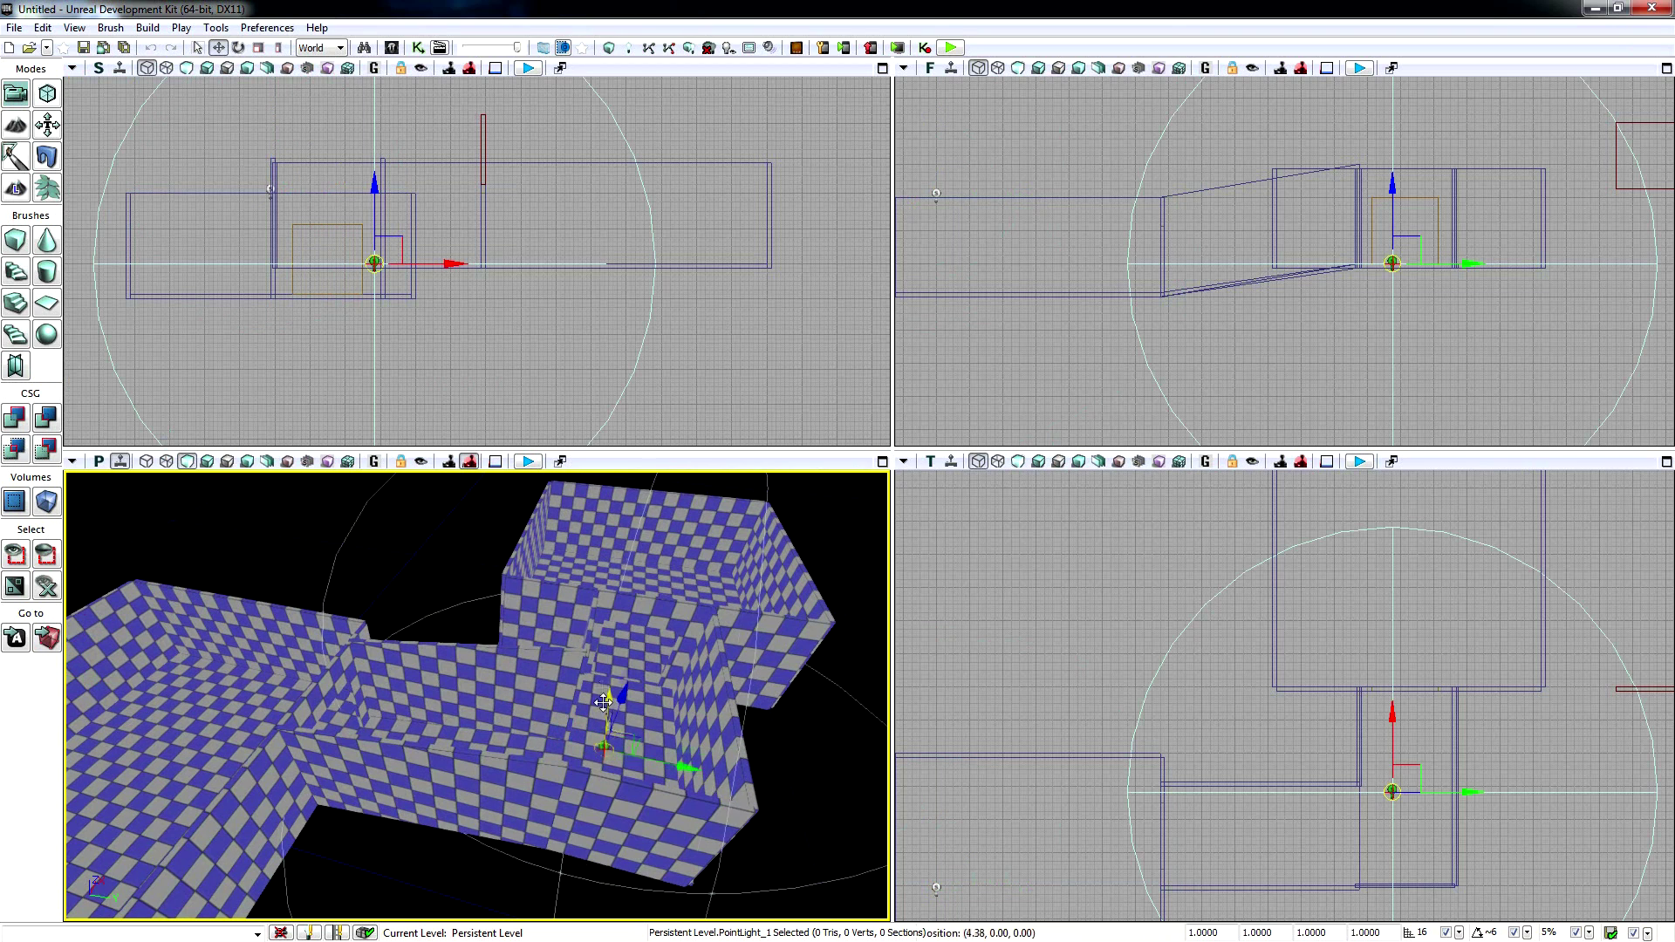
pyautogui.moveTo(602, 682)
pyautogui.mouseDown()
pyautogui.moveTo(609, 630)
pyautogui.moveTo(631, 699)
pyautogui.mouseUp()
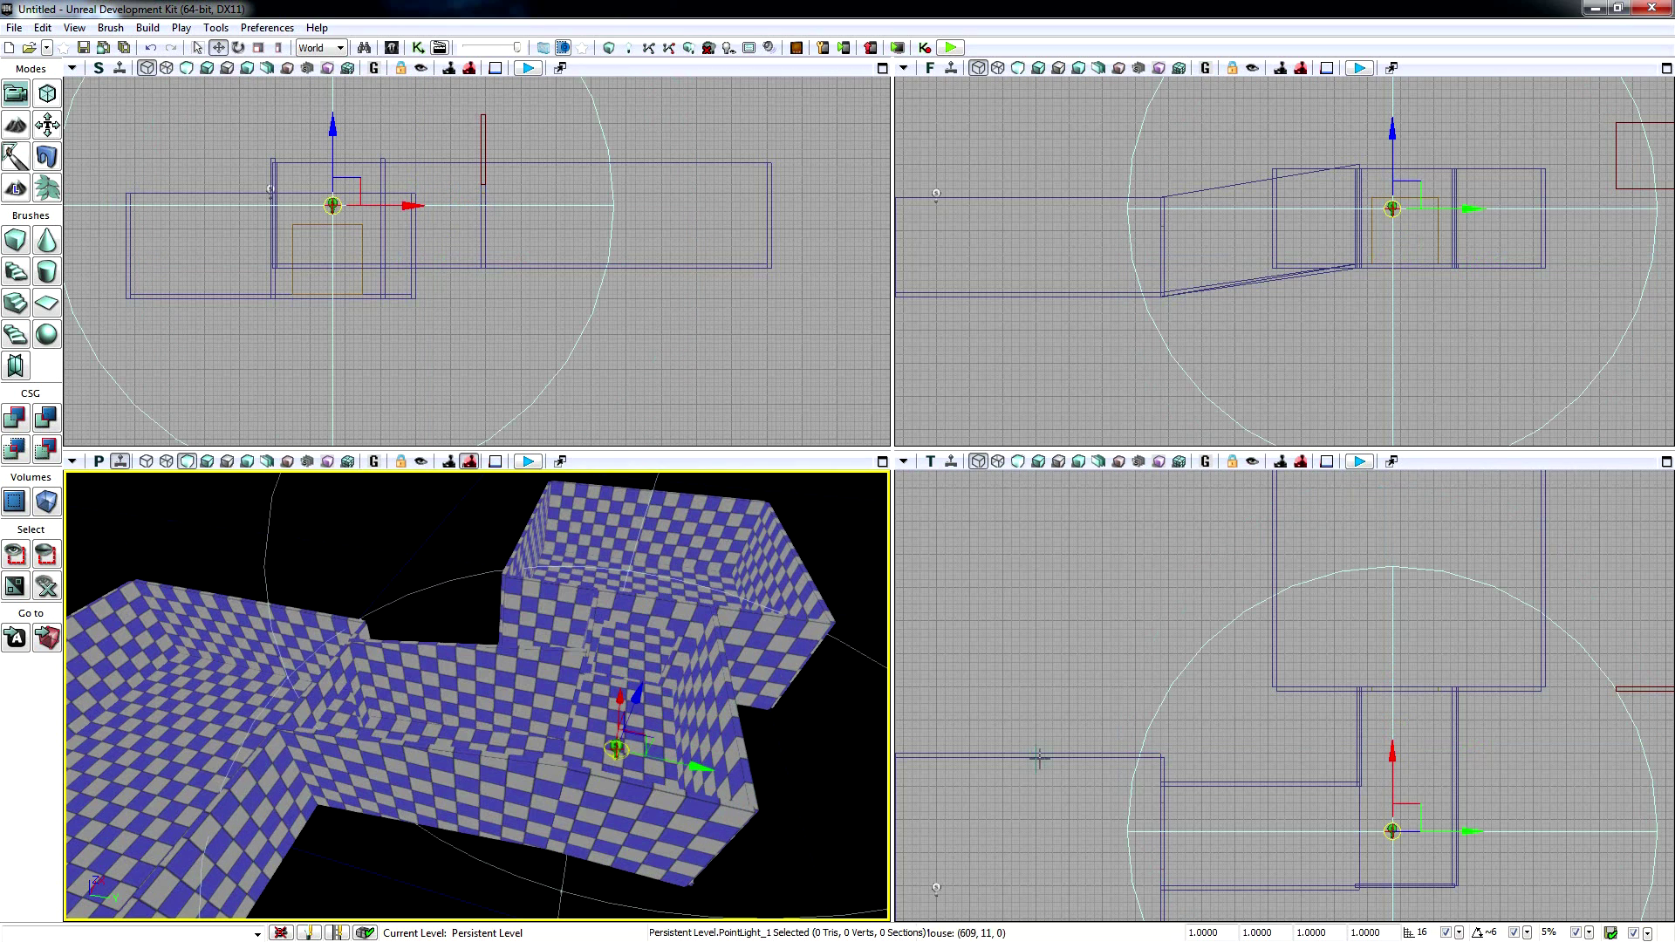
pyautogui.moveTo(632, 718); pyautogui.dragTo(632, 689)
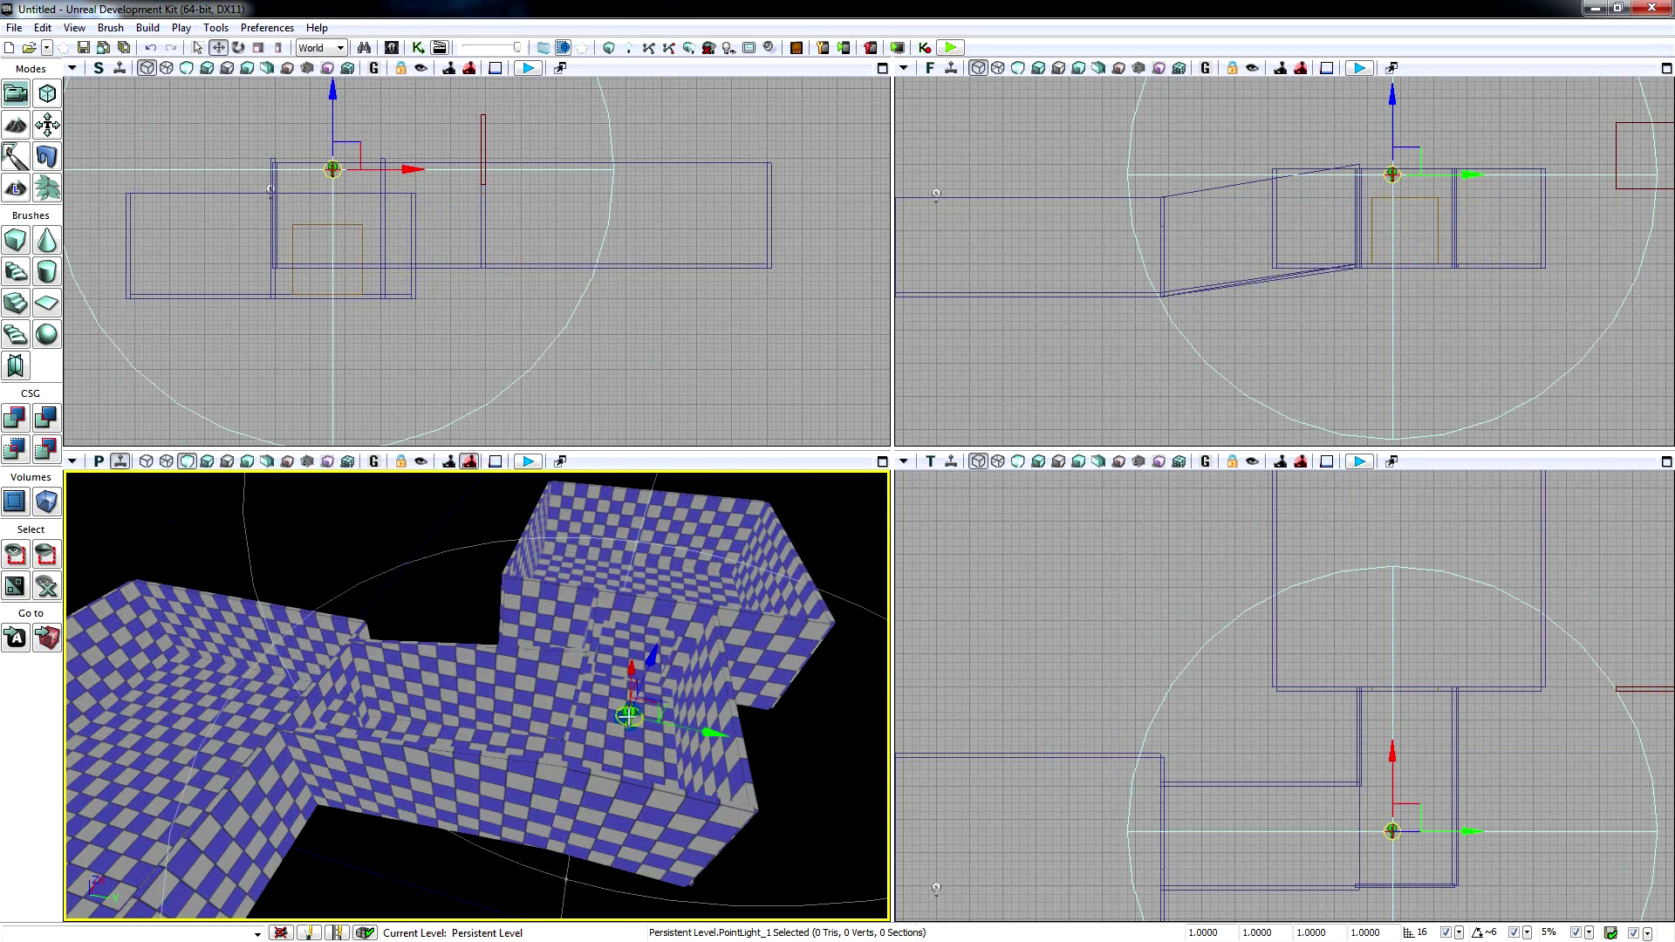
# - Set the upper corridor light's radius to 2500 and switch the perspective view to lit shading
pyautogui.doubleClick(629, 716)
pyautogui.click(215, 188)
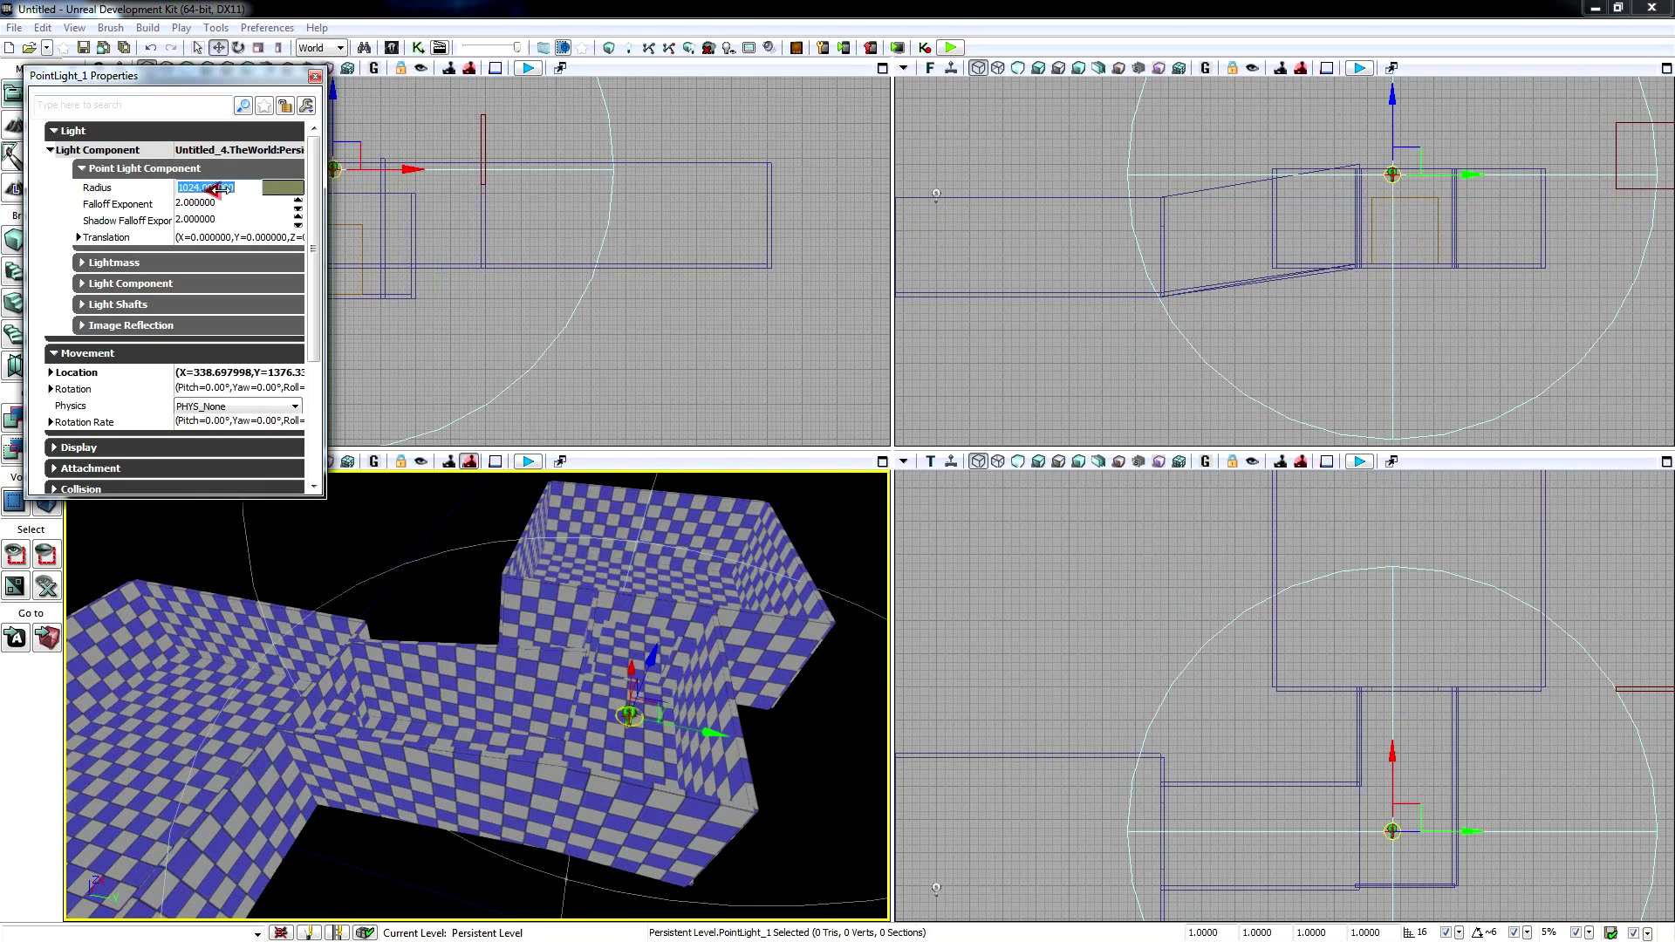
pyautogui.write('2500')
pyautogui.click(229, 203)
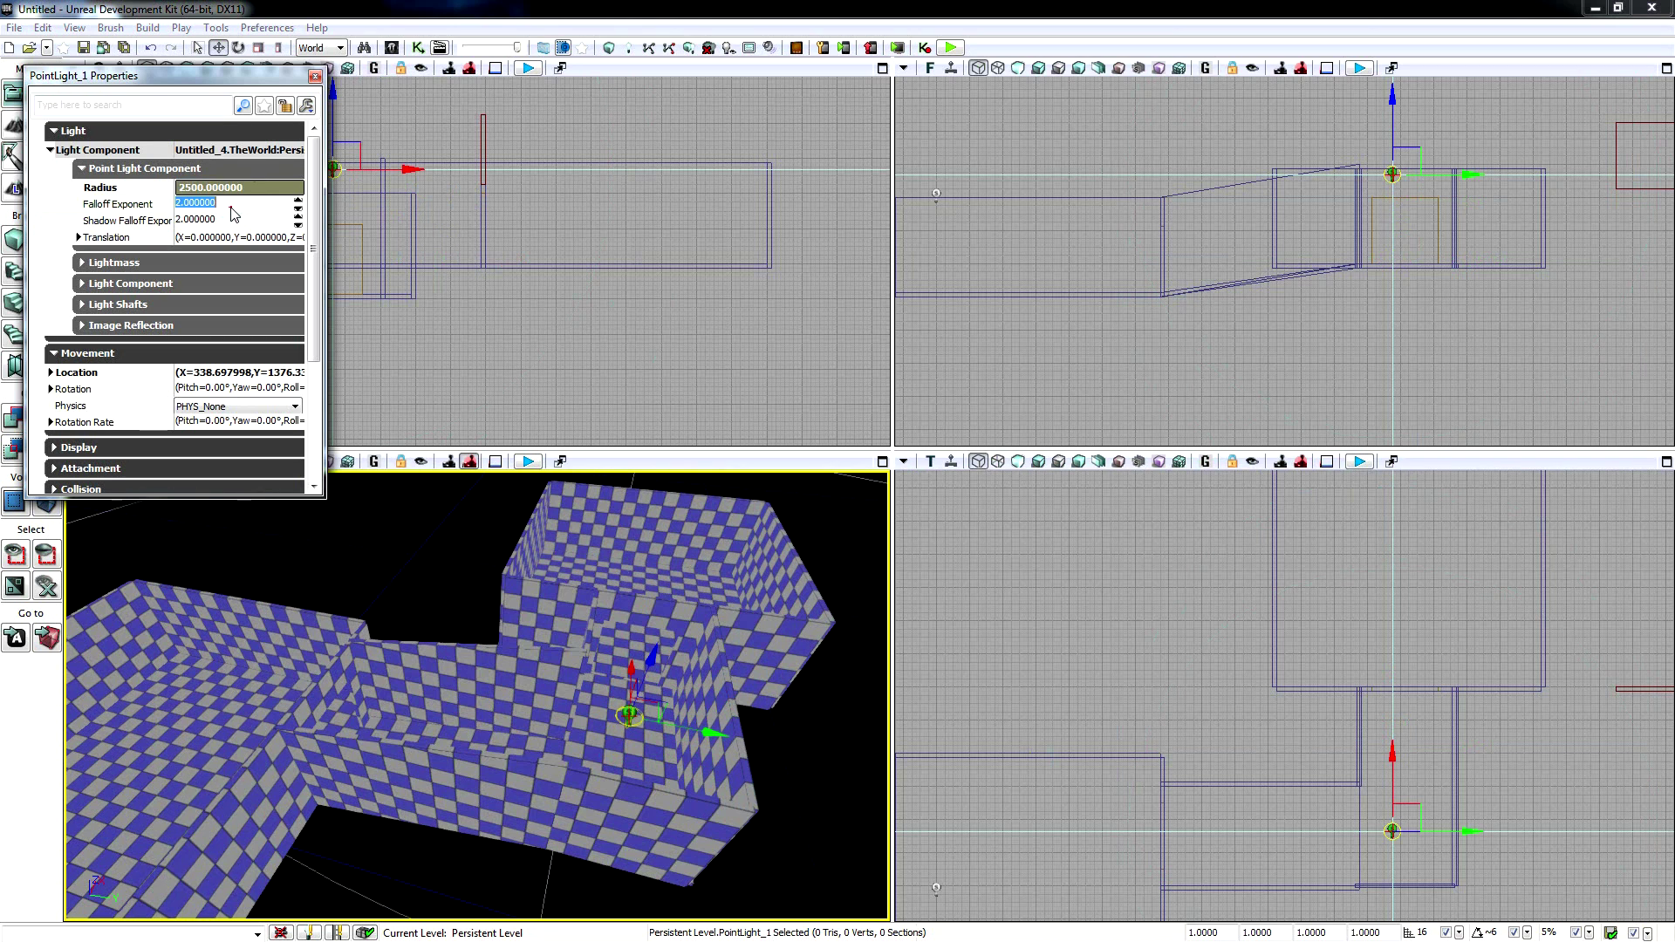
pyautogui.click(315, 76)
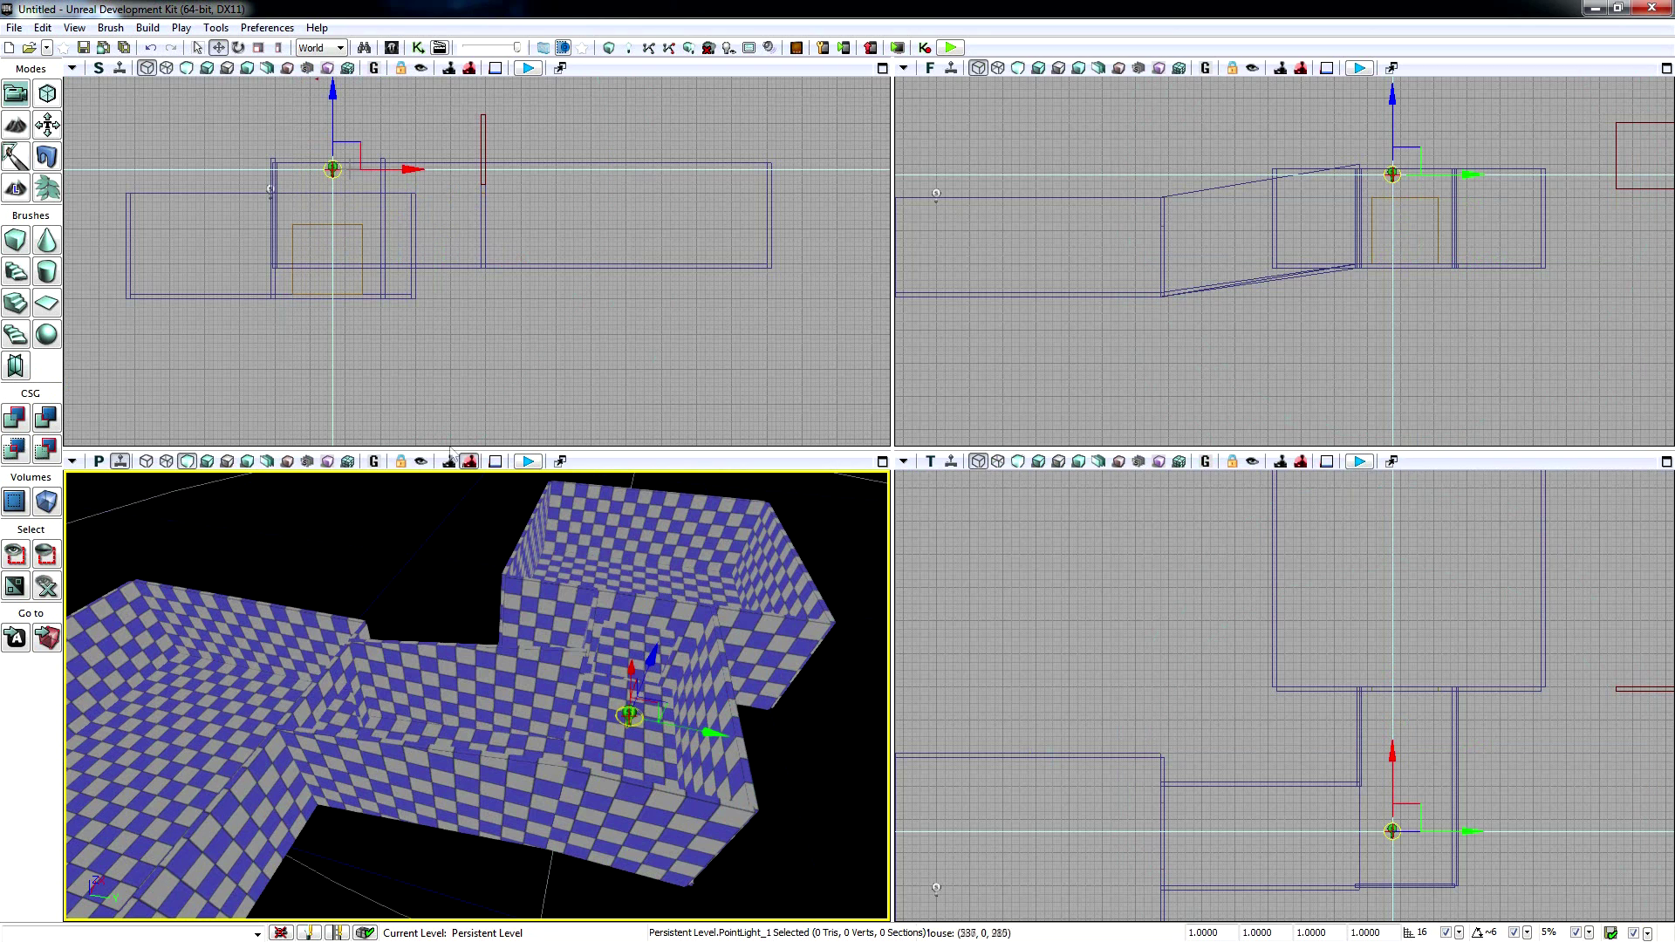
pyautogui.click(207, 462)
pyautogui.moveTo(340, 625)
pyautogui.mouseDown(button='right')
pyautogui.moveTo(98, 615)
pyautogui.moveTo(471, 602)
pyautogui.moveTo(174, 624)
pyautogui.moveTo(351, 635)
pyautogui.mouseUp(button='right')
pyautogui.scroll(5, 523, 681)
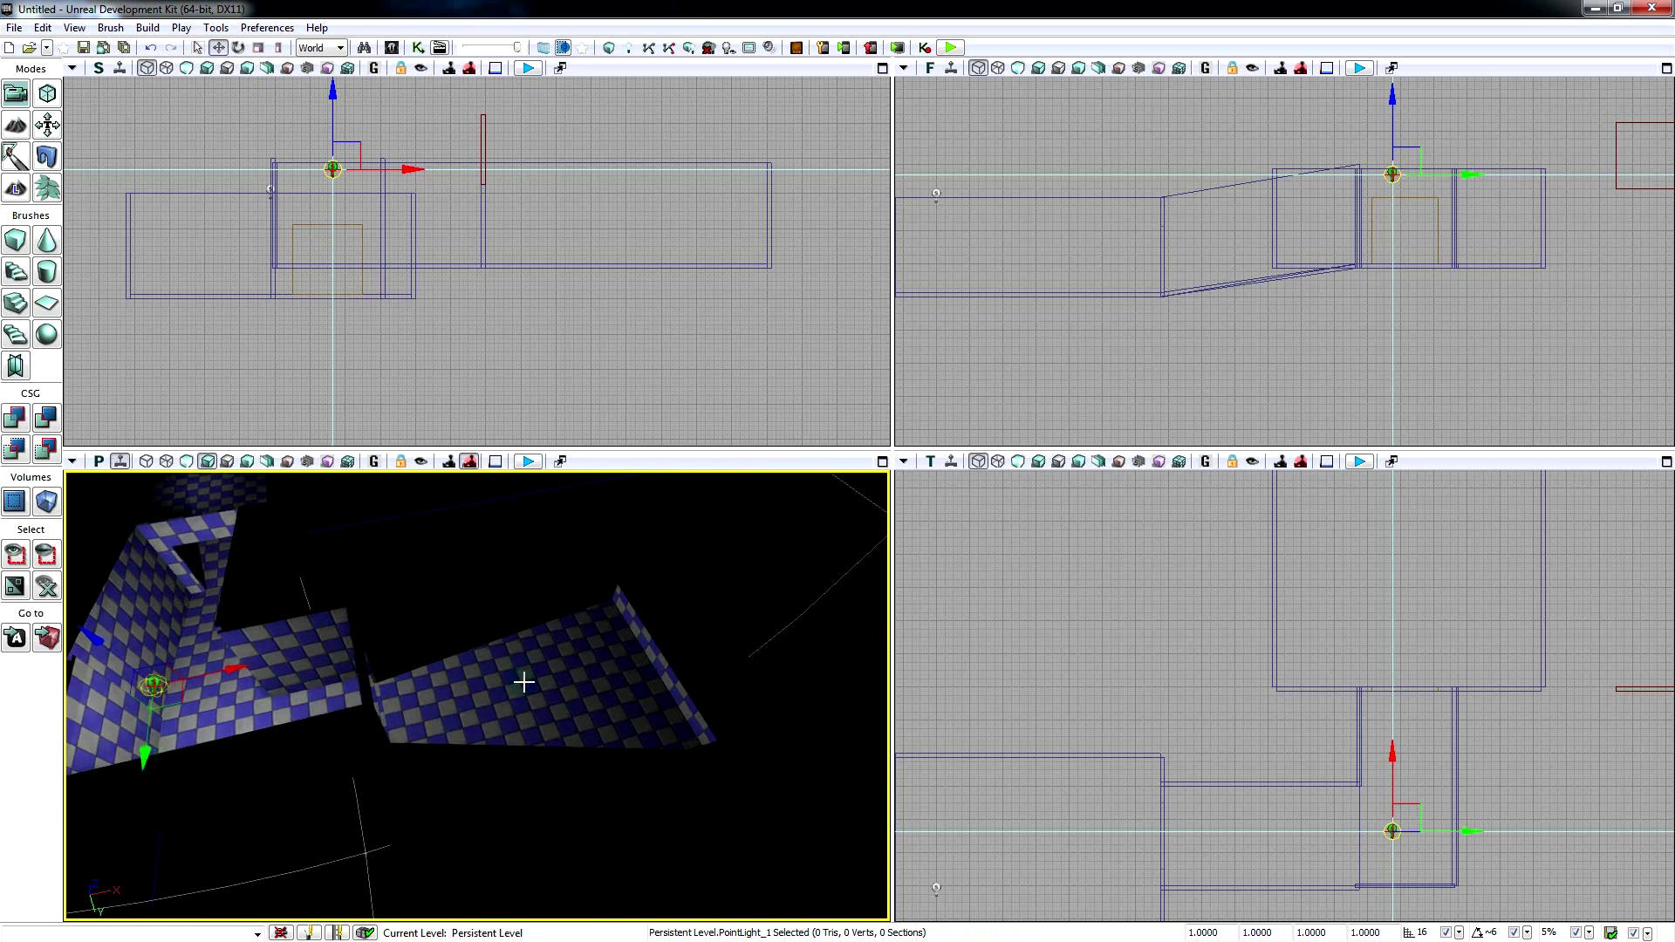
# - Set the lower room light's radius to 2000
pyautogui.moveTo(523, 681); pyautogui.dragTo(476, 608, button='right')
pyautogui.doubleClick(484, 602)
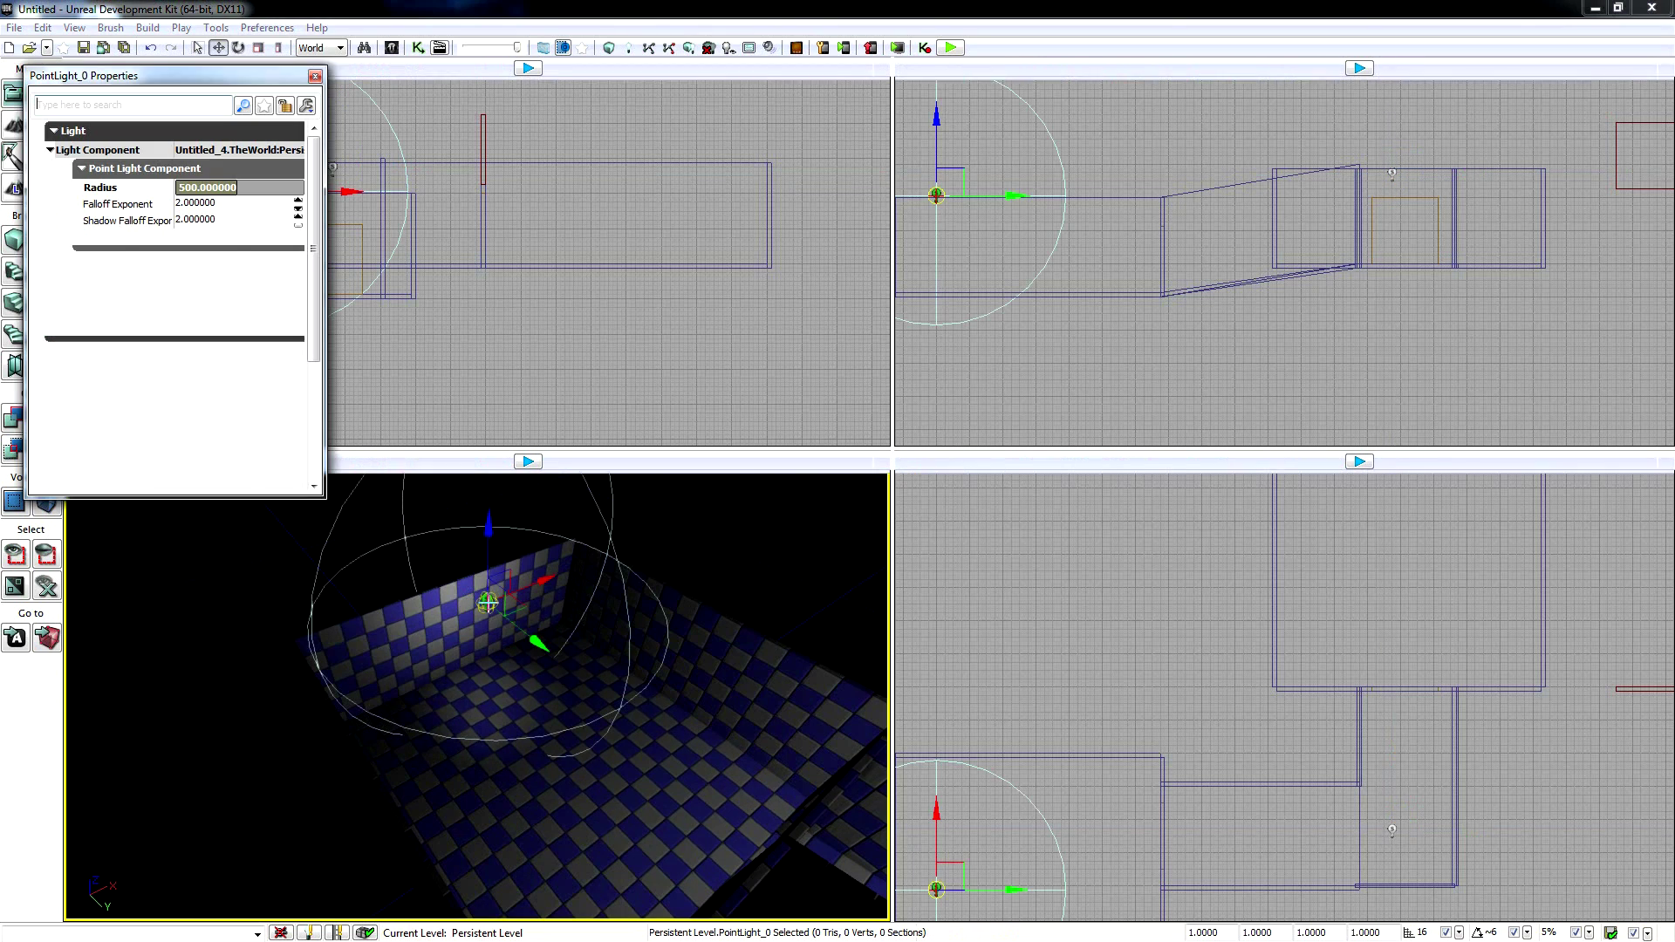
pyautogui.write('20')
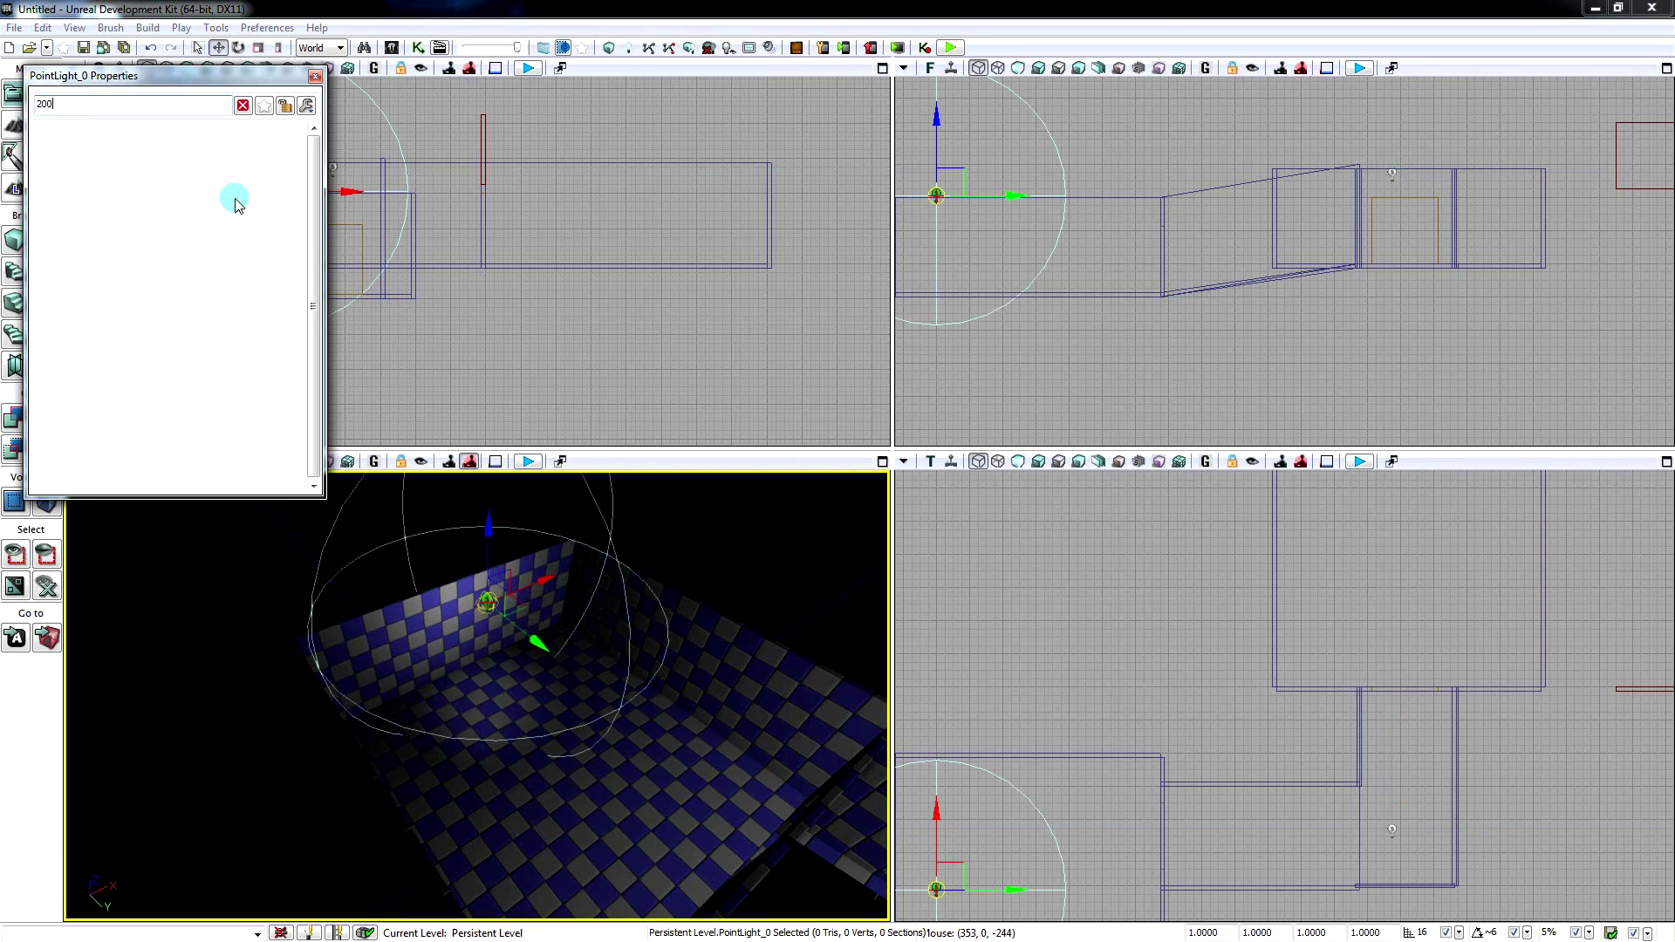
pyautogui.click(238, 109)
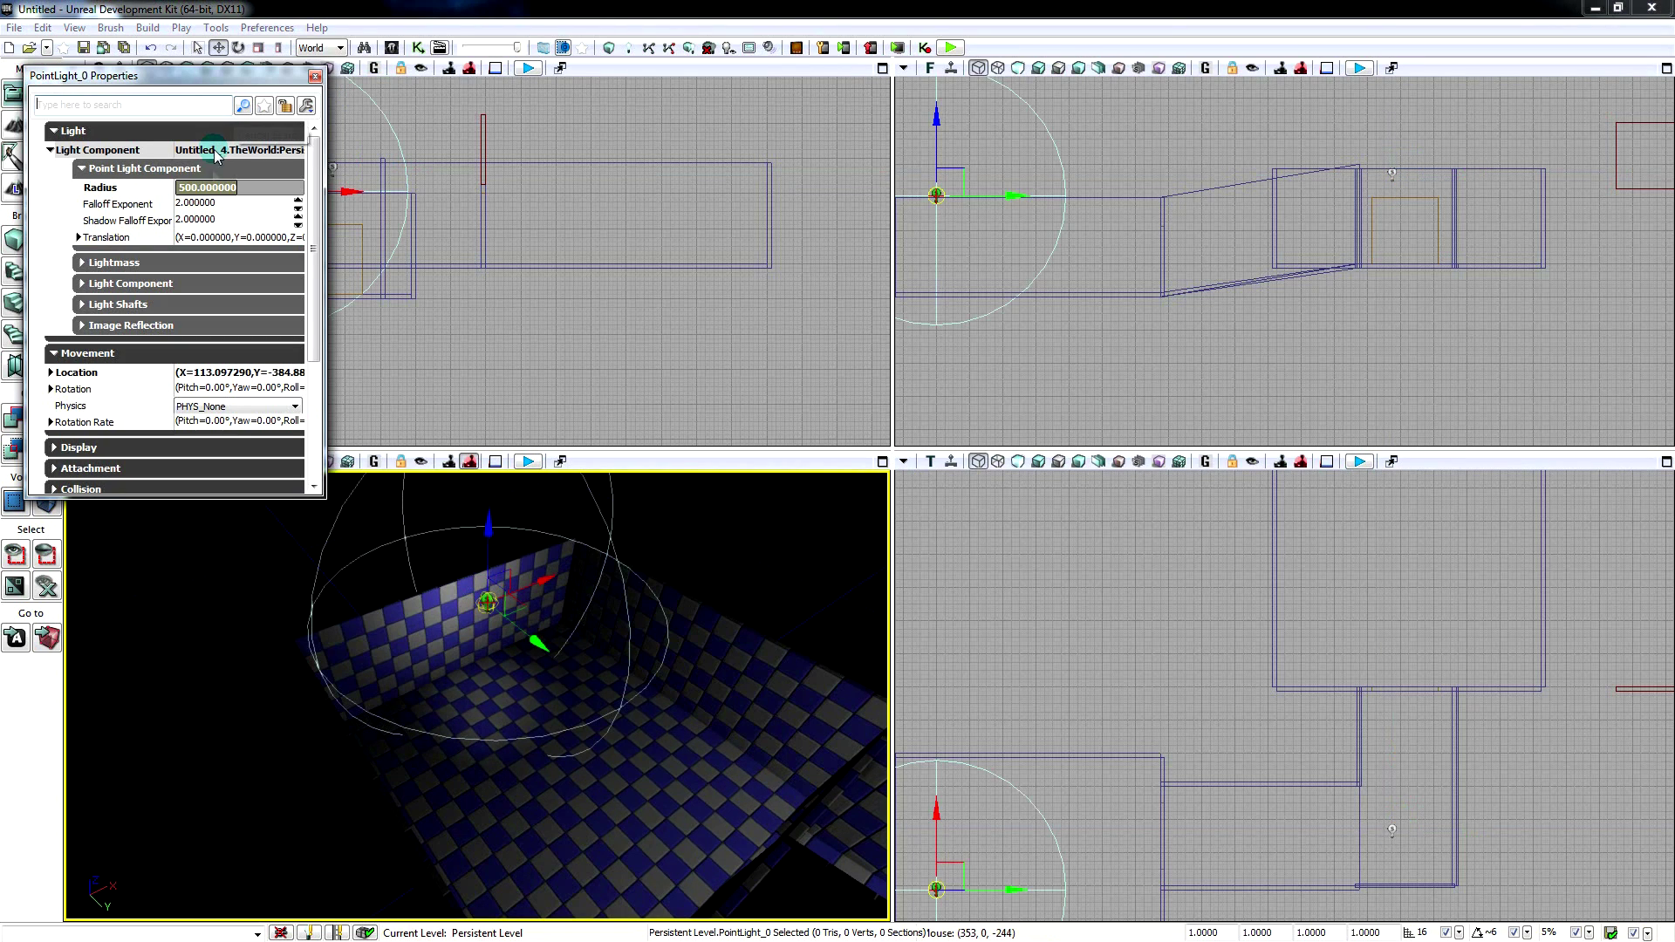
pyautogui.click(234, 189)
pyautogui.write('2000')
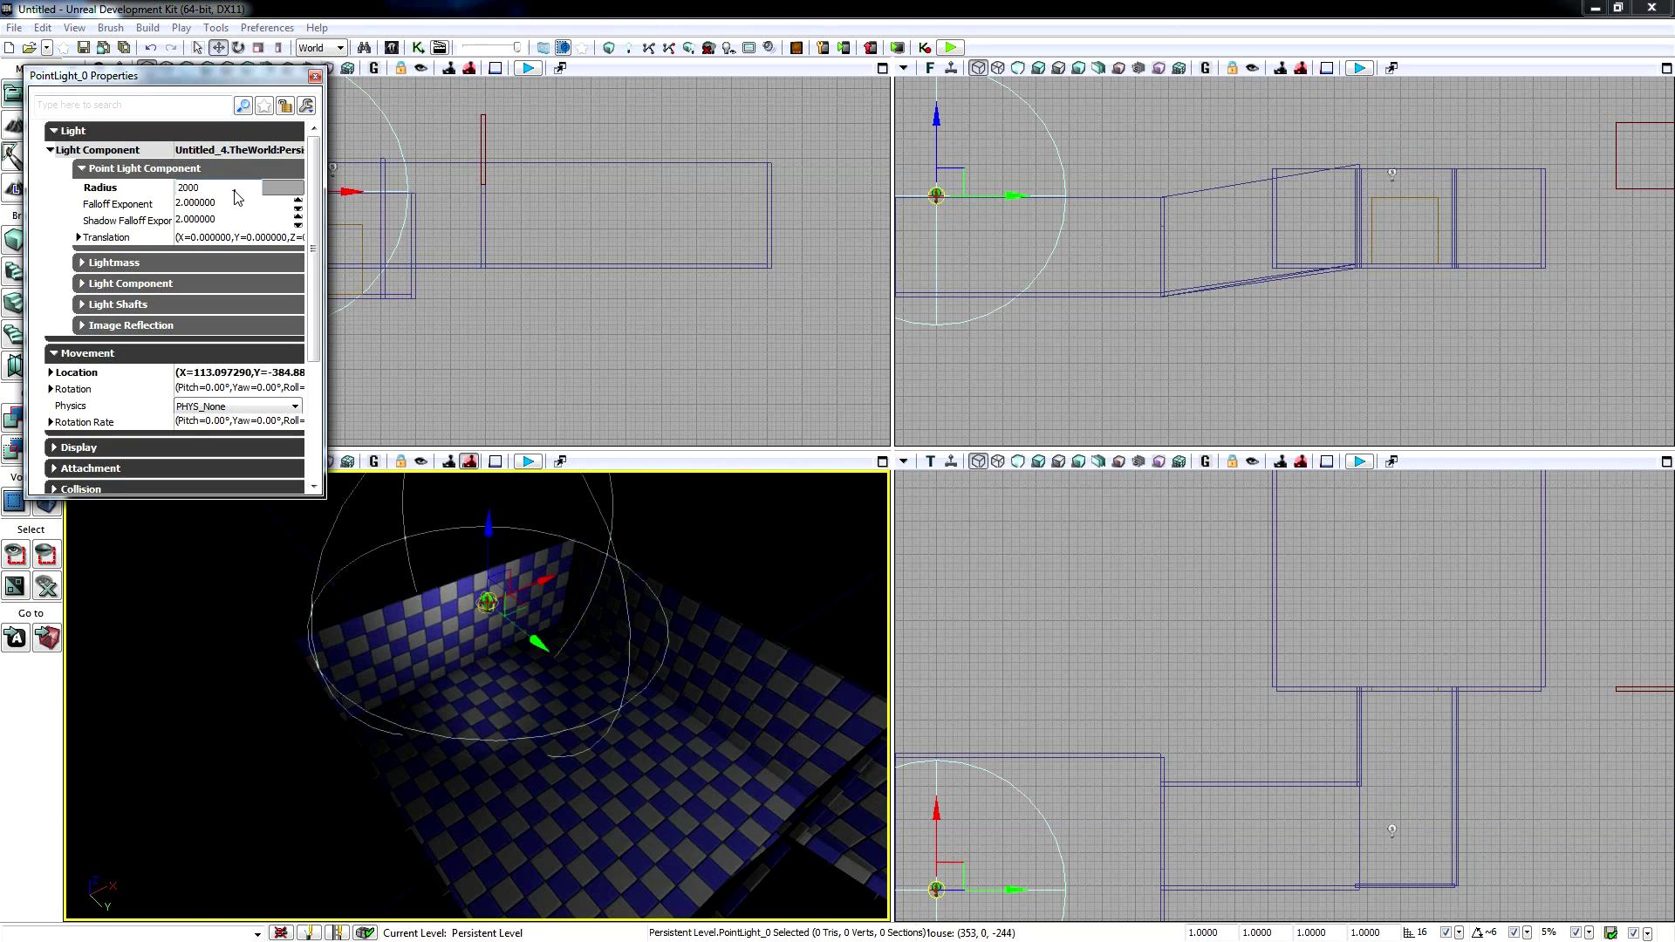
pyautogui.press('Tab')
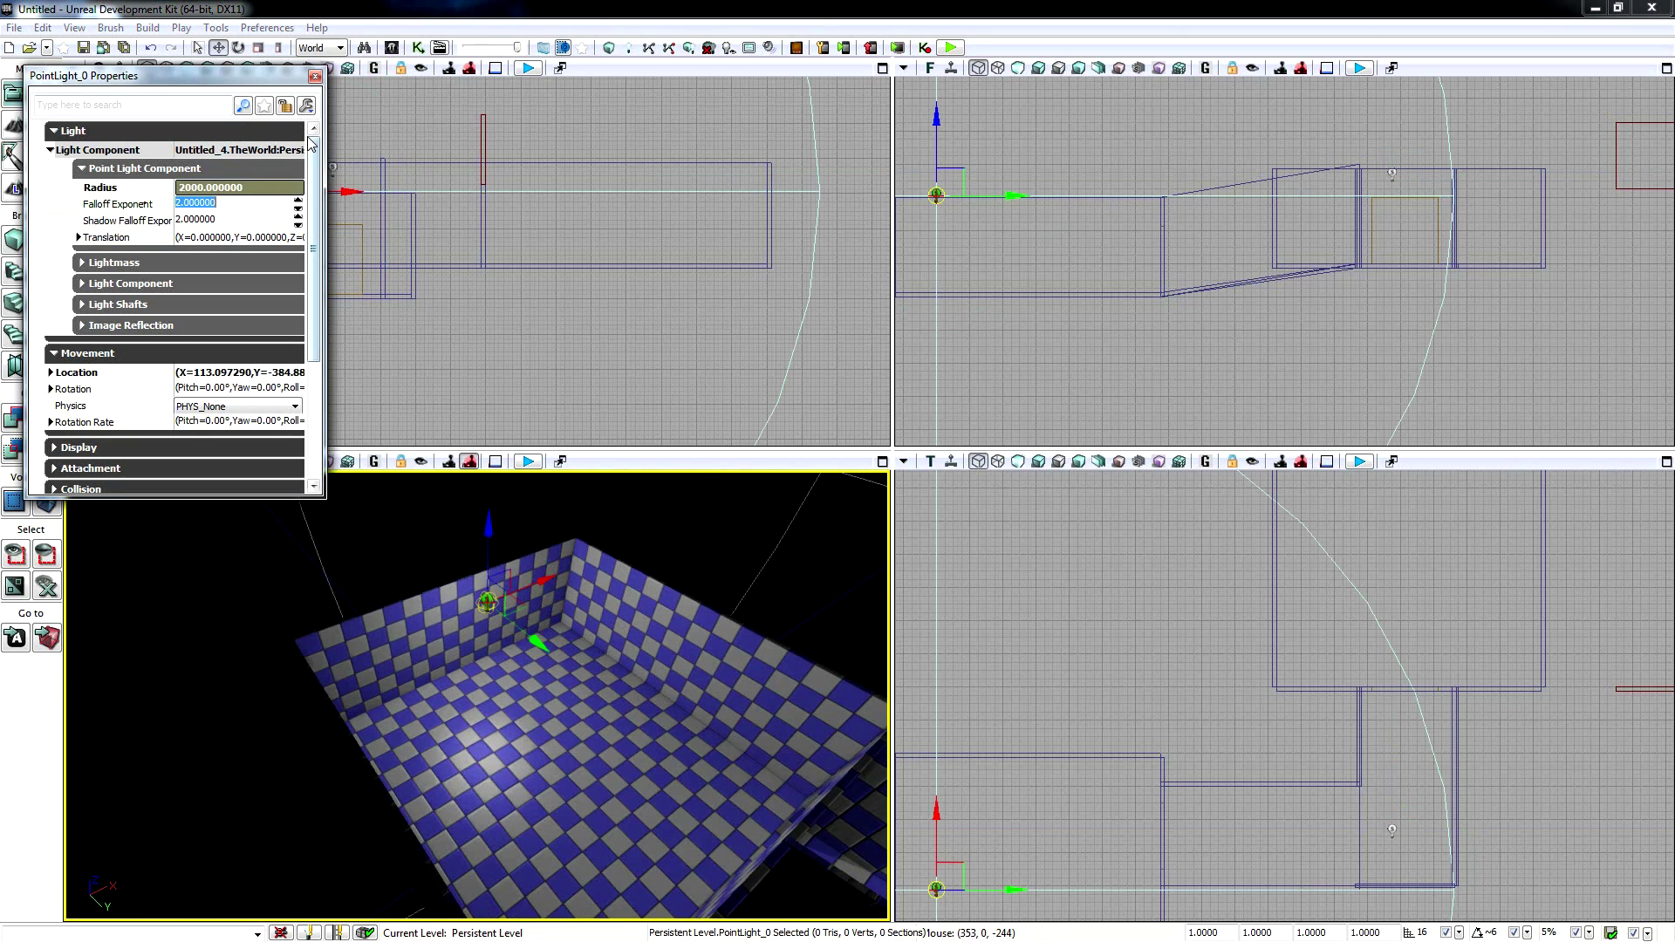
pyautogui.click(315, 76)
# - Examine the lit rooms, corridors and doorways, briefly comparing unlit shading, and check the reach of each point light
pyautogui.moveTo(488, 611); pyautogui.dragTo(603, 550, button='right')
pyautogui.moveTo(253, 484); pyautogui.dragTo(261, 479, button='right')
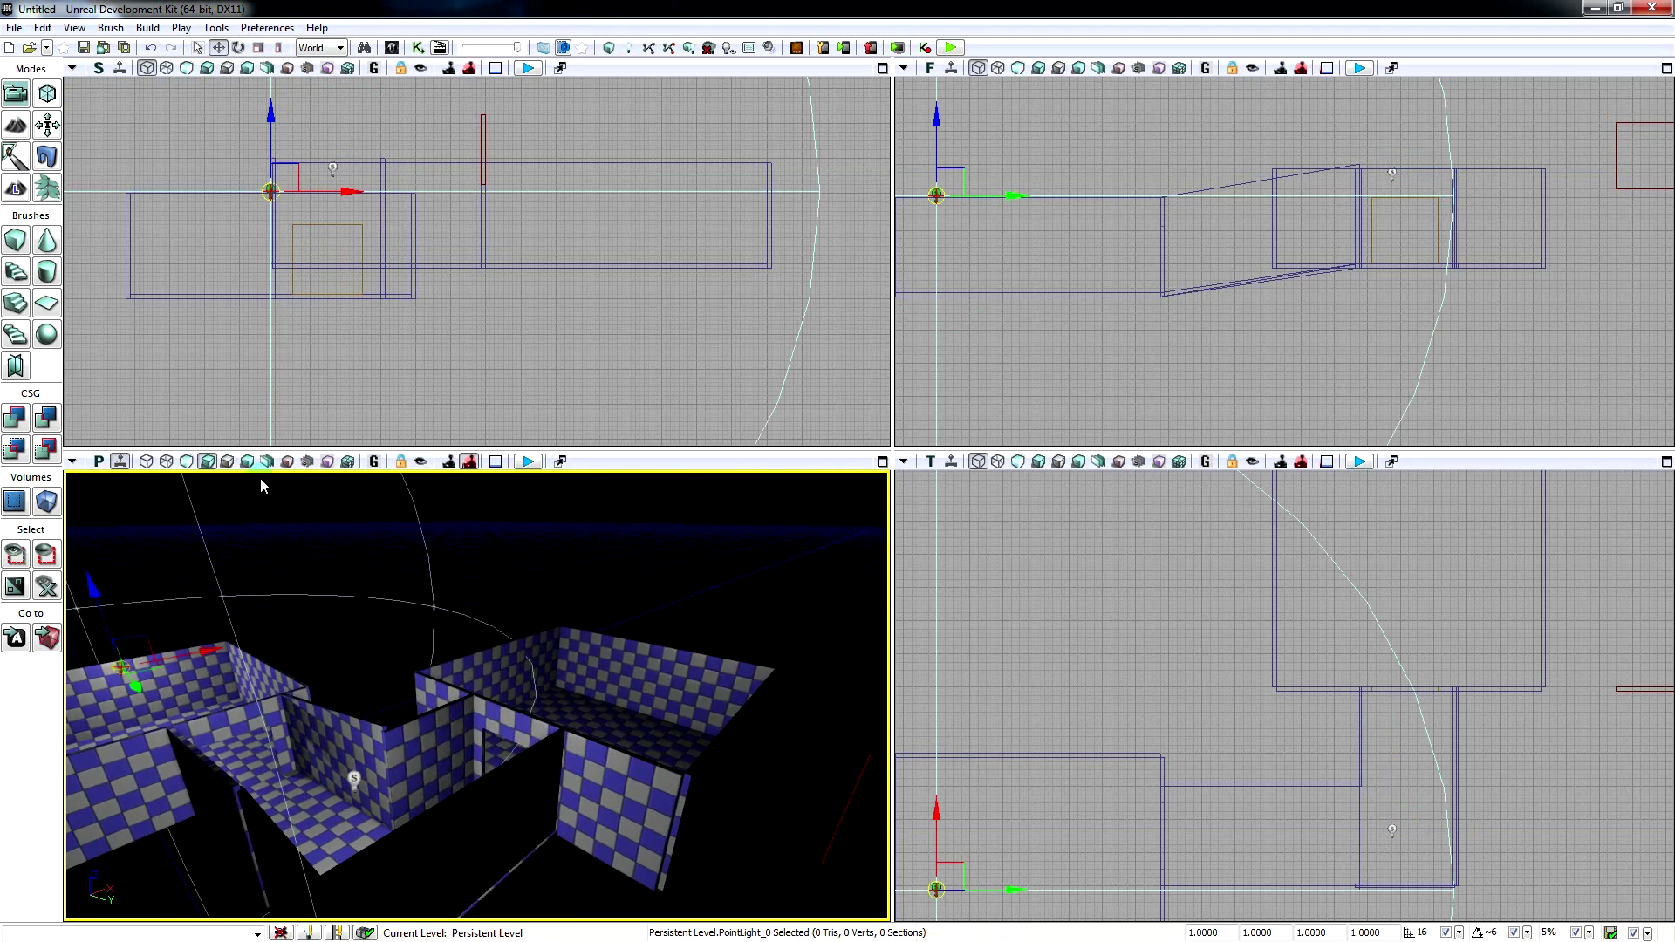
pyautogui.click(187, 462)
pyautogui.click(208, 463)
pyautogui.moveTo(515, 643); pyautogui.dragTo(362, 707, button='right')
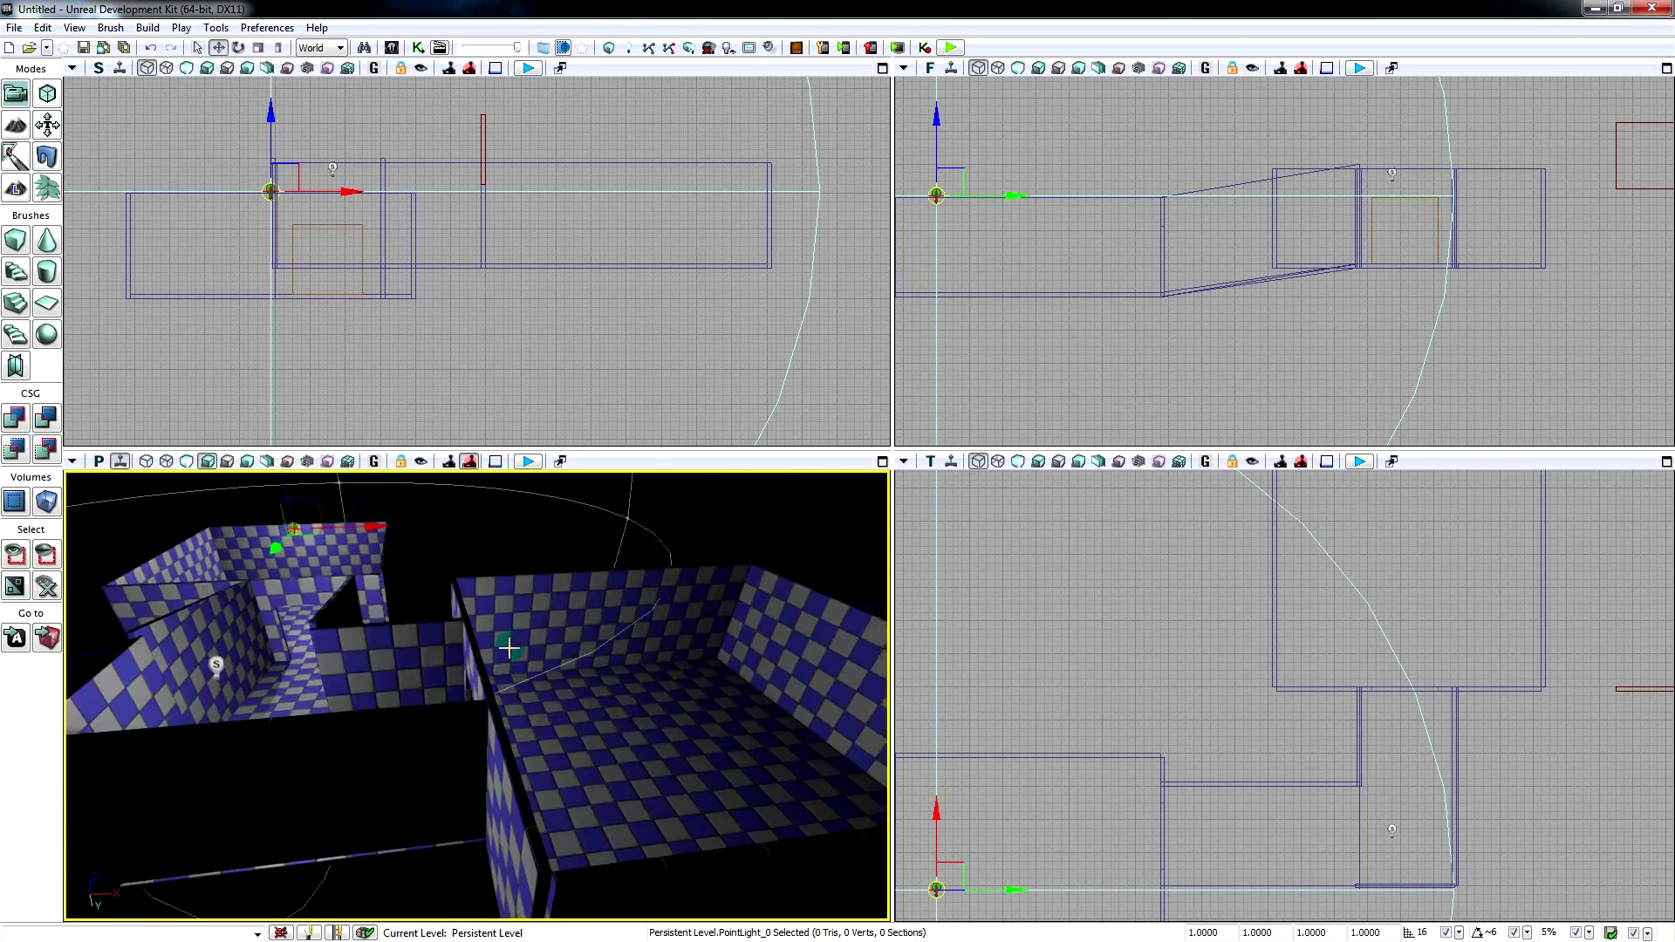
pyautogui.scroll(-4, 512, 643)
pyautogui.click(286, 676)
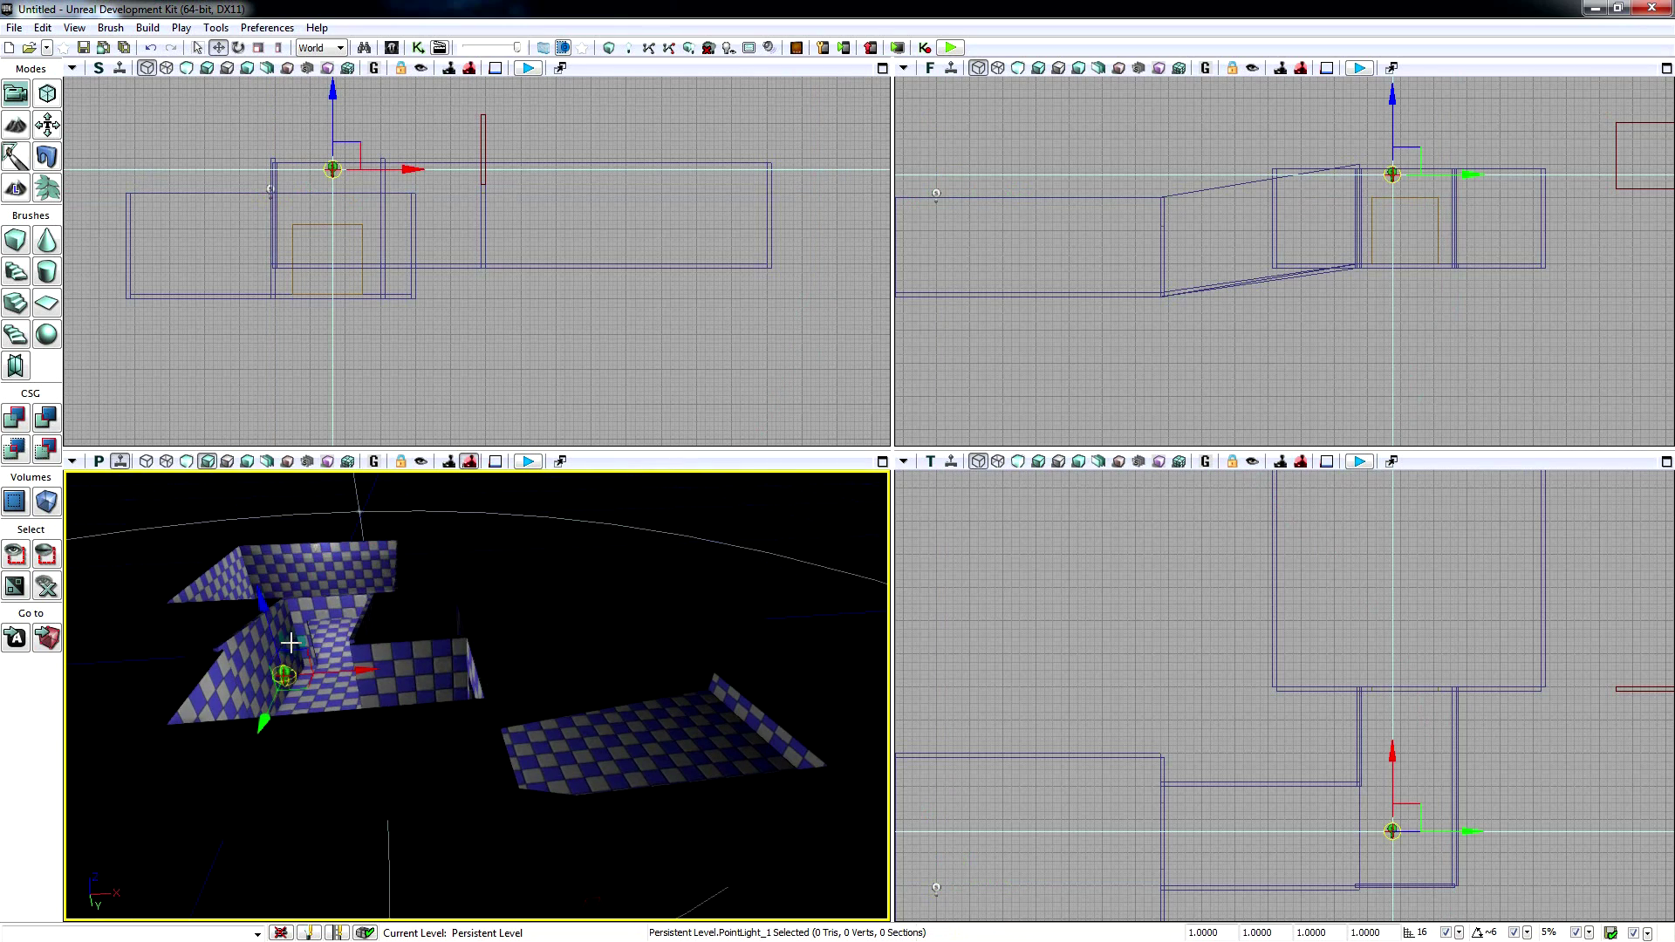
pyautogui.moveTo(479, 615); pyautogui.dragTo(410, 590, button='right')
pyautogui.click(483, 614)
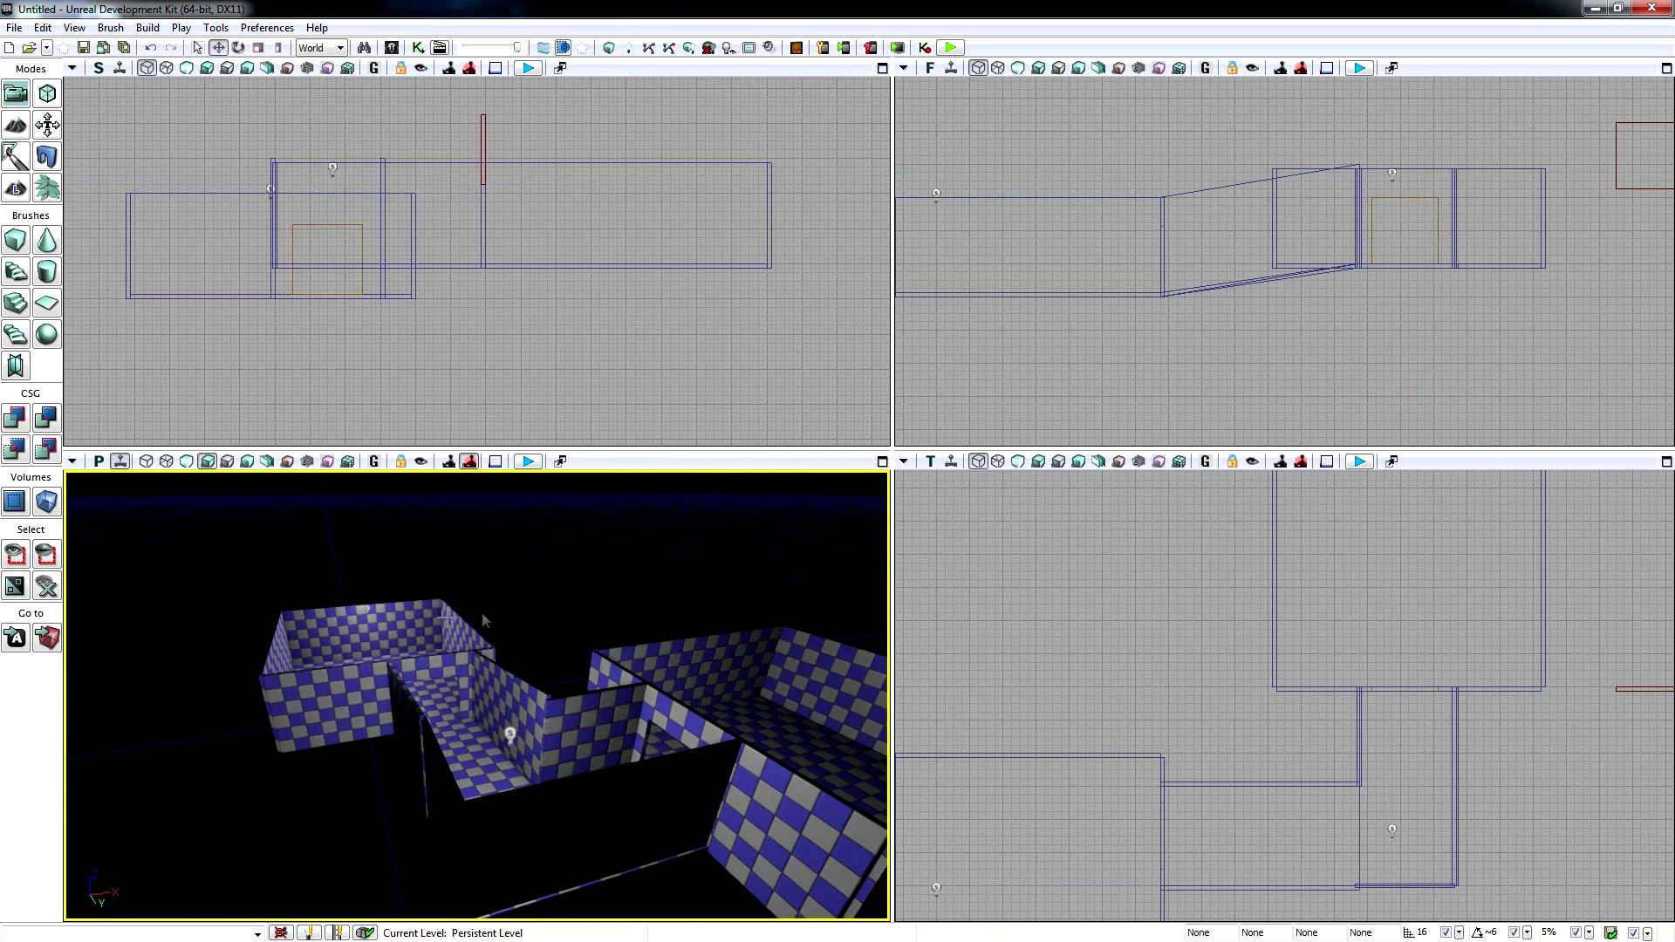
pyautogui.moveTo(490, 631); pyautogui.dragTo(611, 673, button='right')
pyautogui.click(245, 652)
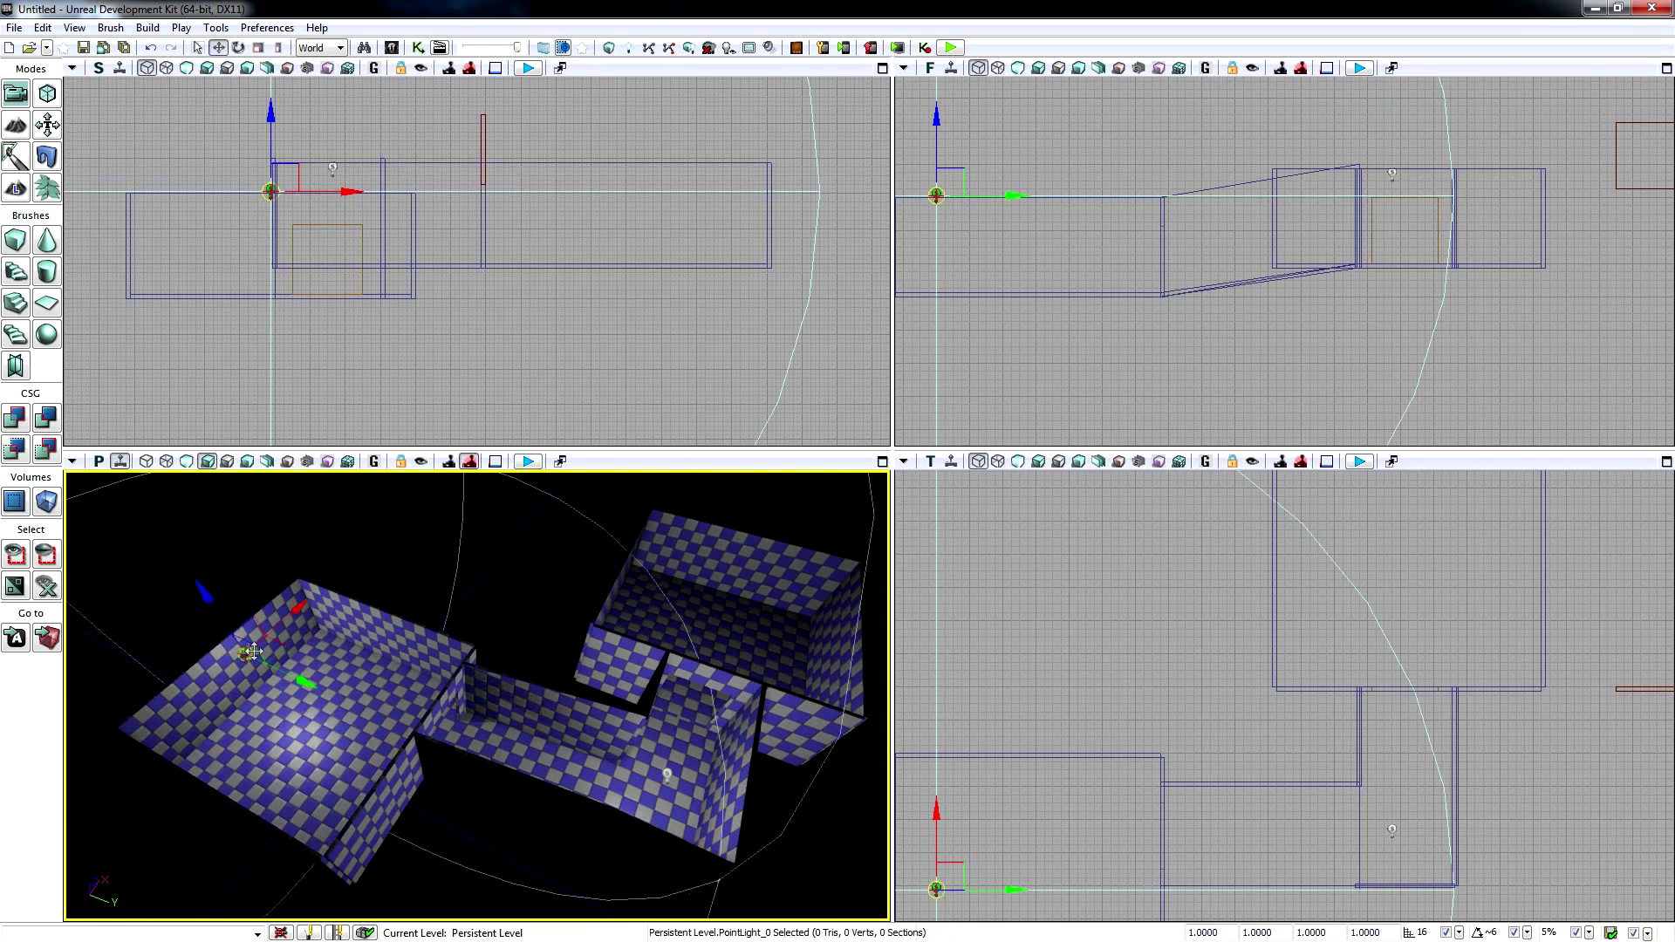
# - Move the lower room's point light along the X axis toward the nearby wall and deselect it
pyautogui.moveTo(292, 611); pyautogui.dragTo(356, 592)
pyautogui.click(353, 705)
pyautogui.click(484, 600)
pyautogui.moveTo(483, 601); pyautogui.dragTo(811, 685, button='right')
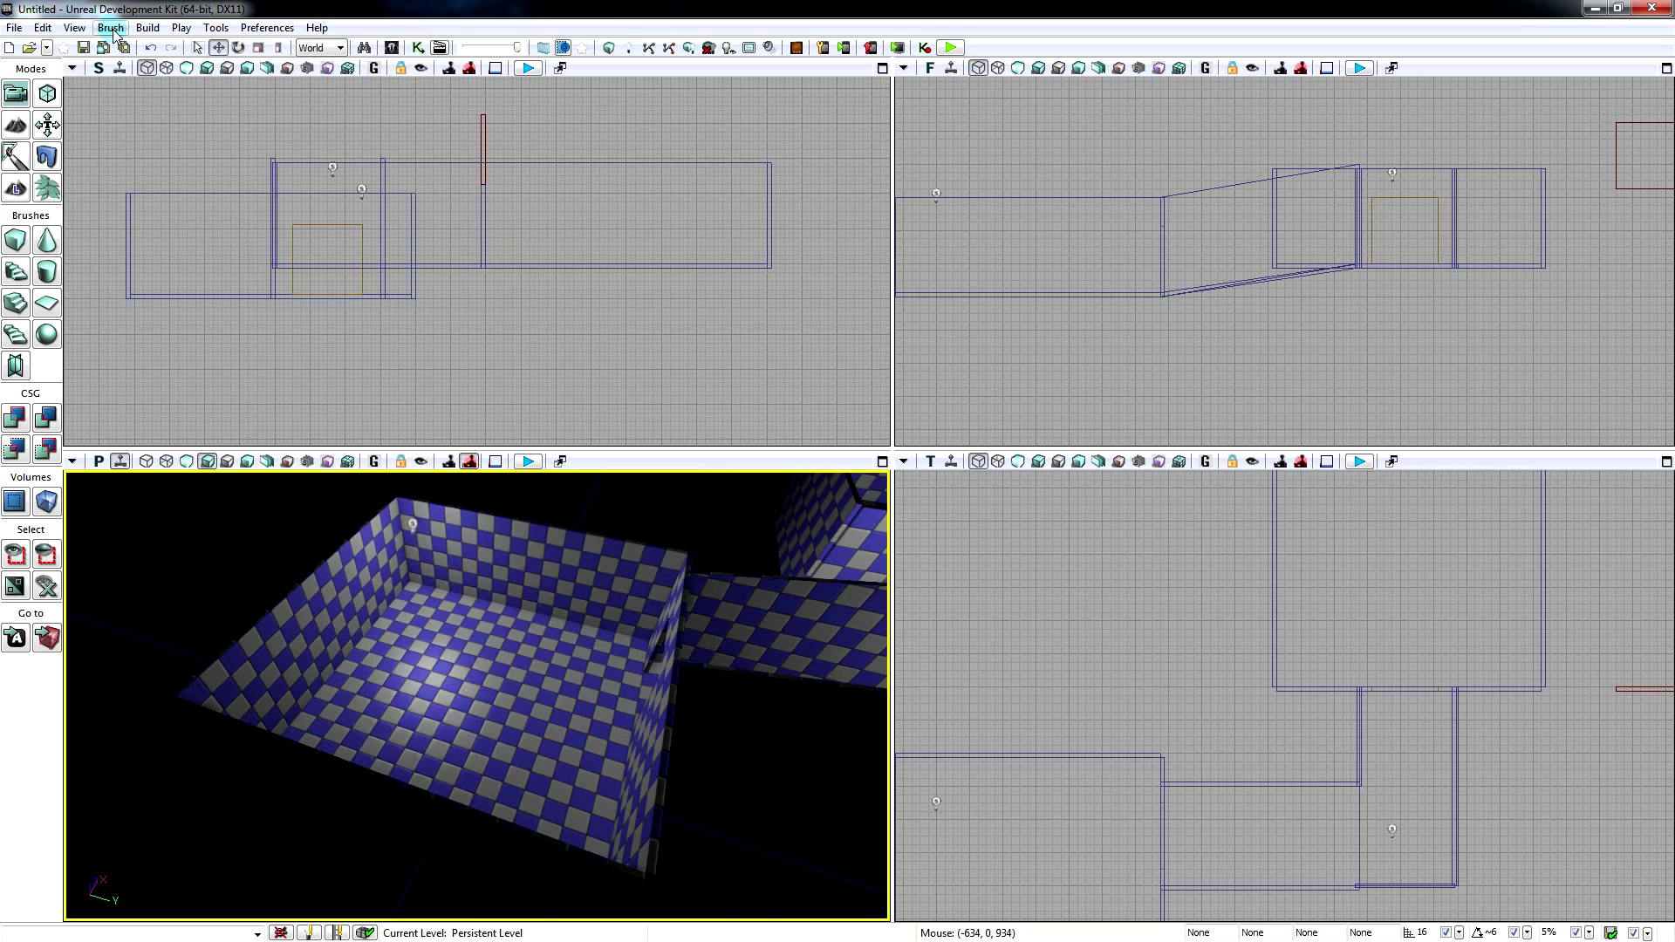
# - In the world properties, set both the Default Game Type and the Game Type For PIE to utgame
pyautogui.click(74, 28)
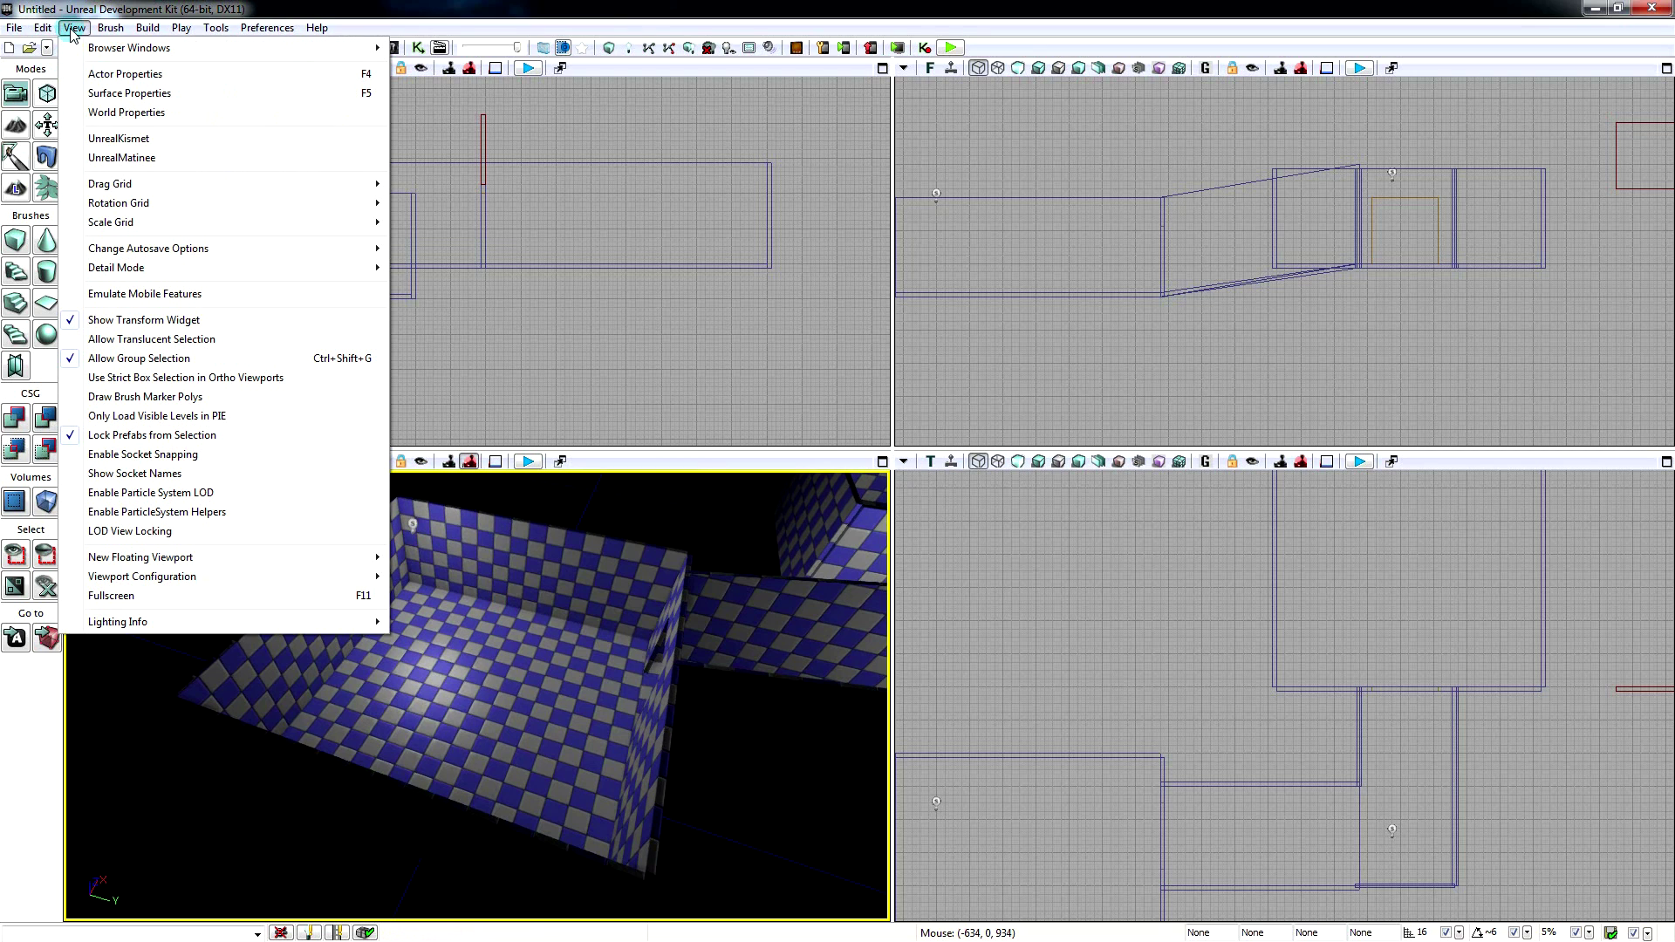
pyautogui.click(106, 112)
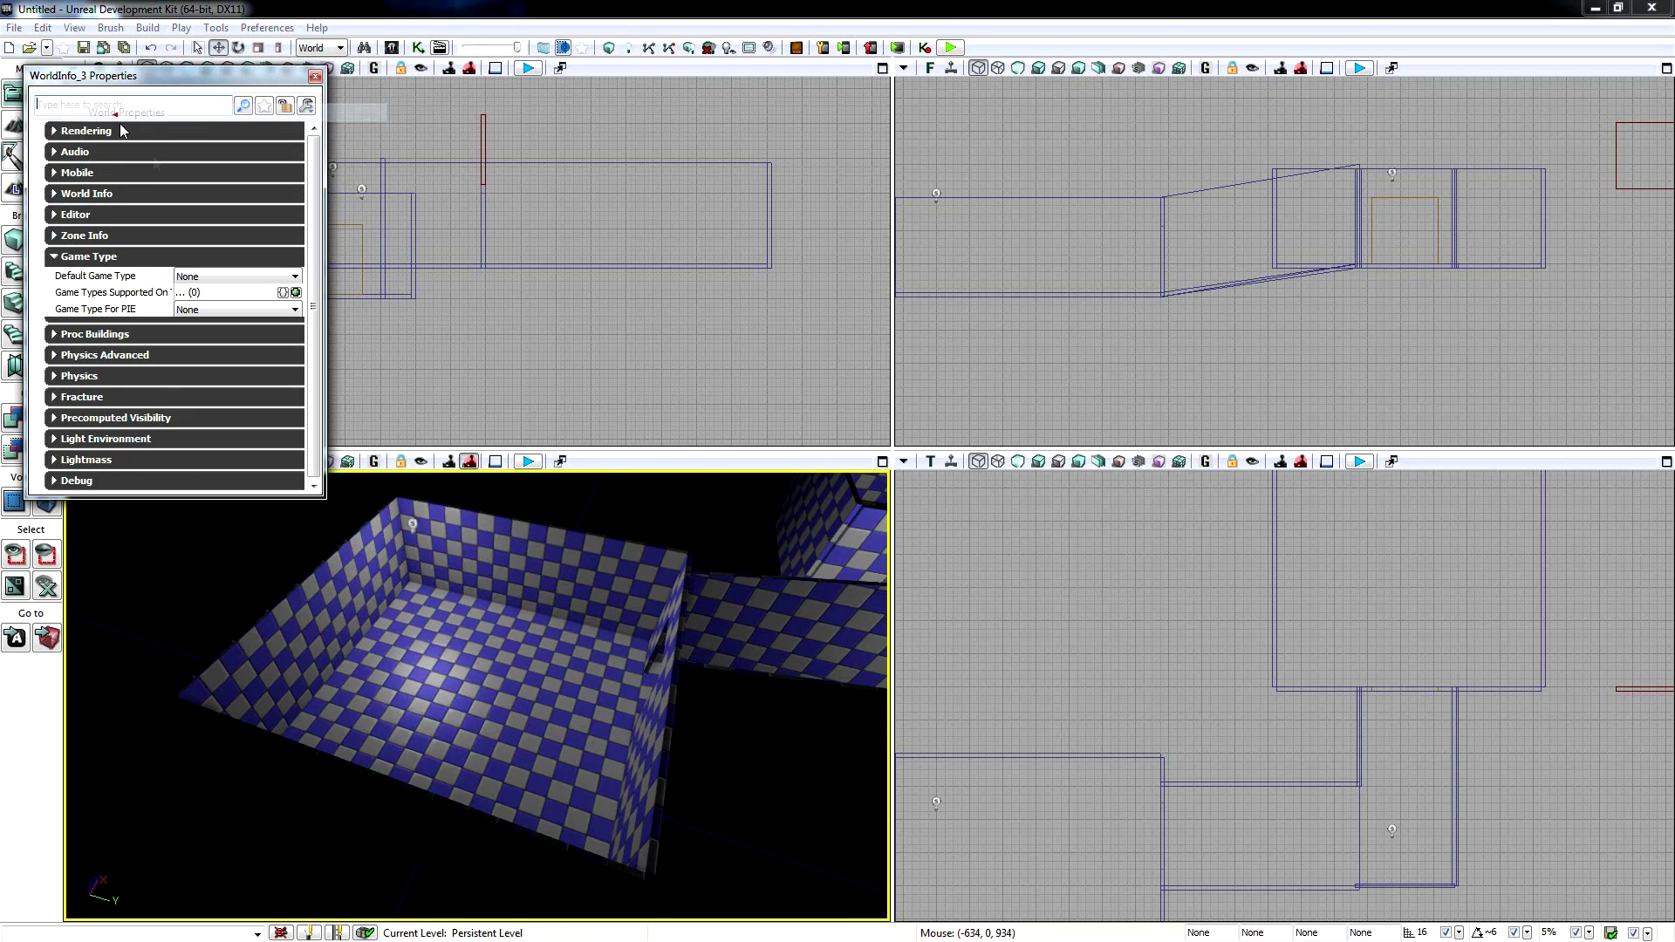
pyautogui.click(217, 276)
pyautogui.click(192, 429)
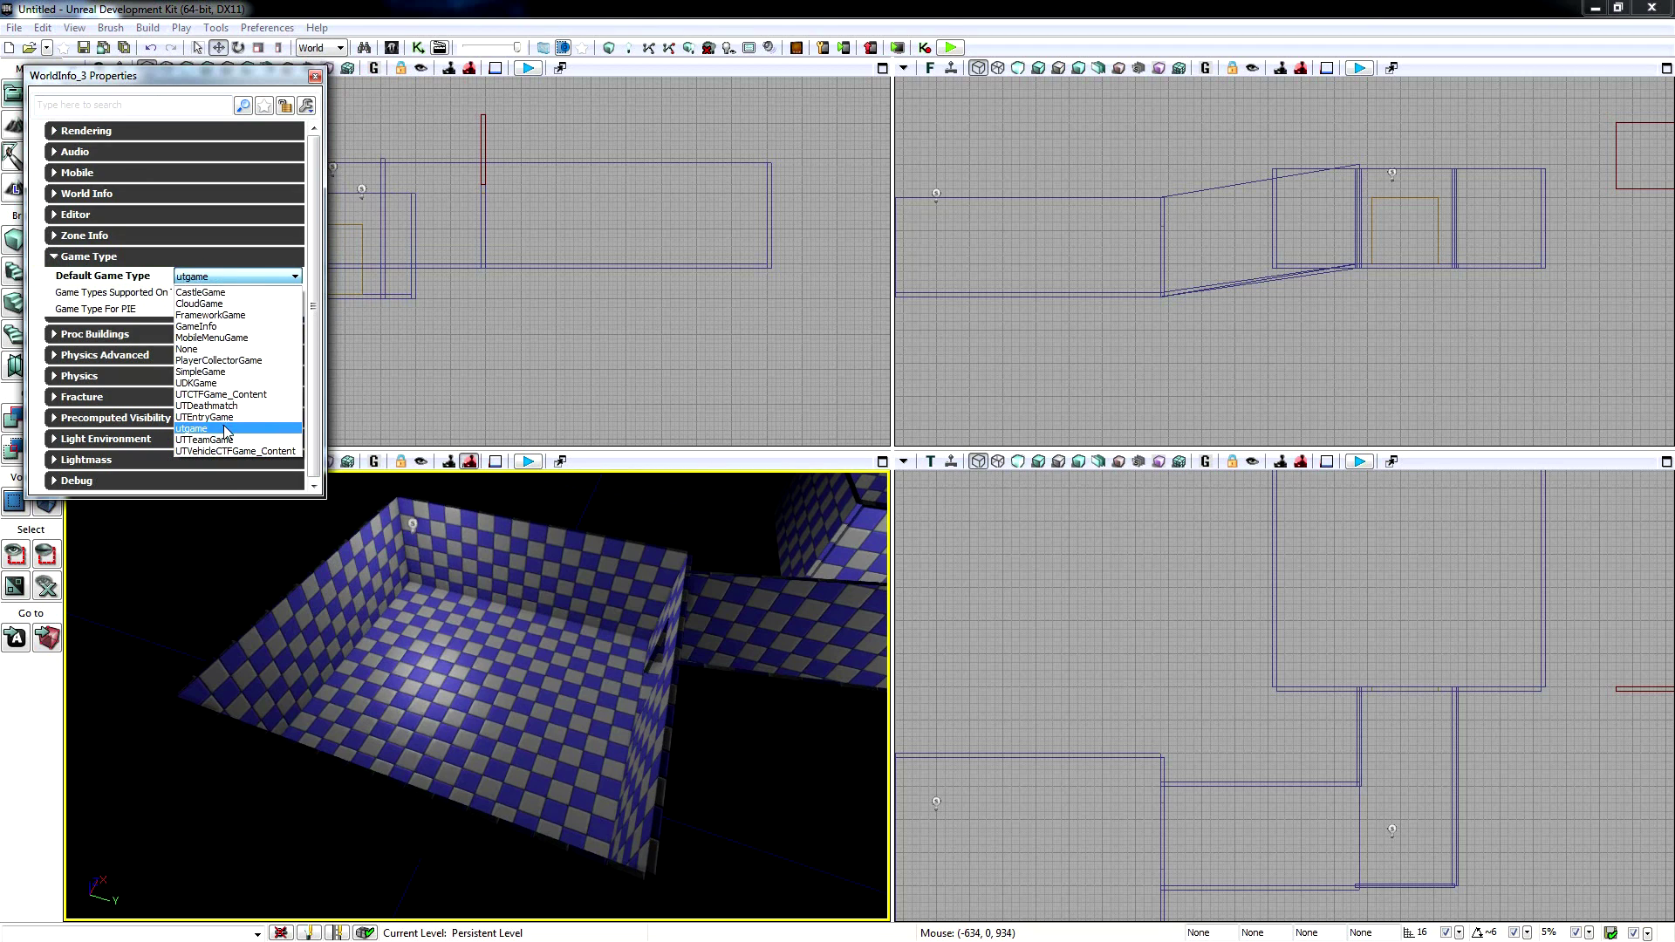
pyautogui.click(214, 310)
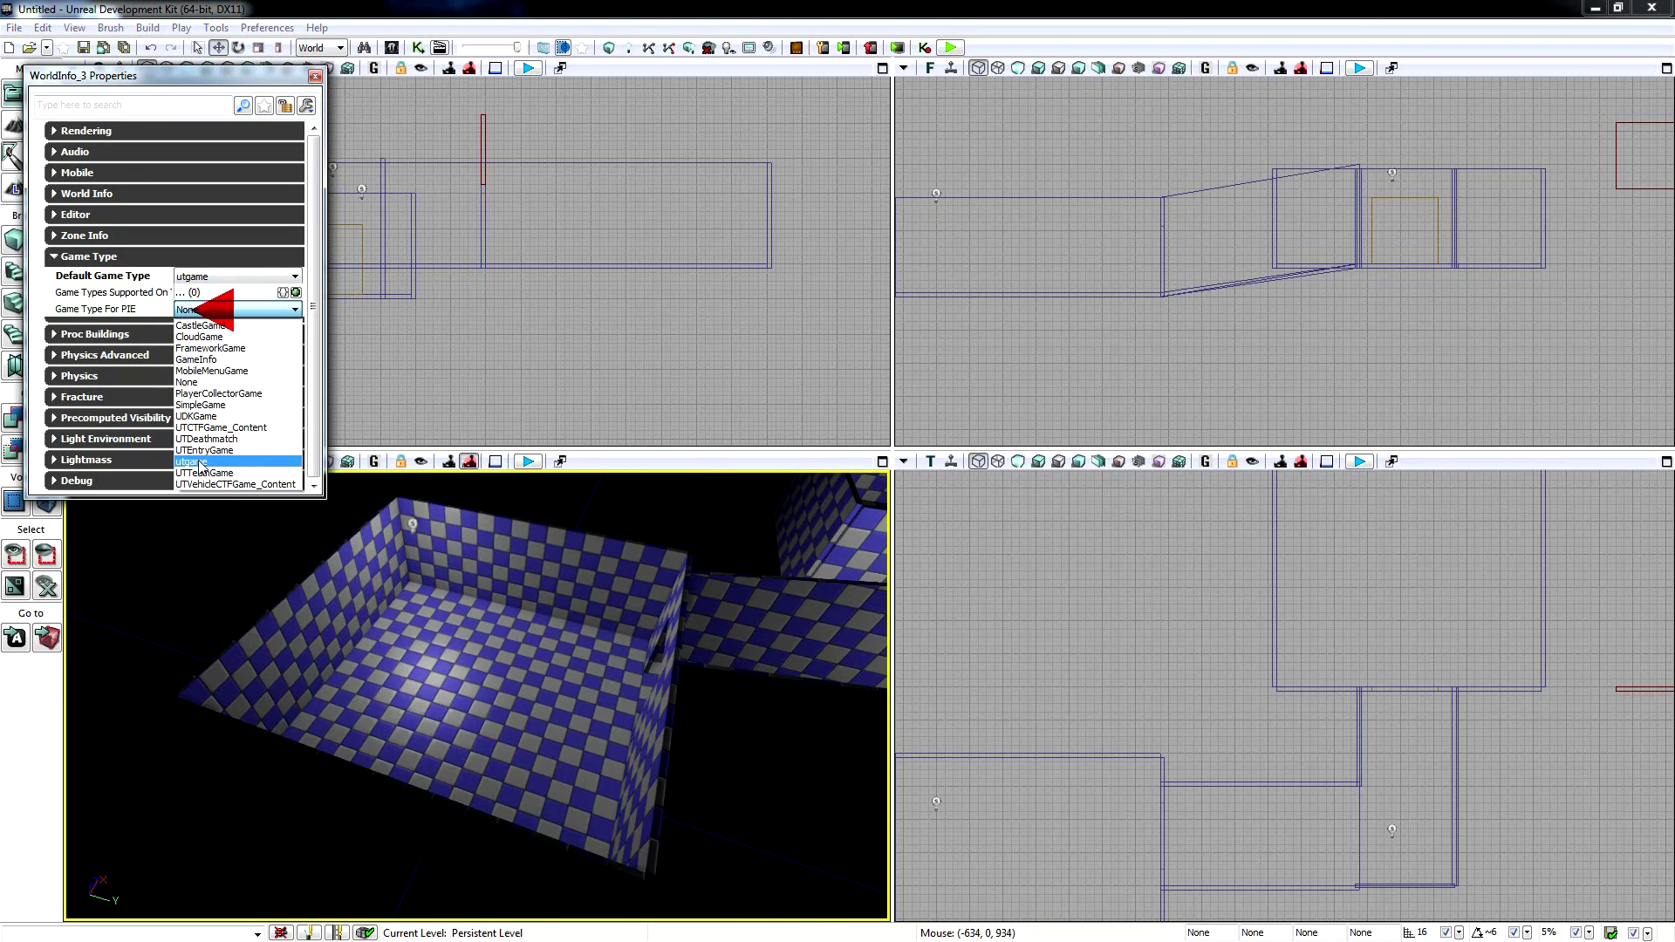
pyautogui.click(196, 461)
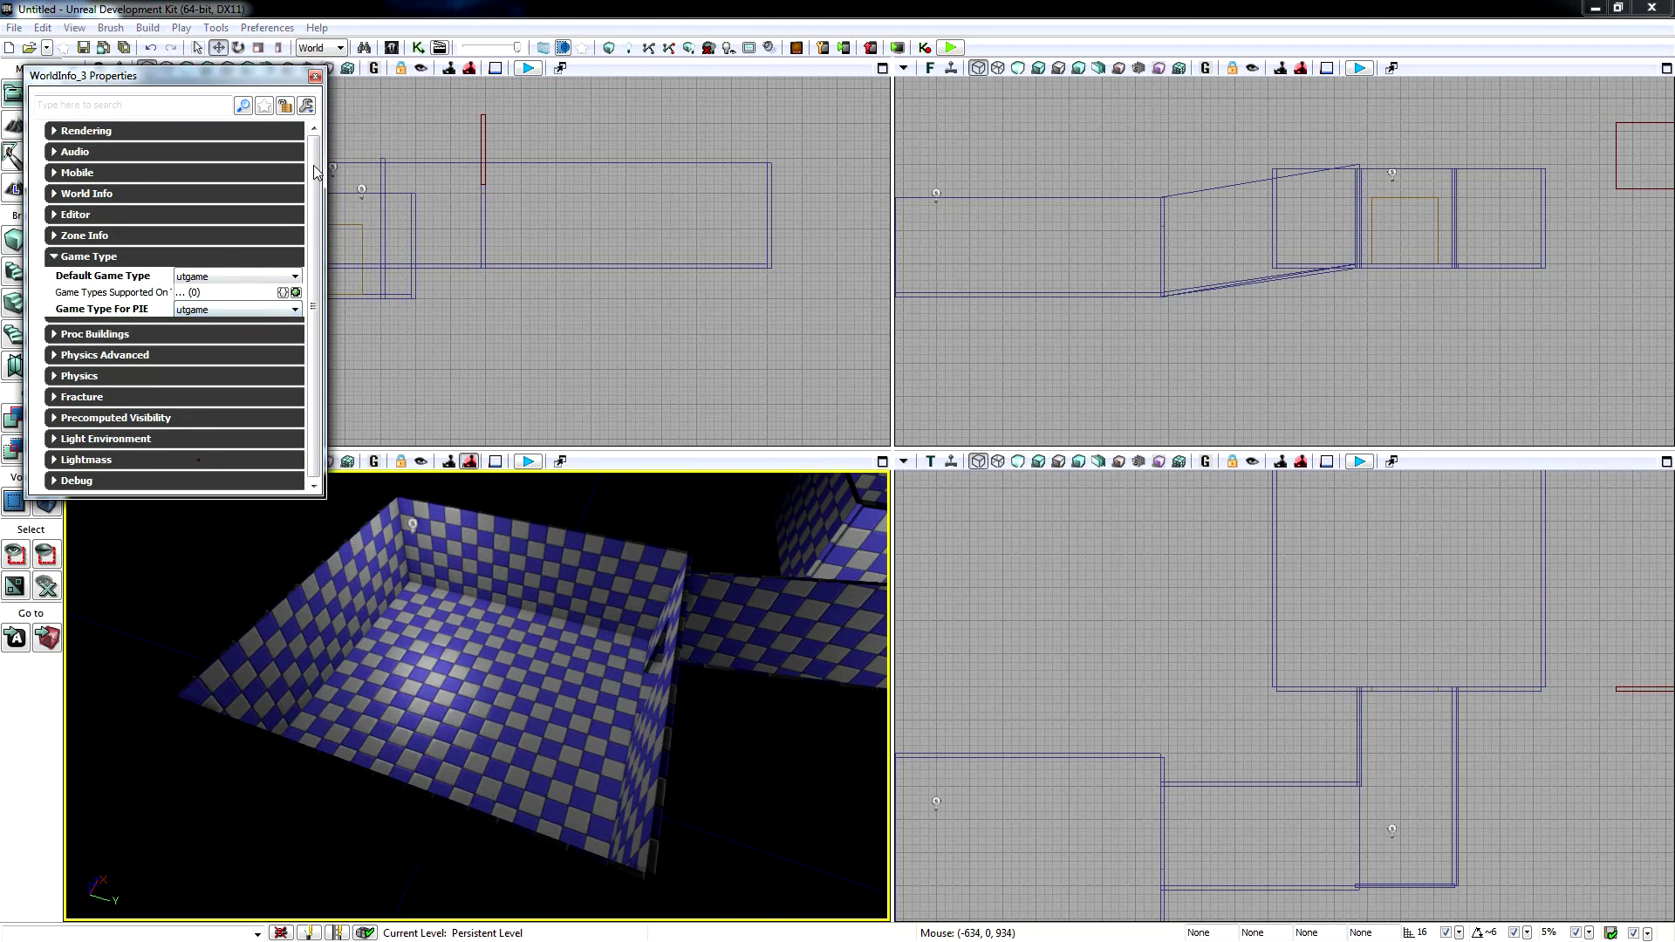
pyautogui.click(315, 77)
pyautogui.moveTo(422, 568); pyautogui.dragTo(422, 568, button='right')
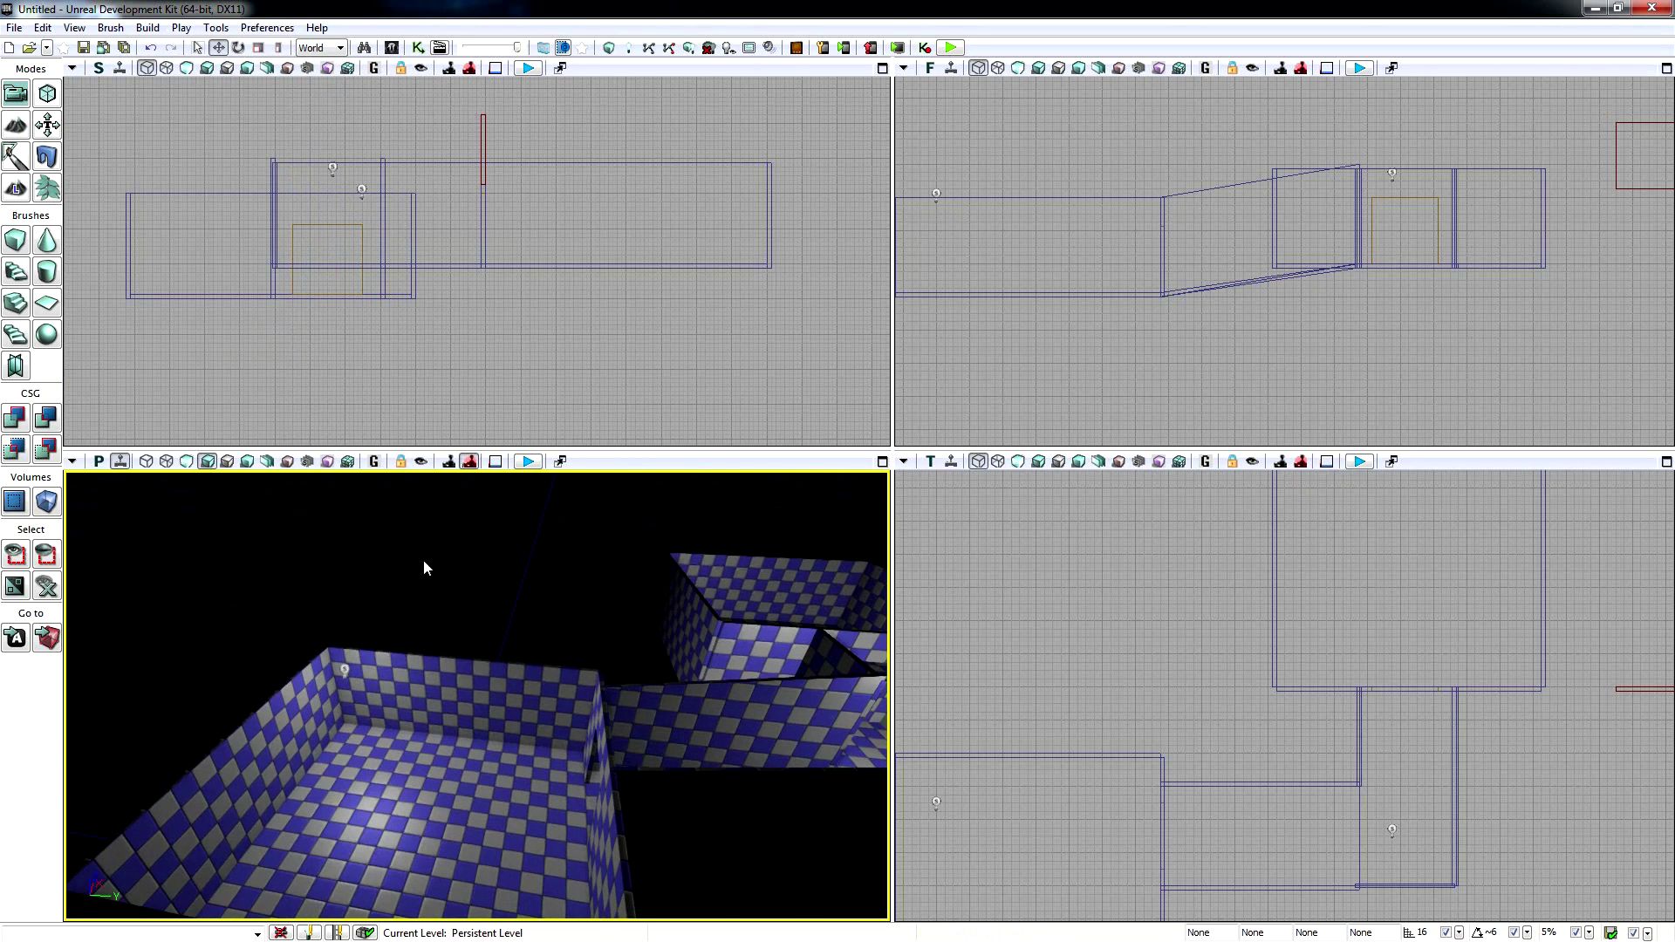
# - Save the current level in the Maps folder as gamecannonvid
pyautogui.click(16, 27)
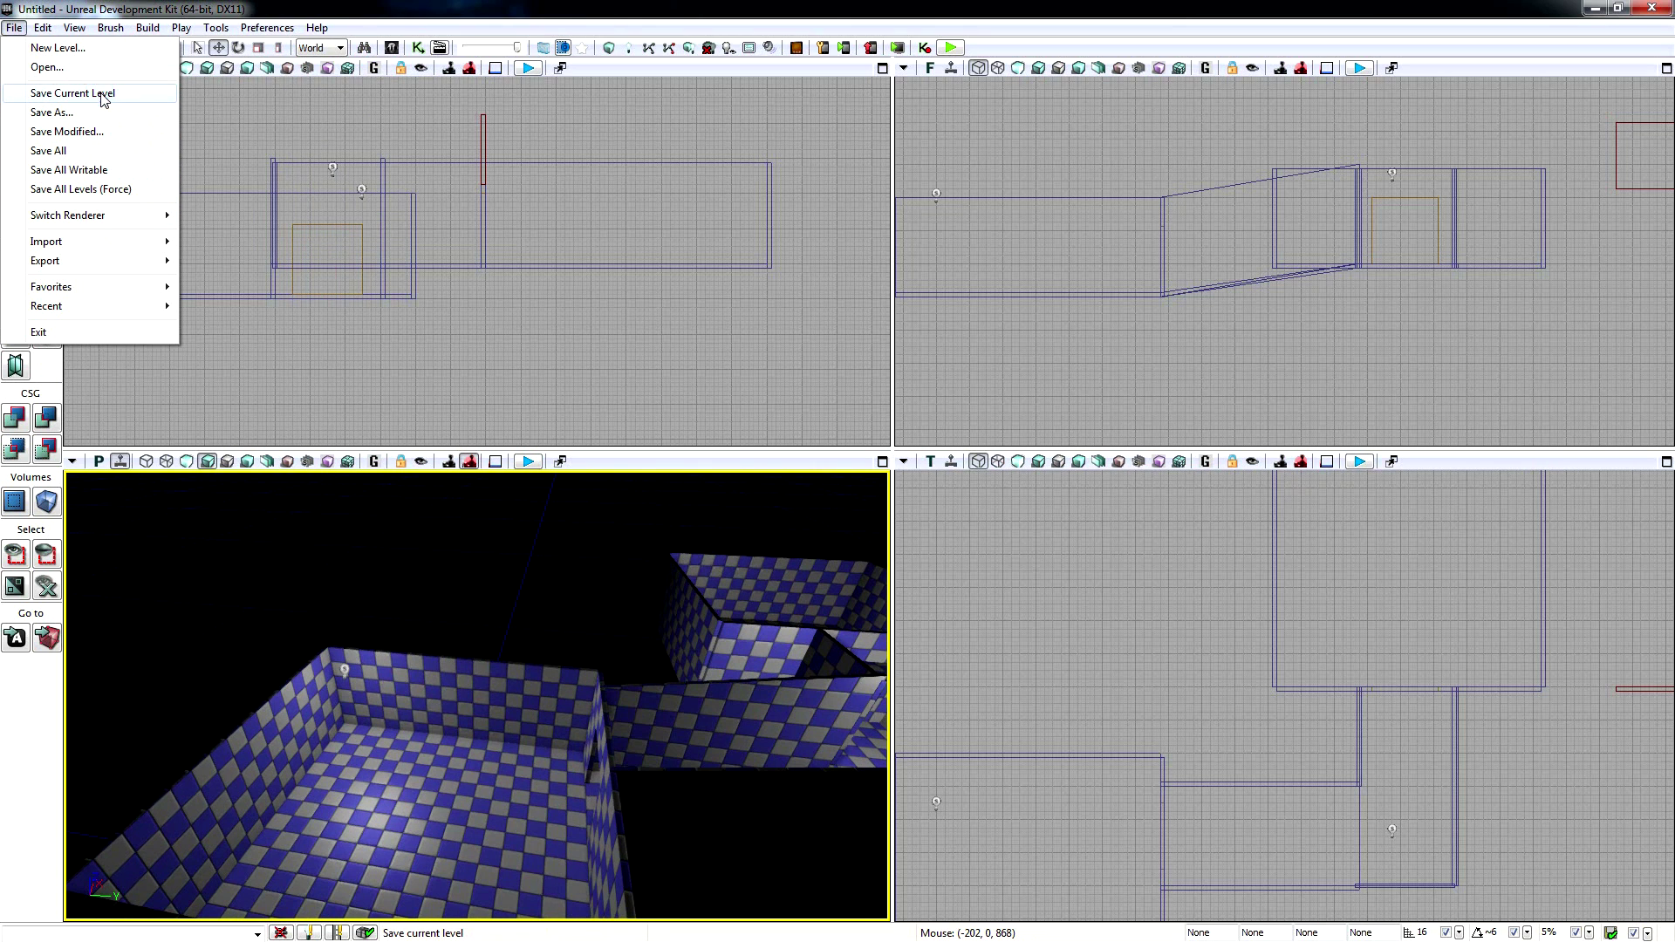
pyautogui.click(73, 94)
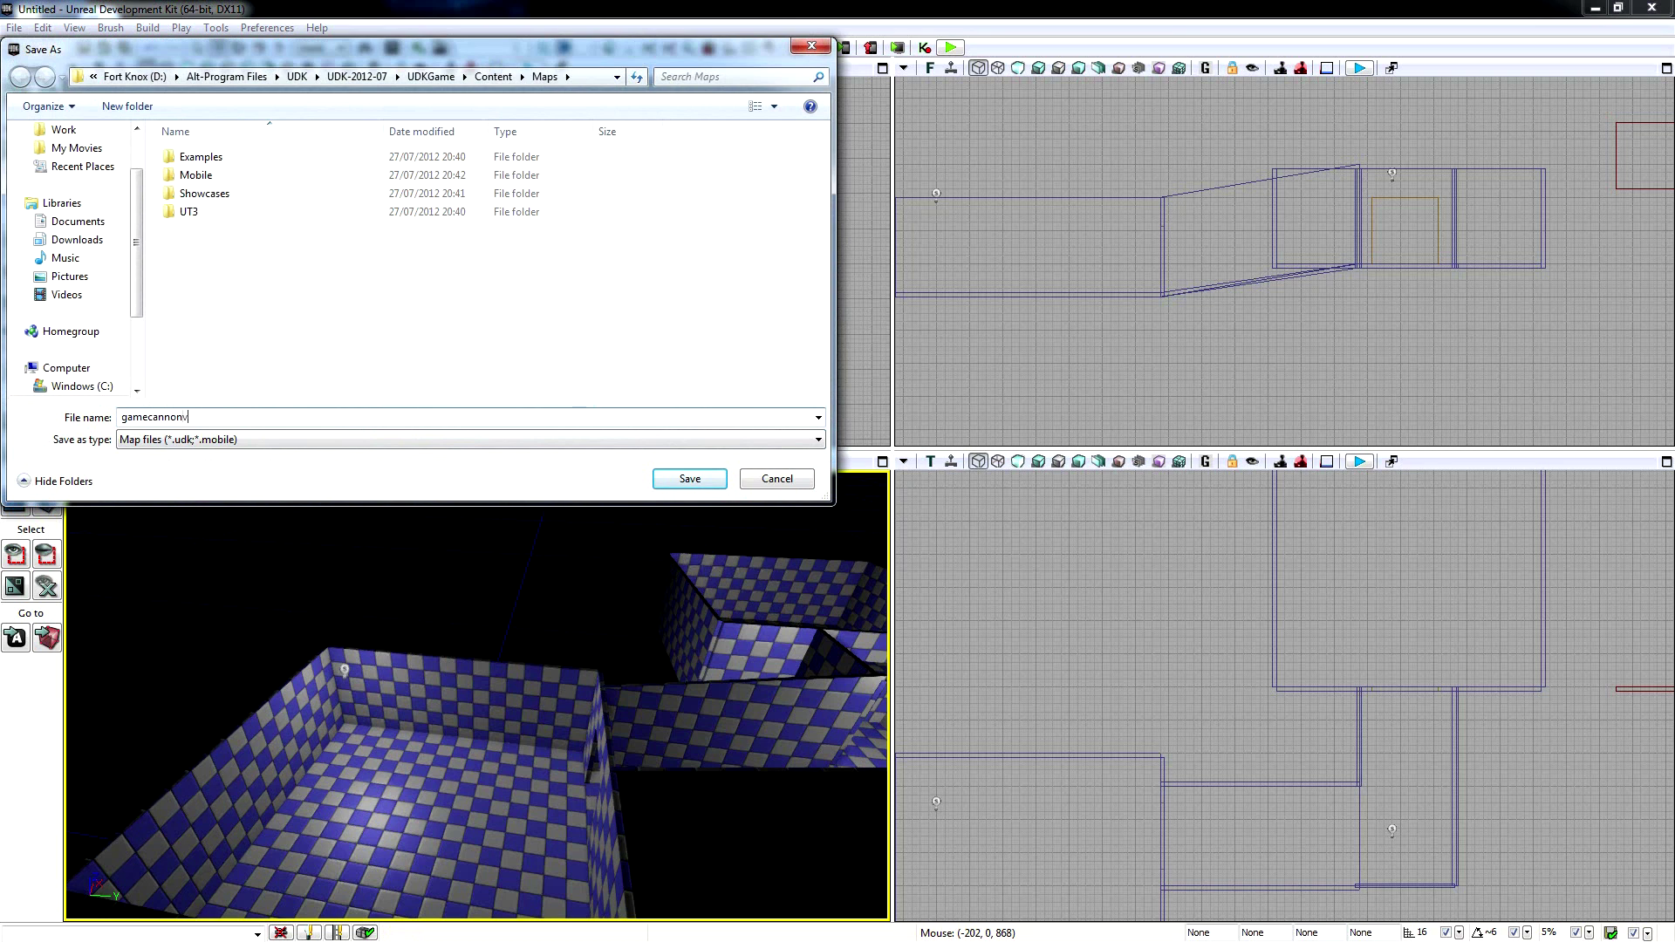
pyautogui.click(698, 481)
pyautogui.click(690, 479)
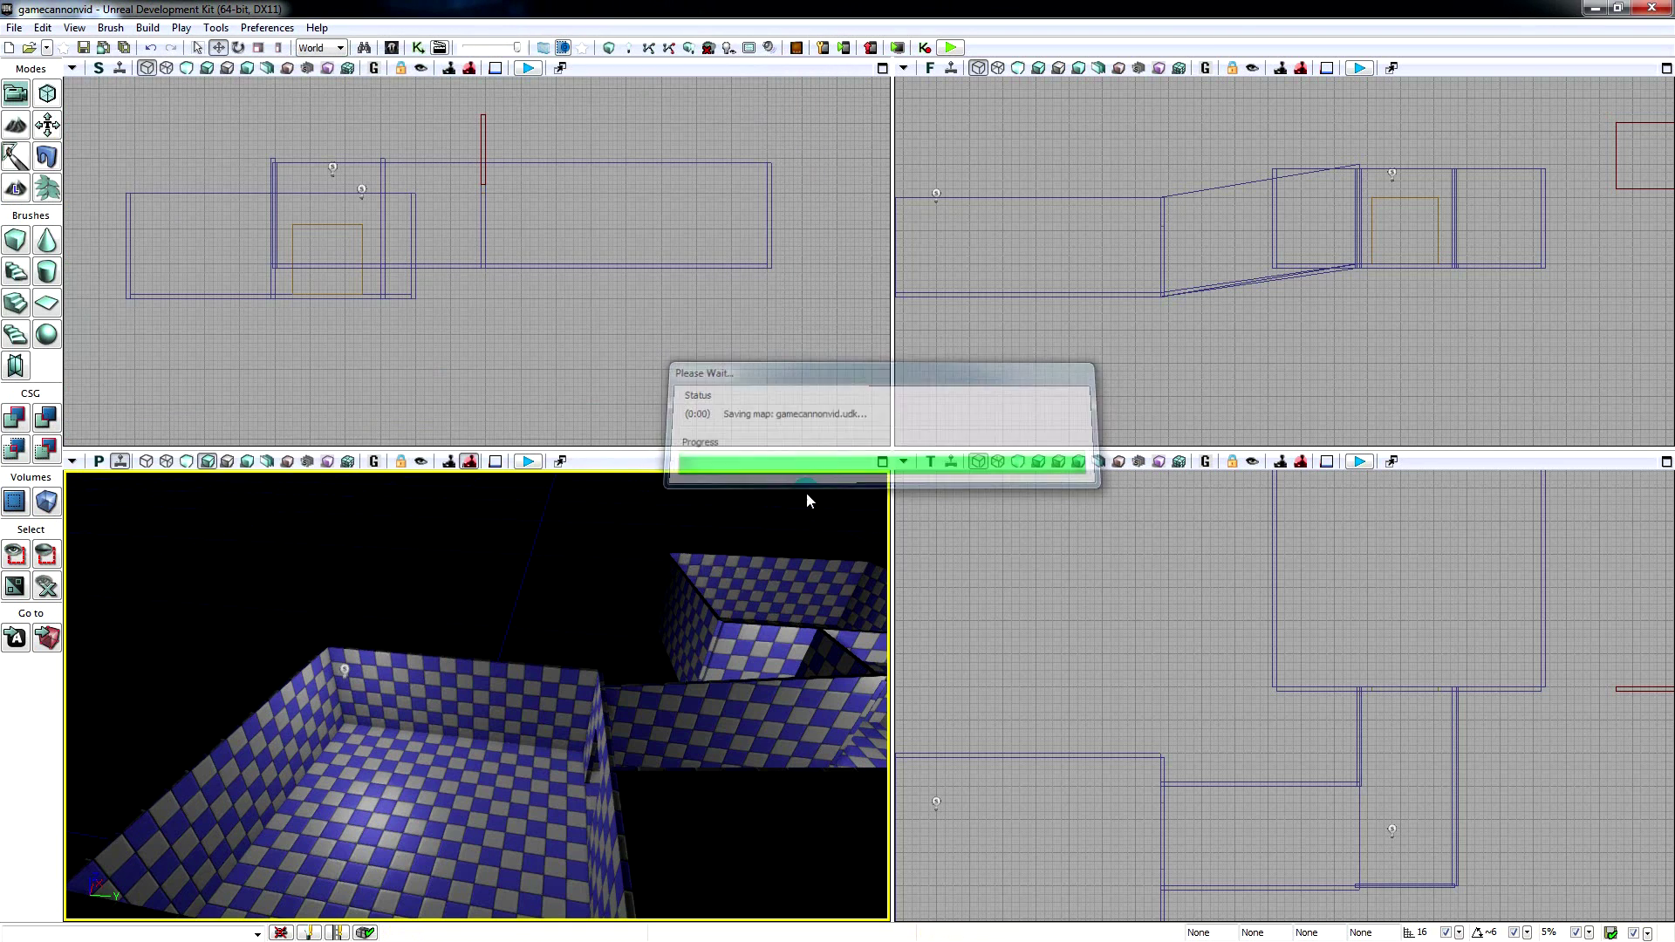
# - Build the level and close the Map Check report
pyautogui.moveTo(644, 417); pyautogui.dragTo(699, 355)
pyautogui.moveTo(628, 611); pyautogui.dragTo(697, 571, button='right')
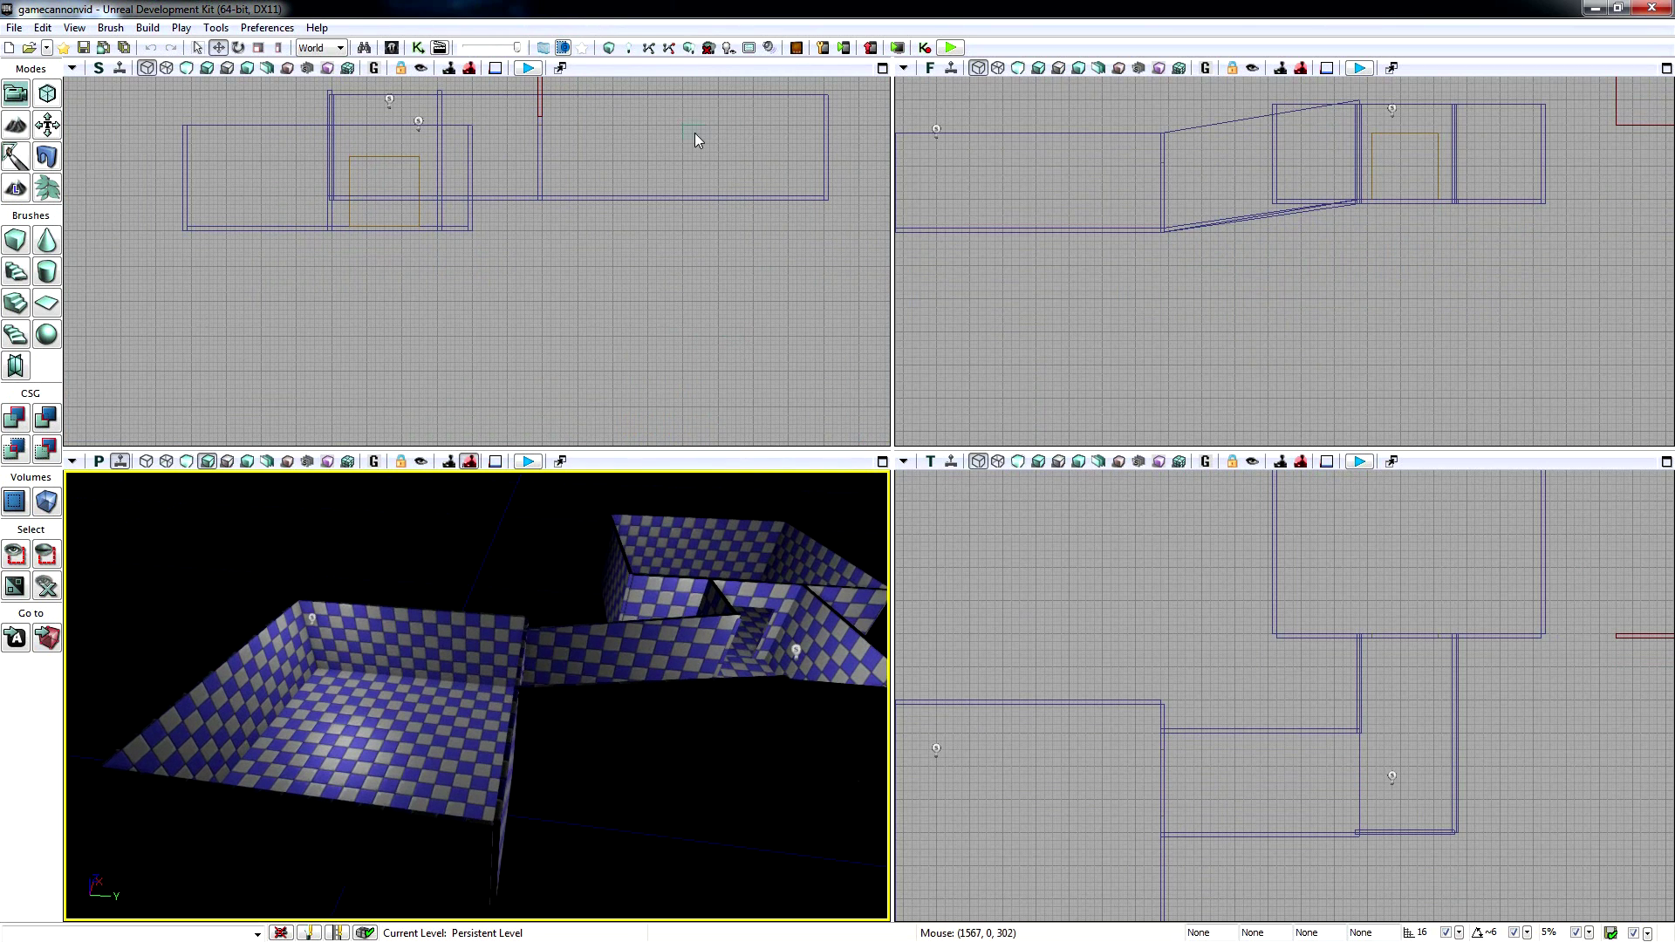
pyautogui.click(689, 48)
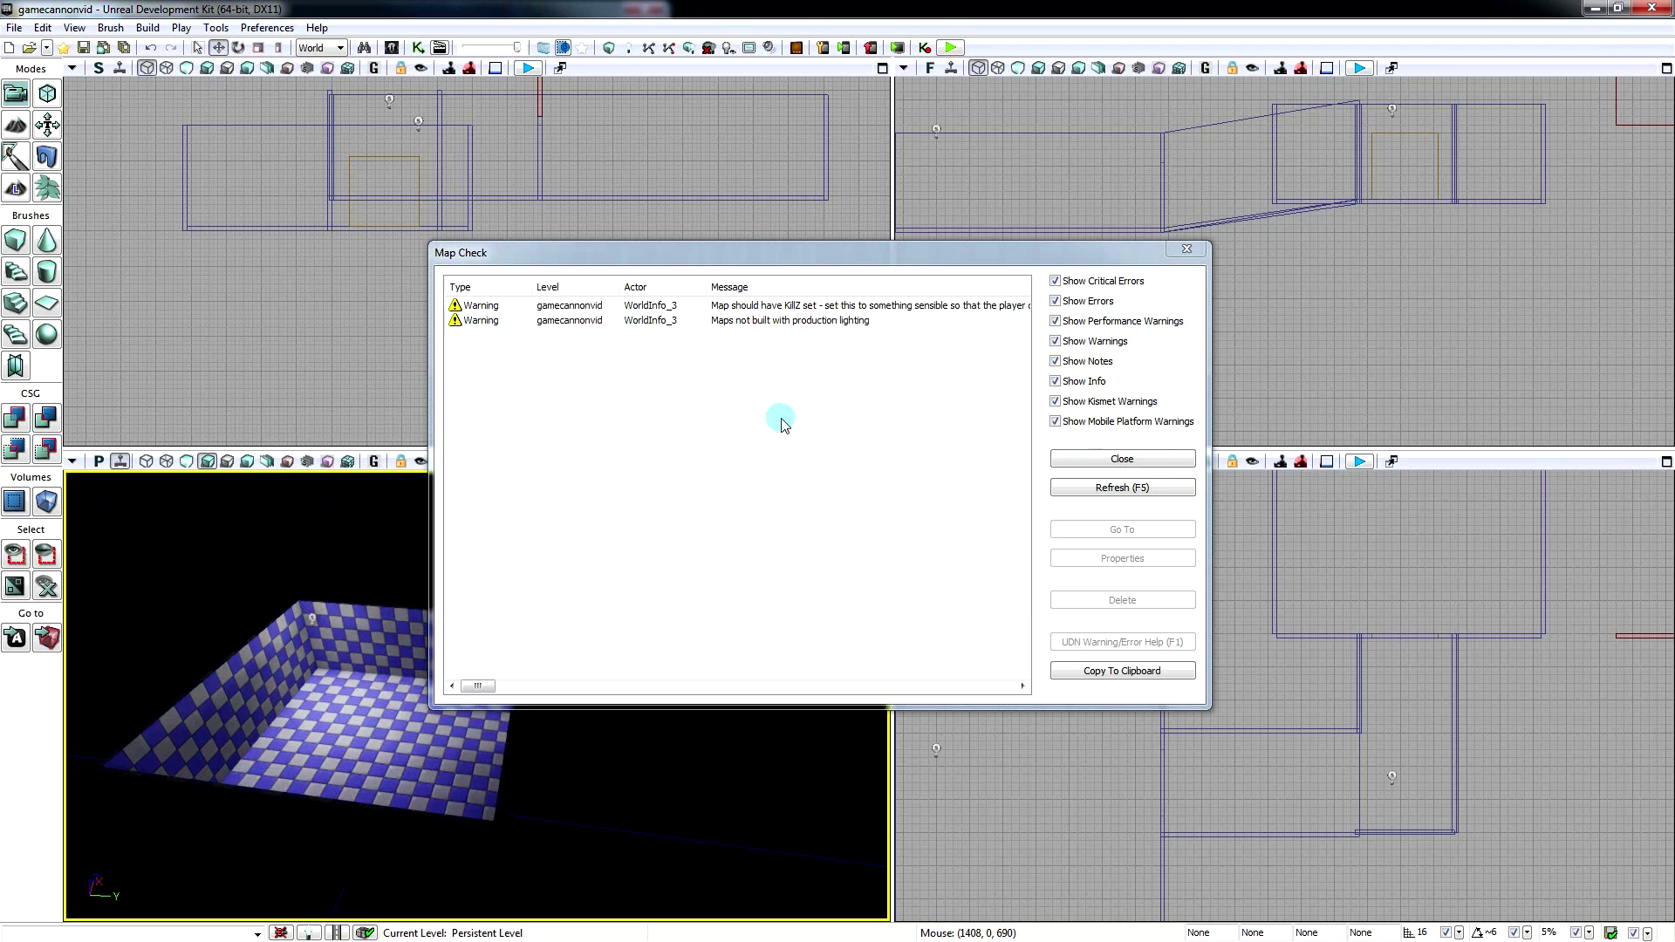
pyautogui.click(1185, 250)
pyautogui.moveTo(602, 559); pyautogui.dragTo(587, 566, button='right')
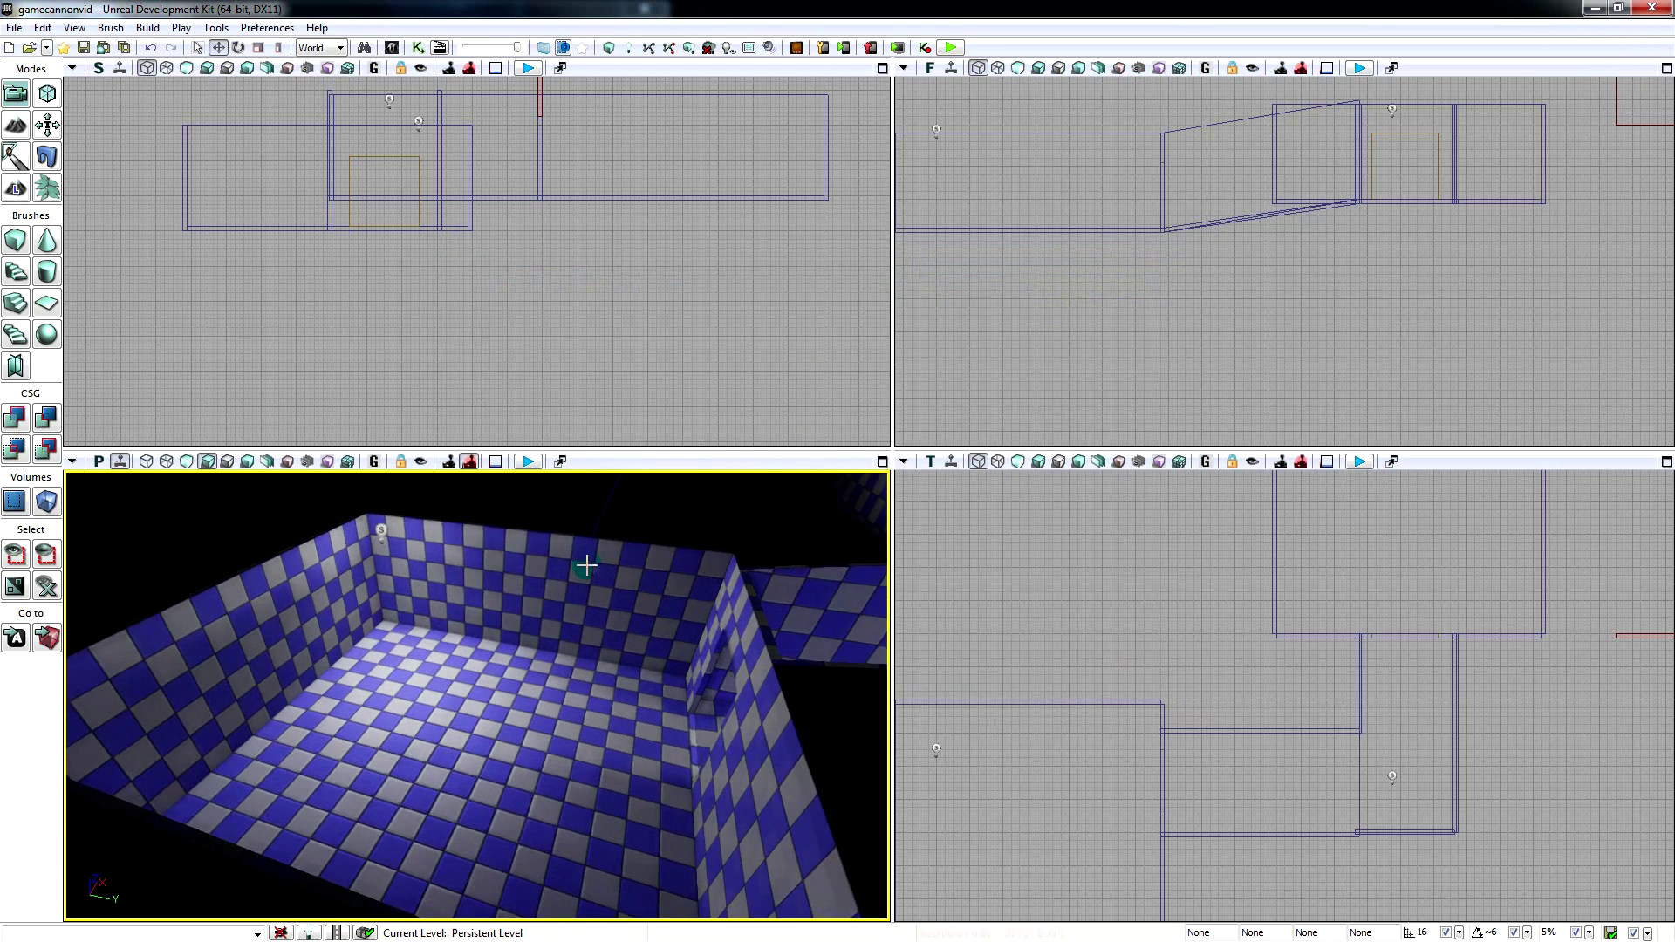
# - Start a play test from the lower room's floor, fire the weapon's shots at the walls and explore the lit room and corridor
pyautogui.rightClick(317, 738)
pyautogui.click(413, 709)
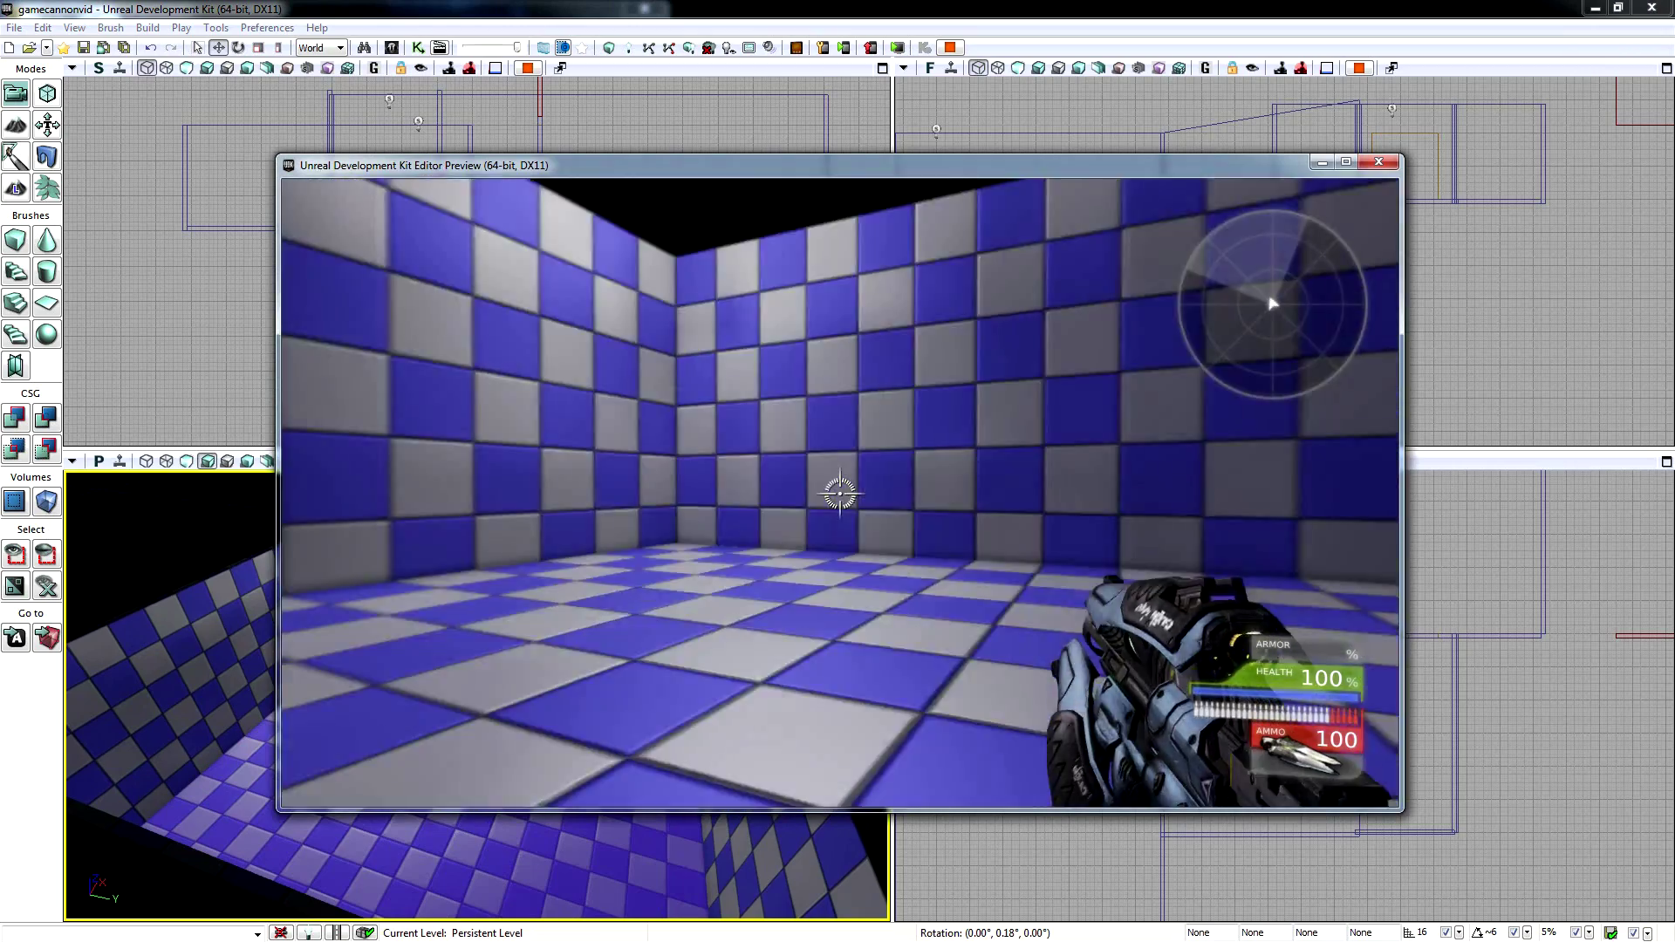
pyautogui.click(839, 494)
pyautogui.rightClick(839, 494)
pyautogui.click(840, 494)
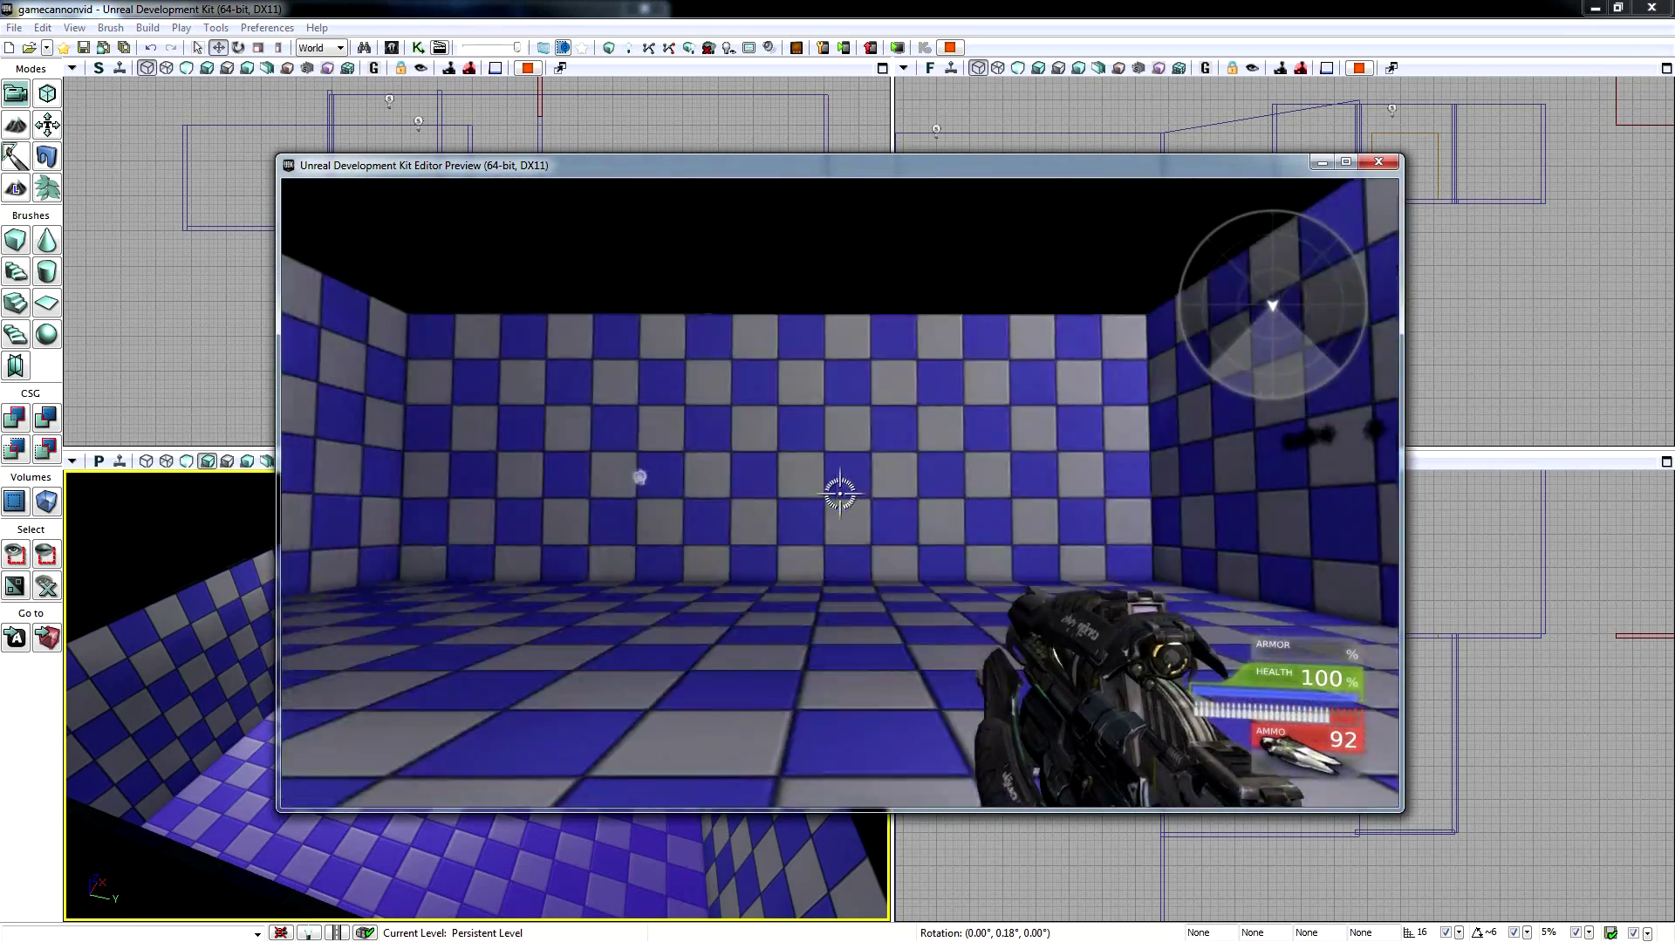
pyautogui.click(840, 493)
pyautogui.rightClick(840, 494)
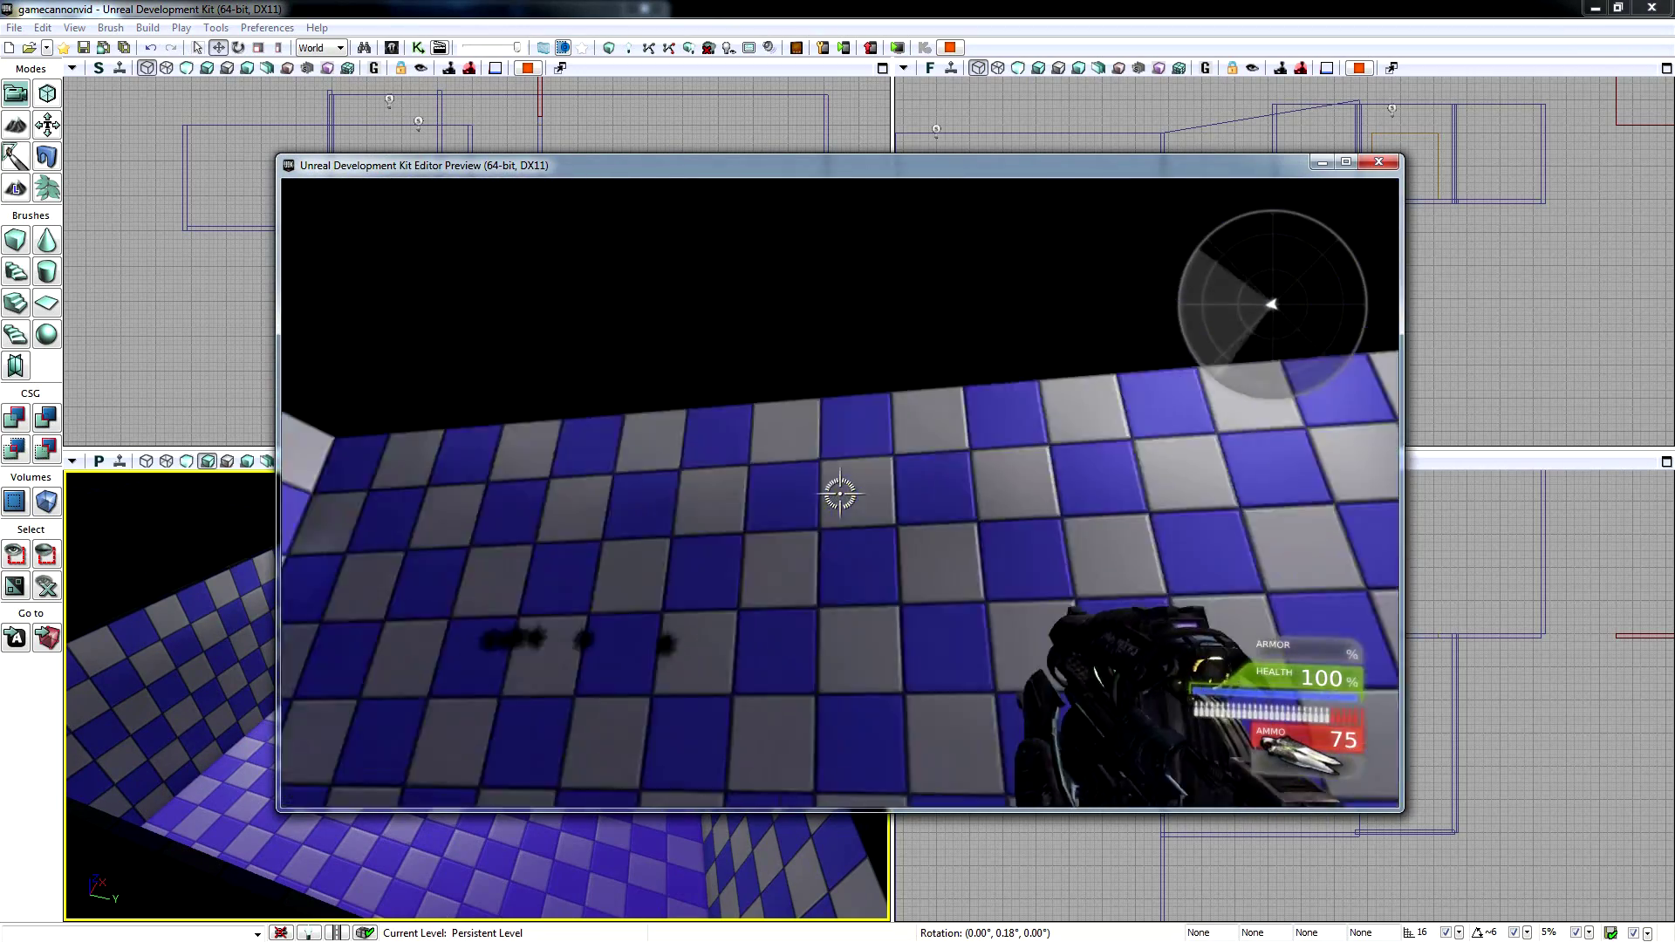
pyautogui.rightClick(839, 494)
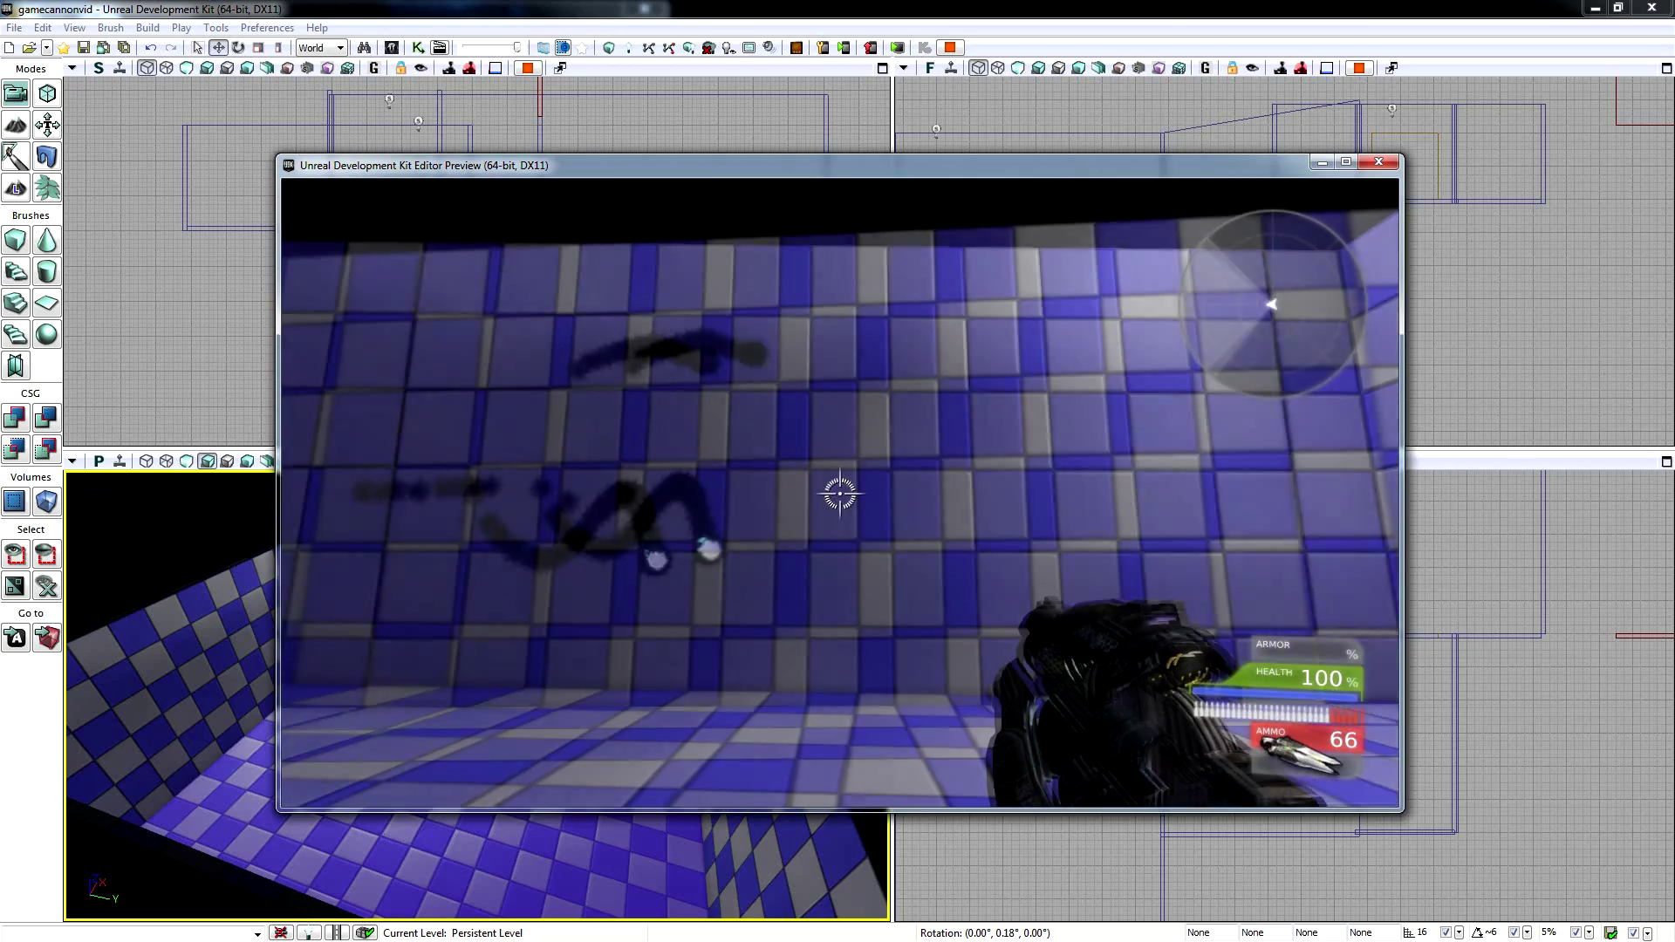
pyautogui.rightClick(839, 494)
pyautogui.moveTo(840, 494); pyautogui.dragTo(839, 494, button='right')
pyautogui.rightClick(839, 493)
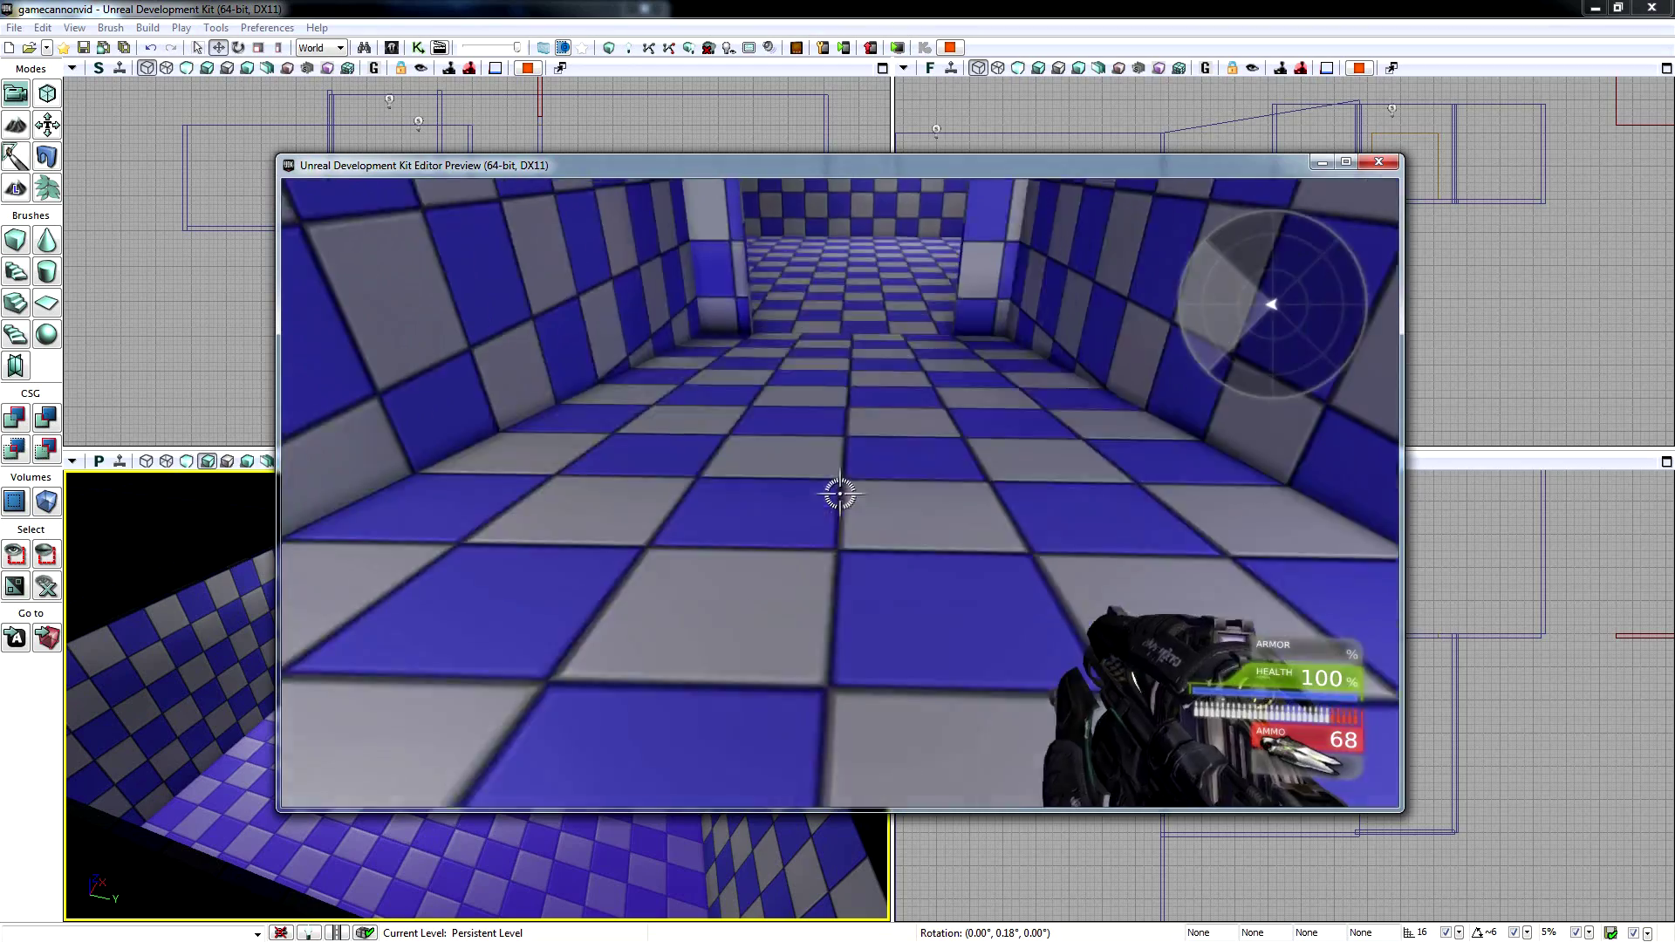
# - In the play test, walk along the upper corridor through the doorway into the unlit far room and check its lighting
pyautogui.press('w')
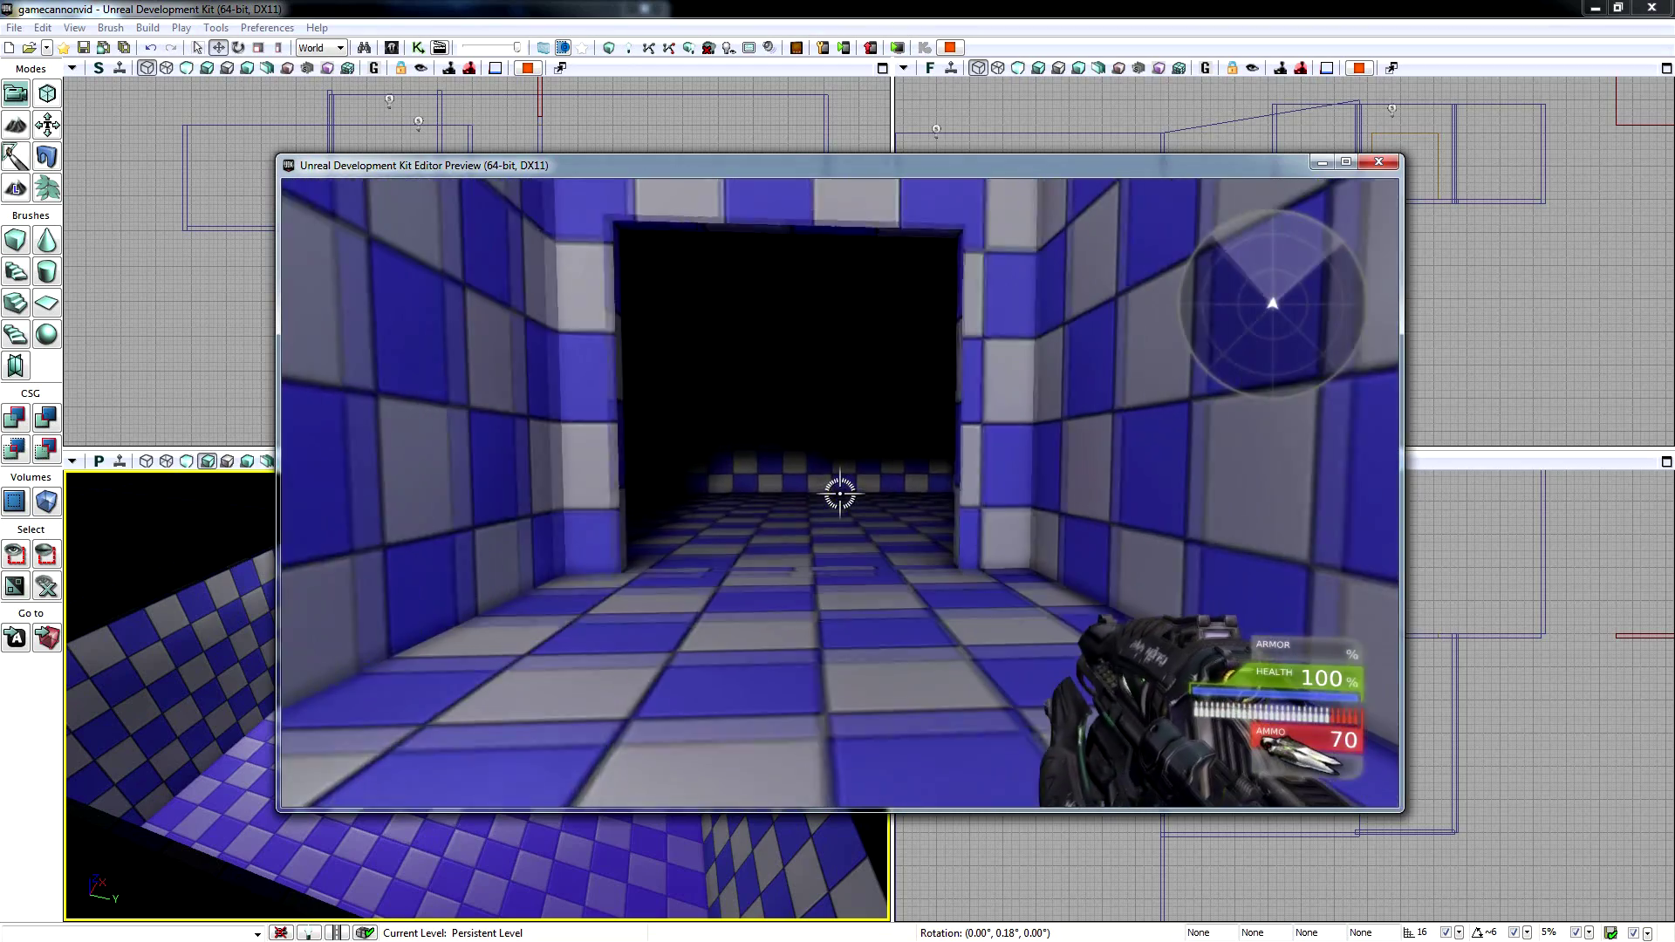
pyautogui.press('s')
pyautogui.press('d')
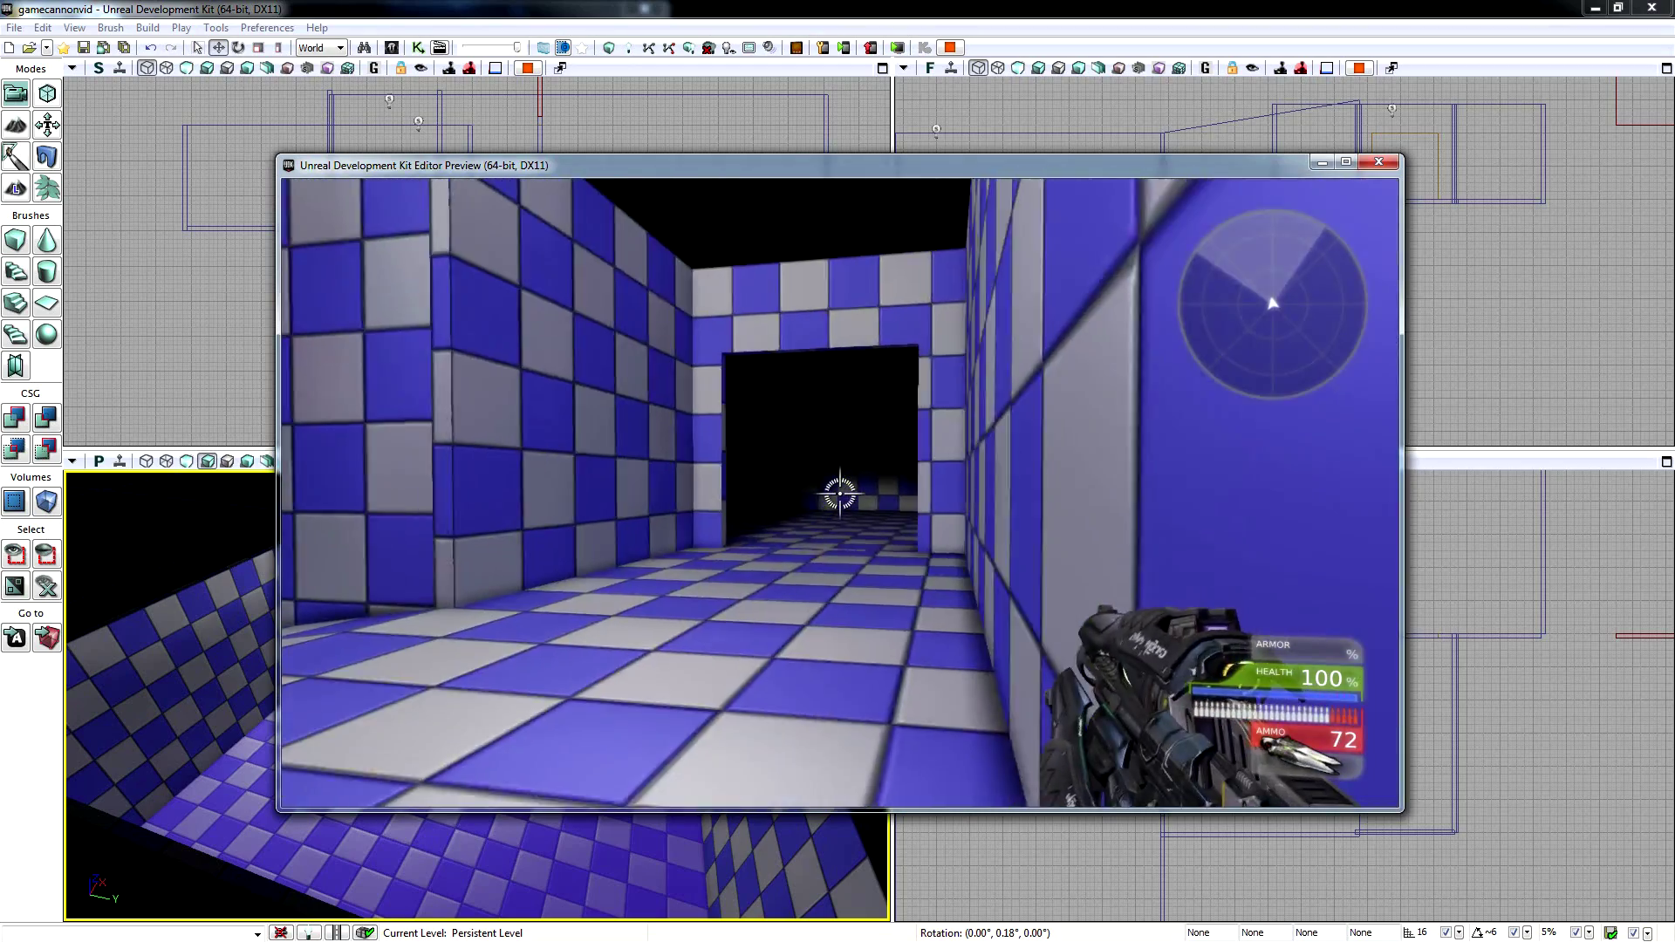
pyautogui.press('a')
pyautogui.rightClick(840, 494)
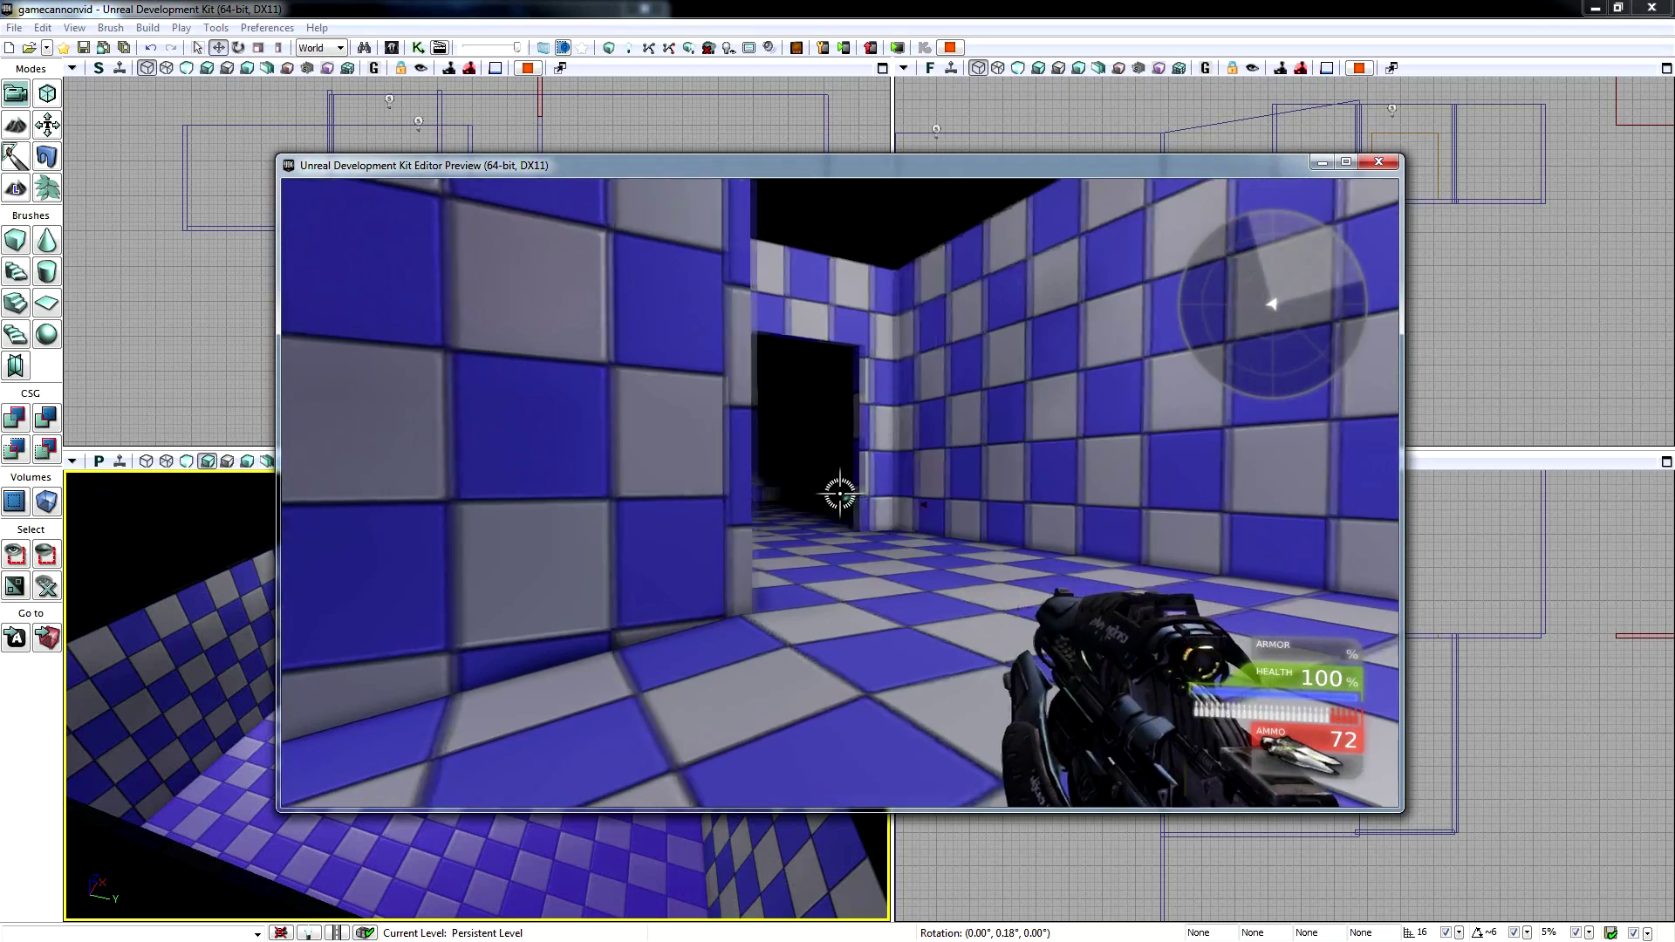
pyautogui.press('d')
pyautogui.press('w')
pyautogui.press('w')
pyautogui.click(839, 494)
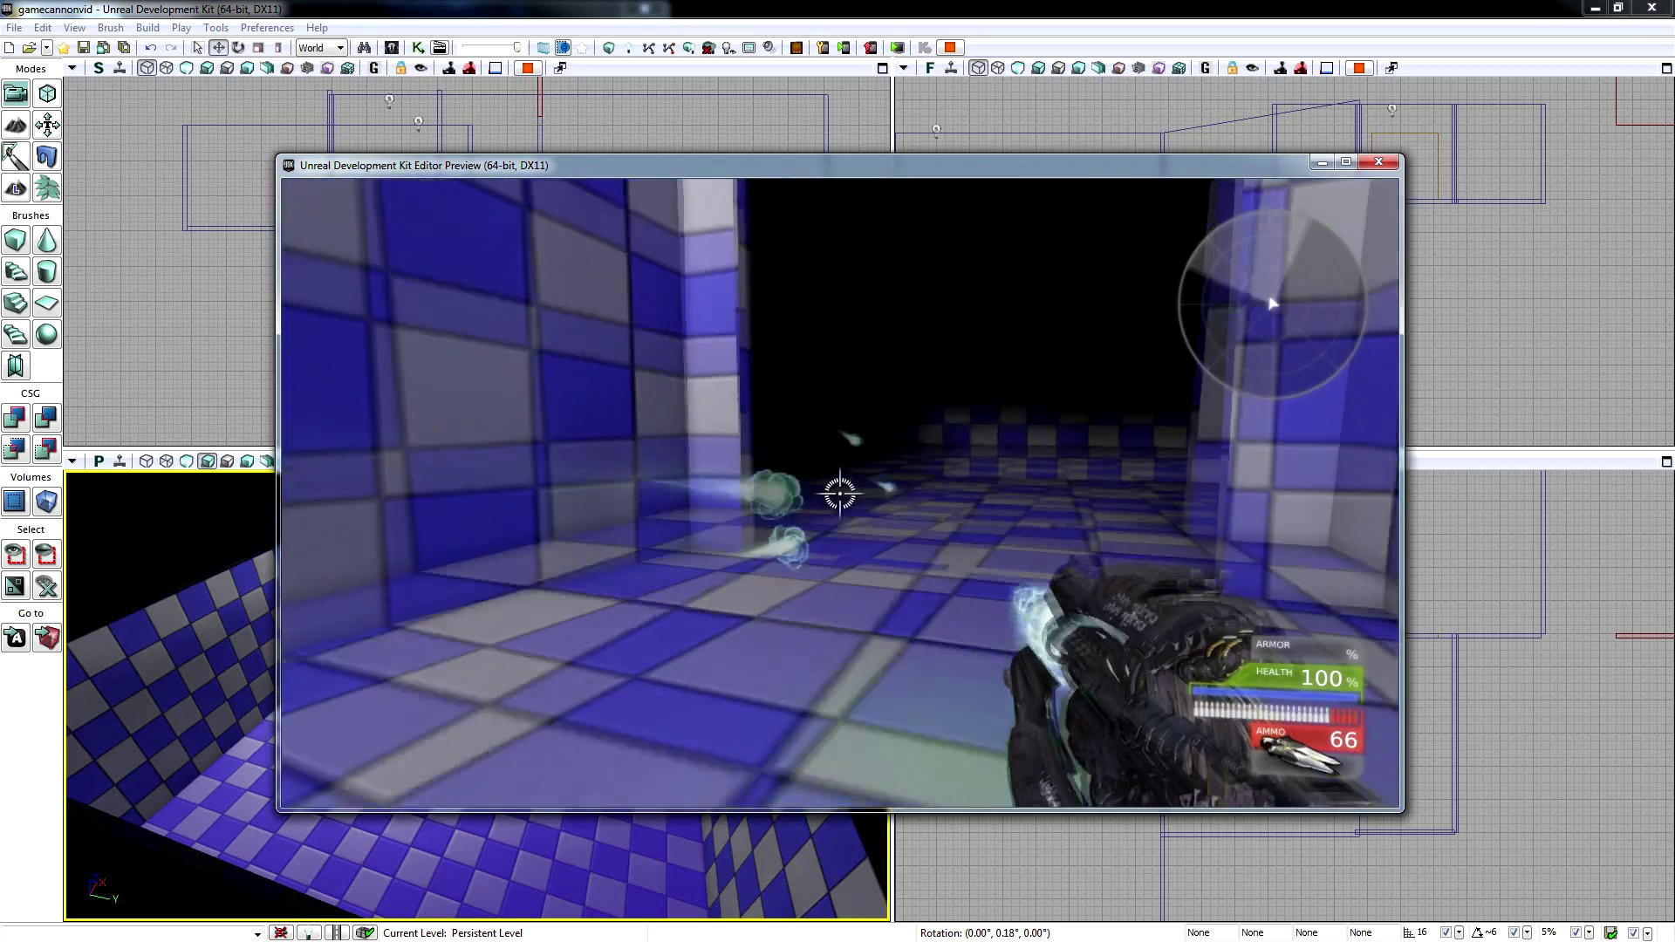
pyautogui.rightClick(840, 494)
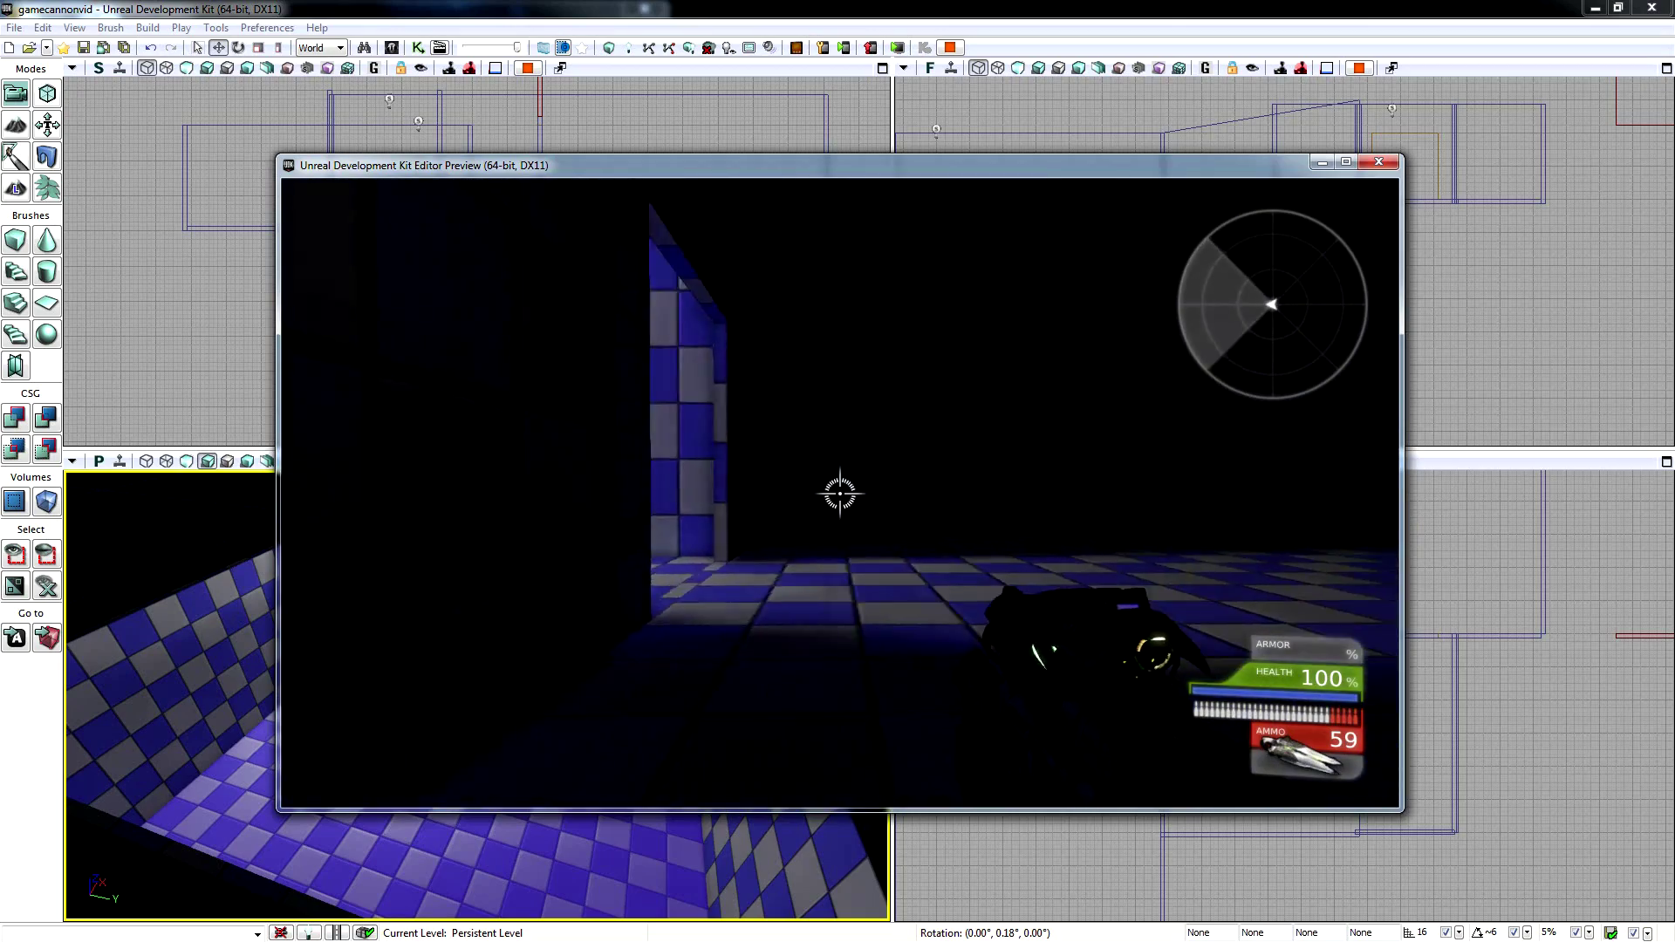
# - Walk back down the ramp to the lower room and return to the upper corridor, checking the doorways and lighting
pyautogui.press('w')
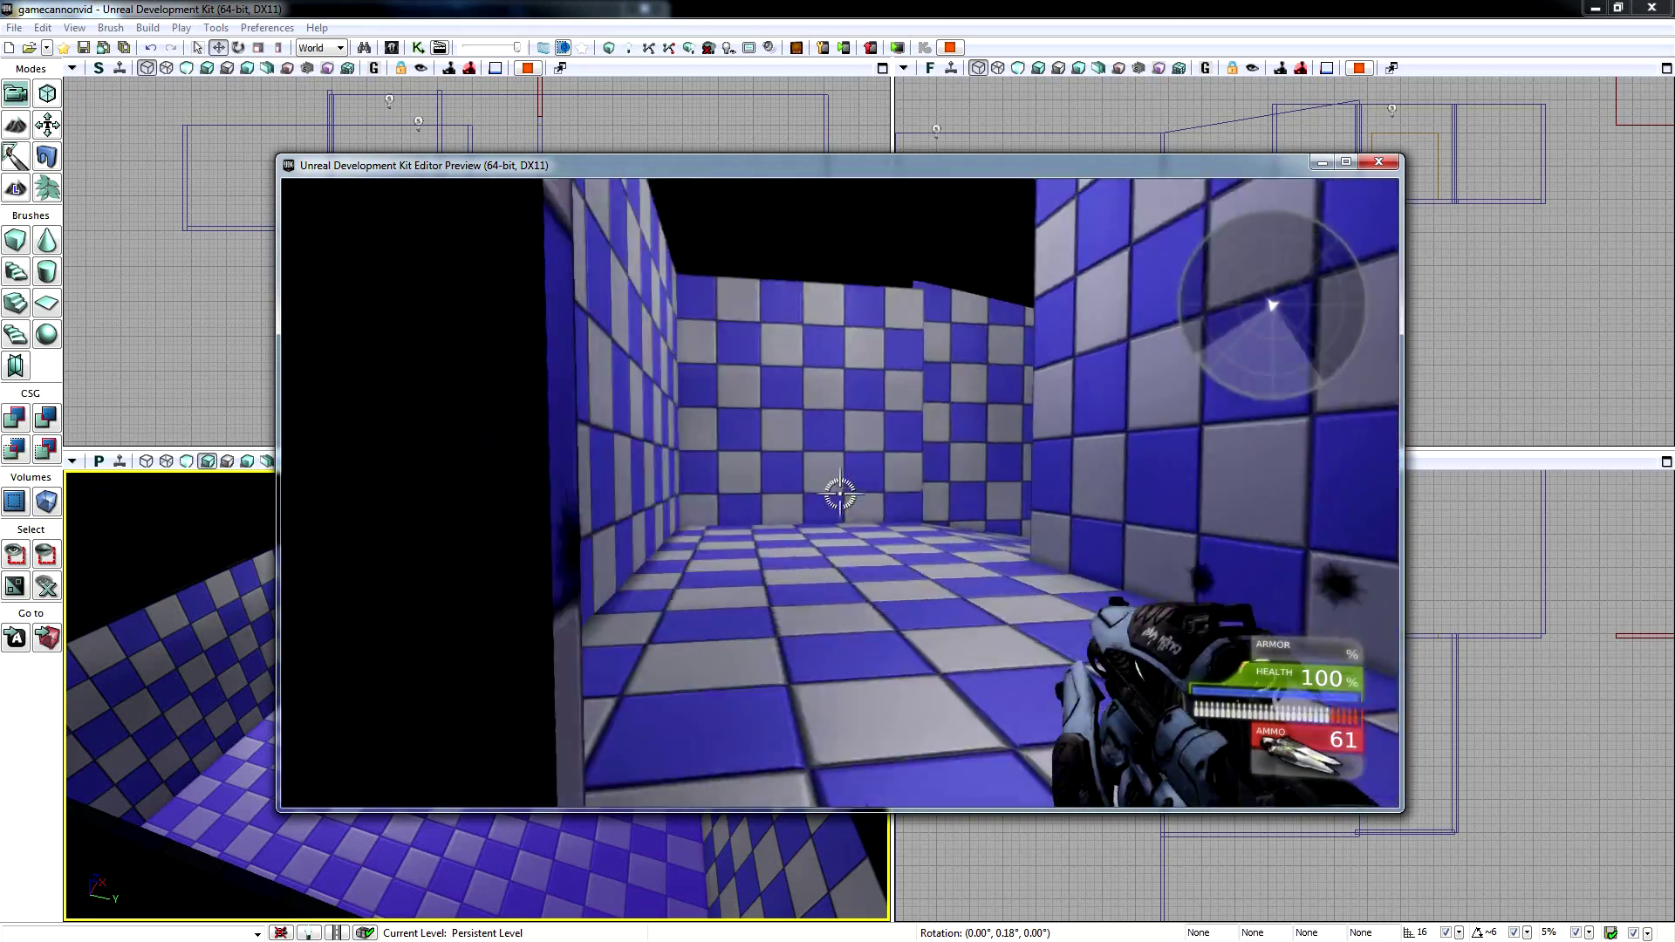
pyautogui.press('w')
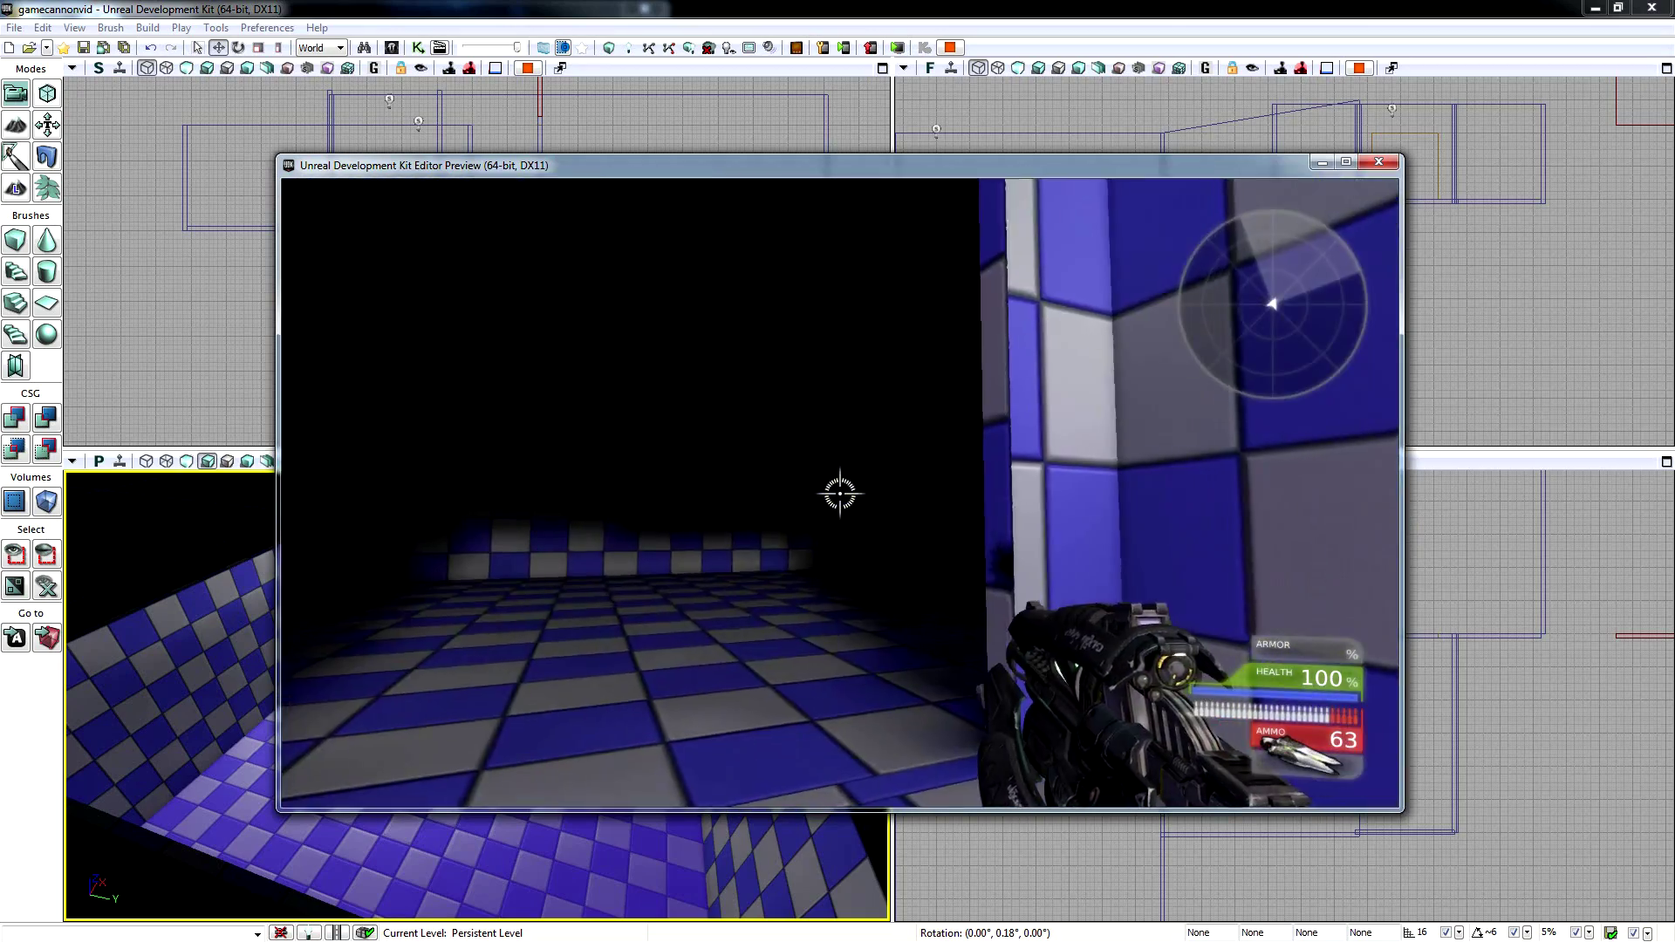
pyautogui.press('w')
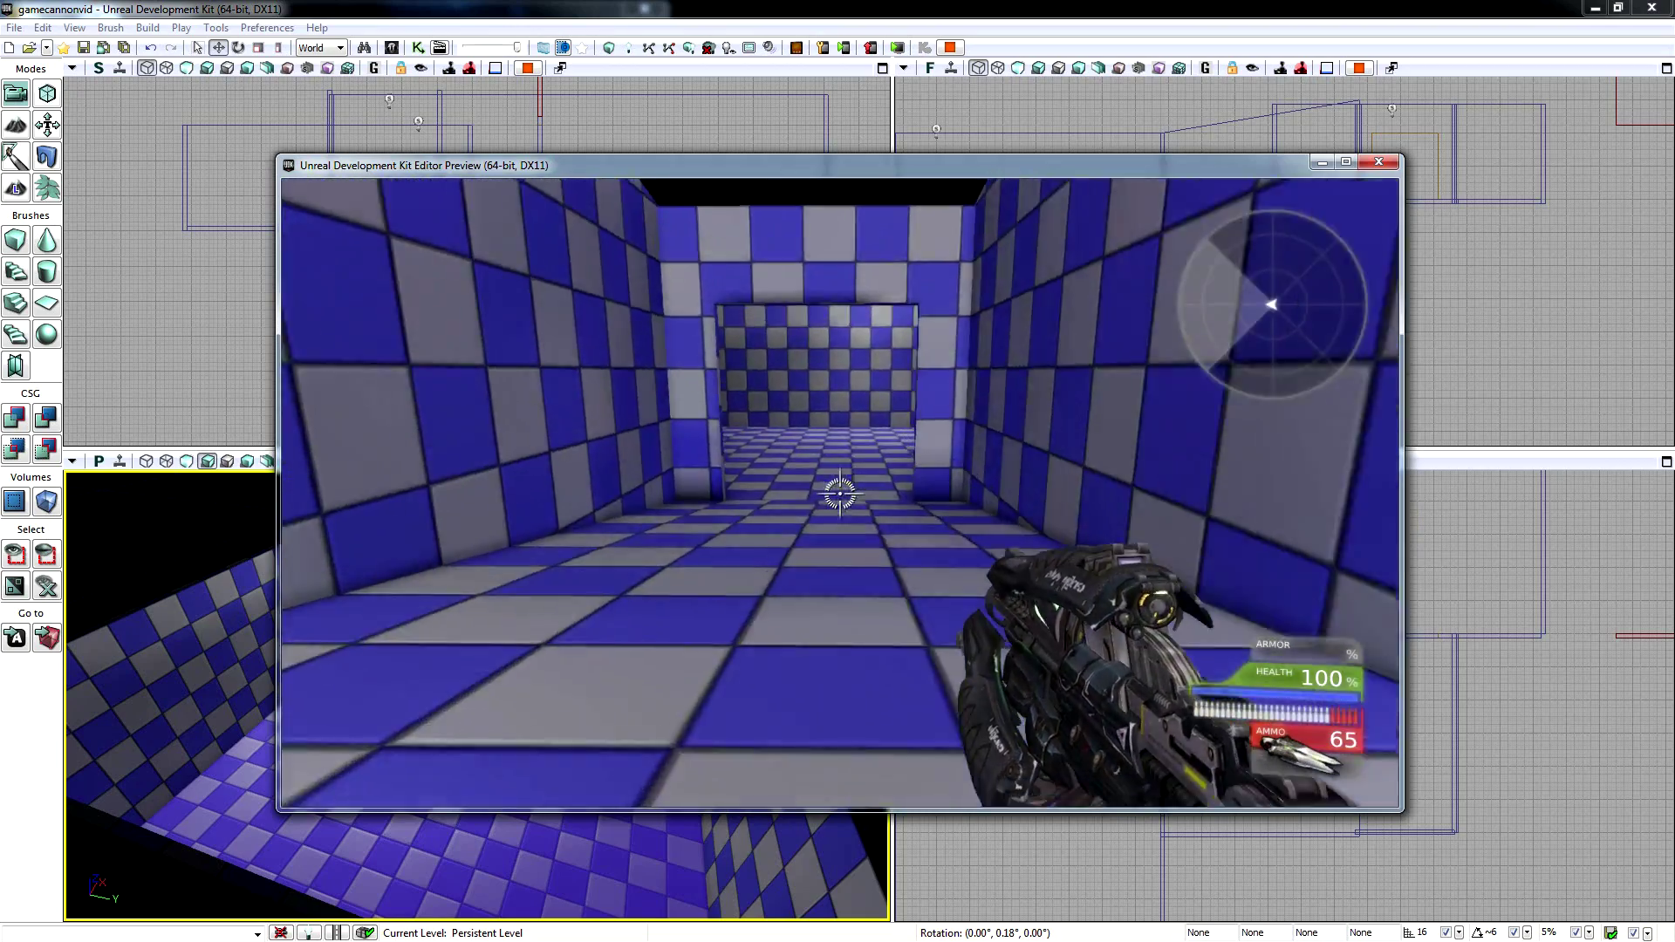
pyautogui.press('w')
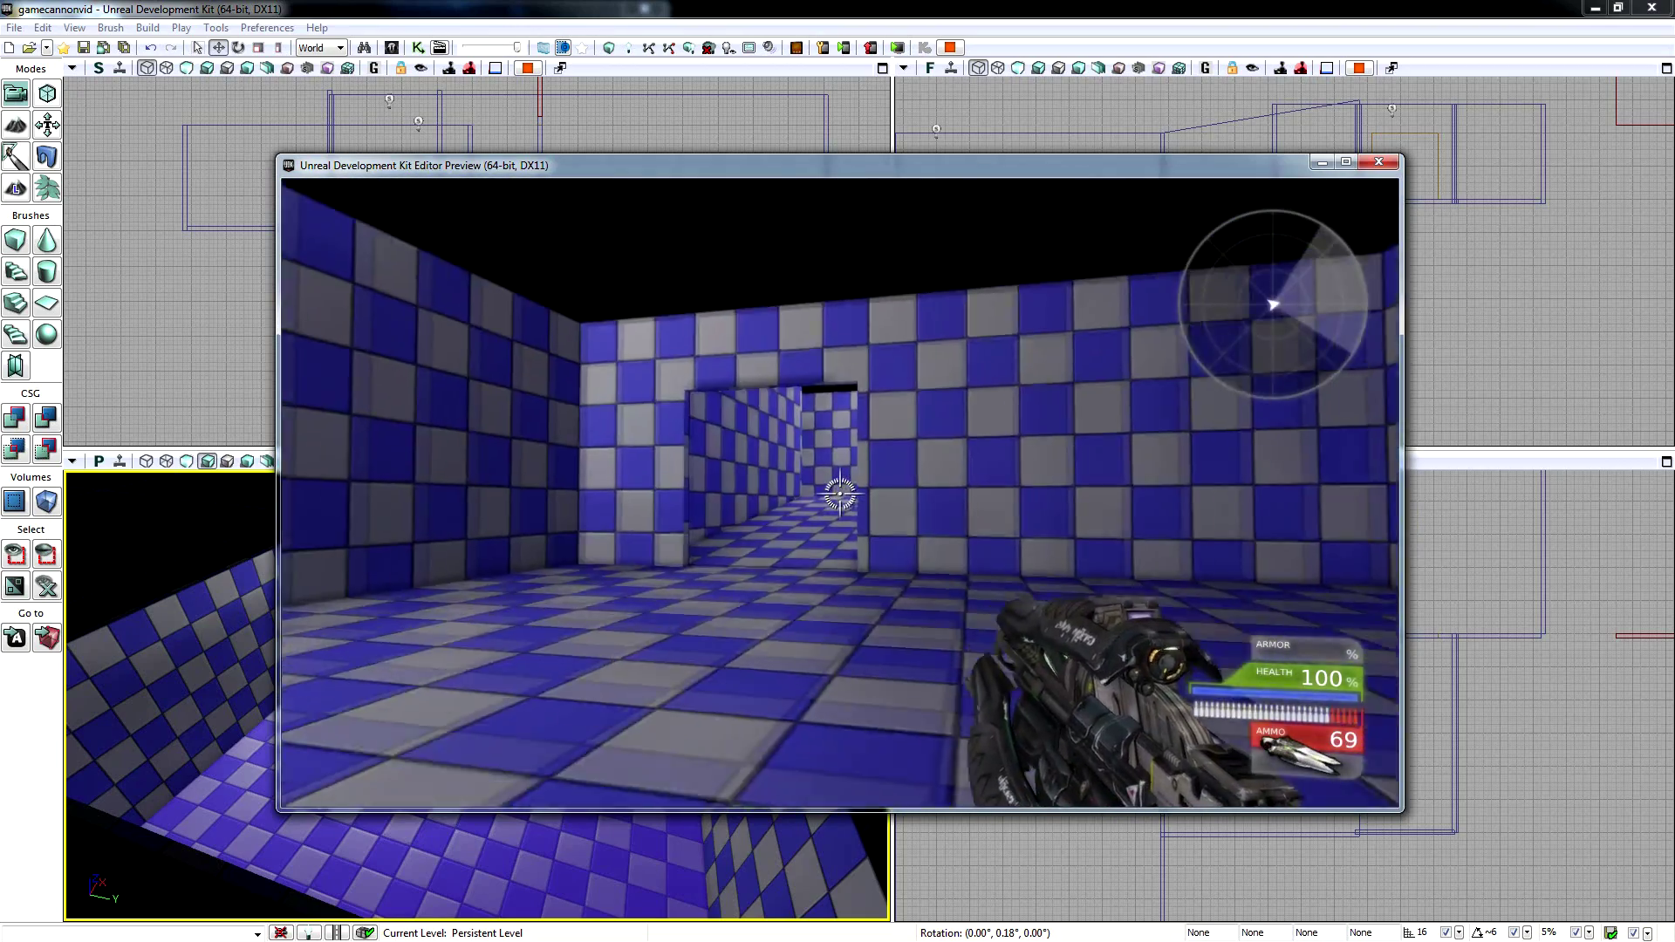
pyautogui.press('s')
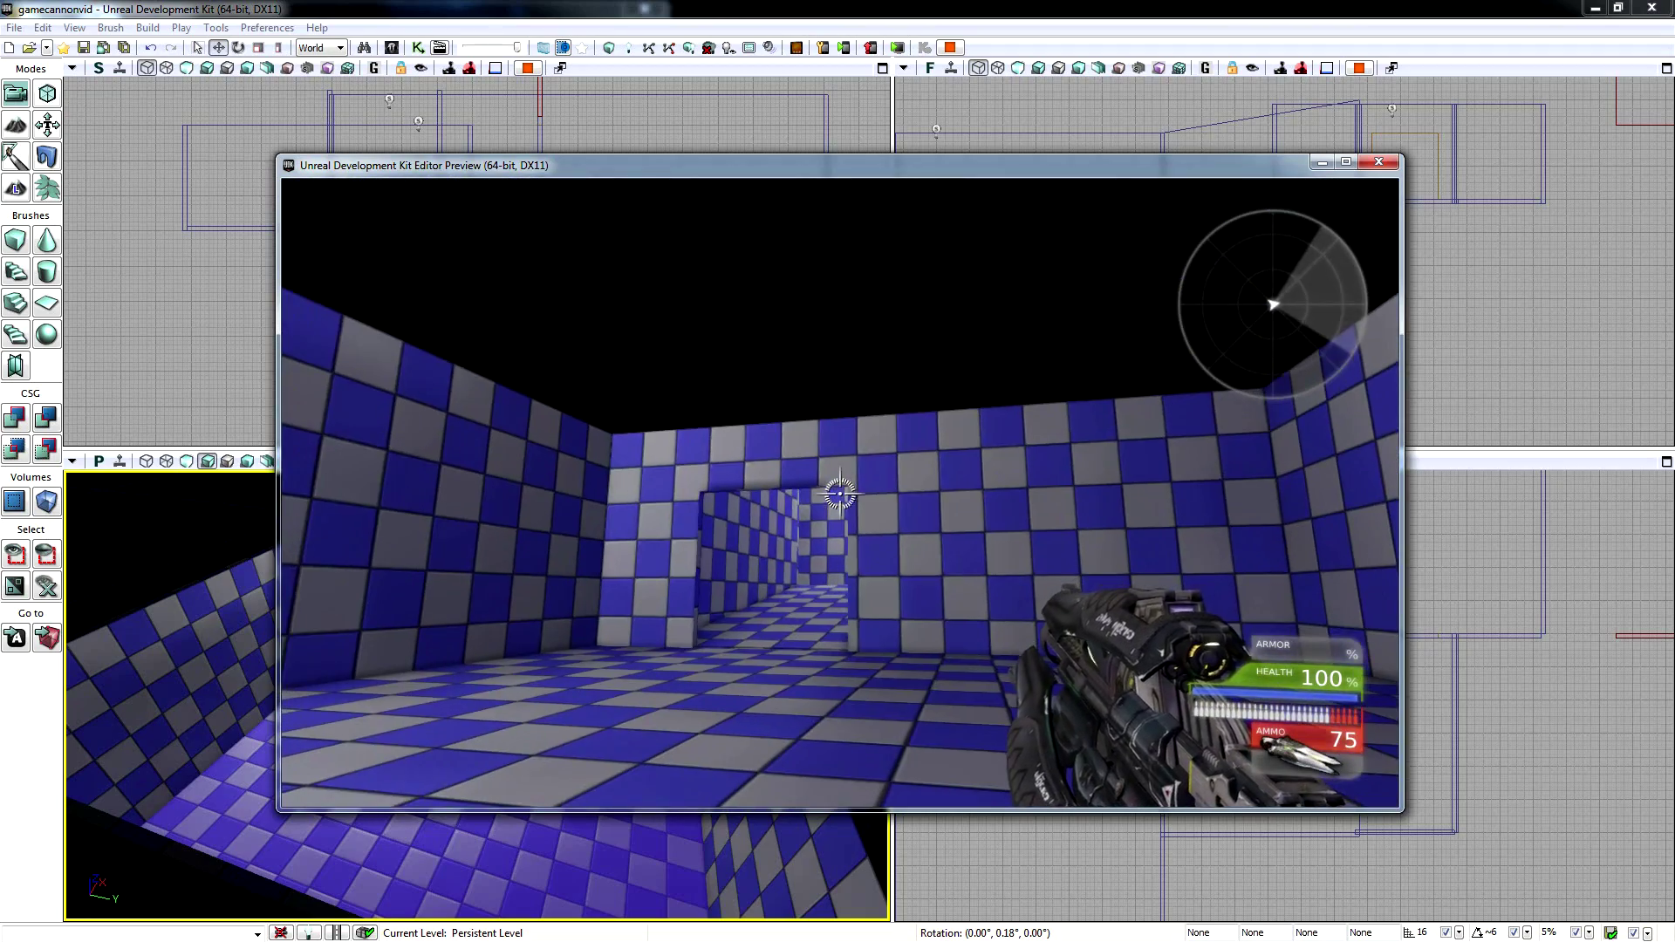
pyautogui.press('w')
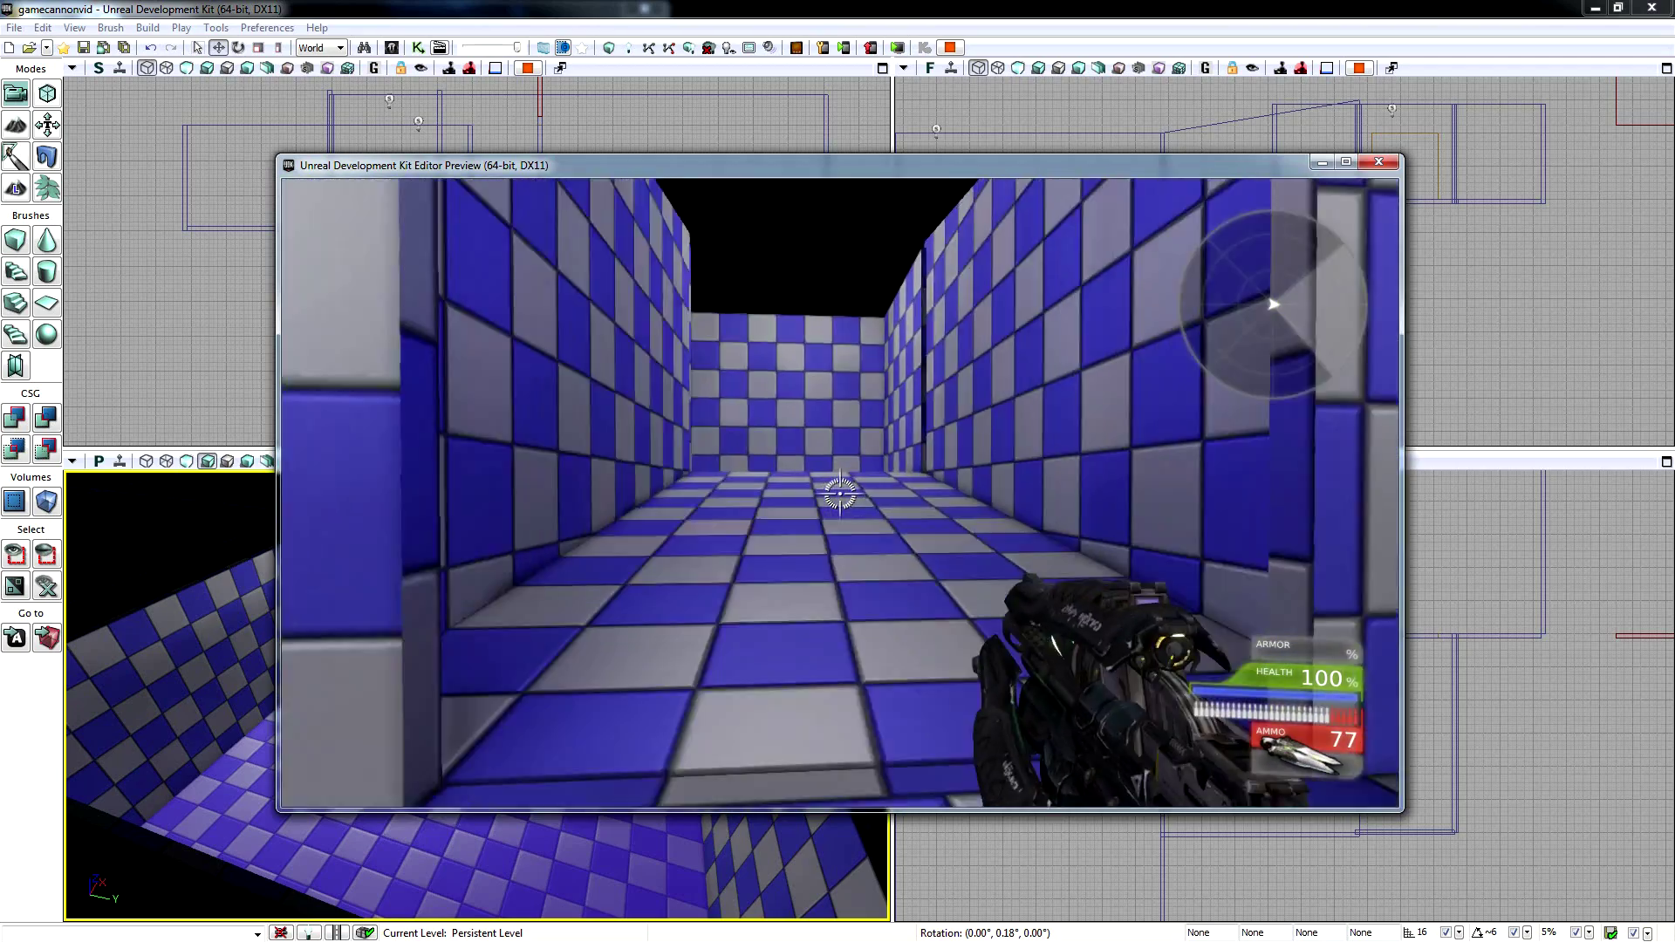
pyautogui.press('w')
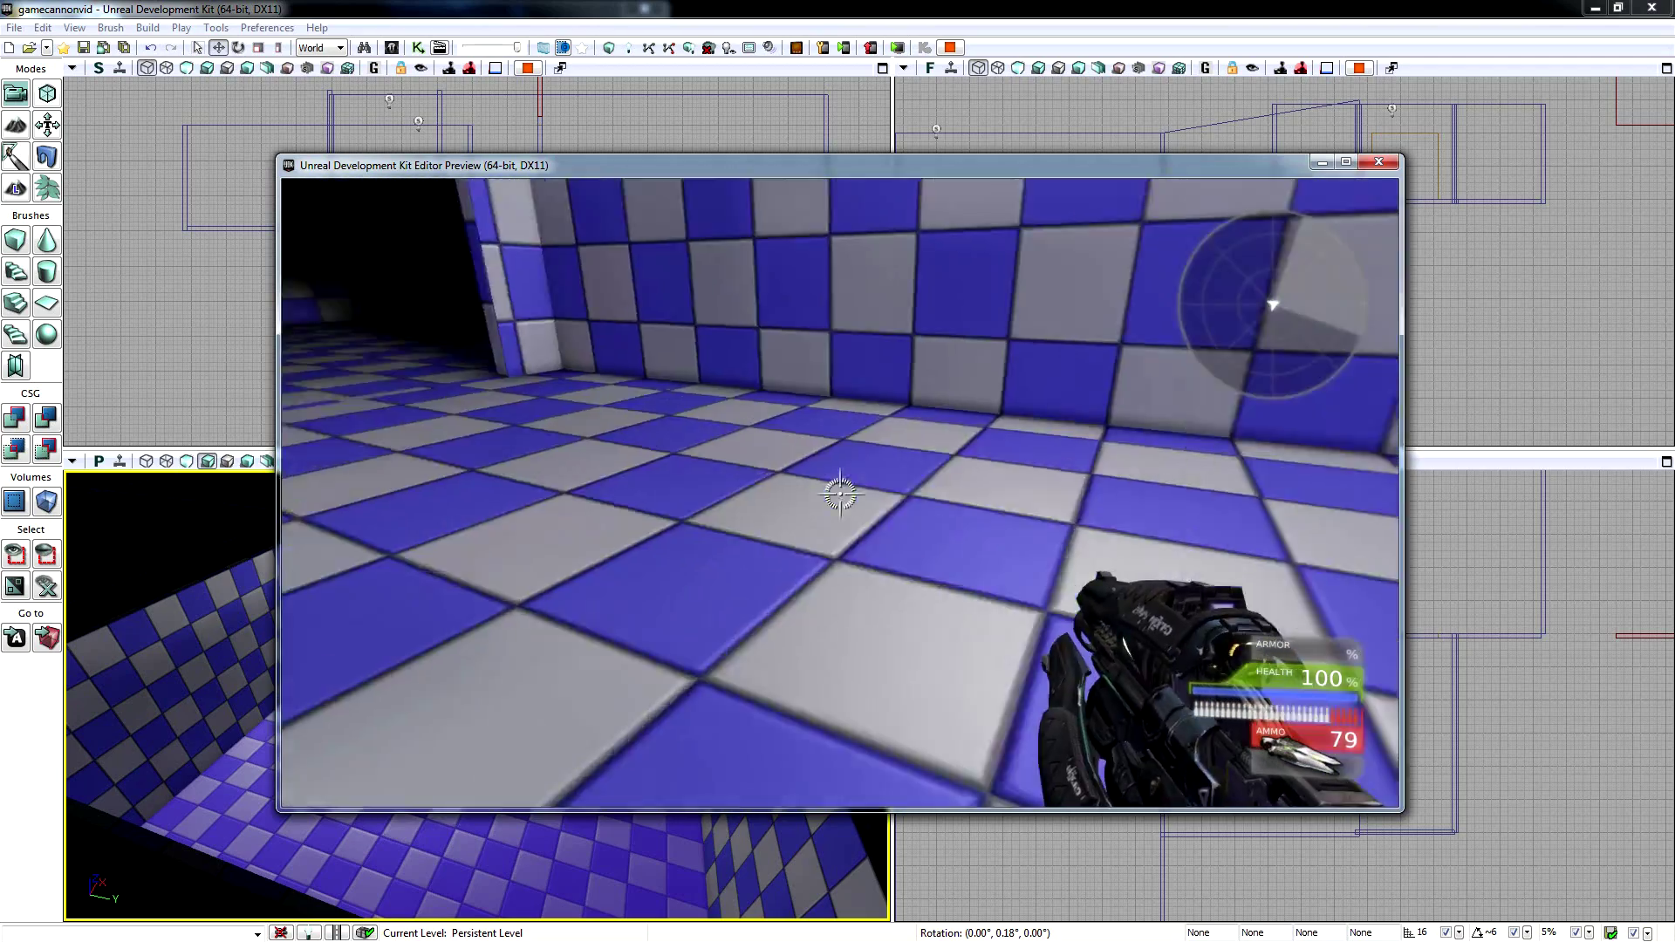